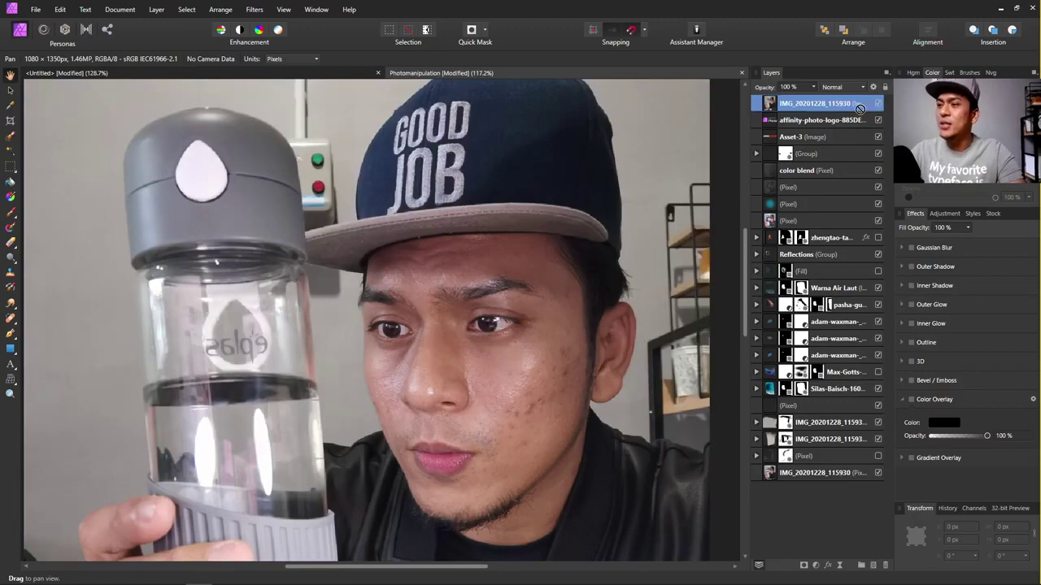
Hide the top IMG_20201228_115930 layer and examine the composite's octopus-filled bottle, recoloured eyes and retouched skin up close.
scroll(162, 191, "down", 1)
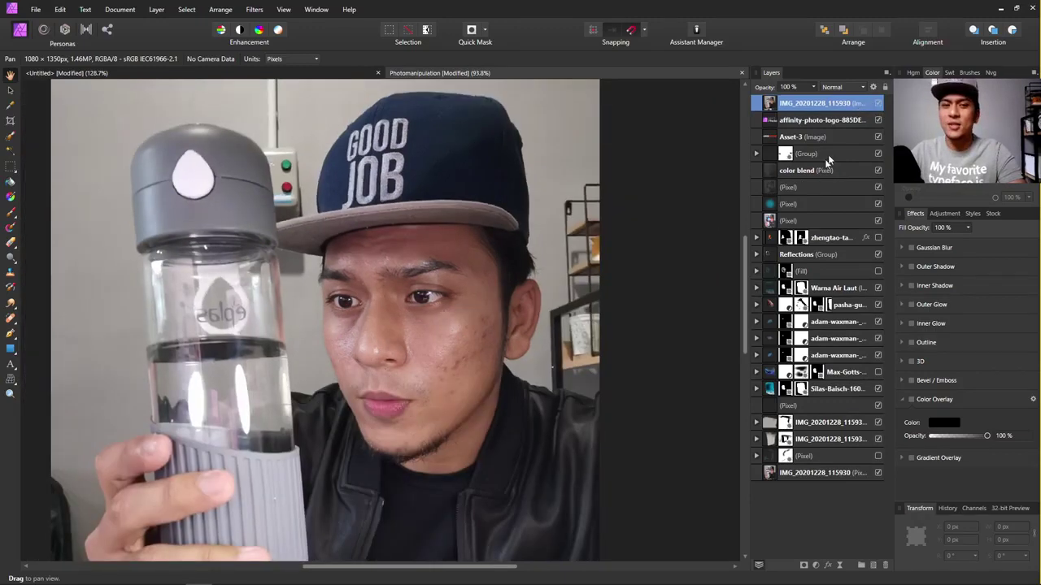
left_click(878, 104)
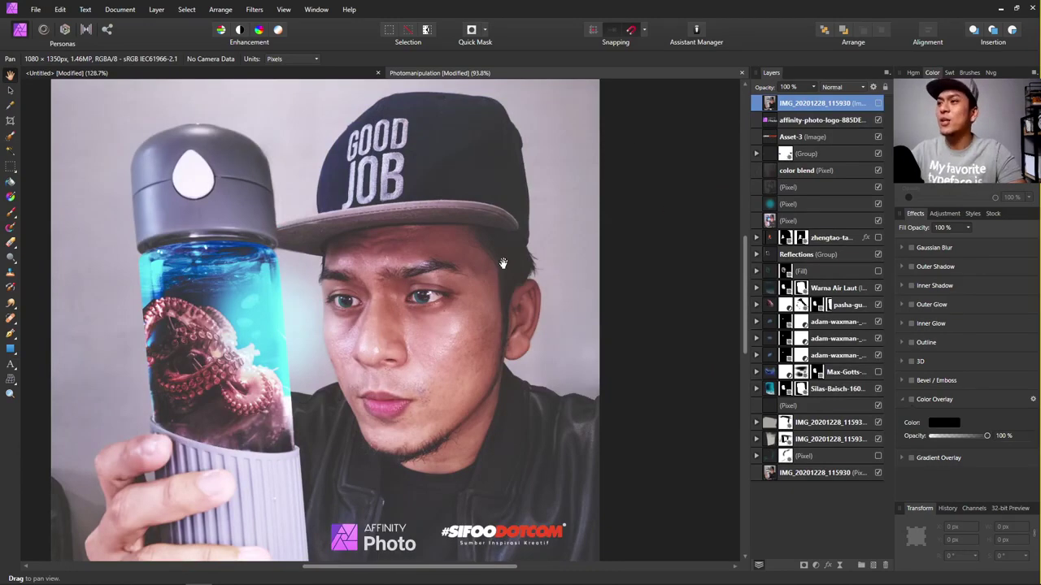
scroll(508, 264, "up", 5)
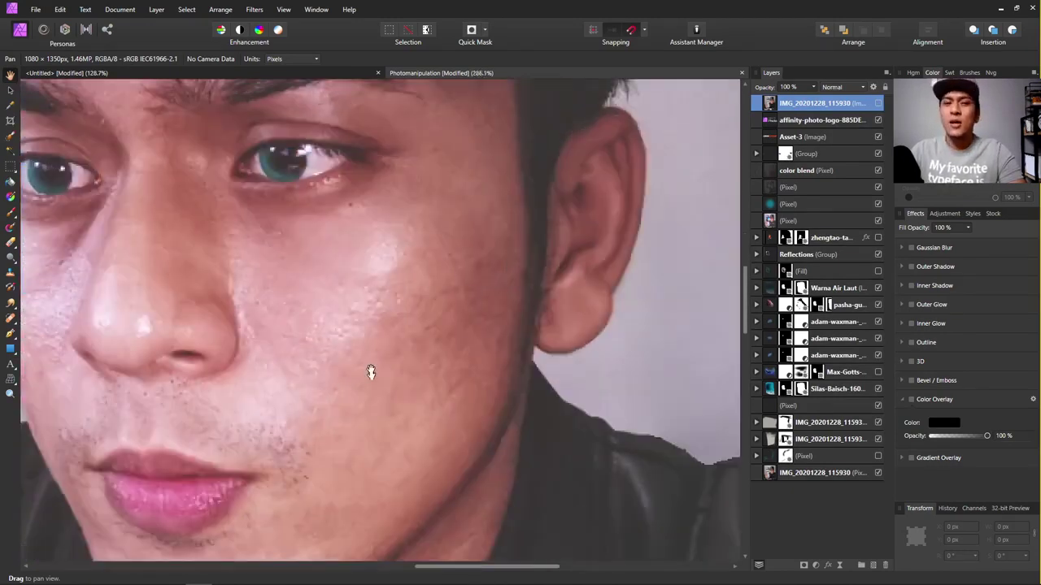
scroll(370, 358, "down", 3)
scroll(393, 328, "down", 1)
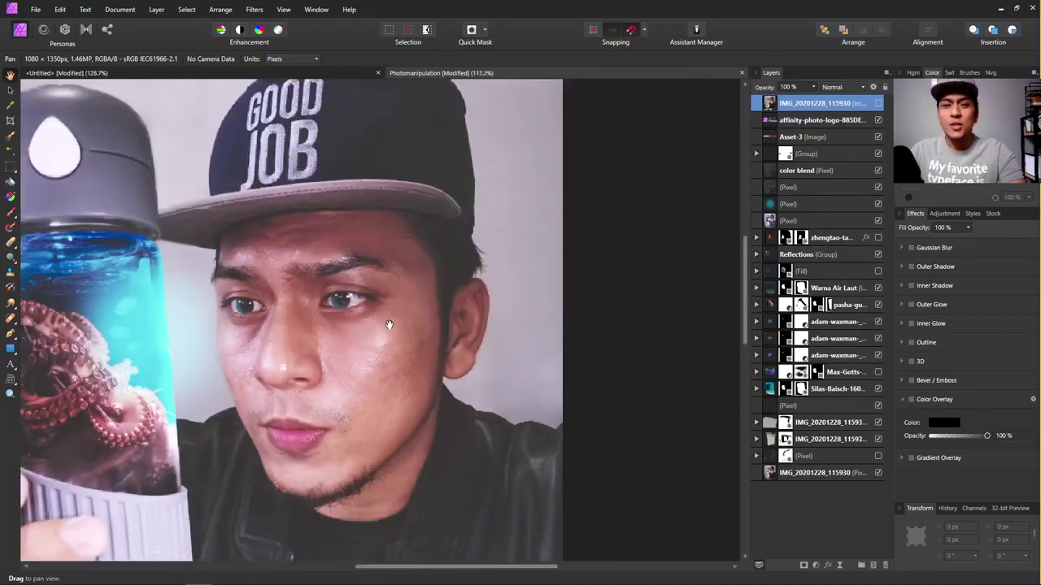
scroll(357, 332, "down", 2)
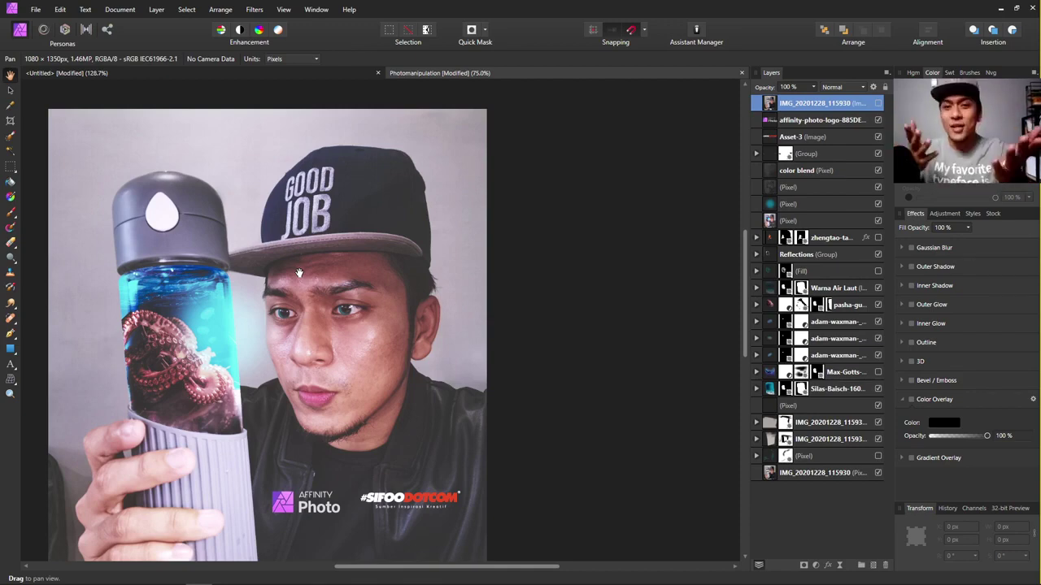
scroll(368, 374, "up", 3)
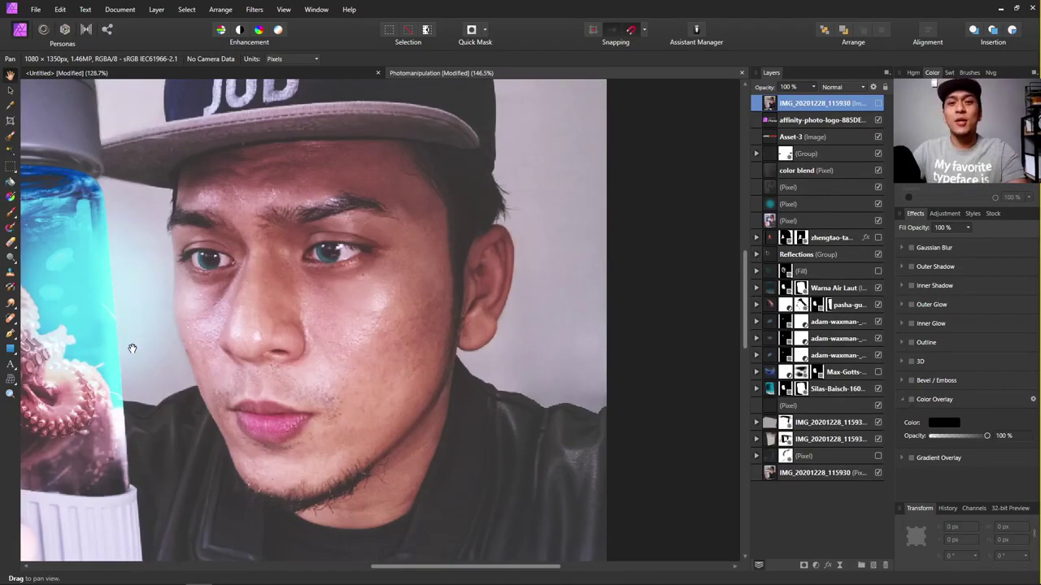
scroll(204, 337, "up", 2)
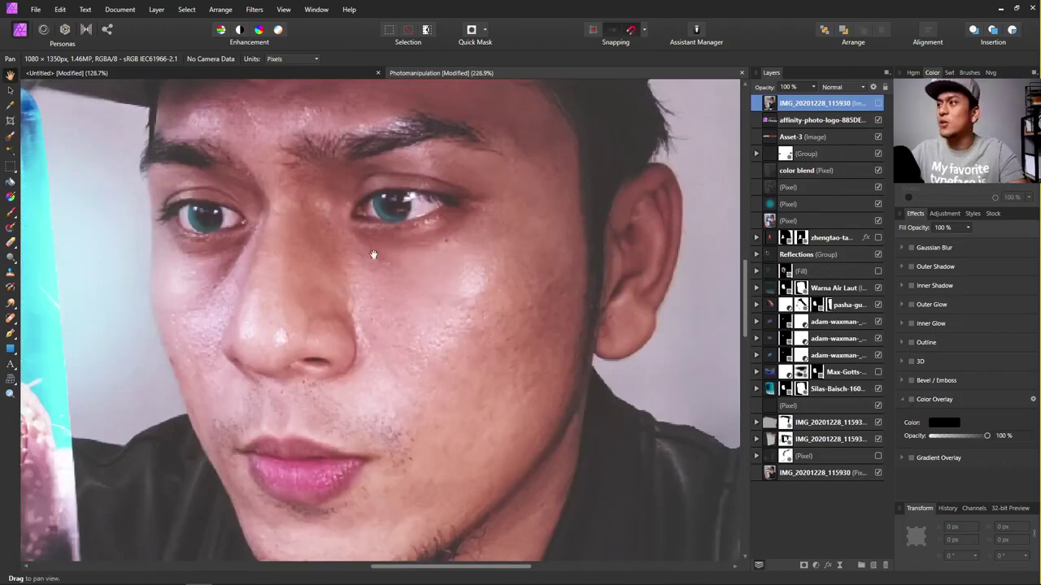
Show the IMG_20201228_115930 layer again and examine the original photo's skin blemishes, cap, bottle and background.
scroll(464, 277, "down", 3)
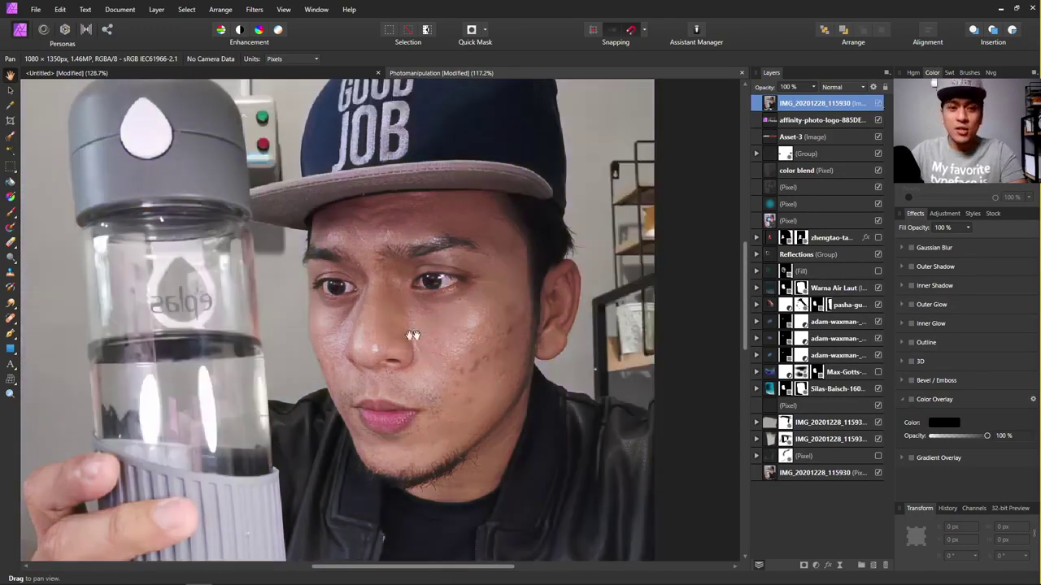
scroll(492, 326, "up", 1)
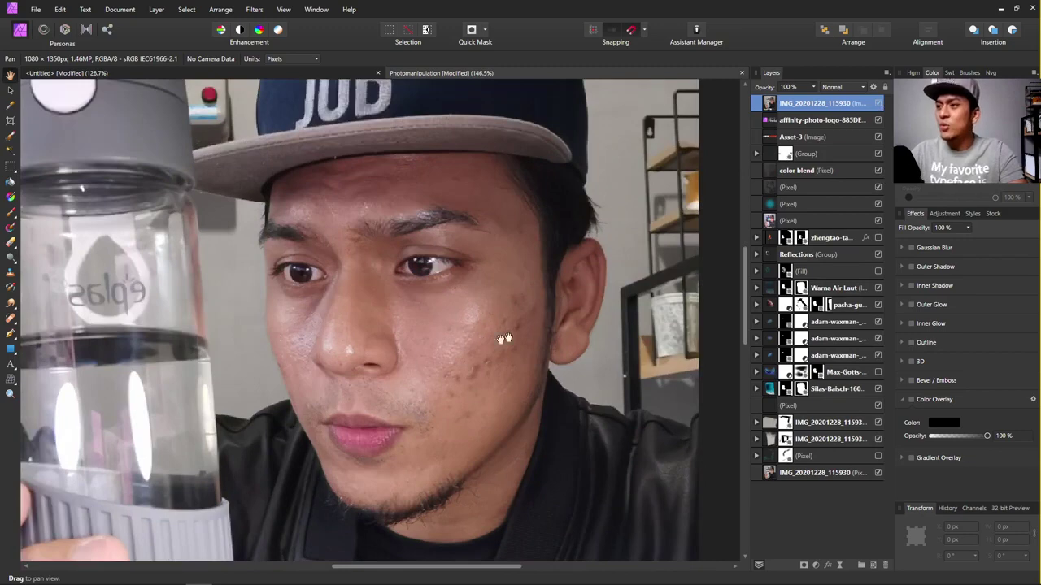
scroll(488, 345, "down", 1)
scroll(451, 355, "down", 1)
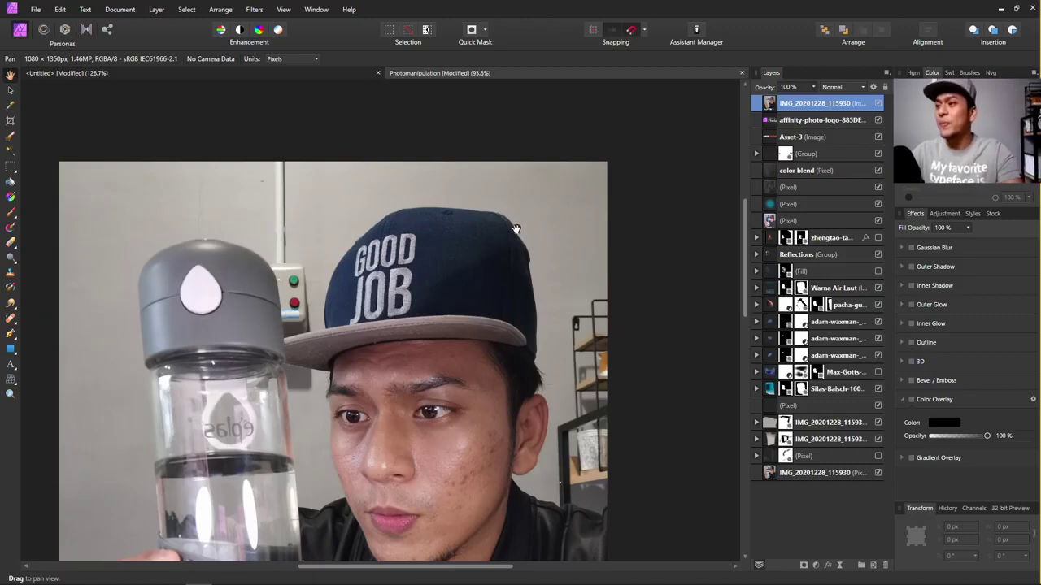
scroll(470, 238, "down", 2)
scroll(650, 249, "up", 2)
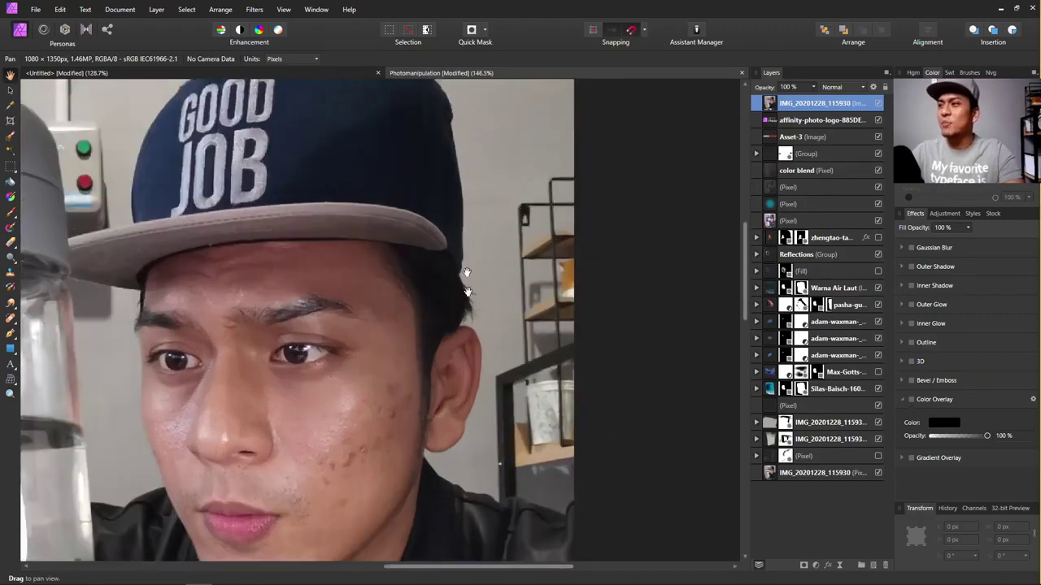
scroll(557, 244, "down", 2)
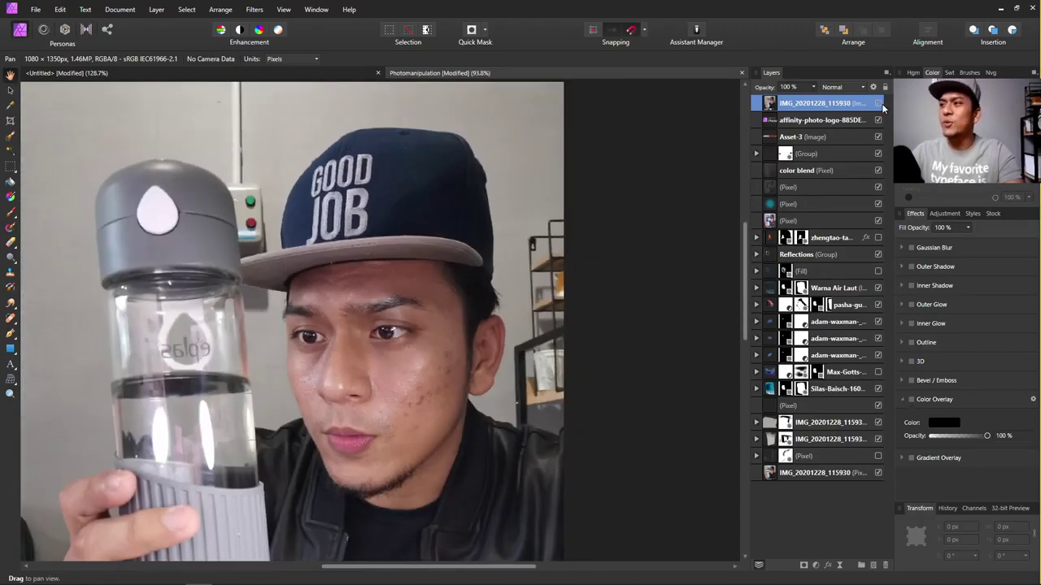
left_click(879, 104)
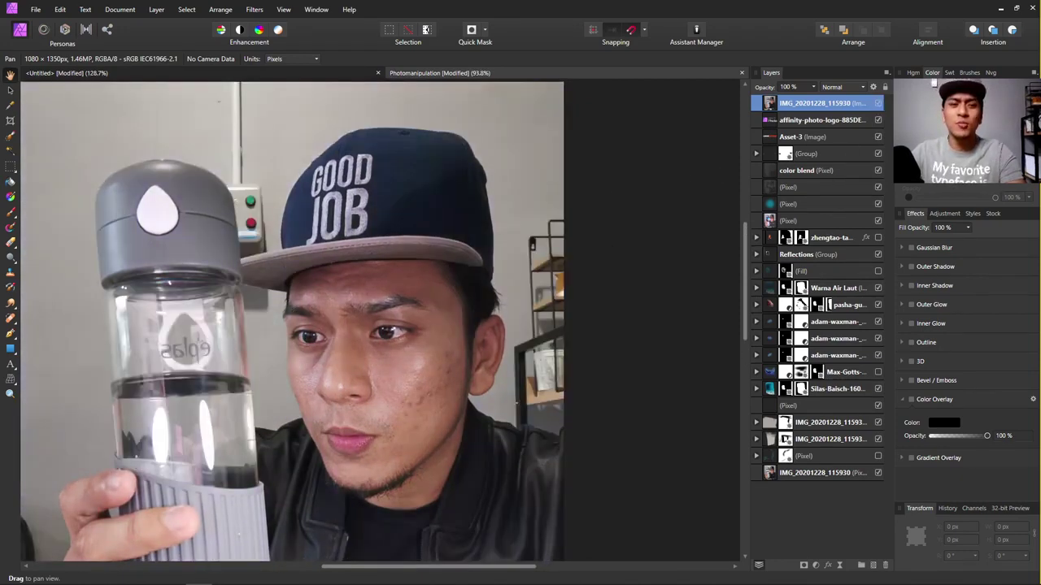
Toggle the IMG_20201228_115930 layer's visibility repeatedly to compare the original photo with the finished composite, leaving the layer hidden.
scroll(586, 272, "up", 3)
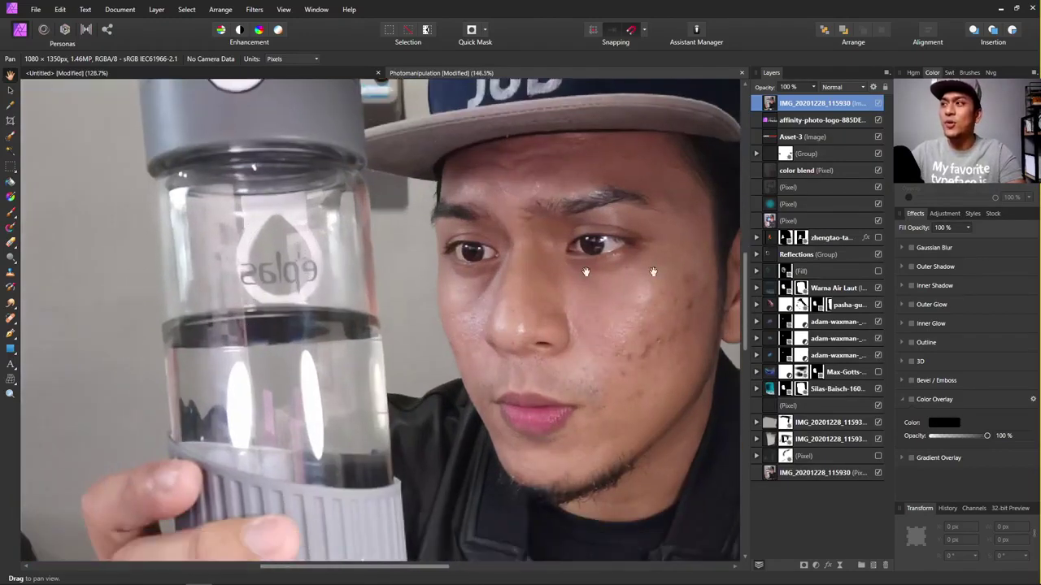
left_click(878, 103)
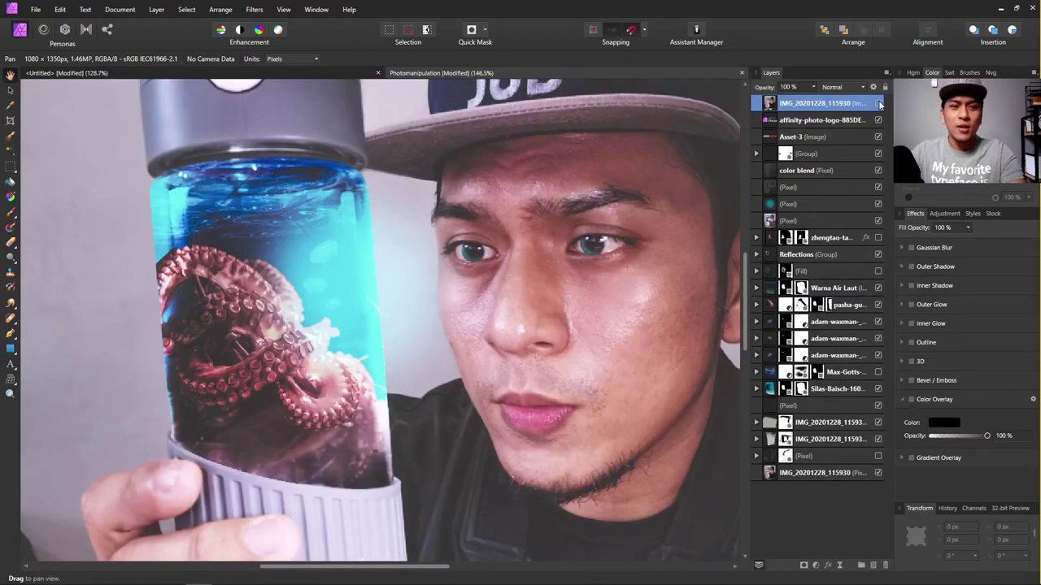
left_click(878, 103)
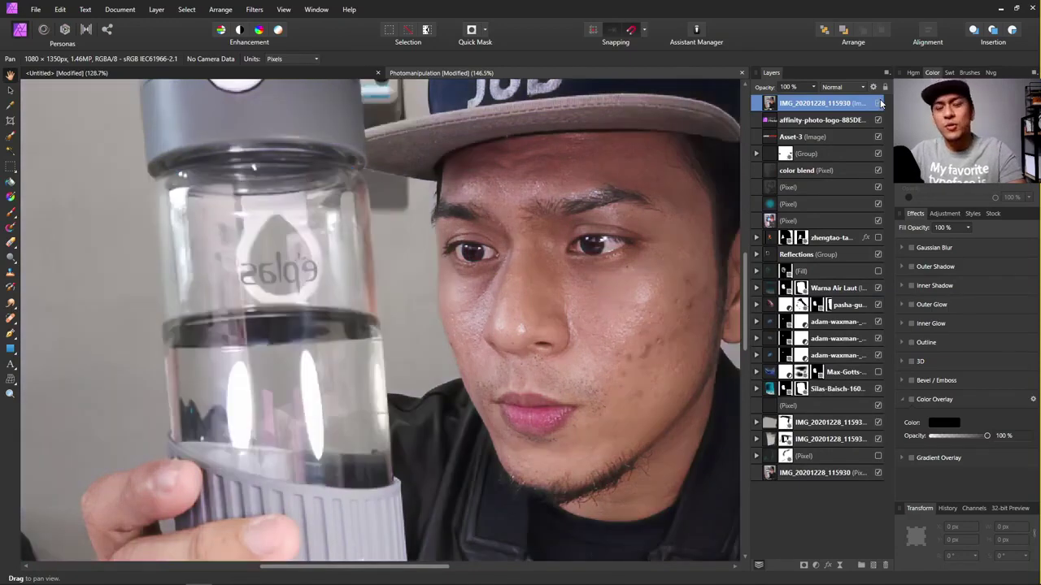
left_click(879, 103)
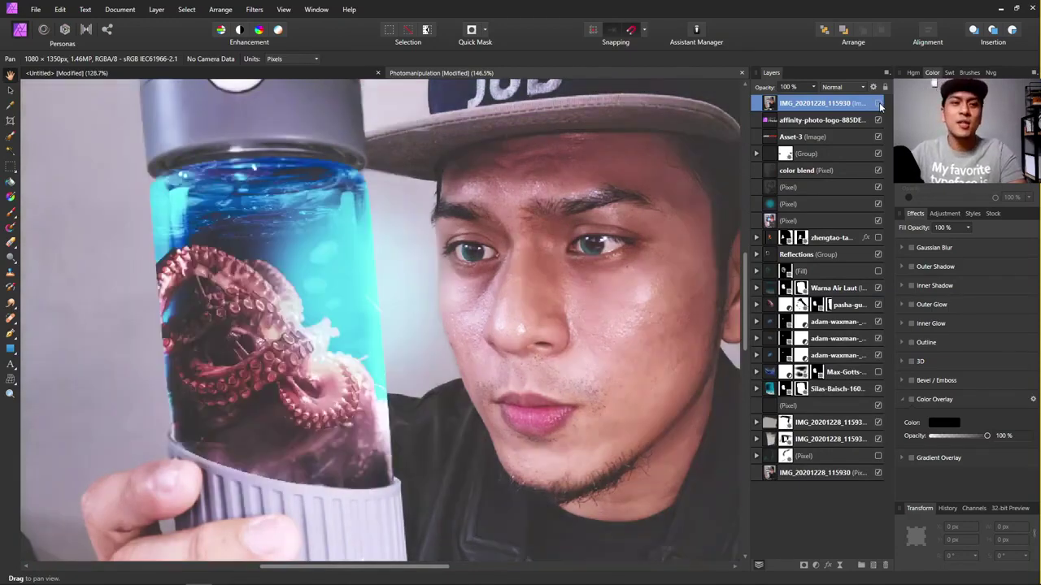
left_click(878, 103)
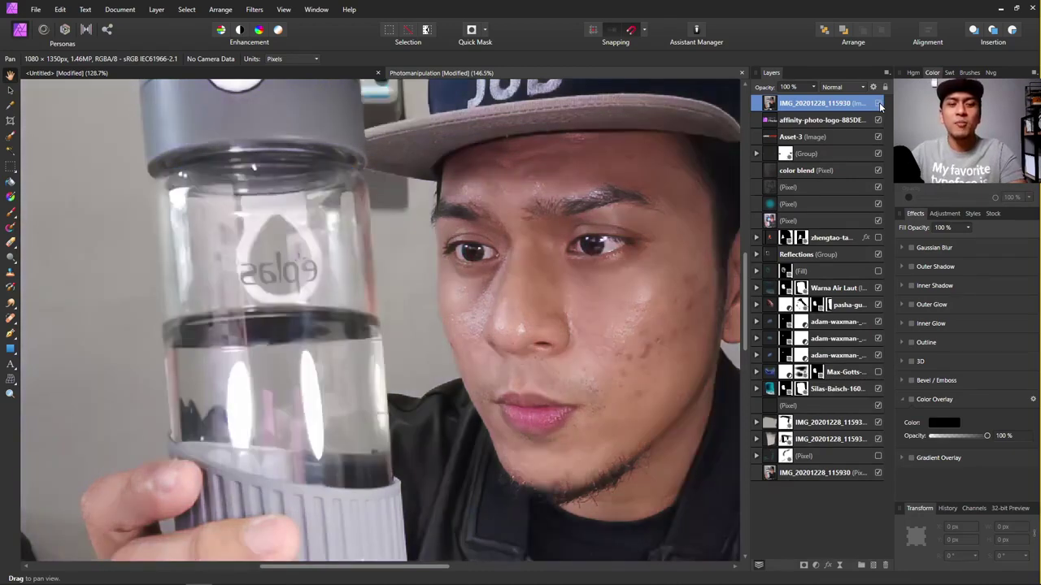
left_click(878, 103)
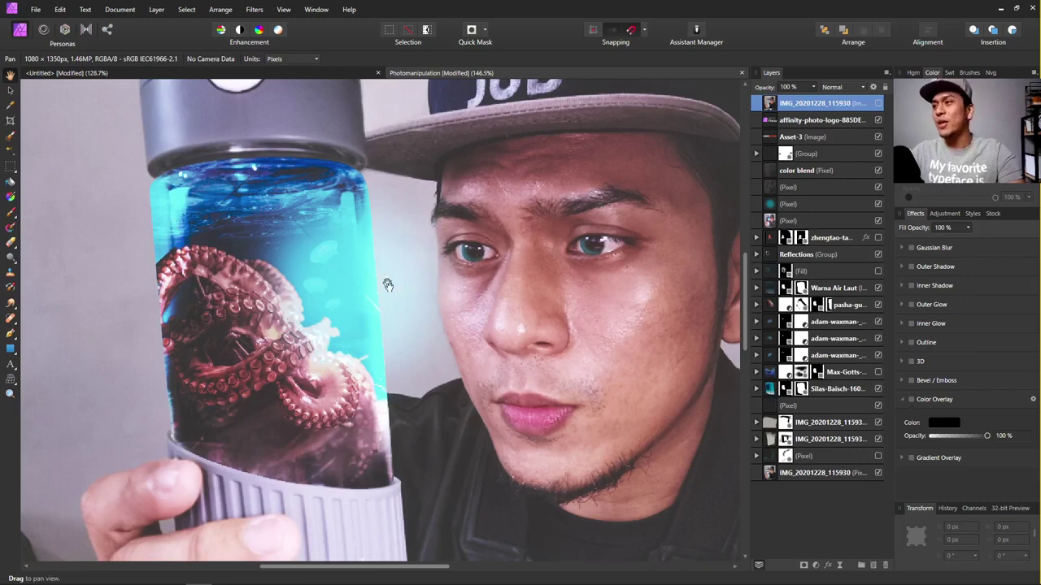
scroll(386, 284, "down", 3)
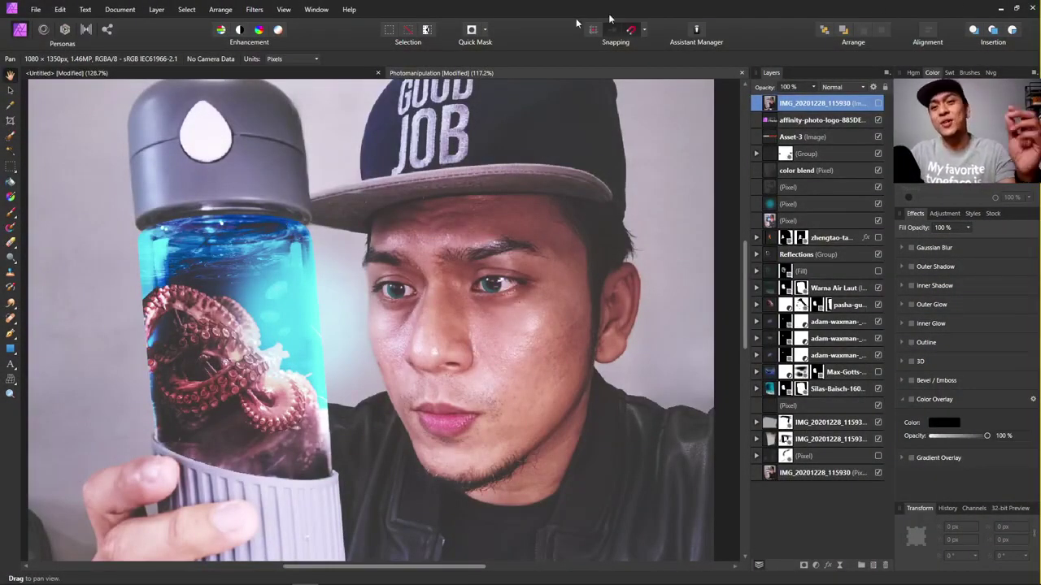
Create a new document from the Web preset Social Media Portrait Post, 1080 x 1350 px at 144 DPI.
left_click(36, 11)
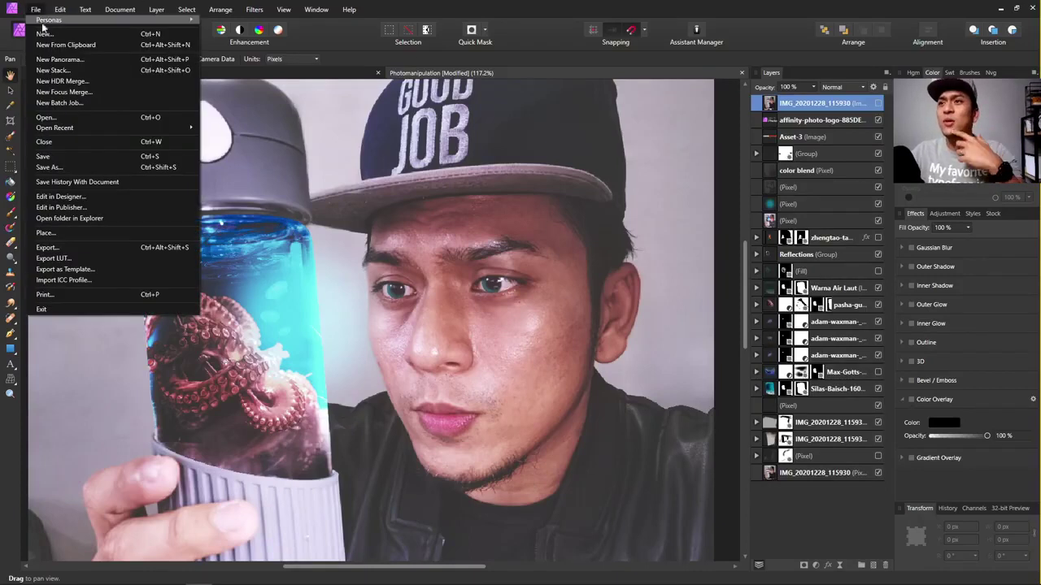
key("Escape")
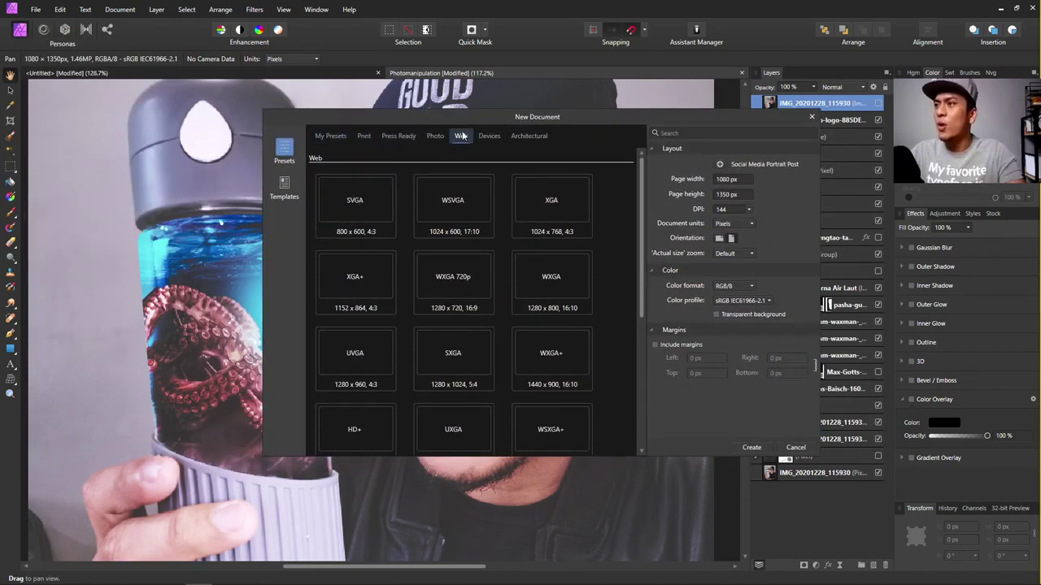
scroll(649, 188, "down", 5)
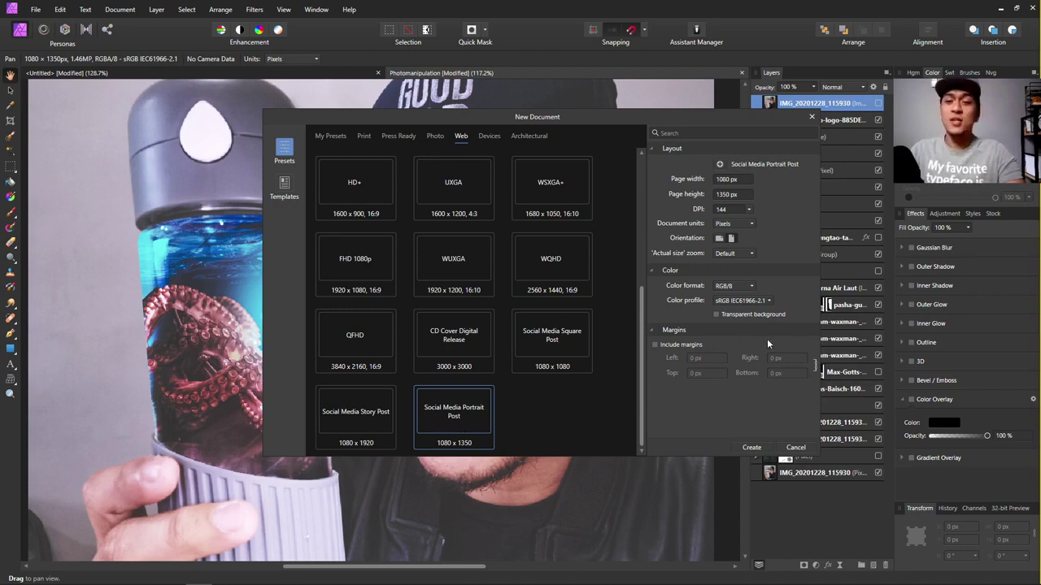
left_click(751, 448)
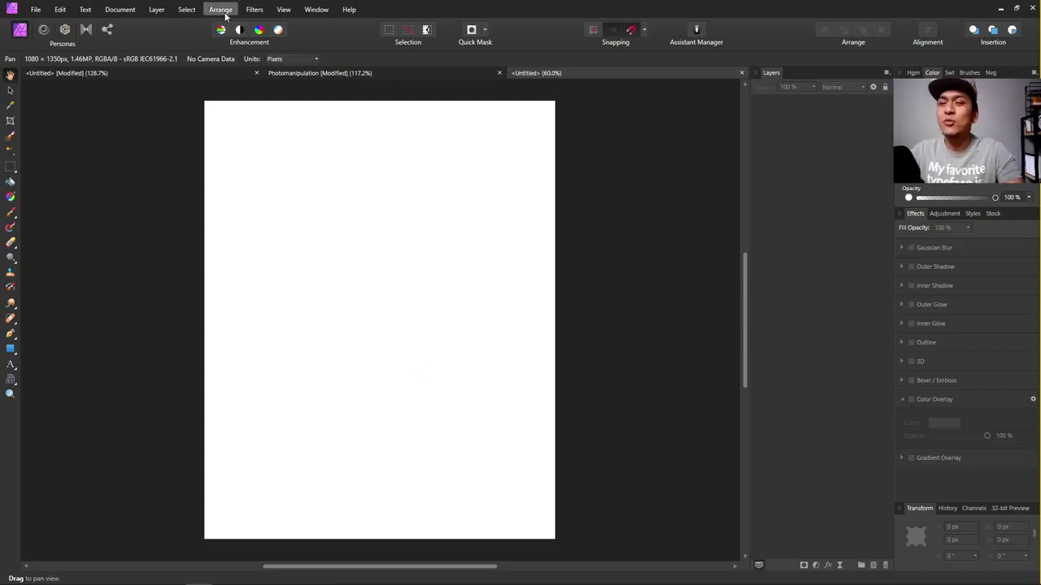
Place the Photomanipulation image from the Photomanipulation folder so it fills the whole 1080 x 1350 px page.
left_click(39, 11)
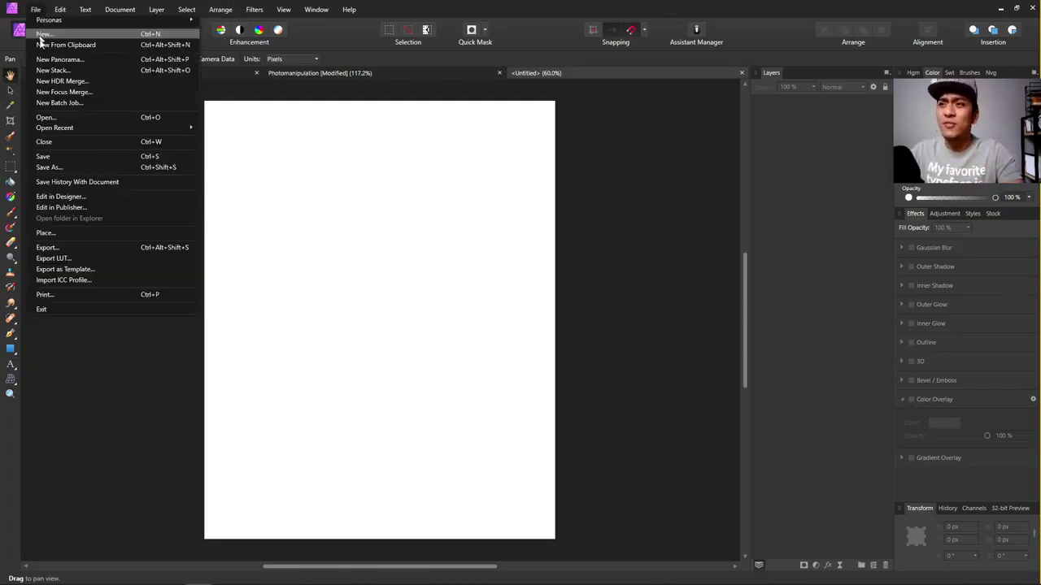
left_click(46, 233)
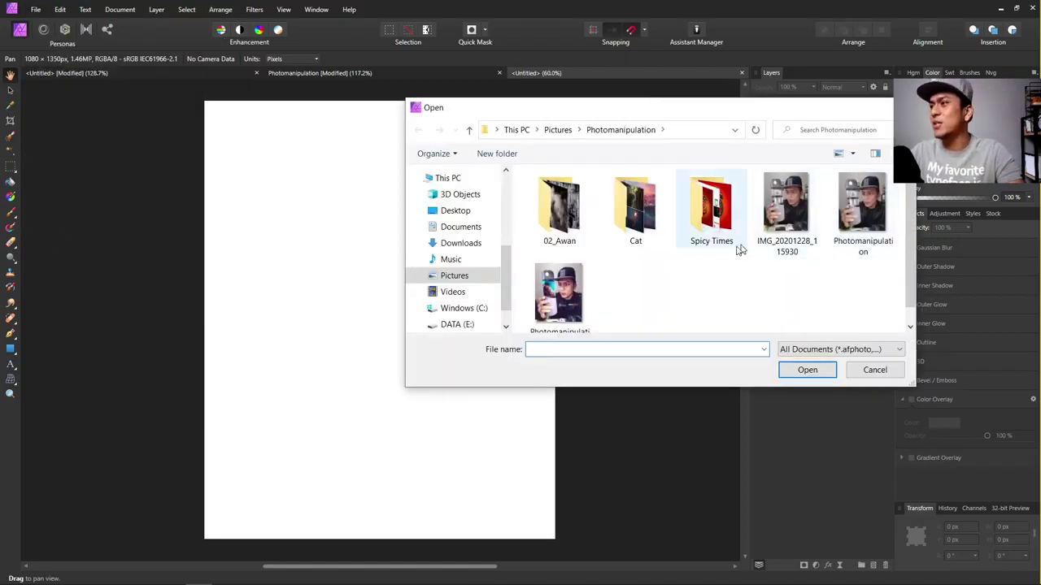
left_click(864, 216)
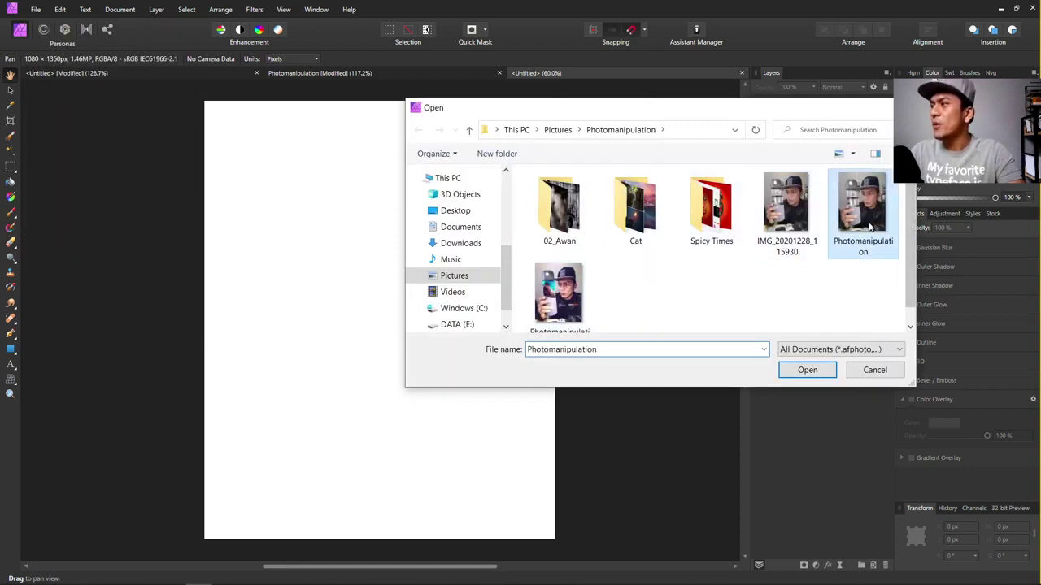
left_click(807, 370)
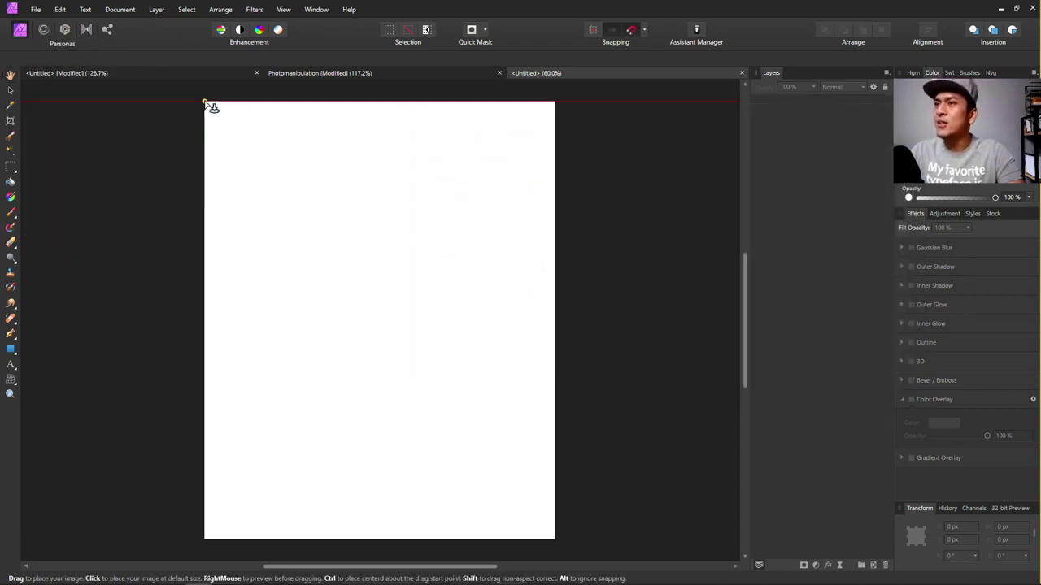
left_click_drag(205, 103, 633, 489)
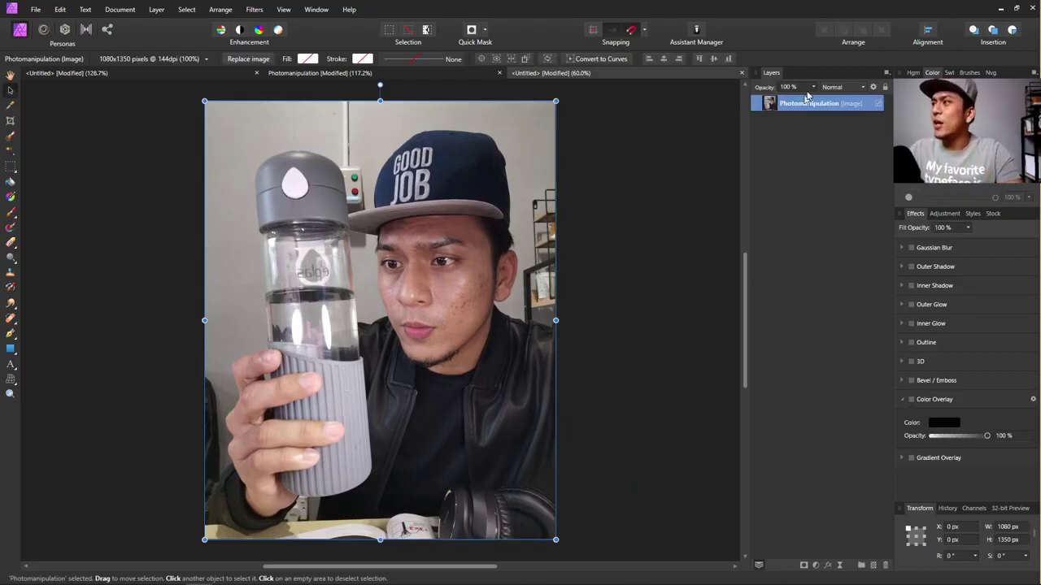
left_click(650, 160)
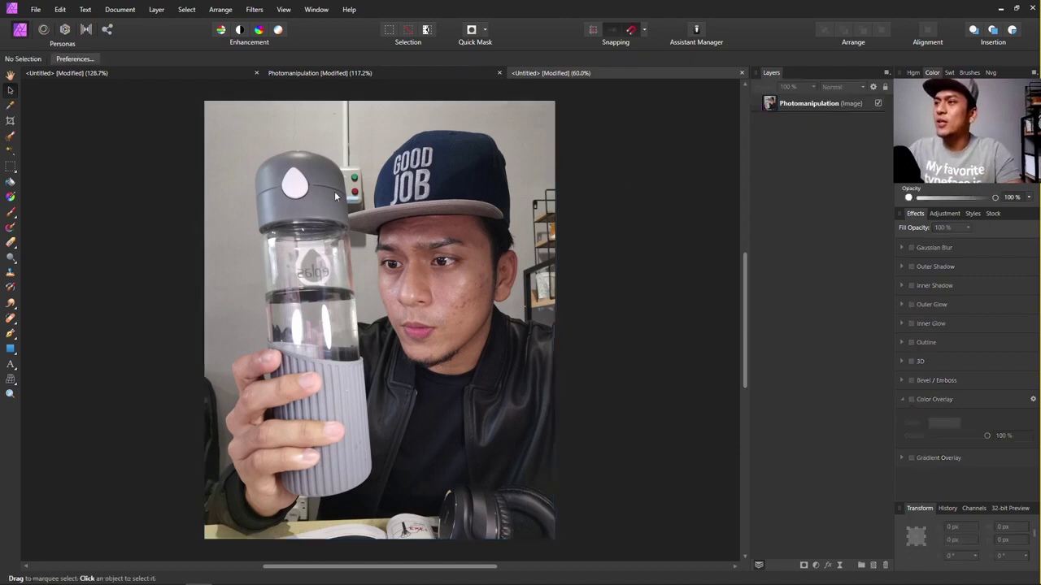
left_click_drag(335, 198, 428, 171)
key("ctrl+z")
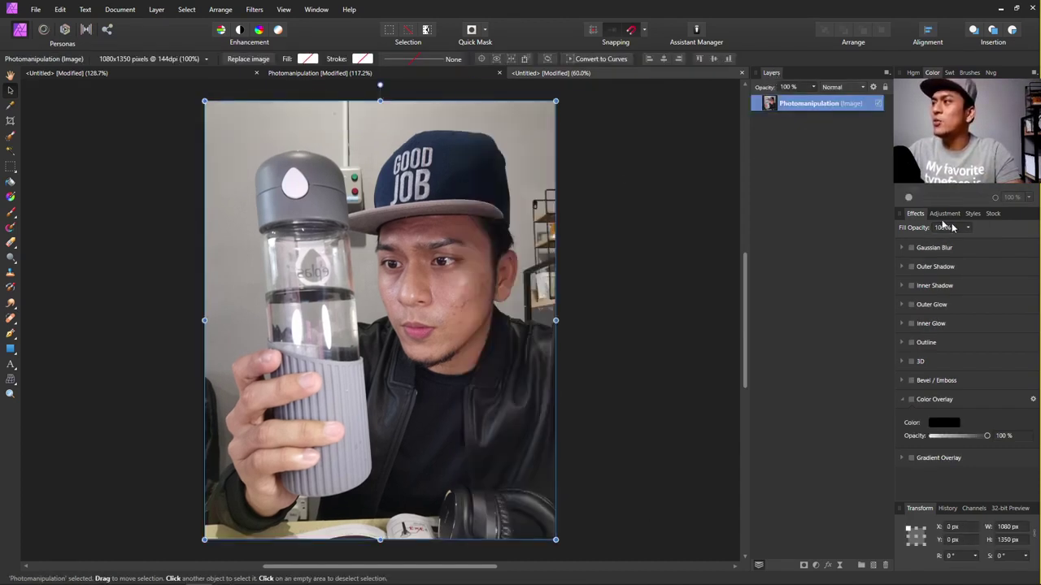
Dock the Layers panel beside Effects and Adjustment, and return it to its own separate column.
left_click_drag(953, 227, 944, 214)
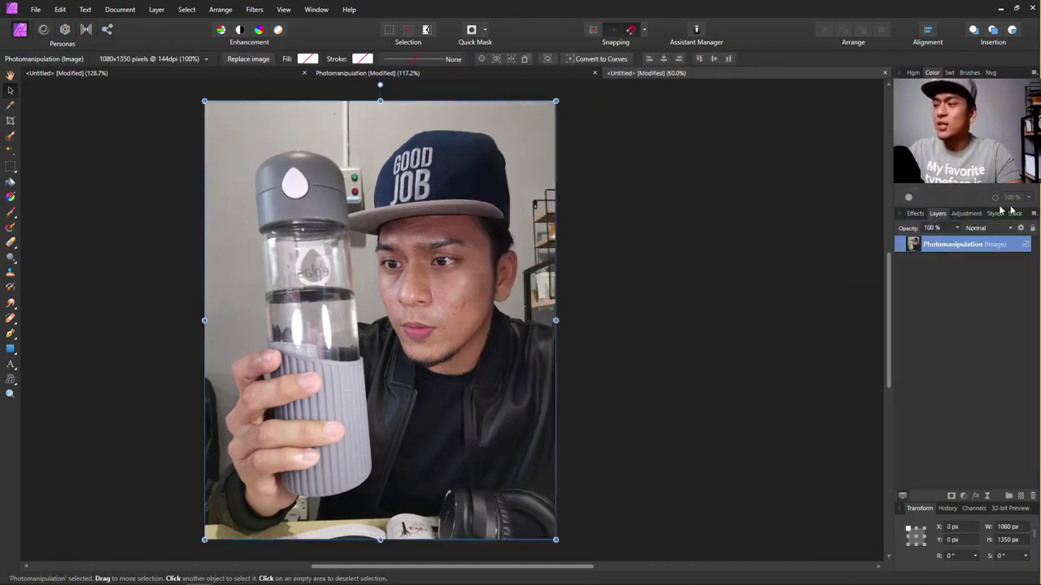
left_click_drag(937, 213, 886, 123)
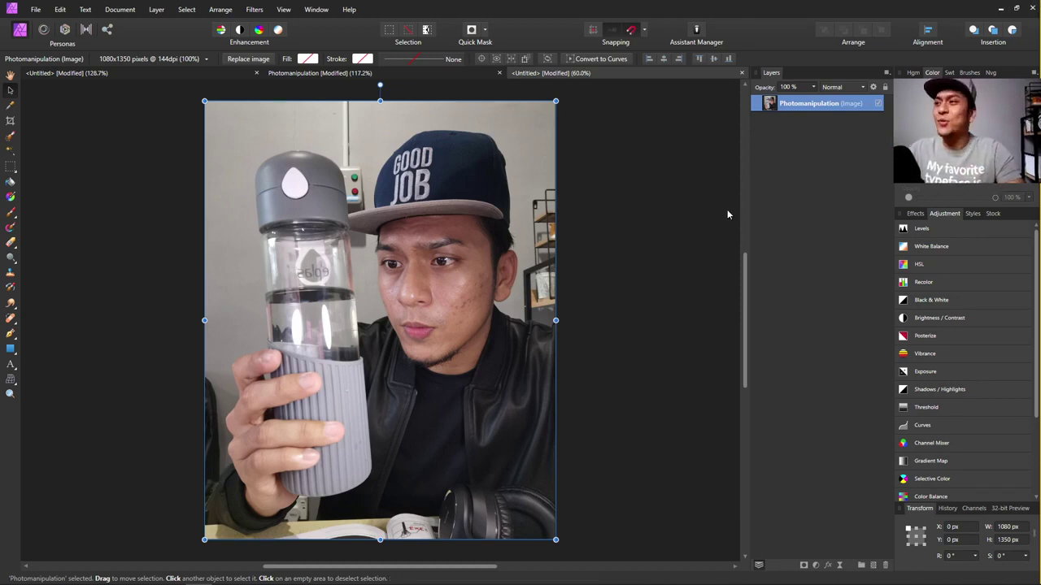
Duplicate the Photomanipulation image layer and hide the lower copy.
left_click(689, 213)
left_click(784, 105)
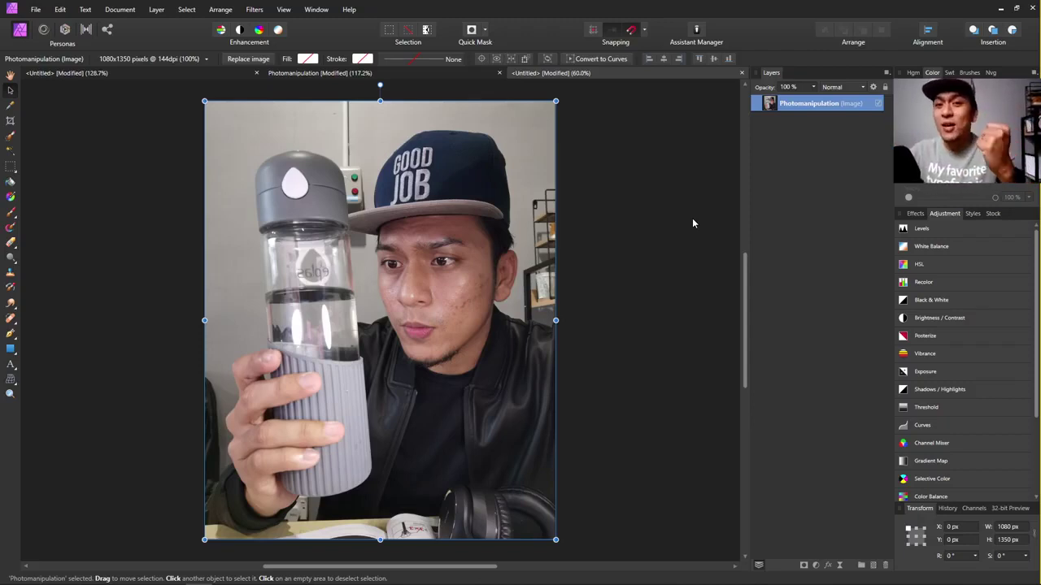
right_click(801, 105)
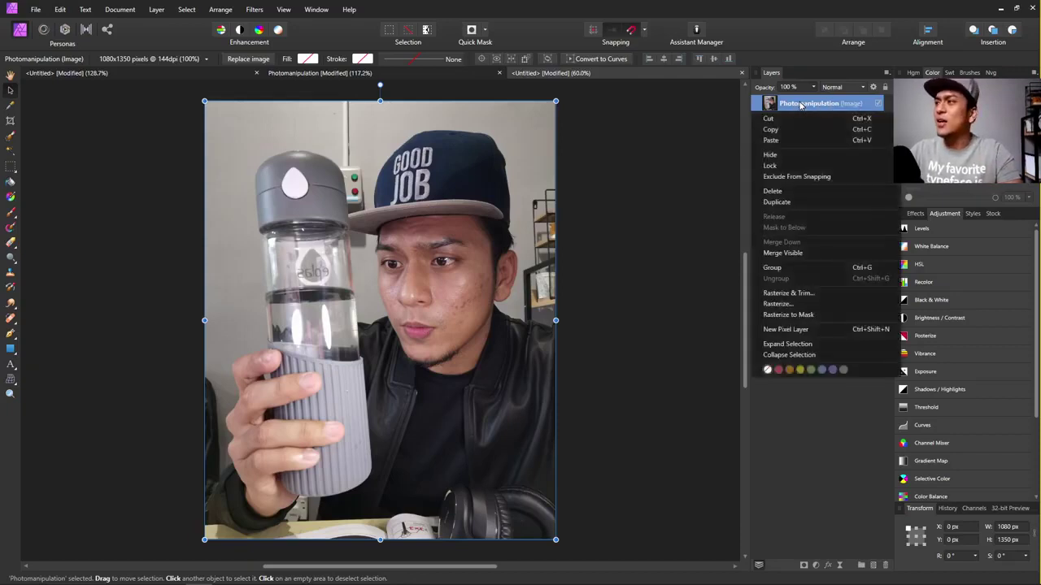
left_click(794, 201)
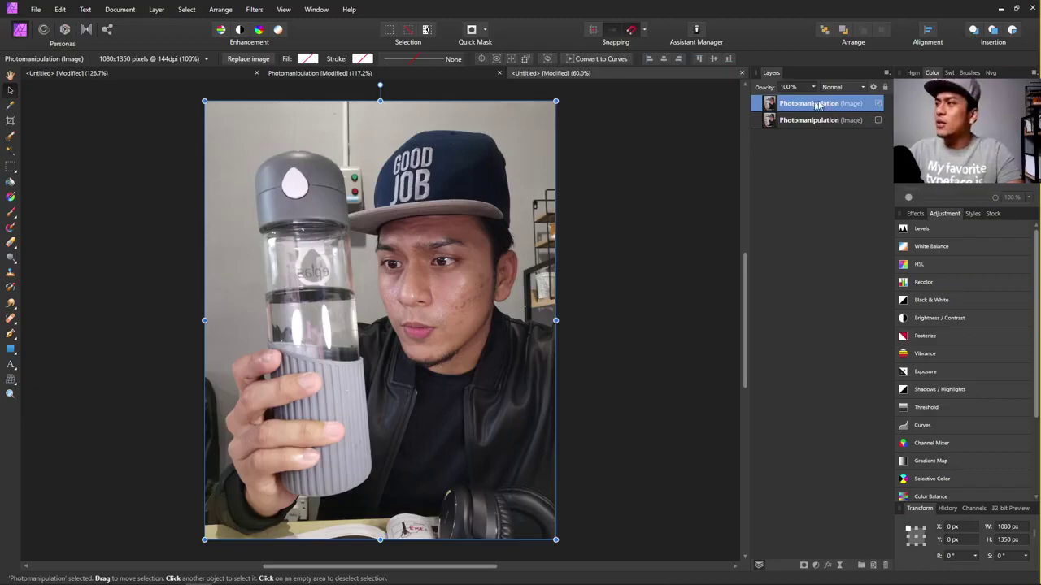
Examine the skin blemishes on the man's cheek up close.
scroll(455, 259, "up", 4)
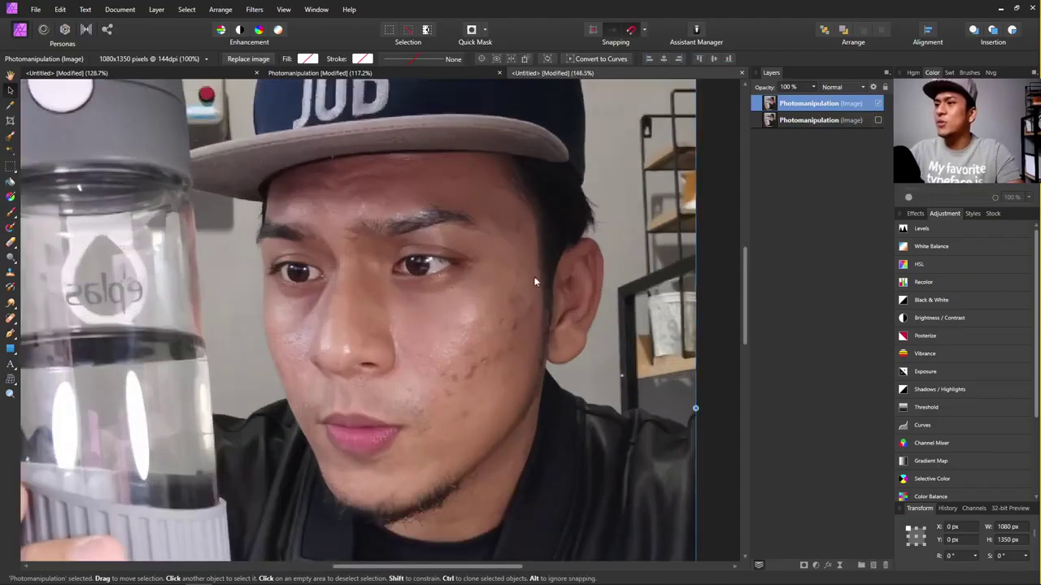
scroll(487, 259, "up", 3)
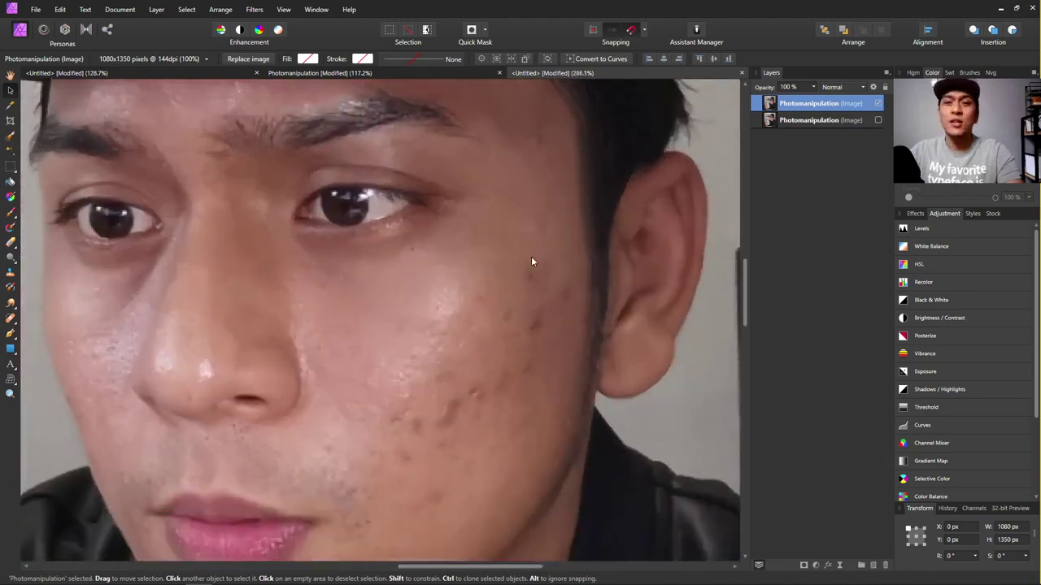
scroll(531, 256, "down", 1)
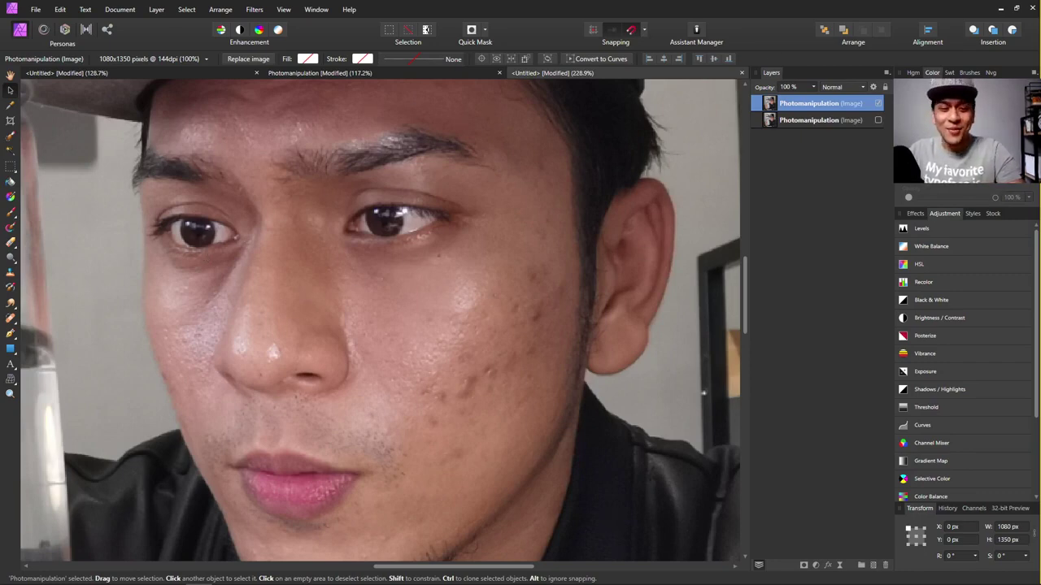
scroll(553, 313, "up", 1)
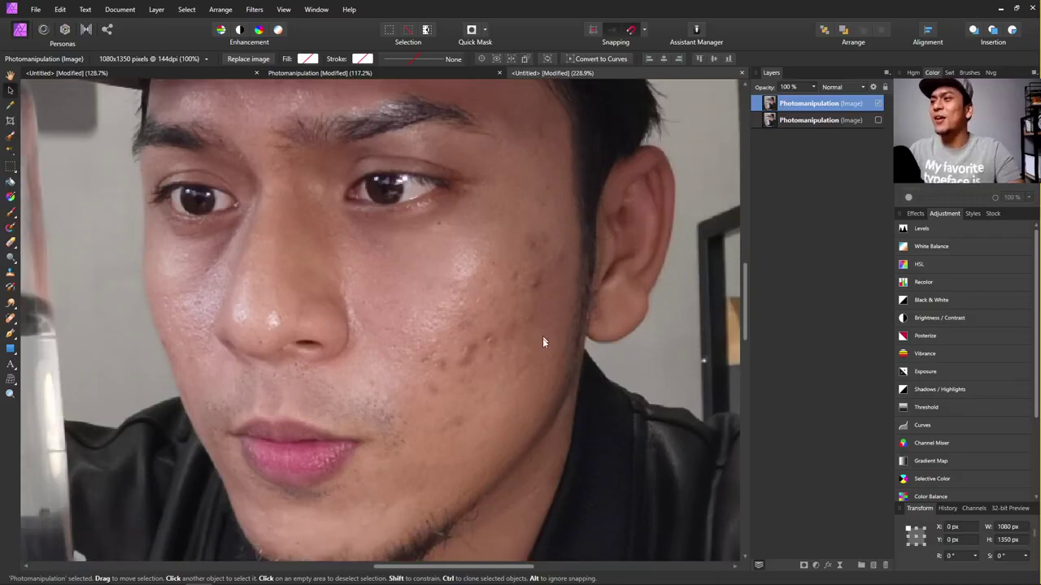
scroll(541, 342, "up", 2)
scroll(538, 366, "down", 2)
scroll(508, 363, "down", 3)
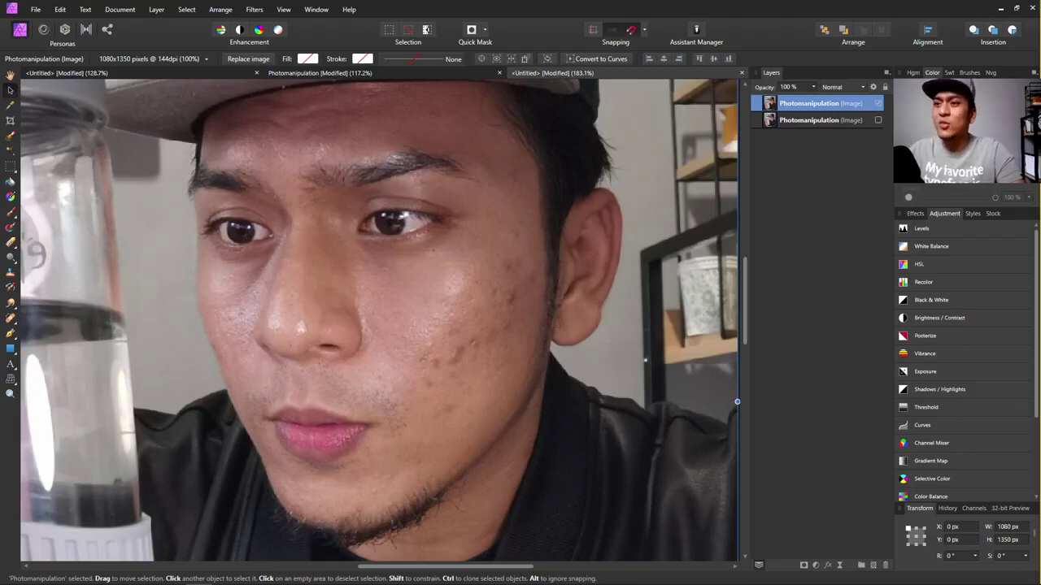
Try to heal a cheek blemish on the upper Photomanipulation image layer with the Healing Brush, without sampling a source.
left_click(13, 319)
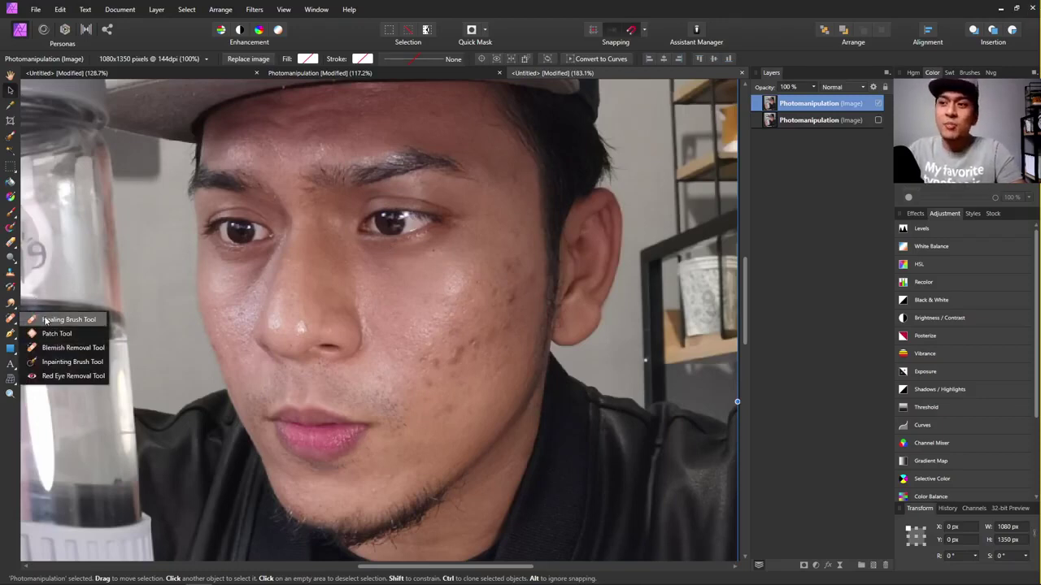
left_click(45, 322)
scroll(433, 366, "up", 4)
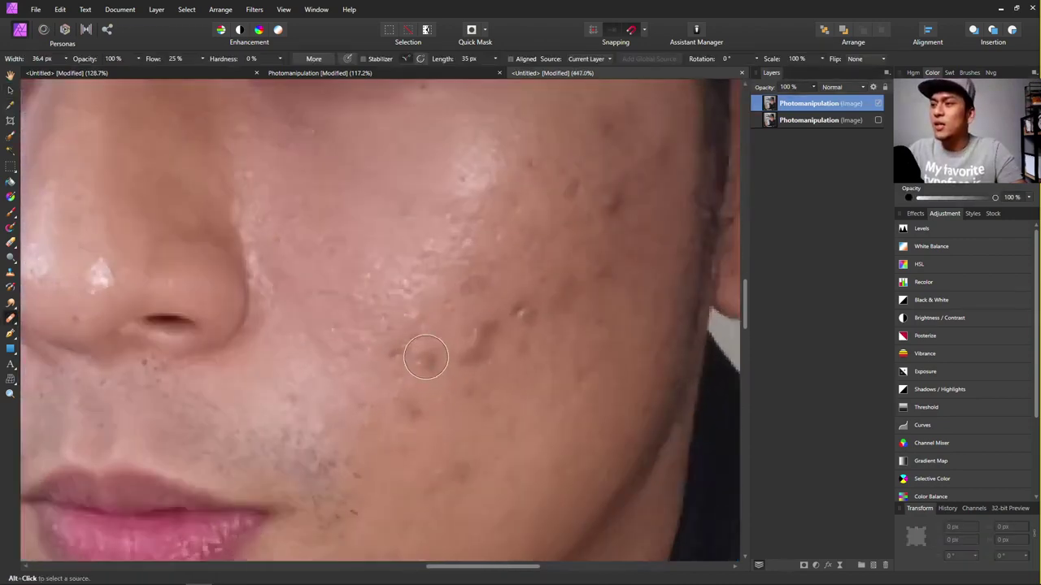
left_click(431, 362)
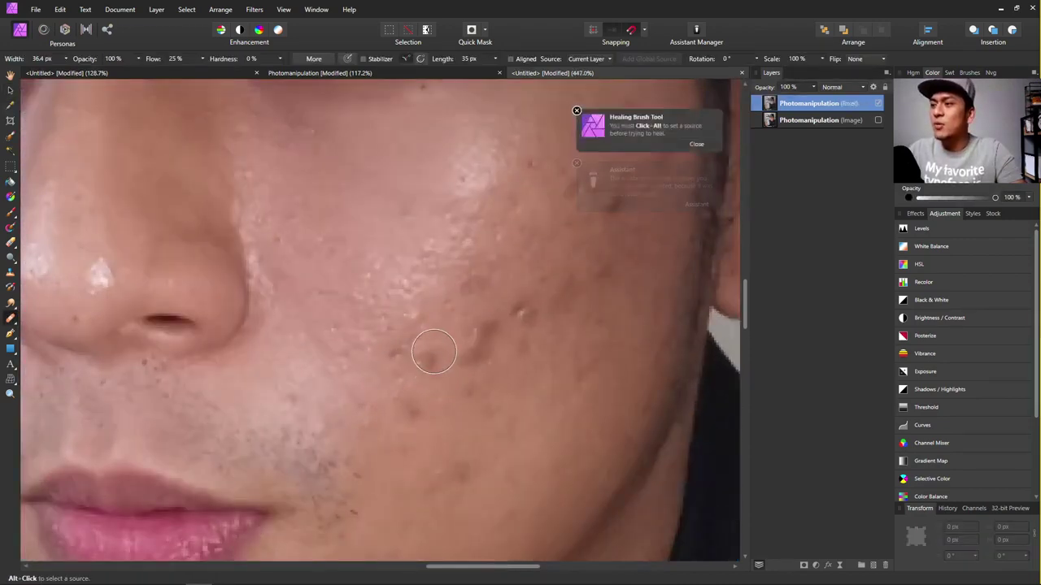
left_click(432, 353)
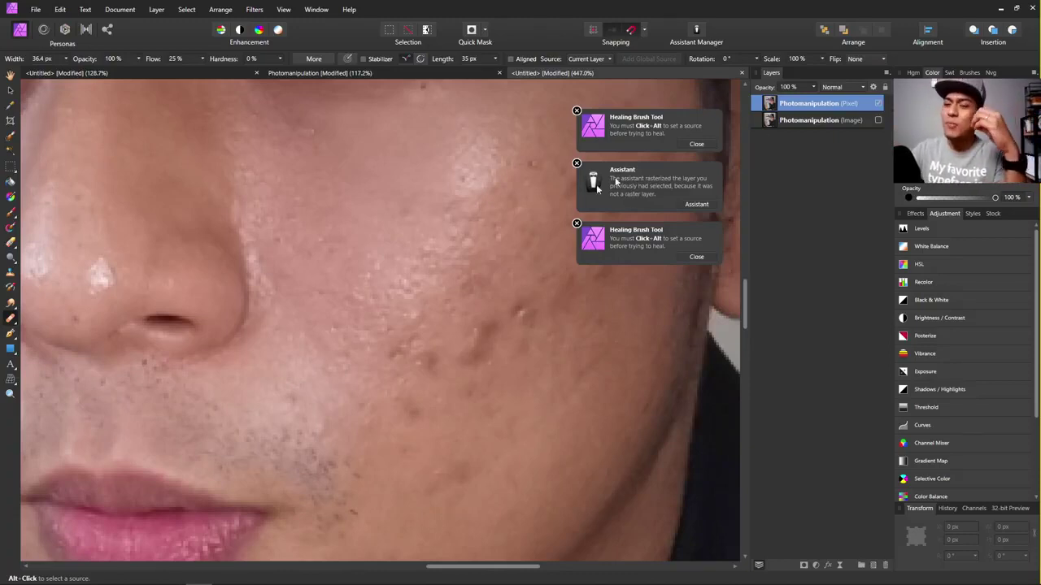
right_click(817, 112)
key("Escape")
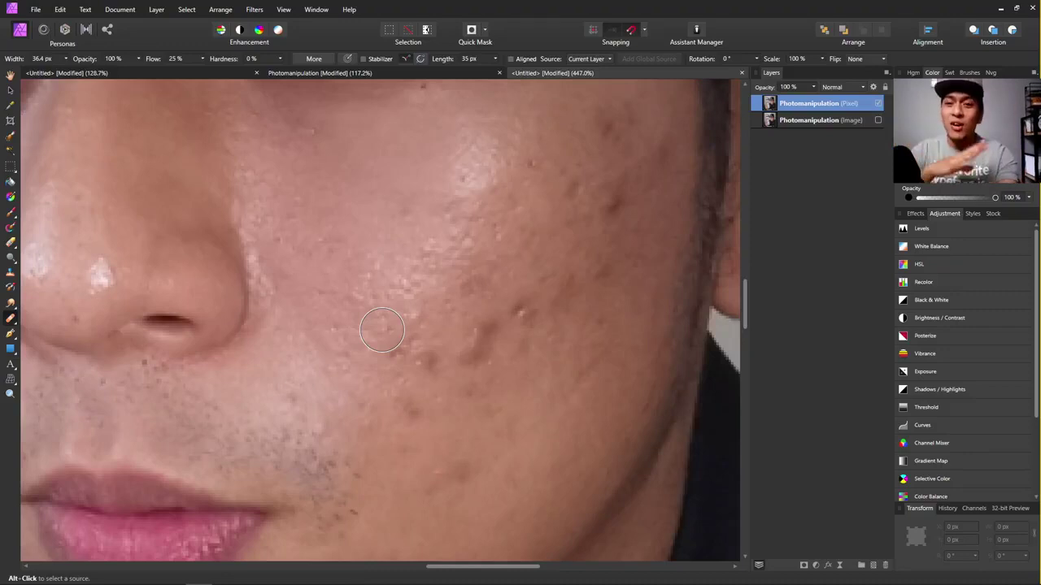
Hide the lower Photomanipulation layer and rasterize the upper one.
right_click(849, 110)
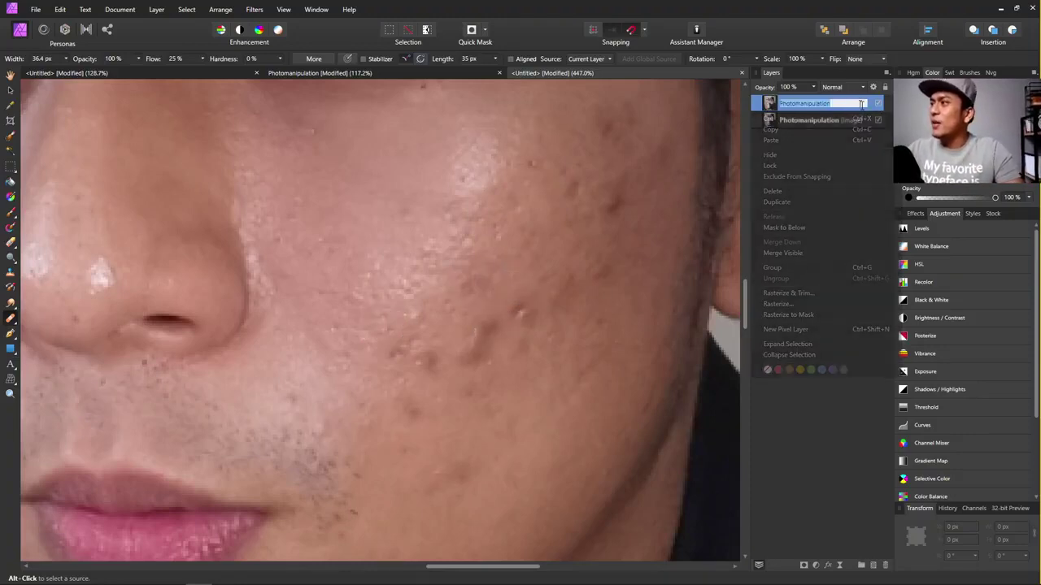
left_click(878, 120)
right_click(842, 102)
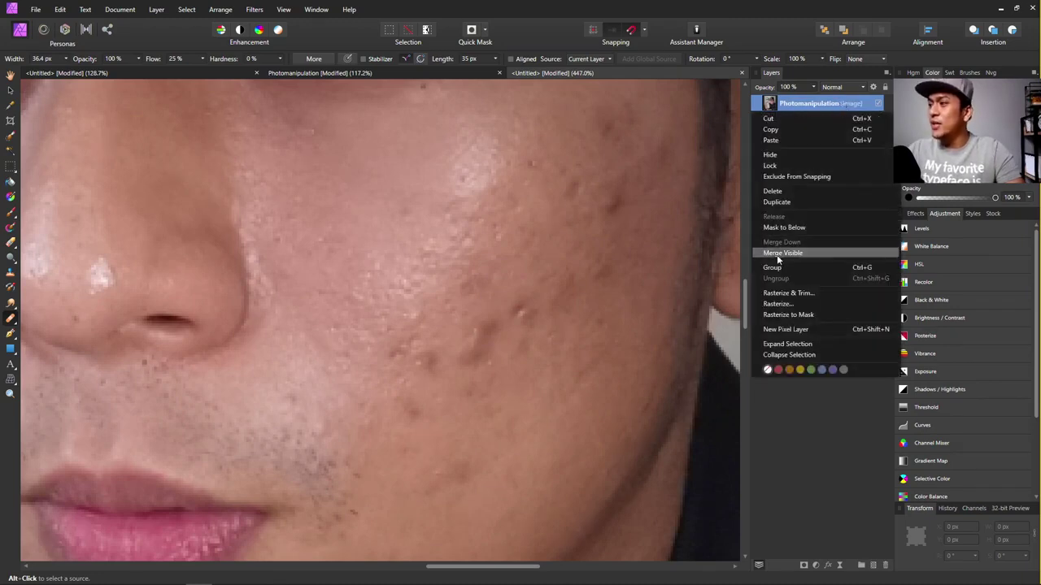
left_click(782, 303)
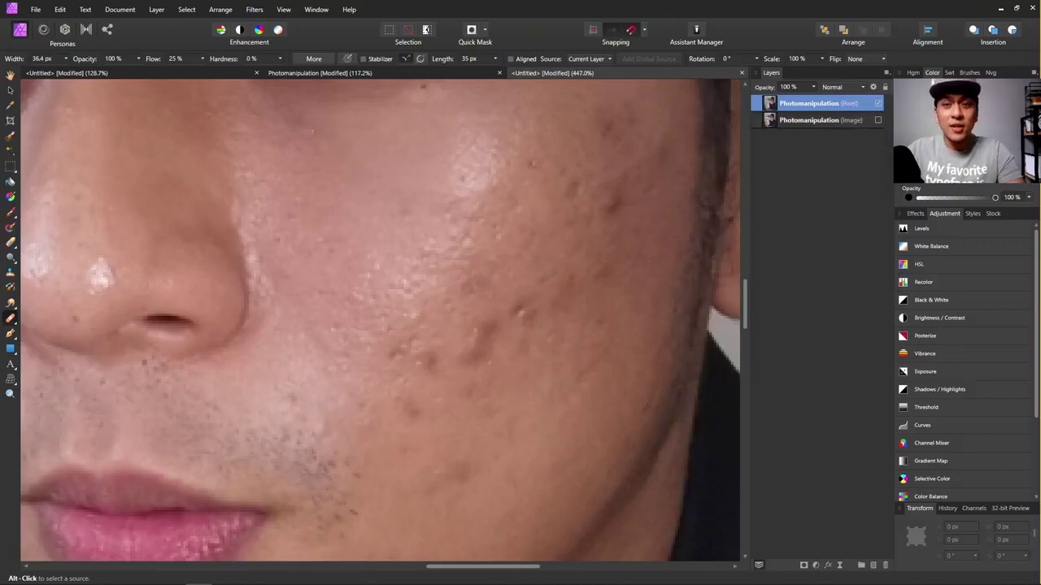
Try the Healing Brush again on a cheek blemish of the rasterized layer, with no source sampled.
scroll(230, 248, "down", 3)
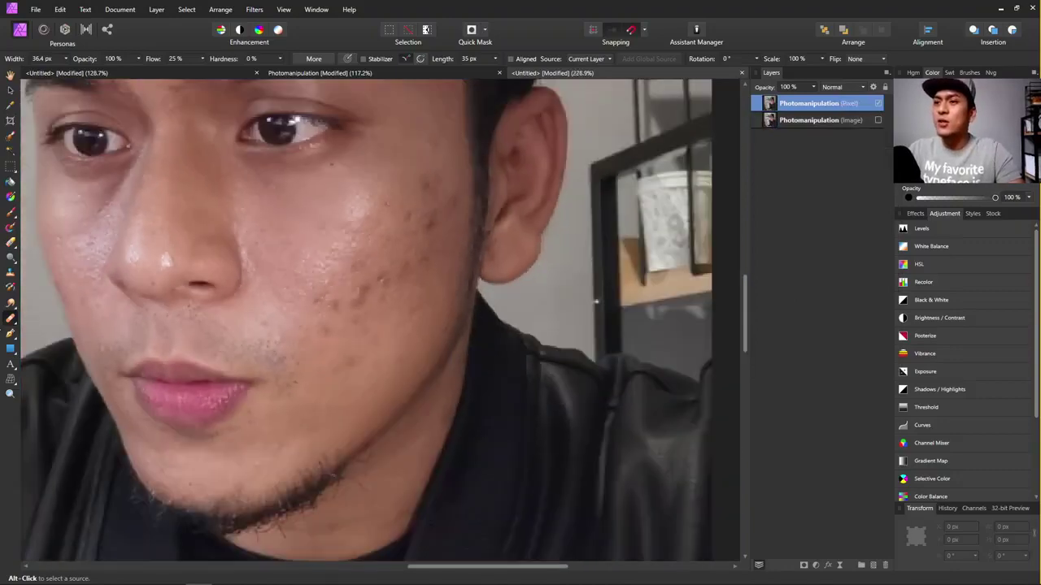
scroll(23, 321, "up", 2)
left_click(11, 320)
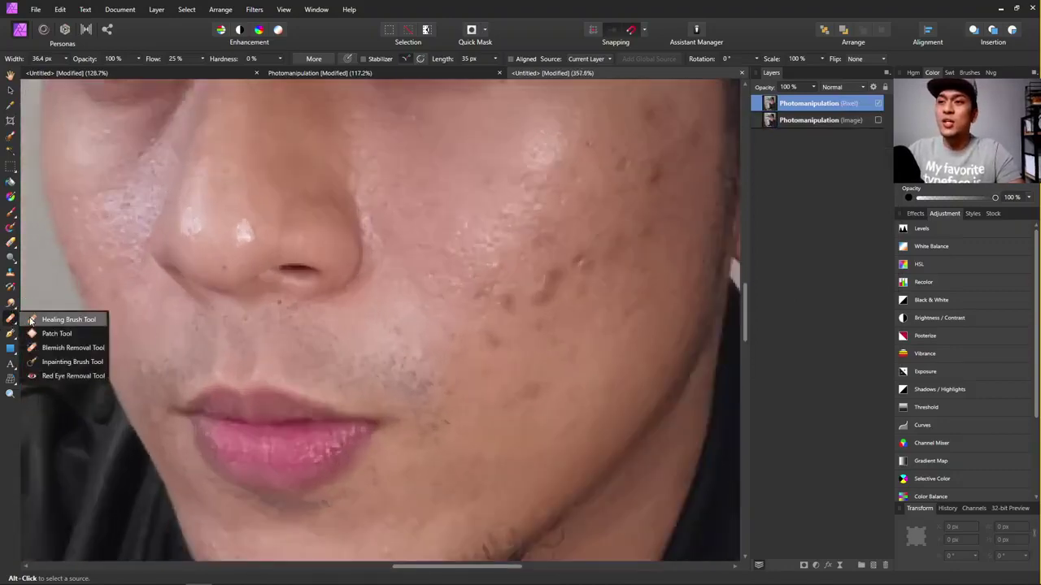
left_click(31, 319)
scroll(488, 305, "up", 1)
left_click(494, 297)
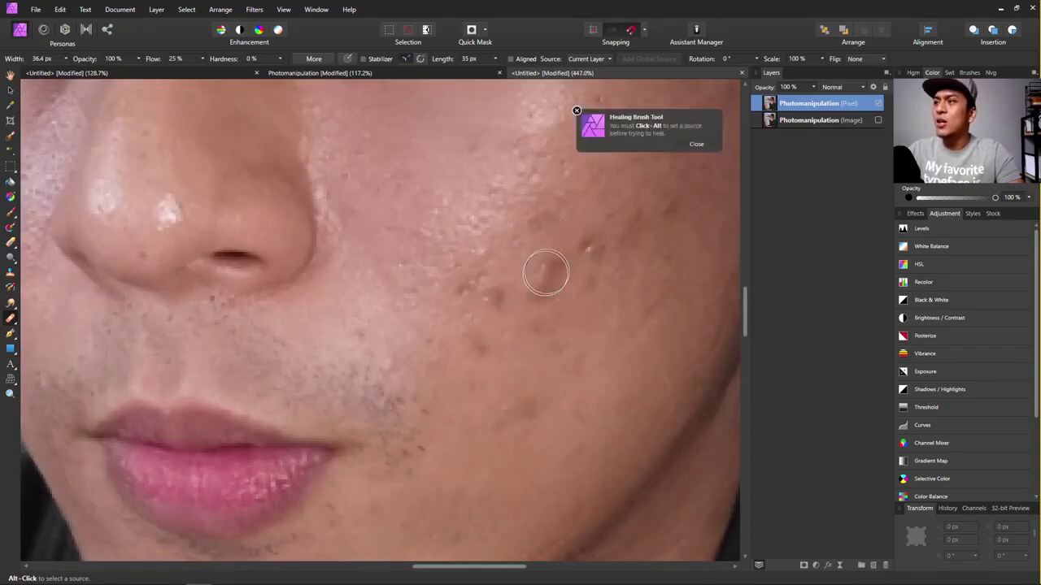
double_click(831, 104)
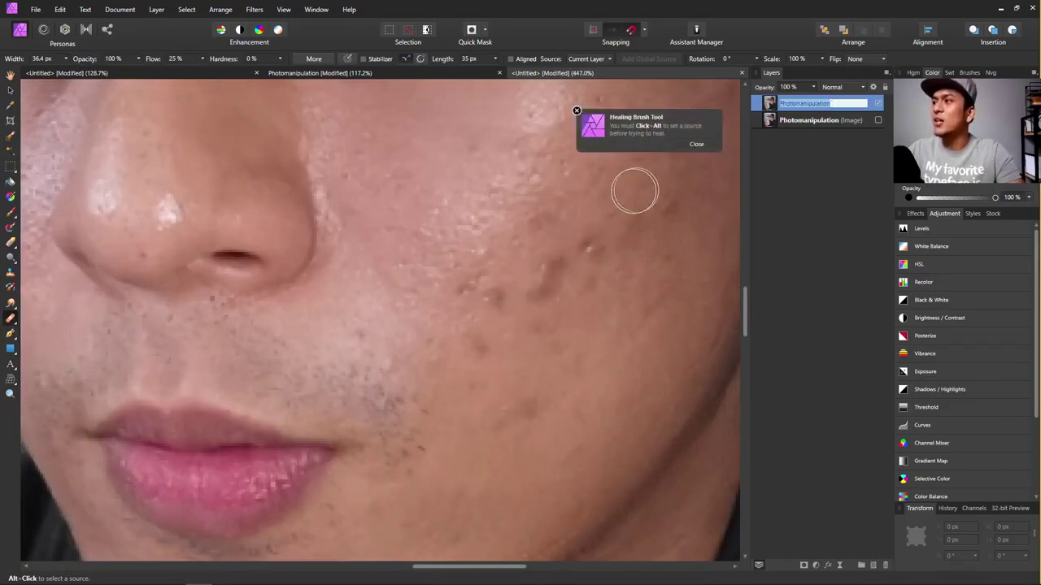
key("Return")
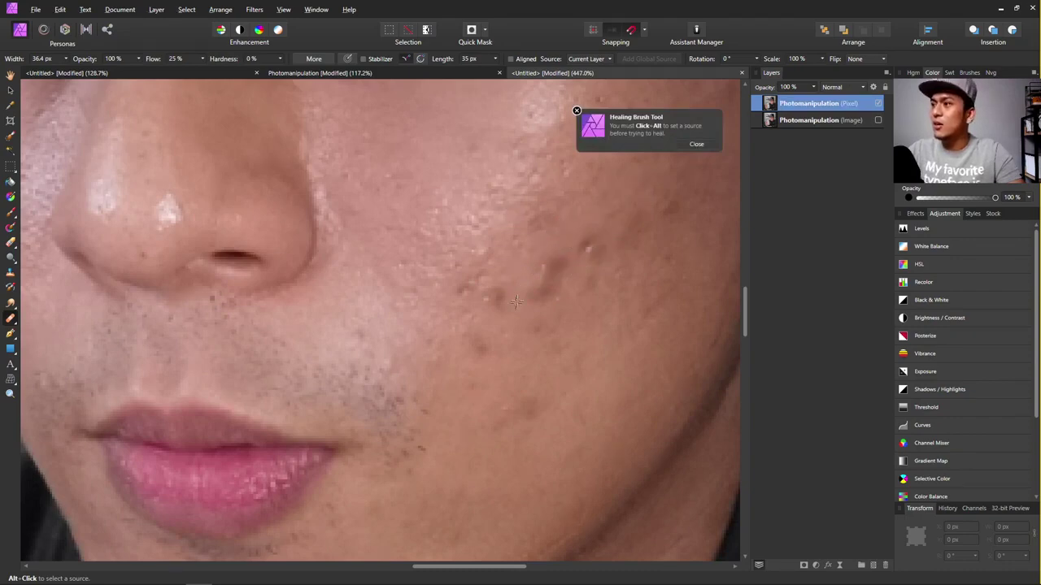
Heal the dark spots across the cheek with the 36.4 px Healing Brush, sampling nearby clean skin as source.
left_click(490, 325, "alt")
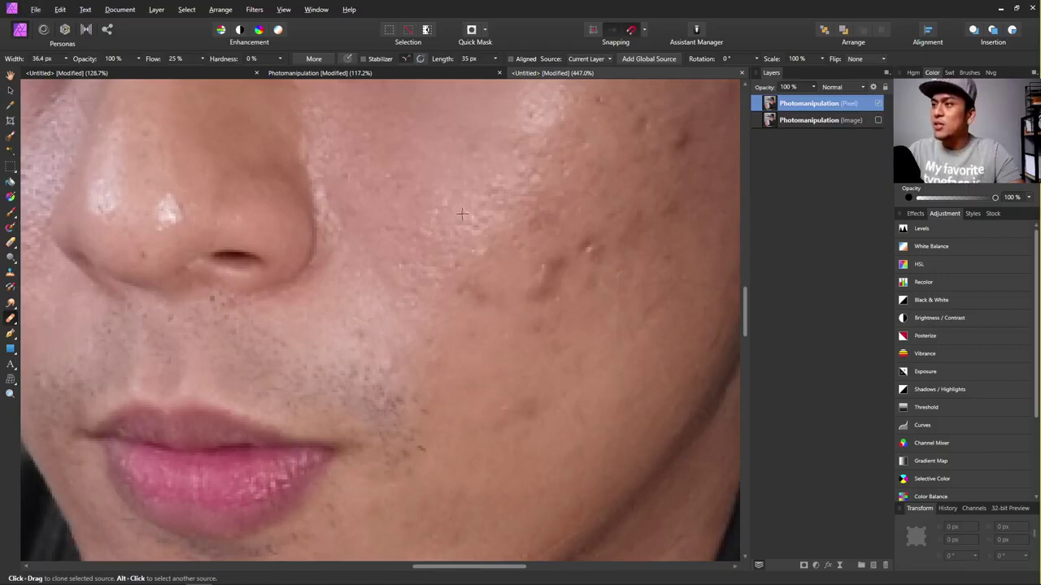
mouse_move(468, 277)
left_mouse_down()
mouse_move(504, 287)
mouse_move(471, 303)
mouse_move(480, 299)
mouse_move(453, 286)
mouse_move(504, 300)
mouse_move(546, 267)
mouse_move(541, 299)
mouse_move(555, 221)
mouse_move(566, 282)
mouse_move(528, 269)
left_mouse_up()
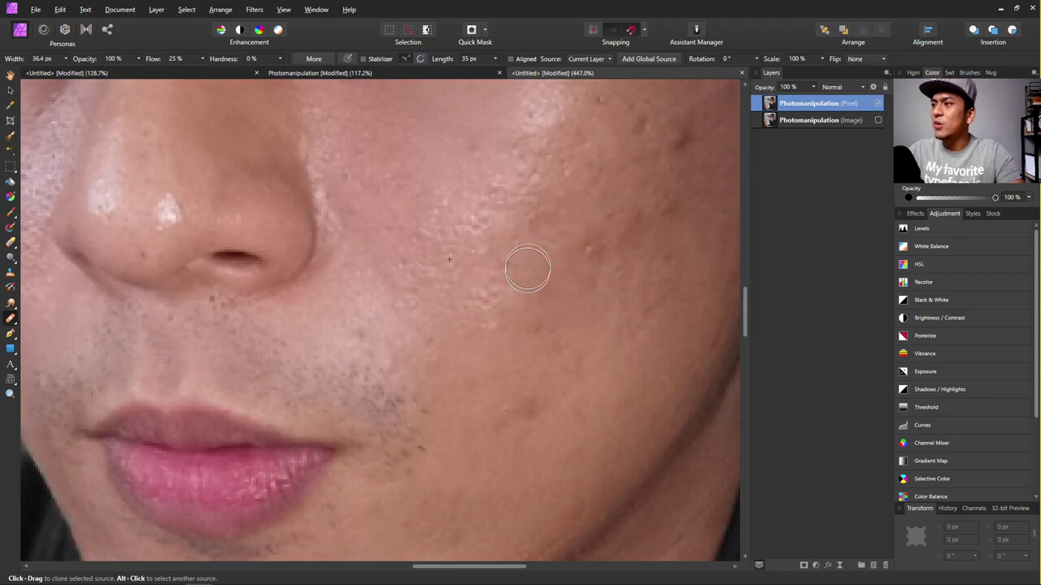
scroll(540, 256, "right", 3)
left_click(535, 308, "alt")
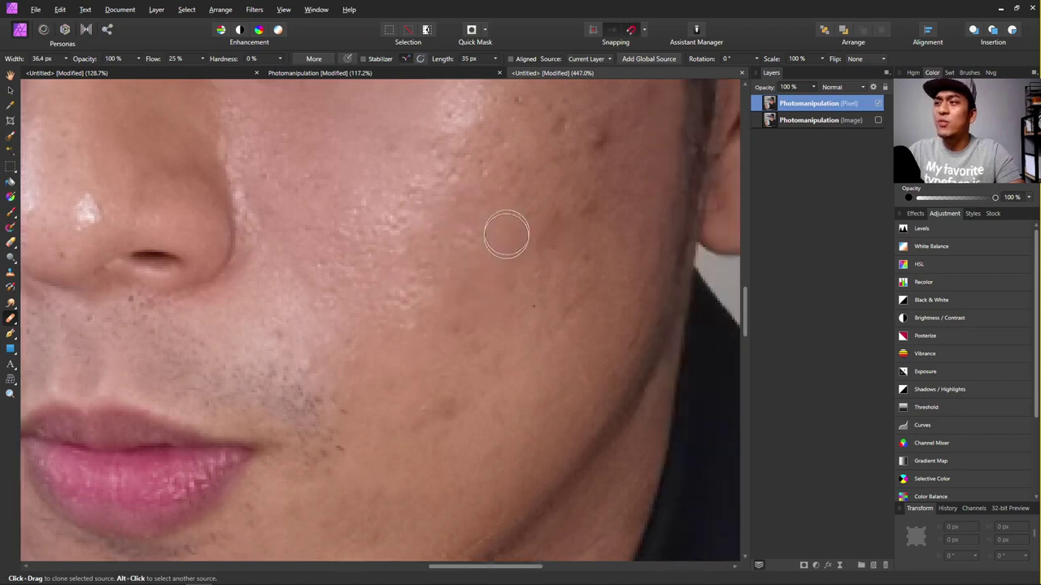
left_click(488, 358, "alt")
left_click(397, 406, "alt")
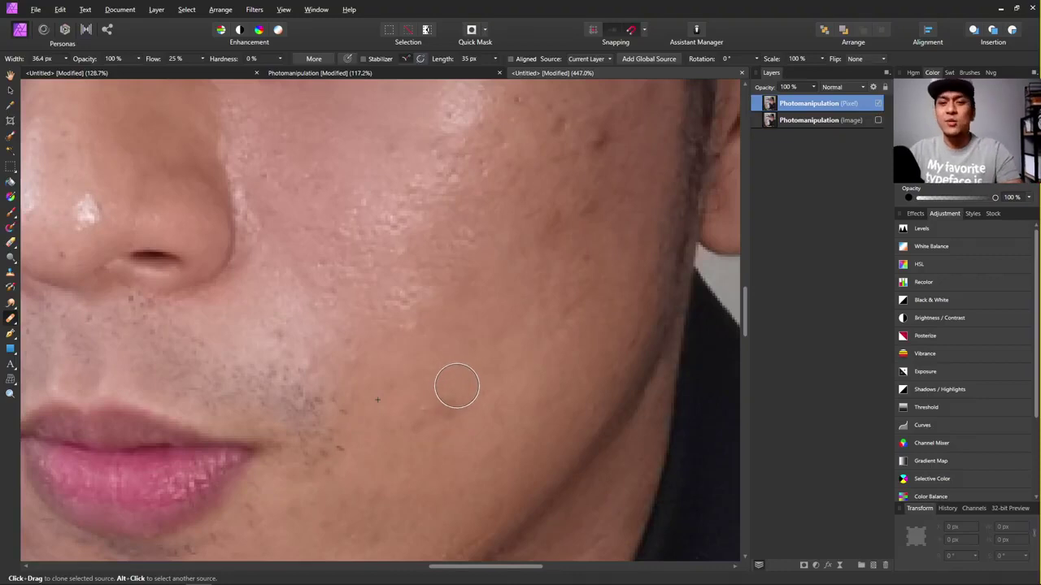
Undo the Healing Brush strokes on the cheek.
key("ctrl+z")
key("ctrl+z")
key("ctrl+z")
key("ctrl+z")
key("ctrl+z")
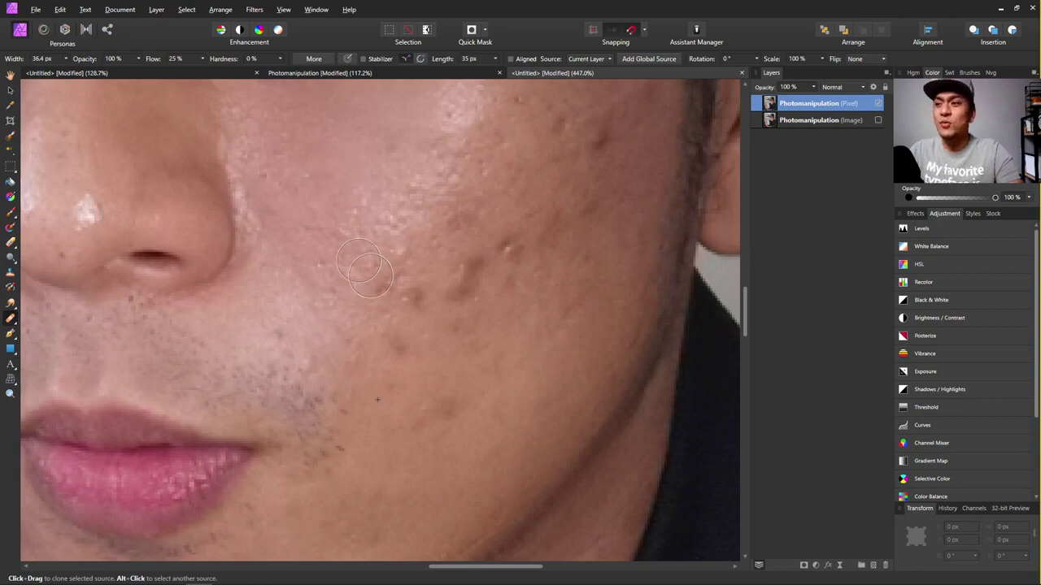
Switch to the Blemish Removal Tool and set its brush width to 19.4 px for the cheek spots.
left_click(15, 320)
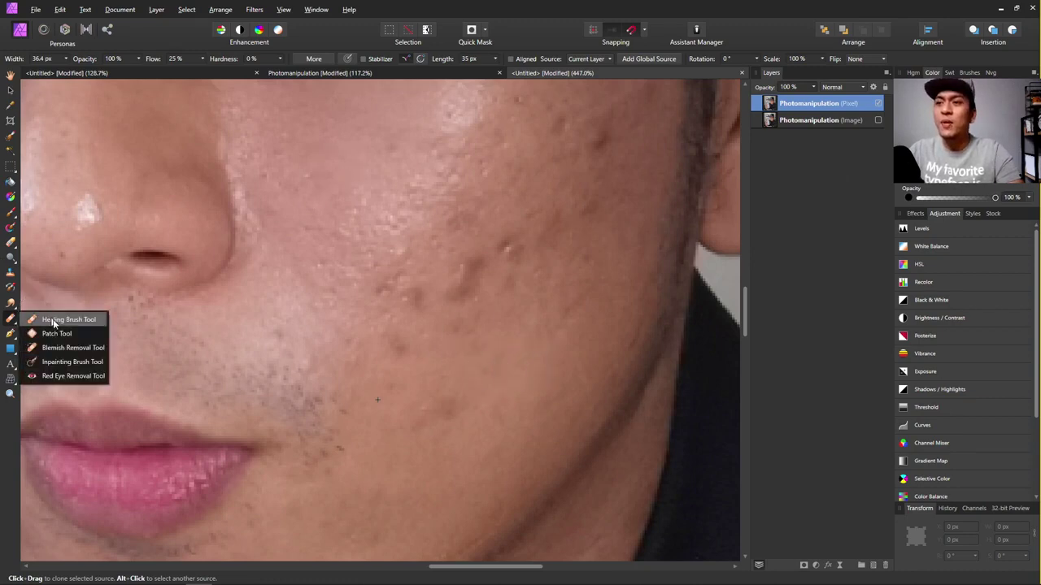
left_click(68, 348)
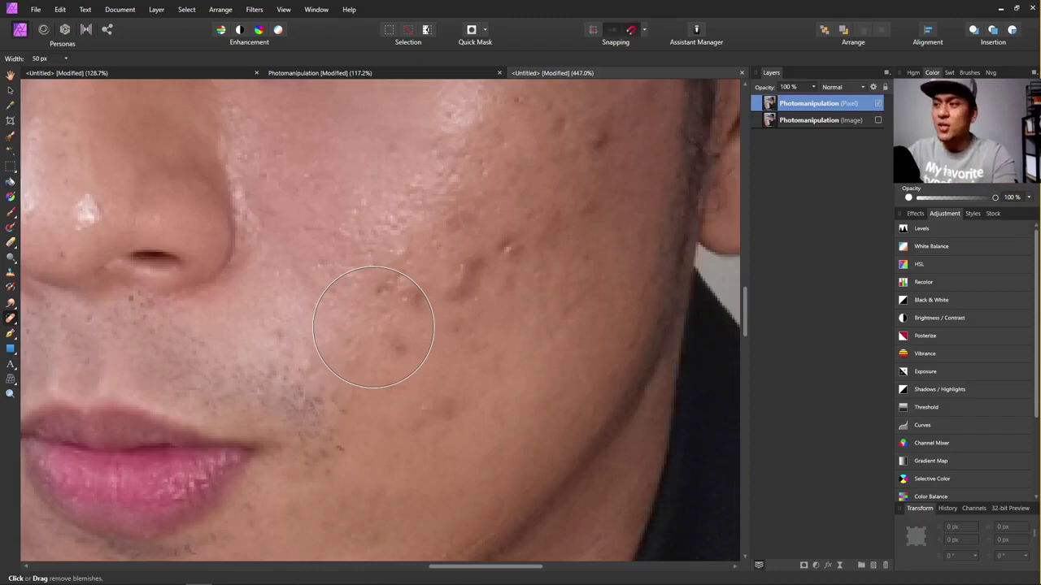
key("bracketright")
key("bracketleft")
key("bracketleft")
key("bracketleft")
key("bracketleft")
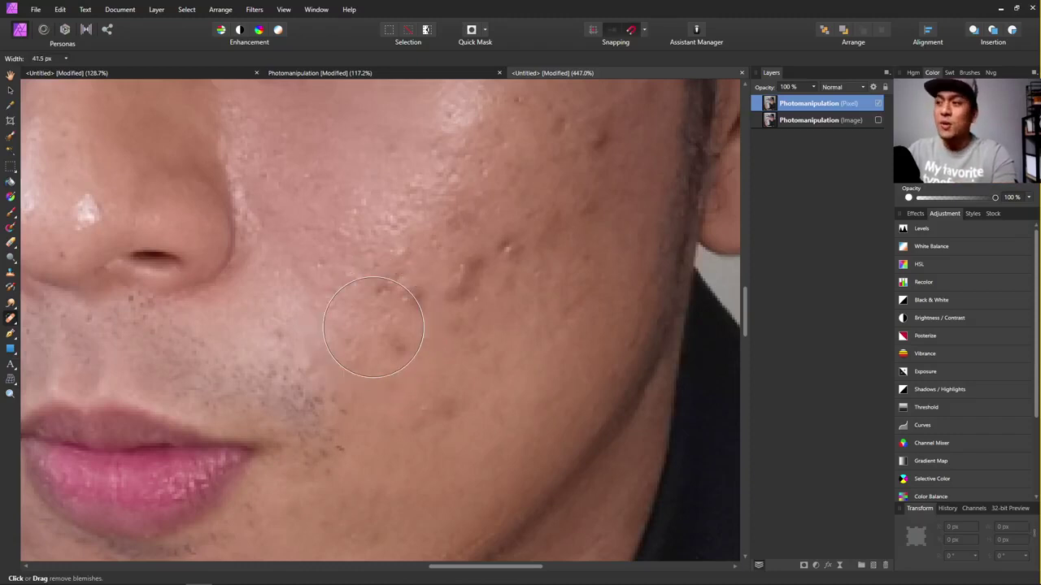
key("bracketleft")
key("bracketleft")
key("bracketleft")
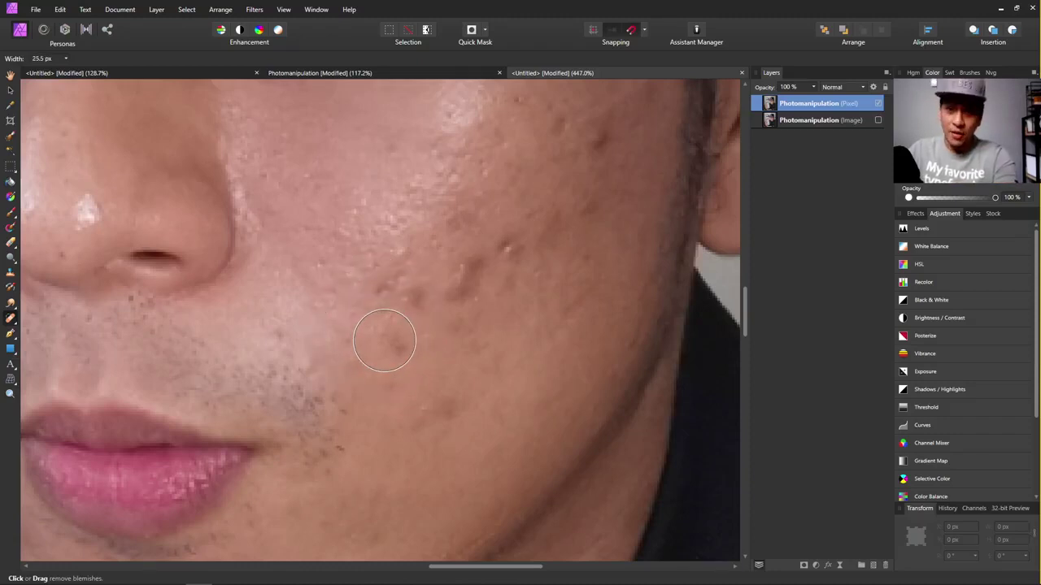
key("bracketleft")
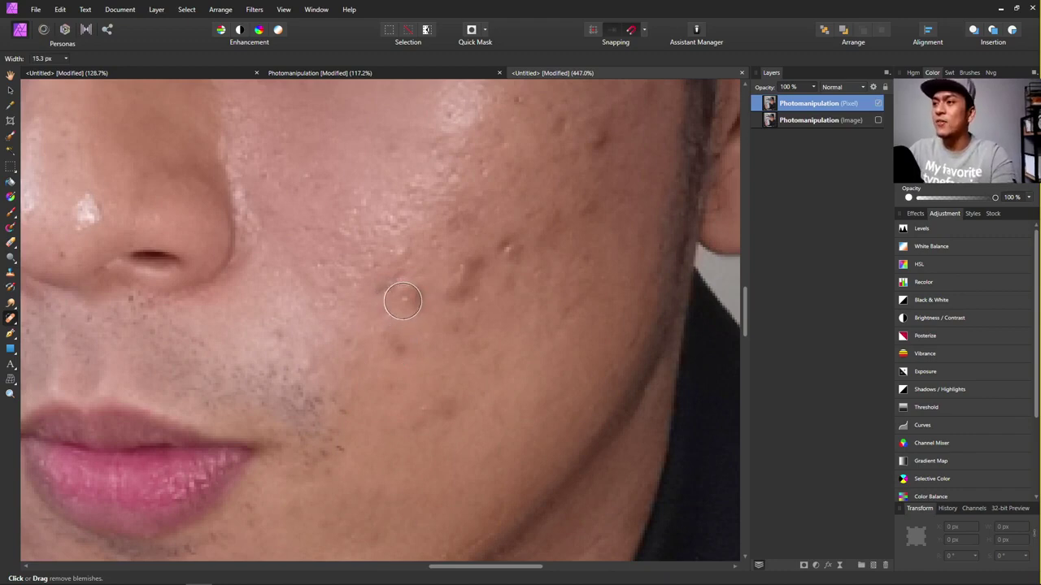
key("bracketright")
key("bracketright")
key("bracketright")
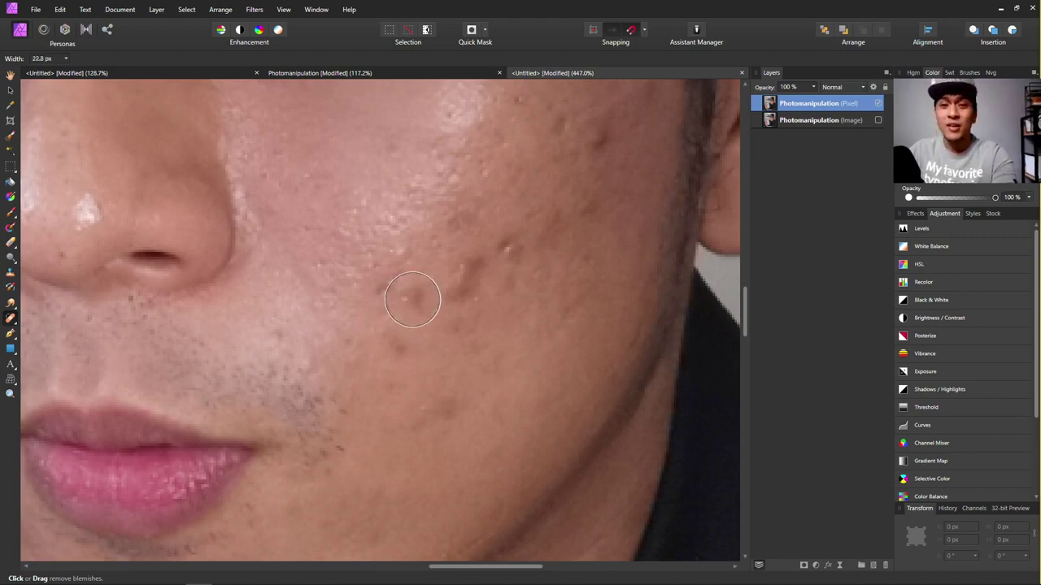
key("bracketleft")
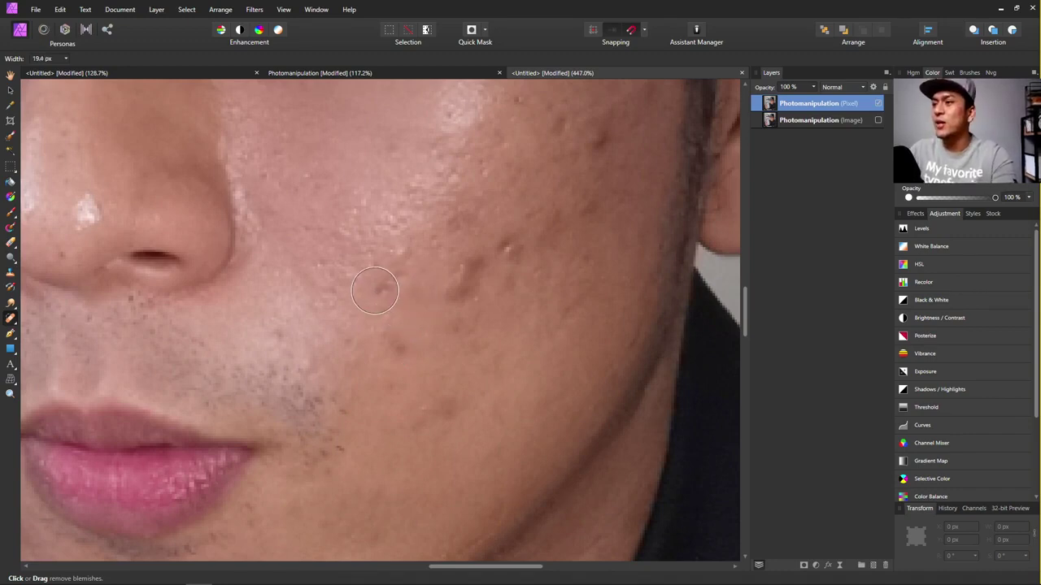
Remove the dark spots and scars across the lower and middle cheek with the 19.4 px Blemish Removal brush.
left_click(375, 291)
left_click(396, 343)
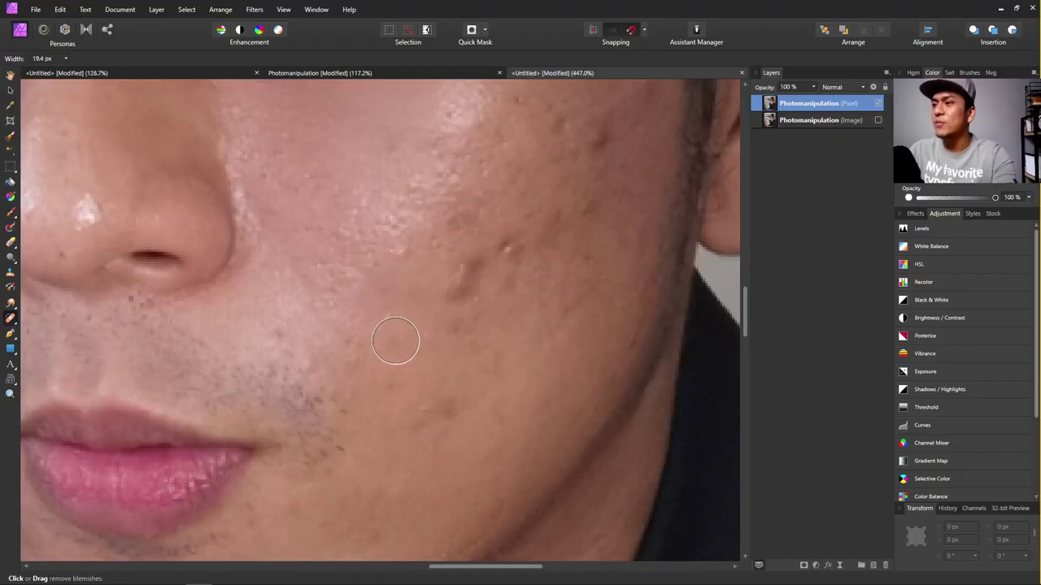
left_click(468, 287)
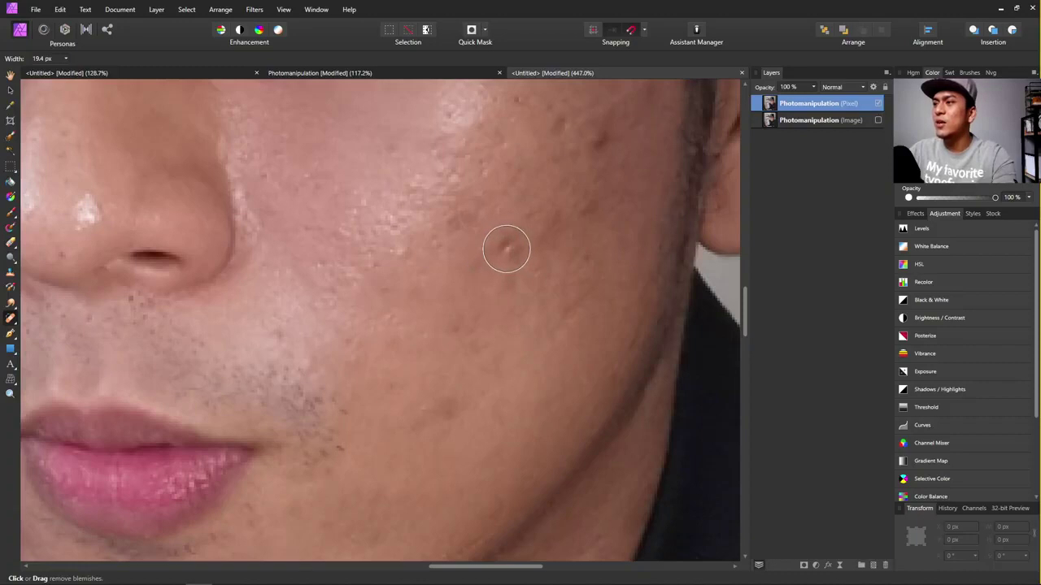
left_click(506, 249)
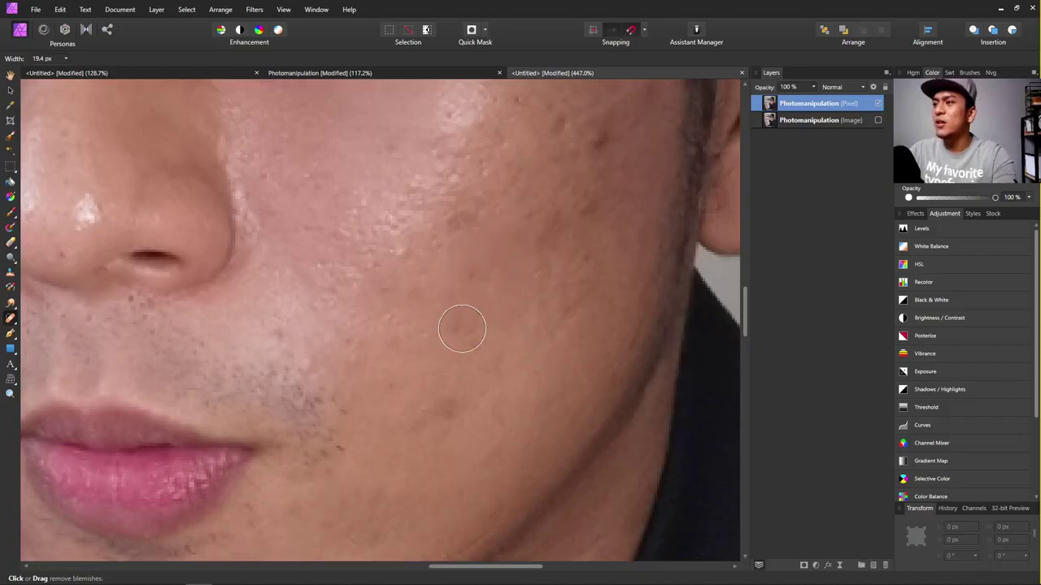
left_click(444, 410)
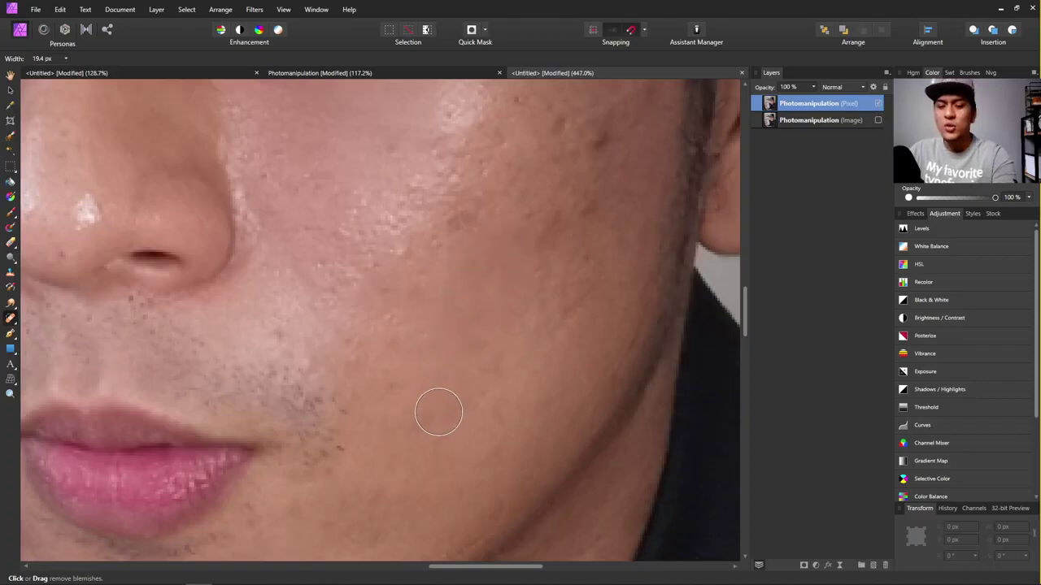
Reduce the Blemish Removal brush to 15.4 px and clean the remaining spots on the upper cheek towards the ear.
key("bracketleft")
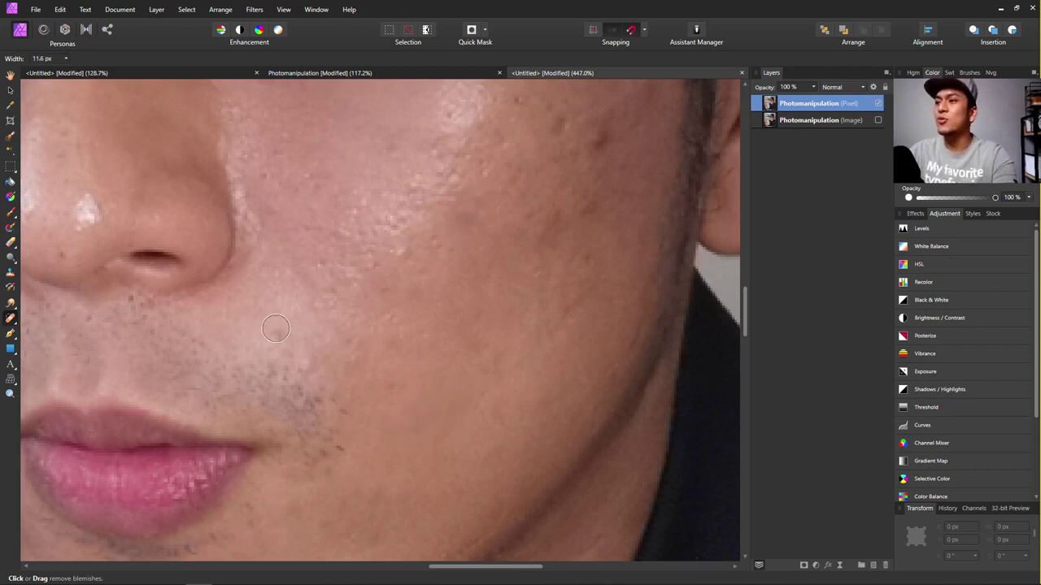
scroll(650, 202, "up", 2)
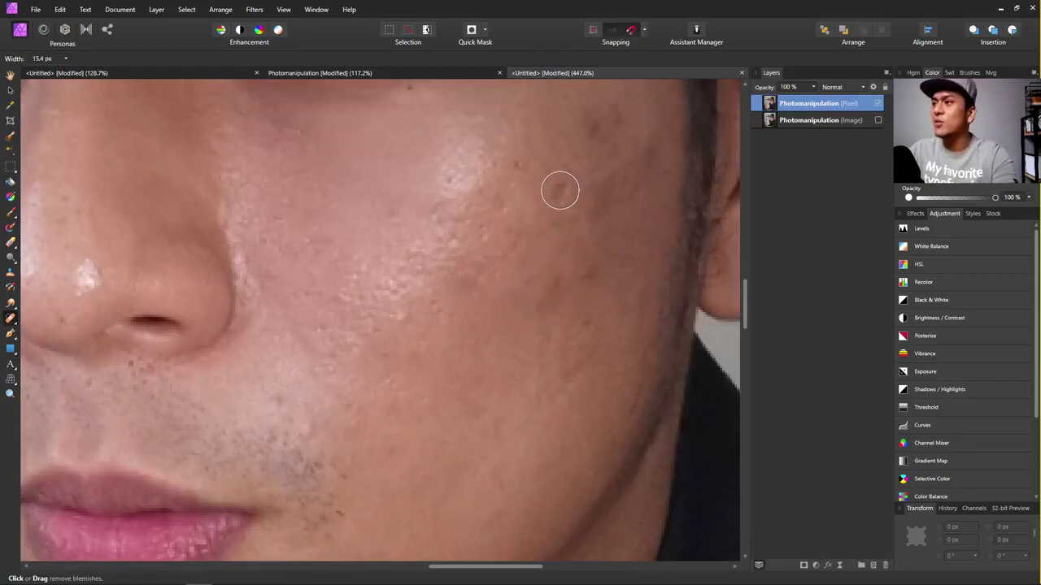
scroll(570, 187, "up", 2)
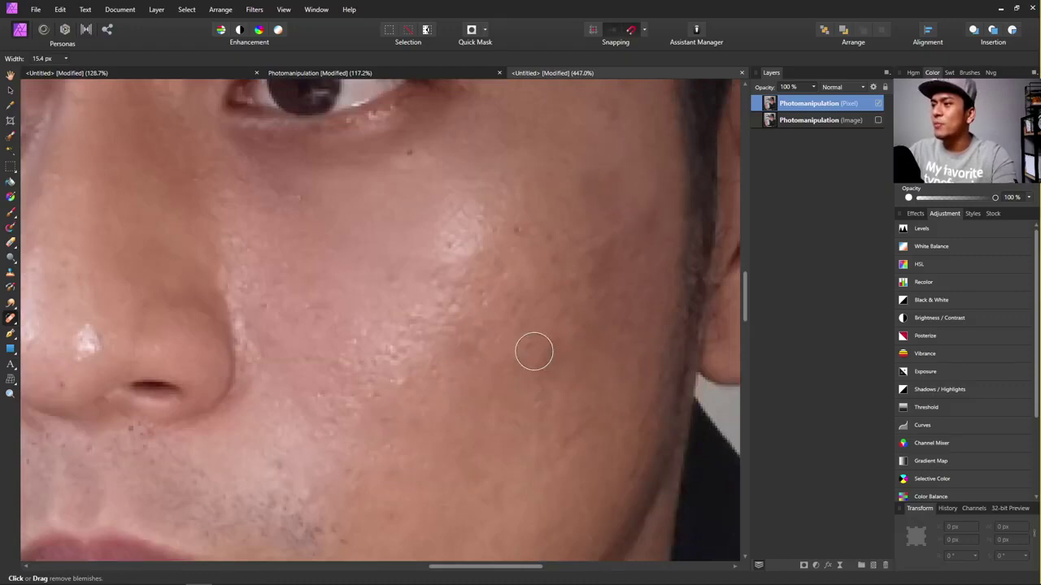
scroll(569, 414, "down", 5)
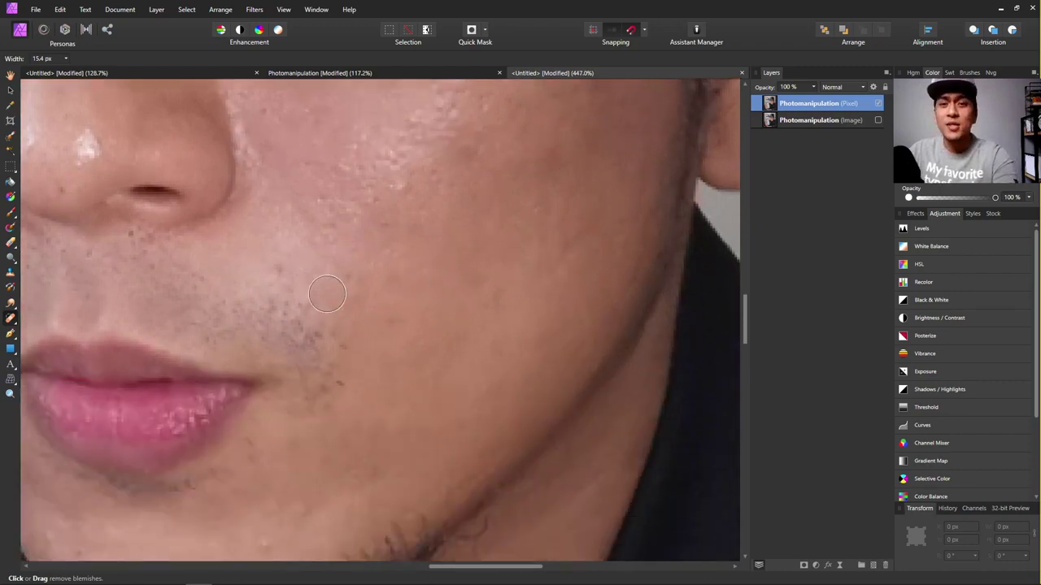
Reduce the Blemish Removal brush to 9.4 px and retouch the small spots on the lower face, cheekbone and temple.
scroll(374, 334, "down", 2)
key("bracketleft")
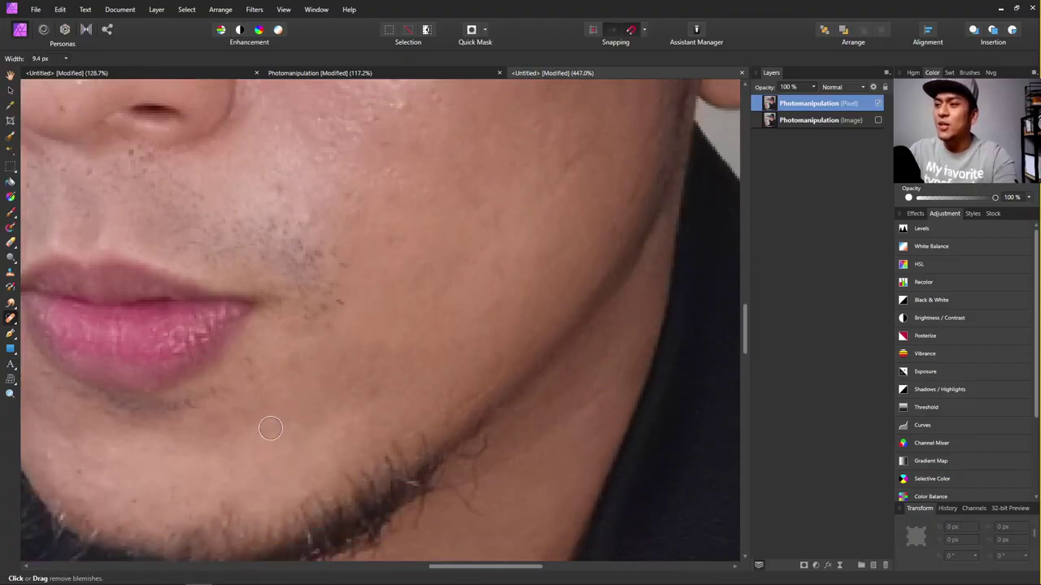
scroll(432, 301, "up", 10)
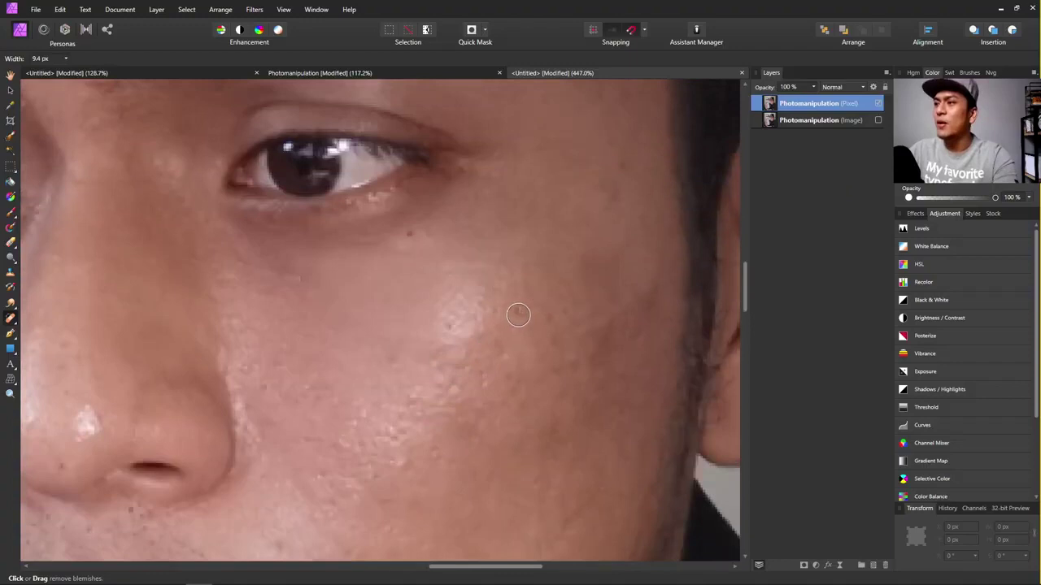
scroll(624, 250, "up", 2)
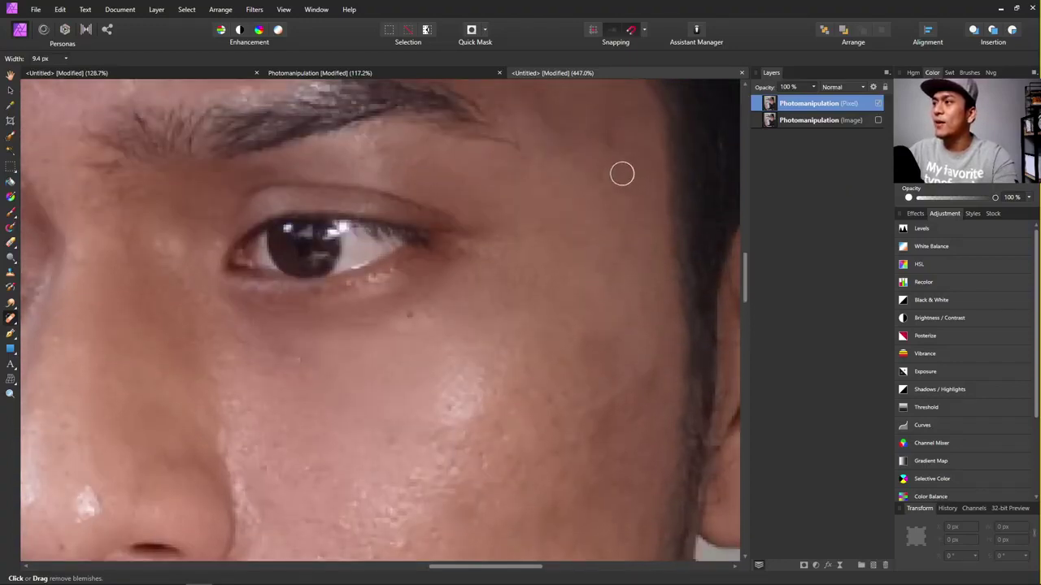
scroll(463, 160, "up", 6)
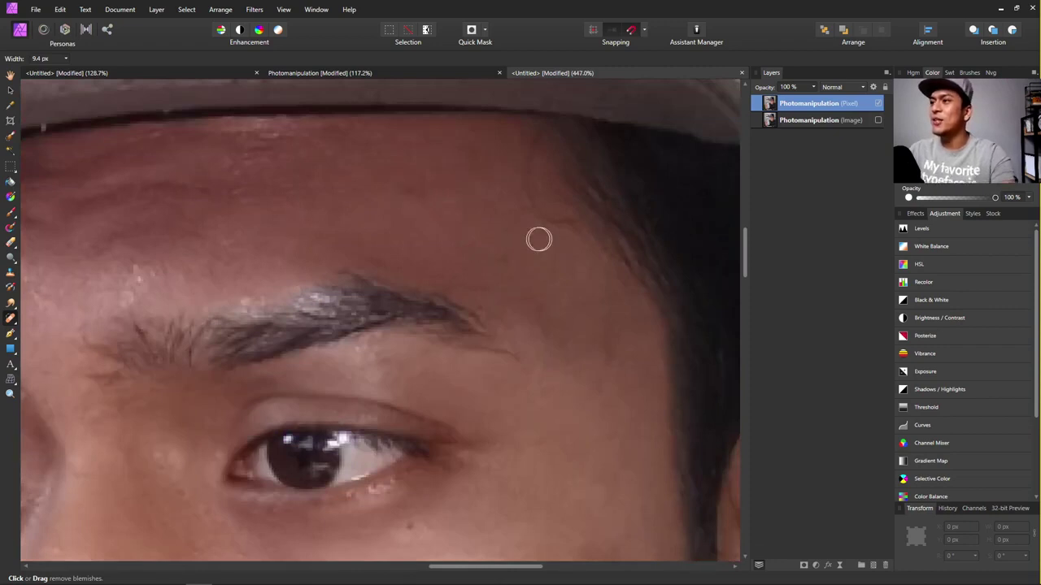
scroll(511, 270, "down", 5)
scroll(525, 241, "up", 6)
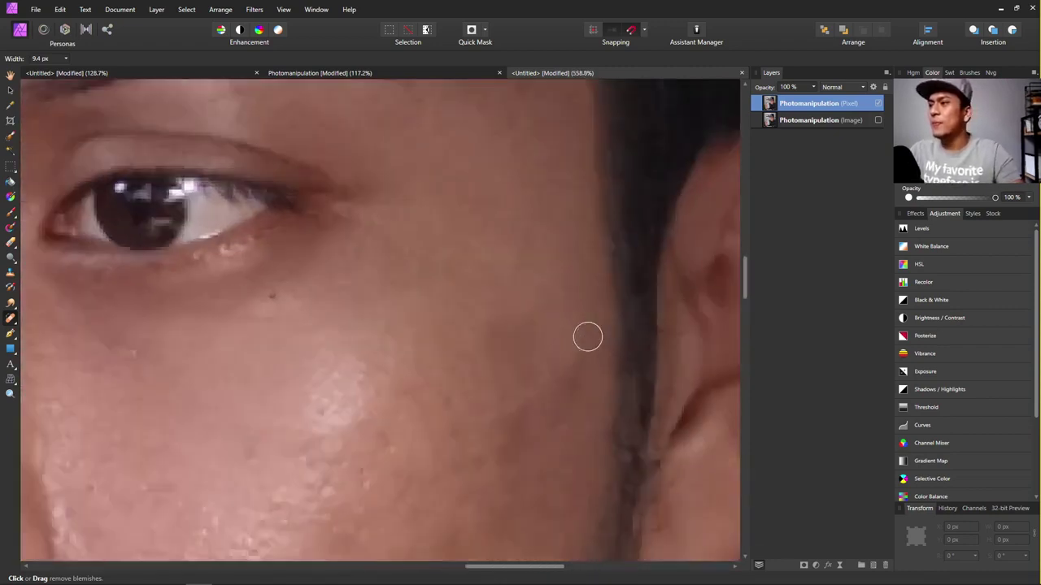
Enlarge the Blemish Removal brush to 12.5 px and clean the marks on the side of the face beside the sideburn.
key("bracketright")
key("bracketright")
key("bracketright")
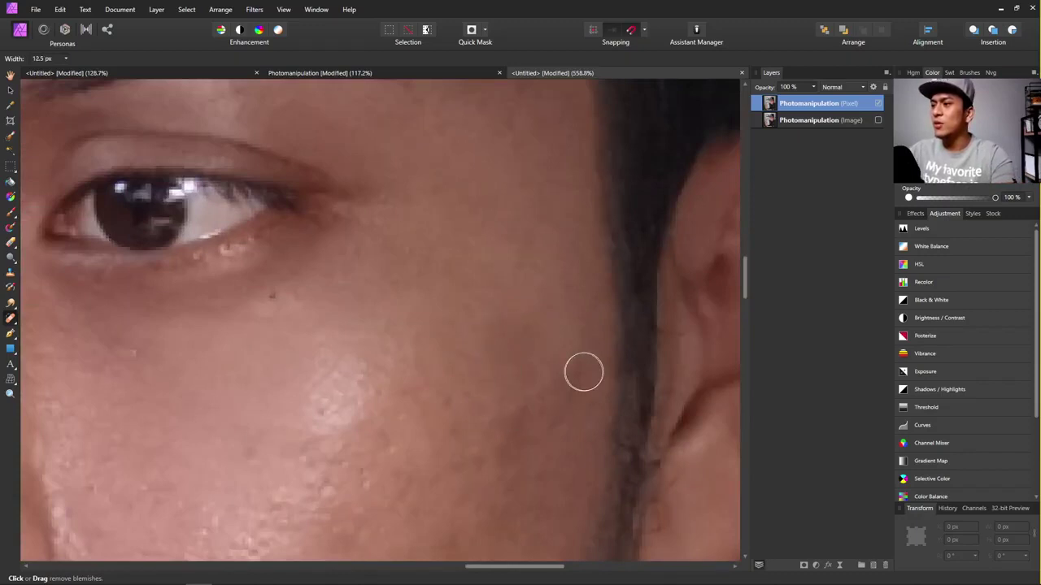
scroll(271, 447, "down", 2)
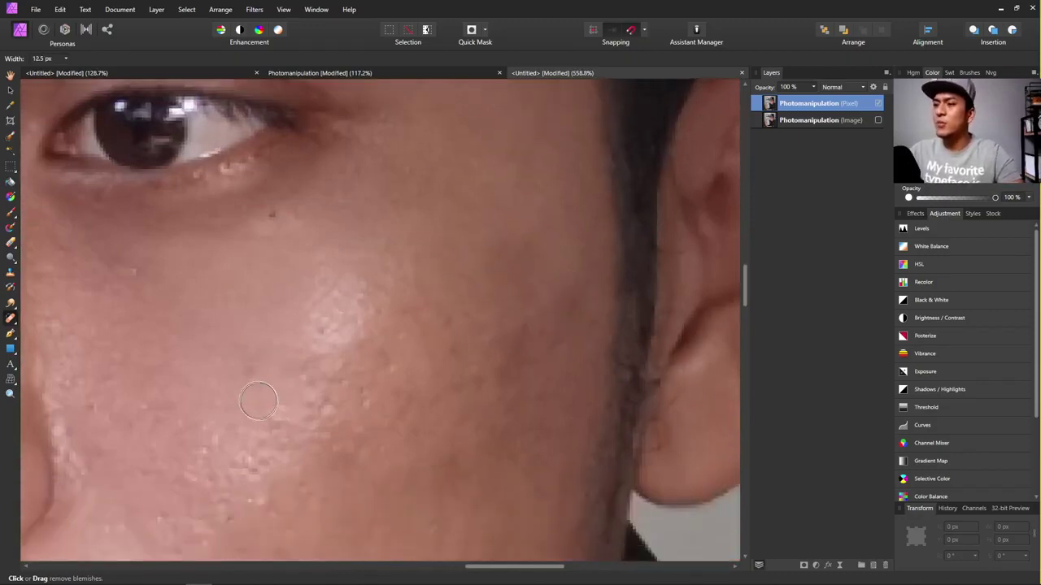
Reduce the Blemish Removal brush to 6.4 px and remove the tiny spots around the shiny area of the cheek.
key("bracketleft")
key("bracketleft")
key("bracketleft")
key("bracketleft")
key("bracketleft")
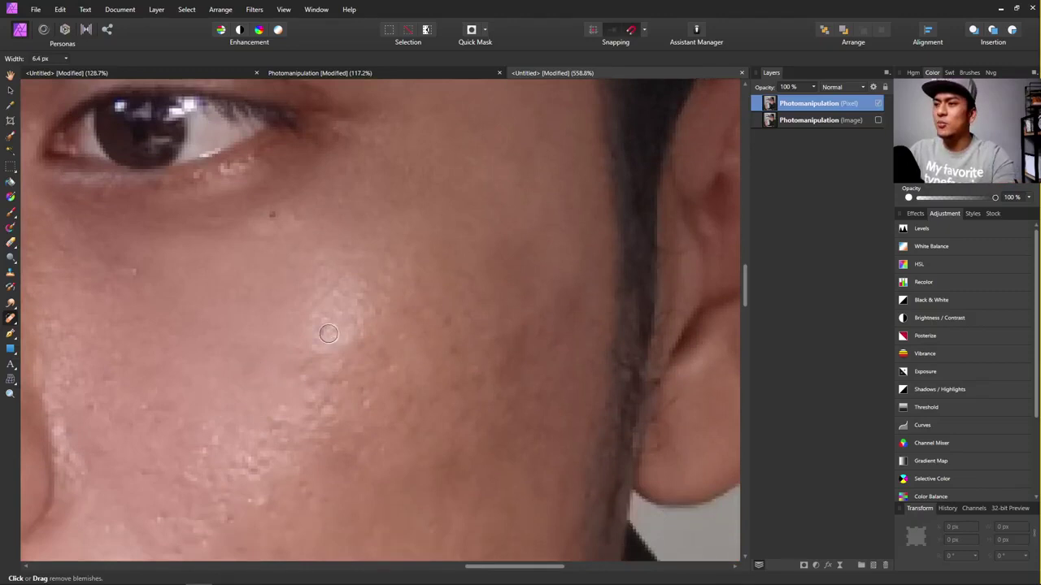
Compare the retouched face with the original photo by toggling the visibility of the pixel layer over the image layer.
scroll(328, 333, "down", 5)
scroll(472, 325, "down", 1)
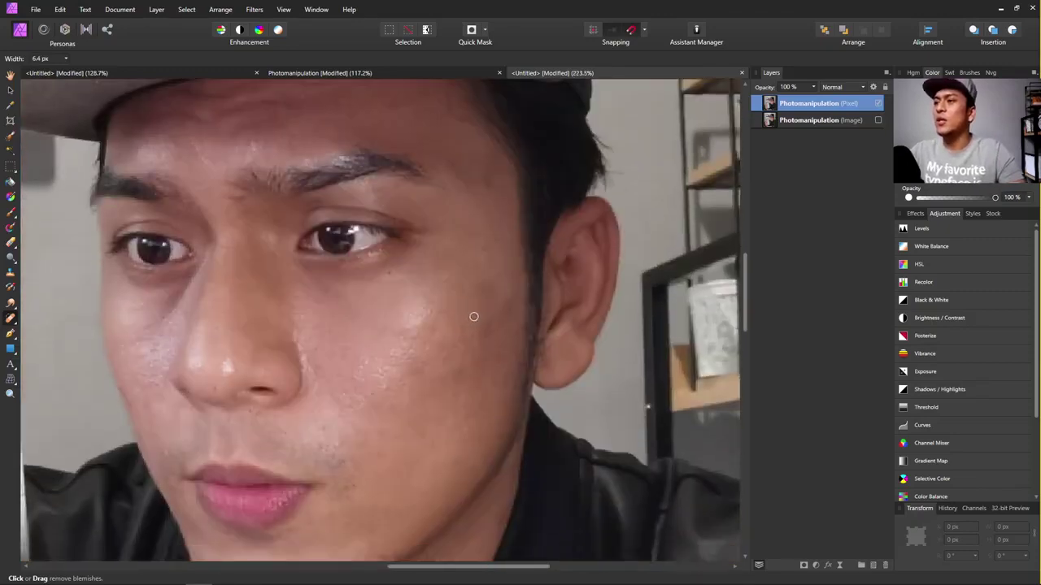
scroll(474, 316, "down", 1)
scroll(476, 297, "down", 1)
scroll(408, 393, "up", 2)
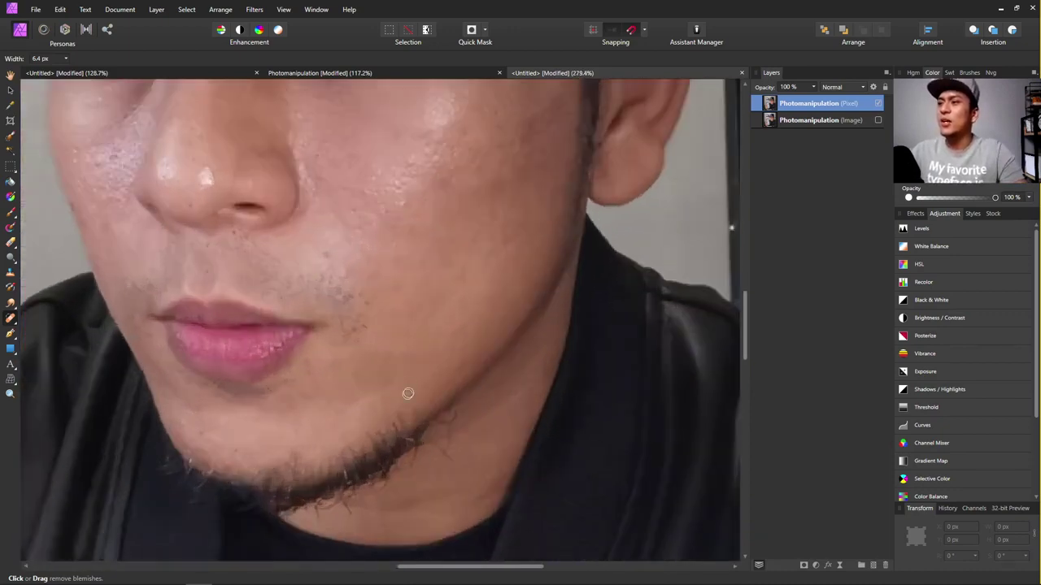
scroll(399, 388, "up", 1)
scroll(388, 389, "down", 2)
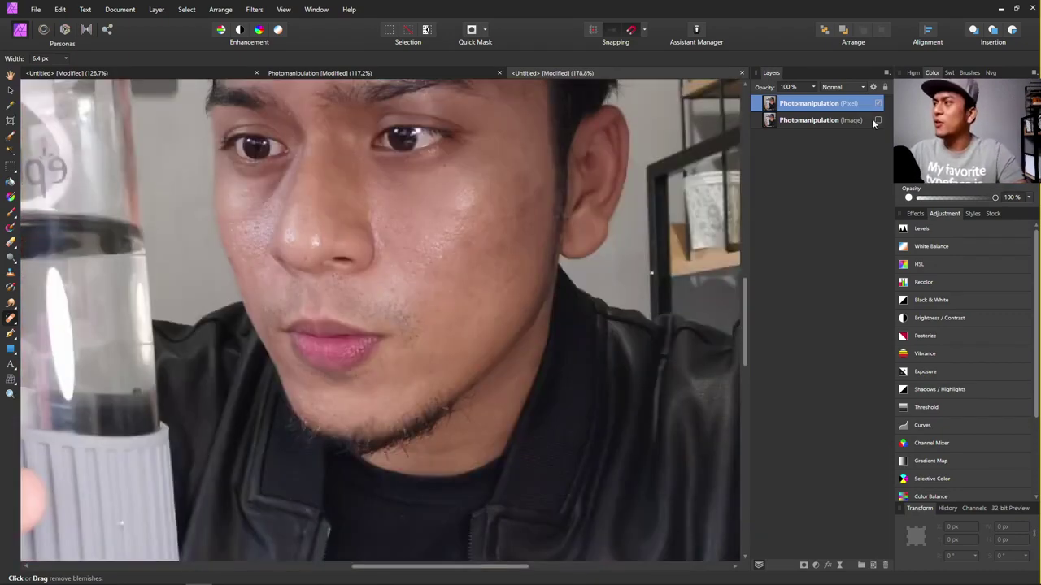
left_click(873, 121)
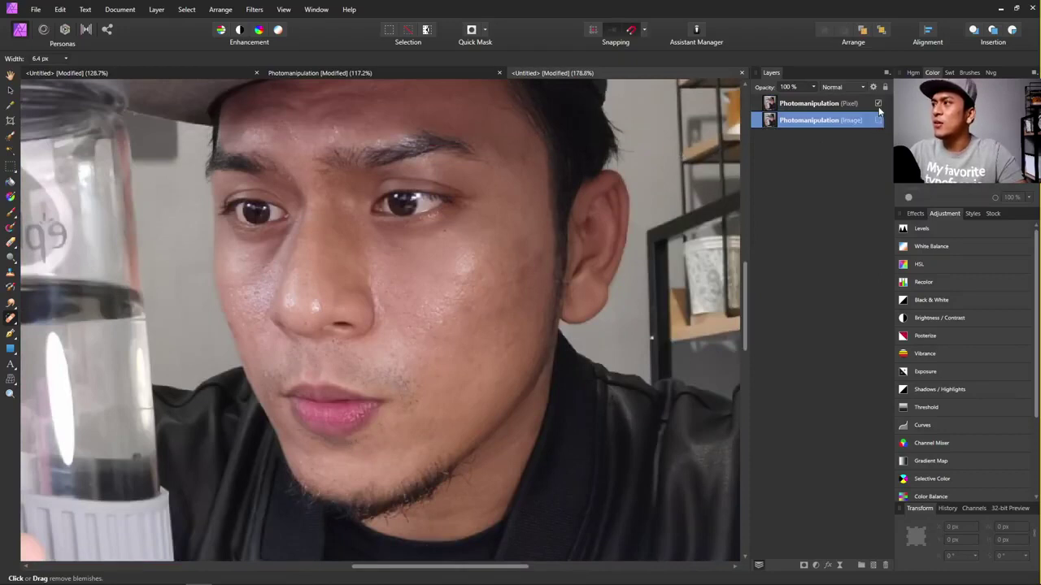
left_click(878, 104)
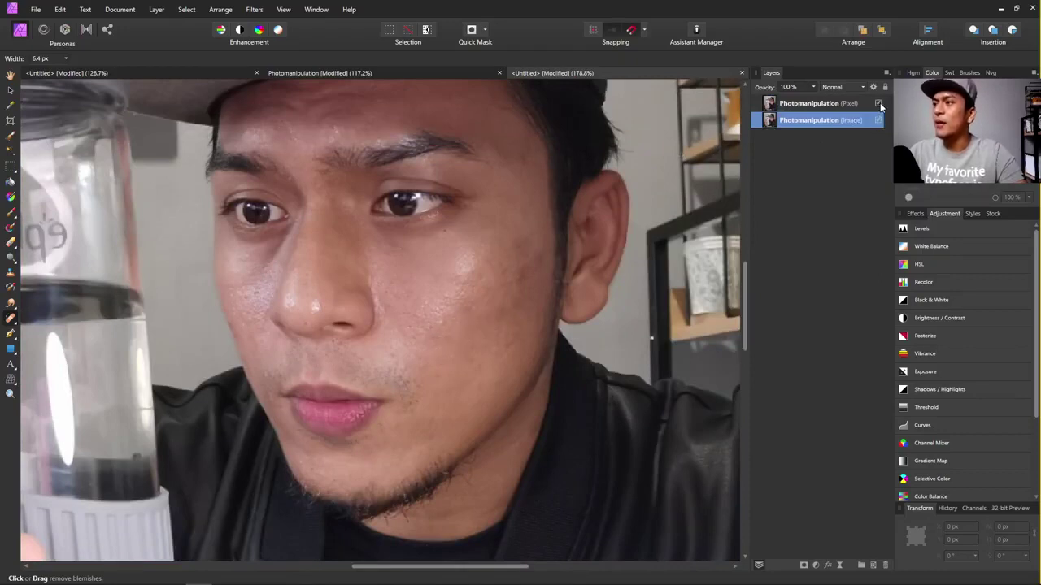
left_click(878, 103)
left_click(879, 103)
left_click(878, 103)
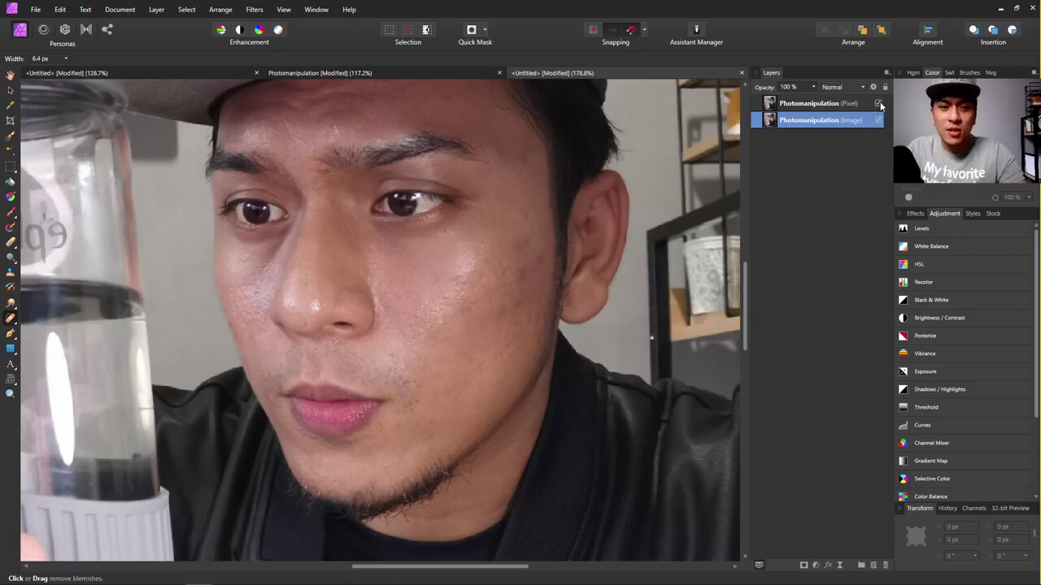
scroll(689, 200, "up", 2)
scroll(704, 160, "down", 2)
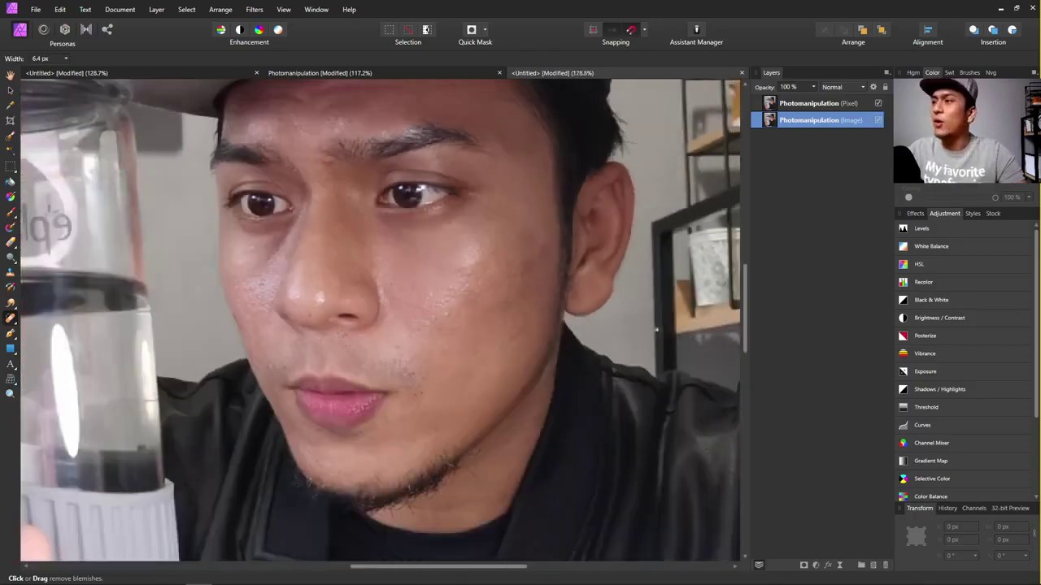
scroll(345, 314, "down", 5)
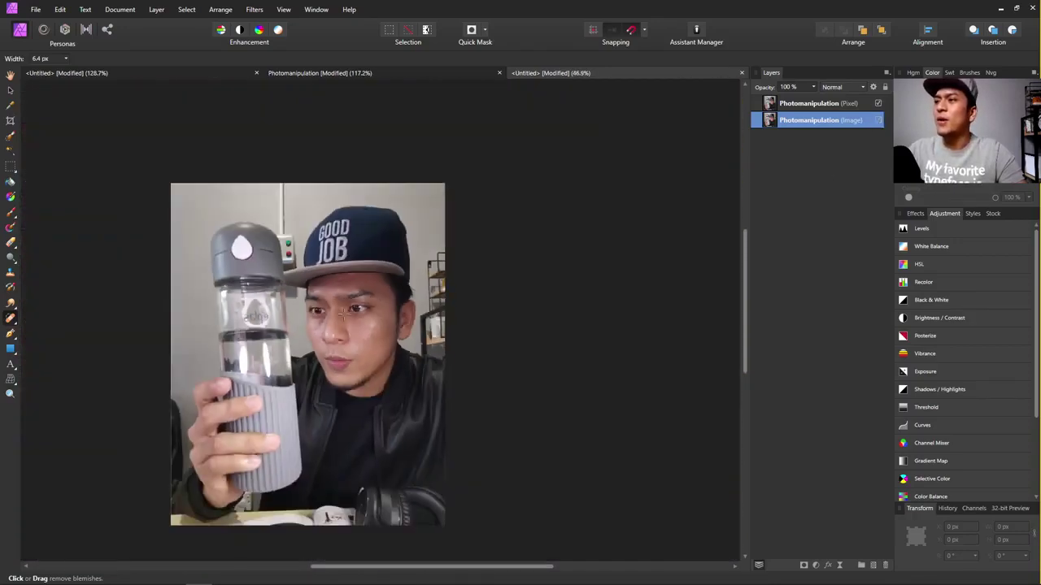
On the retouched pixel layer, draw a rectangular marquee of about 33 x 201 px around the white pipe above the switch box.
scroll(360, 298, "up", 3)
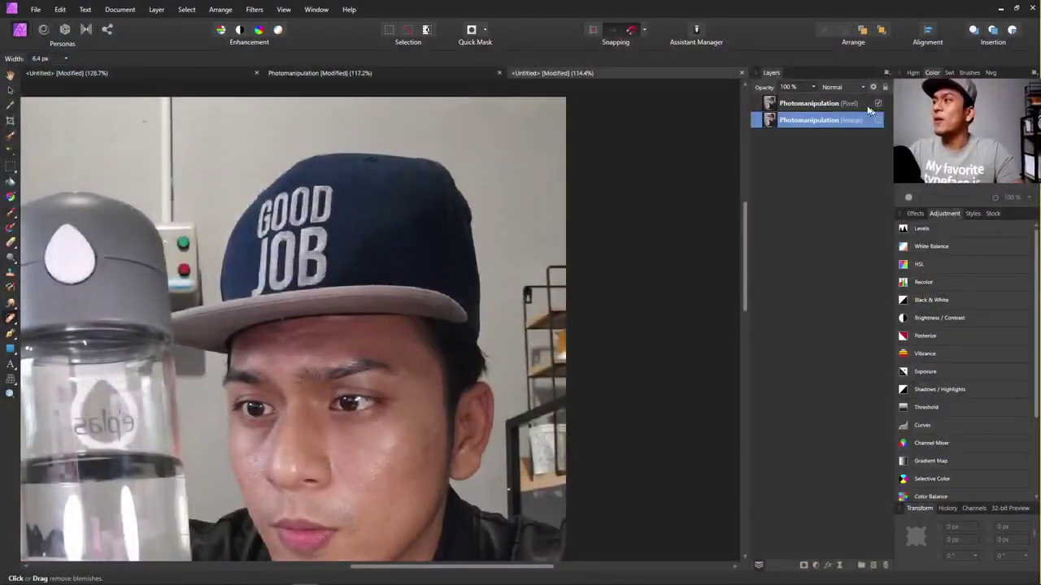
left_click(823, 104)
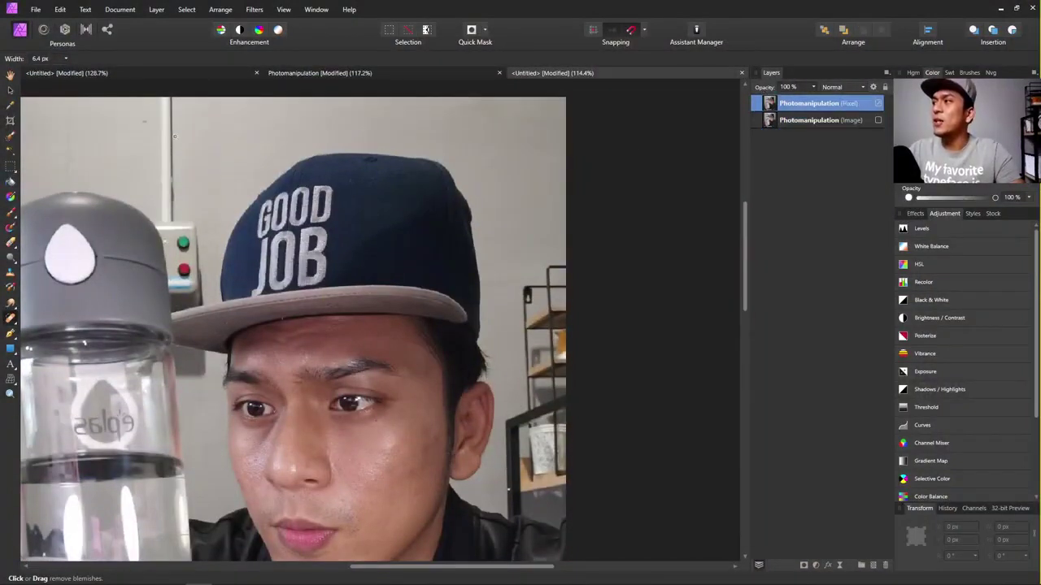
scroll(36, 204, "up", 4)
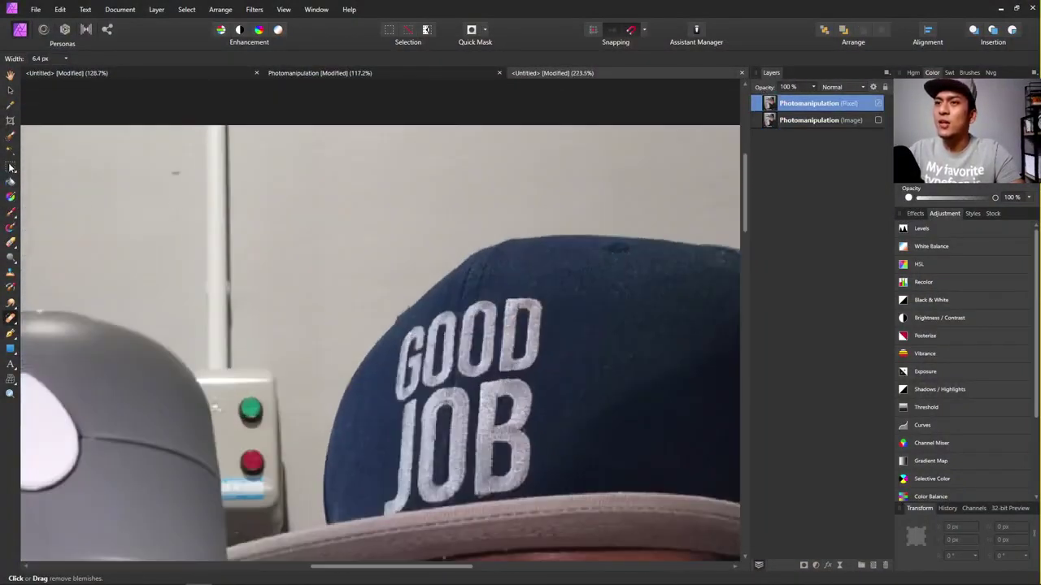
left_click(11, 167)
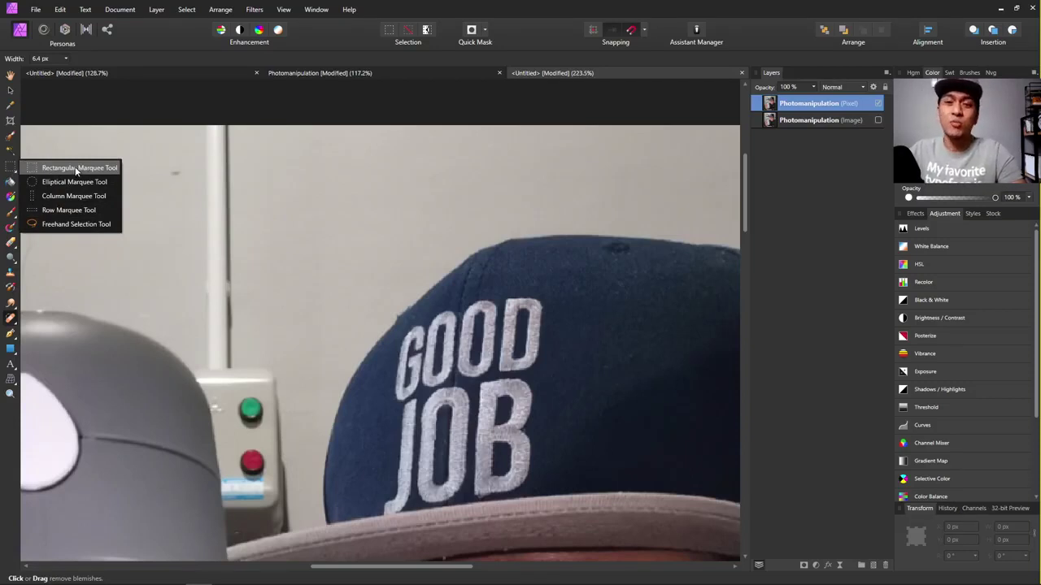
left_click(204, 178)
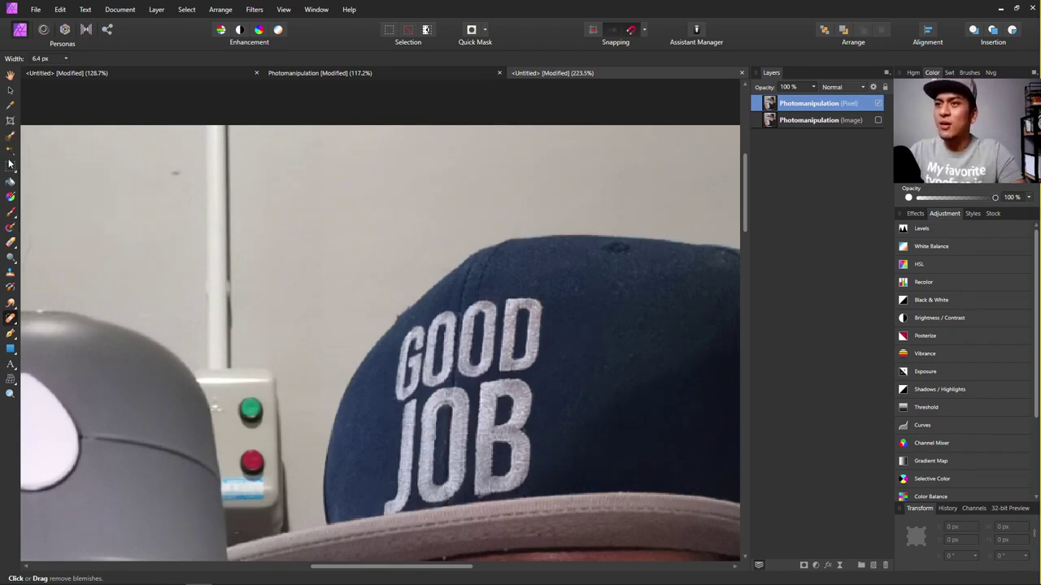
left_click_drag(11, 170, 46, 166)
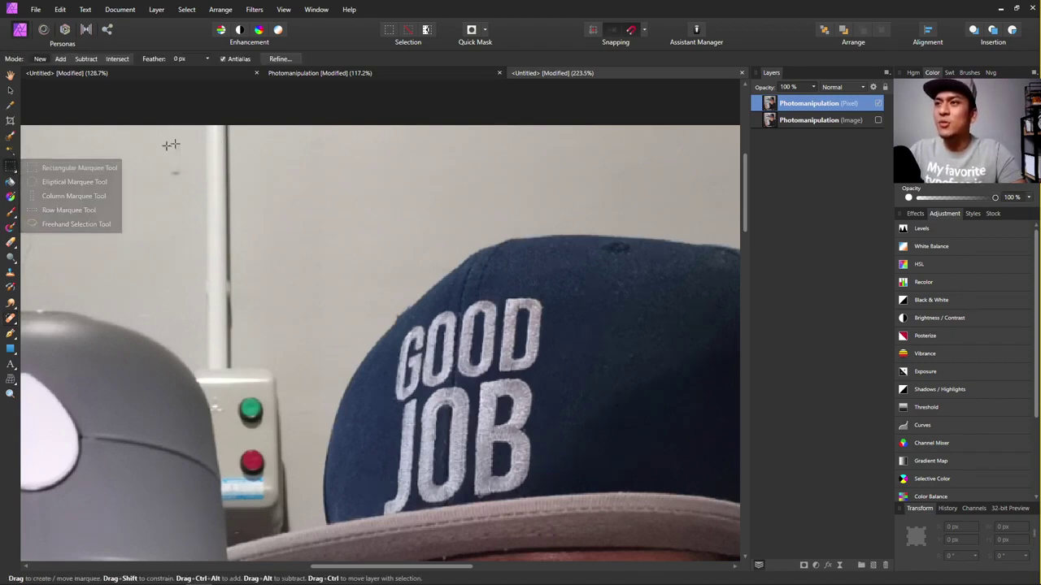
left_click_drag(197, 125, 220, 174)
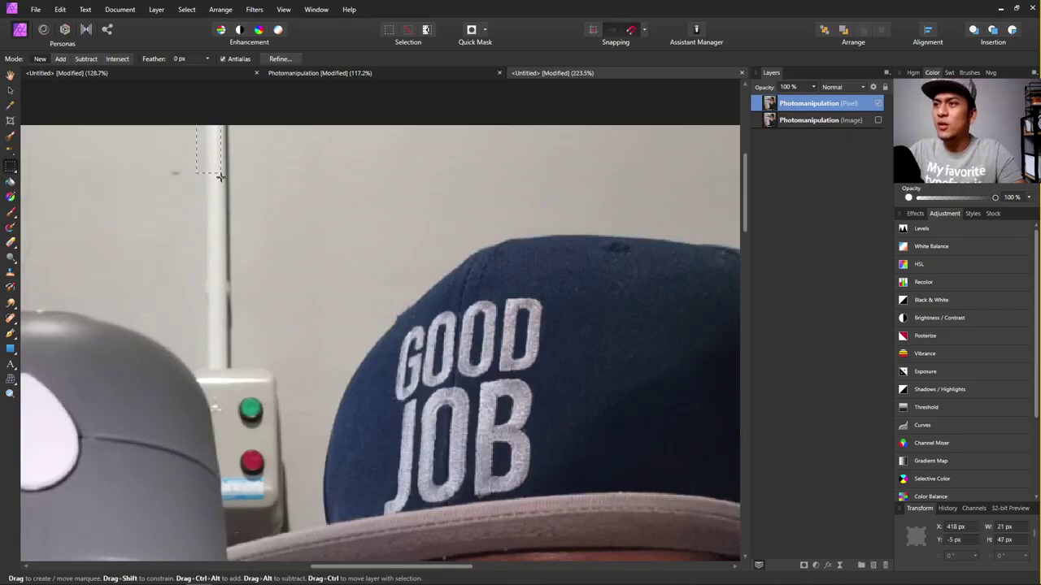
left_click_drag(231, 248, 237, 368)
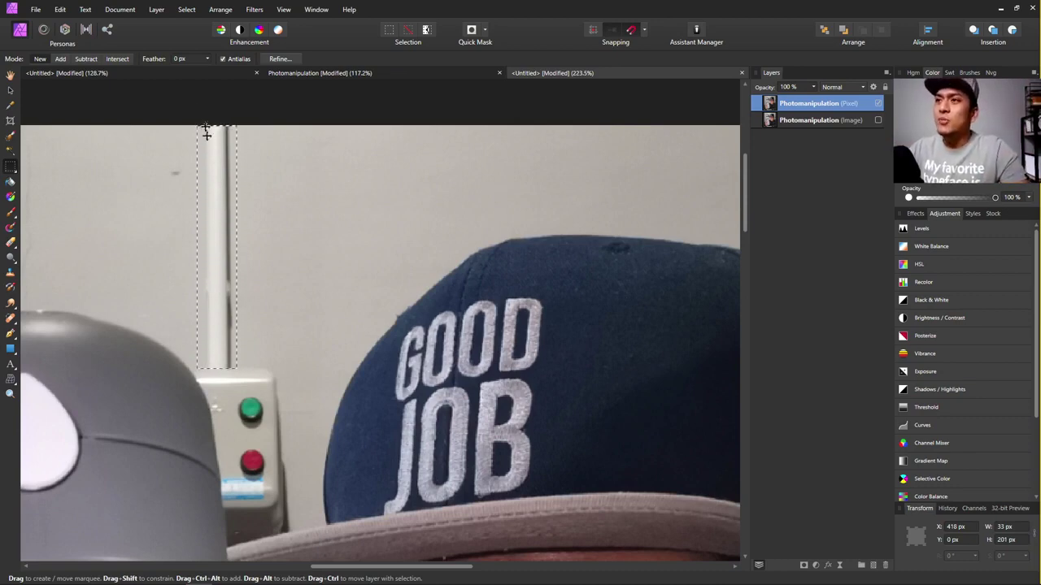
Inpaint the marquee selection to remove the white pipe from the wall.
left_click(60, 9)
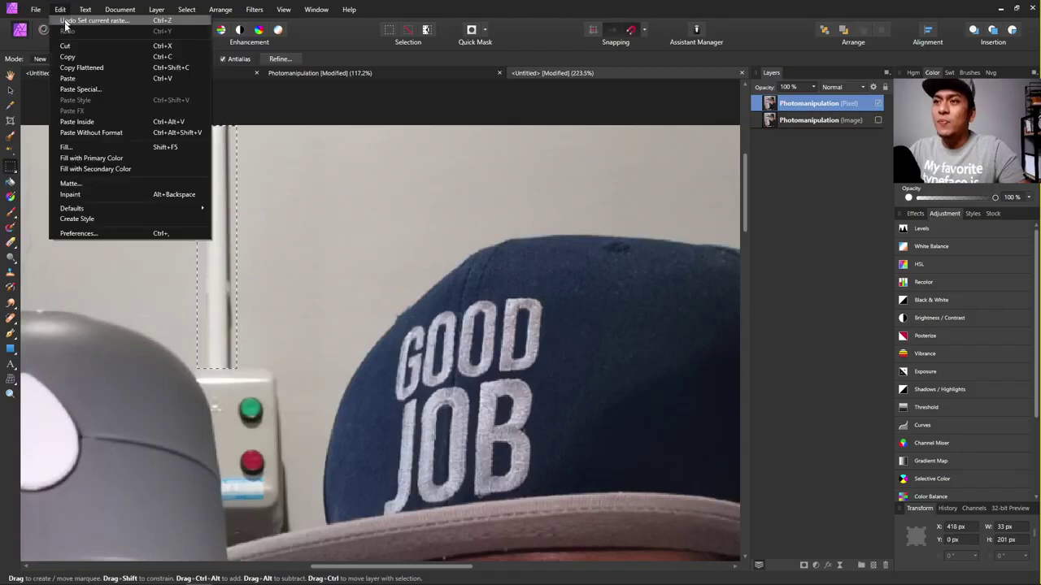
left_click(94, 194)
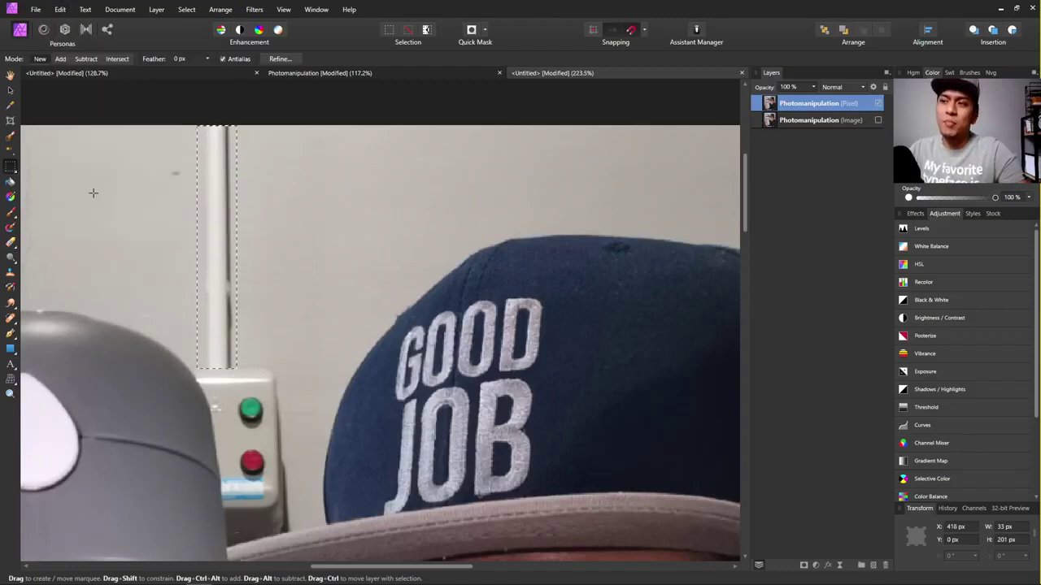
scroll(353, 265, "up", 4)
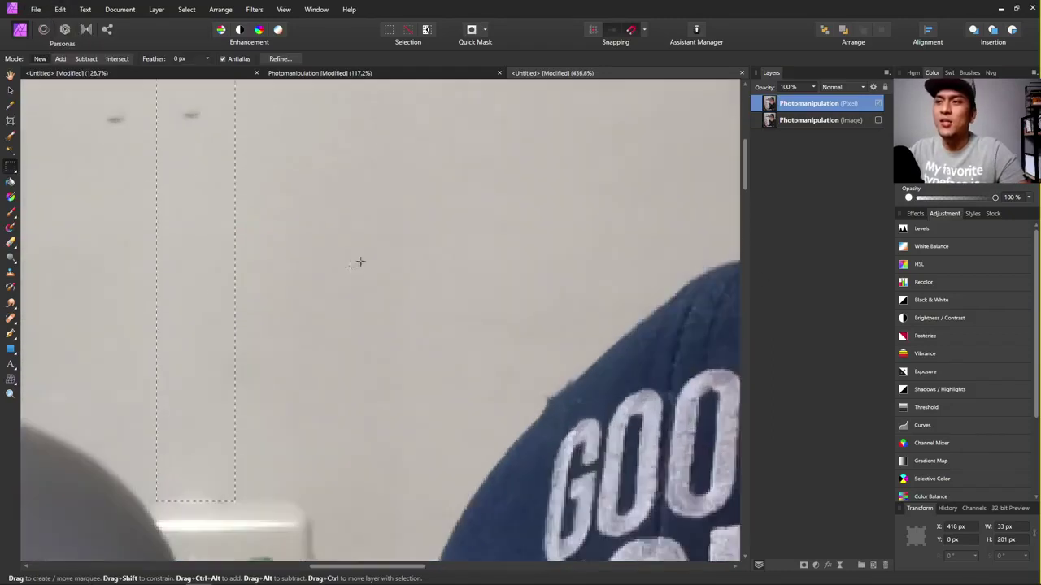
Clear the rectangular marquee selection left on the wall above the switch box.
scroll(223, 295, "down", 2)
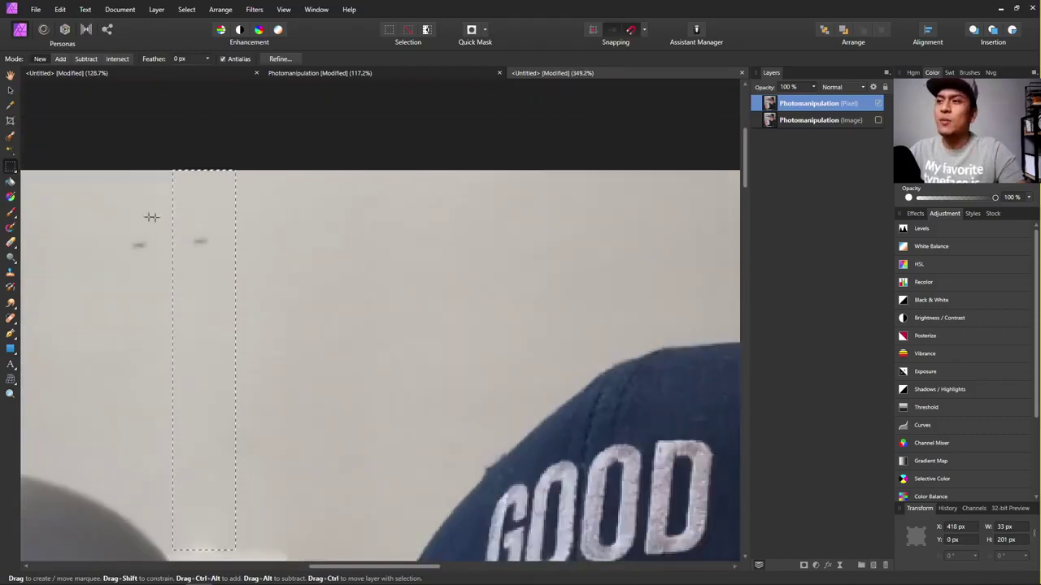
left_click(407, 39)
scroll(338, 218, "down", 5)
scroll(337, 218, "up", 8)
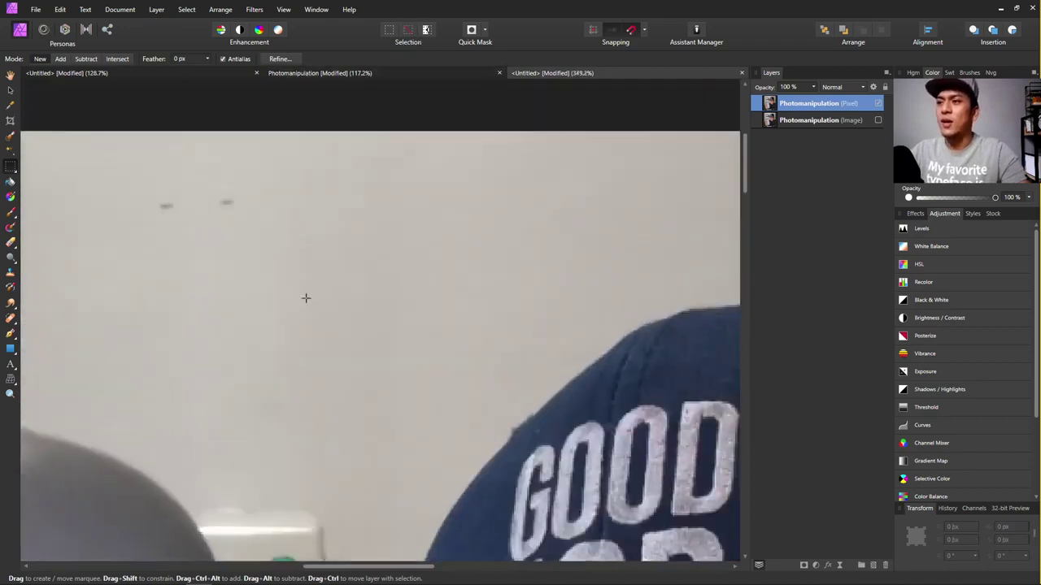
scroll(219, 276, "down", 3)
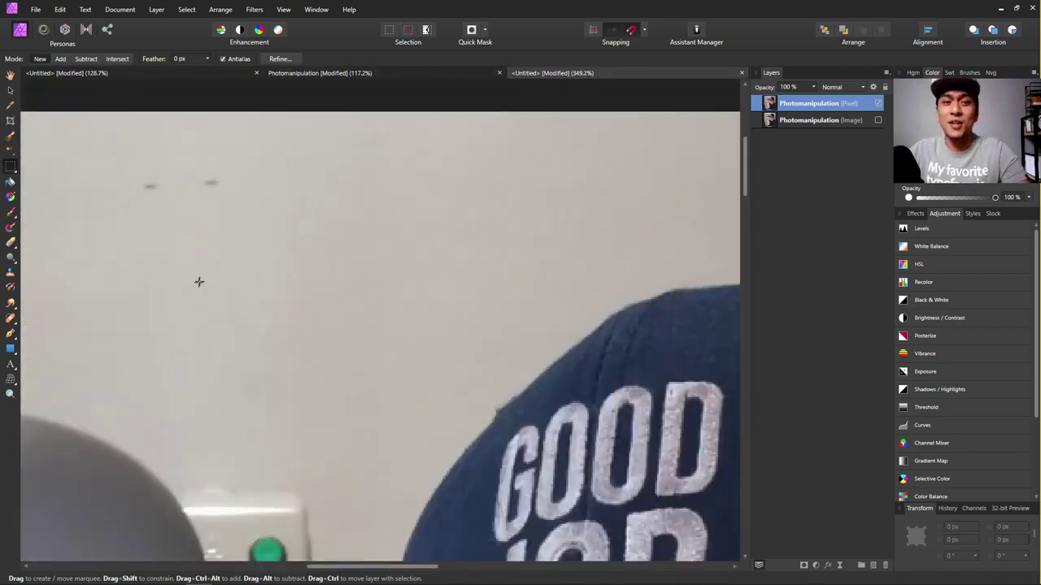
Draw an elliptical marquee of about 16 x 9 px around the left dark mark on the wall and inpaint it.
scroll(368, 255, "left", 2)
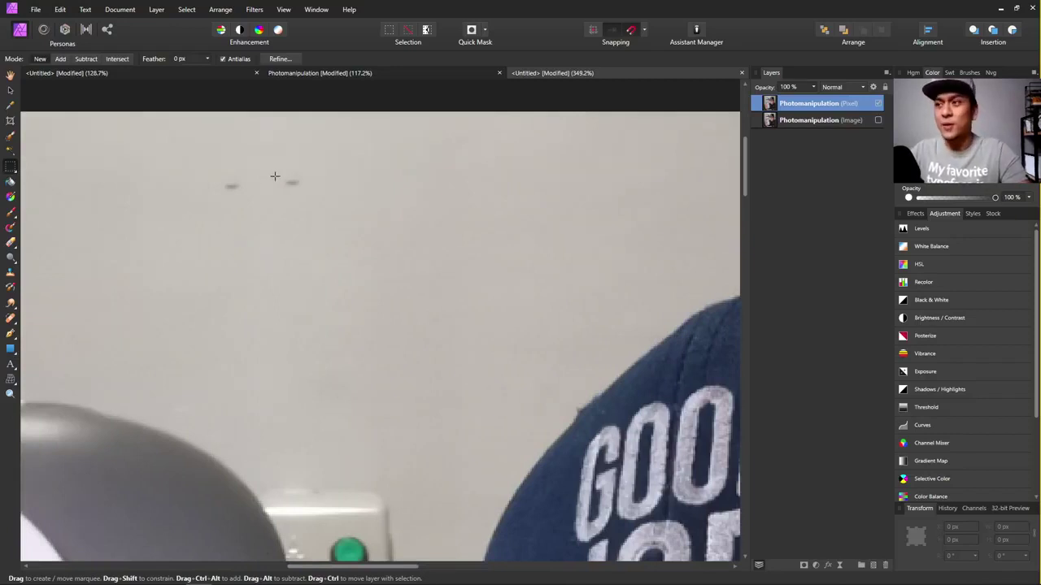
scroll(278, 174, "up", 4)
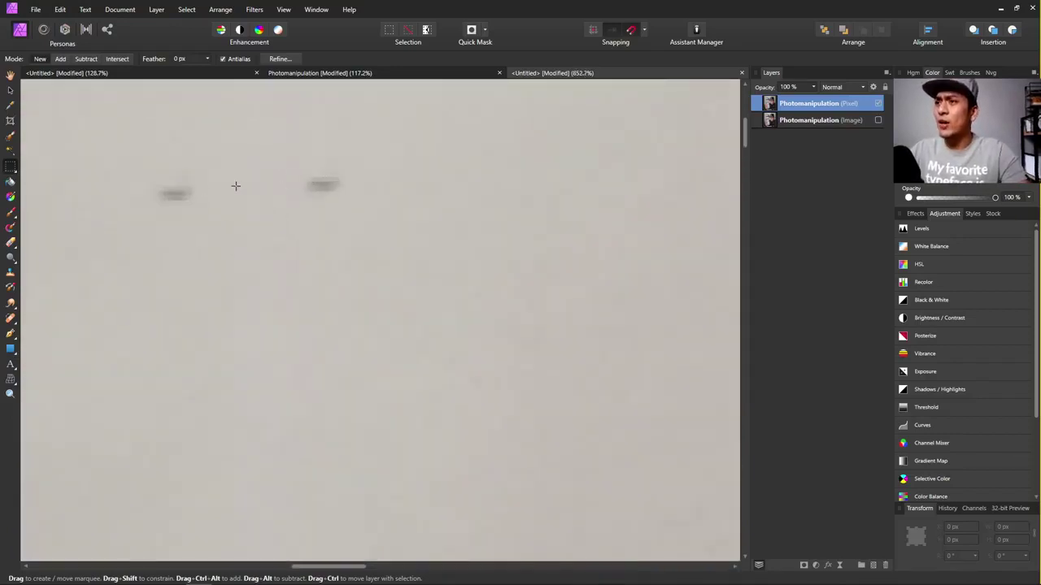
scroll(119, 191, "up", 1)
scroll(179, 216, "down", 3)
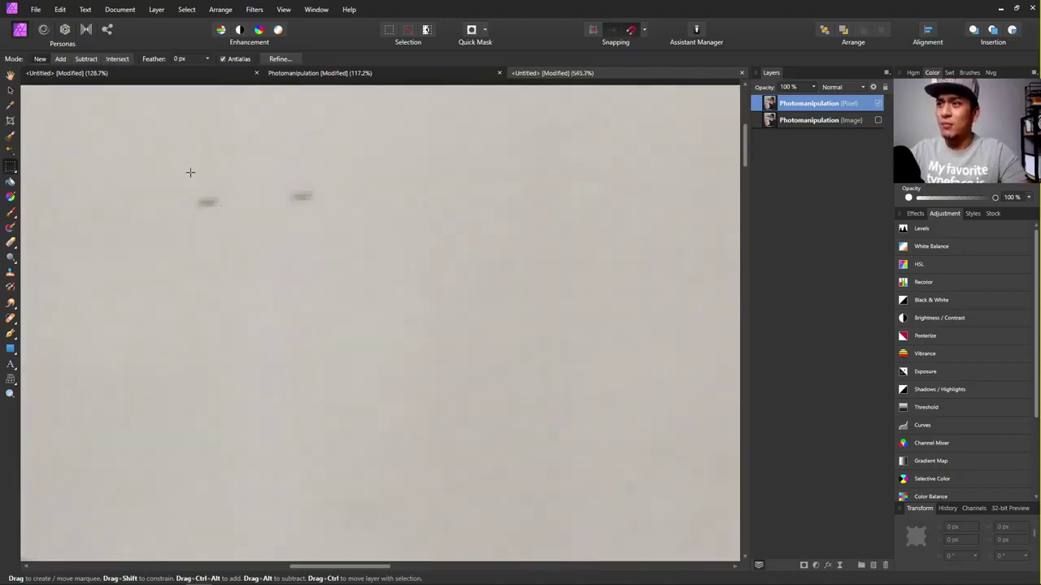
left_click(10, 166)
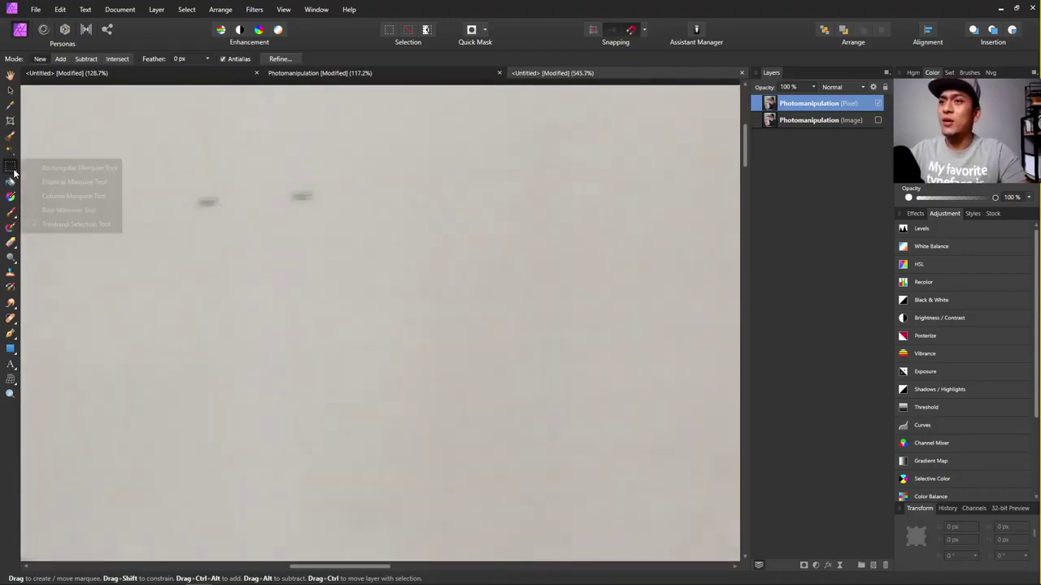
left_click(51, 183)
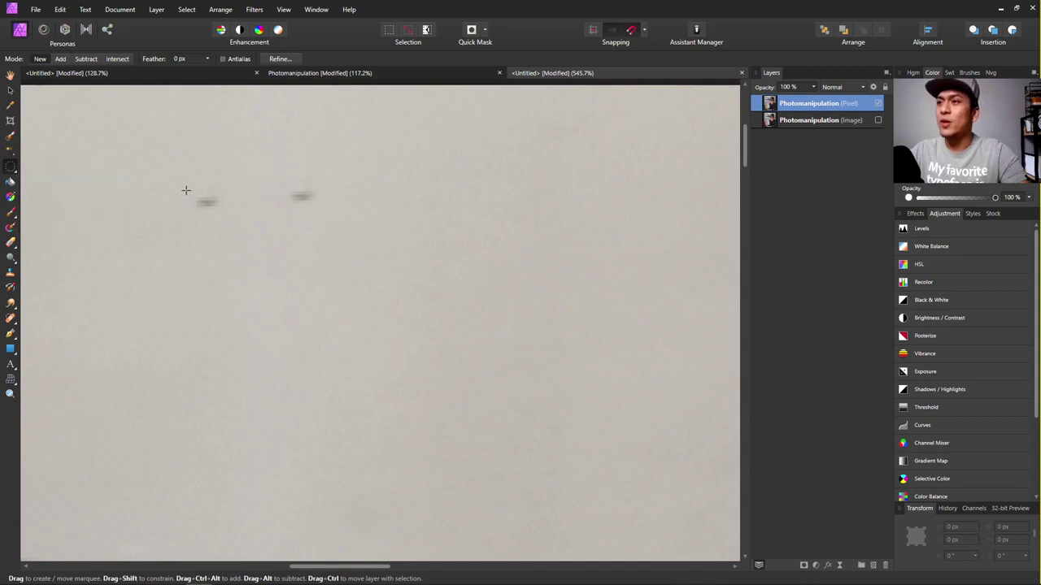
left_click_drag(185, 190, 230, 210)
left_click(60, 9)
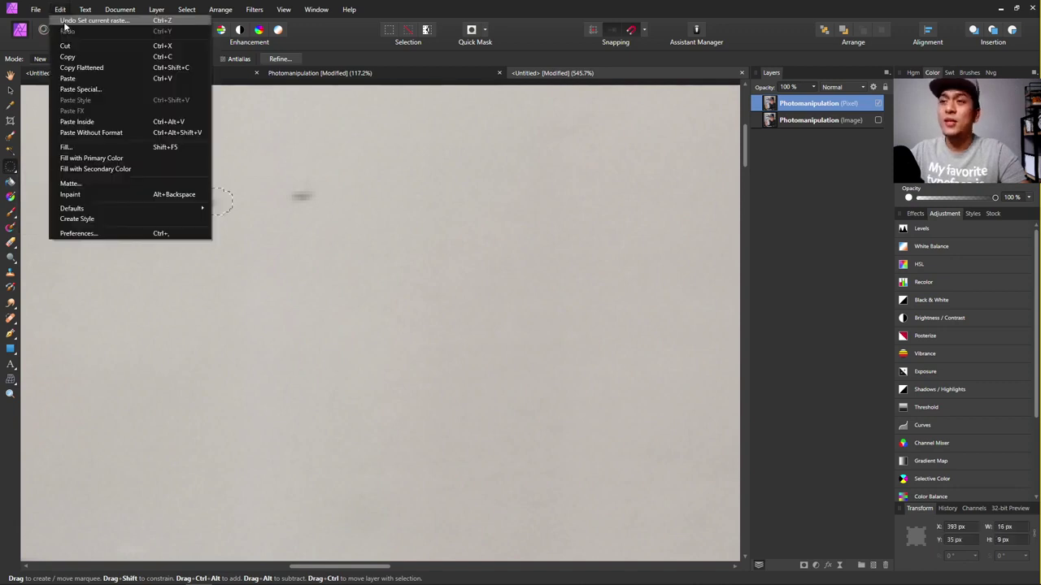
left_click(203, 185)
Discard the trial ellipse around the second wall mark and clear the remaining selection.
left_click_drag(282, 180, 333, 208)
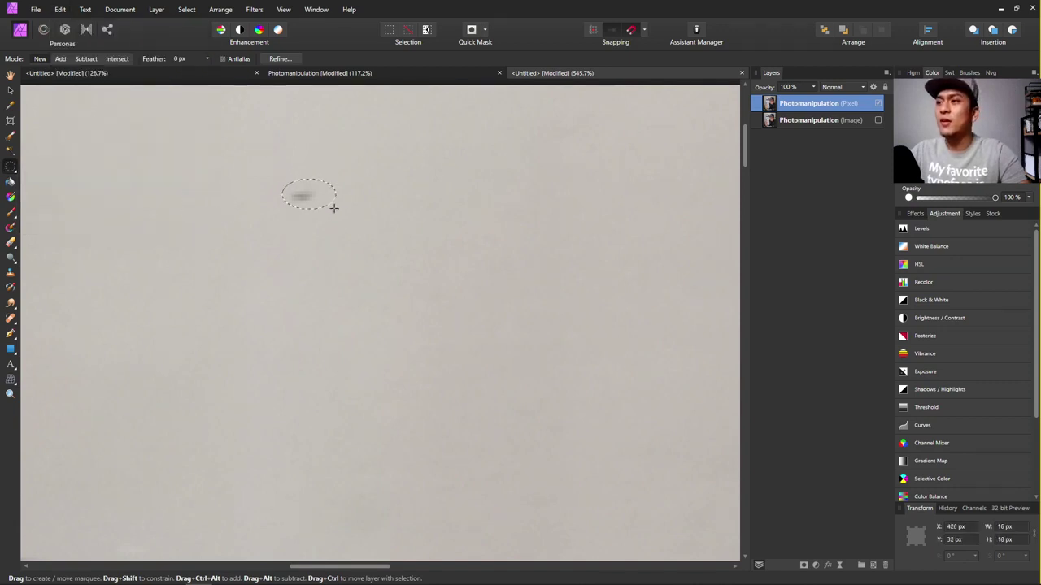
key("ctrl+z")
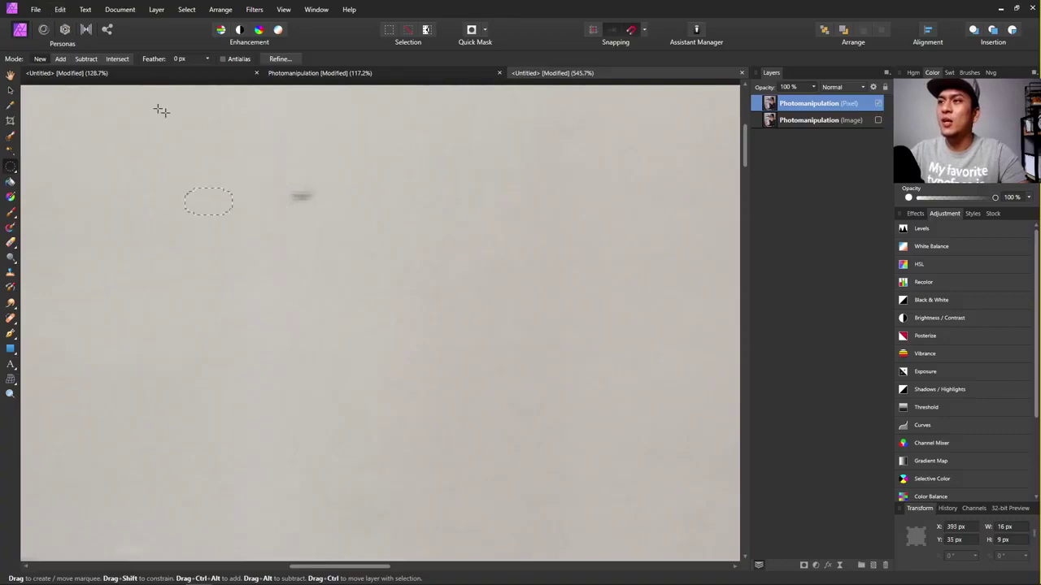
key("ctrl+d")
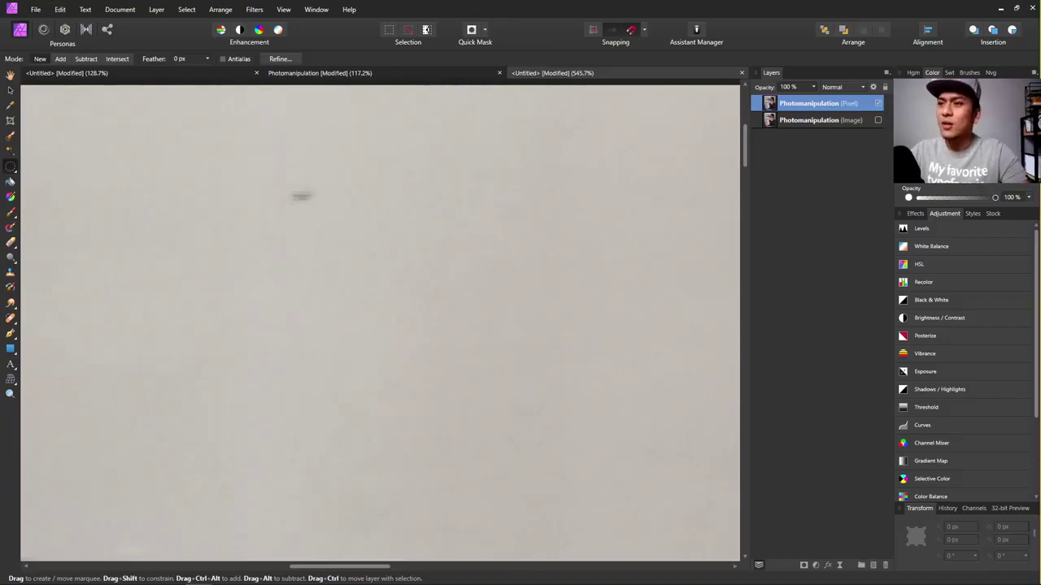
Reduce the Inpainting Brush to 14.8 px and paint over the remaining dark mark on the wall.
left_click(10, 325)
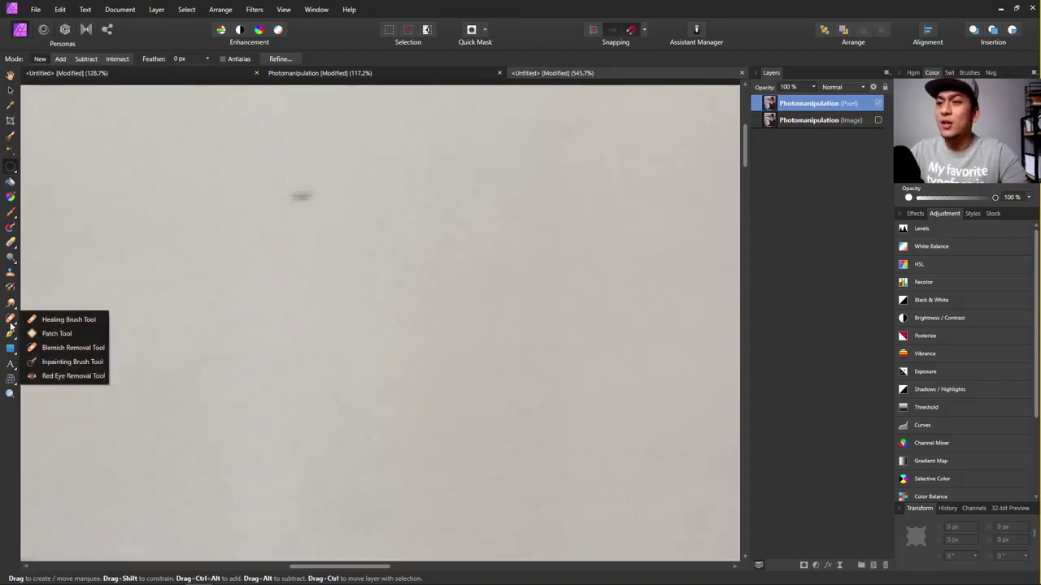
left_click(71, 361)
key("bracketleft")
key("bracketleft")
key("bracketleft")
key("bracketleft")
key("bracketleft")
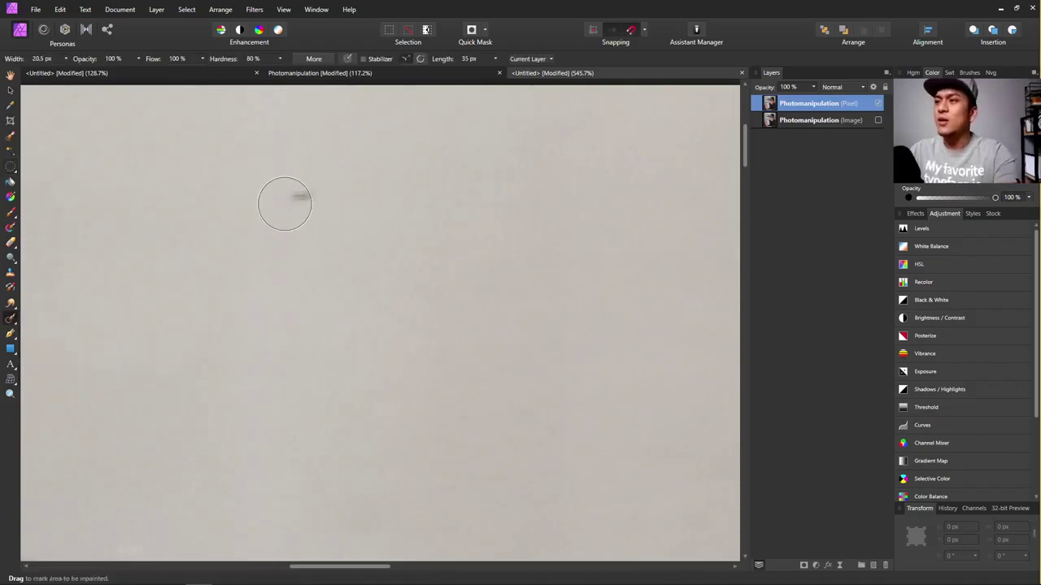
key("bracketleft")
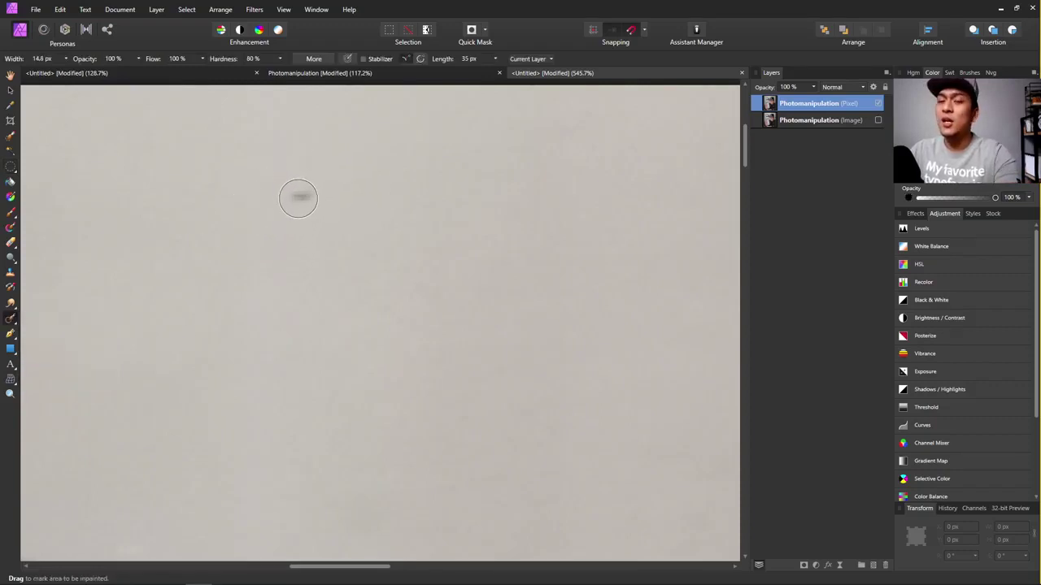
mouse_move(297, 197)
left_mouse_down()
mouse_move(314, 195)
mouse_move(301, 196)
left_mouse_up()
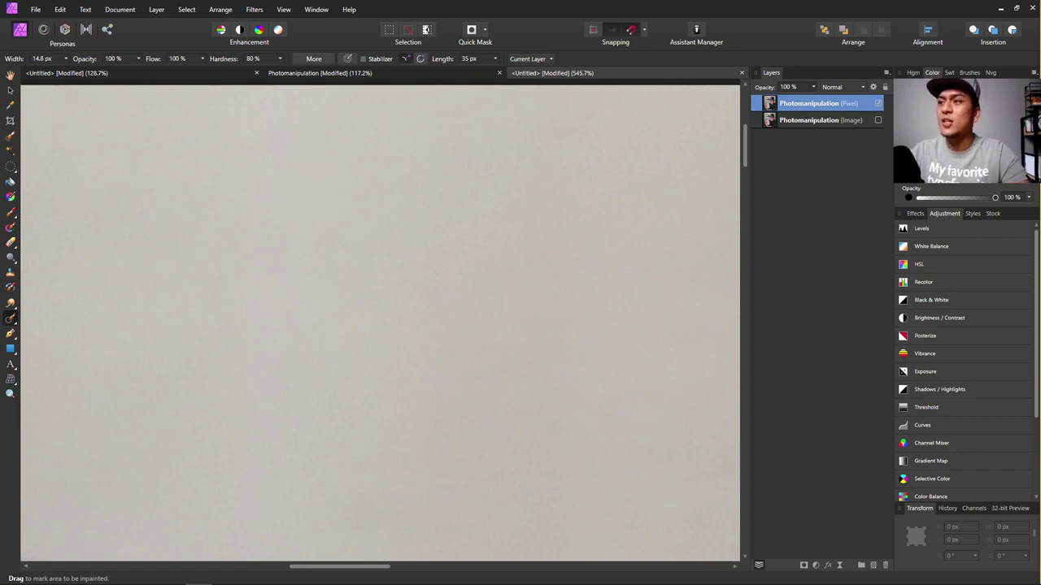
Paint over the thin vertical crack in the wall above the bottle lid with the Inpainting Brush.
scroll(500, 289, "down", 5)
scroll(151, 108, "up", 3)
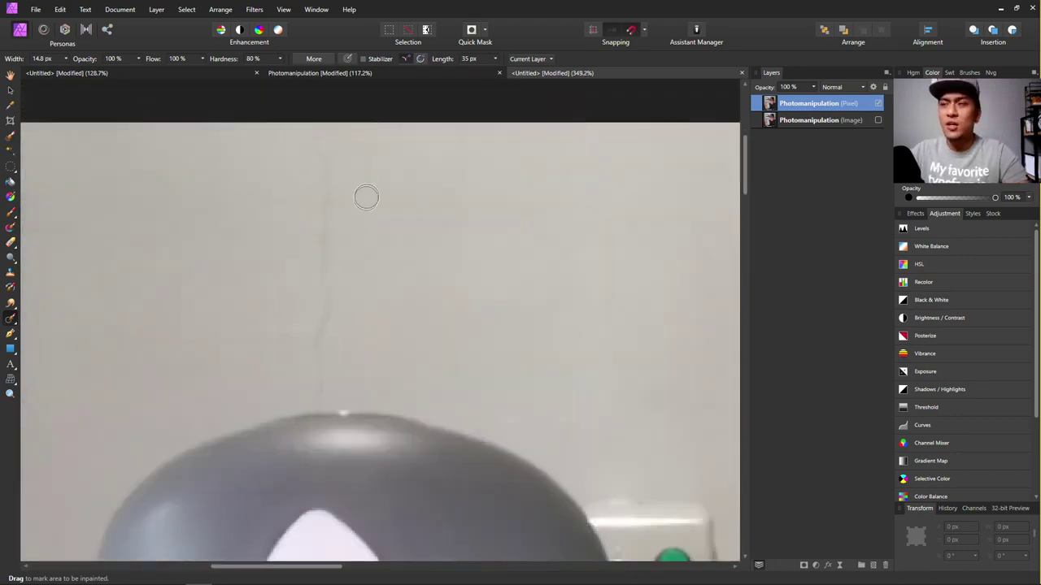
mouse_move(307, 138)
left_mouse_down()
mouse_move(326, 211)
mouse_move(315, 390)
left_mouse_up()
left_click_drag(314, 376, 315, 380)
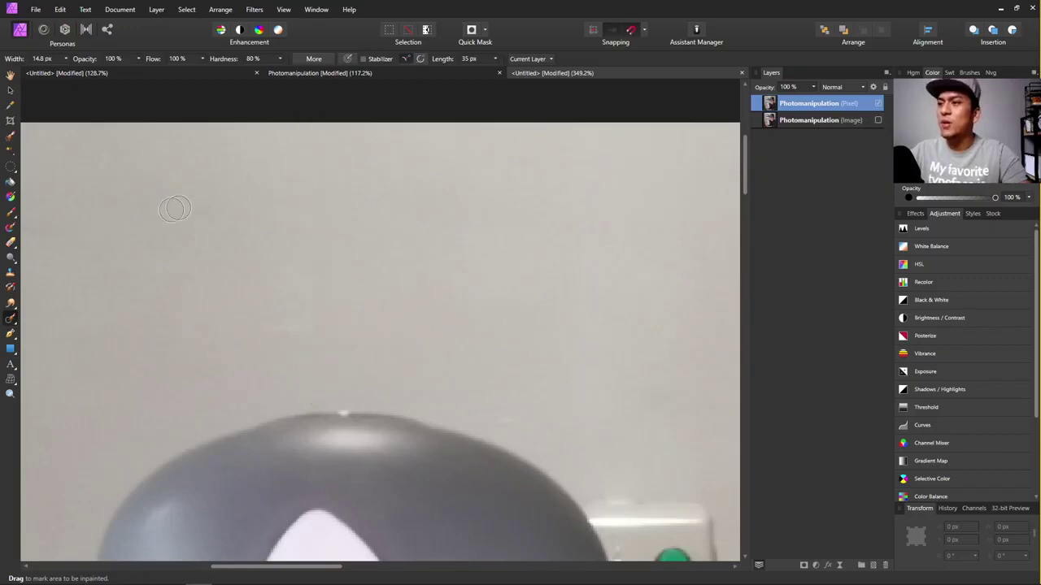
Examine the switch box and the clean wall area between the bottle lid and the cap.
scroll(414, 258, "down", 5)
scroll(414, 258, "up", 2)
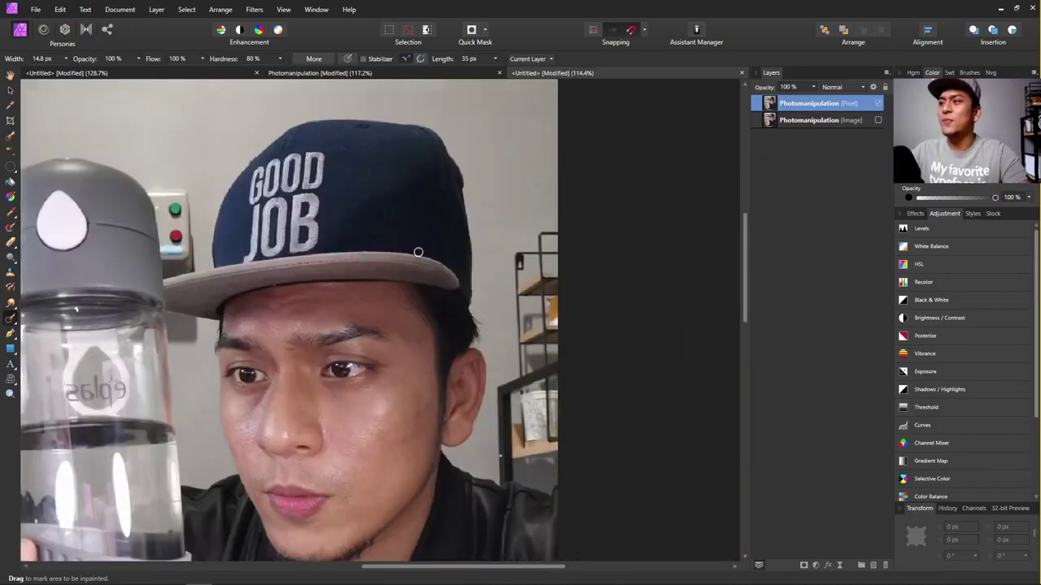
scroll(258, 196, "up", 3)
scroll(240, 209, "up", 1)
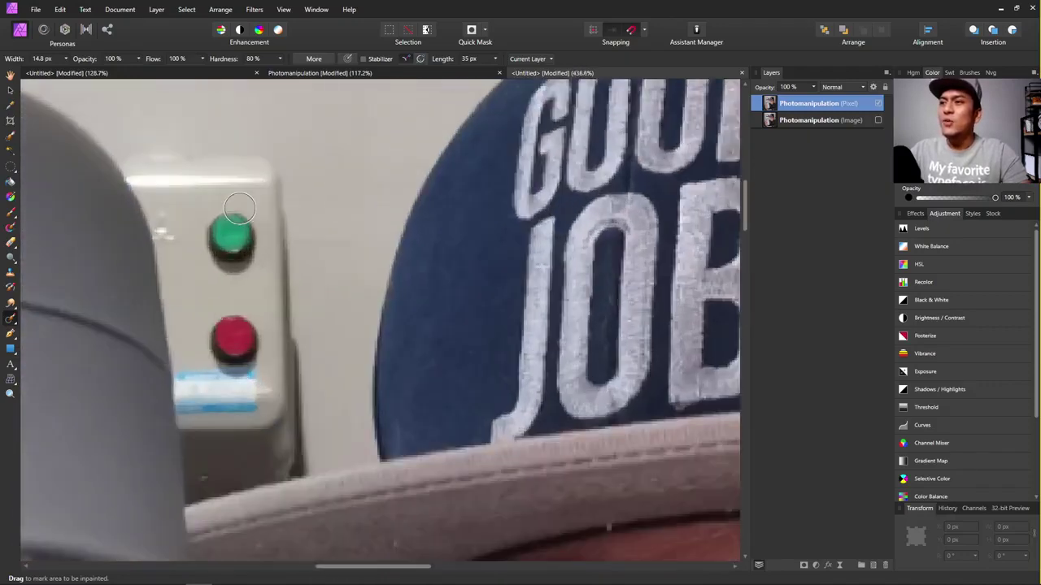
left_click(12, 168)
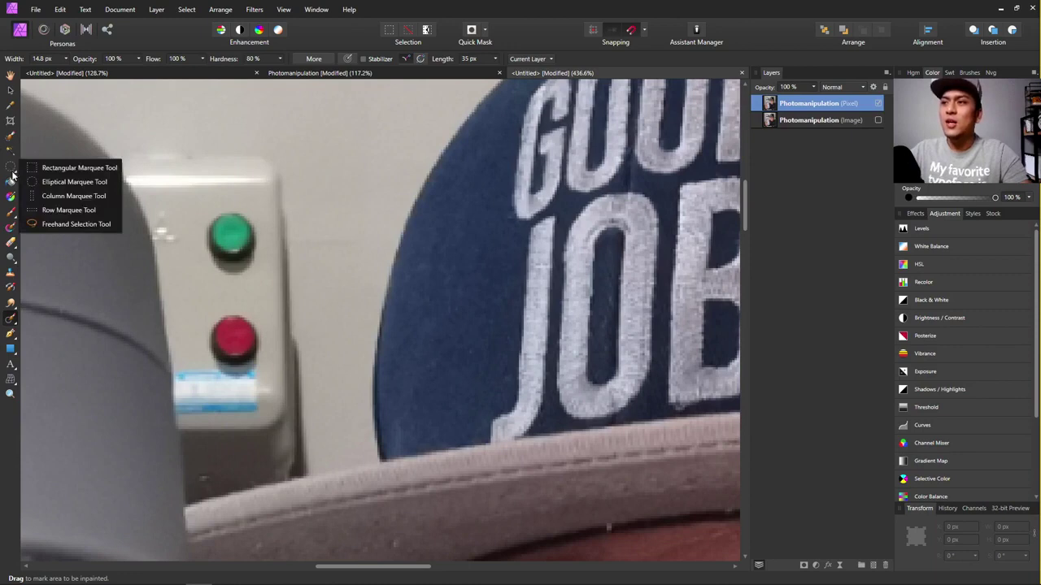
scroll(171, 221, "up", 2)
left_click(14, 172)
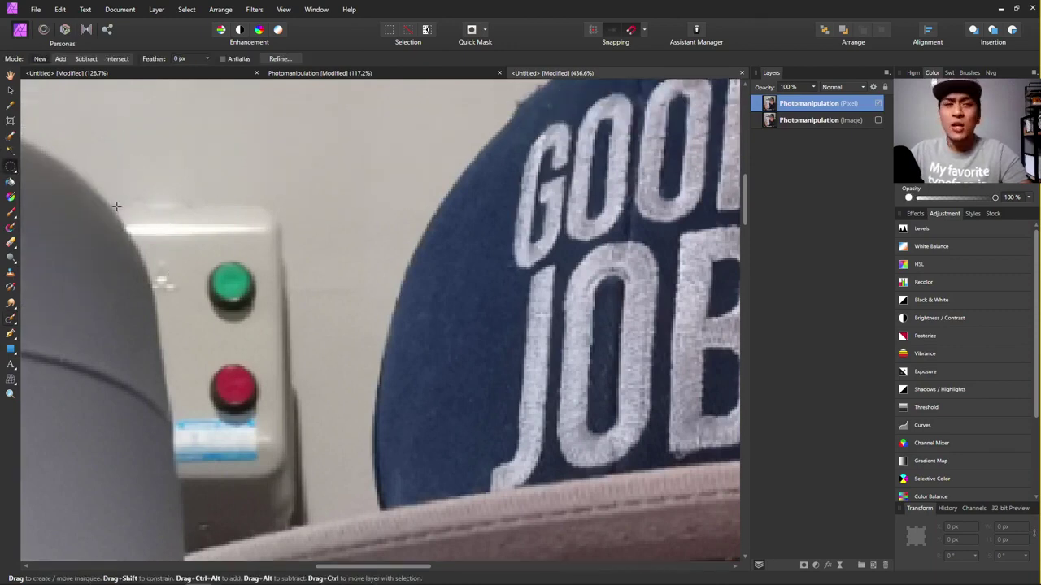
scroll(173, 422, "down", 3)
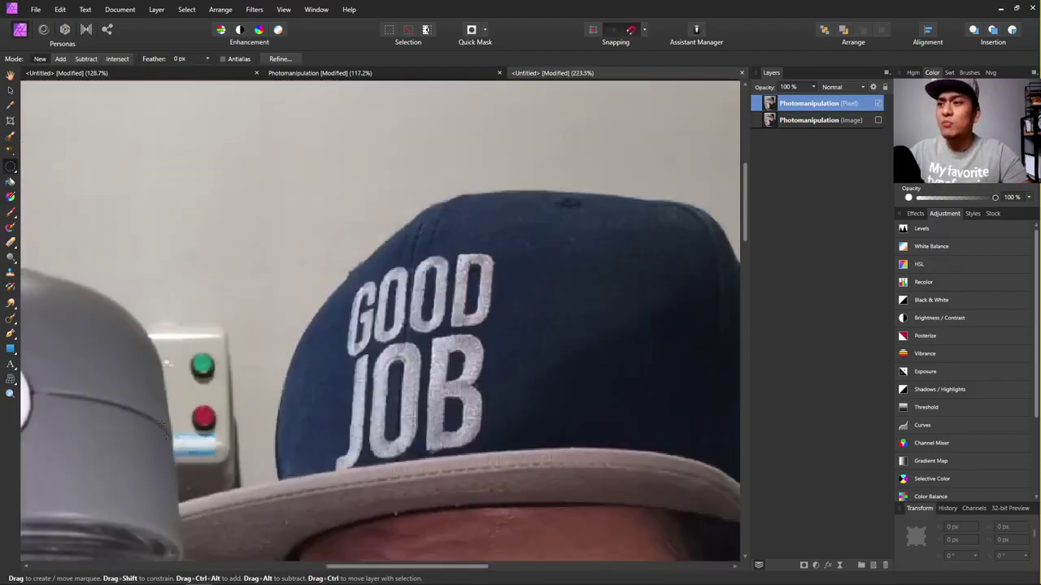
scroll(253, 380, "down", 1)
scroll(223, 388, "down", 1)
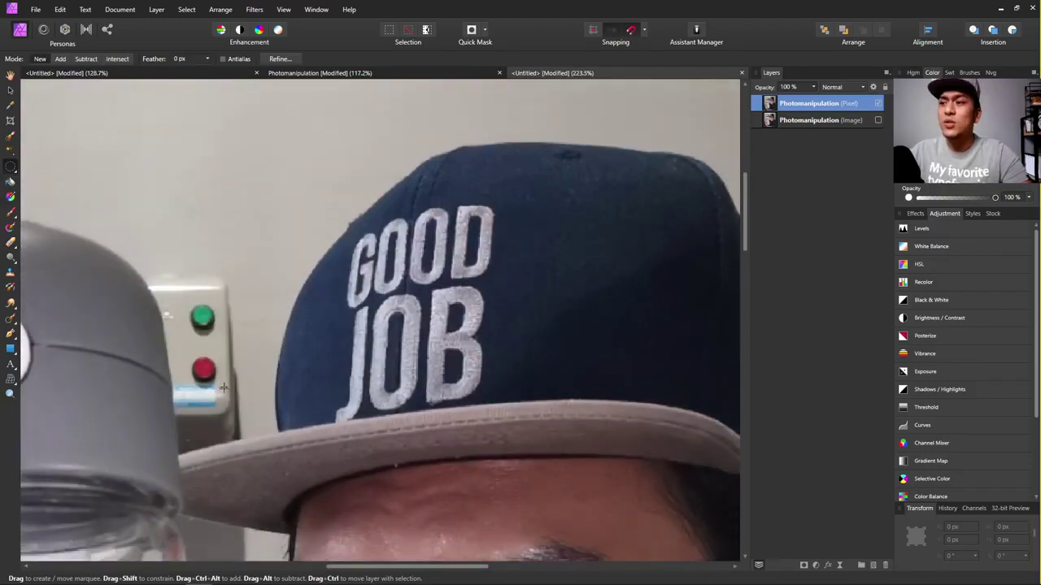
scroll(229, 310, "down", 2)
scroll(221, 288, "up", 2)
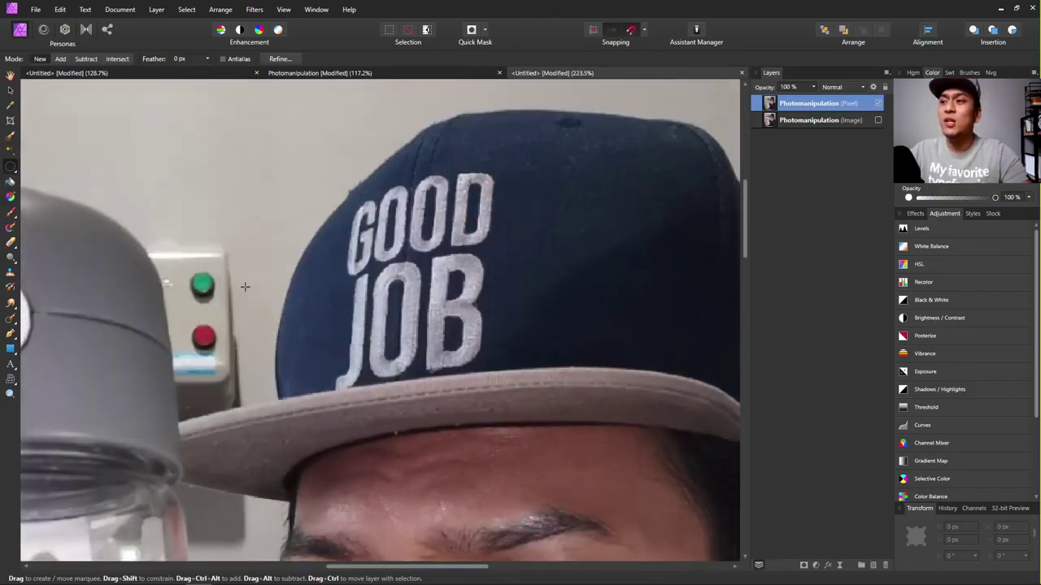
scroll(237, 298, "up", 2)
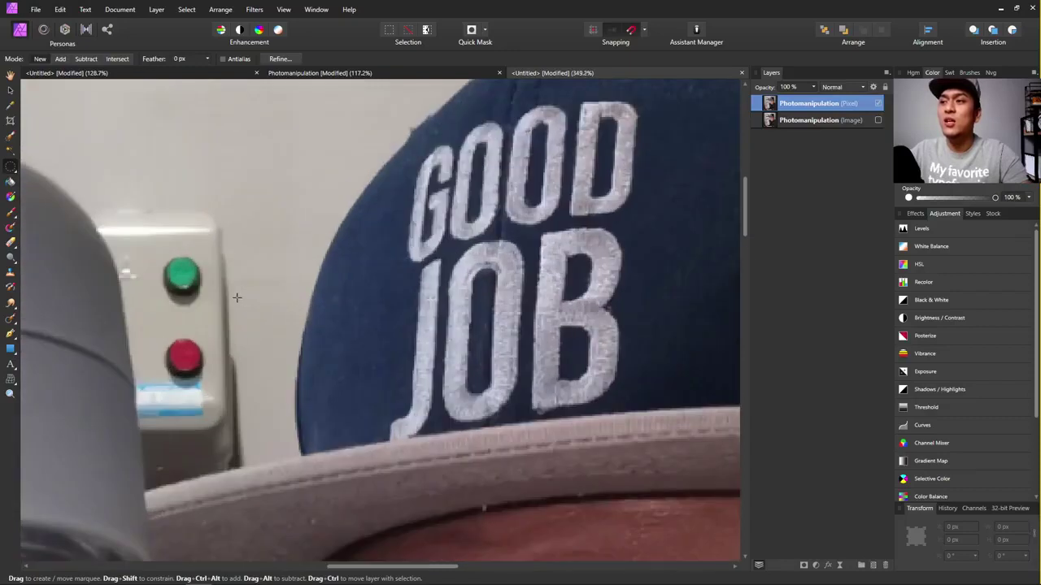
Select a wall strip of about 20 x 139 px between the switch box and the cap and duplicate it onto its own layer.
left_click(9, 166)
left_click(73, 167)
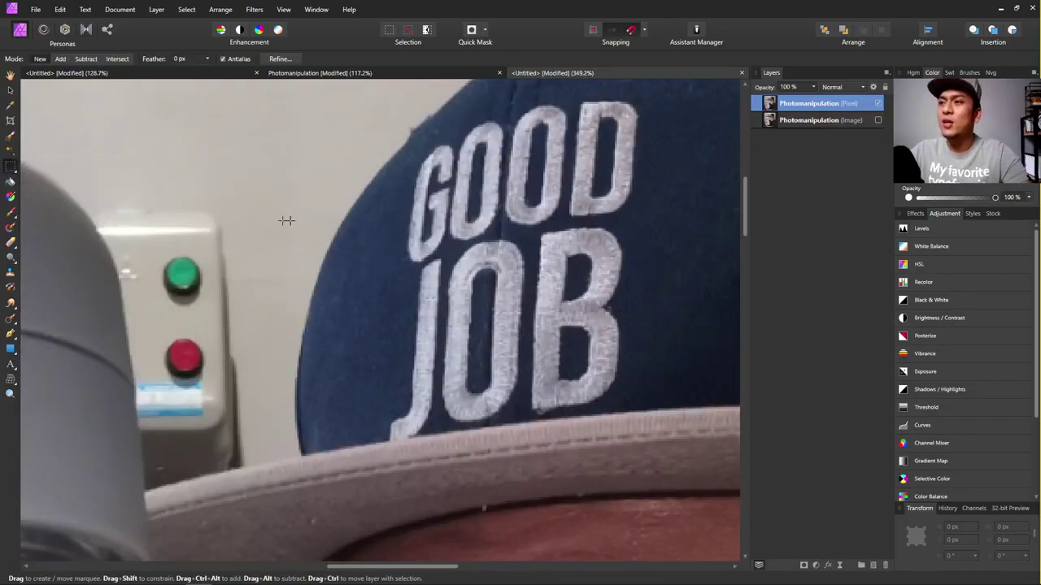
left_click_drag(252, 209, 276, 287)
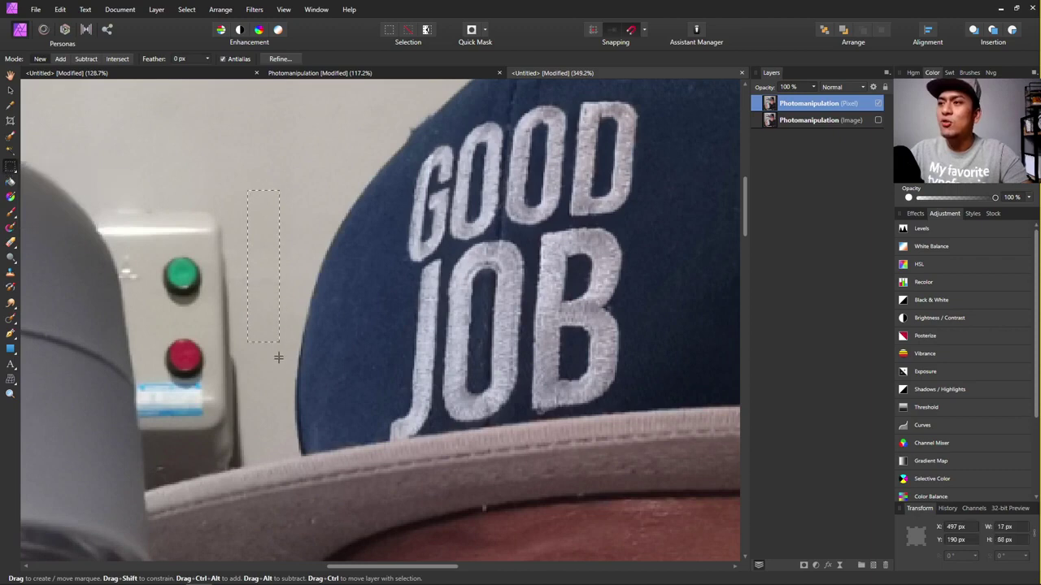
left_click_drag(278, 461, 286, 453)
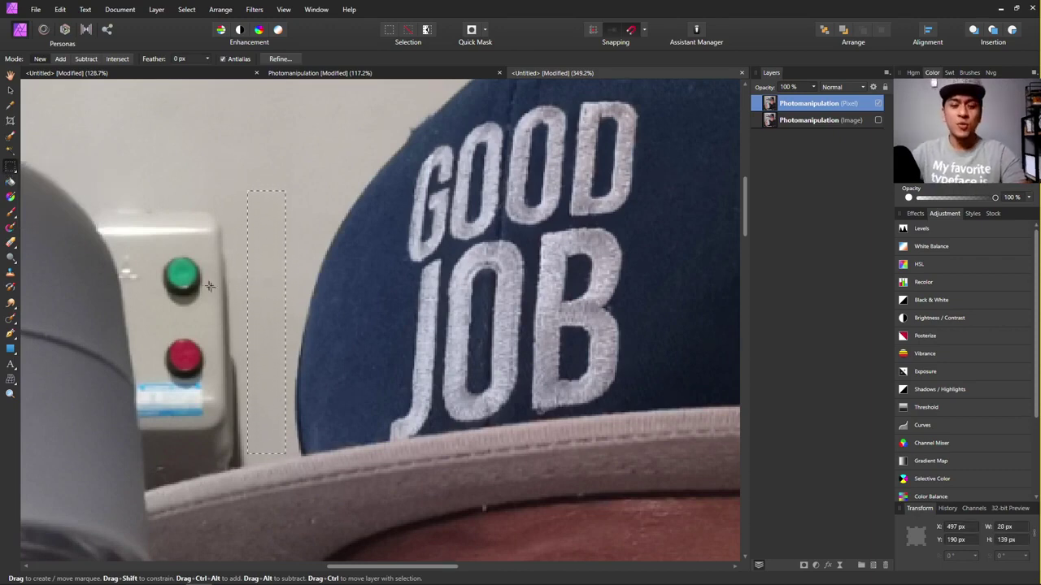
key("ctrl+j")
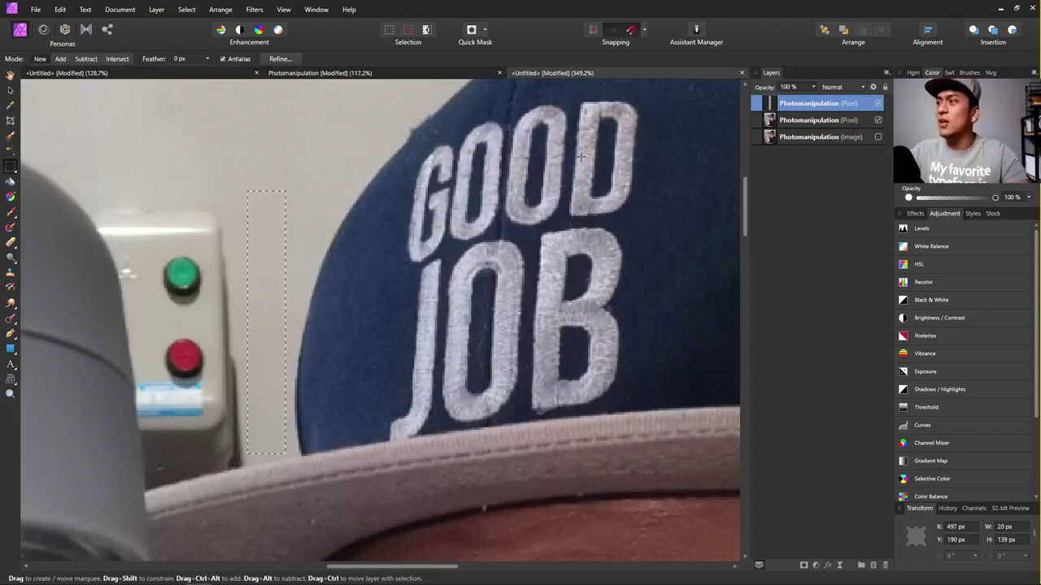
double_click(821, 103)
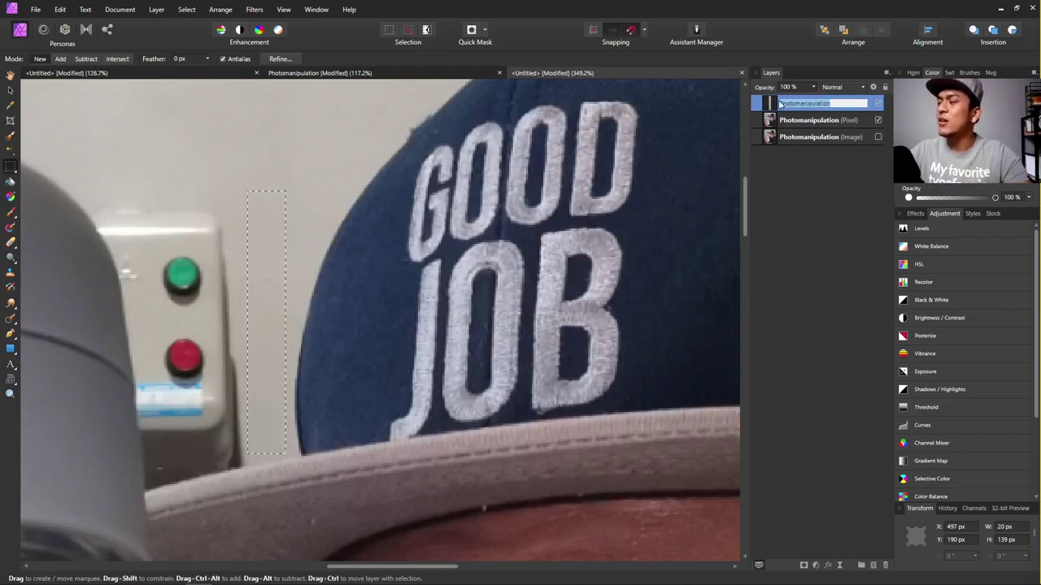
key("Escape")
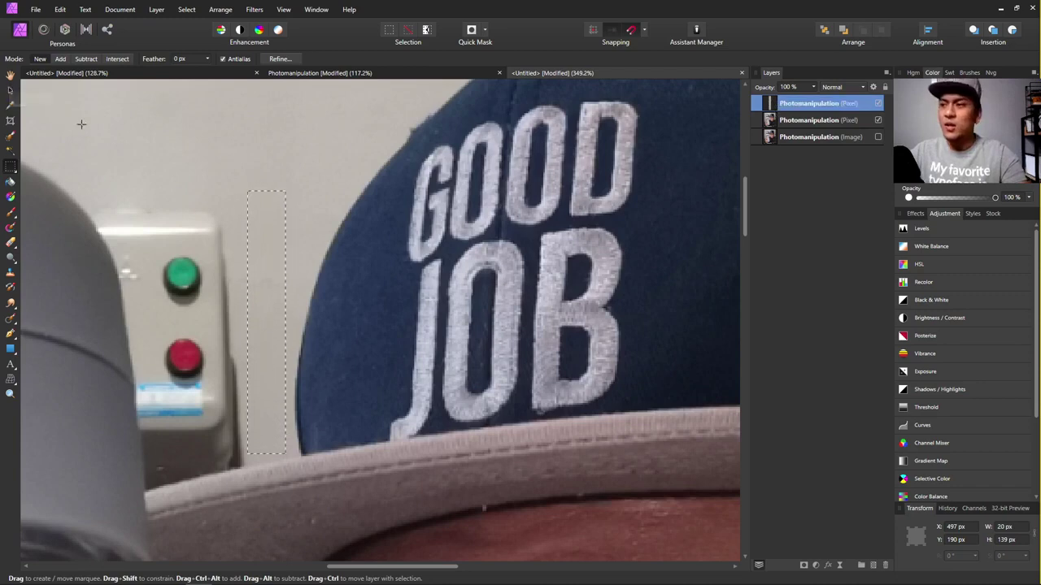
Stretch the duplicated wall strip to about 107 x 165 px, leftward and downward, to cover the switch box.
left_click(10, 90)
mouse_move(269, 272)
left_mouse_down()
mouse_move(388, 235)
mouse_move(467, 322)
mouse_move(389, 306)
mouse_move(347, 248)
mouse_move(266, 275)
left_mouse_up()
left_click_drag(248, 323, 82, 321)
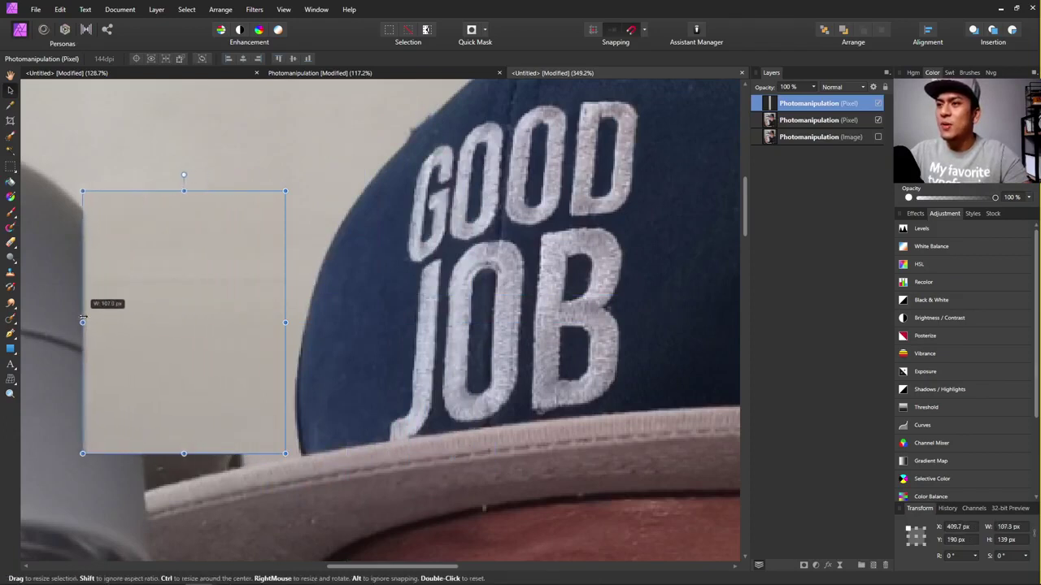
left_click_drag(183, 453, 177, 500)
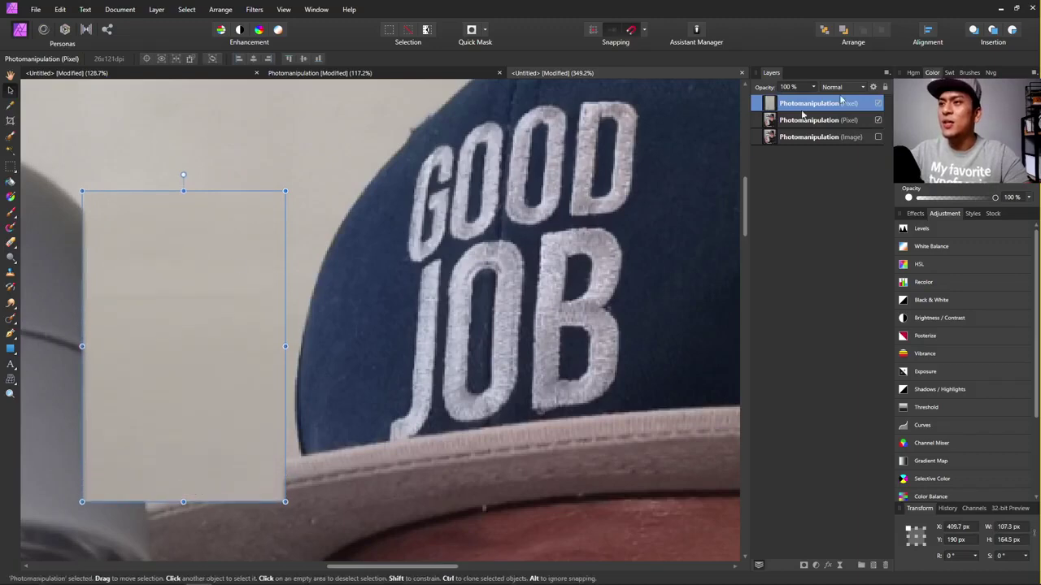
scroll(260, 325, "down", 3)
scroll(255, 306, "up", 4)
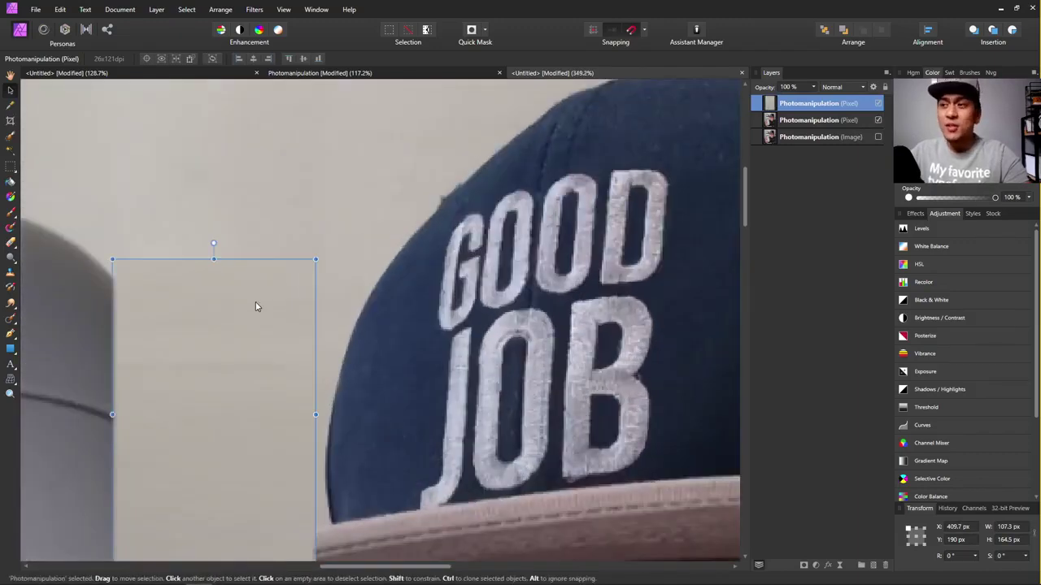
Narrow the wall patch from its cap-facing side to about 88 px wide.
scroll(255, 307, "down", 2)
left_click_drag(316, 340, 280, 343)
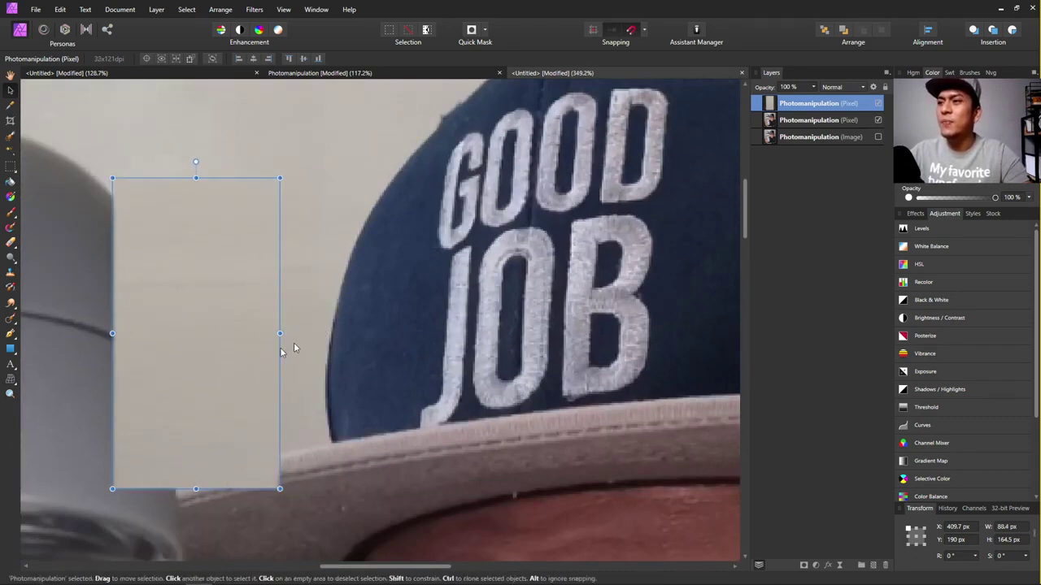
left_click(317, 152)
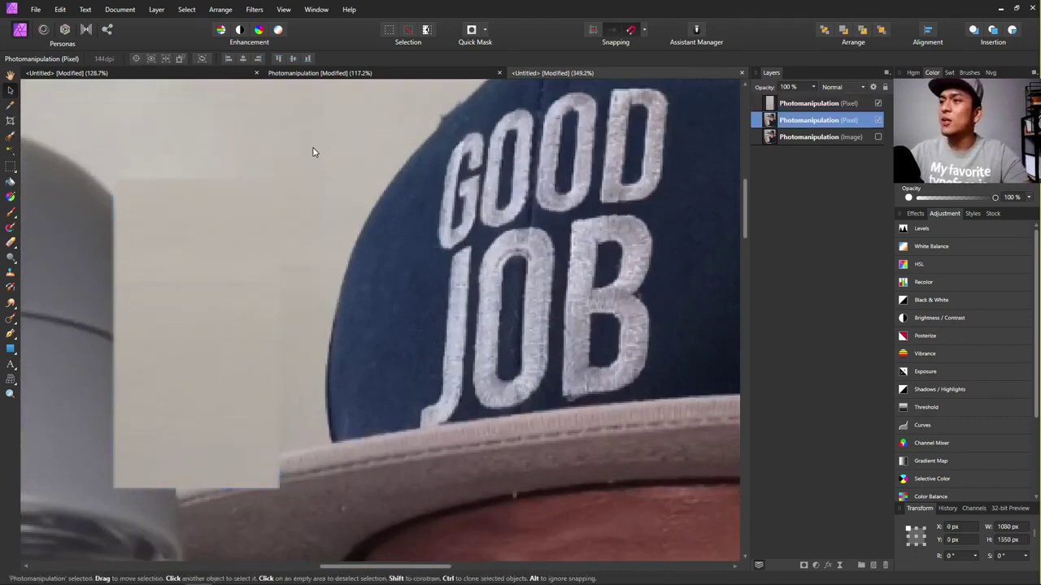
scroll(317, 152, "down", 3)
scroll(225, 345, "up", 3)
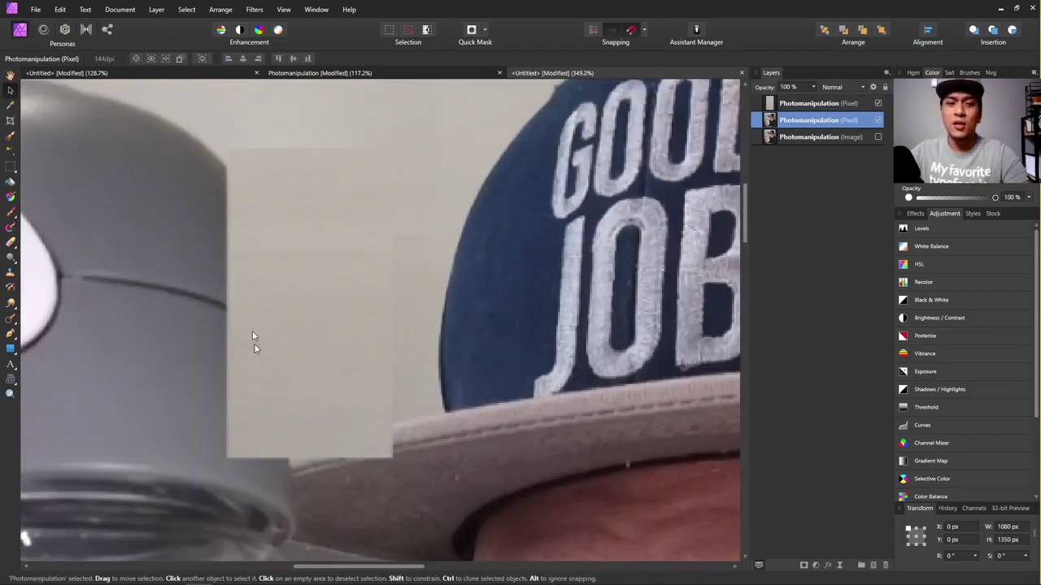
Add a mask to the wall patch's layer.
left_click(804, 104)
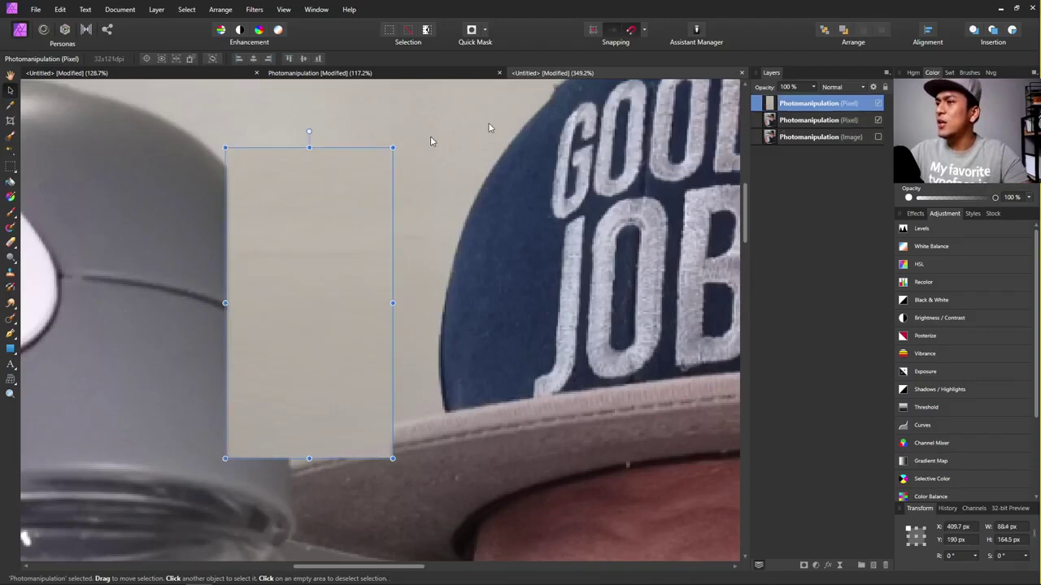
double_click(825, 104)
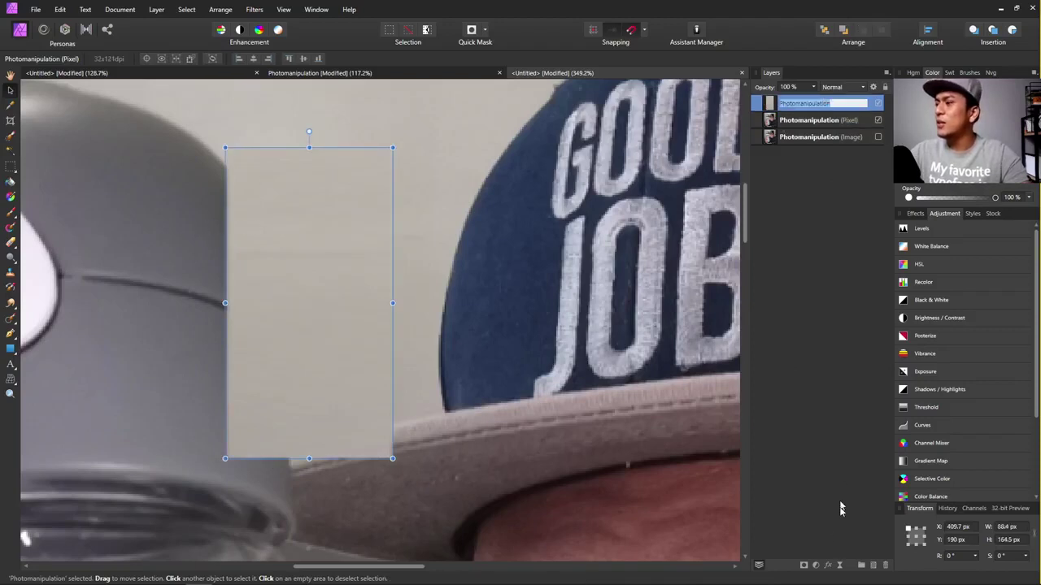
left_click(804, 565)
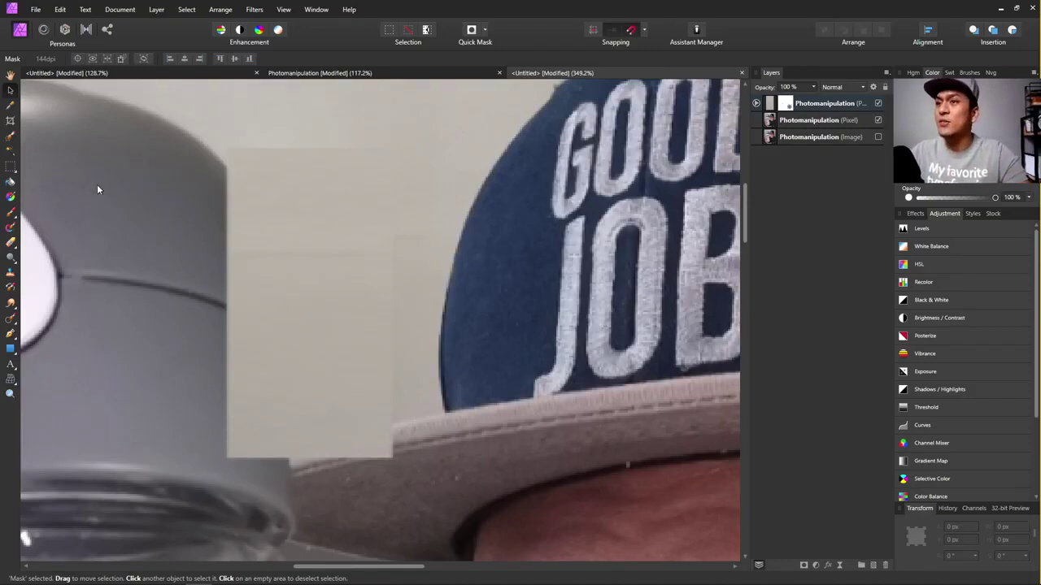
Paint black on the patch's mask to uncover the bottle lid and cap brim, using a 34.4 px brush at 16% flow and about 50% hardness.
left_click(9, 216)
left_click(57, 214)
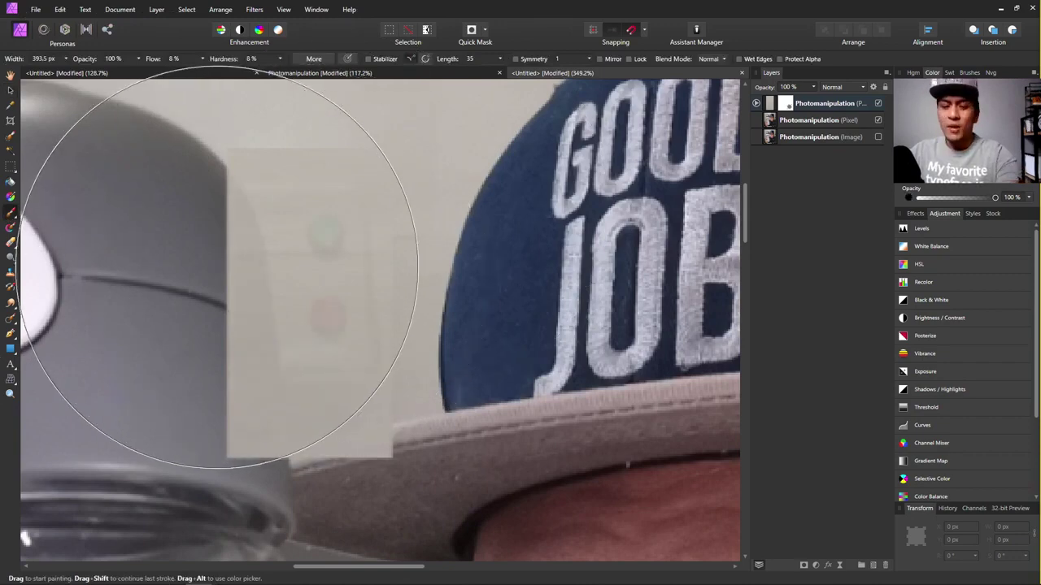
key("bracketleft")
key("bracketleft")
key("bracketleft")
key("bracketleft")
key("bracketleft")
key("bracketleft")
key("bracketleft")
key("bracketleft")
key("bracketleft")
key("bracketleft")
key("bracketleft")
key("bracketleft")
key("bracketleft")
key("bracketleft")
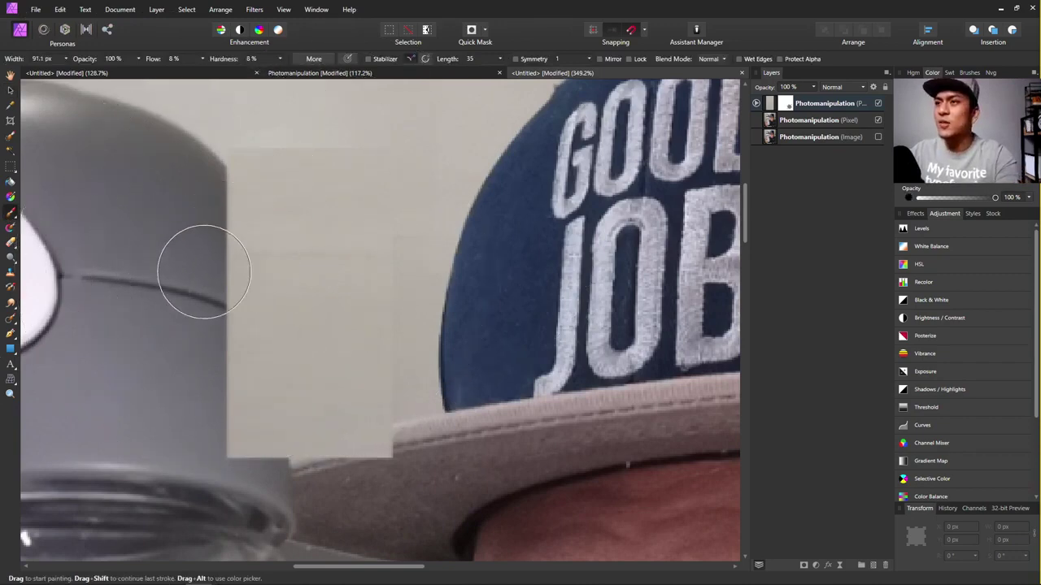
key("bracketleft")
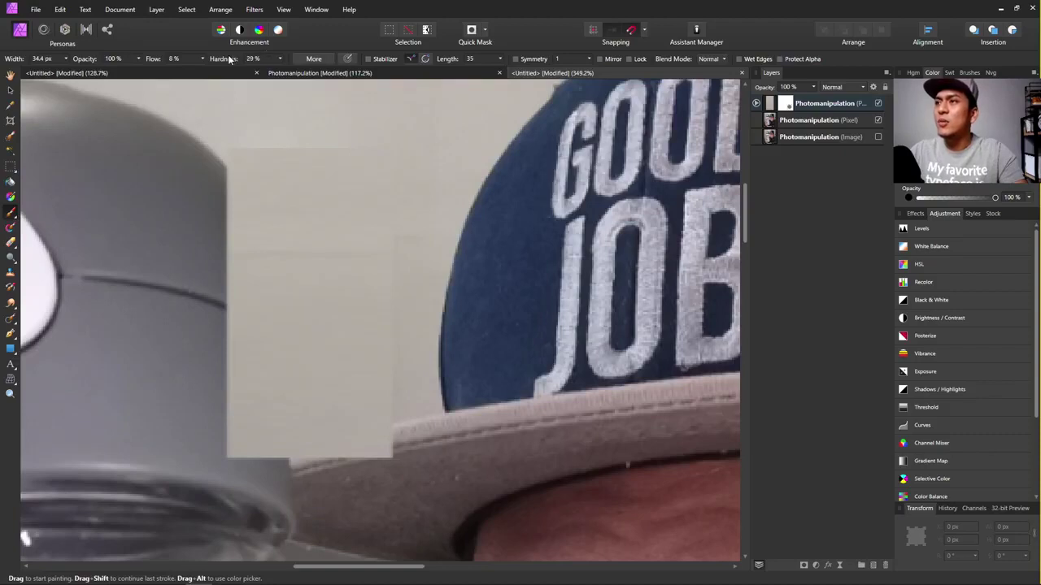
scroll(242, 57, "up", 1)
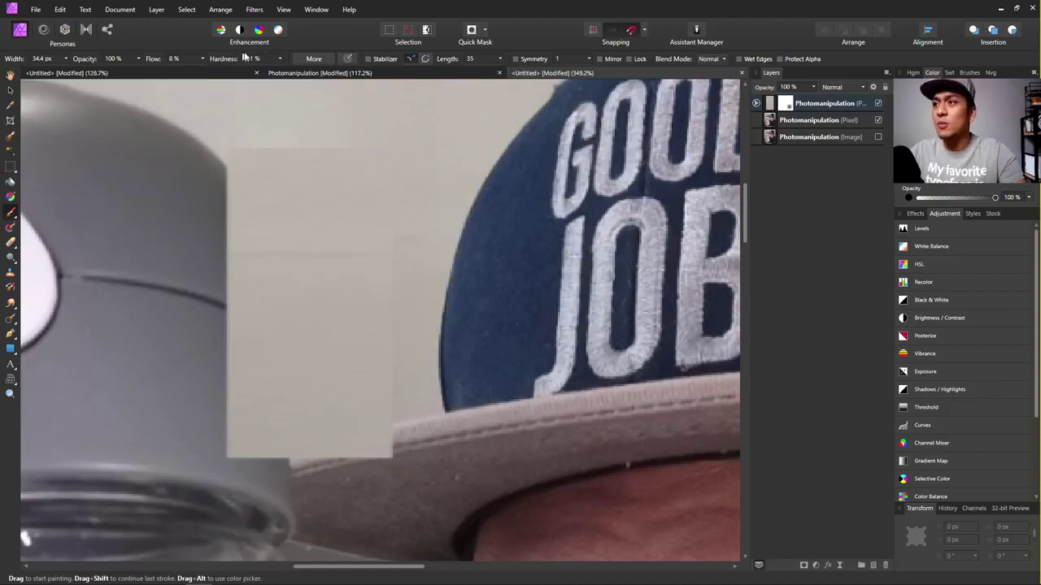
mouse_move(187, 295)
left_mouse_down()
mouse_move(213, 259)
mouse_move(236, 427)
mouse_move(223, 383)
mouse_move(216, 402)
mouse_move(231, 390)
mouse_move(220, 321)
mouse_move(196, 281)
left_mouse_up()
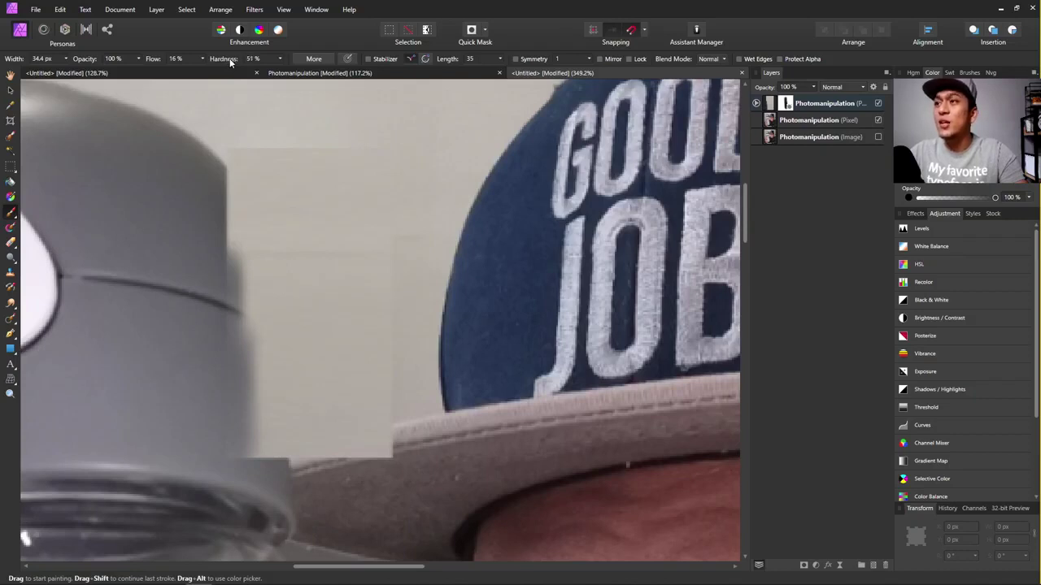
mouse_move(203, 235)
left_mouse_down()
mouse_move(220, 290)
mouse_move(217, 248)
mouse_move(207, 236)
mouse_move(230, 511)
mouse_move(242, 393)
mouse_move(234, 356)
mouse_move(262, 455)
mouse_move(256, 475)
mouse_move(262, 488)
mouse_move(266, 481)
mouse_move(217, 193)
mouse_move(232, 237)
mouse_move(231, 200)
mouse_move(218, 186)
mouse_move(251, 248)
mouse_move(267, 385)
mouse_move(267, 470)
mouse_move(206, 165)
mouse_move(343, 543)
mouse_move(289, 475)
mouse_move(416, 449)
mouse_move(396, 439)
mouse_move(417, 445)
mouse_move(343, 461)
mouse_move(379, 455)
left_mouse_up()
scroll(455, 367, "up", 5)
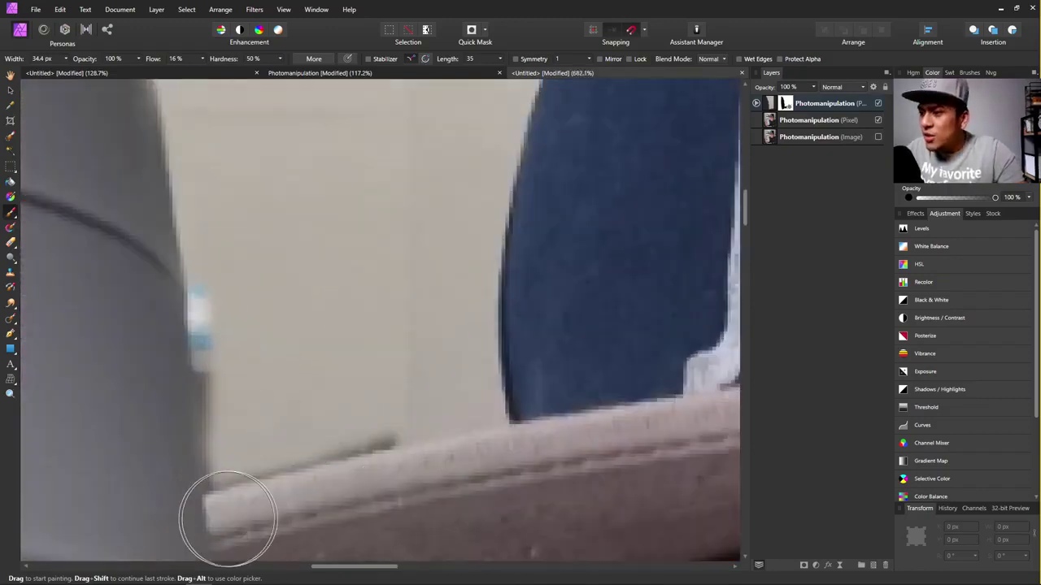
scroll(114, 277, "up", 1)
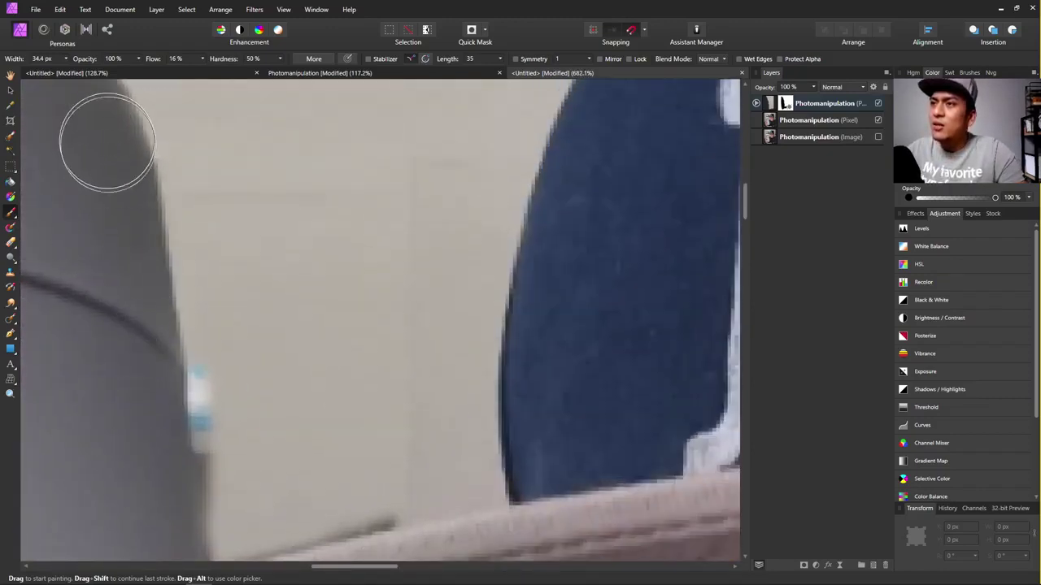
scroll(98, 179, "up", 2)
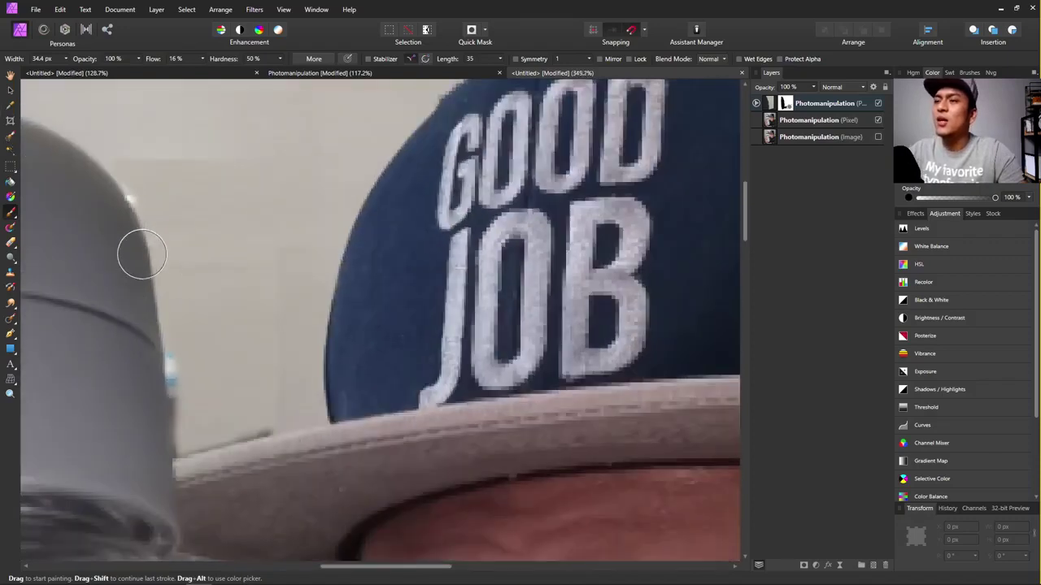
scroll(139, 249, "down", 5)
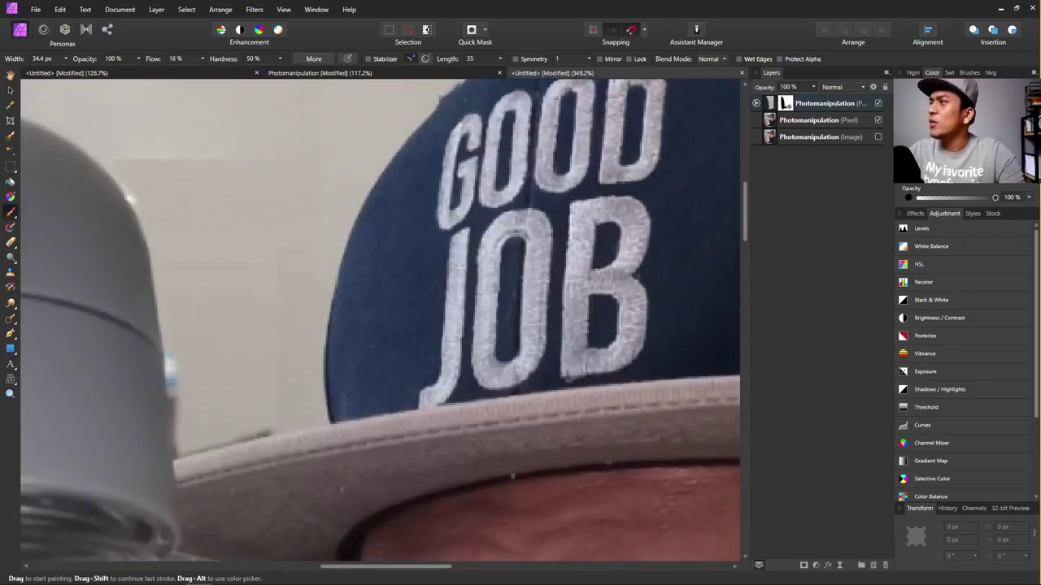
Paint white on the patch's mask with a 7.6 px brush to restore wall over the bright speck on the lid's upper curve.
key("bracketleft")
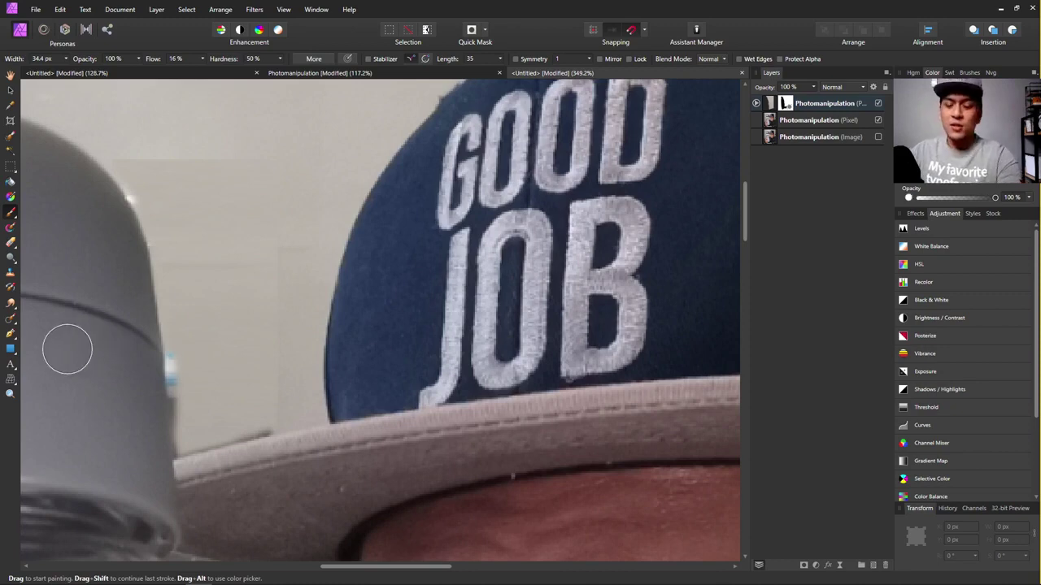
key("bracketleft")
key("bracketleft")
key("bracketleft")
key("bracketleft")
key("bracketleft")
key("bracketleft")
key("bracketleft")
key("bracketleft")
key("bracketleft")
key("bracketleft")
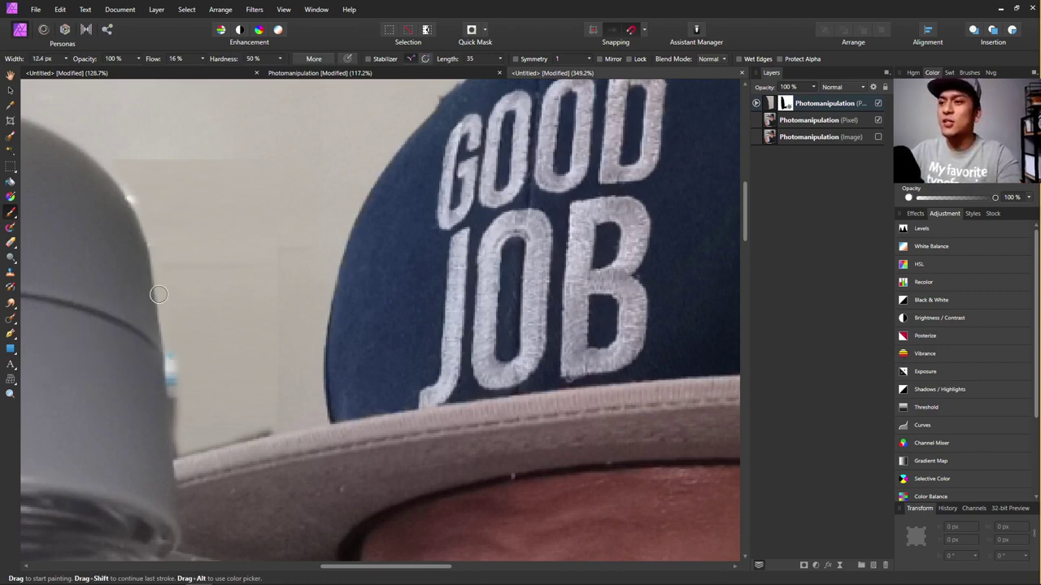
scroll(140, 194, "up", 5)
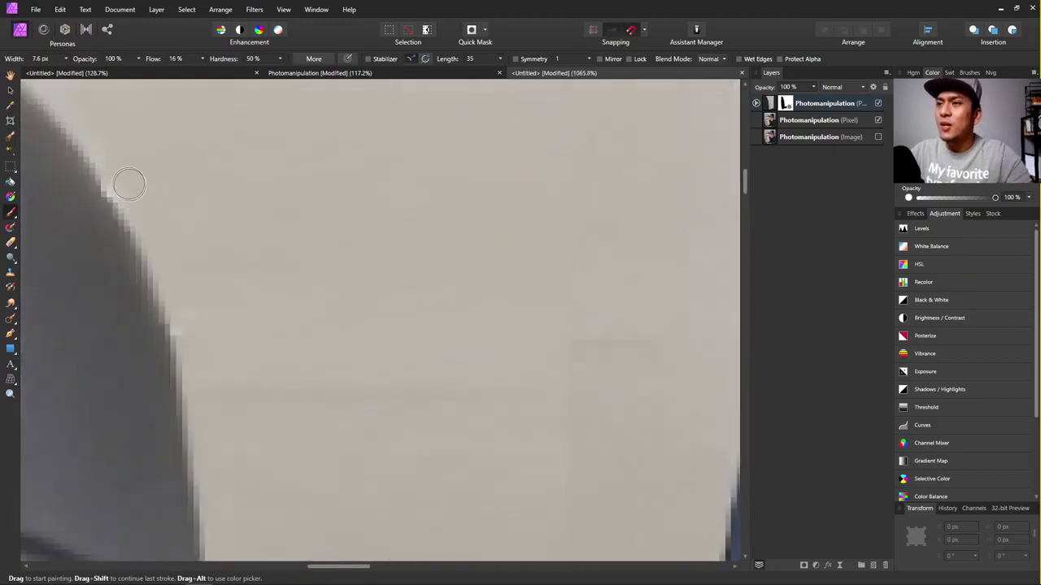
scroll(128, 183, "down", 3)
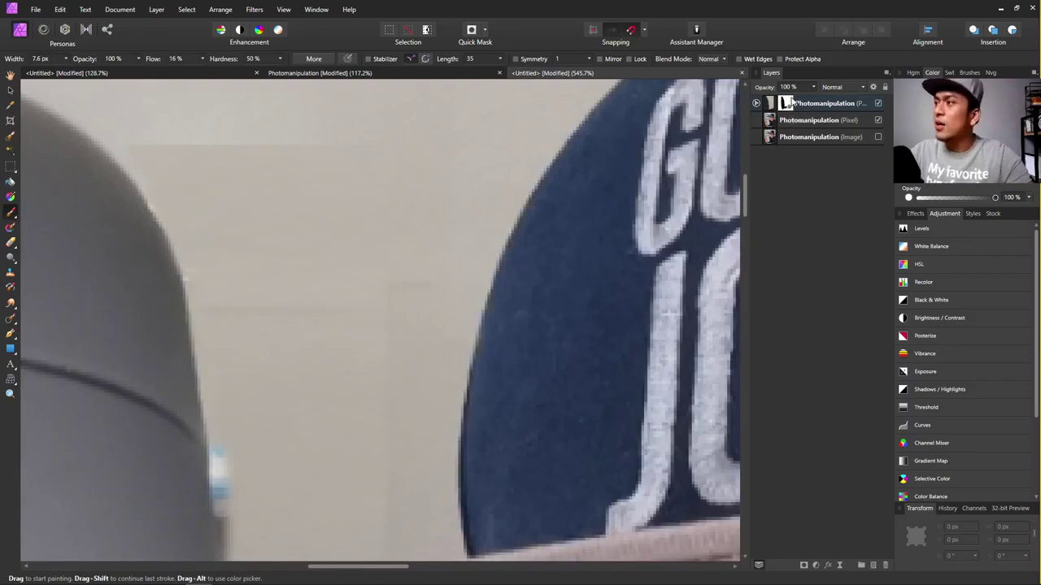
Paint white on the patch's mask to cover the blue and dark switch box remnants along the lid's lower side.
left_click(764, 108)
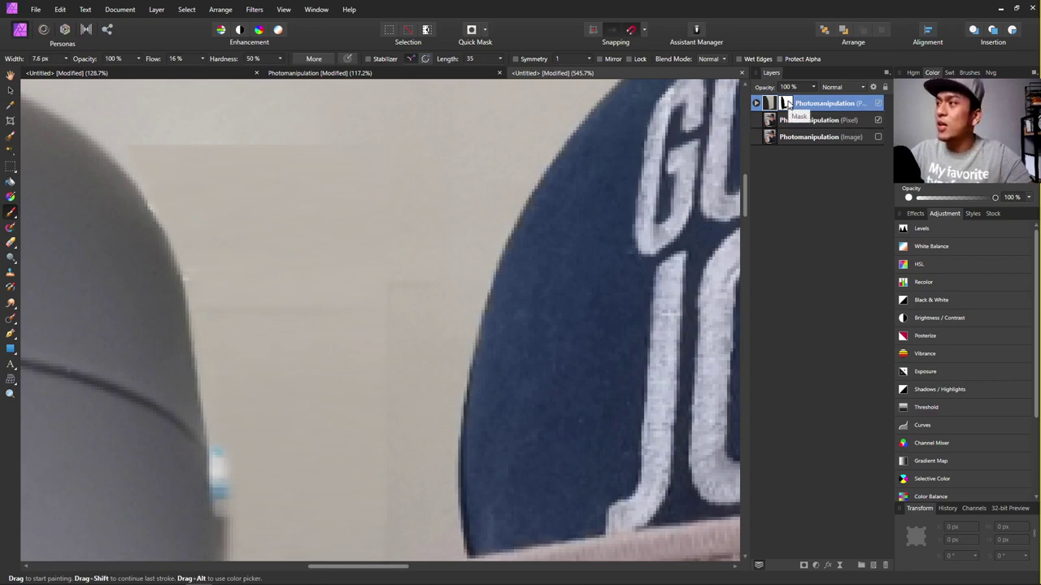
left_click(786, 106)
scroll(224, 387, "down", 1)
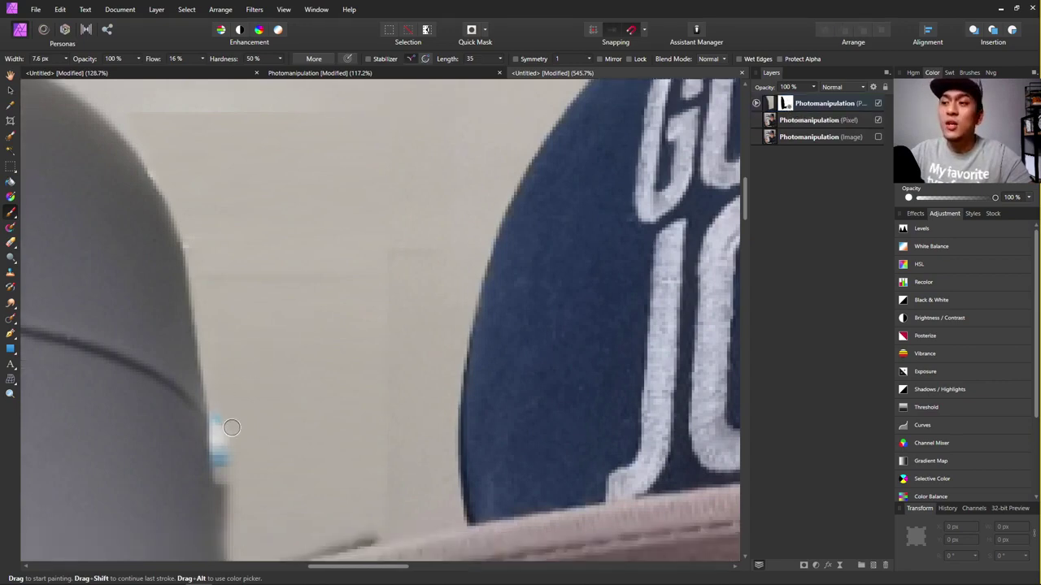
scroll(235, 419, "down", 3)
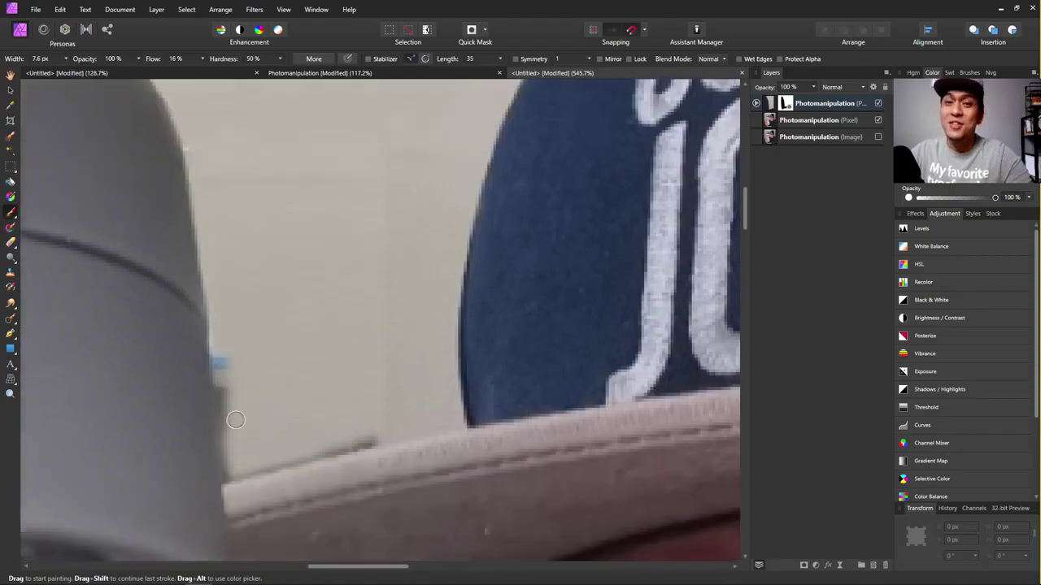
scroll(213, 376, "down", 3)
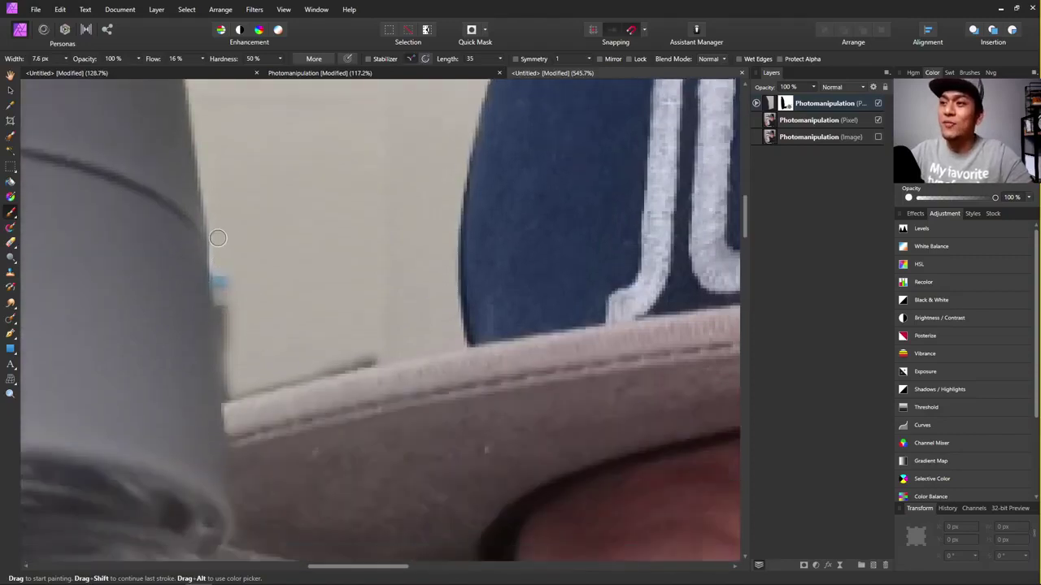
left_click_drag(218, 253, 223, 261)
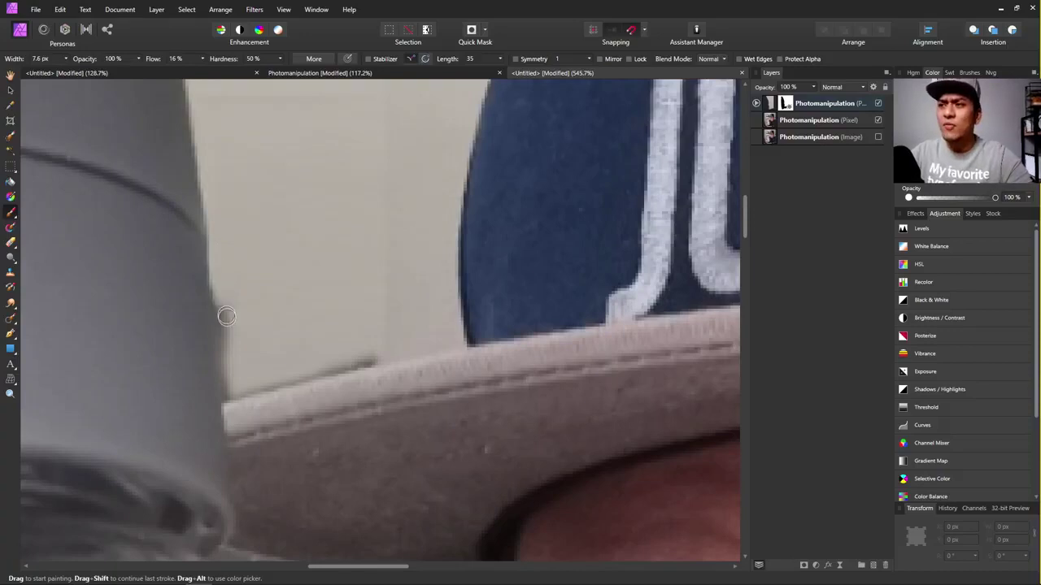
mouse_move(217, 299)
left_mouse_down()
mouse_move(224, 270)
mouse_move(223, 335)
mouse_move(222, 293)
mouse_move(234, 345)
left_mouse_up()
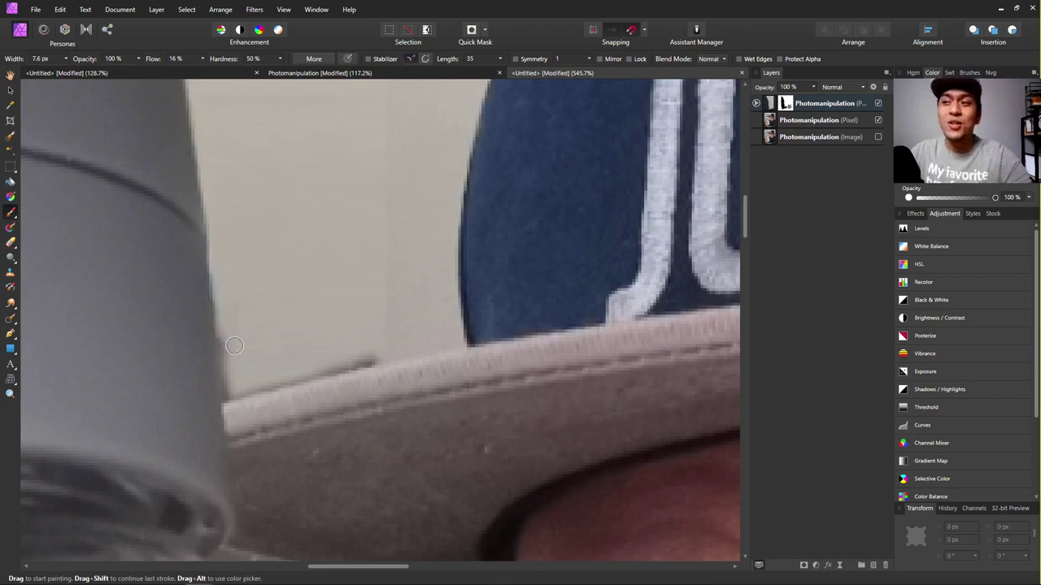
mouse_move(239, 298)
left_mouse_down()
mouse_move(224, 352)
mouse_move(224, 314)
left_mouse_up()
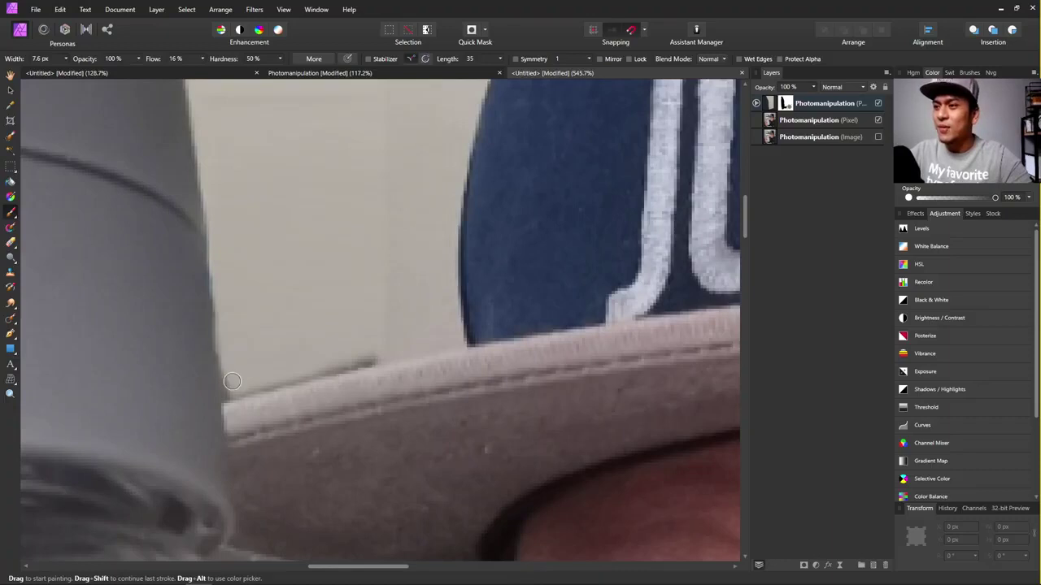
Cover the dark line above the cap brim through the patch's mask and refine the lid's lower edge with black.
left_click_drag(310, 371, 400, 351)
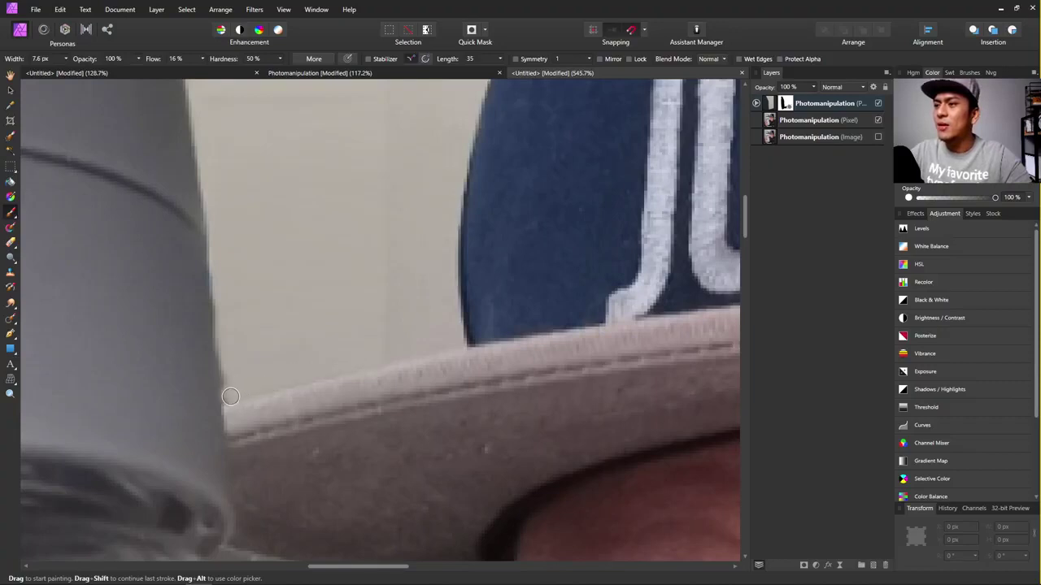
mouse_move(225, 371)
left_mouse_down()
mouse_move(216, 314)
mouse_move(226, 288)
mouse_move(238, 311)
mouse_move(234, 364)
mouse_move(138, 259)
left_mouse_up()
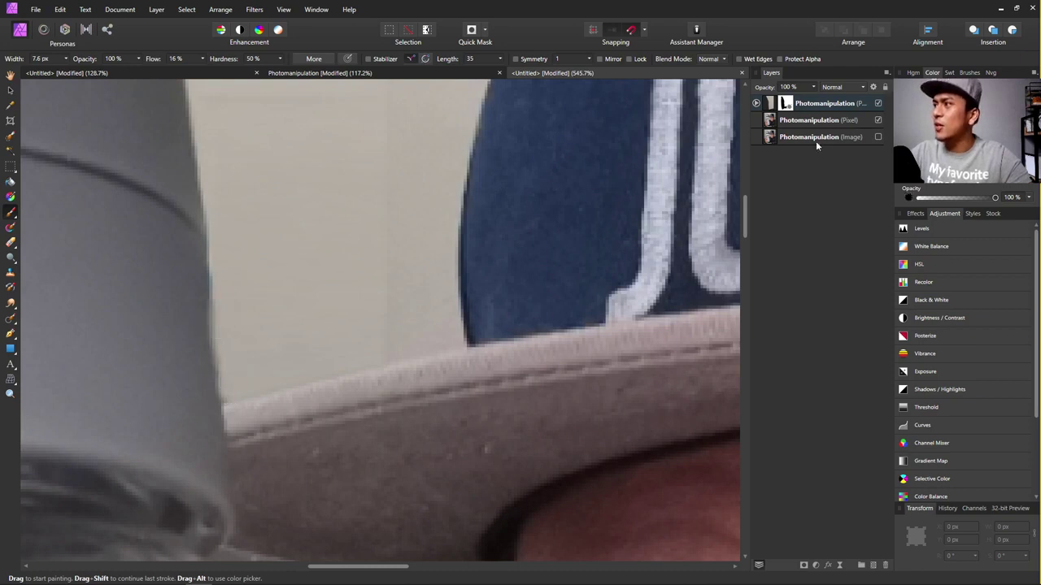
scroll(296, 372, "up", 3)
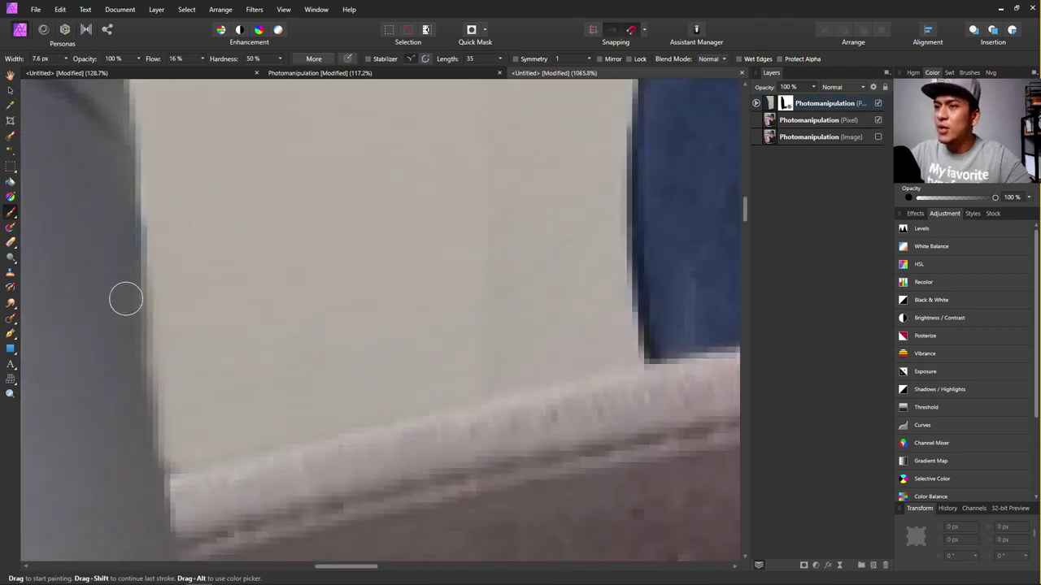
mouse_move(130, 344)
left_mouse_down()
mouse_move(153, 488)
mouse_move(146, 391)
left_mouse_up()
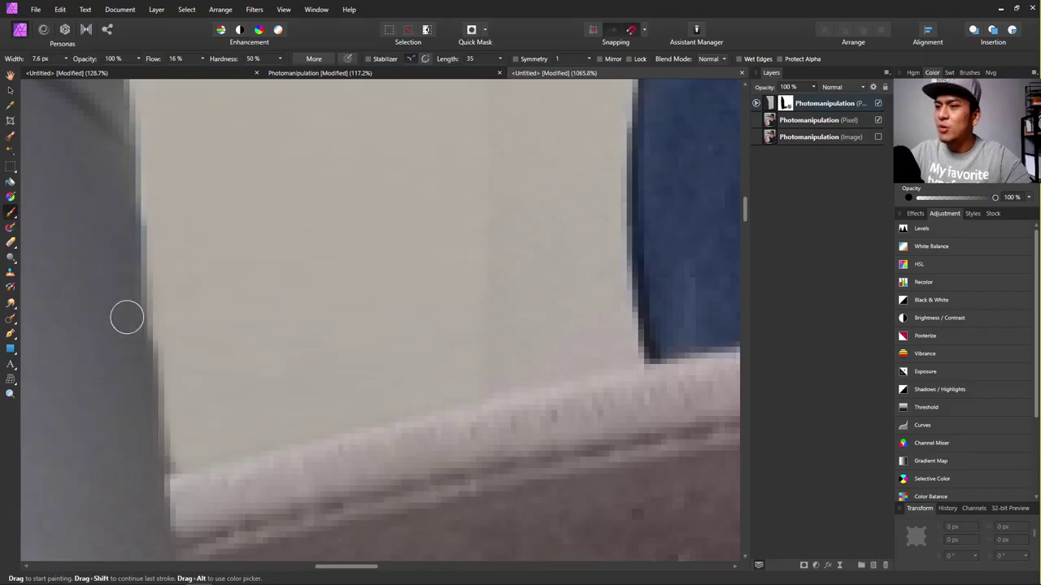
key("ctrl+0")
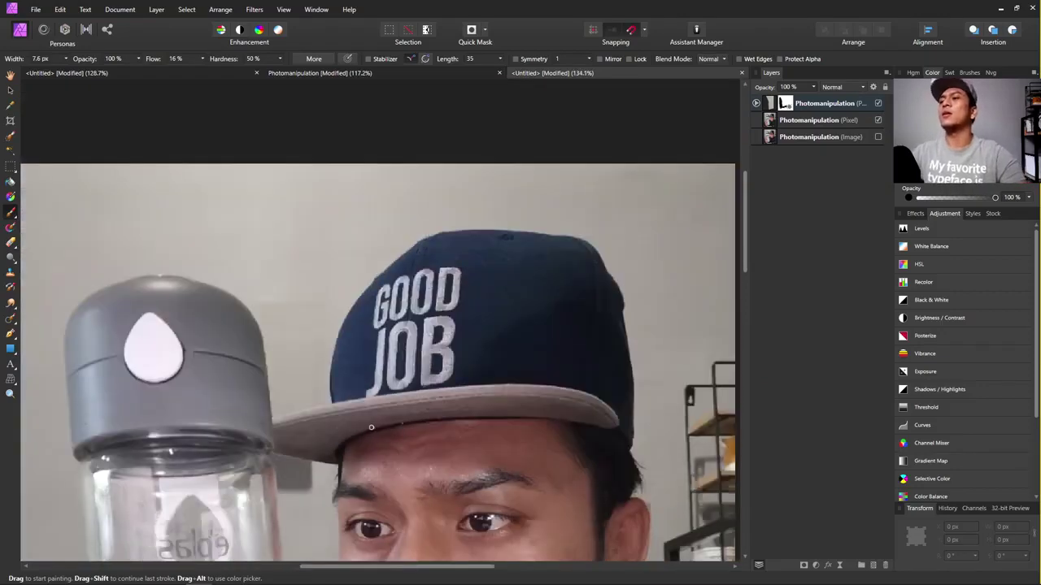
Enlarge the brush to 26.8 px and soften the wall patch's upper edge into the surrounding wall by painting black on its mask.
scroll(333, 296, "up", 5)
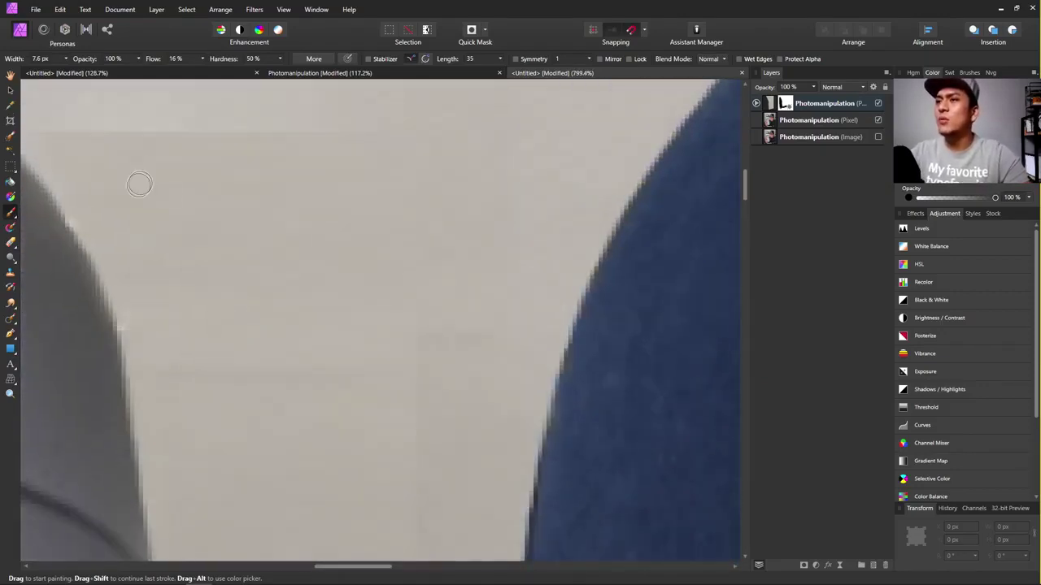
scroll(122, 199, "up", 1)
scroll(187, 235, "up", 3)
scroll(187, 235, "left", 3)
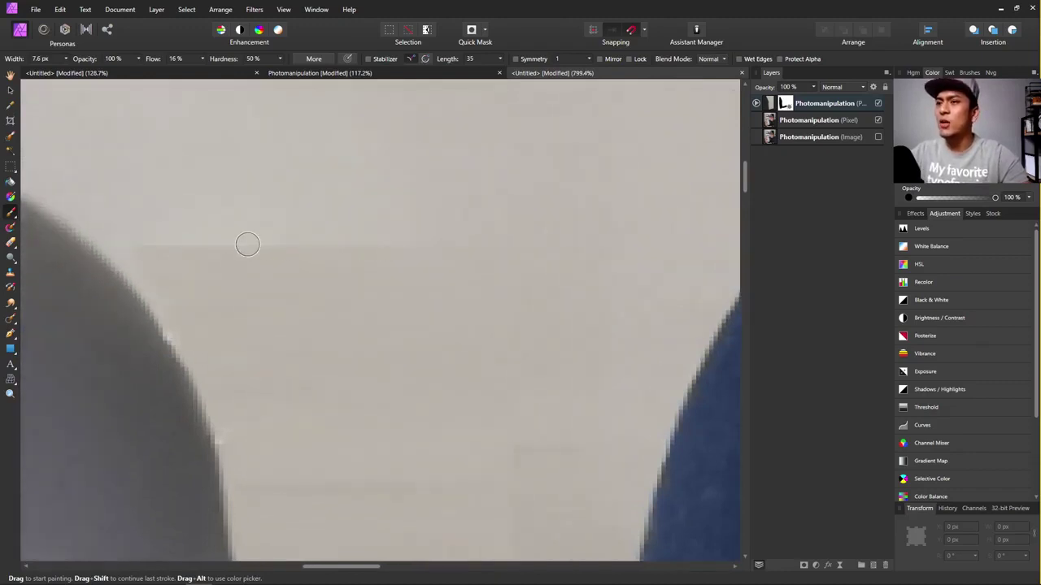
key("bracketright")
key("bracketright")
key("bracketright")
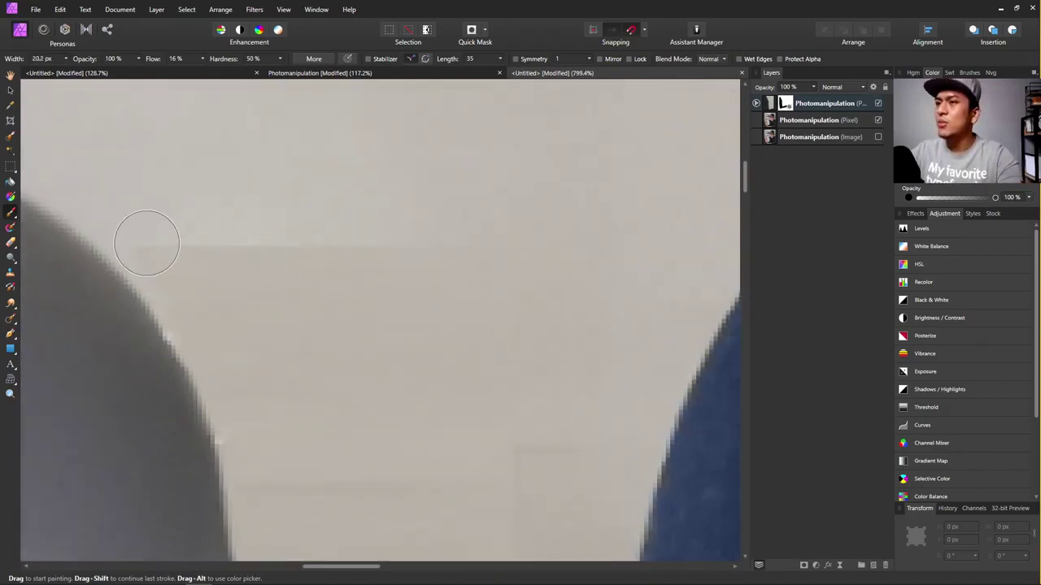
key("bracketright")
key("bracketright")
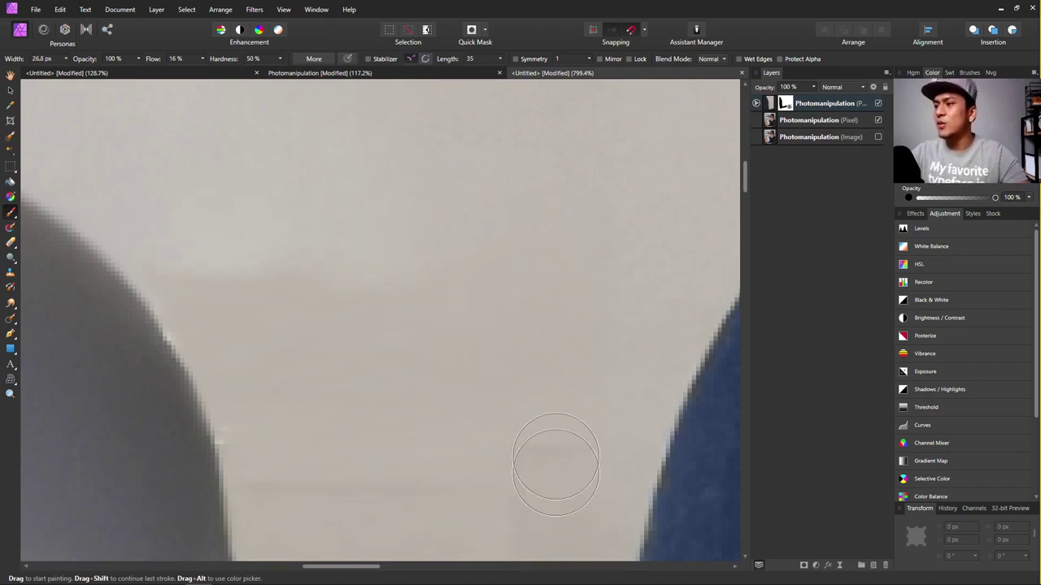
Reduce the brush to 13.7 px and blend the wall patch's vertical seam above the cap brim on its mask.
scroll(625, 380, "down", 3)
scroll(613, 374, "down", 2)
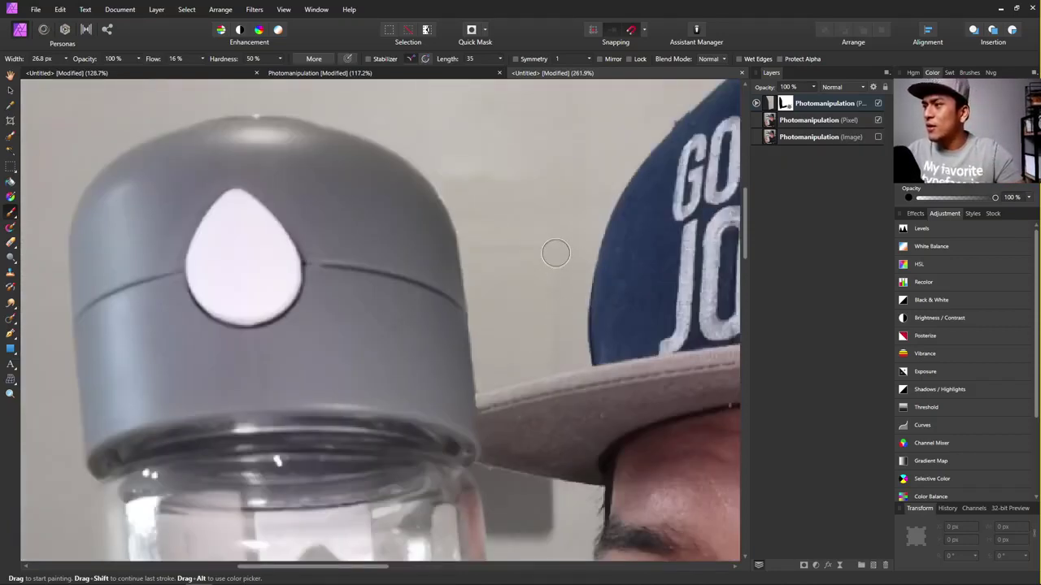
scroll(569, 236, "down", 5)
scroll(585, 236, "up", 6)
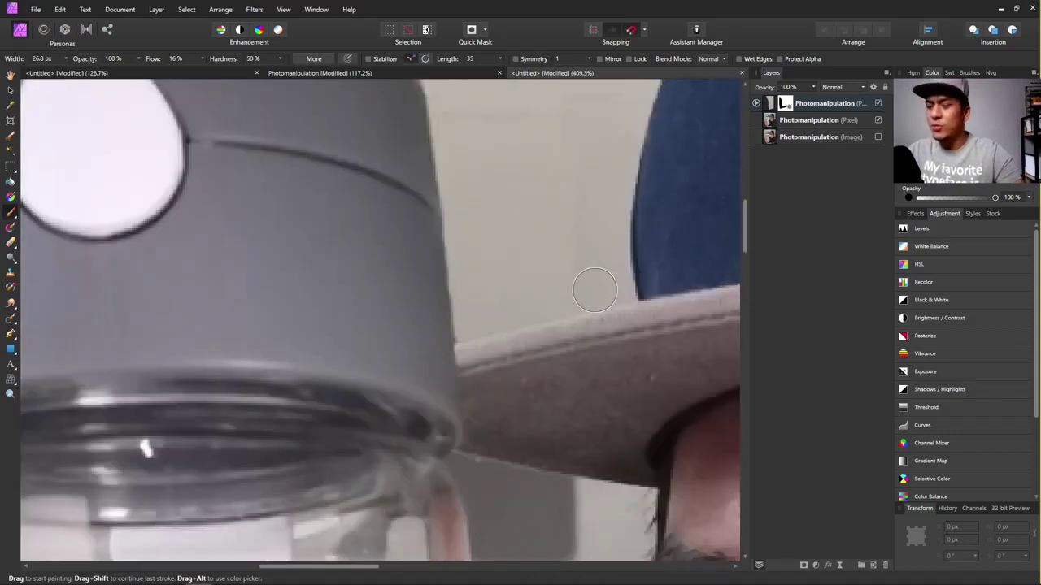
key("bracketleft")
key("bracketleft")
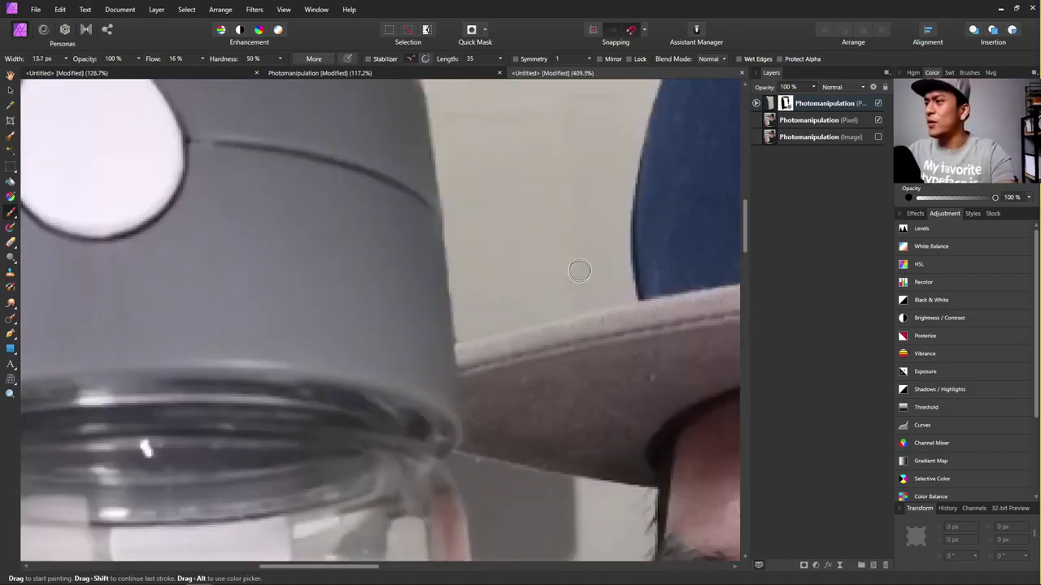
scroll(585, 300, "up", 4)
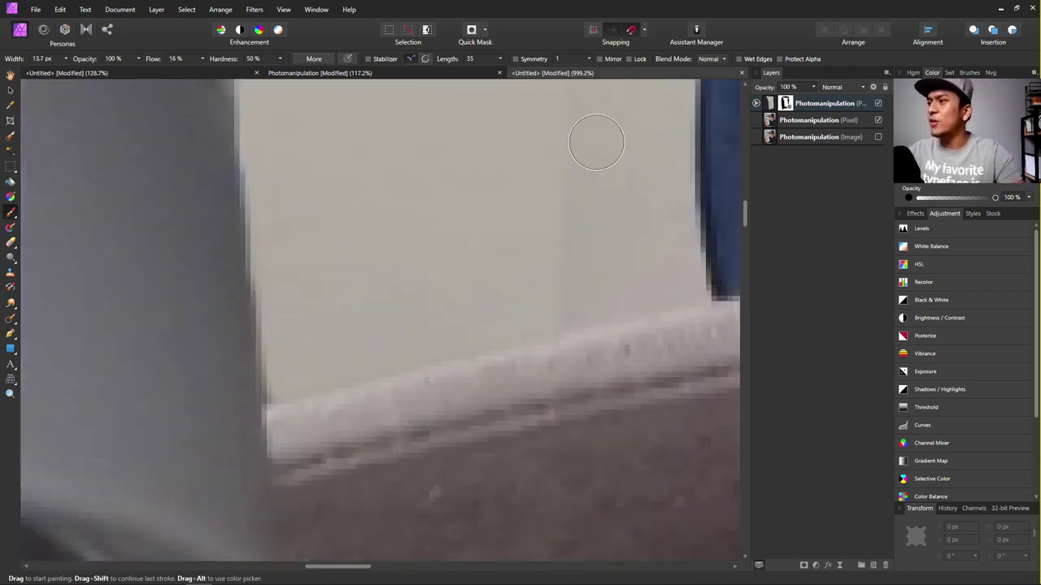
scroll(602, 179, "down", 5)
scroll(609, 205, "up", 4)
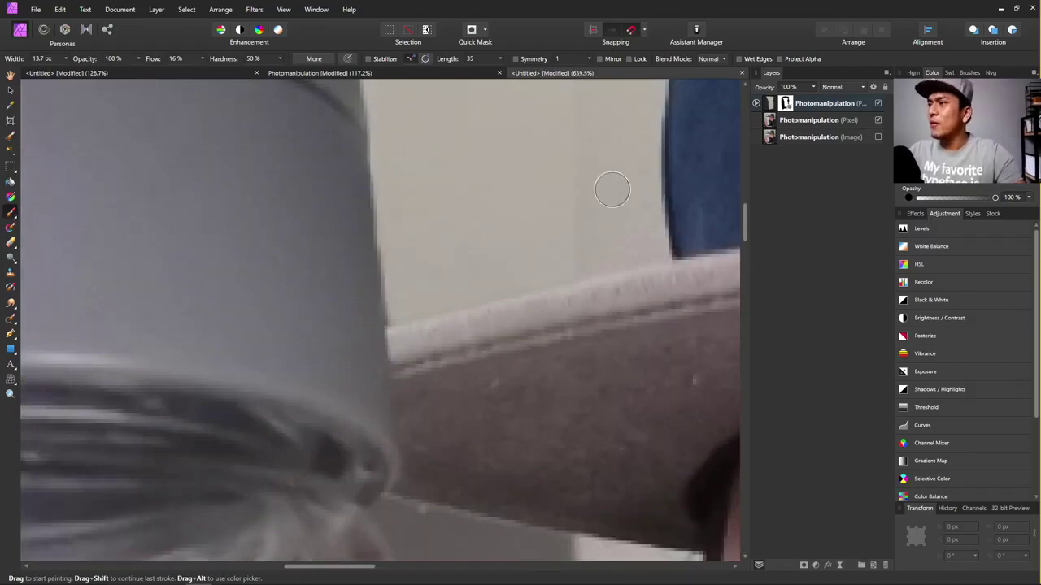
scroll(605, 195, "down", 2)
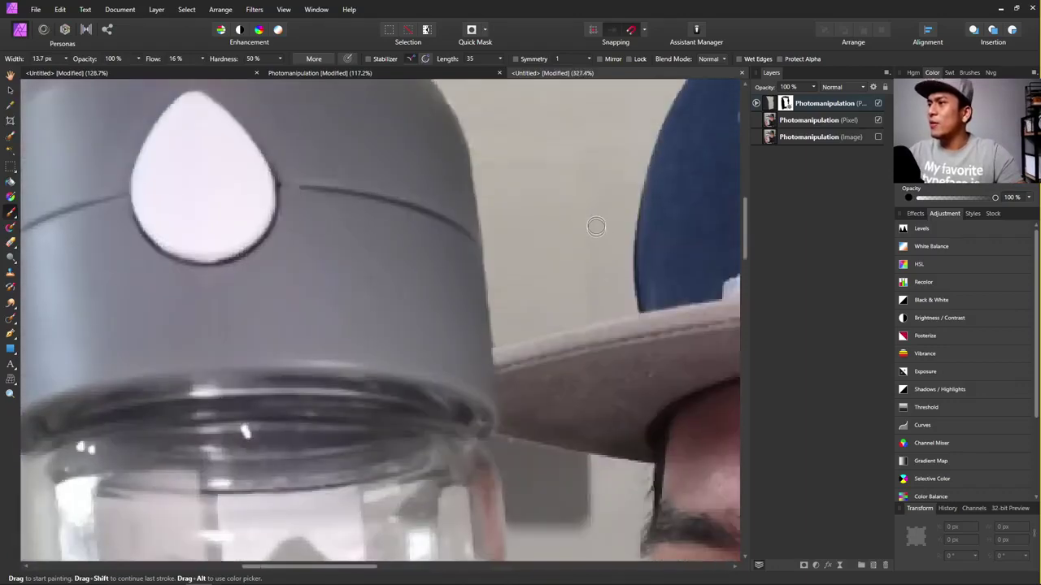
scroll(596, 226, "down", 6)
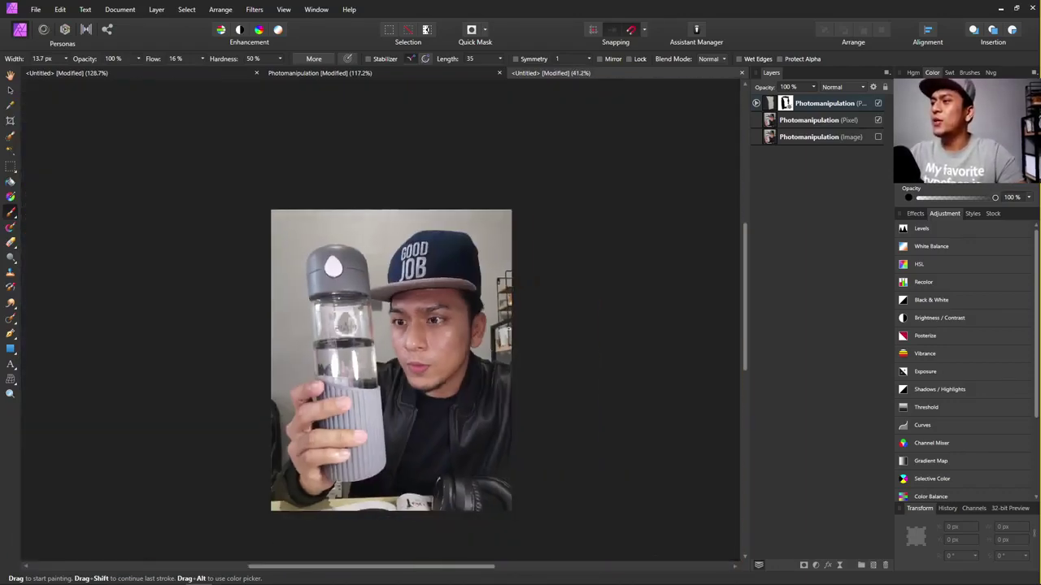
Outline the shelf and black frame behind the ear with the Freehand Selection Tool, about 112 x 420 px.
scroll(522, 323, "up", 4)
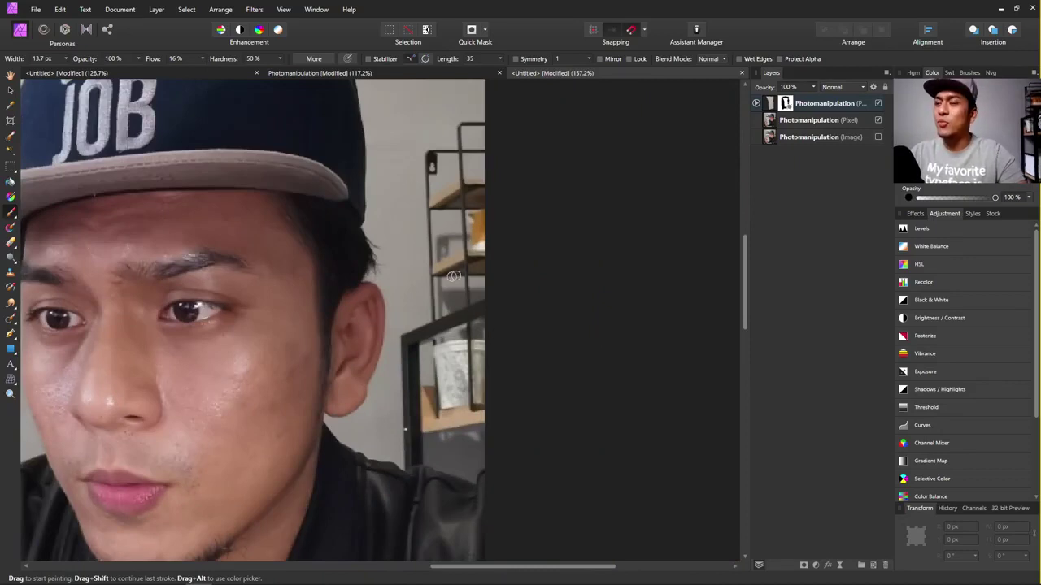
left_click(11, 167)
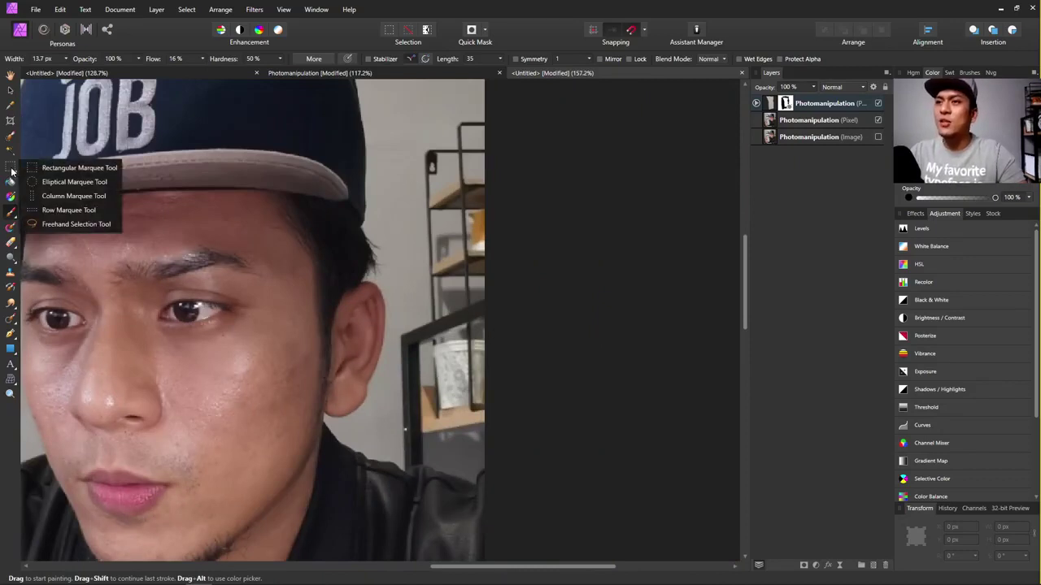
left_click(69, 220)
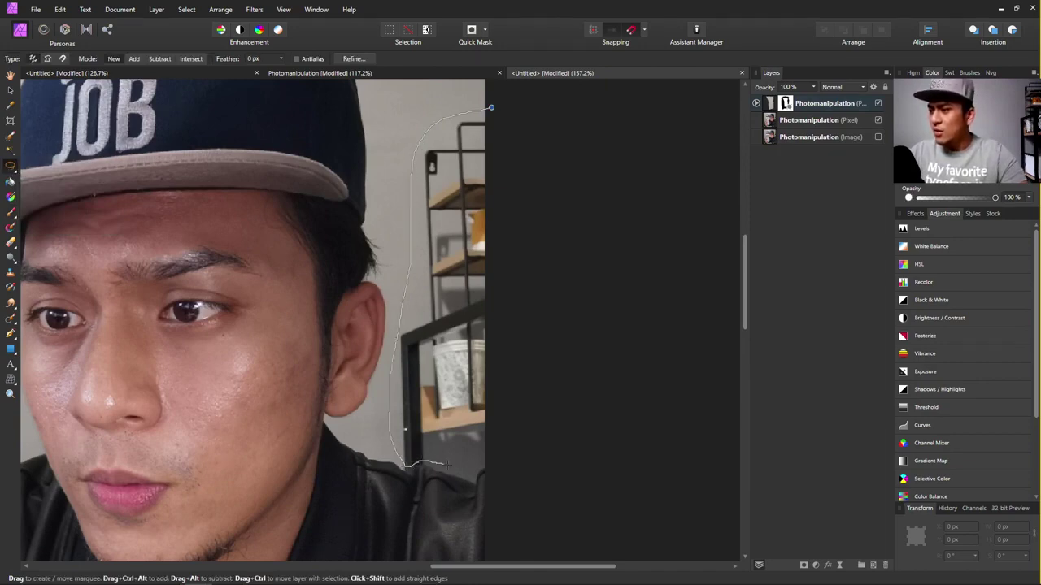
mouse_move(526, 444)
left_mouse_down()
mouse_move(528, 98)
mouse_move(491, 106)
left_mouse_up()
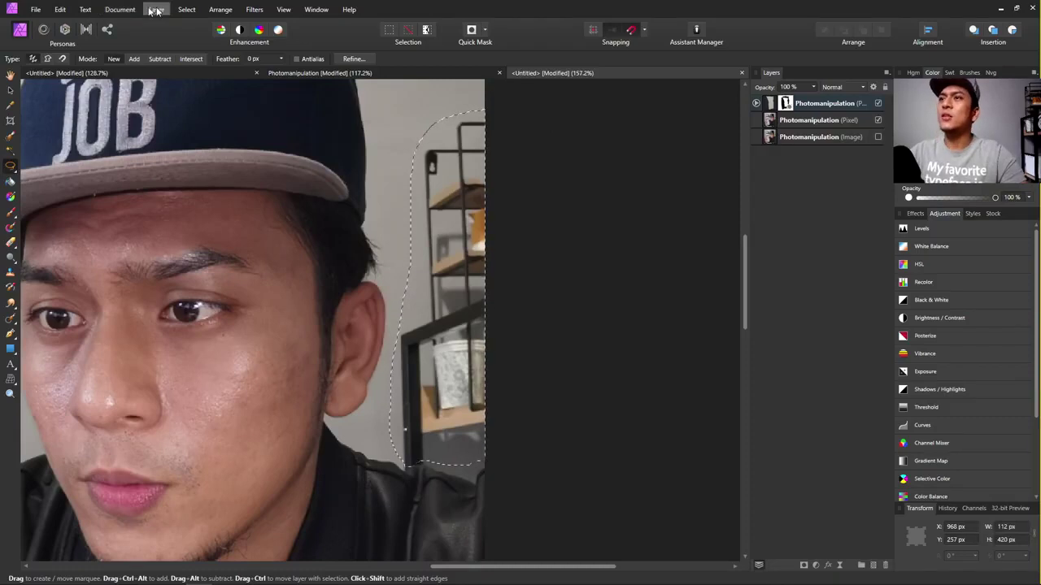
Inpaint the selected shelf area on the Photomanipulation pixel layer and deselect it.
left_click(61, 10)
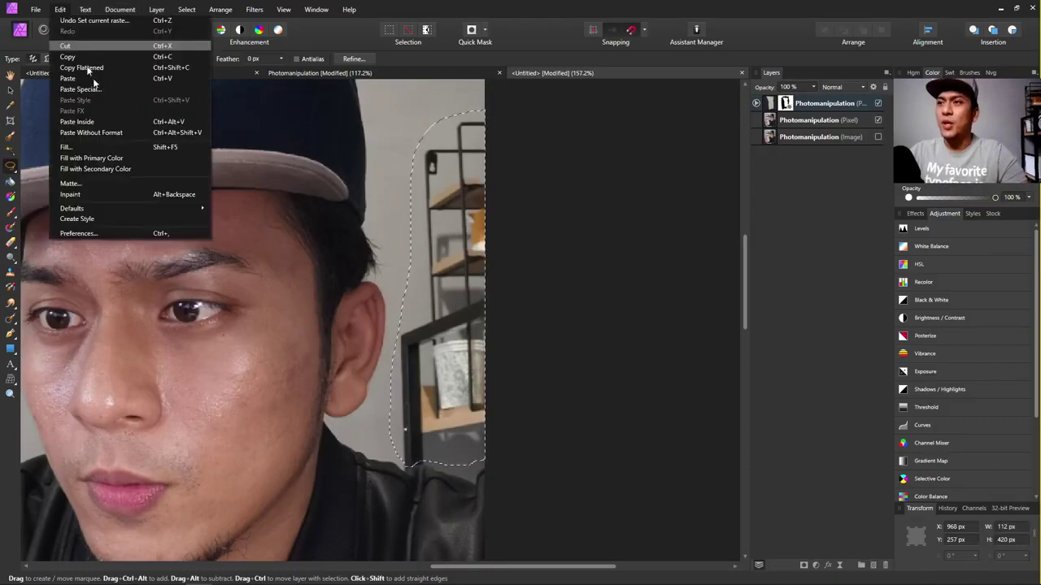
left_click(90, 196)
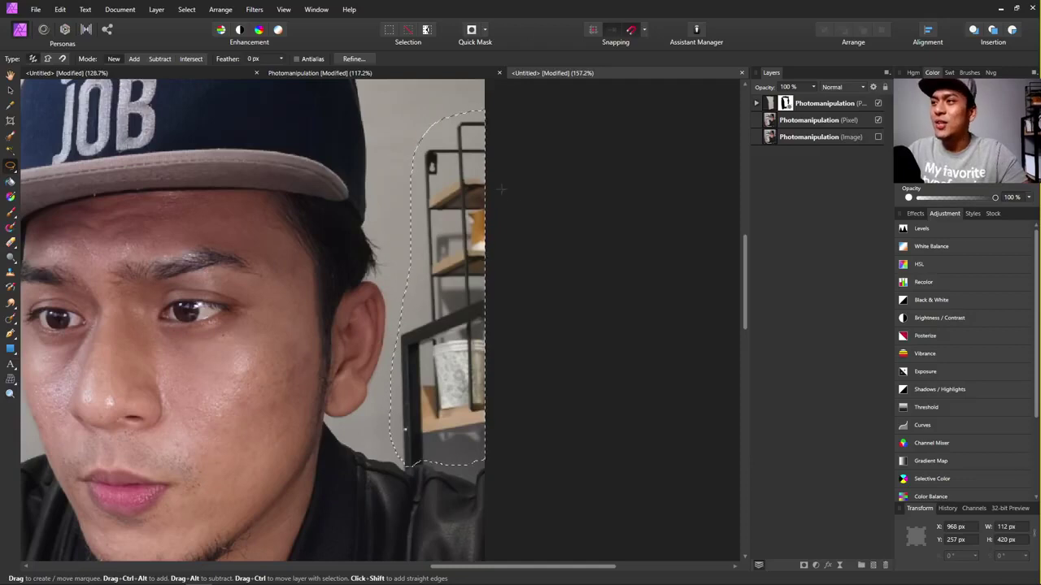
left_click(819, 122)
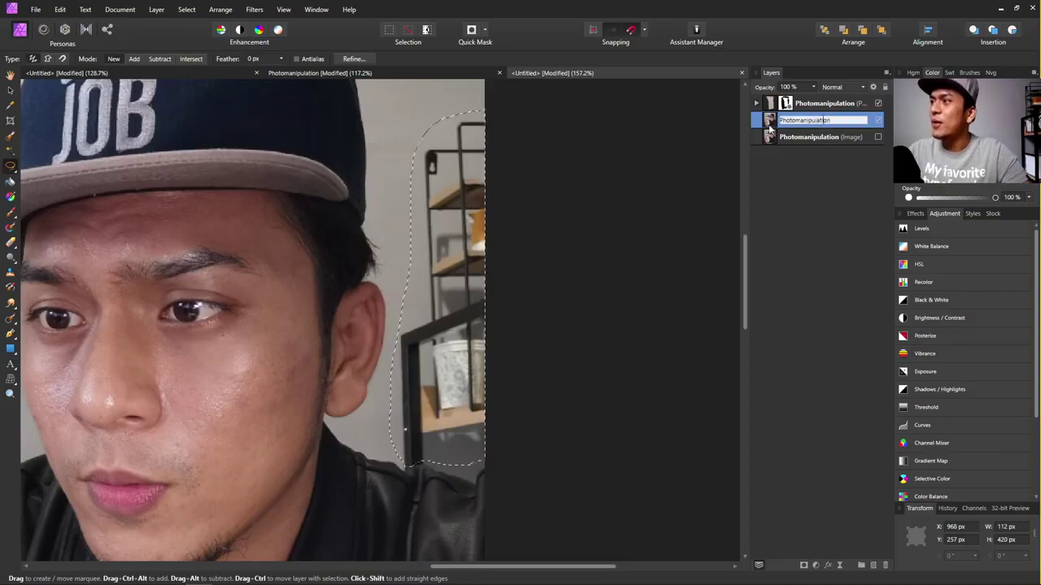
left_click(60, 9)
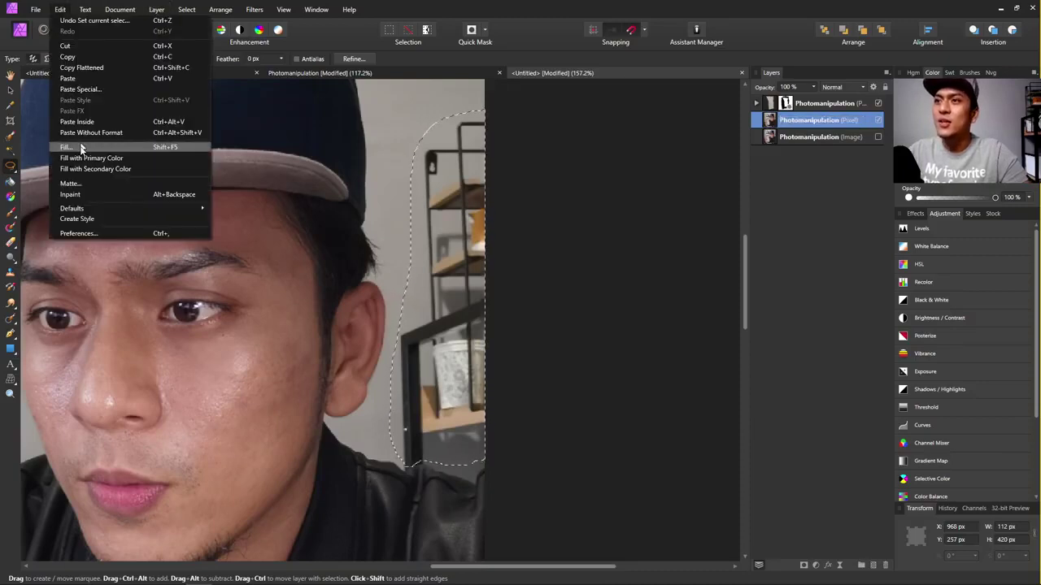
left_click(86, 197)
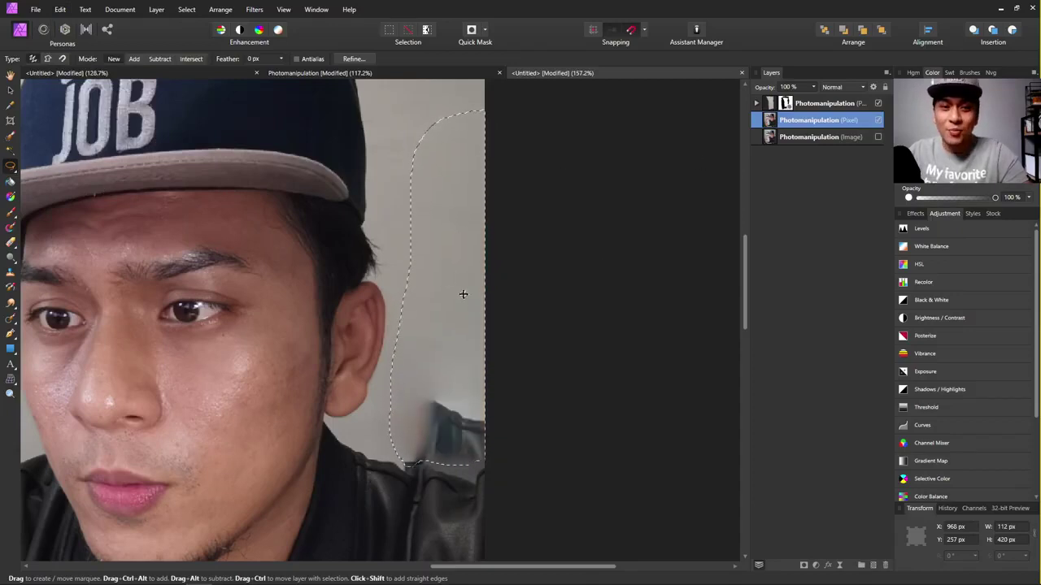
scroll(463, 295, "up", 2)
scroll(455, 301, "down", 3)
scroll(450, 359, "up", 4)
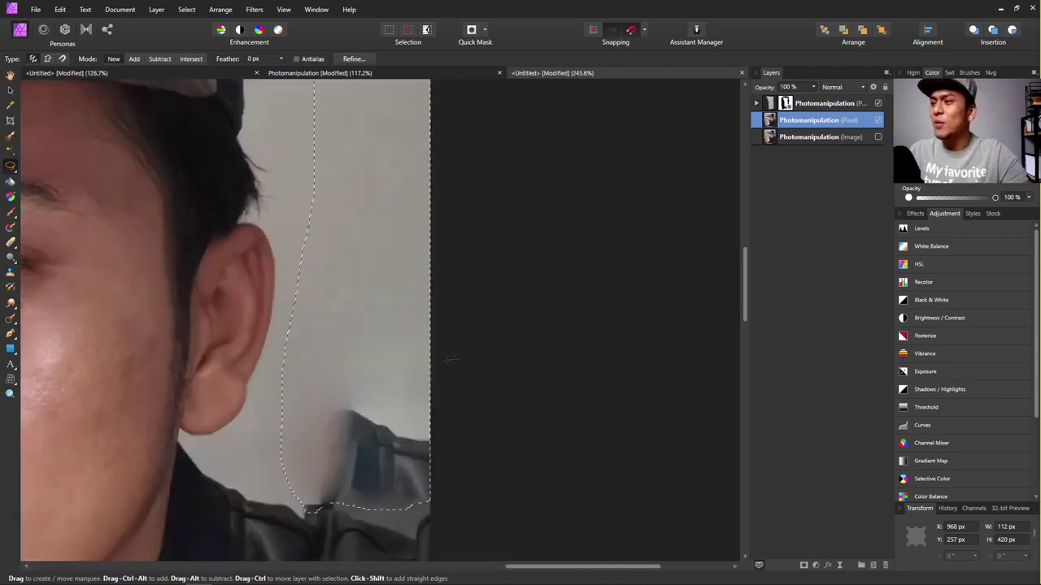
scroll(450, 359, "down", 2)
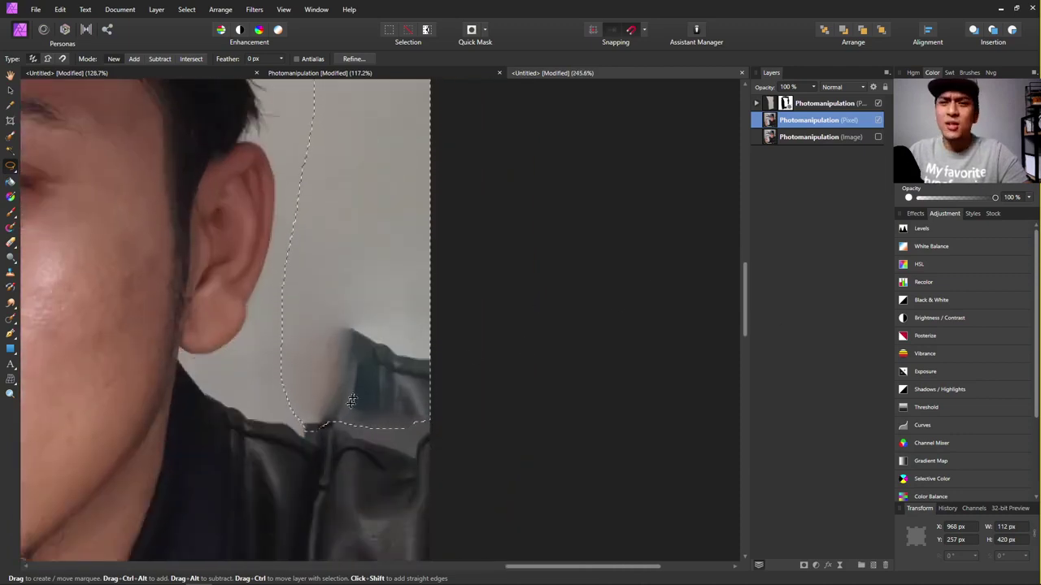
scroll(362, 382, "down", 2)
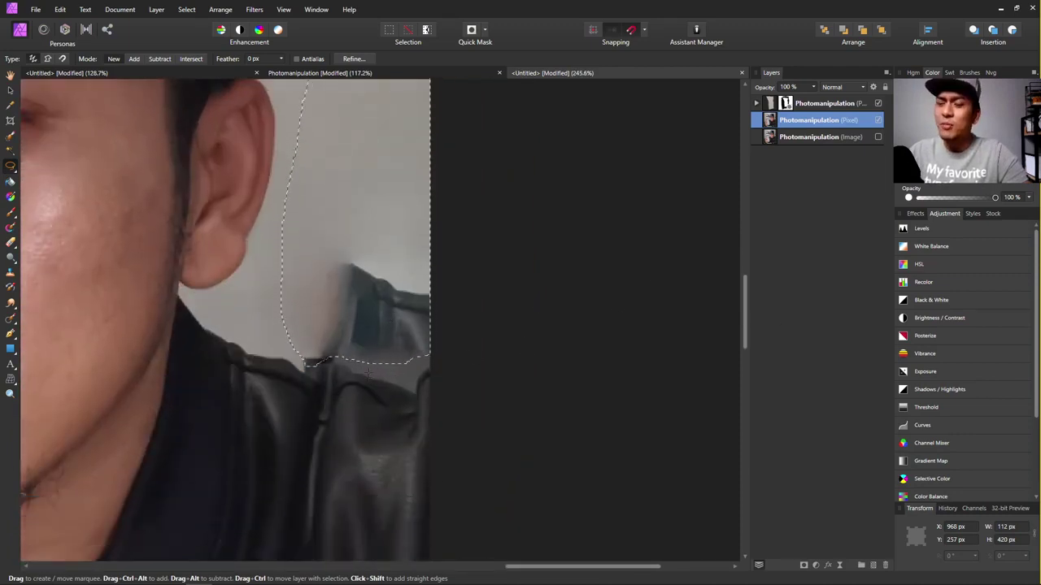
key("ctrl+d")
Heal the false jacket fragment above the shoulder with clean wall, using the Healing Brush at about 60 px.
scroll(374, 372, "up", 2)
scroll(395, 372, "down", 3)
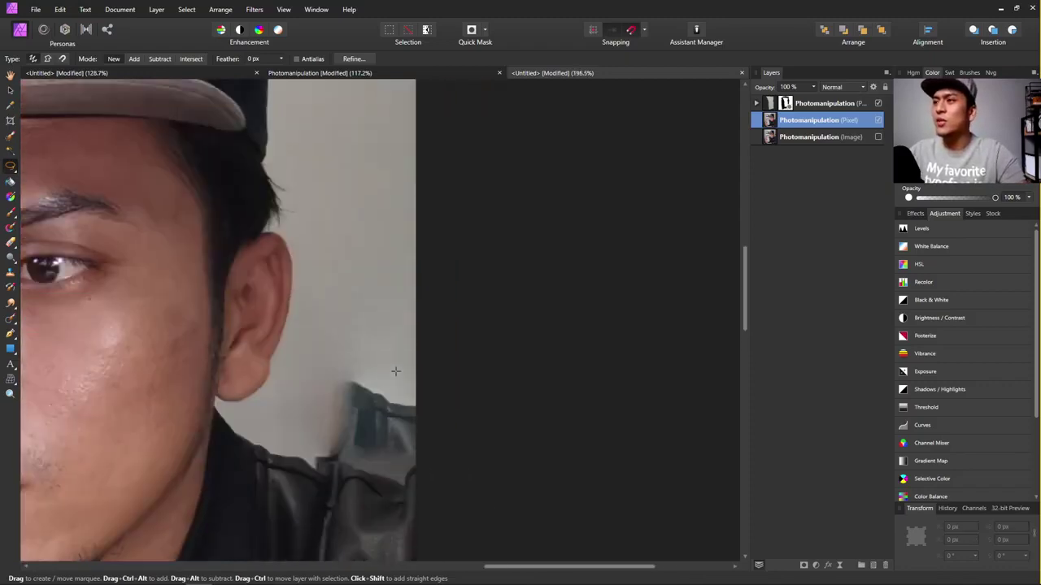
scroll(384, 339, "down", 1)
scroll(389, 350, "up", 3)
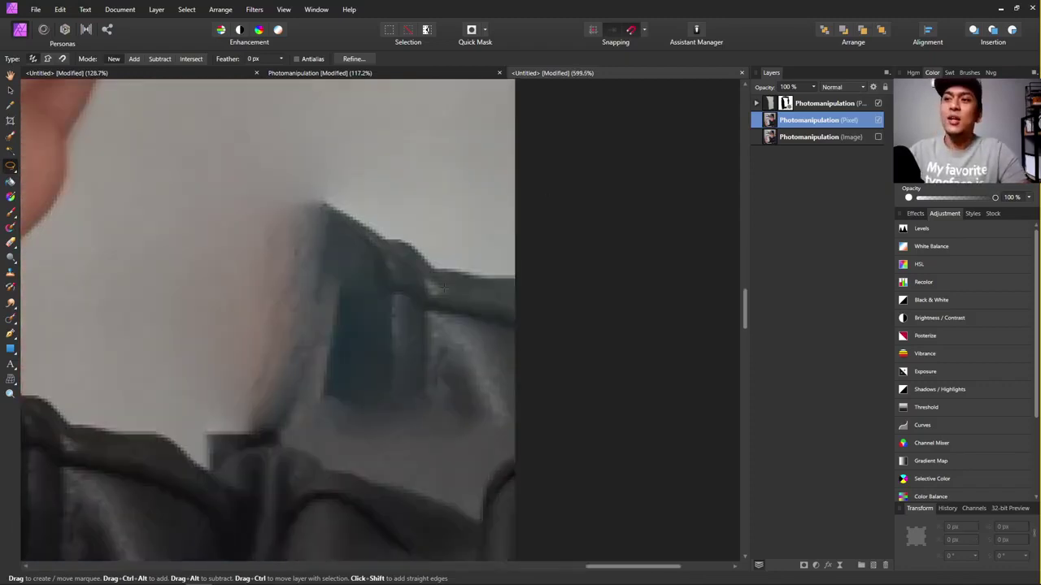
scroll(335, 278, "down", 2)
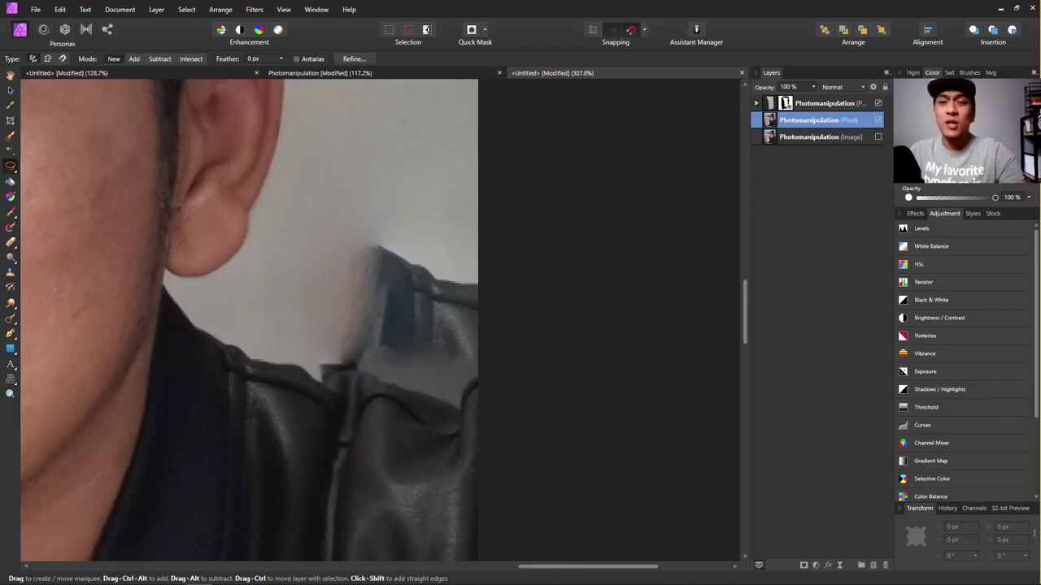
scroll(289, 244, "up", 2)
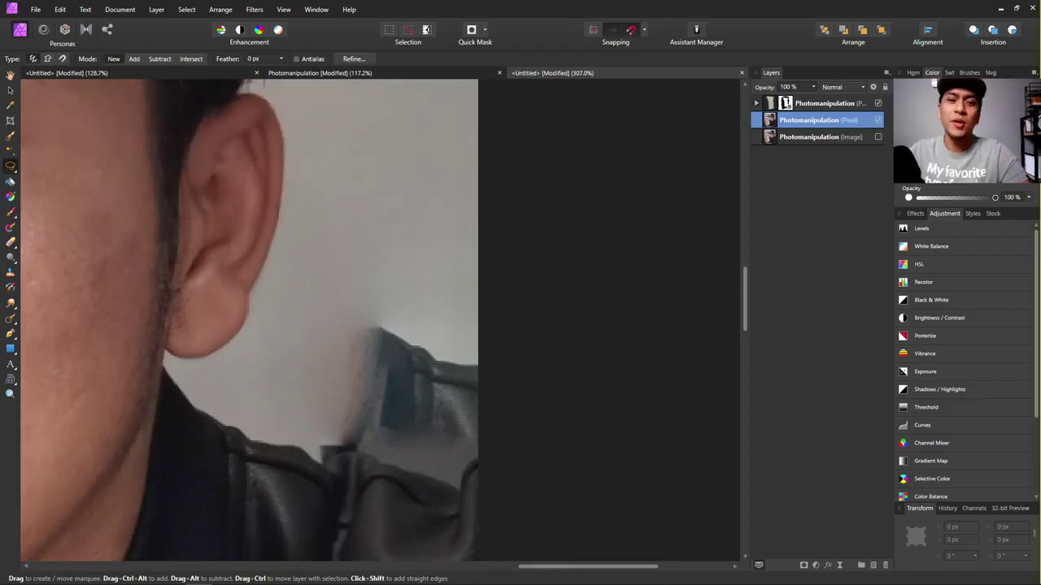
left_click(13, 319)
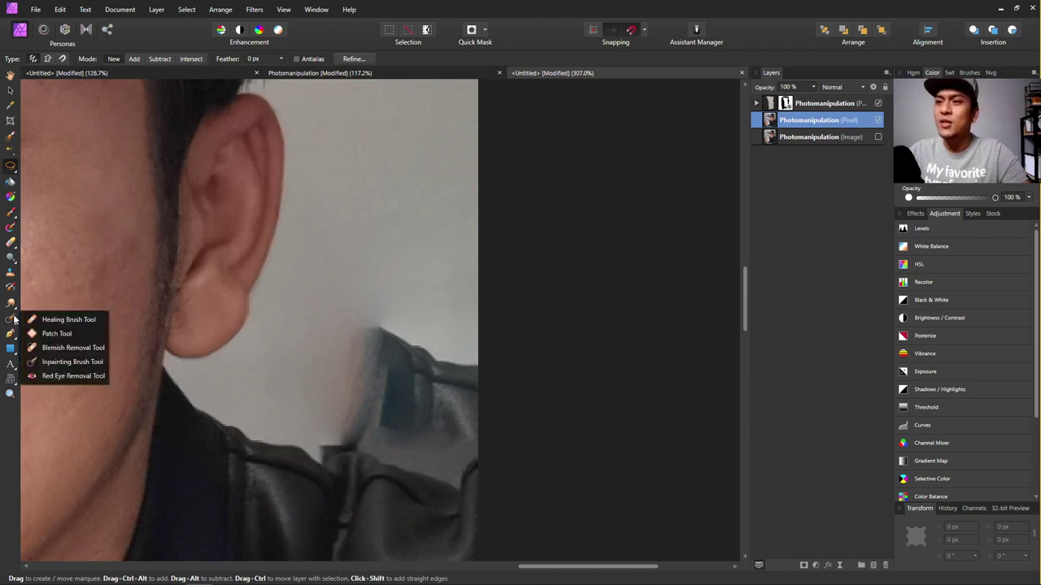
left_click(40, 320)
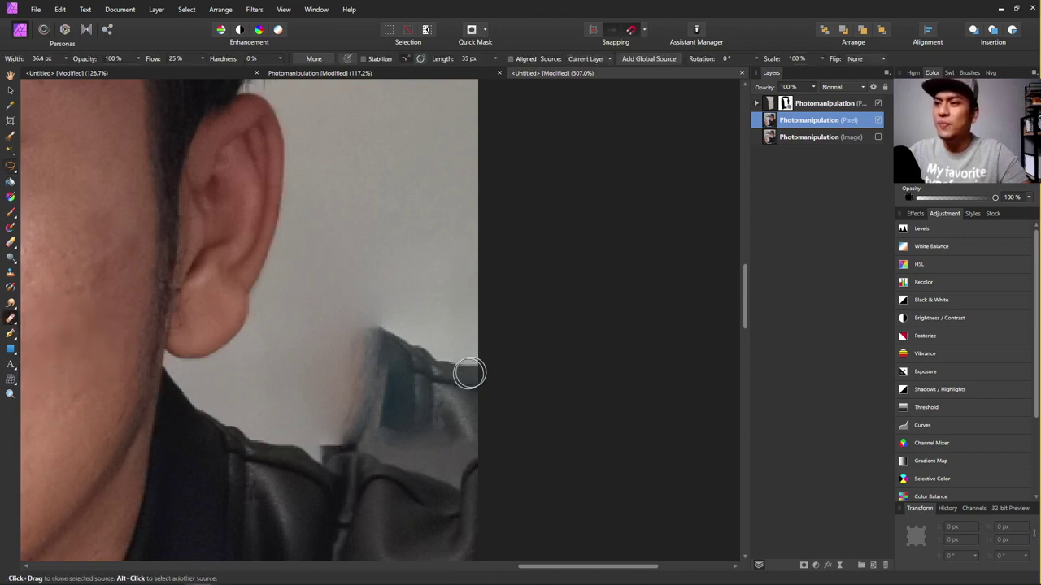
scroll(408, 296, "up", 2)
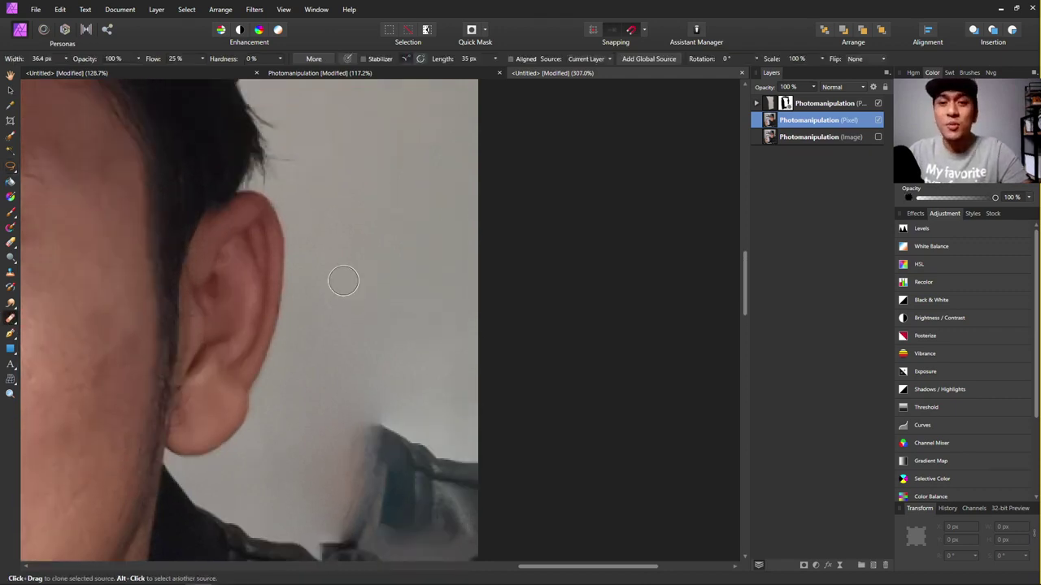
key("bracketright")
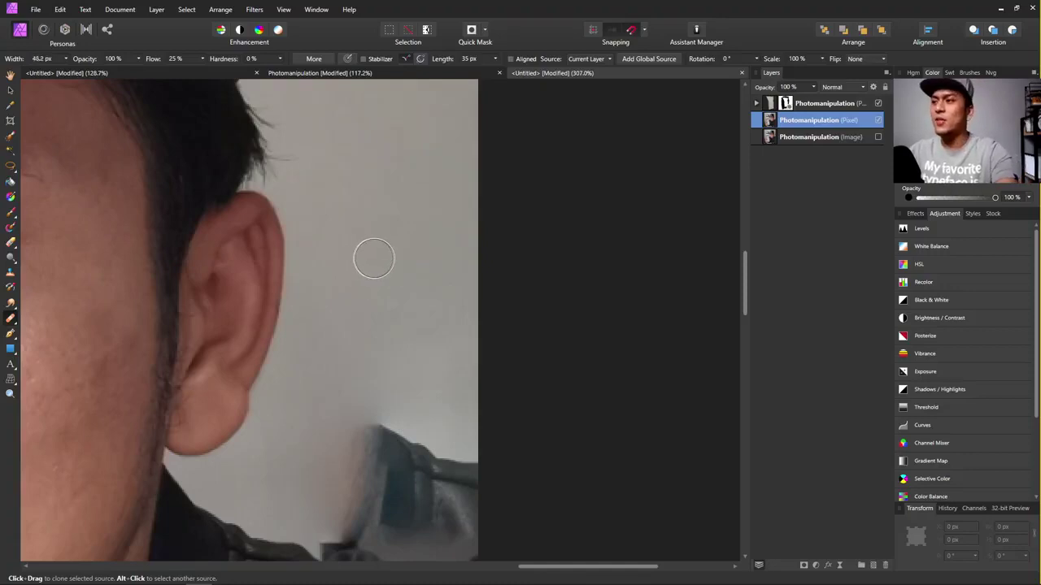
key("bracketright")
key("bracketright")
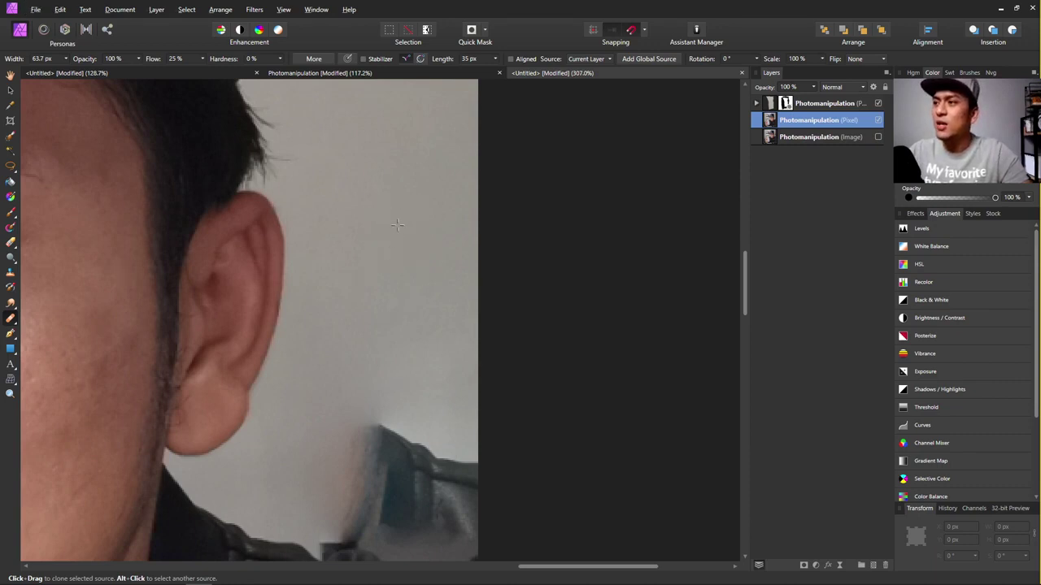
scroll(398, 225, "down", 2)
mouse_move(406, 314)
left_mouse_down()
mouse_move(349, 356)
mouse_move(472, 404)
mouse_move(434, 386)
mouse_move(434, 366)
mouse_move(481, 412)
mouse_move(379, 420)
mouse_move(420, 451)
mouse_move(469, 423)
mouse_move(428, 368)
left_mouse_up()
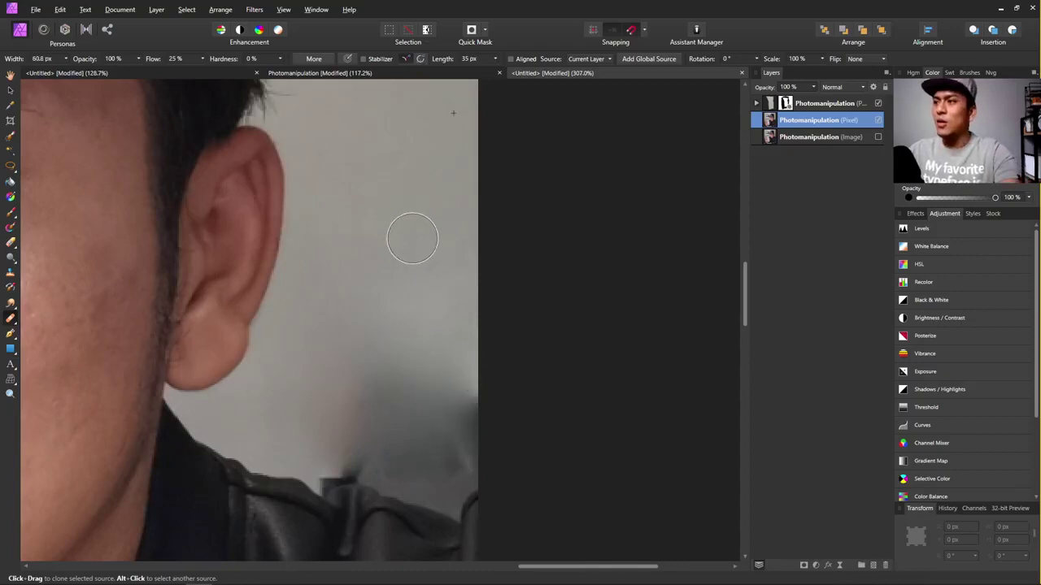
Reduce the Healing Brush to 37.4 px and heal the dark smudge on the wall along the shoulder's upper edge.
key("bracketleft")
key("bracketleft")
key("bracketleft")
key("bracketleft")
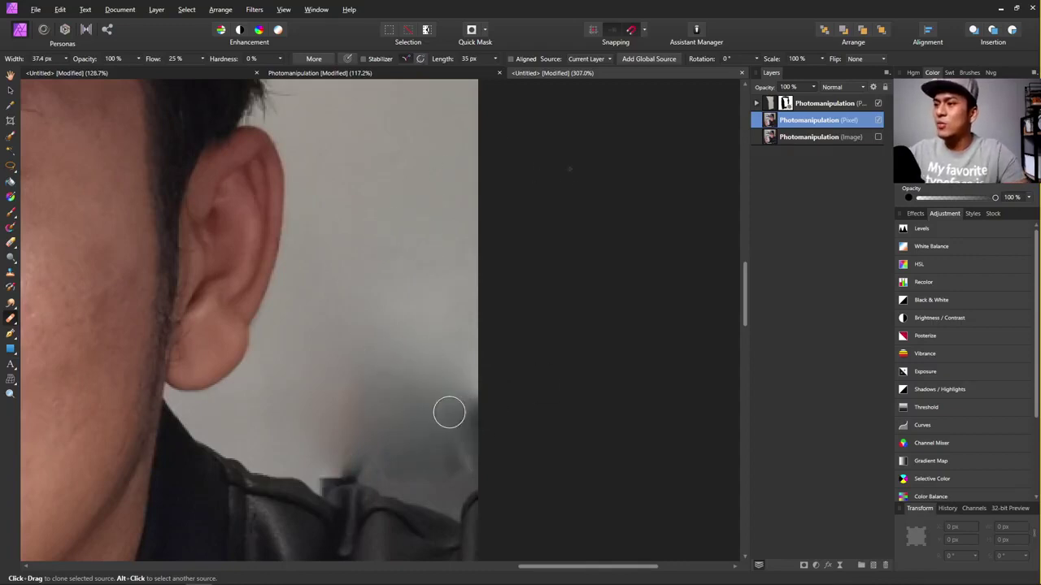
scroll(405, 193, "down", 4)
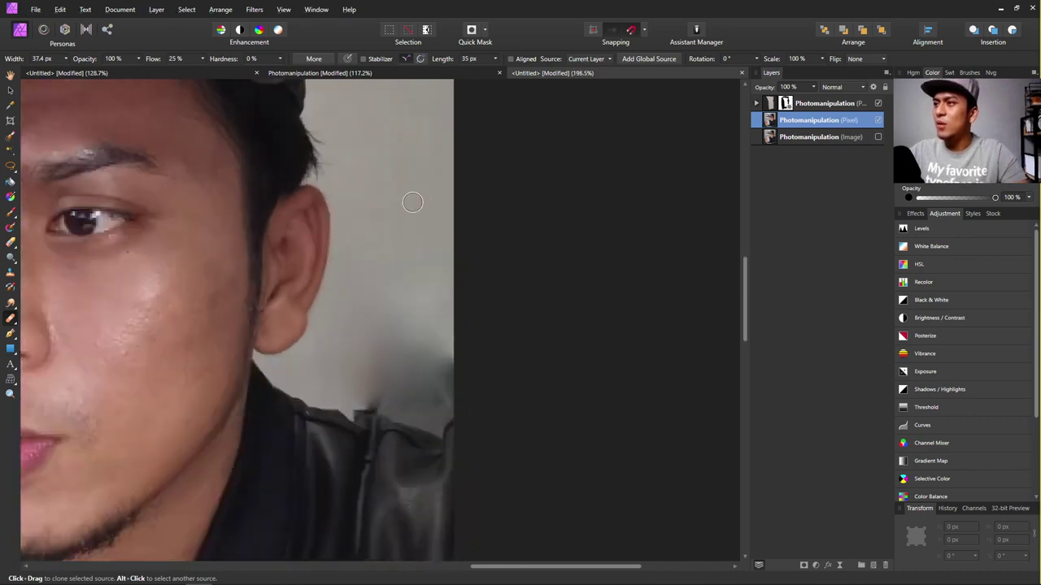
mouse_move(390, 346)
left_mouse_down()
mouse_move(383, 361)
mouse_move(447, 366)
left_mouse_up()
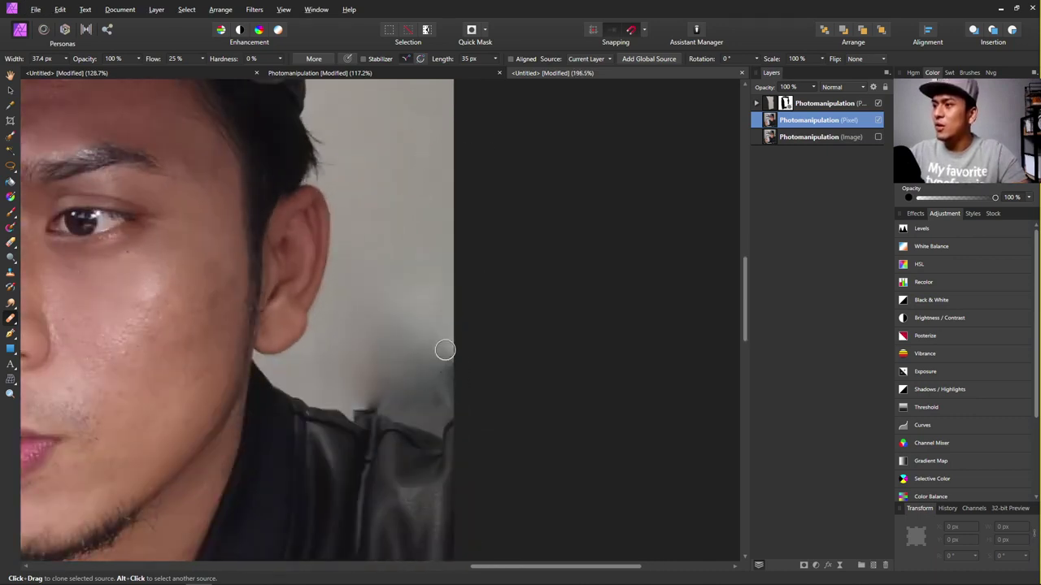
mouse_move(428, 361)
left_mouse_down()
mouse_move(379, 318)
mouse_move(412, 384)
mouse_move(463, 353)
mouse_move(440, 387)
mouse_move(446, 343)
mouse_move(451, 379)
left_mouse_up()
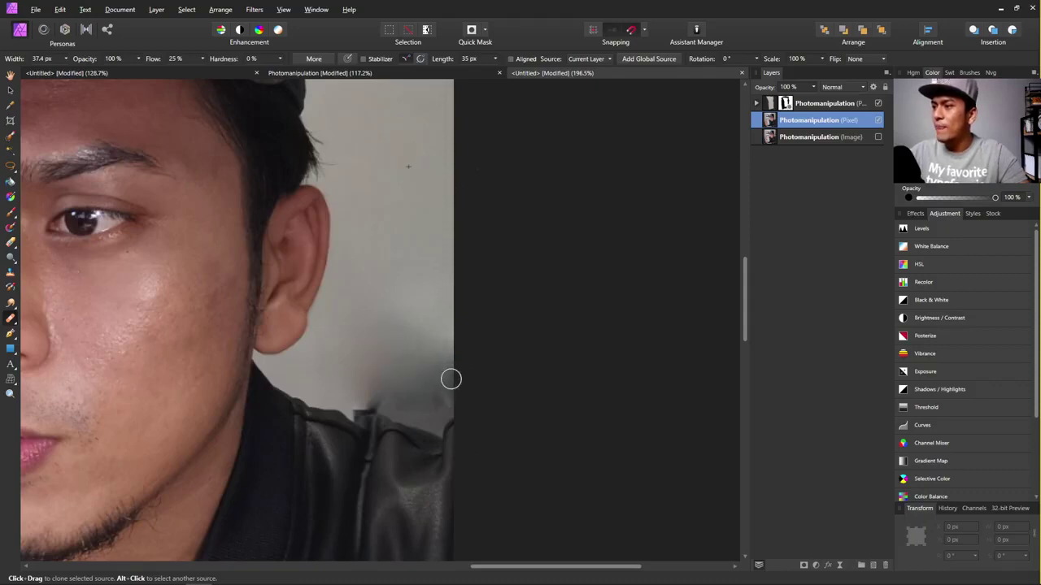
mouse_move(362, 396)
left_mouse_down()
mouse_move(395, 398)
mouse_move(359, 405)
mouse_move(418, 358)
left_mouse_up()
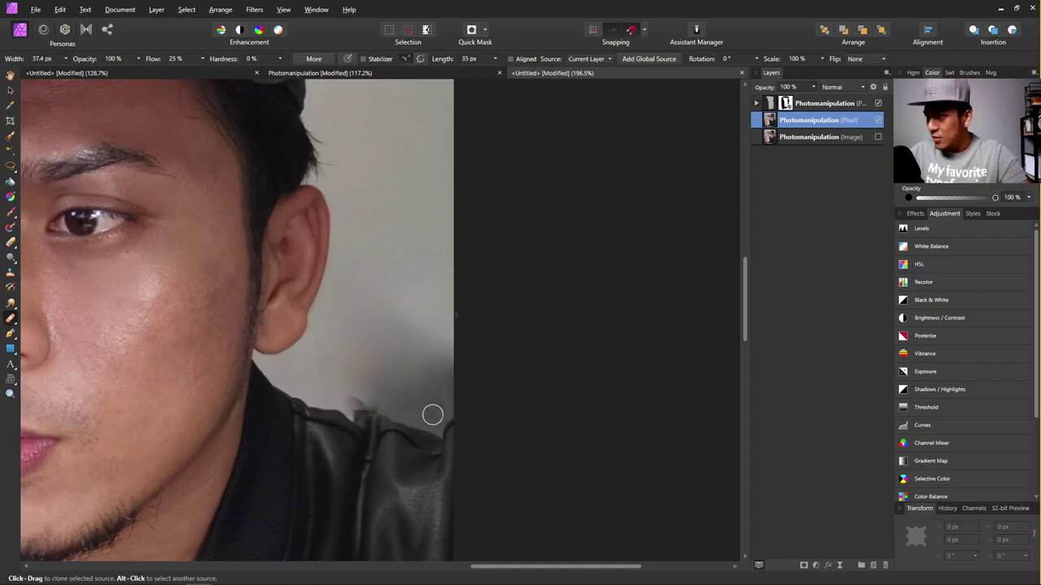
scroll(414, 353, "down", 4)
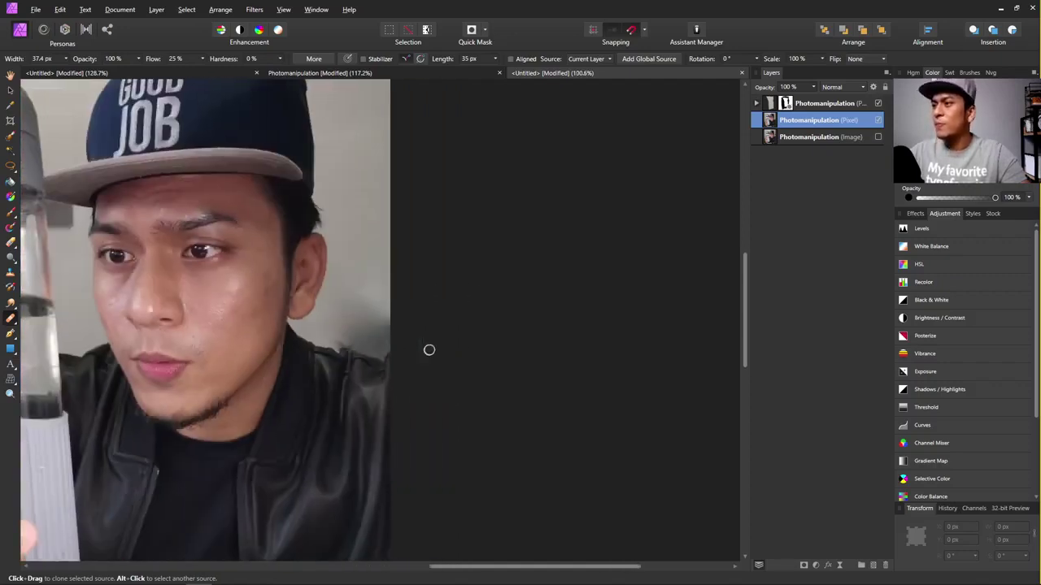
Try to patch the dark wall area above the shoulder with the Patch Tool, sampling clean wall beside the hair.
scroll(279, 271, "up", 5)
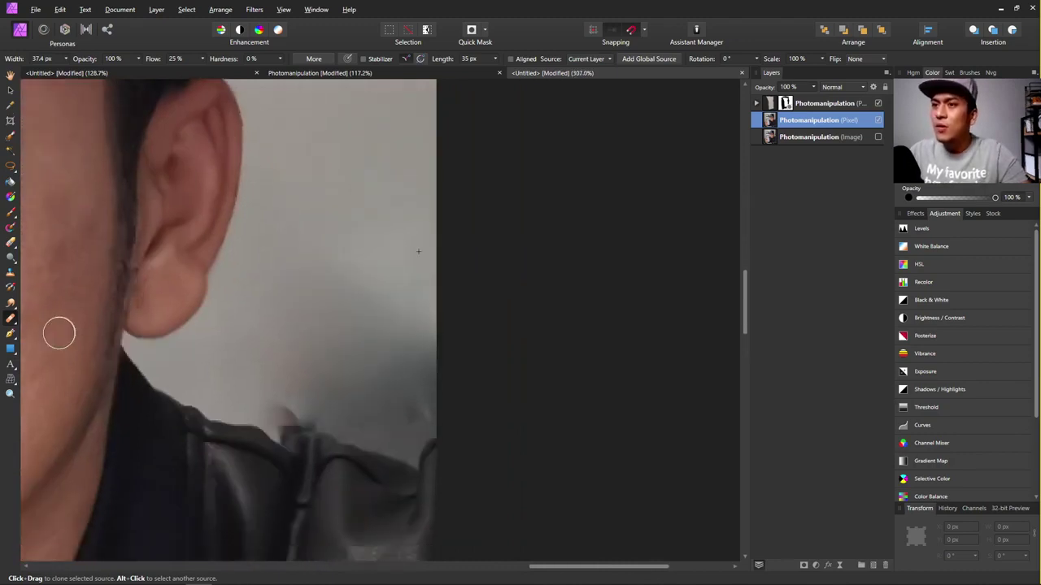
left_click(15, 321)
left_click(46, 320)
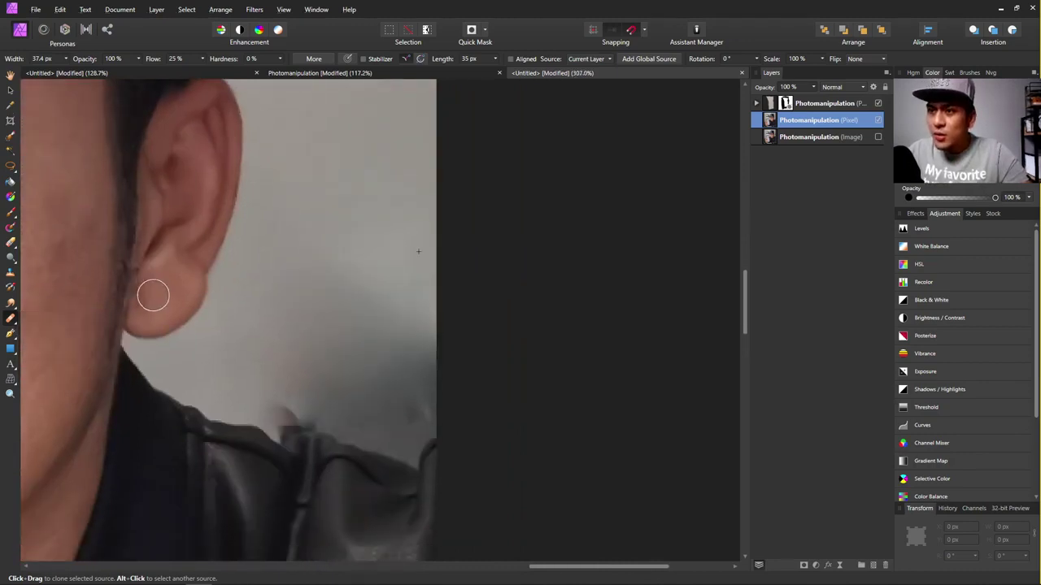
left_click(20, 321)
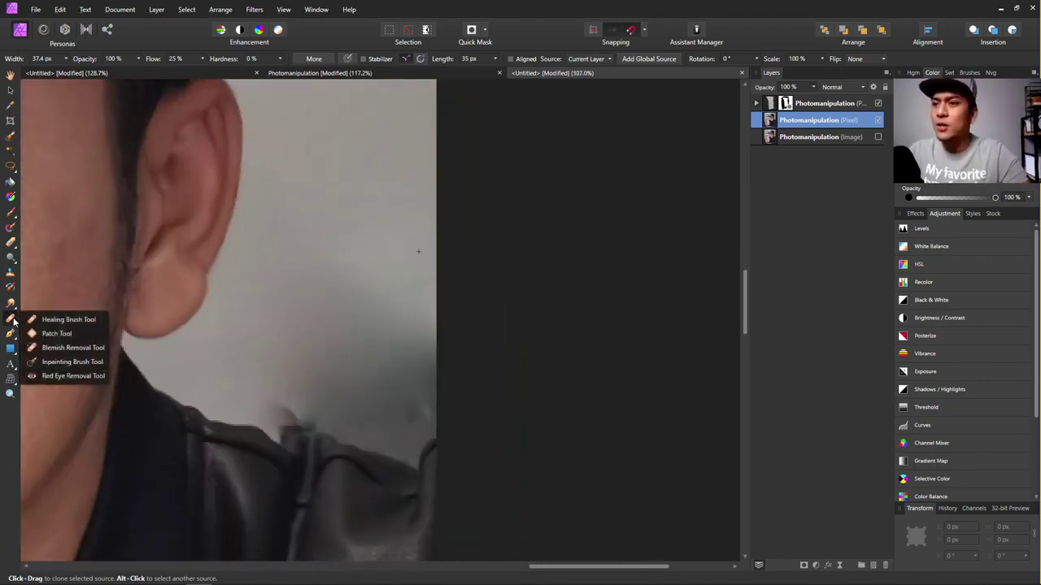
left_click(54, 334)
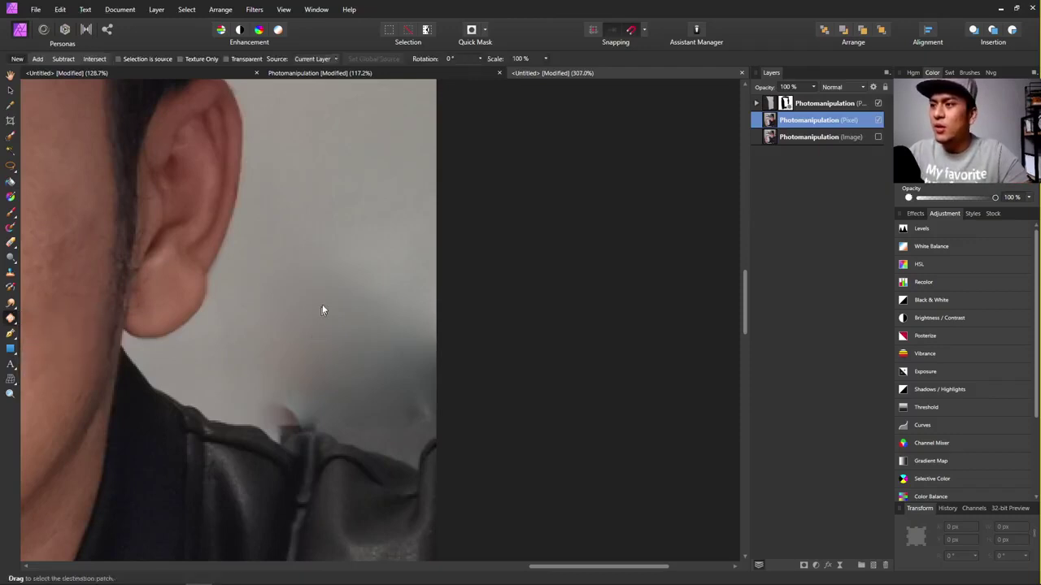
mouse_move(269, 367)
left_mouse_down()
mouse_move(261, 413)
mouse_move(388, 445)
mouse_move(421, 441)
mouse_move(444, 417)
mouse_move(463, 359)
mouse_move(461, 312)
mouse_move(445, 291)
left_mouse_up()
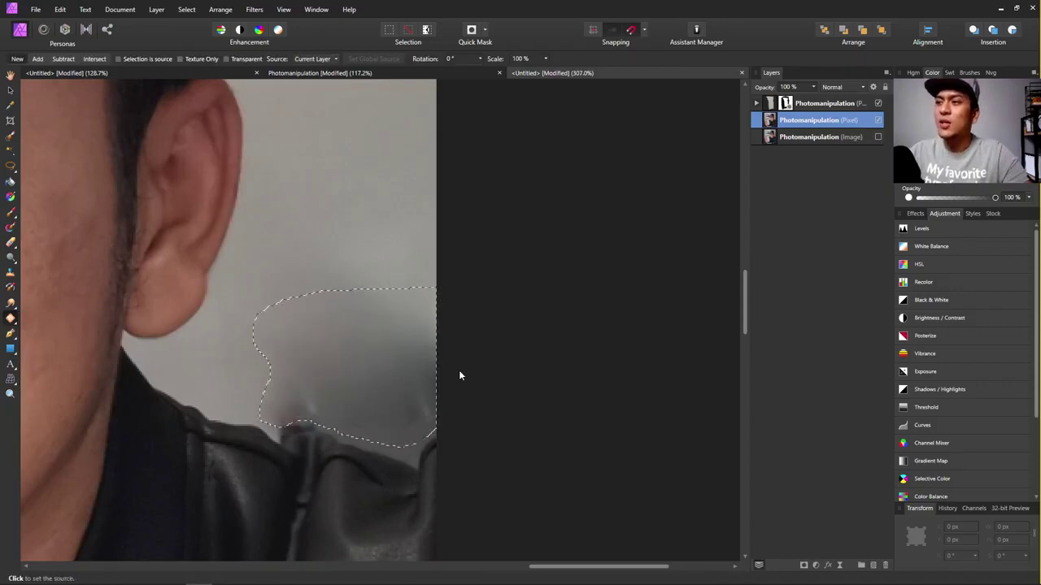
scroll(349, 135, "up", 3)
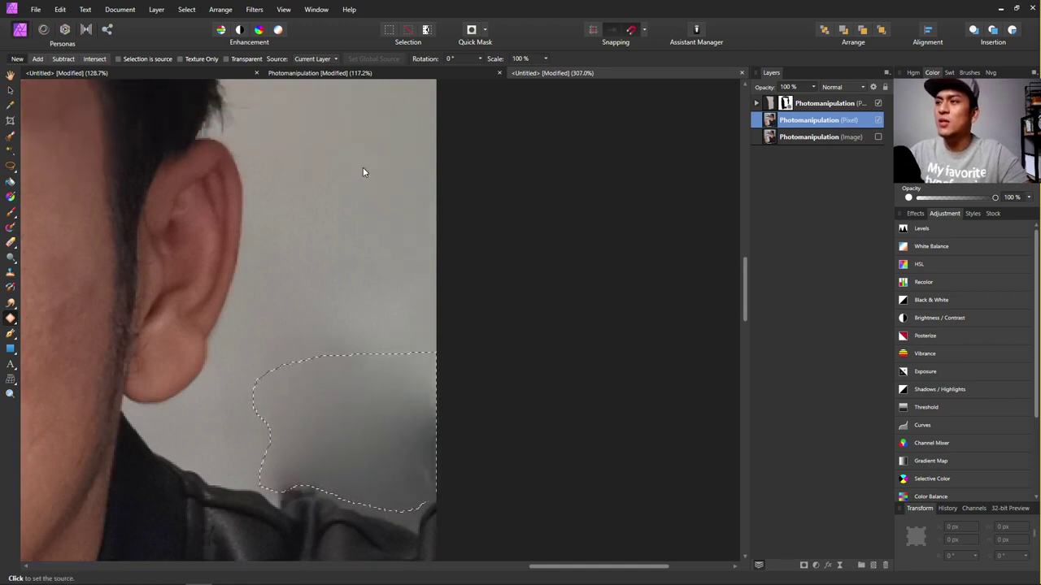
scroll(328, 93, "up", 2)
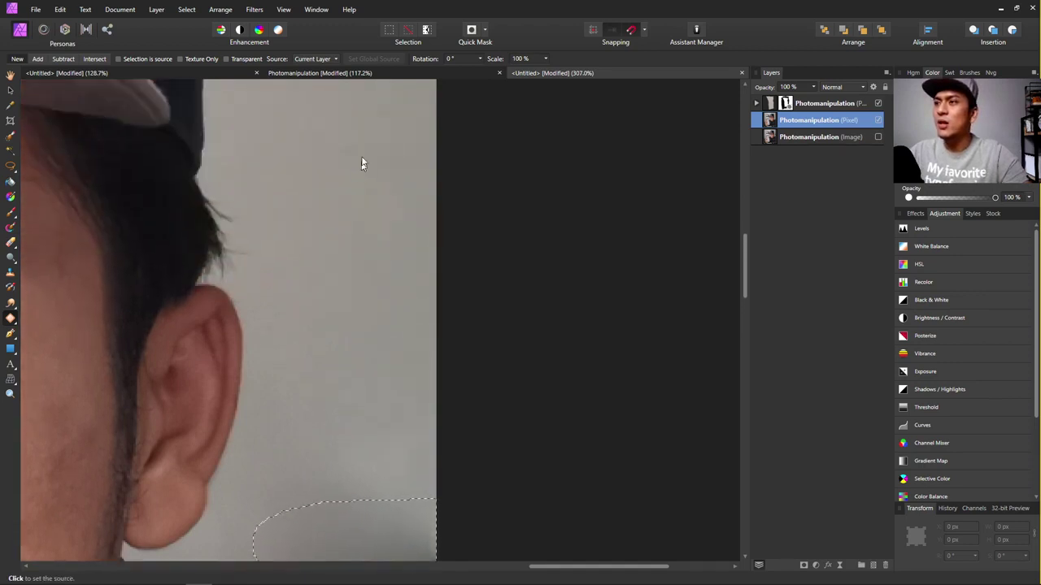
left_click(374, 239)
scroll(374, 239, "down", 3)
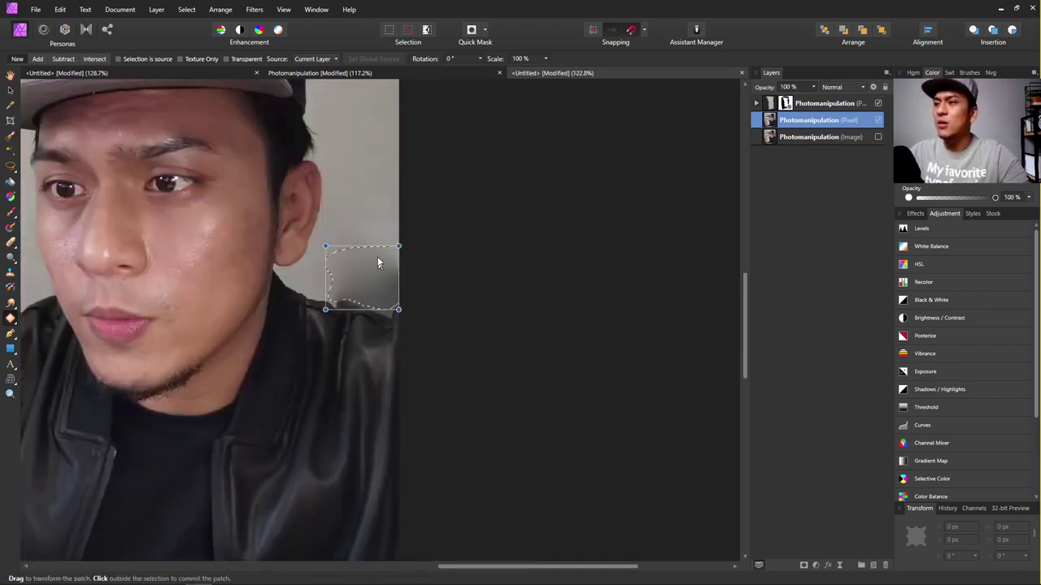
left_click(386, 199)
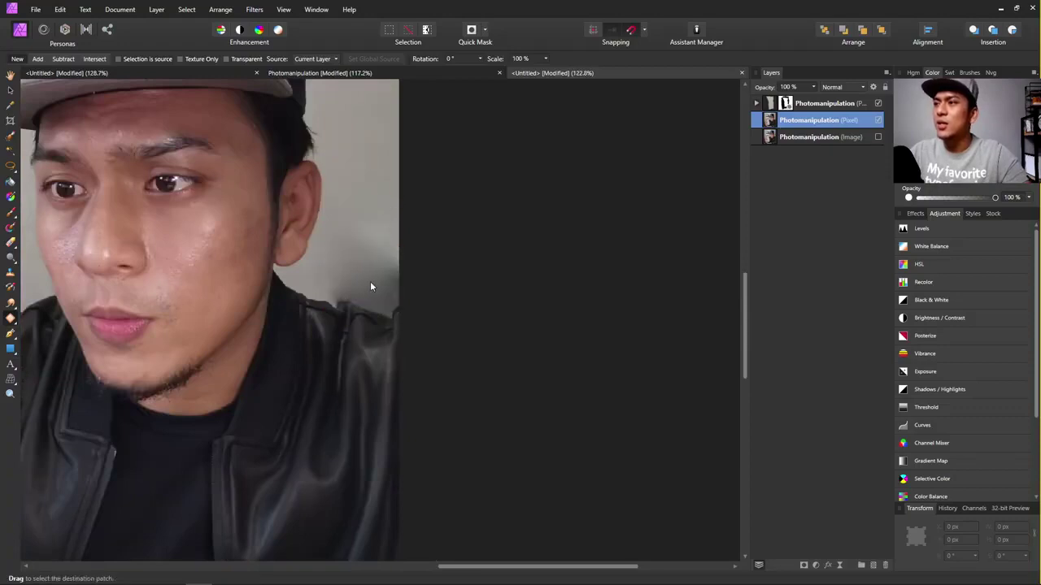
Try to patch the remaining dark spot at the photo's edge above the shoulder, sampling clean wall beside the cap.
left_click_drag(371, 226, 355, 254)
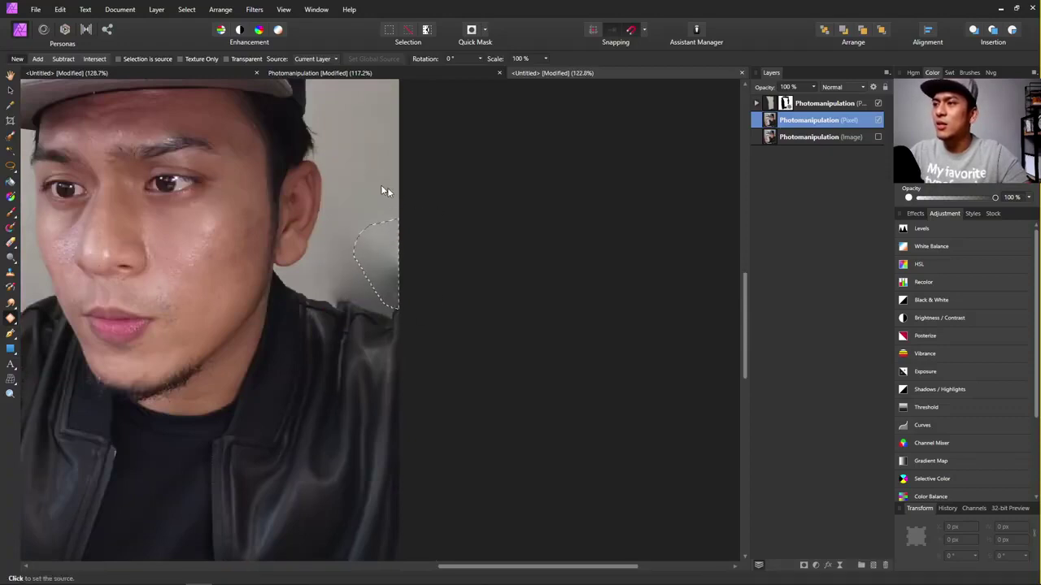
scroll(378, 119, "up", 2)
scroll(365, 100, "up", 2)
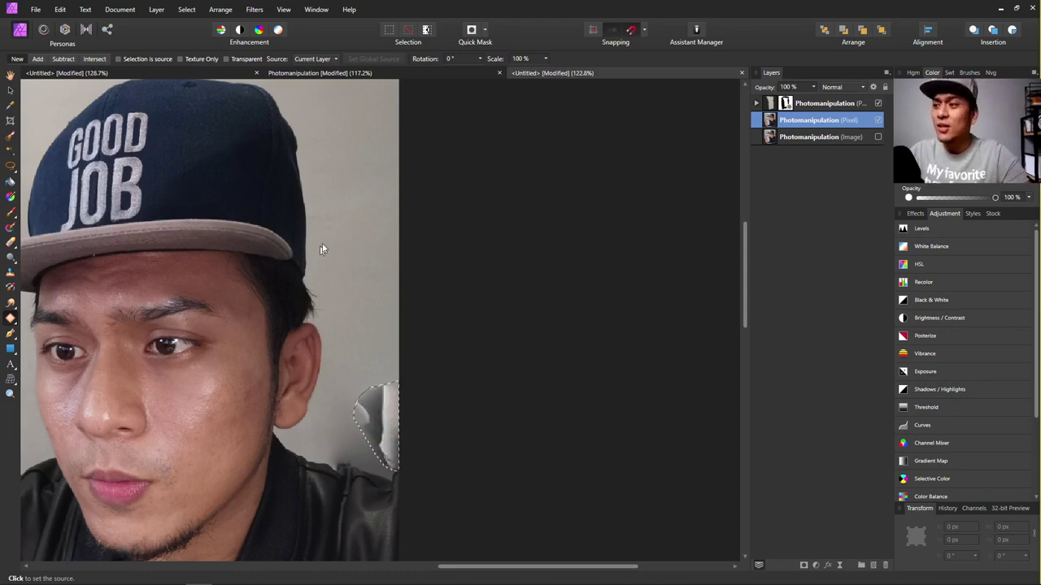
left_click(360, 157)
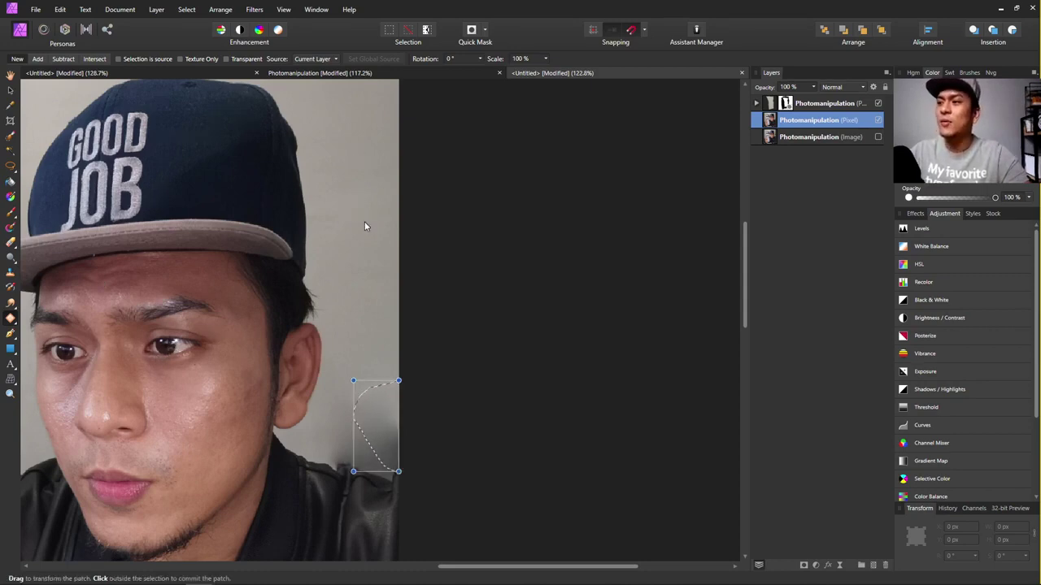
left_click(370, 349)
scroll(388, 391, "down", 5)
scroll(420, 450, "up", 5)
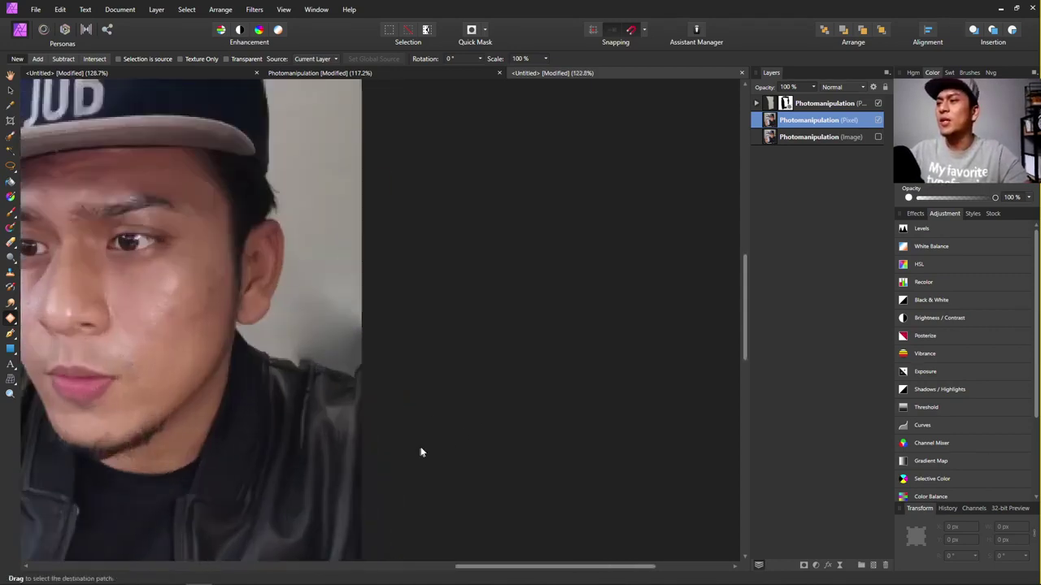
Sample the light grey of the wall near the dark smudge with the Color Picker Tool.
scroll(334, 375, "up", 3)
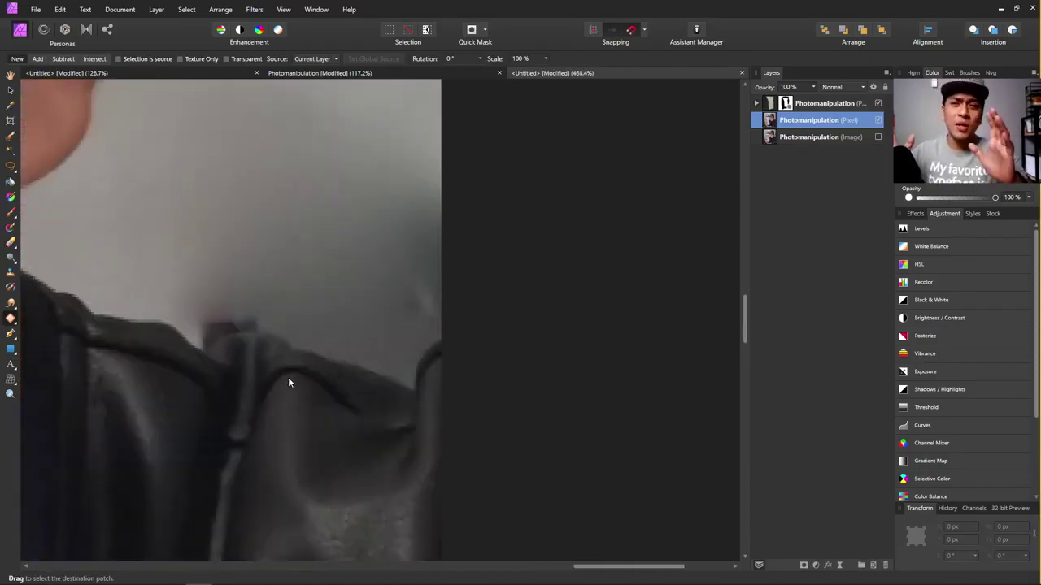
scroll(244, 358, "up", 1)
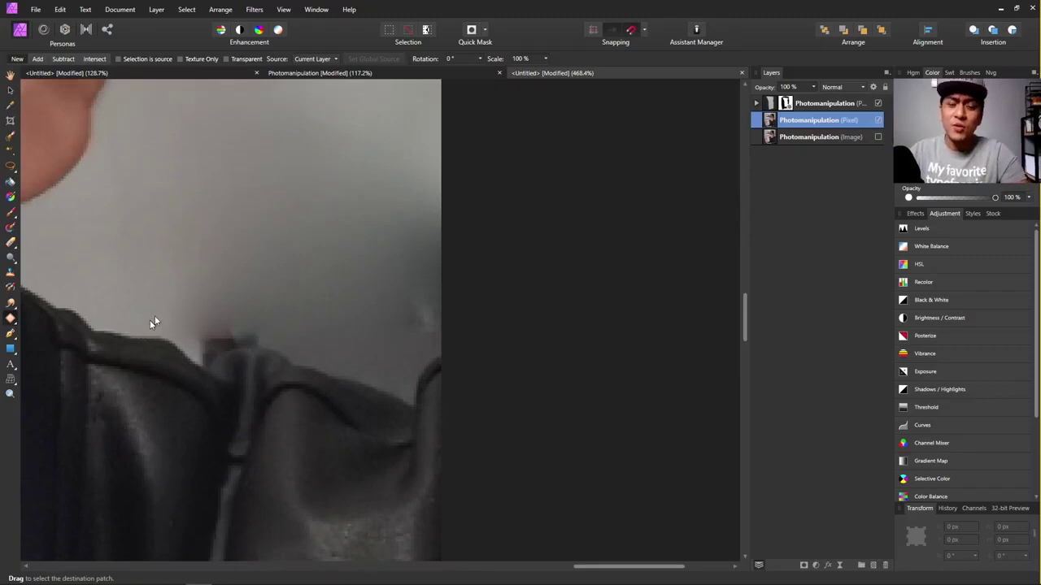
scroll(240, 309, "down", 2)
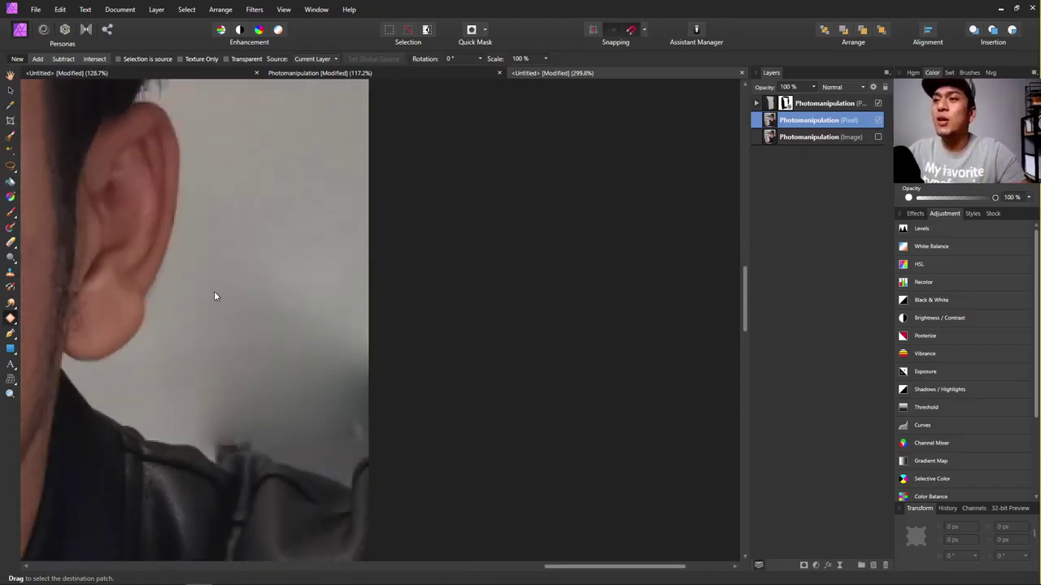
left_click(10, 227)
key("i")
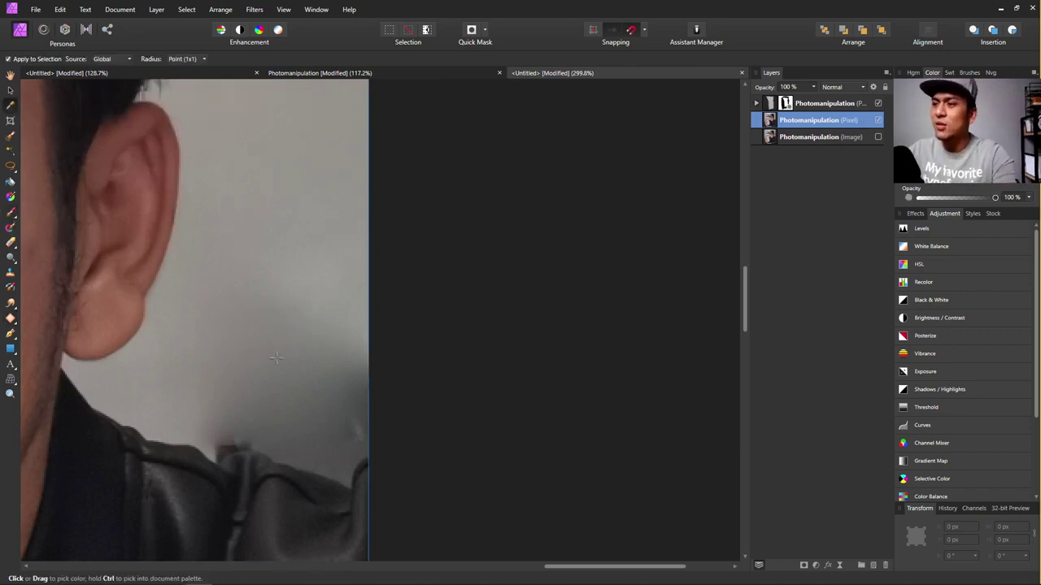
left_click(10, 182)
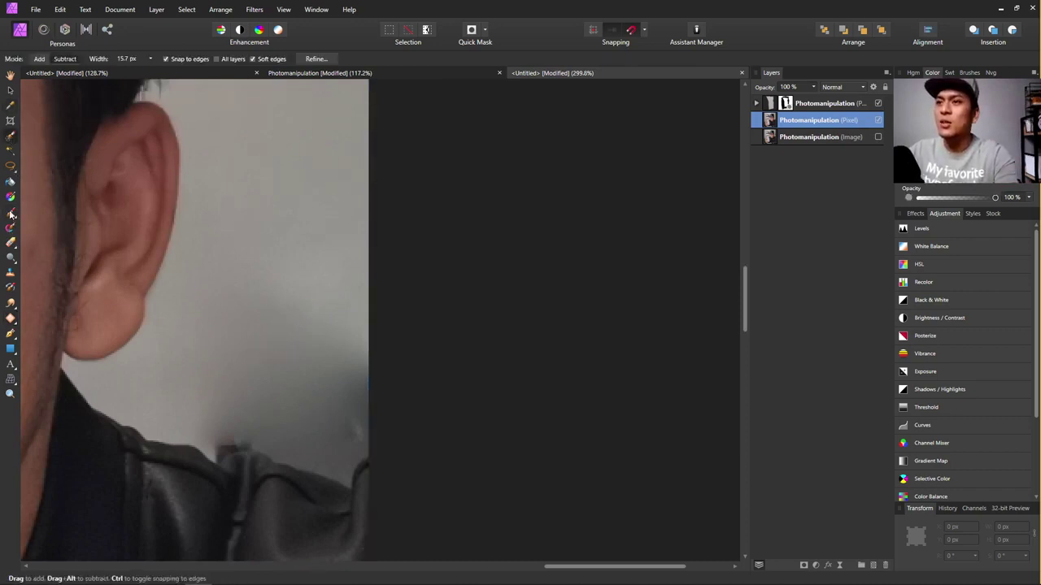
left_click(10, 213)
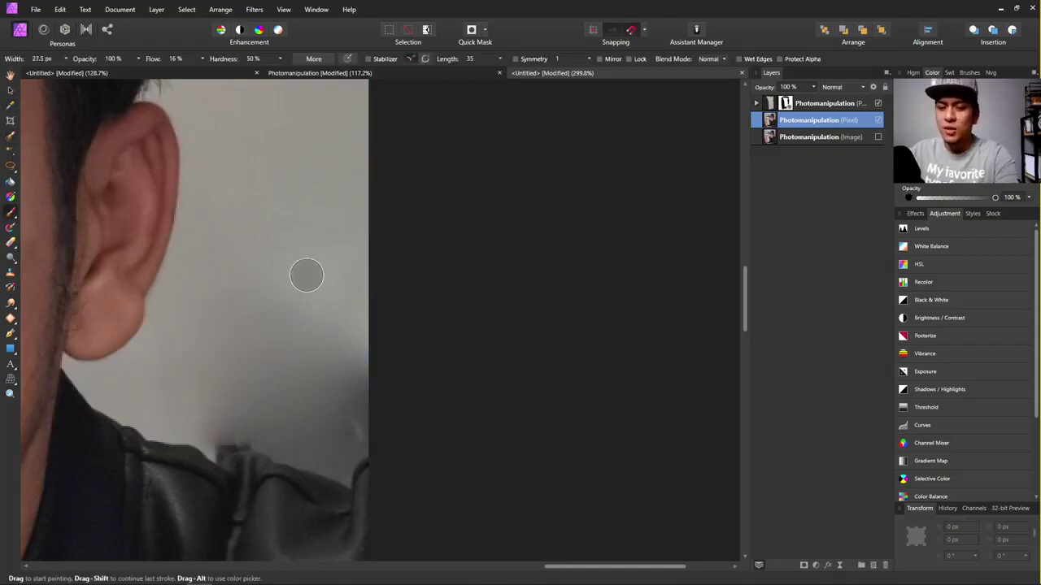
key("i")
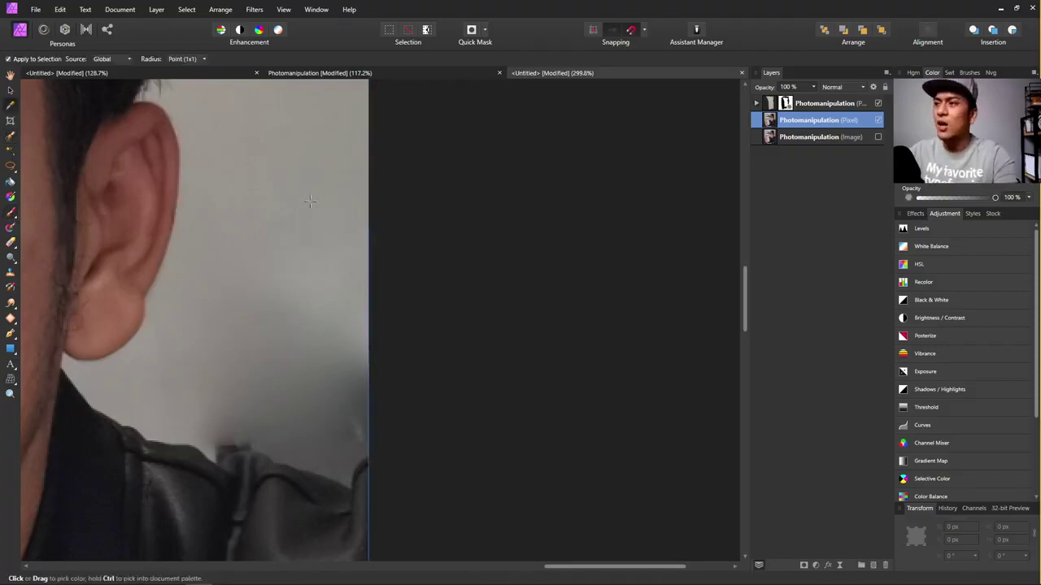
left_click(322, 318)
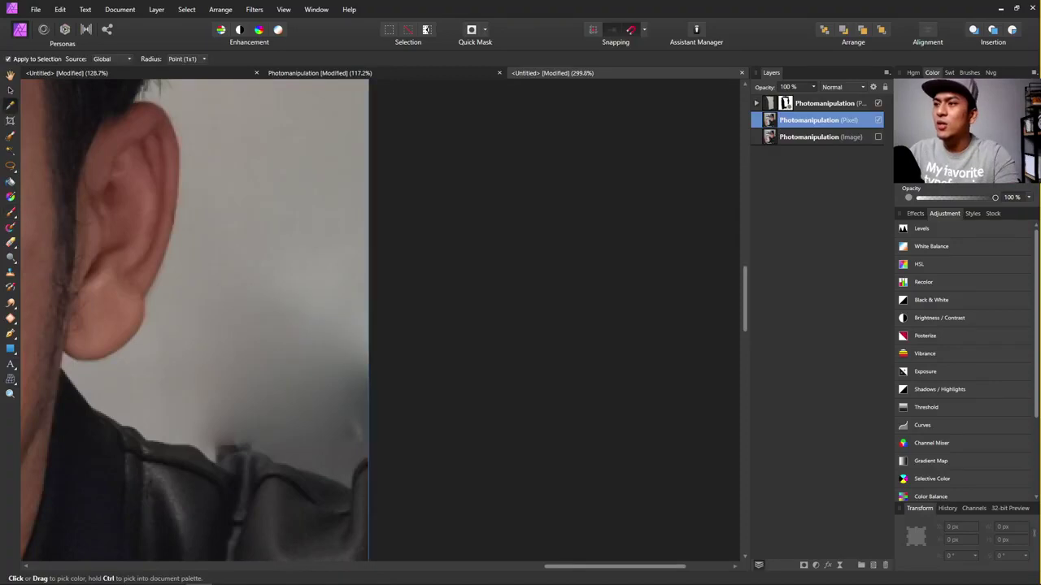
left_click(290, 337)
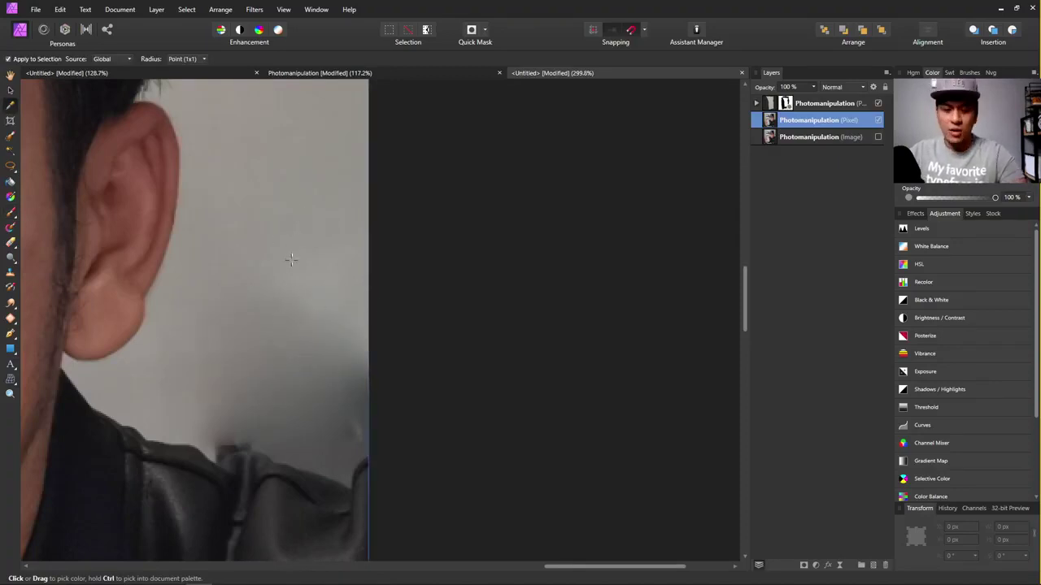
Try a Paint Brush stroke at 36.3 px across the wall beside the earlobe and undo it.
key("b")
left_click_drag(228, 284, 360, 322)
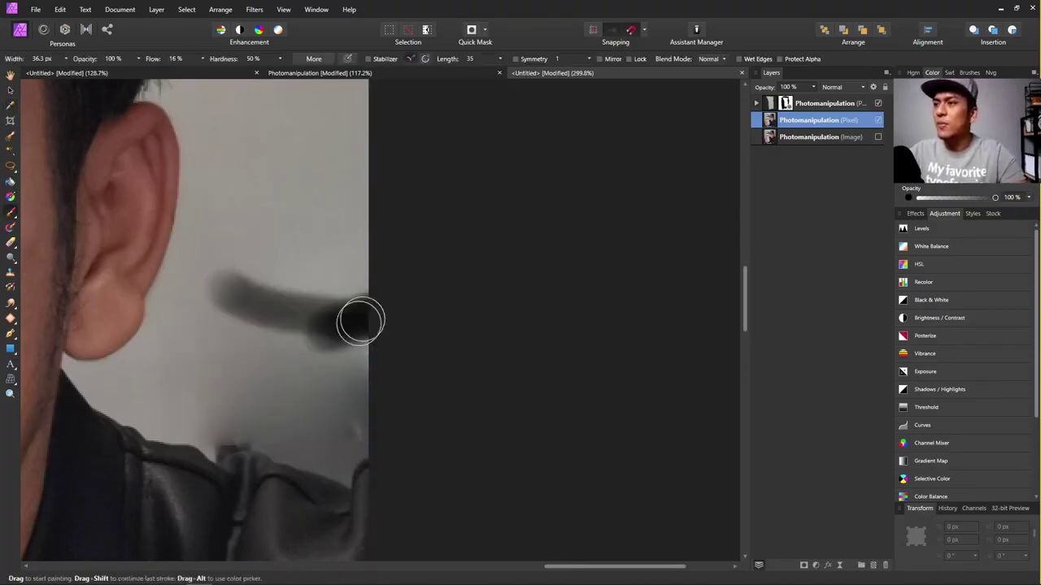
key("ctrl+z")
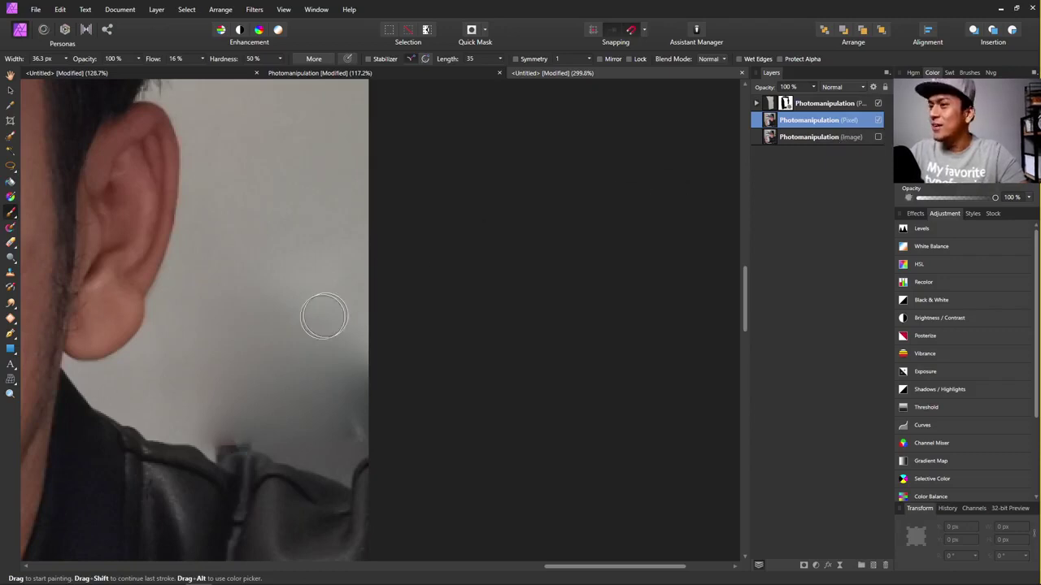
Paint wall grey over the dark area above the shoulder with the Paint Brush at 36.3 px, narrowing to 30.9 px near the jacket.
mouse_move(323, 311)
left_mouse_down()
mouse_move(260, 341)
mouse_move(322, 332)
mouse_move(359, 364)
mouse_move(283, 353)
mouse_move(235, 408)
mouse_move(259, 299)
mouse_move(238, 346)
mouse_move(287, 390)
mouse_move(297, 381)
mouse_move(220, 430)
mouse_move(306, 403)
mouse_move(361, 369)
mouse_move(342, 358)
mouse_move(354, 405)
mouse_move(336, 429)
mouse_move(326, 422)
mouse_move(362, 419)
left_mouse_up()
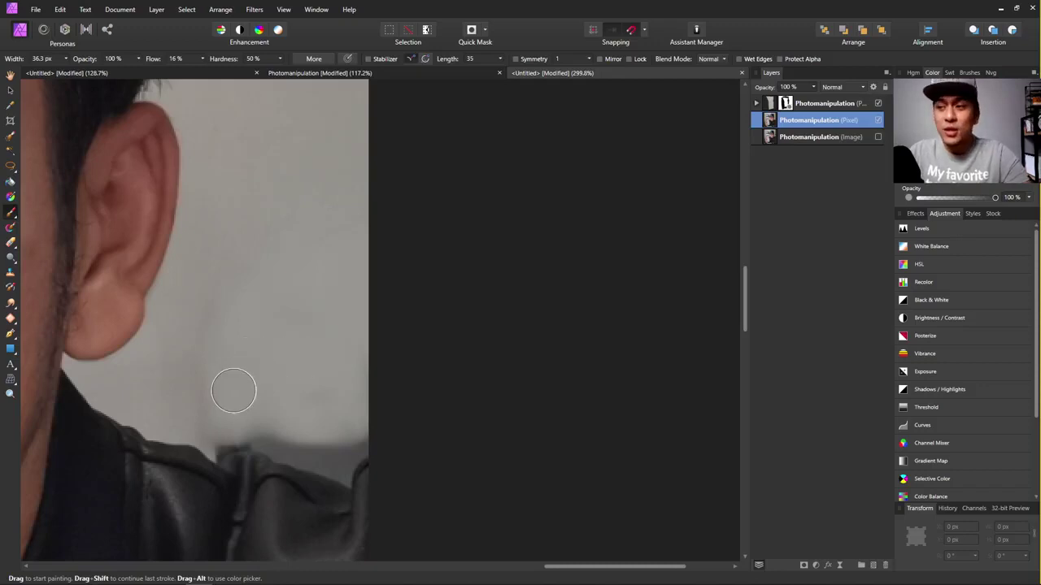
mouse_move(233, 388)
left_mouse_down()
mouse_move(321, 431)
mouse_move(265, 416)
mouse_move(263, 432)
mouse_move(319, 449)
mouse_move(356, 420)
left_mouse_up()
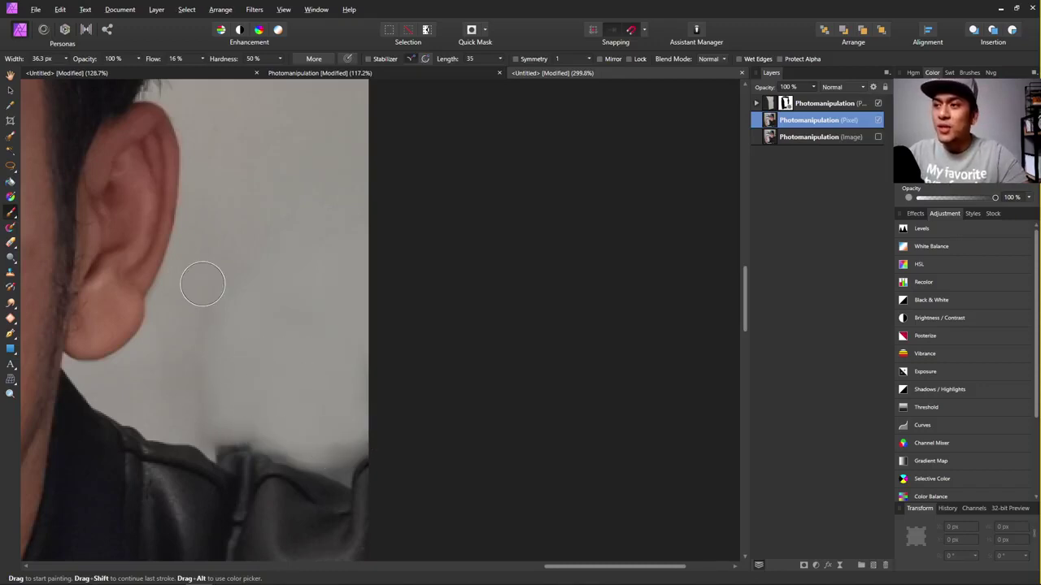
mouse_move(345, 466)
left_mouse_down()
mouse_move(342, 437)
mouse_move(367, 425)
left_mouse_up()
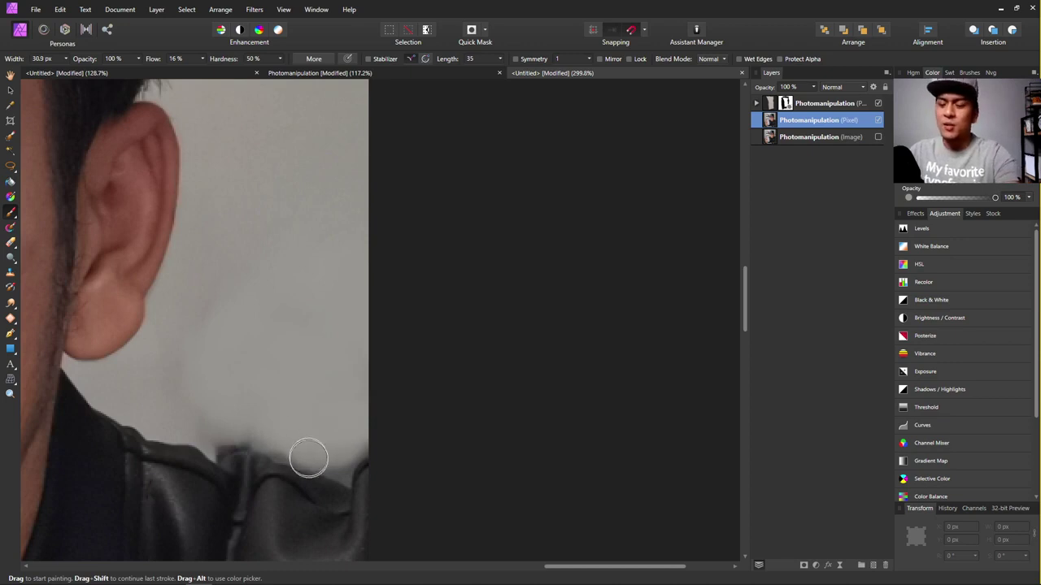
Reduce the Paint Brush to 13.7 px and paint wall grey along the shoulder's upper edge up to the photo's border.
key("bracketleft")
key("bracketleft")
left_click_drag(347, 462, 363, 441)
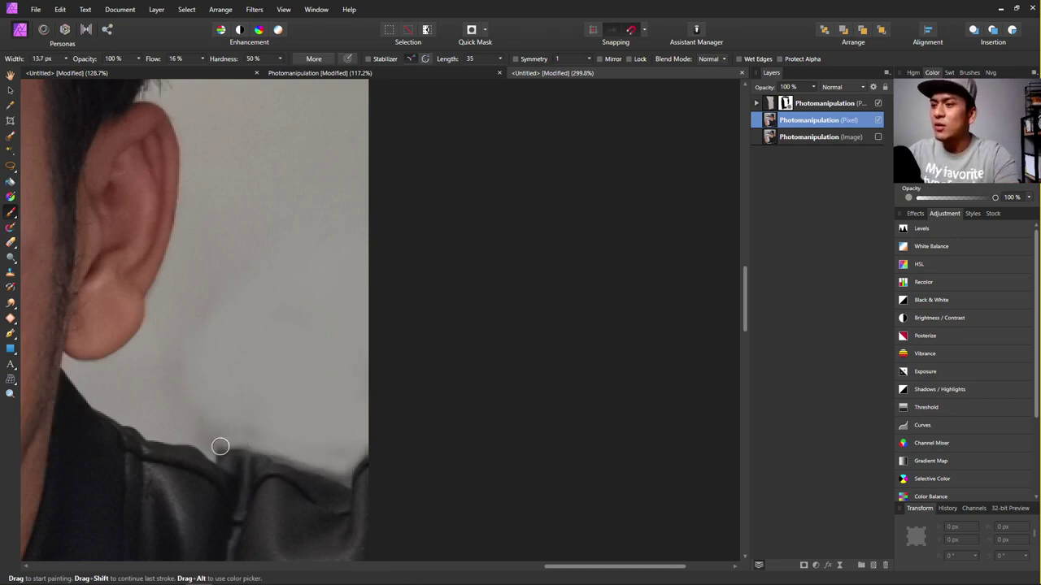
left_click_drag(221, 446, 262, 430)
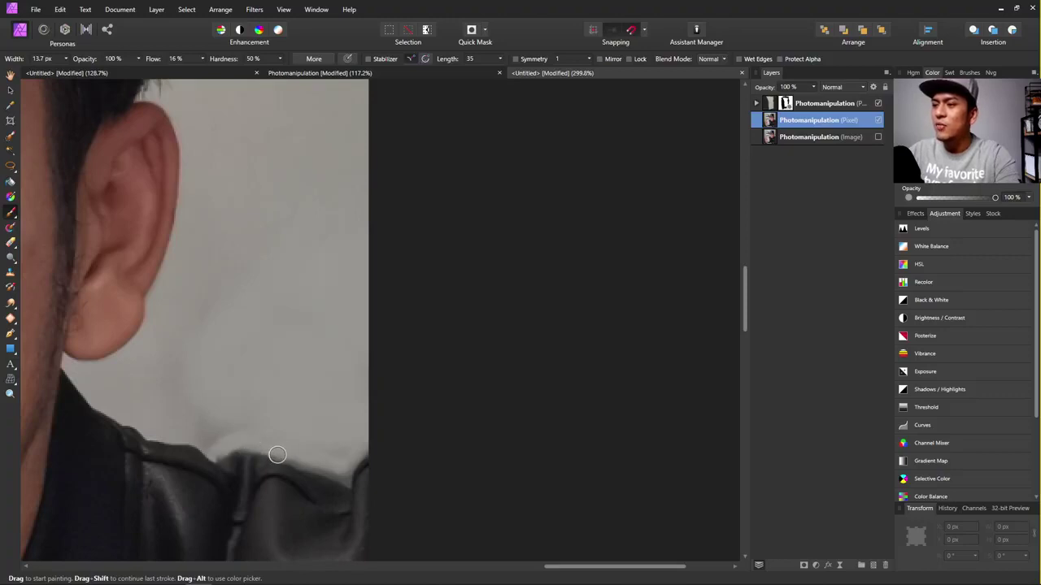
left_click_drag(342, 470, 381, 440)
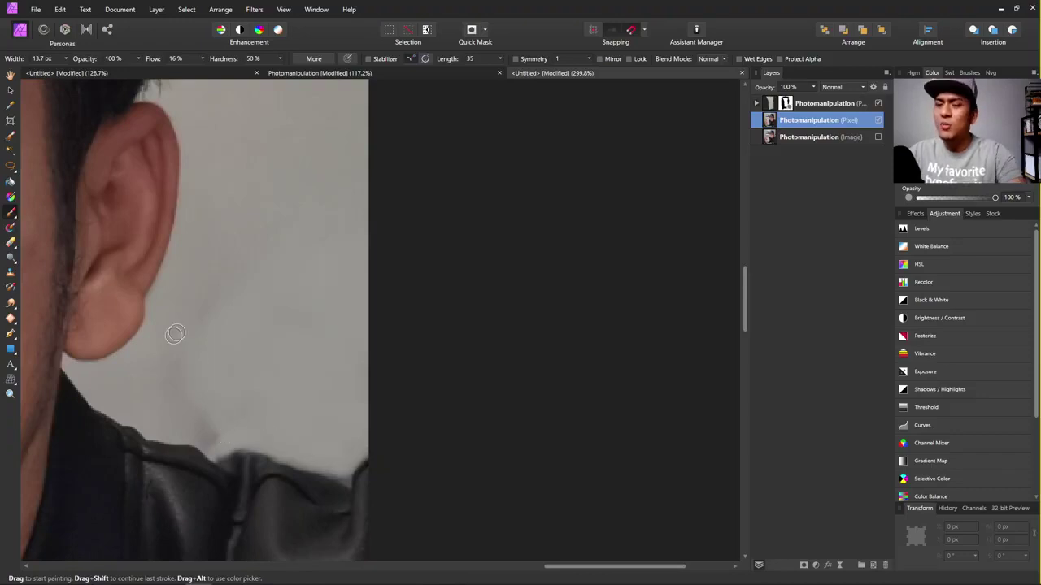
Inpaint the faint dark streak on the wall between the earlobe and the jacket seam with the Inpainting Brush Tool at 14.8 px.
scroll(195, 377, "up", 5)
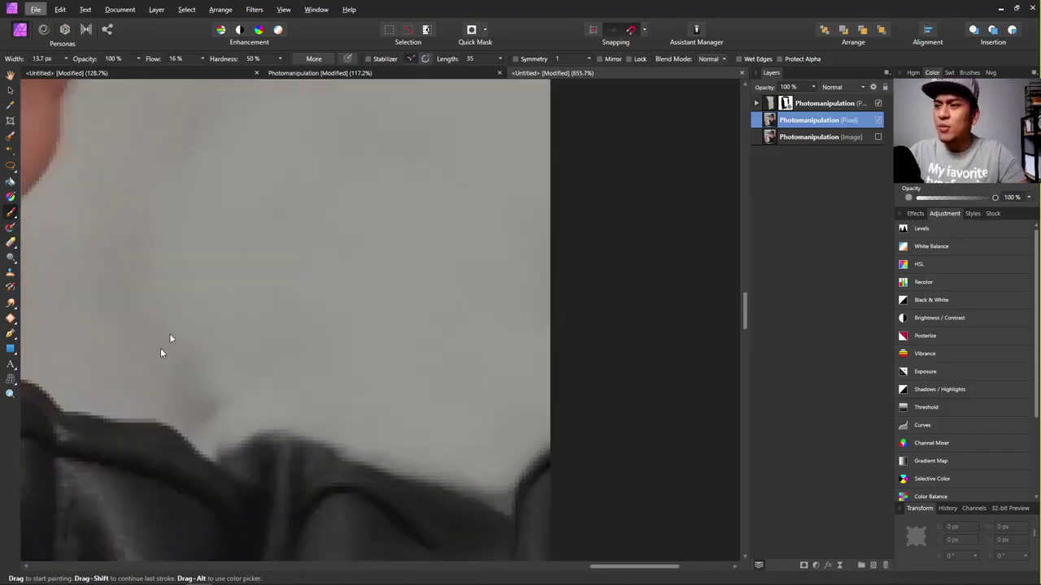
scroll(170, 350, "down", 4)
left_click(11, 321)
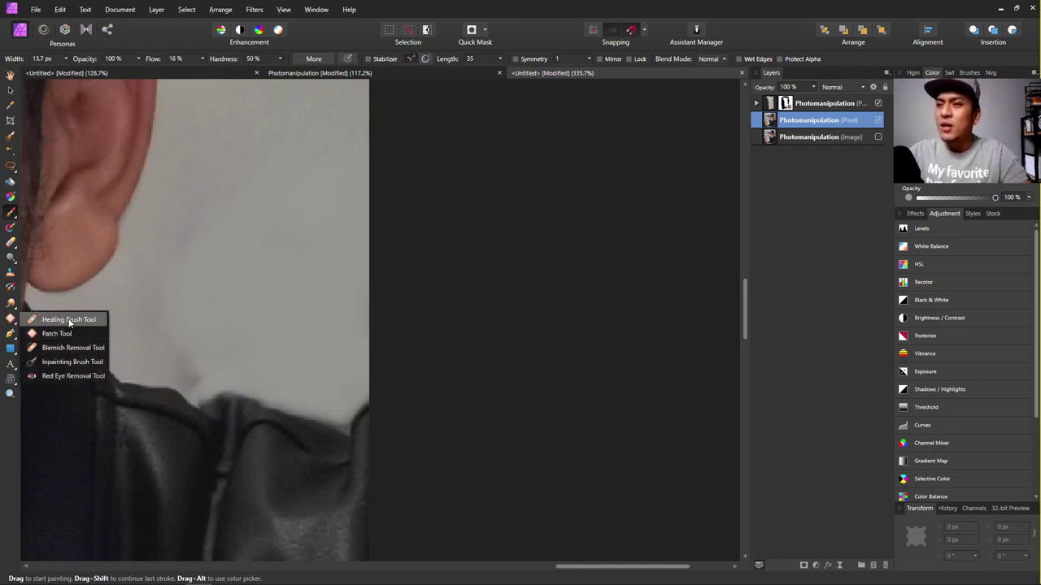
left_click(80, 363)
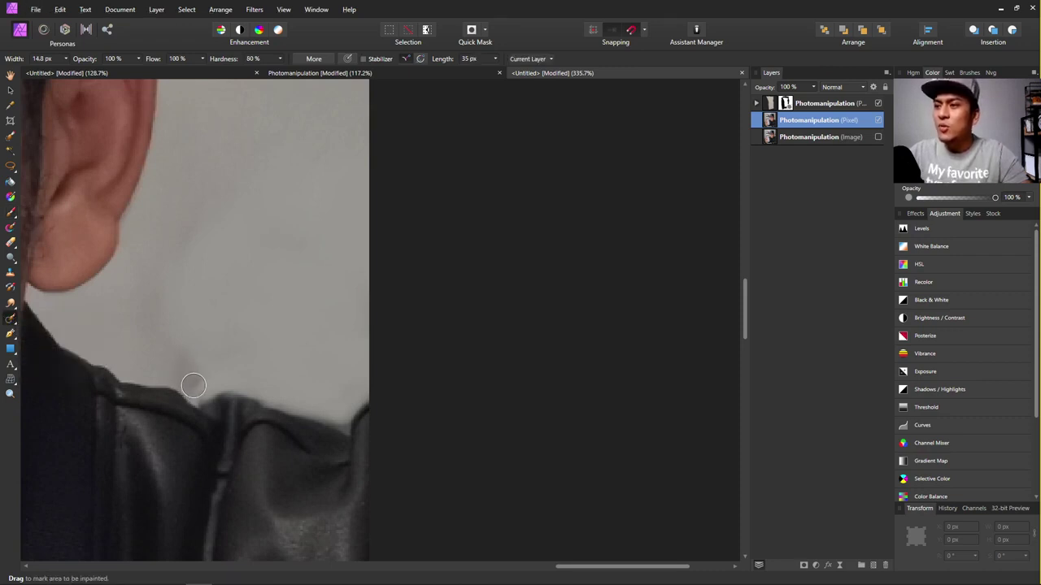
mouse_move(194, 389)
left_mouse_down()
mouse_move(178, 323)
mouse_move(190, 234)
mouse_move(335, 137)
left_mouse_up()
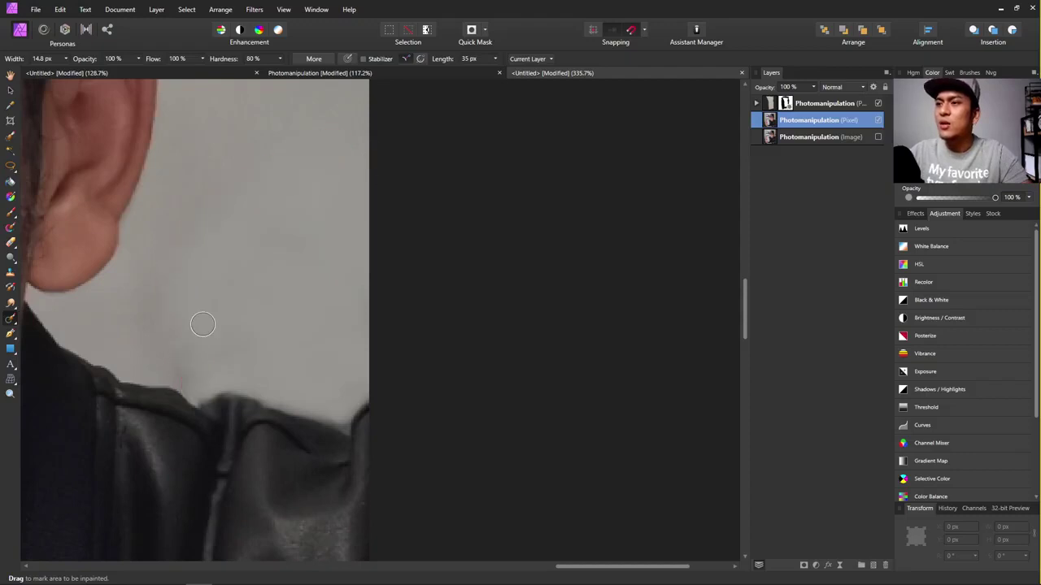
left_click_drag(184, 379, 163, 325)
left_click_drag(200, 360, 175, 248)
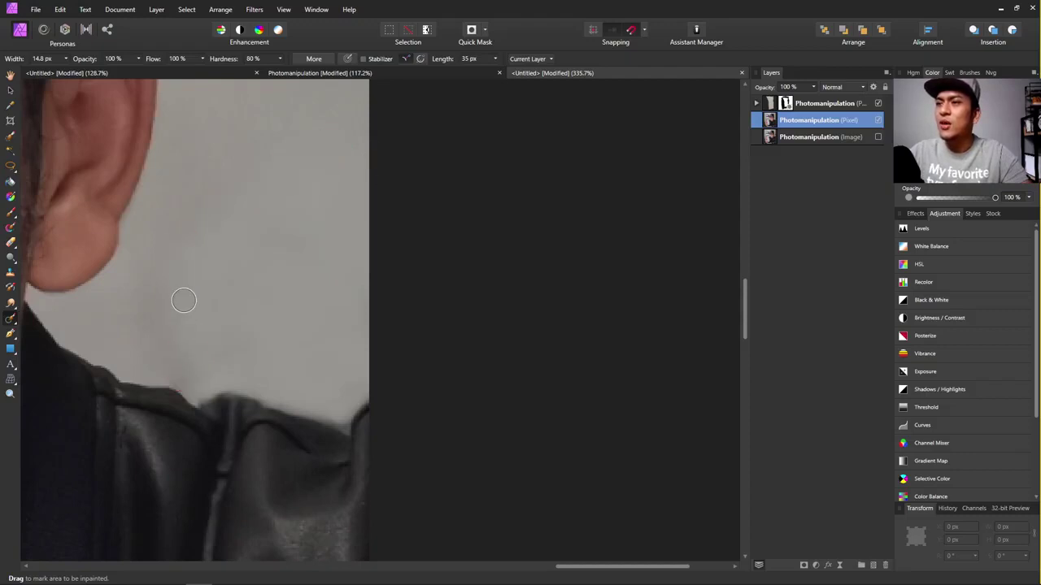
Inpaint the faint smudges on the wall beside the ear, out towards the photo's border, with the 14.8 px Inpainting Brush.
left_click_drag(186, 297, 262, 172)
scroll(312, 262, "down", 3)
scroll(251, 259, "up", 1)
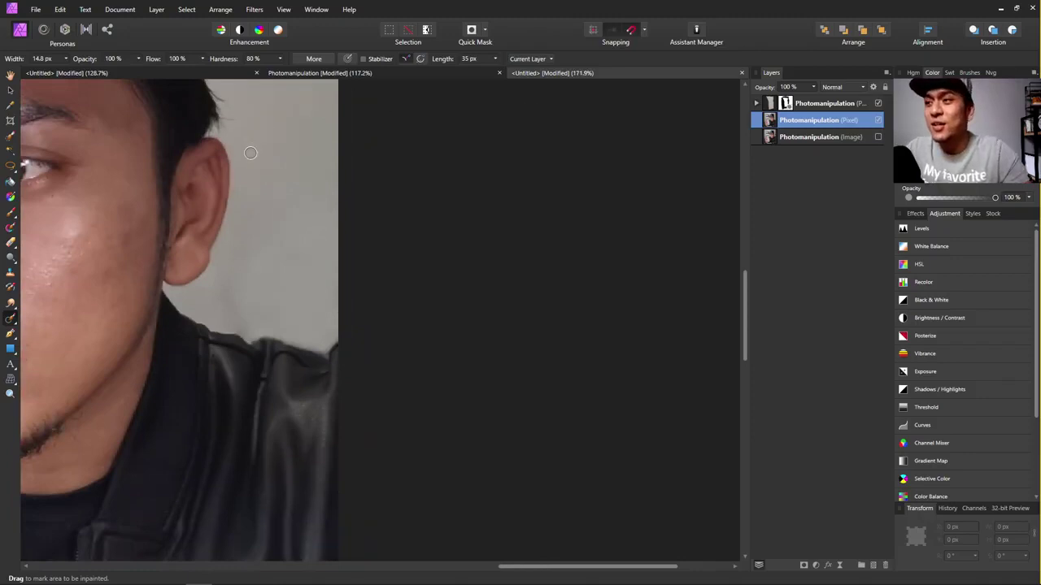
scroll(250, 153, "up", 4)
left_click_drag(297, 205, 317, 246)
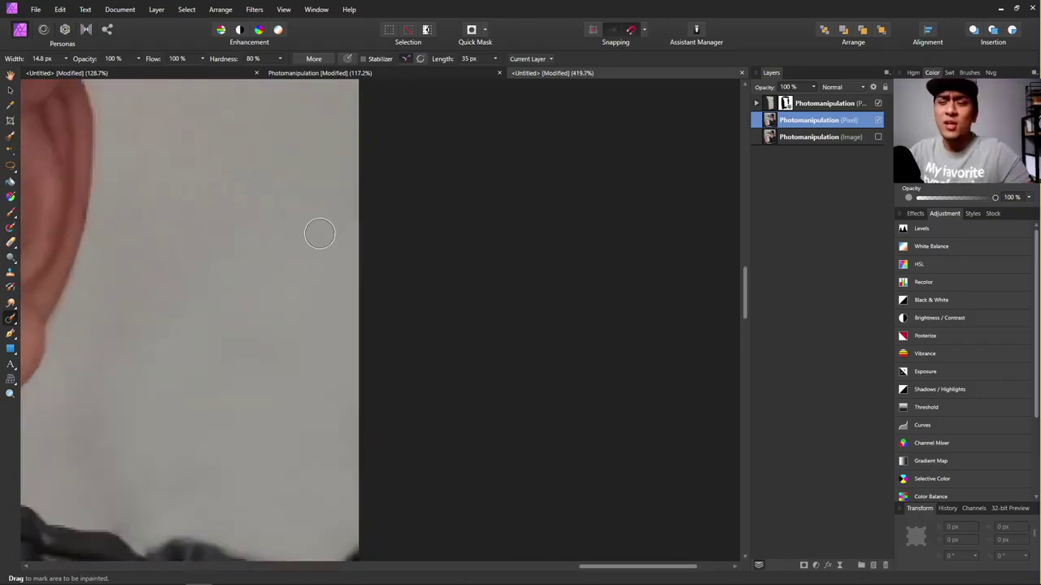
scroll(263, 279, "down", 1)
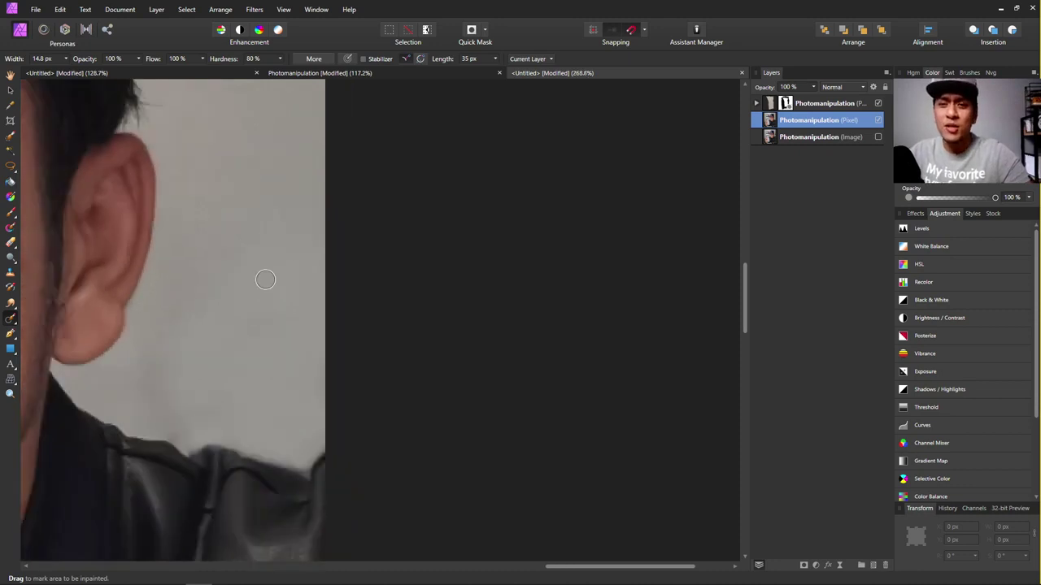
scroll(266, 279, "up", 2)
scroll(266, 279, "down", 6)
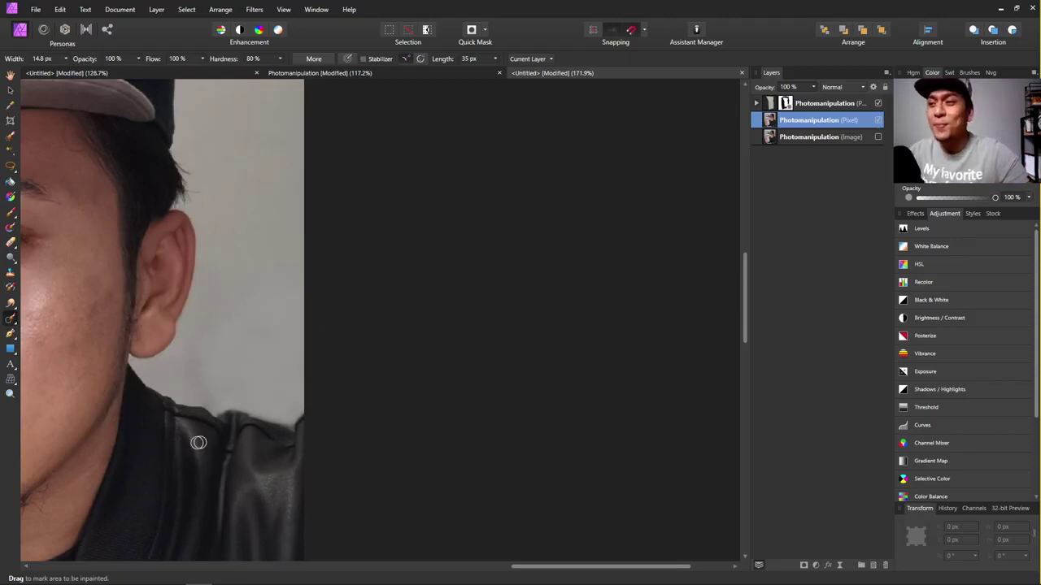
Inpaint the grey streaks on the wall between the earlobe and the jacket's shoulder seam at 14.8 px.
scroll(198, 443, "up", 4)
mouse_move(295, 387)
left_mouse_down()
mouse_move(232, 384)
mouse_move(224, 268)
left_mouse_up()
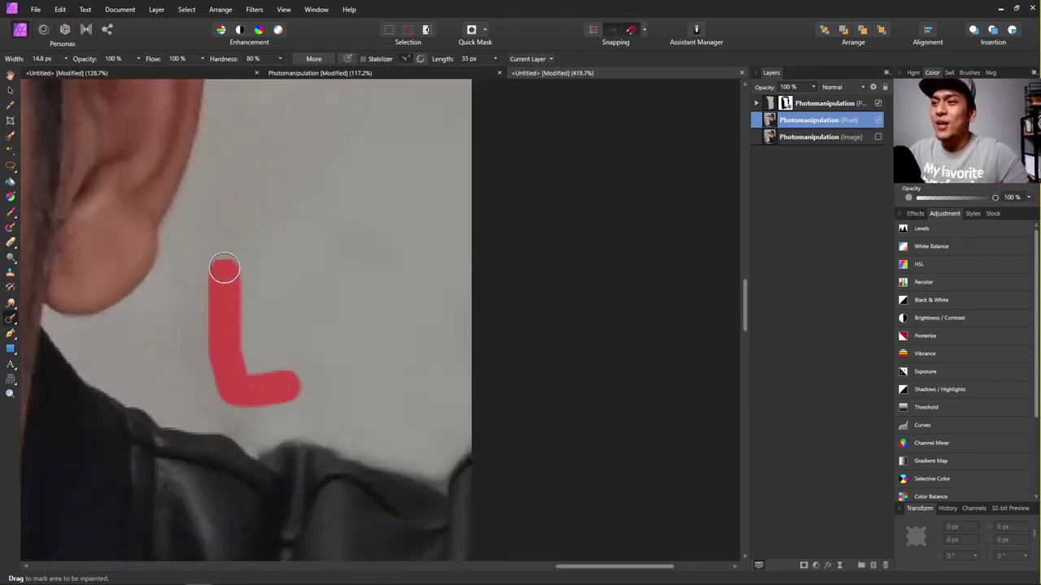
left_click_drag(209, 339, 279, 212)
left_click_drag(226, 344, 247, 420)
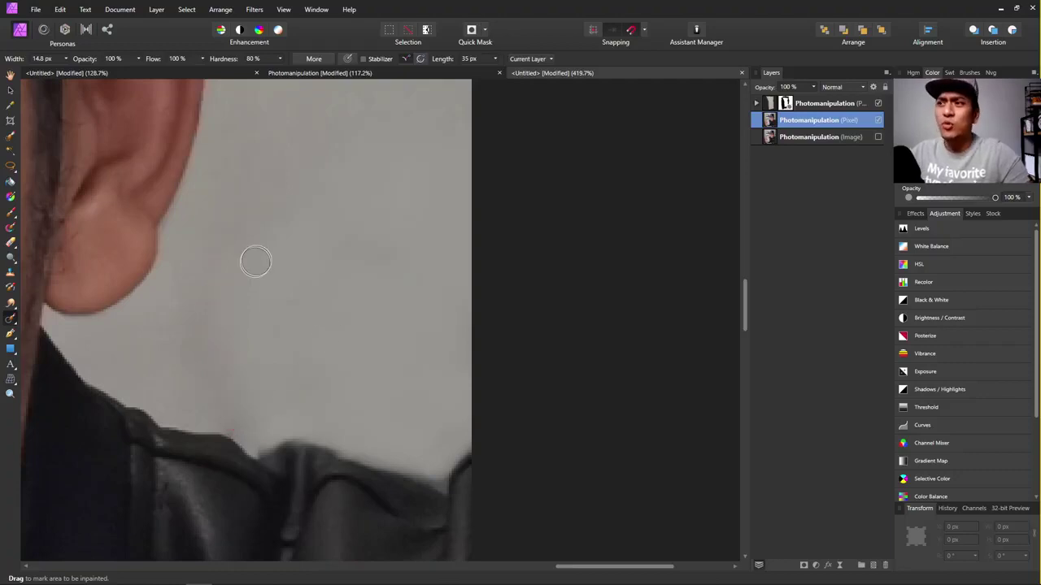
scroll(297, 285, "down", 3)
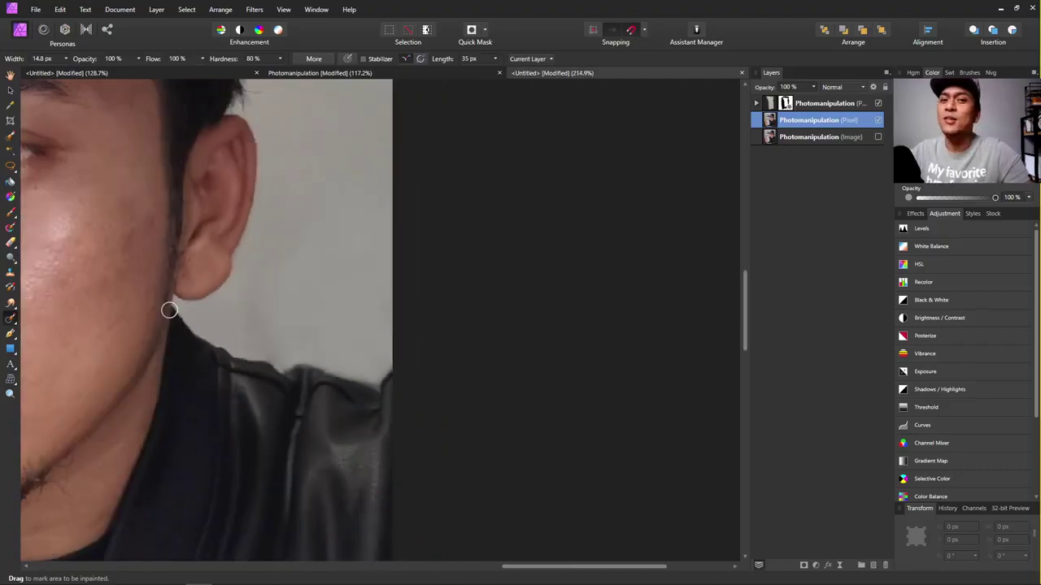
scroll(169, 309, "down", 4)
scroll(346, 312, "up", 5)
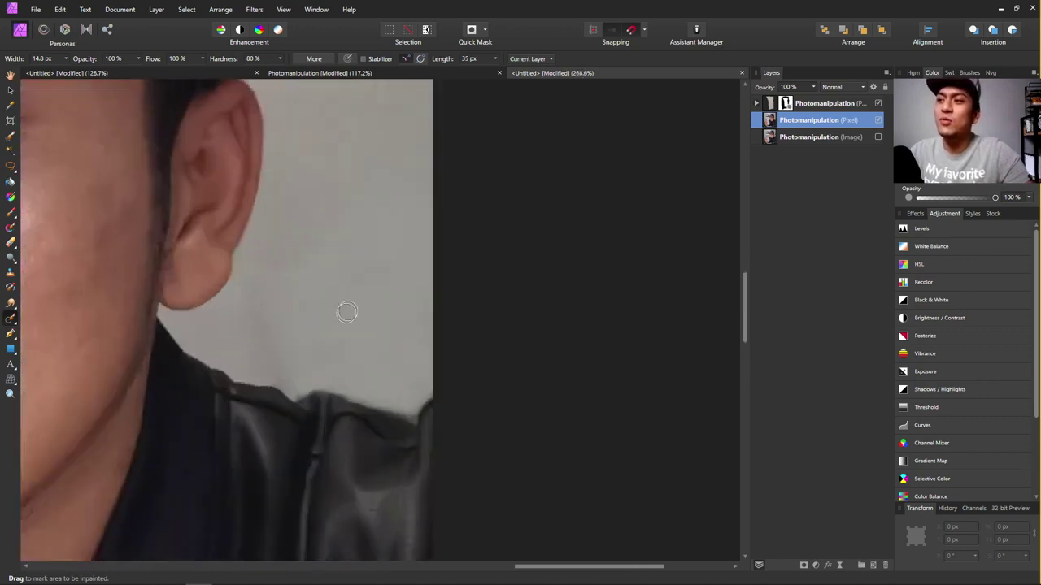
left_click_drag(276, 371, 277, 319)
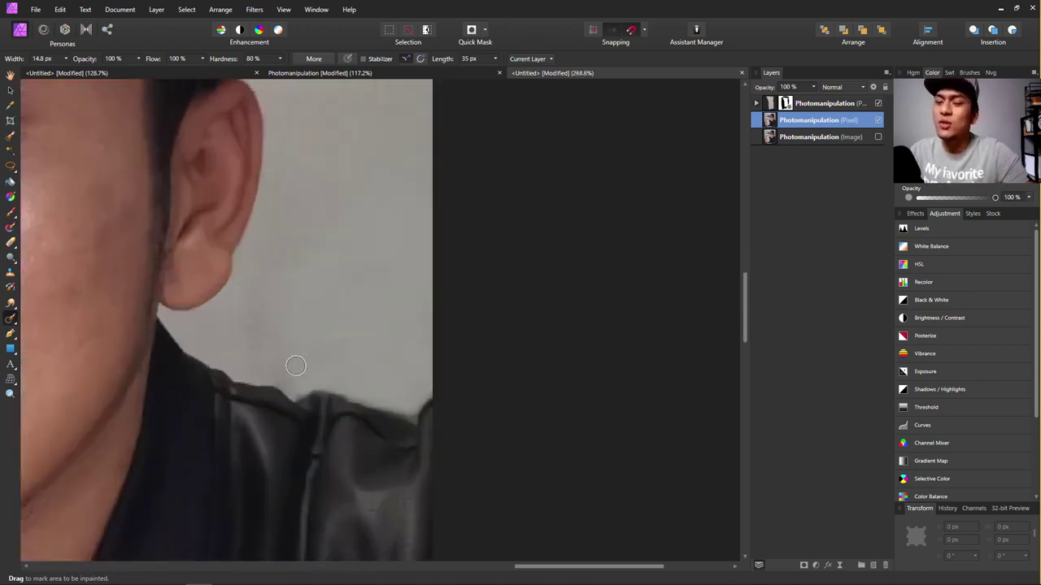
scroll(364, 323, "down", 2)
scroll(390, 325, "up", 1)
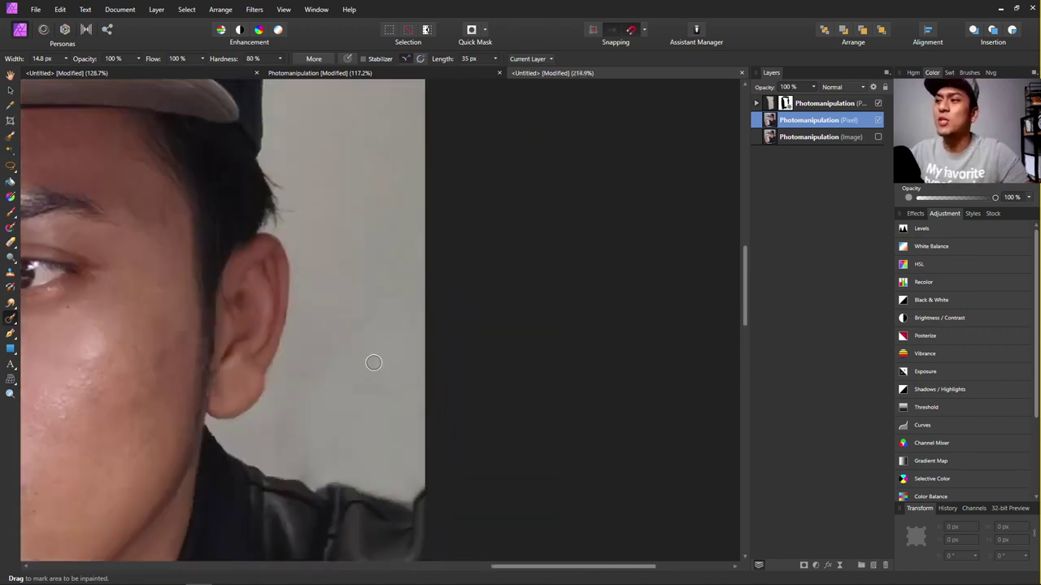
Enlarge the Inpainting Brush to 25.9 px and smooth the remaining wall smudges between the earlobe, shoulder and photo border.
scroll(373, 363, "down", 4)
scroll(432, 378, "up", 3)
scroll(425, 372, "up", 2)
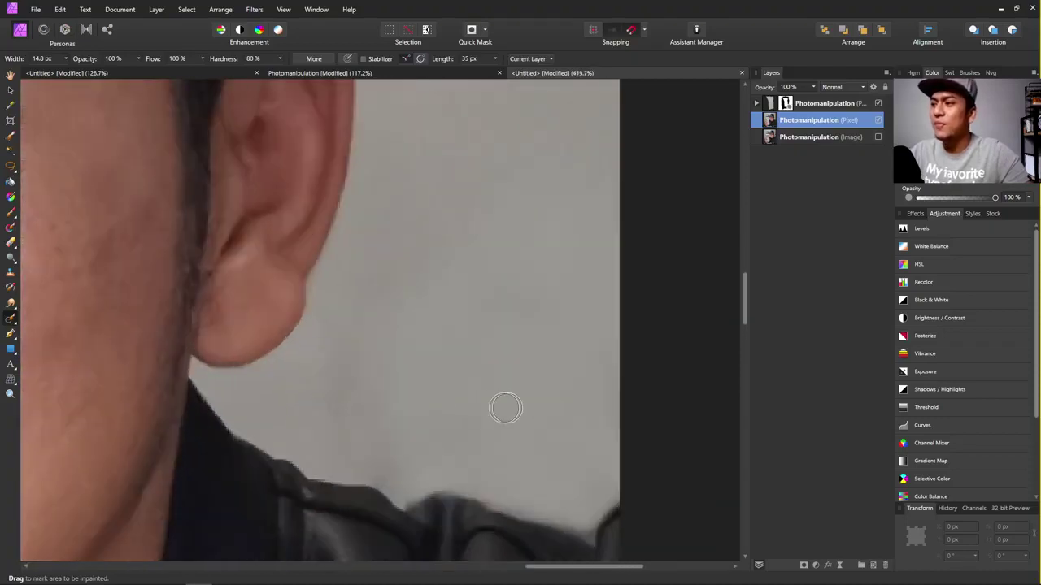
key("bracketright")
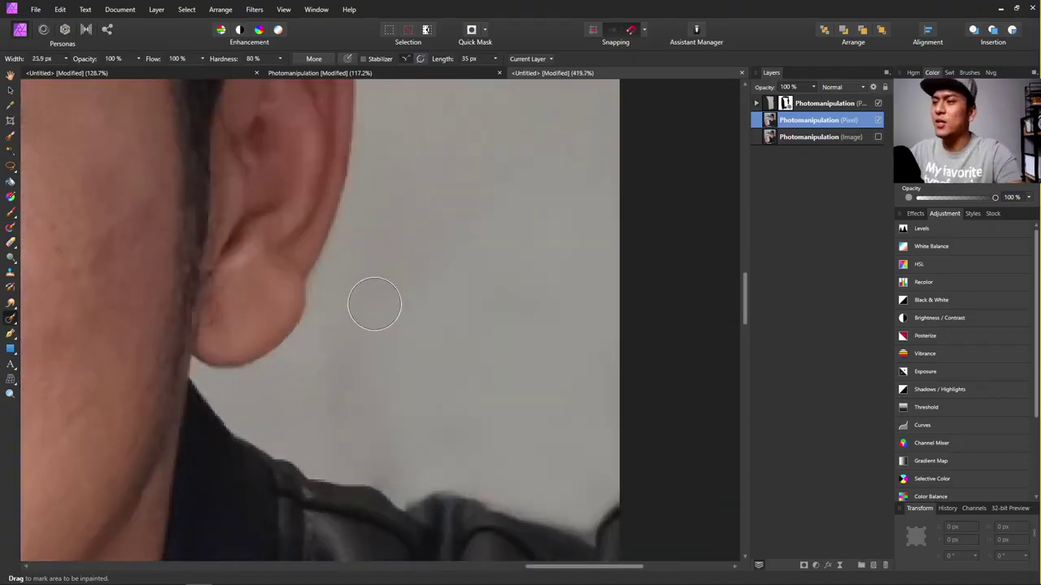
mouse_move(376, 301)
left_mouse_down()
mouse_move(372, 360)
mouse_move(425, 335)
left_mouse_up()
mouse_move(346, 415)
left_mouse_down()
mouse_move(425, 221)
mouse_move(521, 160)
left_mouse_up()
scroll(539, 348, "down", 4)
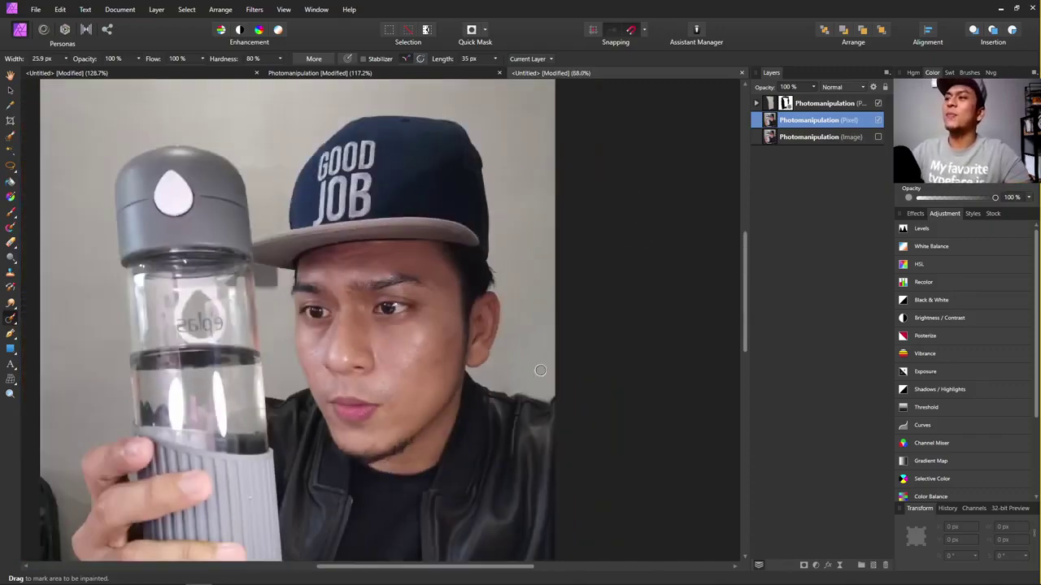
Try inpainting the dark box on the wall under the cap brim, and outline it with a freehand selection instead.
scroll(270, 245, "up", 5)
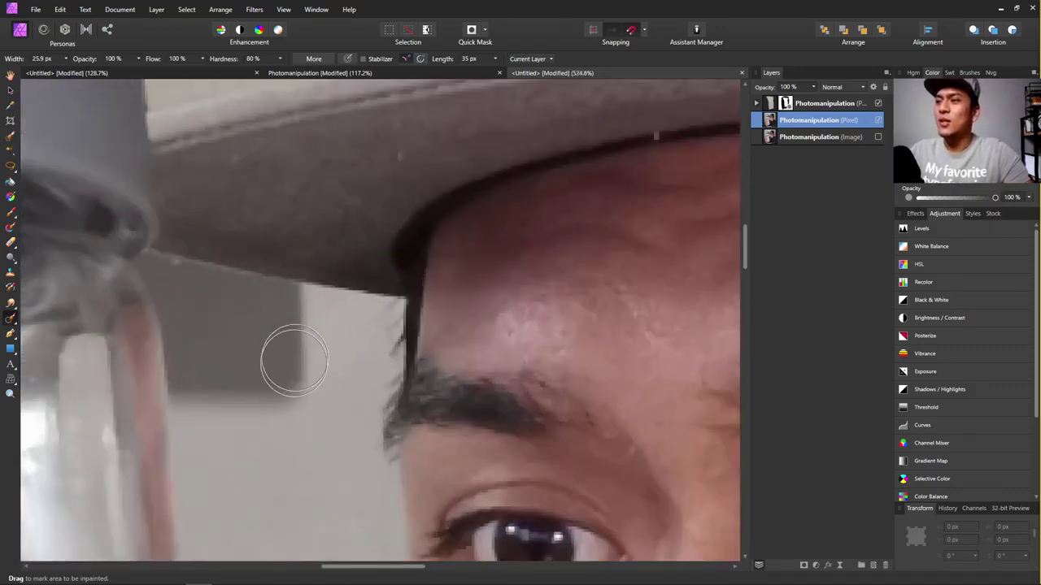
mouse_move(267, 388)
left_mouse_down()
mouse_move(281, 356)
mouse_move(244, 367)
mouse_move(322, 331)
left_mouse_up()
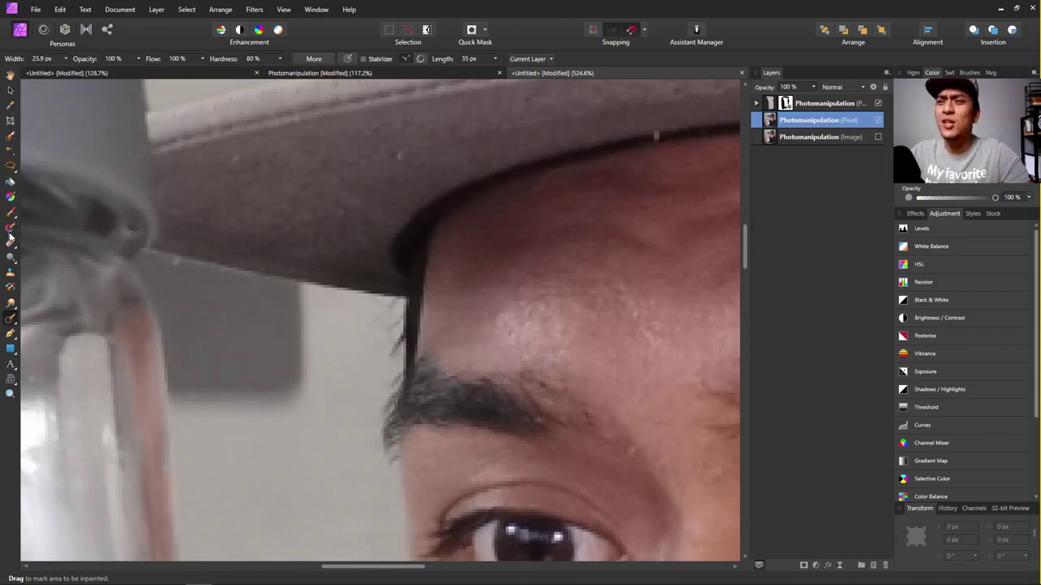
left_click(10, 167)
scroll(214, 328, "down", 3)
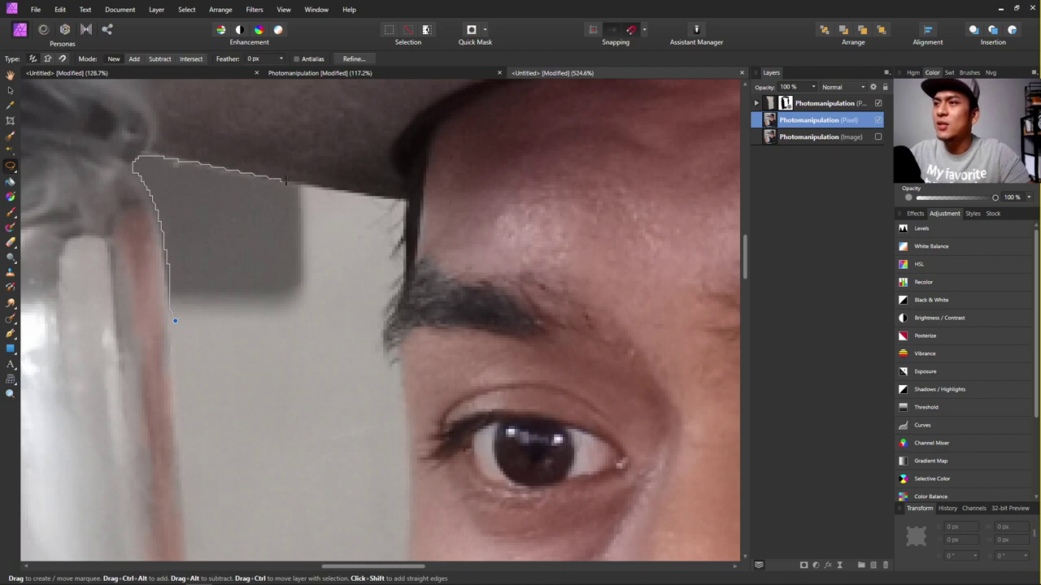
left_click_drag(253, 330, 177, 326)
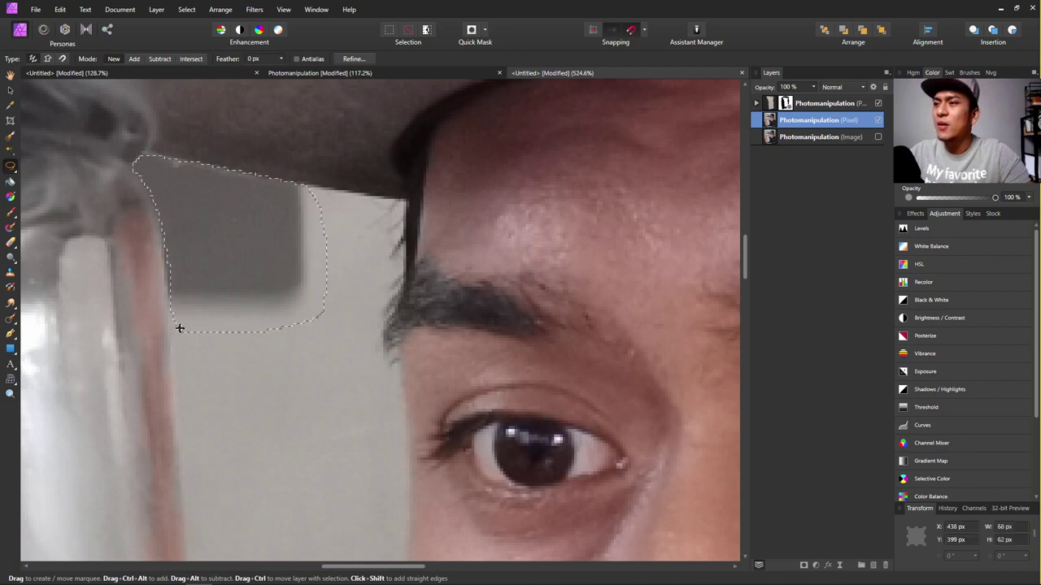
Try to patch the outlined dark box with clean wall from just below it using the Patch Tool.
left_click(12, 322)
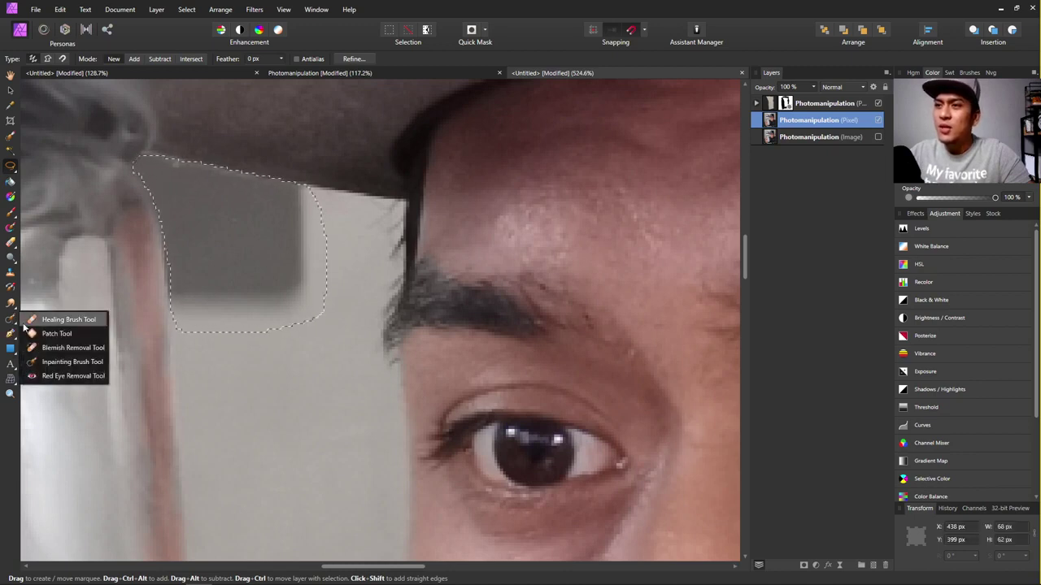
left_click(49, 332)
mouse_move(211, 269)
left_mouse_down()
mouse_move(260, 389)
mouse_move(274, 485)
mouse_move(326, 548)
mouse_move(313, 428)
mouse_move(269, 472)
mouse_move(265, 460)
left_mouse_up()
scroll(263, 449, "down", 4)
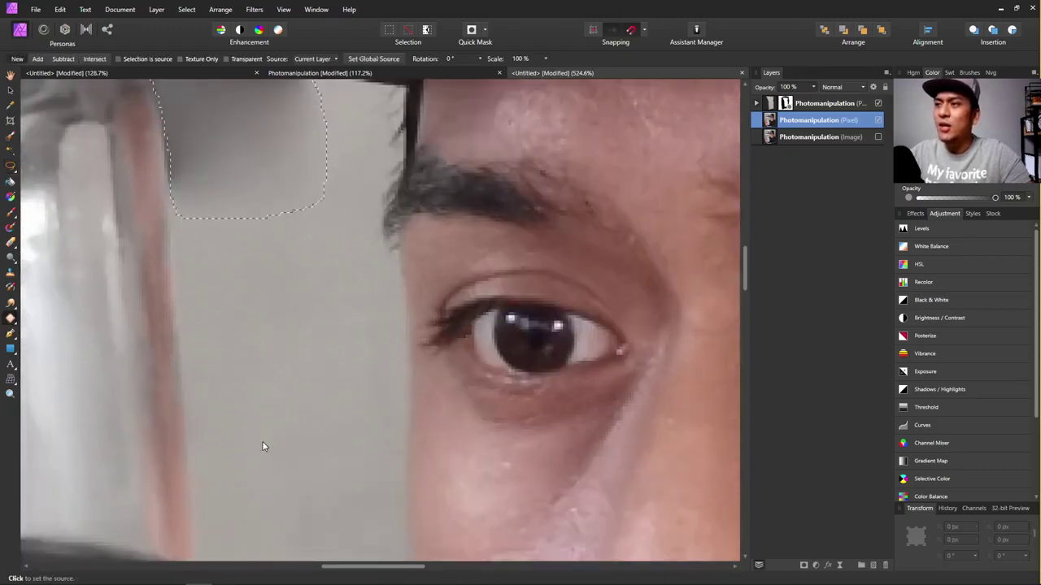
scroll(269, 431, "up", 1)
left_click_drag(96, 385, 278, 463)
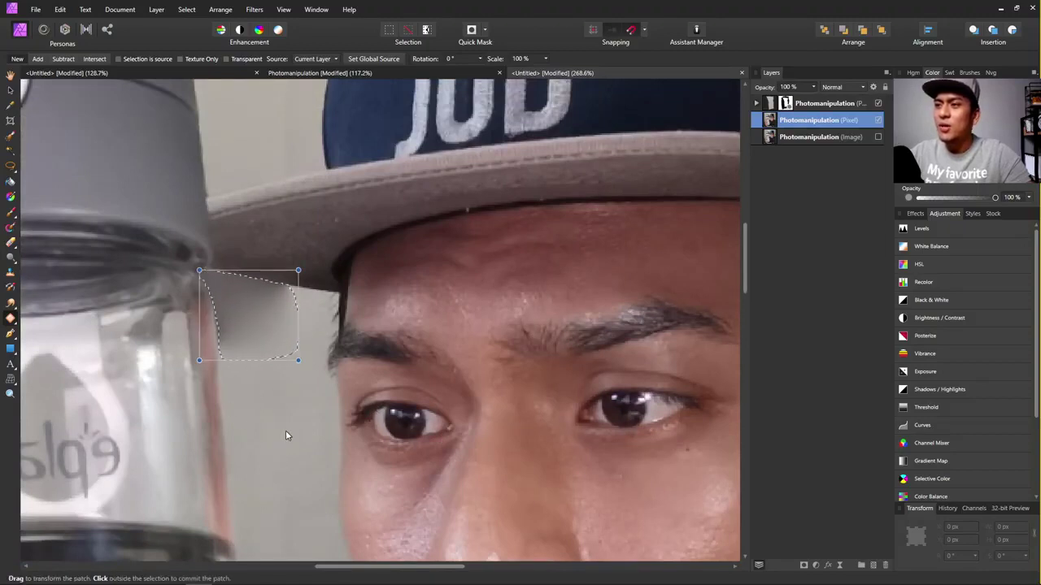
left_click(305, 326)
left_click_drag(282, 367, 280, 363)
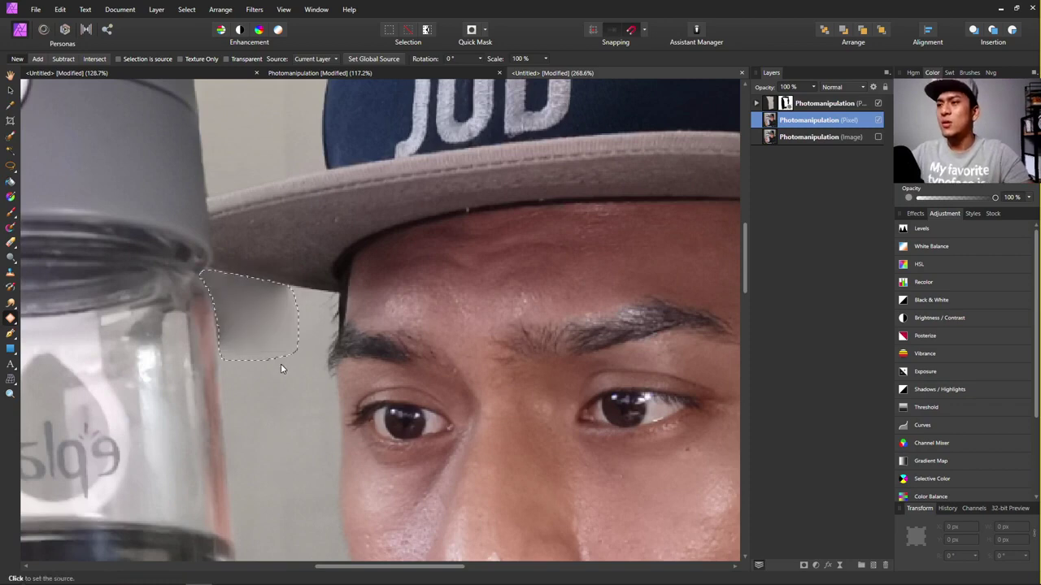
left_click(287, 404)
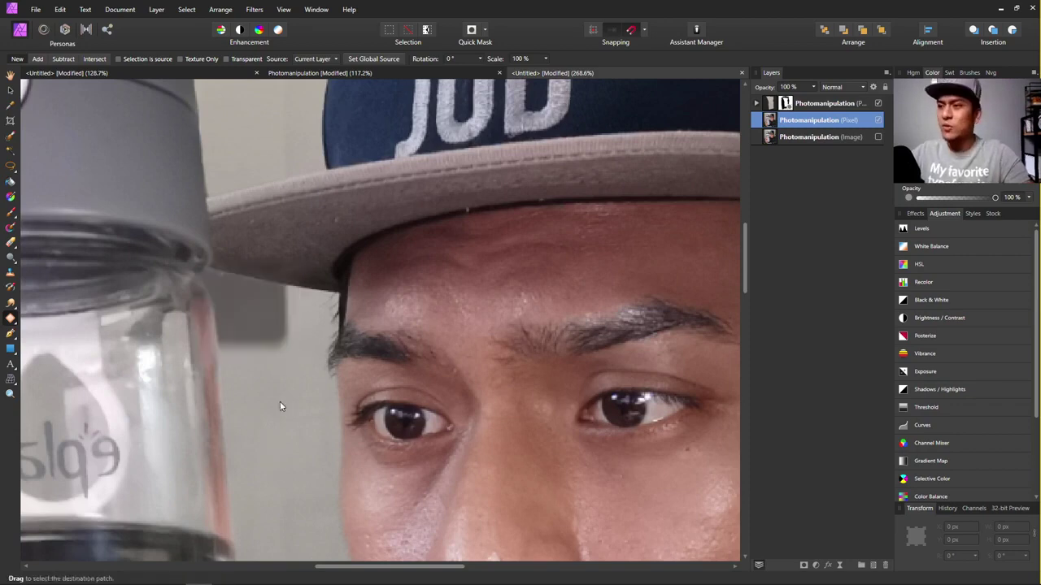
Patch the outlined dark box under the cap brim using a wall source farther down between the bottle and the face.
left_click_drag(285, 362, 286, 358)
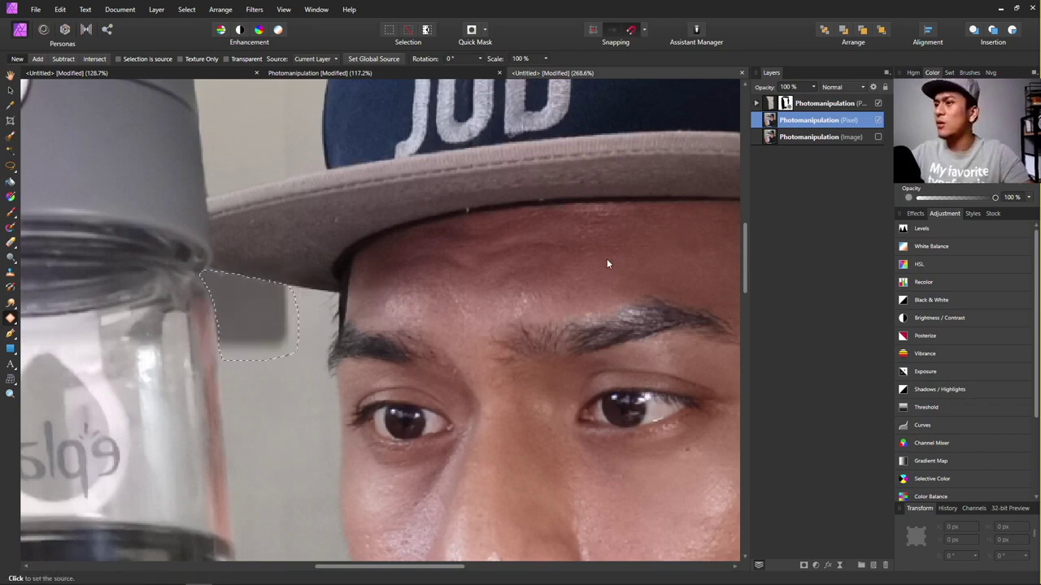
left_click(277, 505)
scroll(304, 336, "down", 5)
scroll(298, 375, "up", 4)
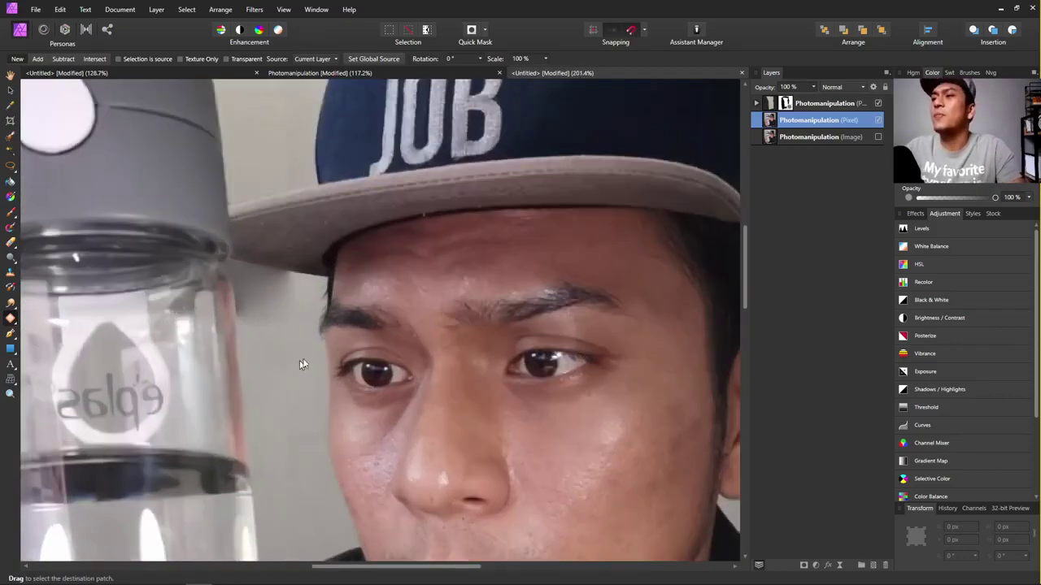
scroll(258, 327, "up", 1)
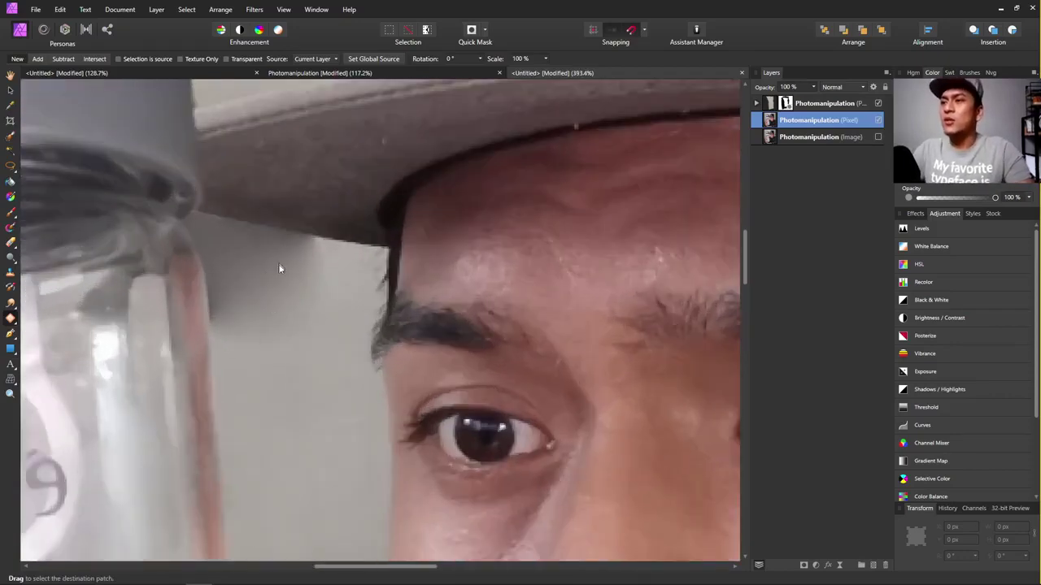
scroll(288, 312, "up", 1)
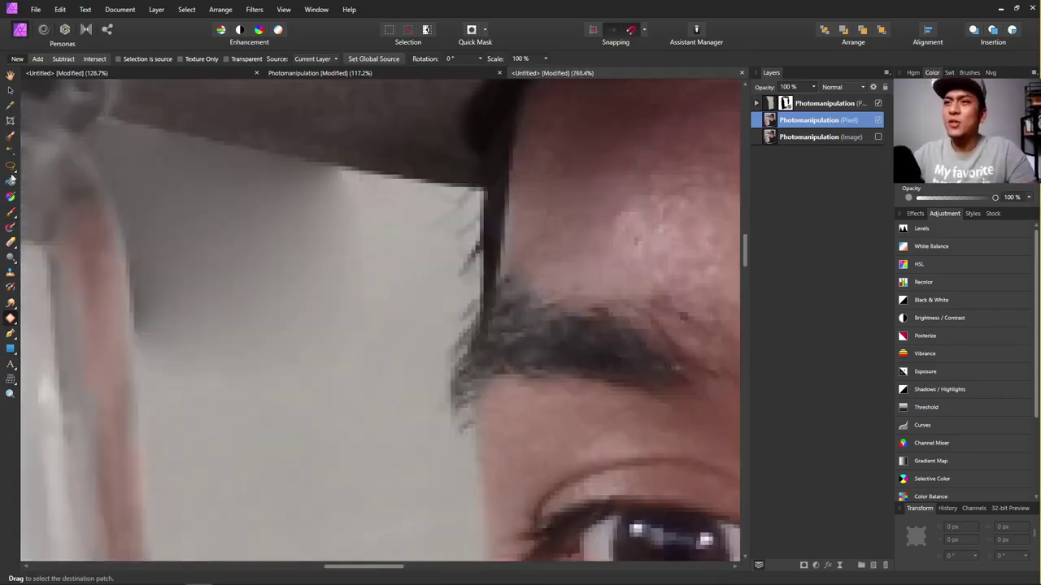
Try the Healing Brush at 37.4 px on the leftover shadow under the cap brim, sampling clean wall below it.
left_click(8, 319)
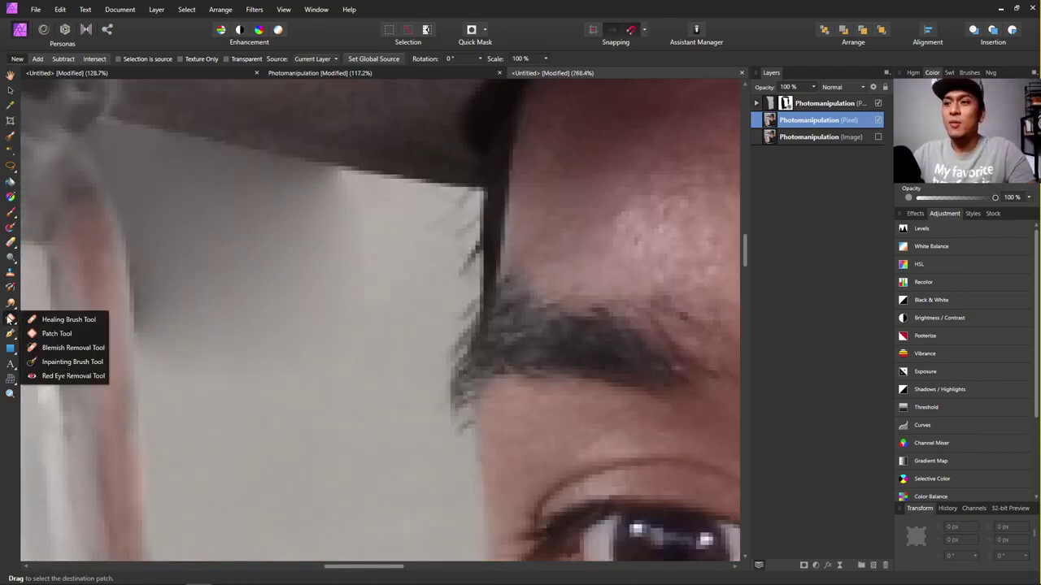
left_click(67, 319)
scroll(358, 358, "down", 3)
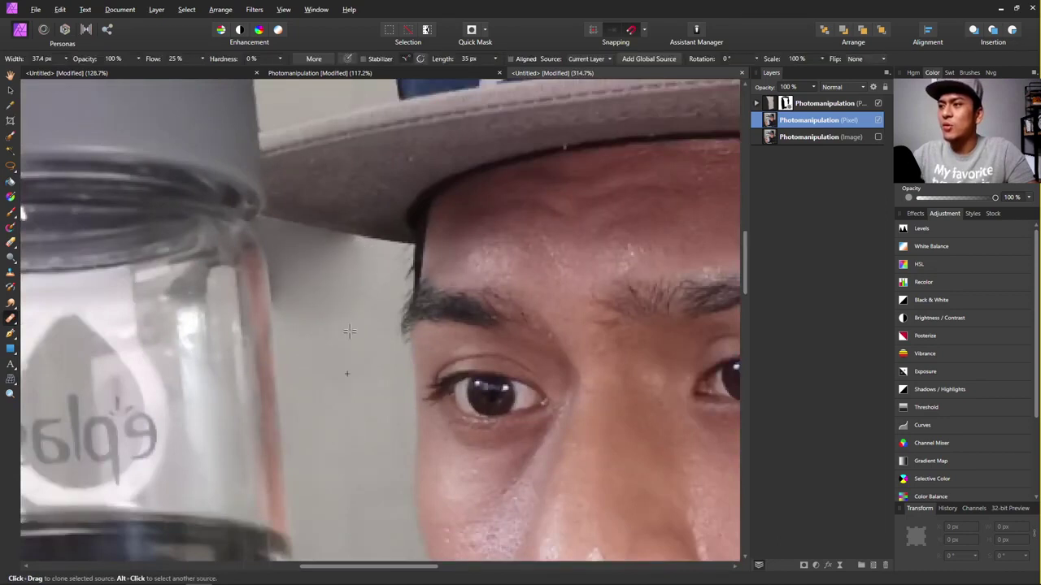
scroll(350, 280, "up", 2)
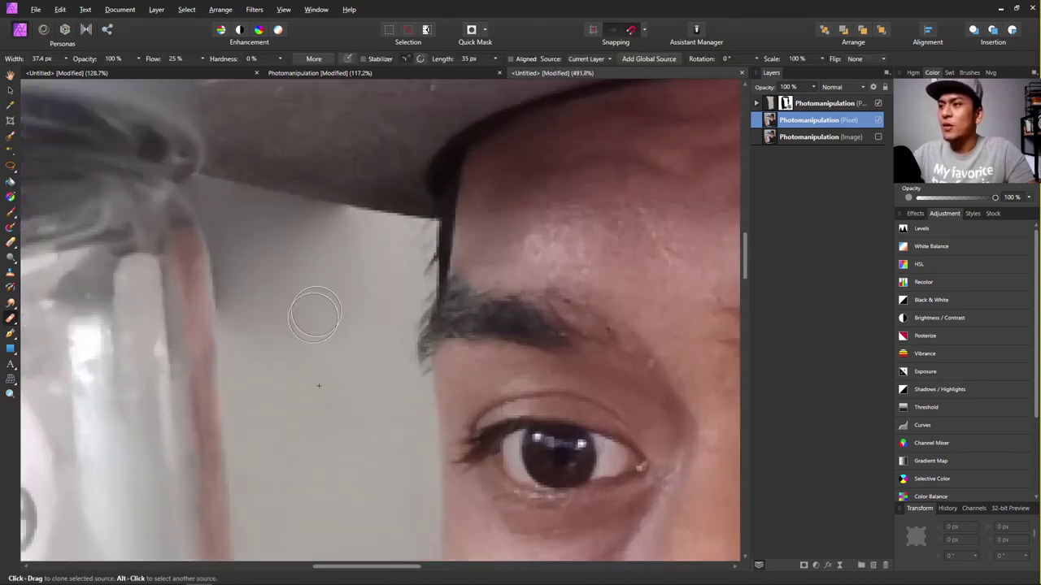
scroll(261, 293, "down", 4)
scroll(362, 284, "up", 4)
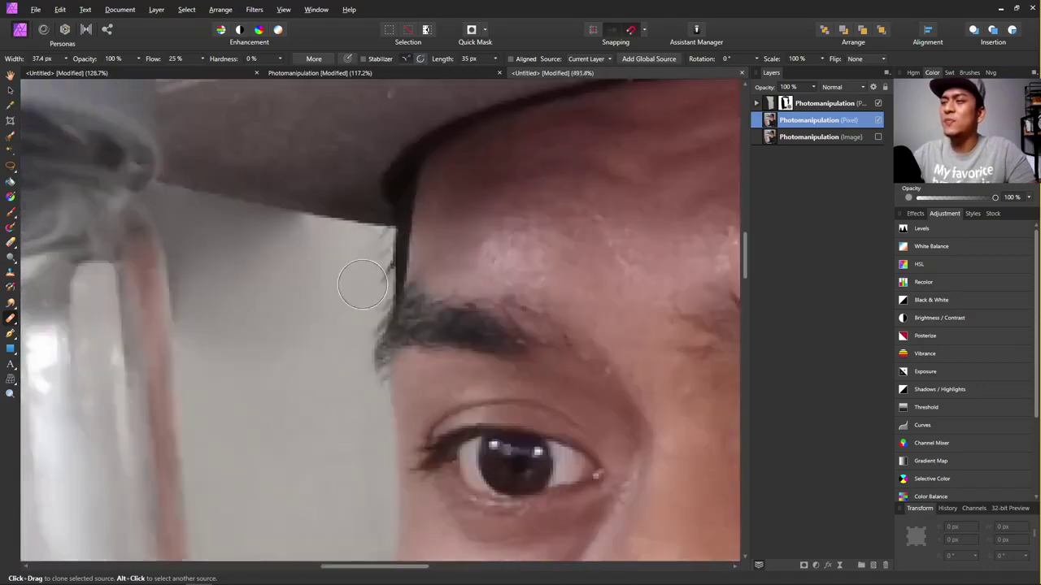
scroll(292, 281, "down", 4)
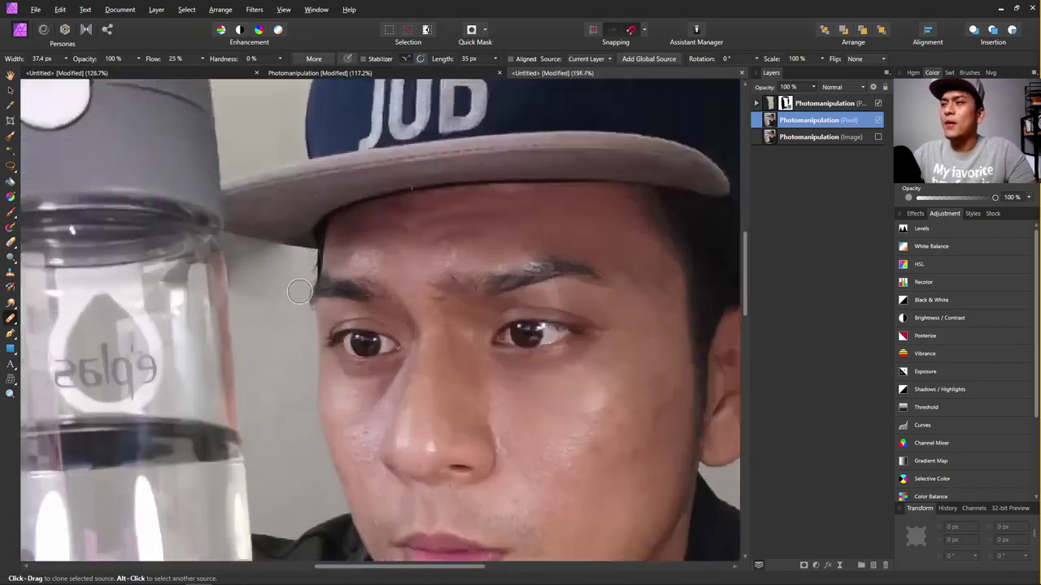
scroll(298, 291, "up", 1)
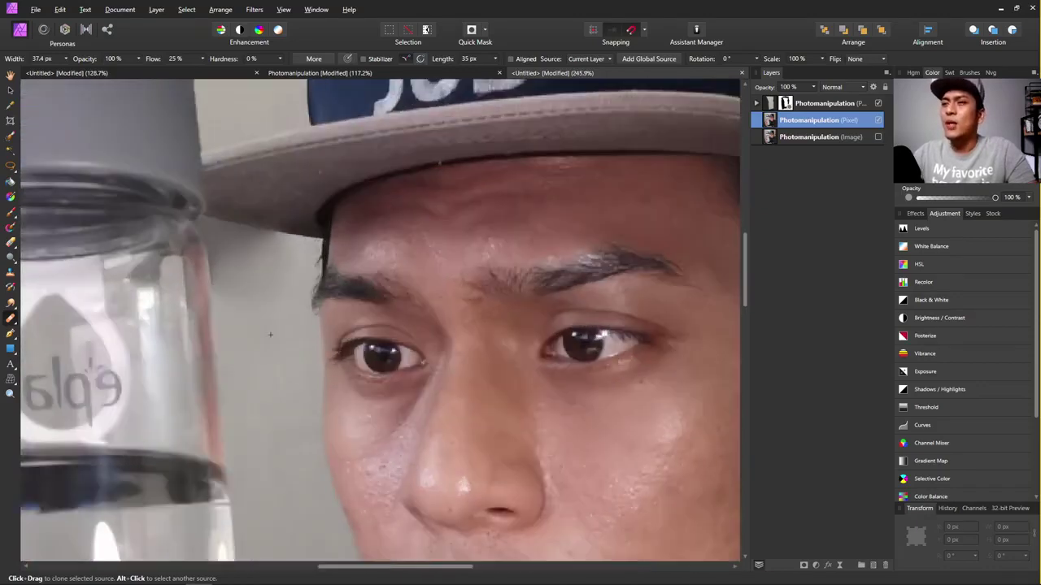
Select a narrow rectangular strip of clean wall, about 14 x 83 px, beside the eyebrow below the cap brim.
left_click(11, 168)
left_click(57, 167)
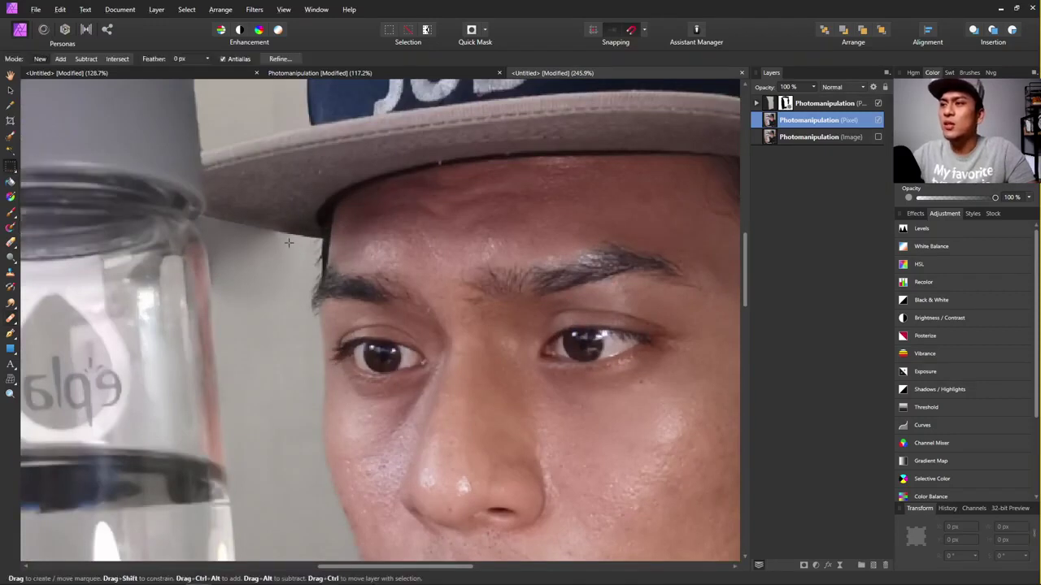
left_click_drag(288, 242, 290, 284)
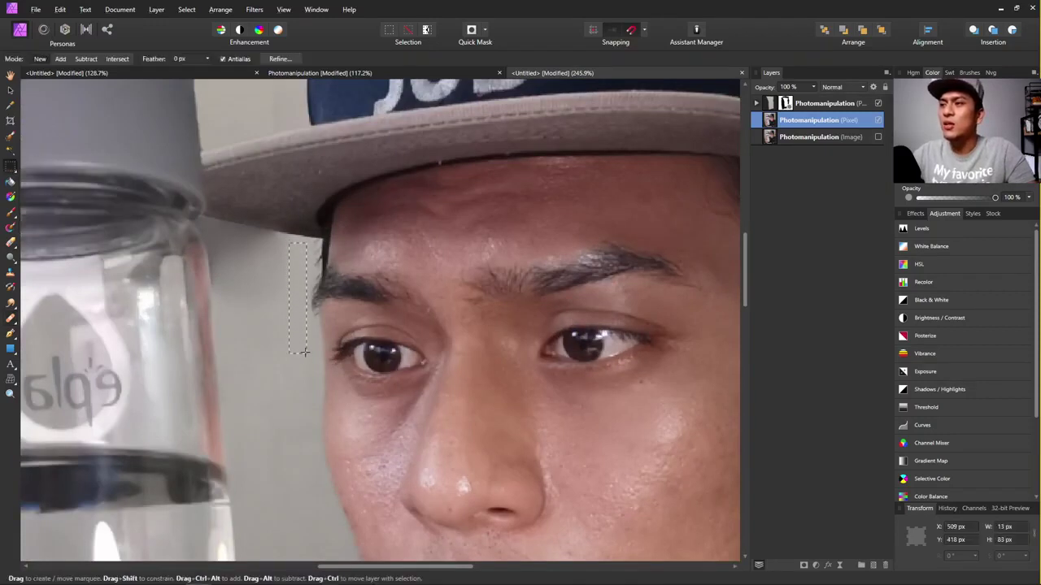
left_click_drag(305, 351, 305, 350)
scroll(302, 342, "up", 4)
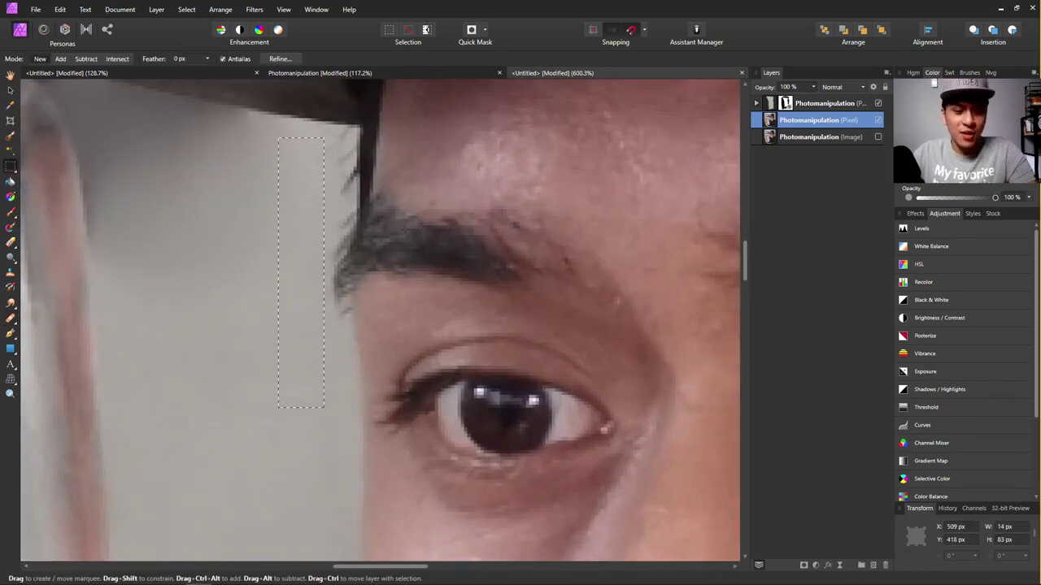
Duplicate the selected strip of clean wall onto its own layer.
scroll(265, 378, "down", 5)
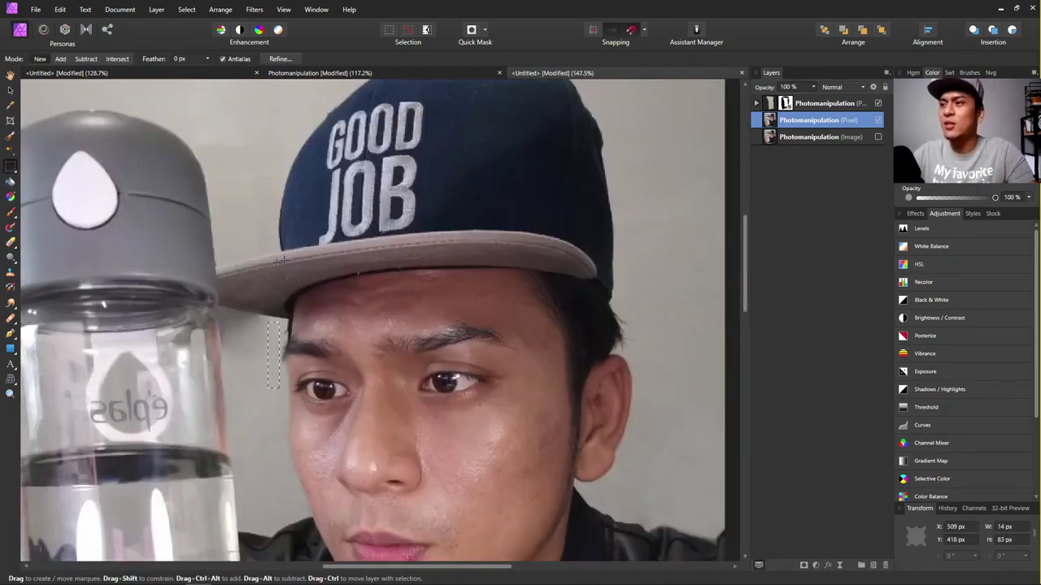
scroll(269, 329, "up", 3)
key("ctrl+j")
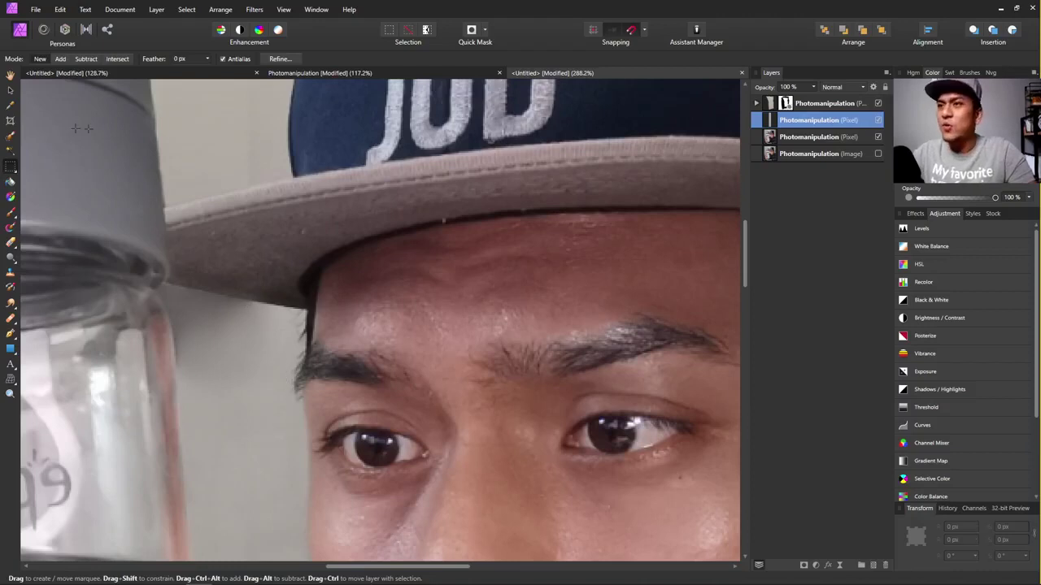
Move the wall strip under the cap brim beside the bottle and stretch it to about 70 x 79 px over the shadow.
left_click(11, 90)
left_click_drag(265, 379, 270, 342)
left_click_drag(270, 279, 172, 285)
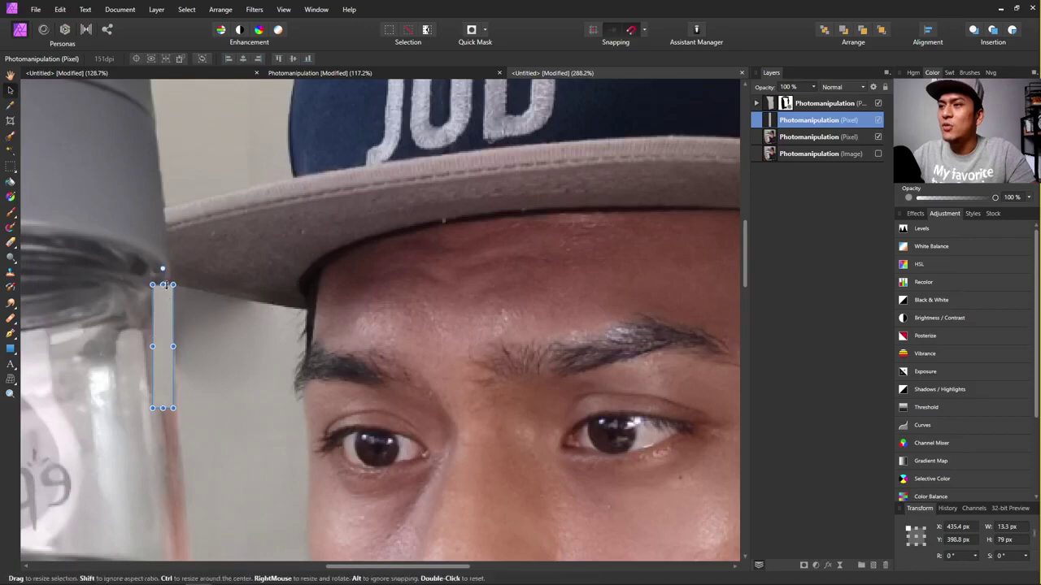
left_click_drag(168, 344, 271, 328)
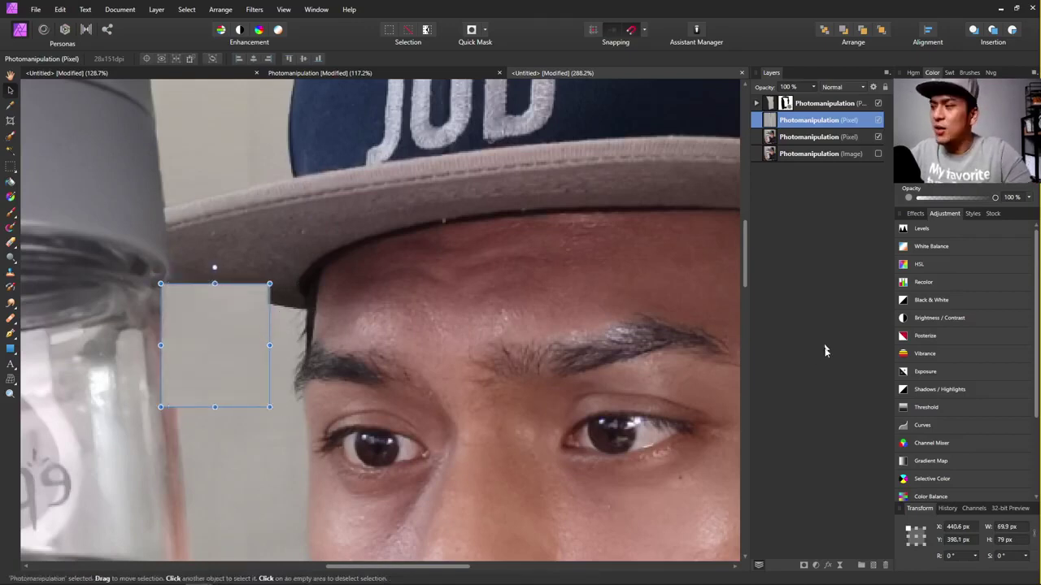
Add a mask to the wall patch and paint black with a 13.7 px brush at 16% flow to uncover the cap brim.
left_click(804, 565)
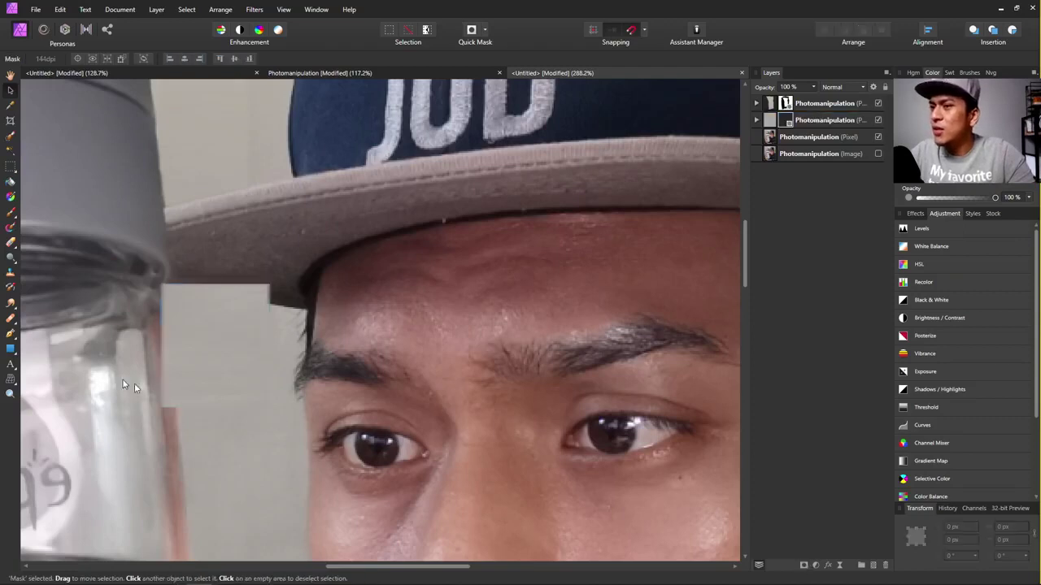
left_click(10, 211)
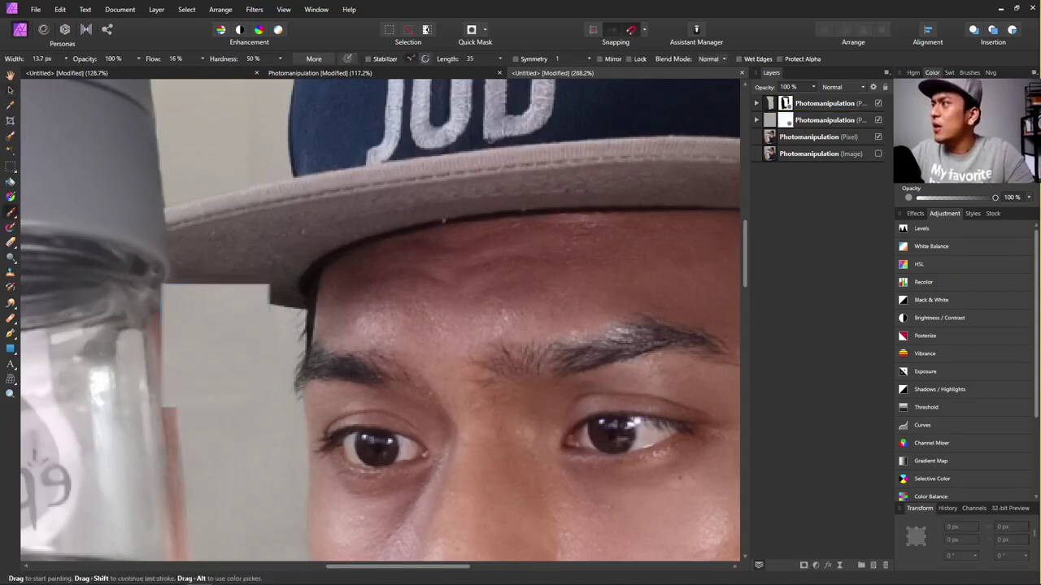
left_click(949, 72)
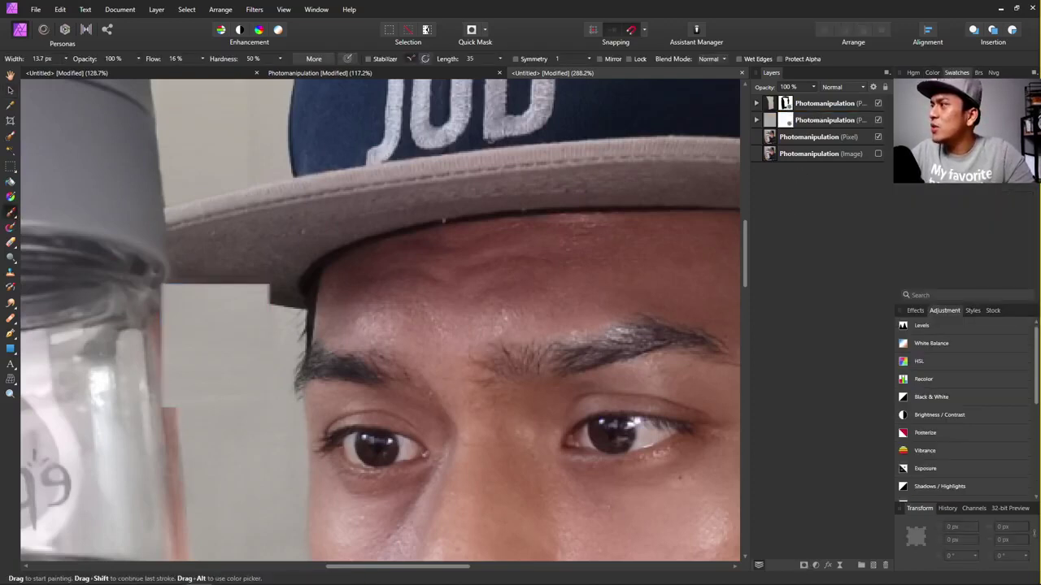
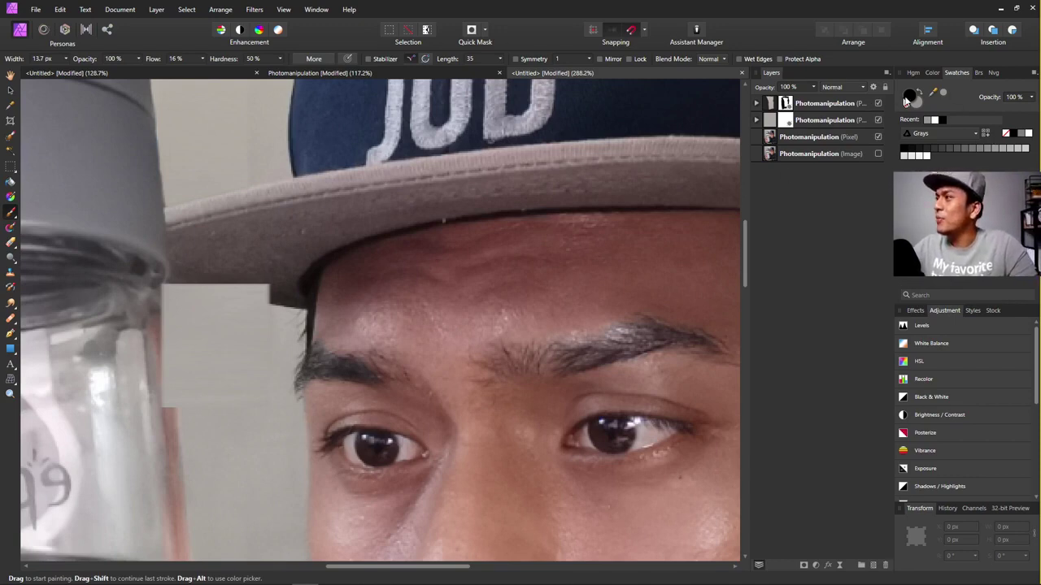
mouse_move(159, 375)
left_mouse_down()
mouse_move(168, 413)
mouse_move(161, 339)
mouse_move(161, 362)
mouse_move(153, 355)
mouse_move(161, 282)
mouse_move(152, 281)
mouse_move(298, 288)
mouse_move(204, 278)
mouse_move(284, 295)
mouse_move(182, 277)
mouse_move(290, 295)
mouse_move(244, 287)
mouse_move(286, 295)
mouse_move(273, 295)
mouse_move(265, 311)
mouse_move(269, 343)
mouse_move(258, 299)
mouse_move(281, 308)
mouse_move(270, 287)
mouse_move(218, 278)
mouse_move(284, 287)
mouse_move(255, 283)
mouse_move(272, 277)
mouse_move(176, 276)
mouse_move(268, 296)
mouse_move(174, 273)
mouse_move(268, 288)
mouse_move(202, 283)
mouse_move(284, 278)
mouse_move(180, 275)
mouse_move(282, 298)
mouse_move(172, 278)
left_mouse_up()
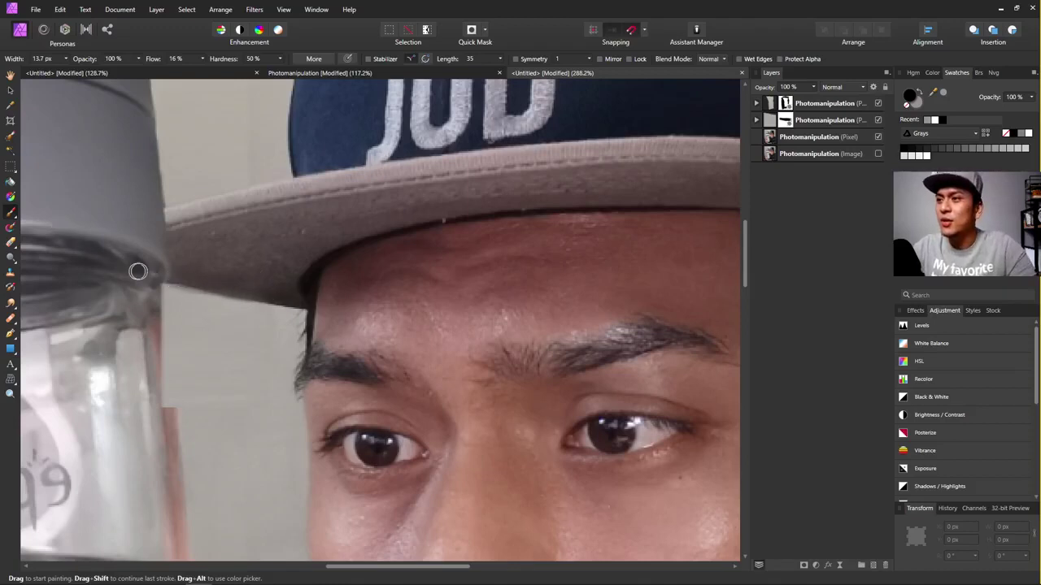
Paint black on the wall patch's mask along the bottle's edge to bring back the glass and its rim.
mouse_move(154, 283)
left_mouse_down()
mouse_move(143, 311)
mouse_move(157, 327)
mouse_move(151, 303)
mouse_move(154, 417)
mouse_move(159, 335)
mouse_move(164, 420)
mouse_move(156, 317)
mouse_move(165, 391)
left_mouse_up()
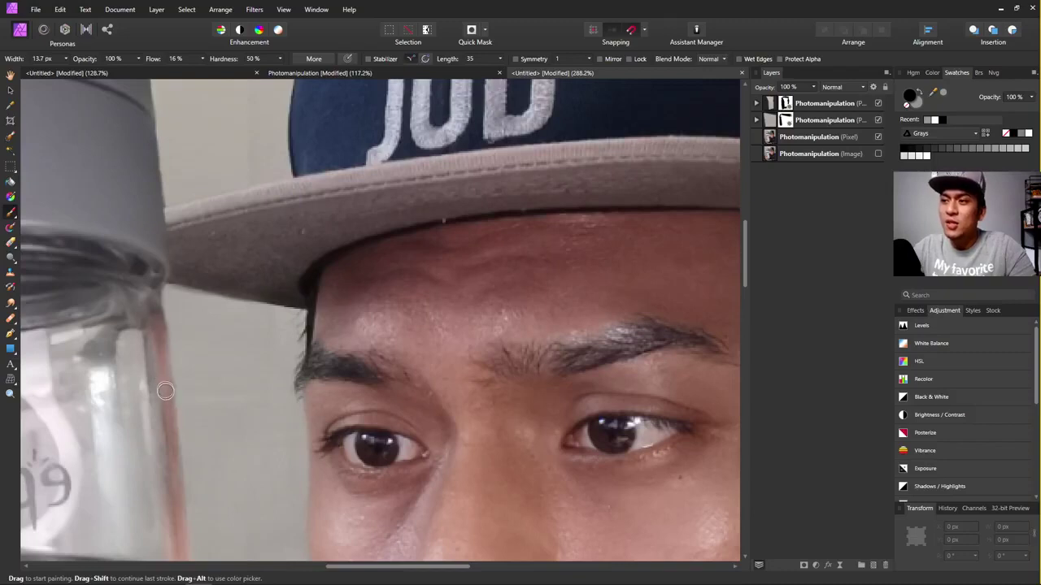
left_click_drag(167, 333, 159, 320)
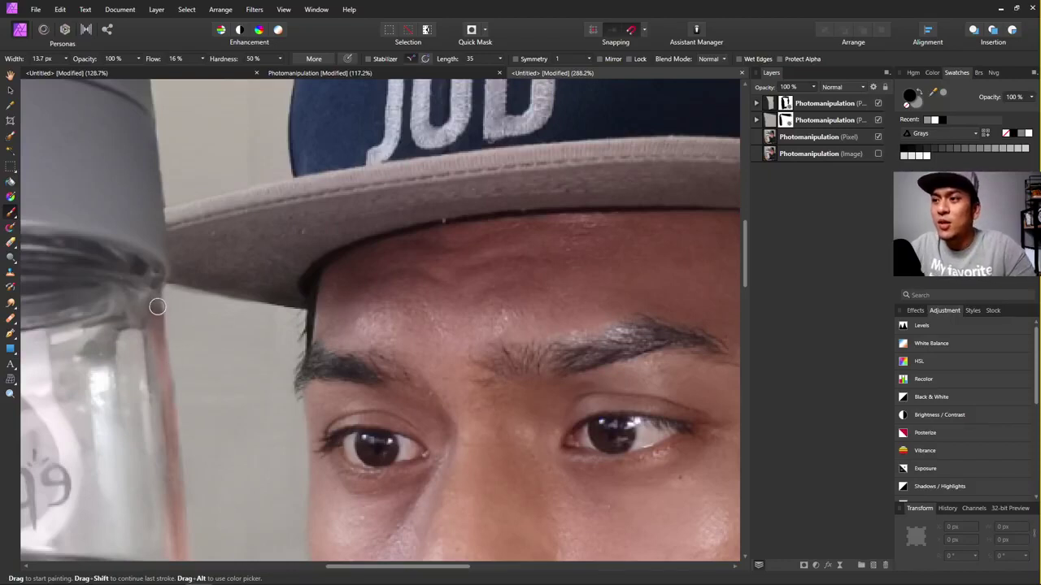
left_click_drag(170, 381, 167, 395)
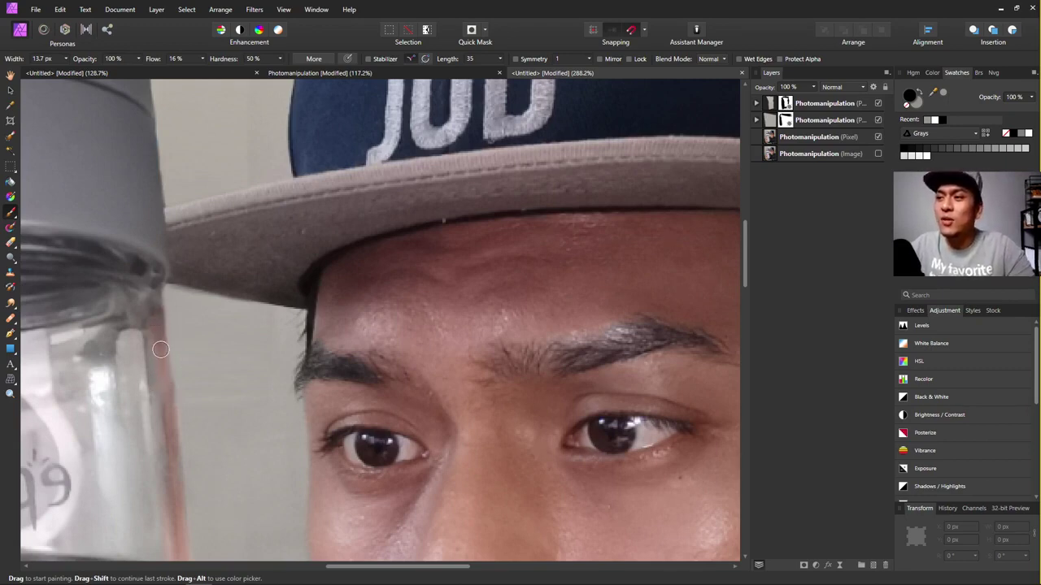
Enlarge the mask brush to 27.6 px and check the wall patch's blend between the bottle and the face.
scroll(173, 403, "down", 10)
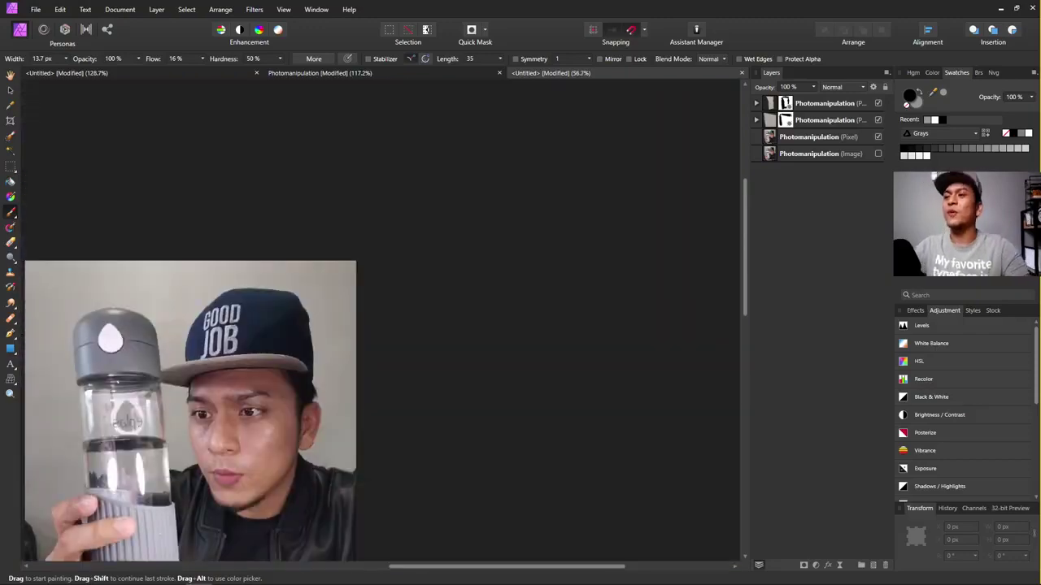
scroll(172, 402, "up", 10)
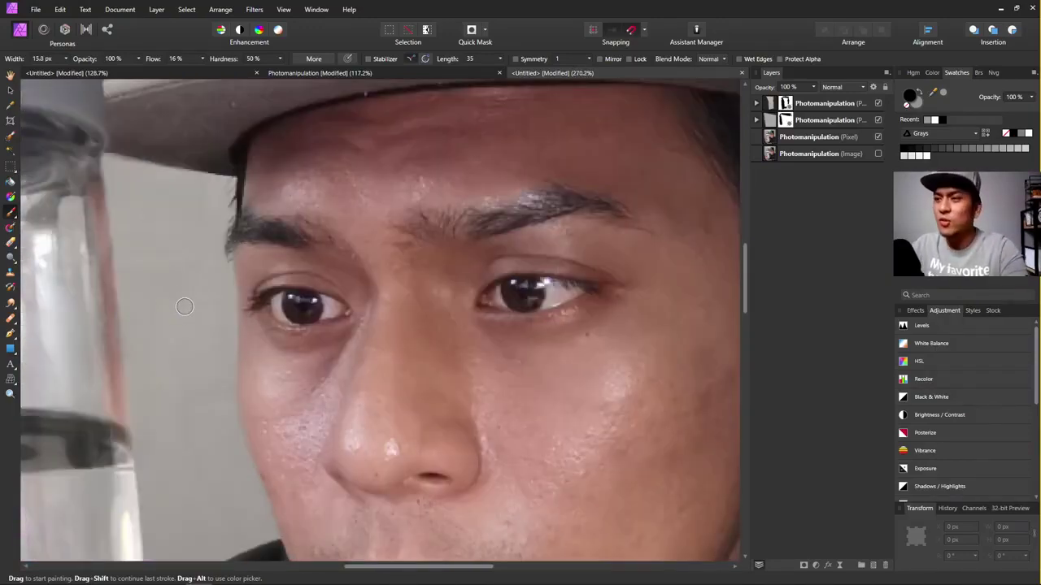
key("bracketright")
key("bracketright")
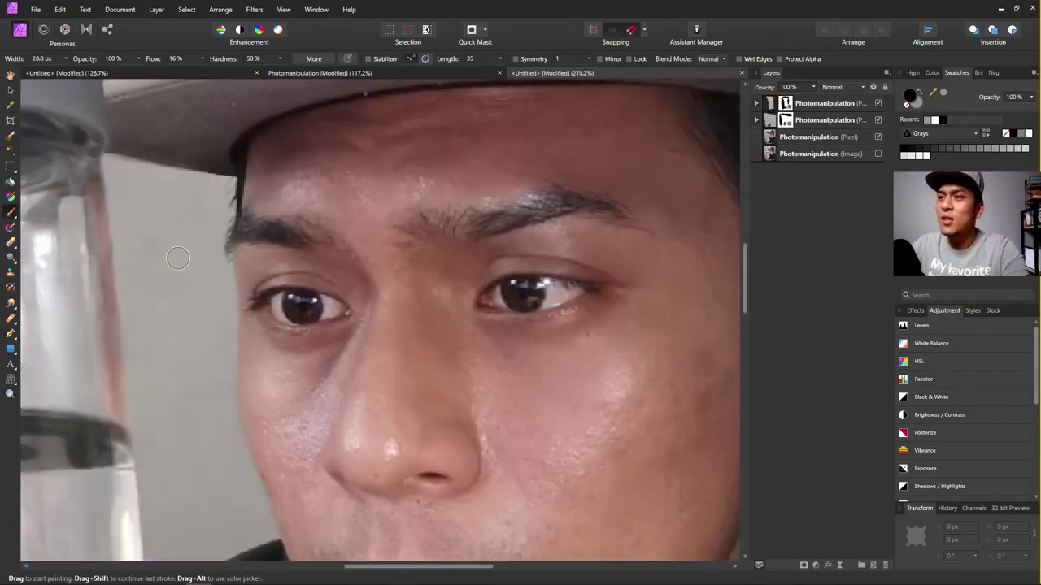
key("bracketright")
key("bracketright")
scroll(170, 268, "down", 3)
scroll(170, 268, "down", 2)
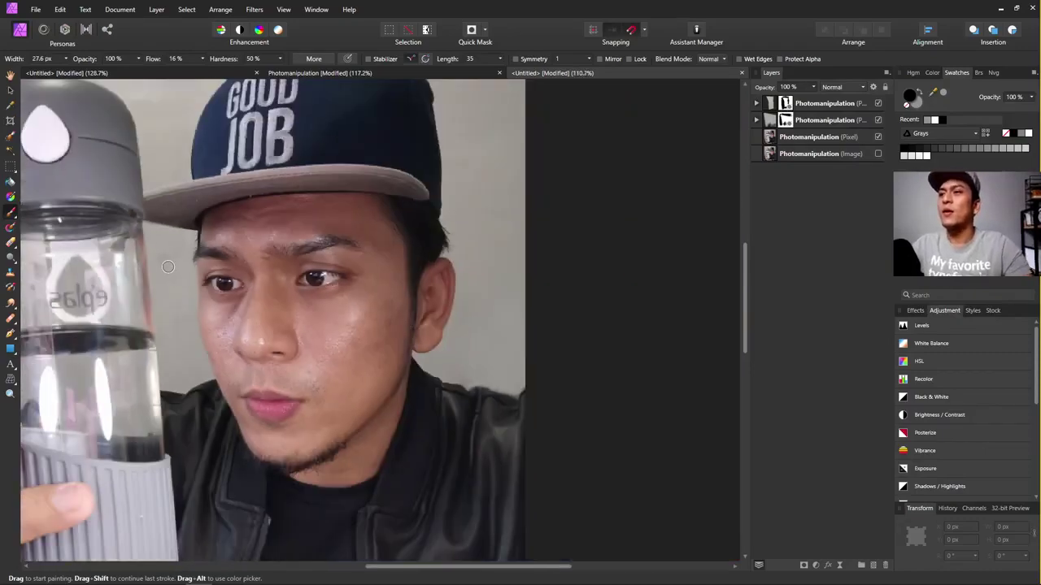
Inspect the retouched wall around the bottle, cap and face at different magnifications.
scroll(167, 264, "up", 3)
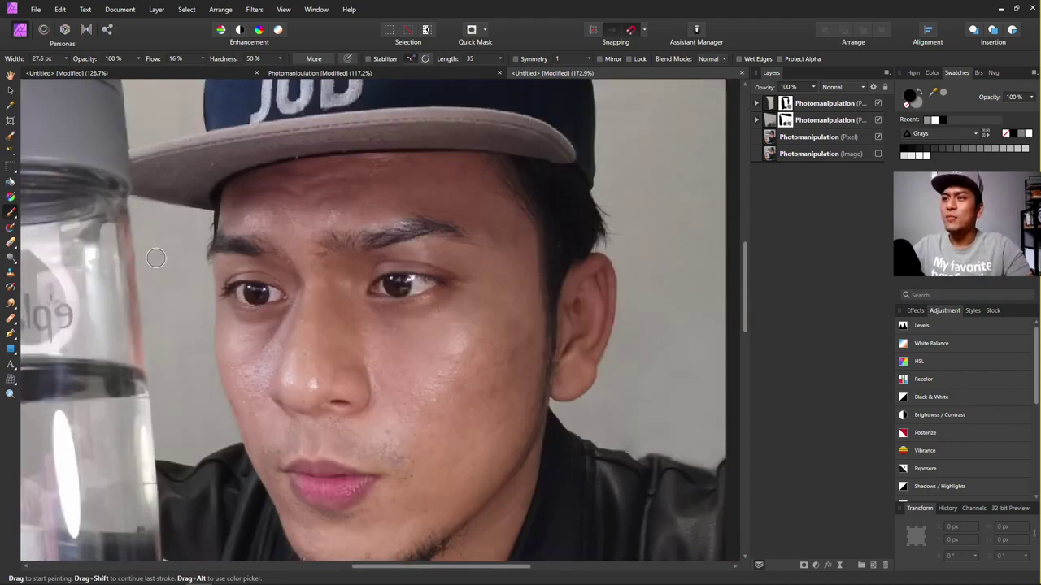
scroll(185, 262, "down", 4)
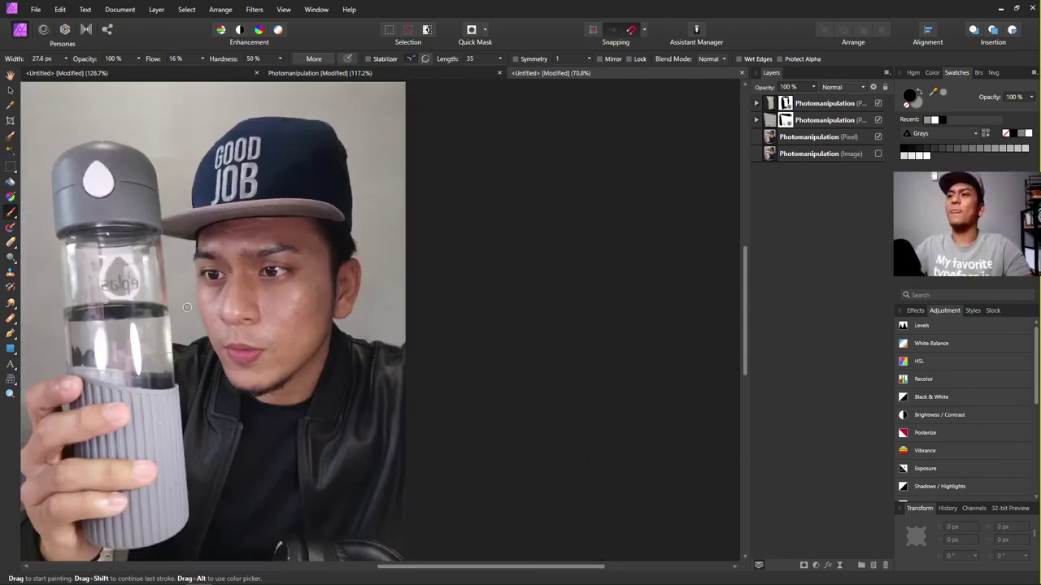
scroll(220, 291, "up", 1)
scroll(341, 268, "left", 2)
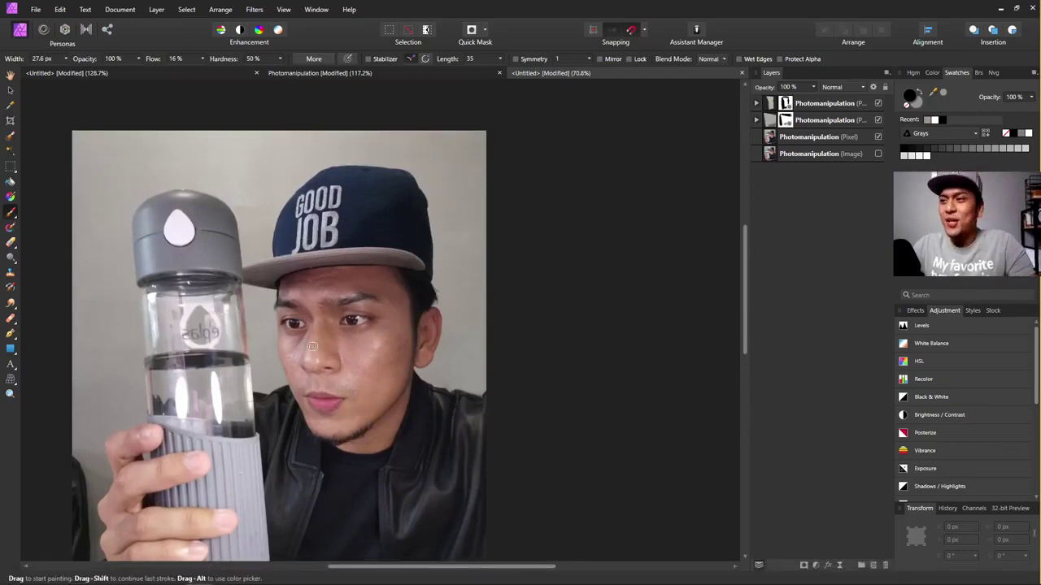
scroll(312, 346, "up", 6)
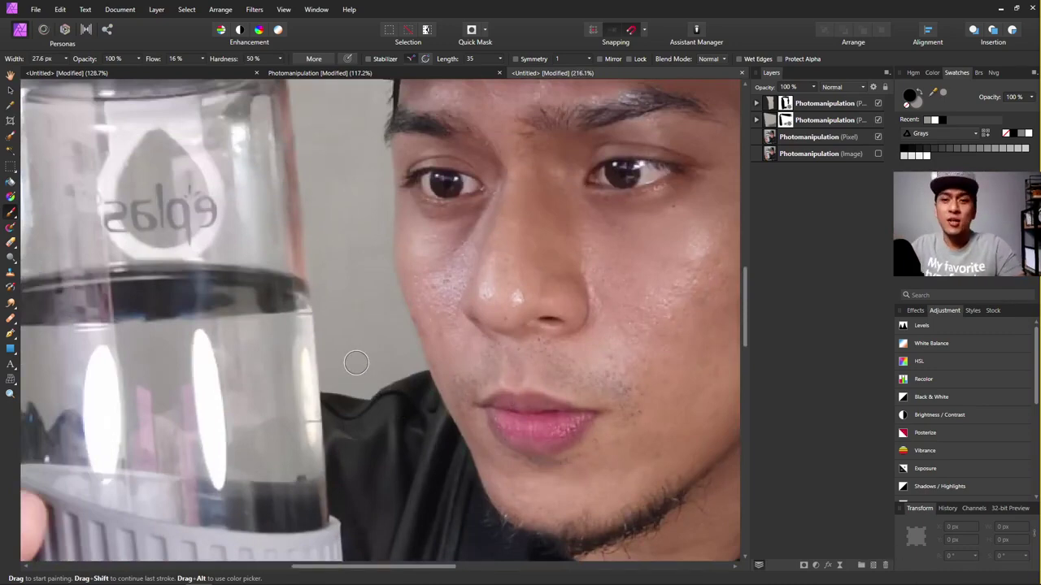
scroll(474, 336, "down", 2)
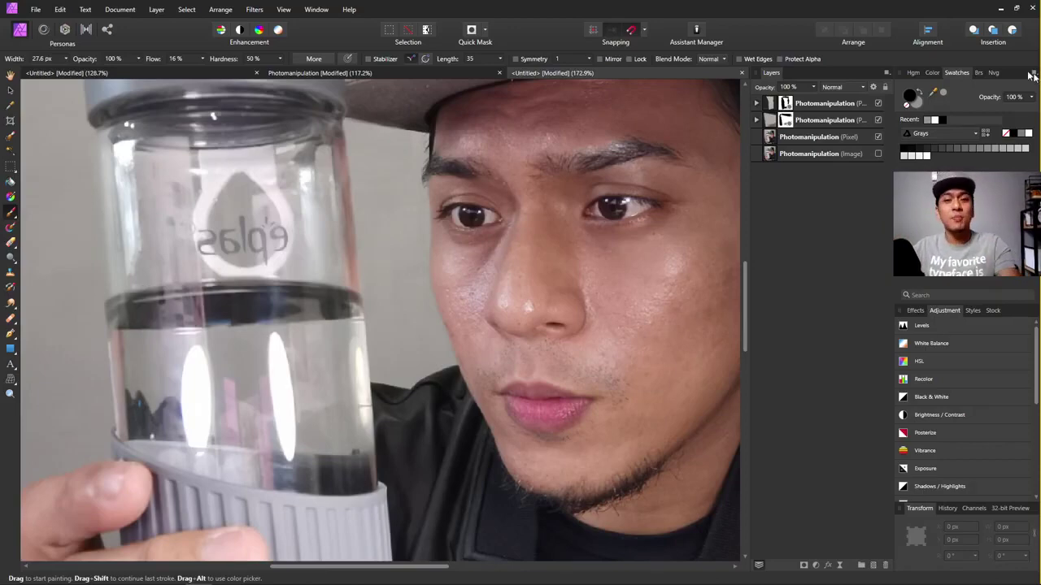
scroll(516, 123, "down", 4)
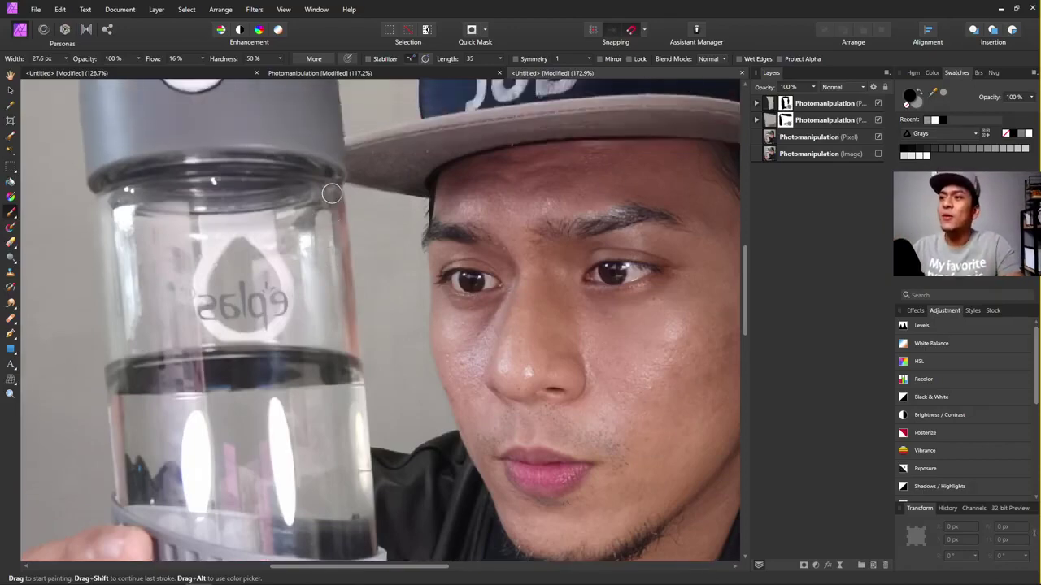
Switch to the finished Photomanipulation document and examine the octopus and water inside the bottle.
scroll(282, 87, "up", 4)
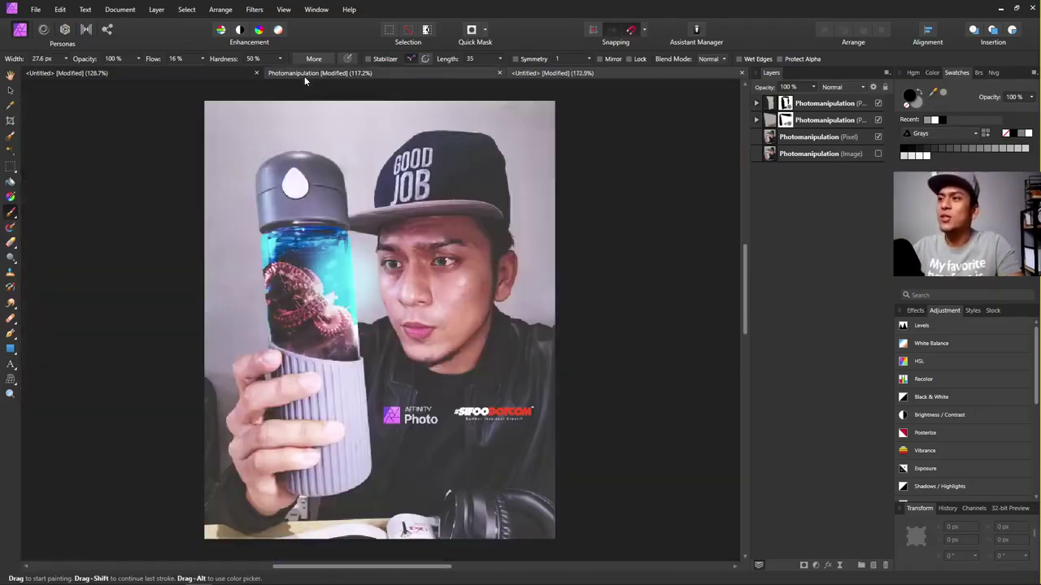
scroll(262, 318, "up", 3)
scroll(262, 319, "up", 2)
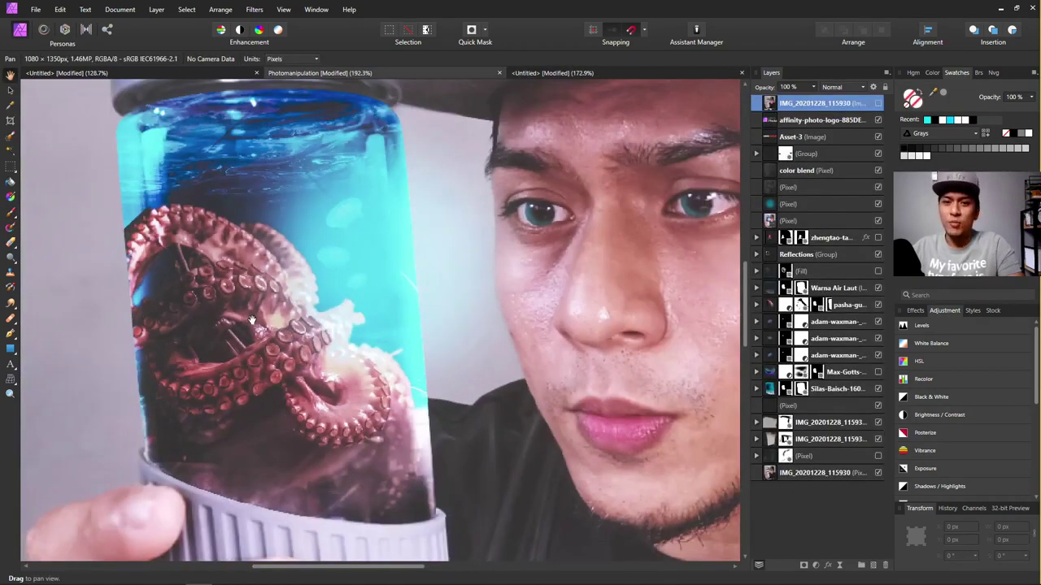
Return to the untitled working document with the empty bottle and activate the Move Tool.
left_click(567, 72)
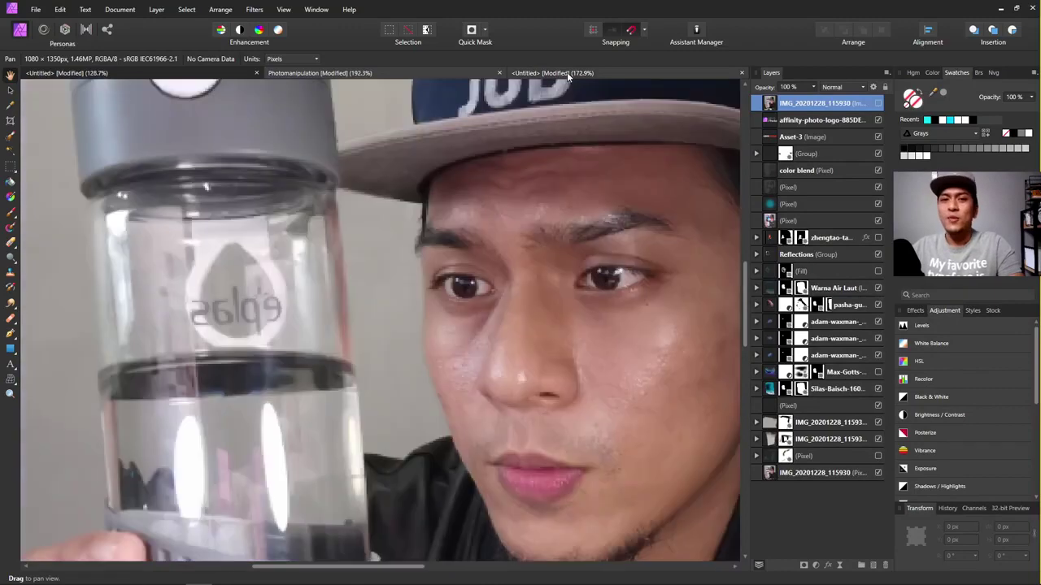
key("b")
scroll(359, 314, "down", 3)
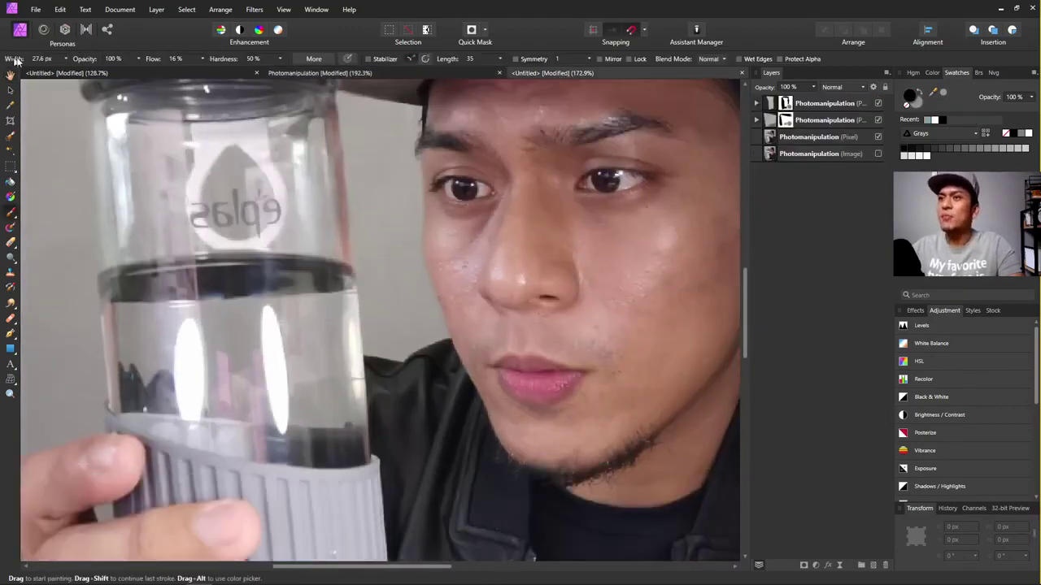
left_click(11, 92)
scroll(443, 195, "up", 2)
scroll(443, 195, "down", 2)
scroll(411, 241, "left", 2)
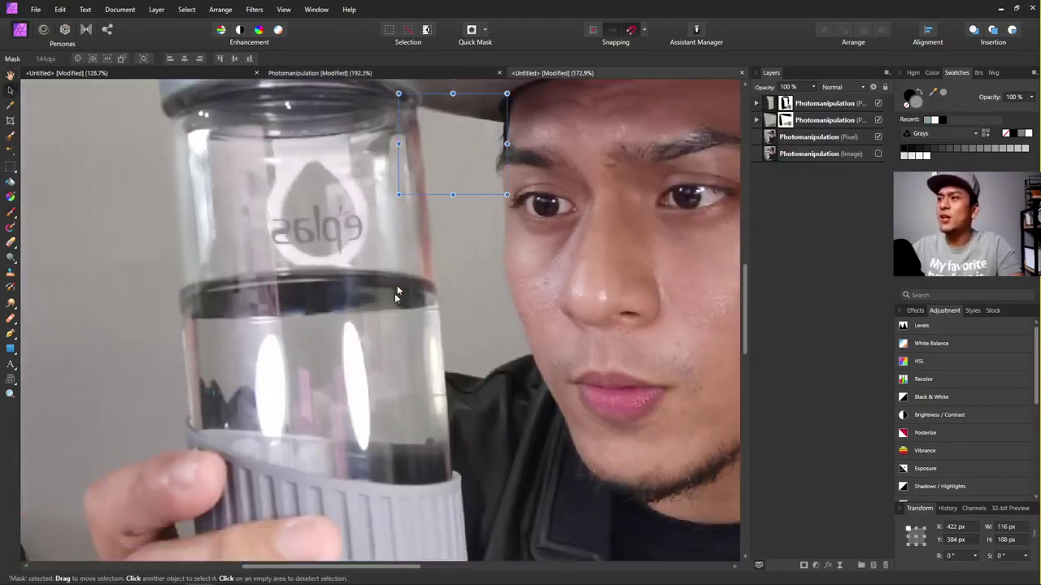
Select the full-size photo pixel layer and activate the Pen Tool for tracing the bottle glass.
left_click(344, 253)
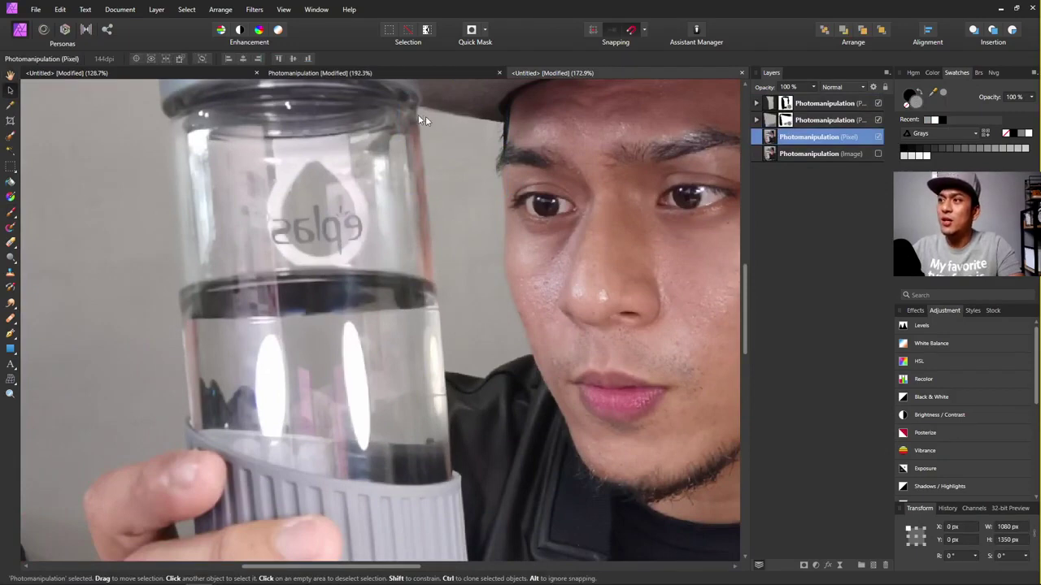
left_click(11, 335)
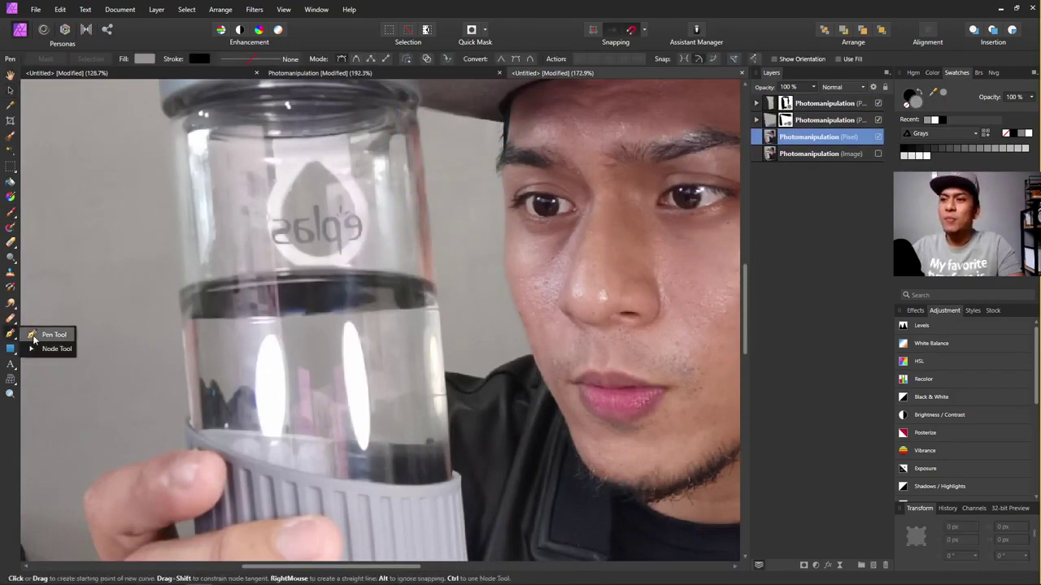
left_click(33, 335)
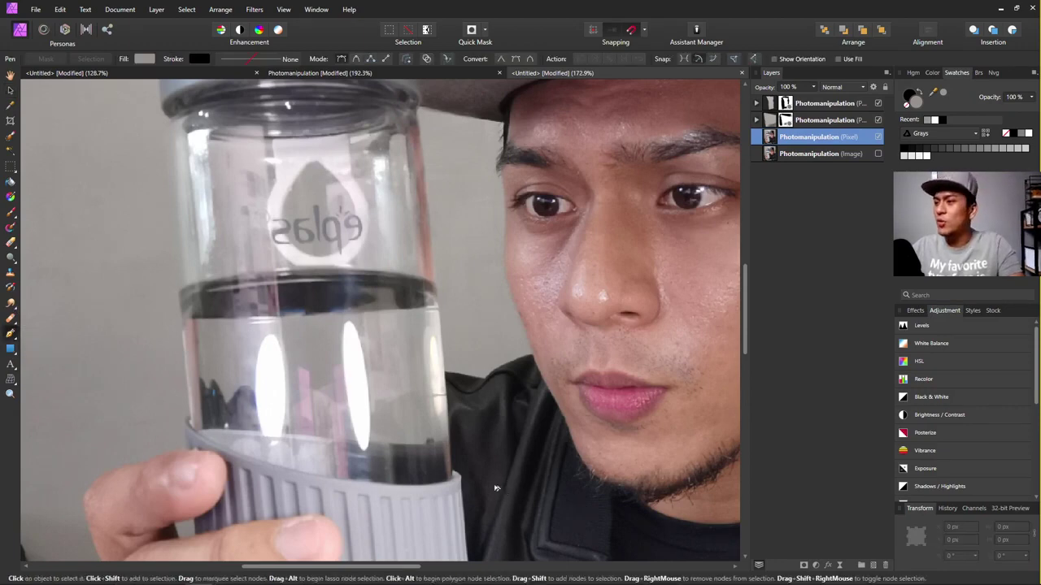
scroll(430, 481, "up", 3)
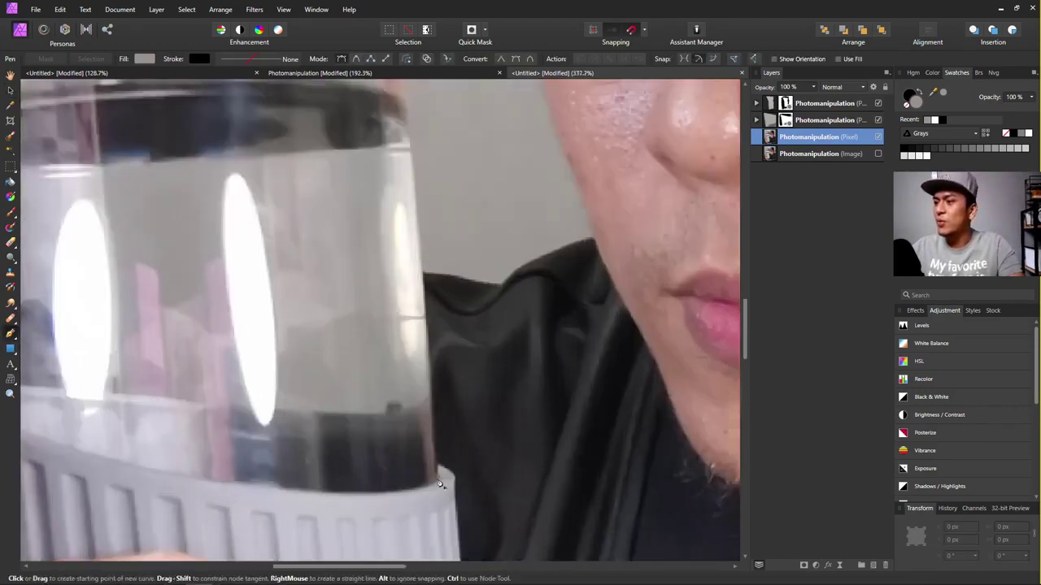
left_click(437, 480)
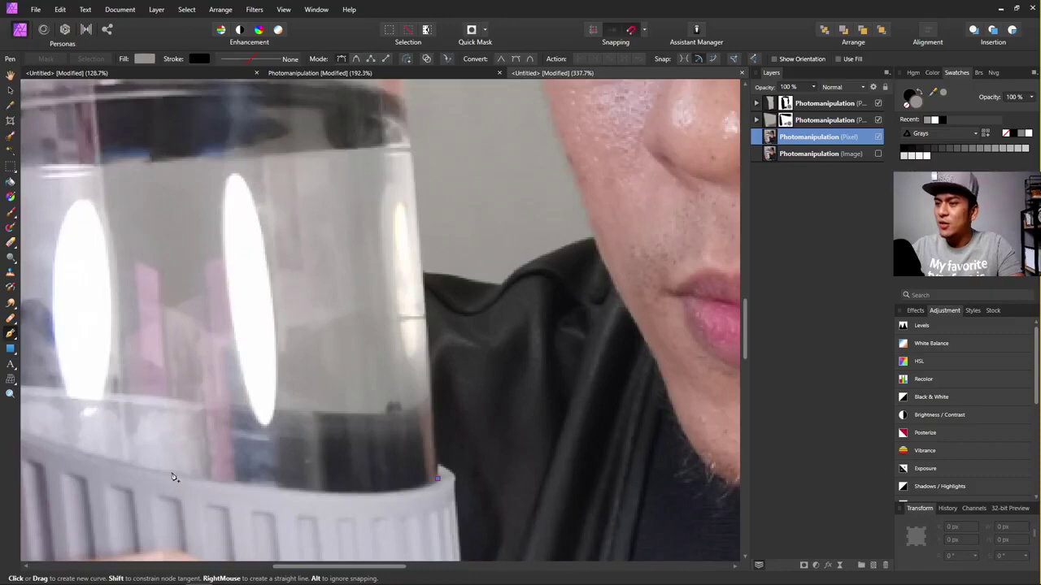
left_click_drag(173, 477, 24, 457)
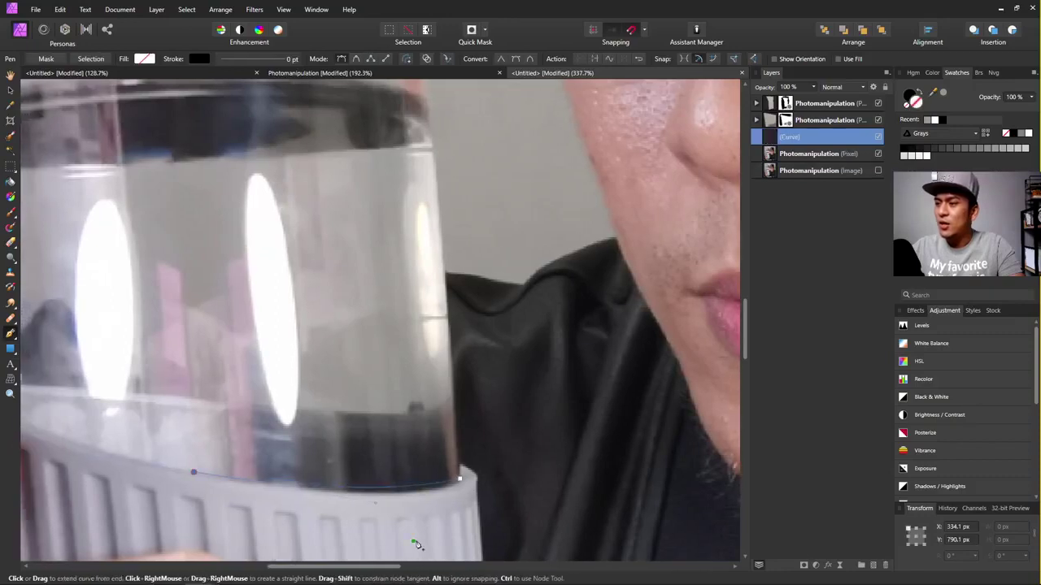
key("ctrl+z")
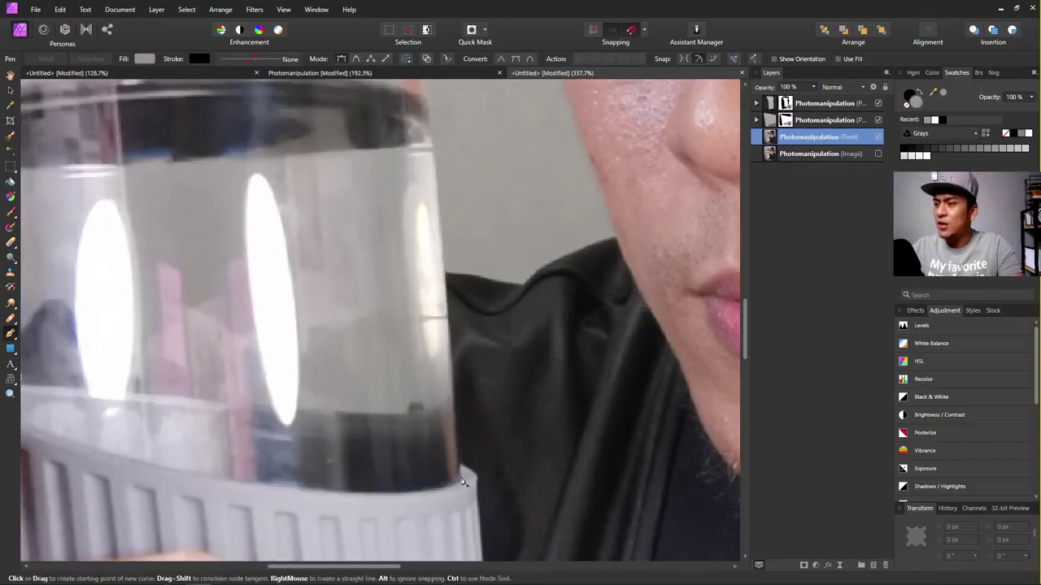
Start the Pen Tool path at the glass's lower-right corner and trace along the sleeve rim and up the left side.
left_click(461, 480)
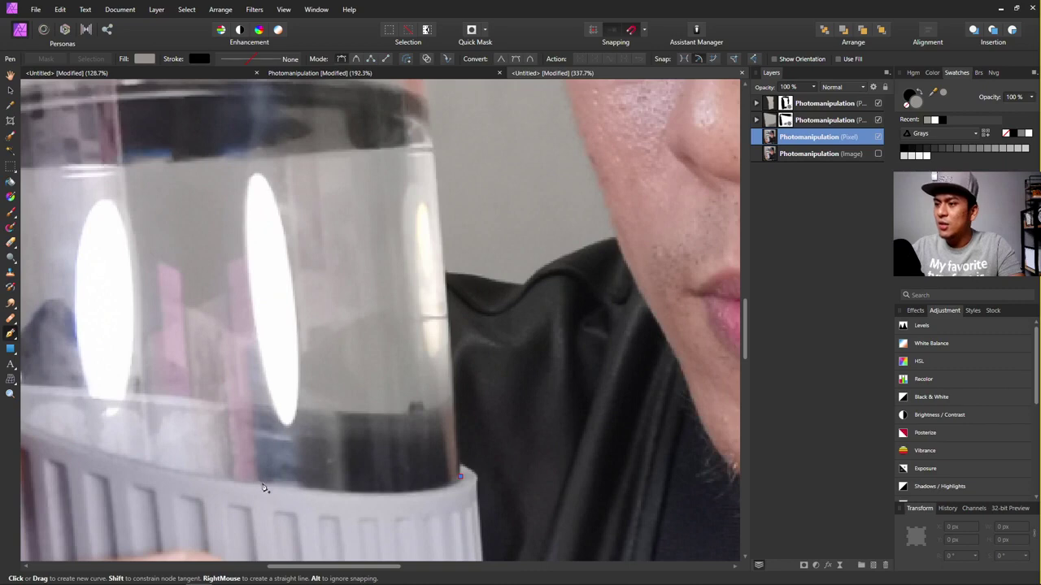
left_click_drag(263, 486, 163, 409)
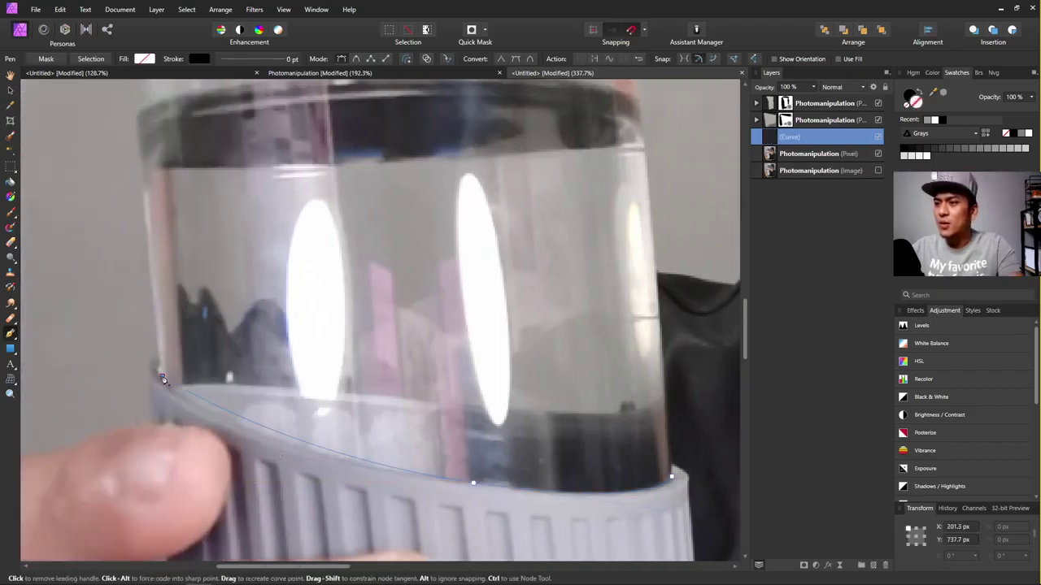
scroll(159, 341, "up", 5)
scroll(154, 340, "down", 2)
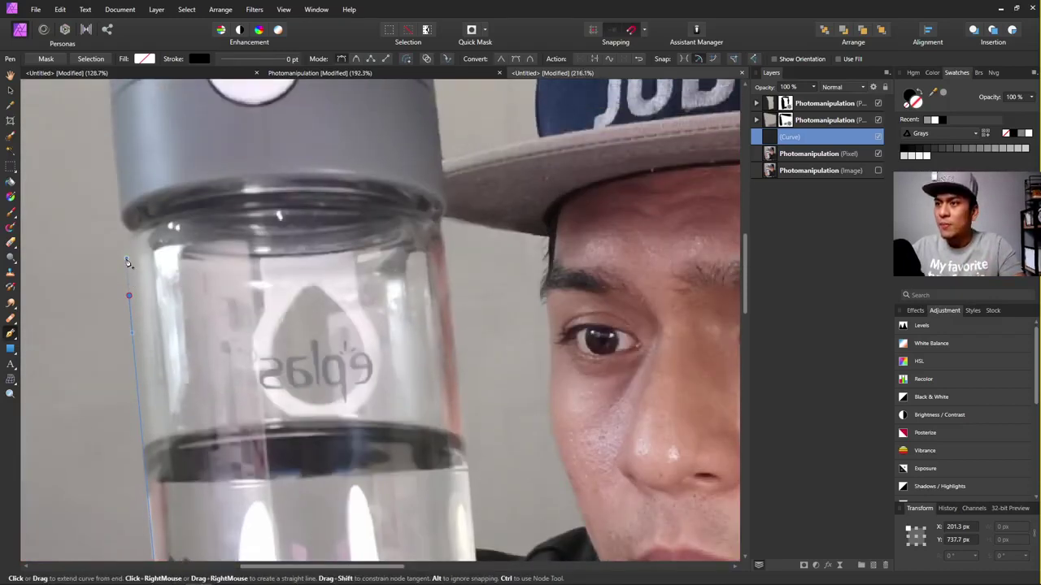
Continue the path around the upper-left shoulder and along the glass's top edge beneath the cap to the right side.
scroll(127, 262, "up", 2)
left_click(132, 227)
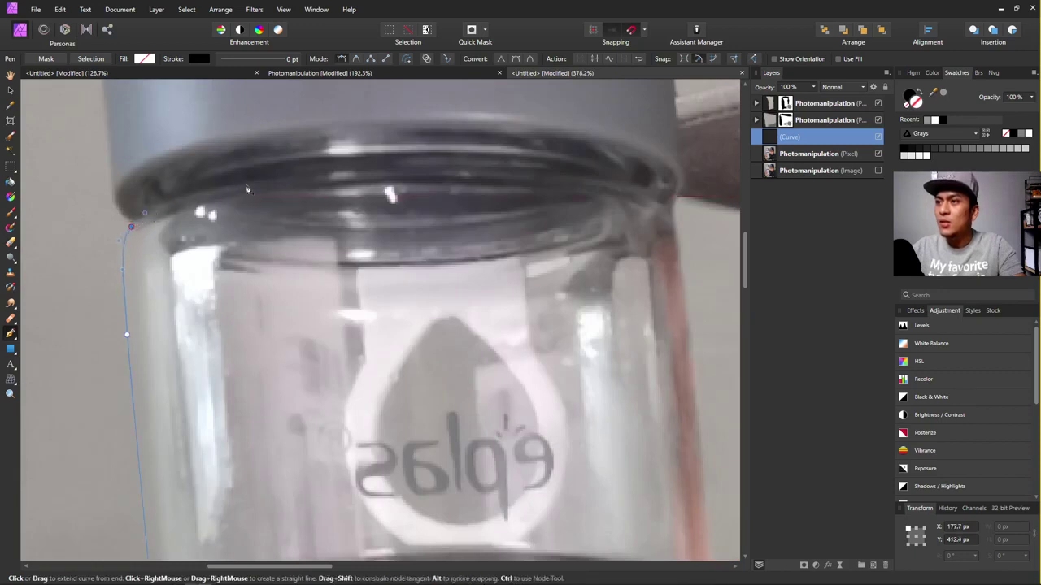
scroll(473, 173, "right", 2)
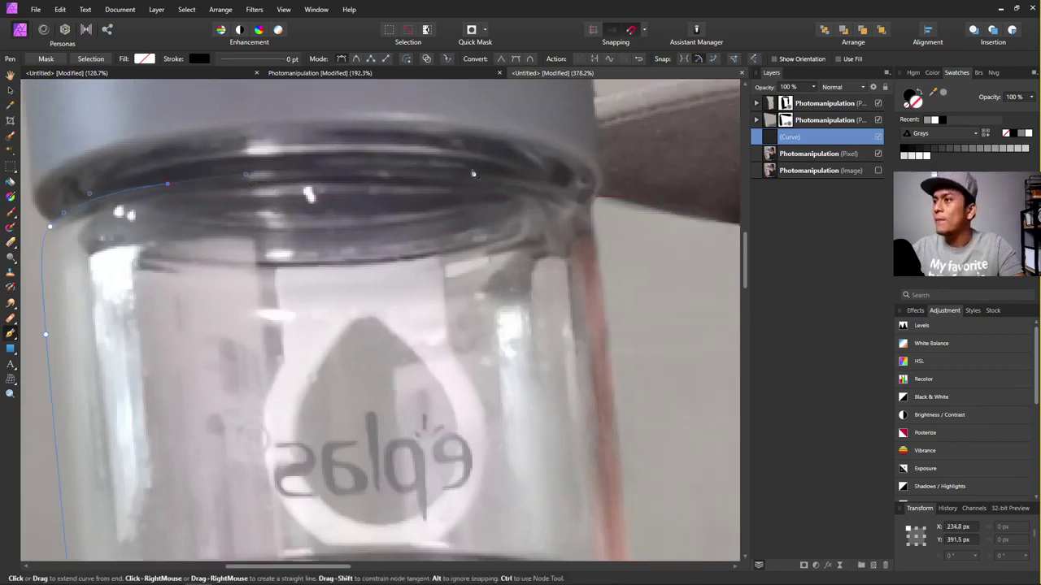
left_click_drag(512, 177, 592, 191)
left_click(597, 252)
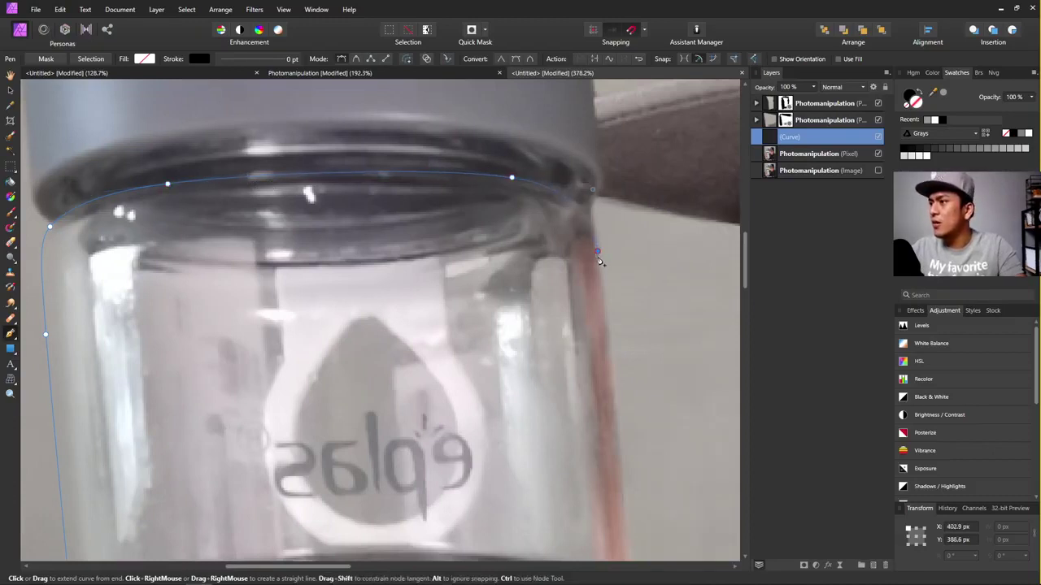
Trace down the right side of the glass and close the curve at its starting node by the sleeve.
scroll(601, 285, "down", 5)
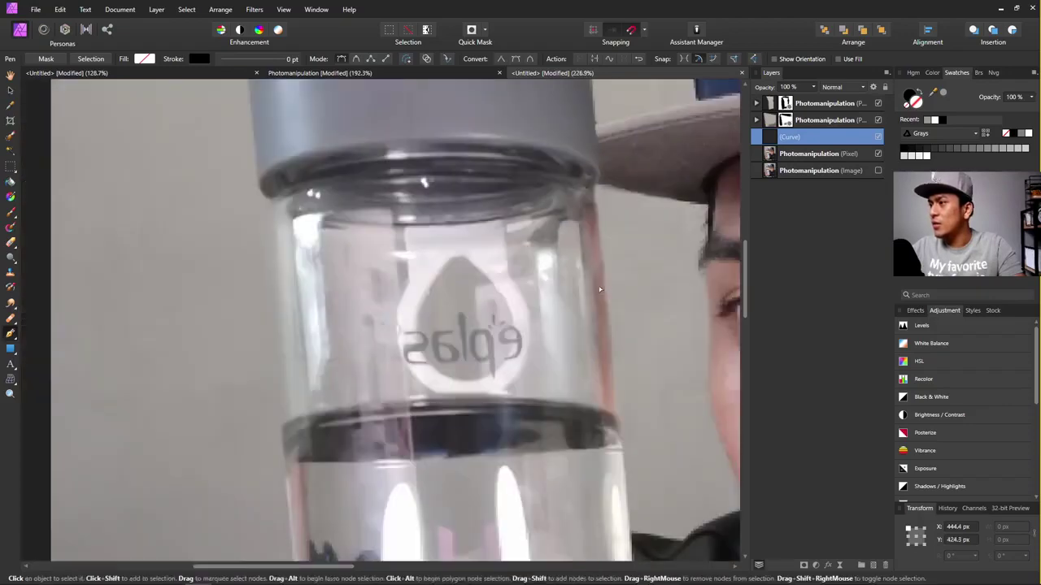
scroll(569, 309, "down", 6)
scroll(507, 329, "up", 6)
scroll(507, 329, "down", 4)
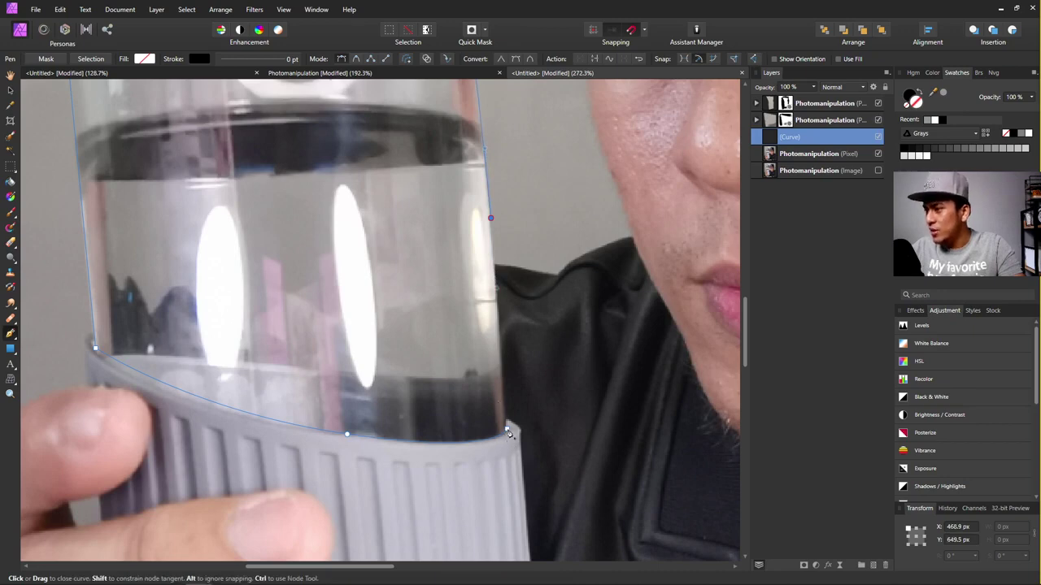
scroll(508, 415, "up", 2)
scroll(512, 388, "up", 7)
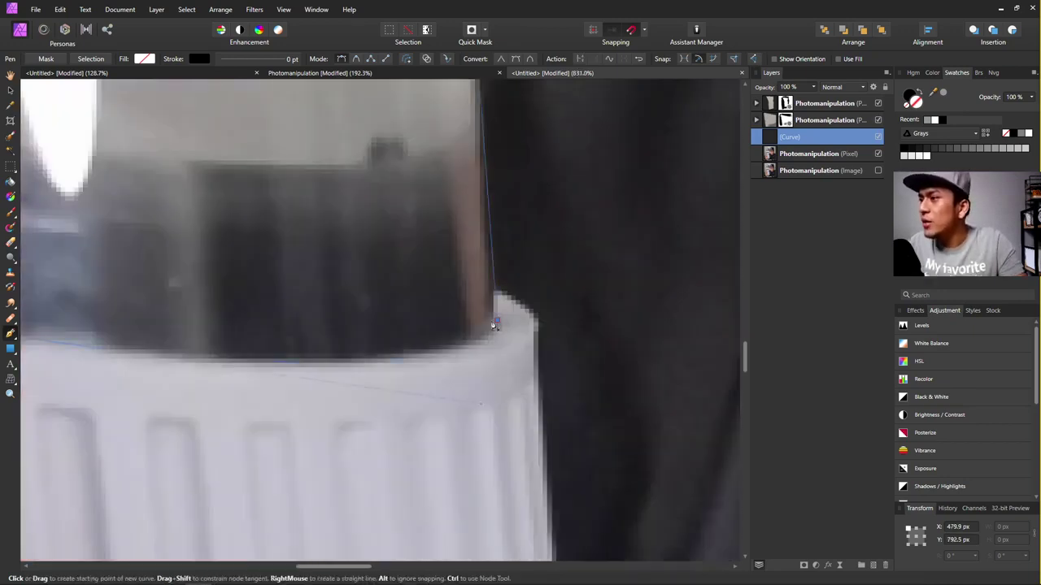
scroll(472, 309, "up", 2)
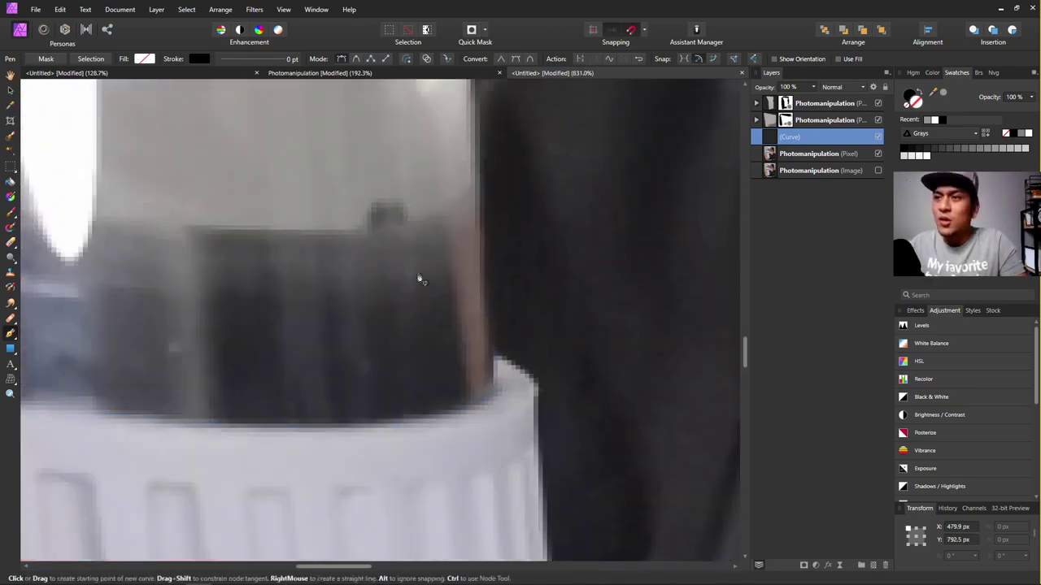
Activate the Node Tool and refine the curve's lower-right corner node and the adjacent curve handle to follow the sleeve rim.
left_click(10, 89)
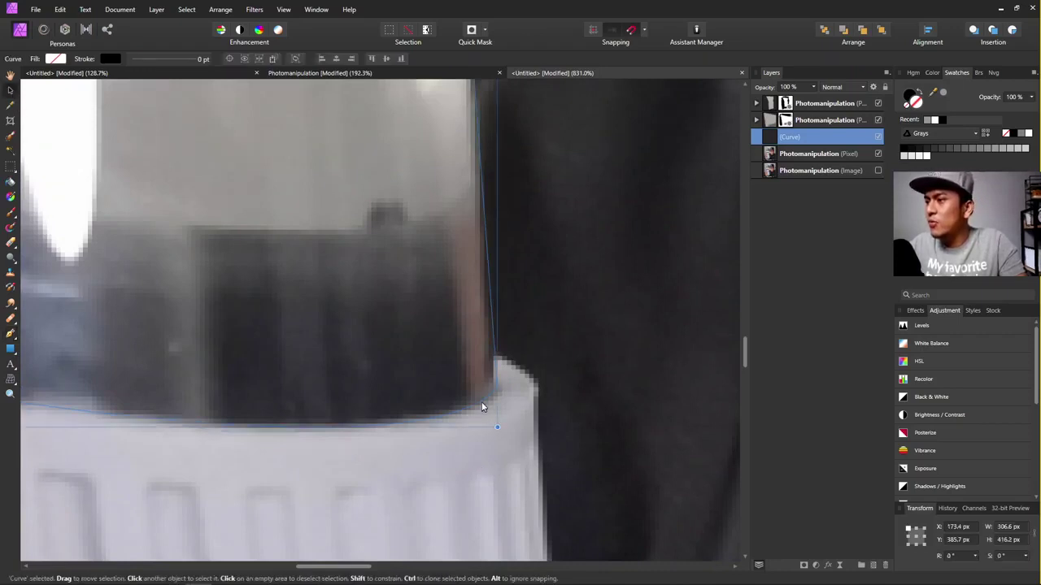
left_click(12, 335)
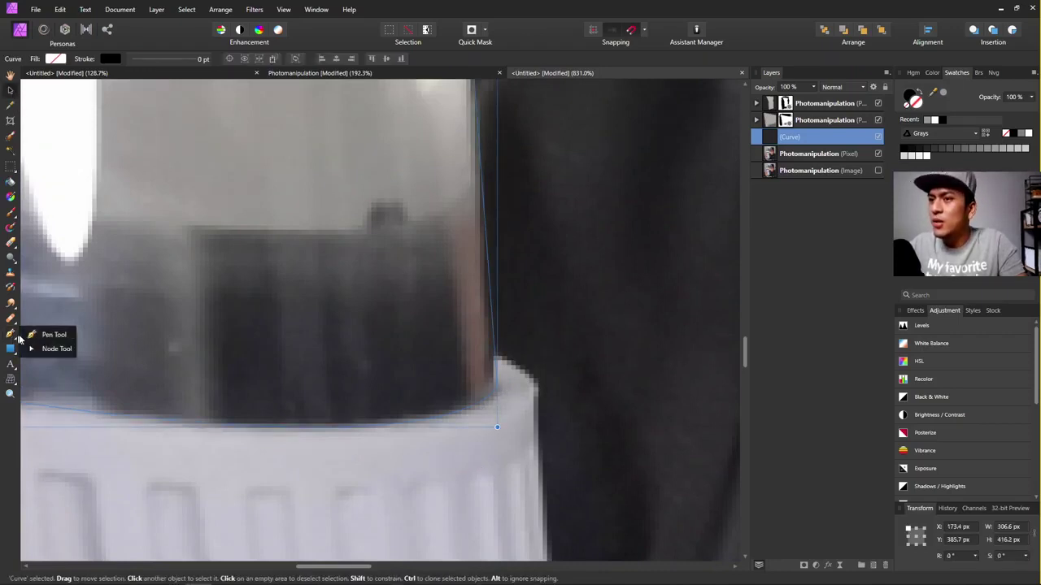
left_click(50, 350)
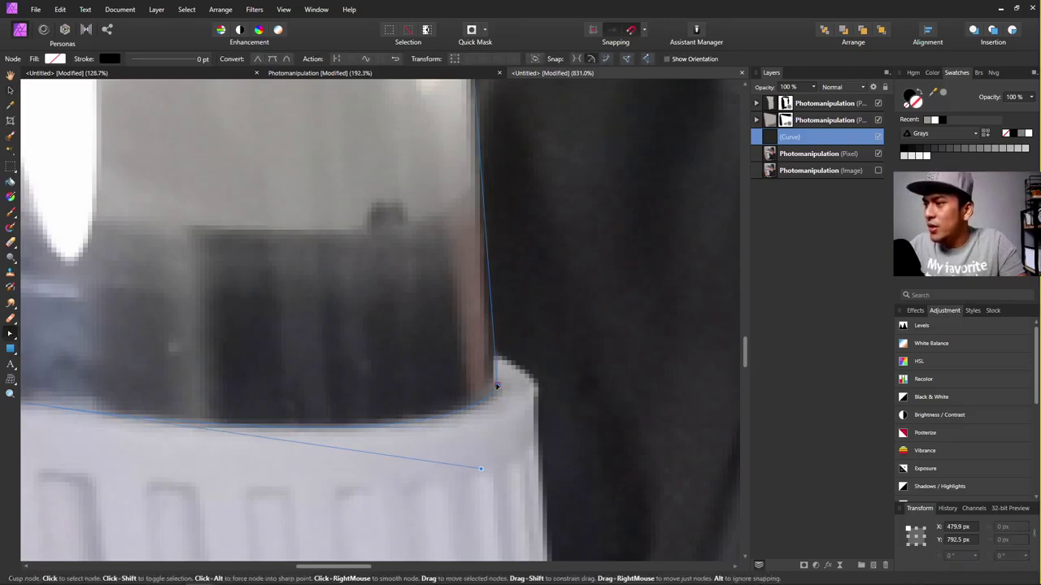
scroll(495, 386, "down", 3)
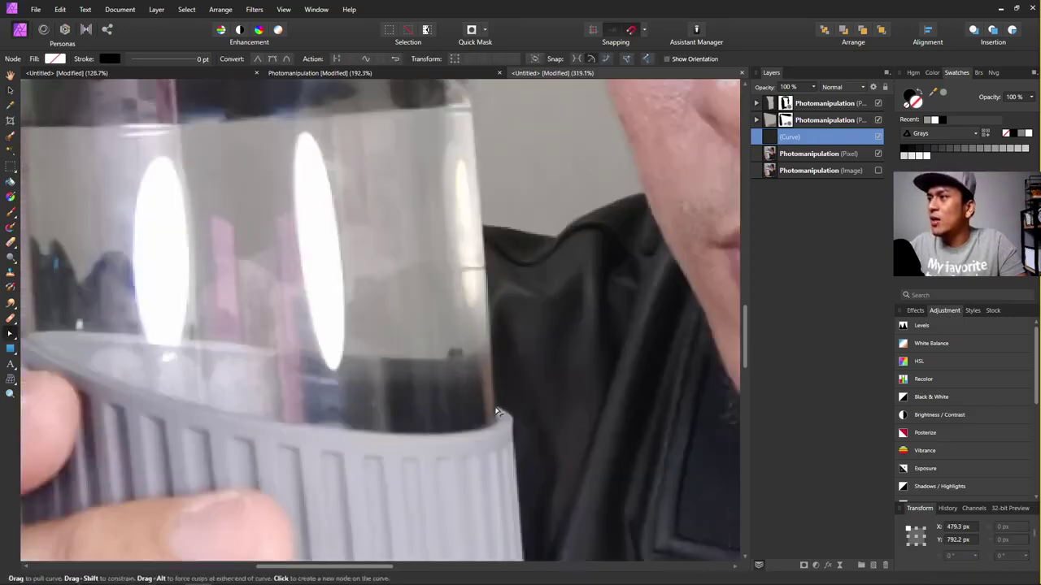
scroll(504, 406, "up", 3)
left_click_drag(509, 433, 559, 426)
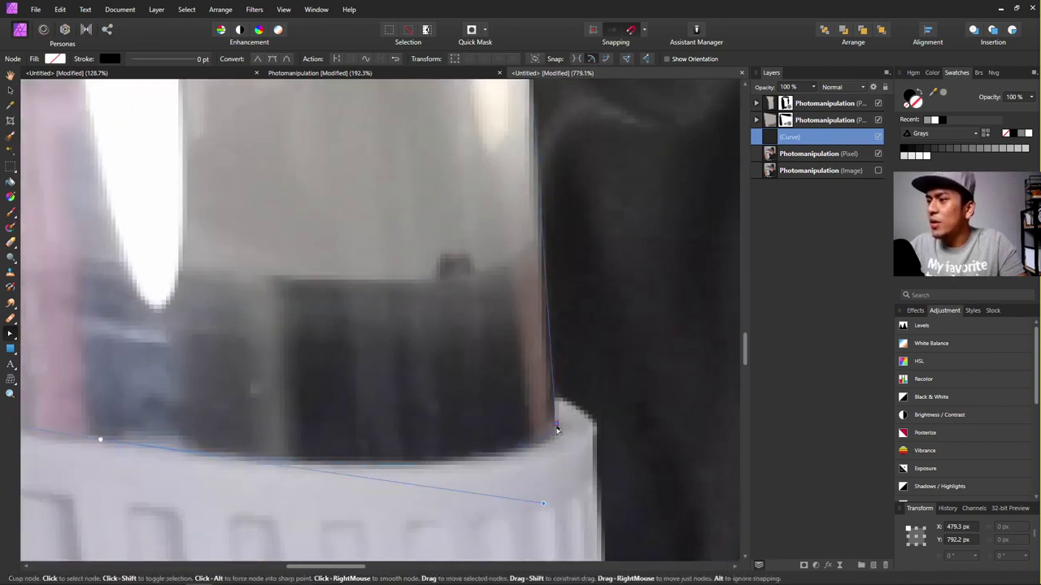
mouse_move(545, 509)
left_mouse_down()
mouse_move(530, 507)
mouse_move(549, 502)
left_mouse_up()
Lengthen the left handle of the middle lower-edge node so the curve follows the sleeve's rim.
scroll(200, 437, "down", 3)
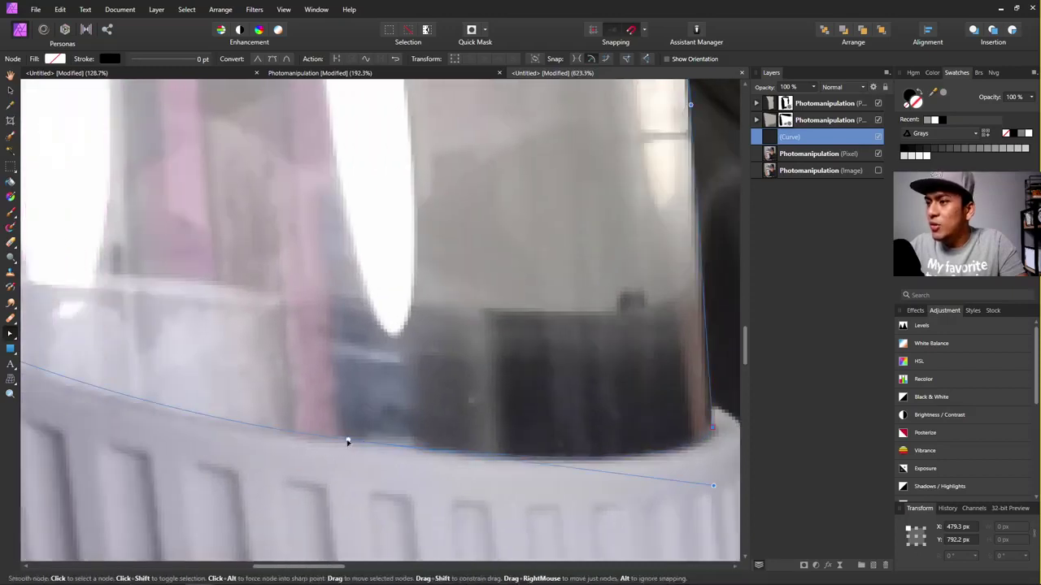
scroll(195, 435, "down", 2)
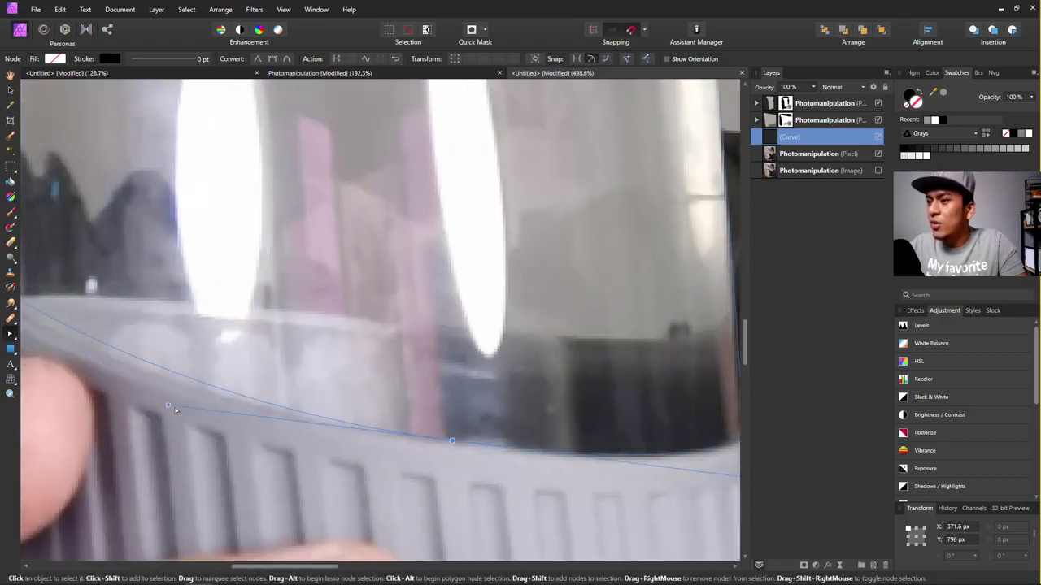
left_click_drag(169, 406, 100, 401)
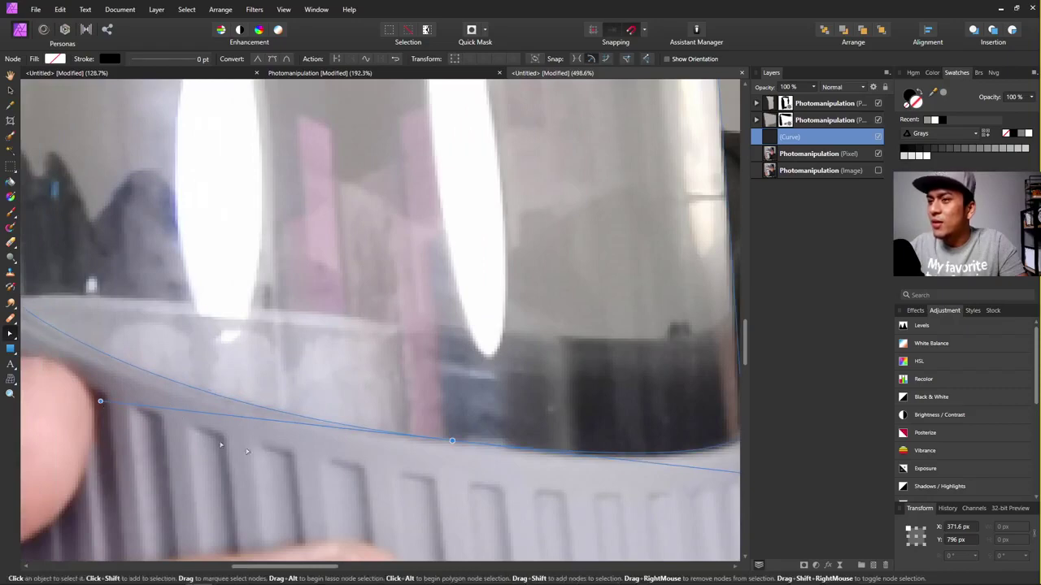
Adjust the curve's lower-left corner node, check the outline around the glass, and return to the Move Tool.
scroll(221, 445, "down", 5)
scroll(237, 367, "up", 6)
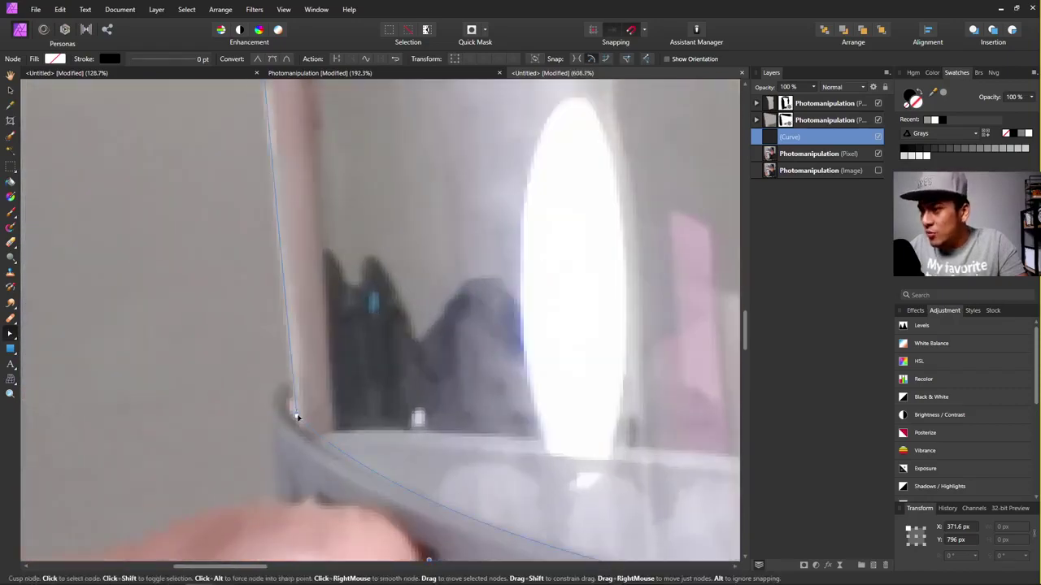
scroll(297, 422, "down", 4)
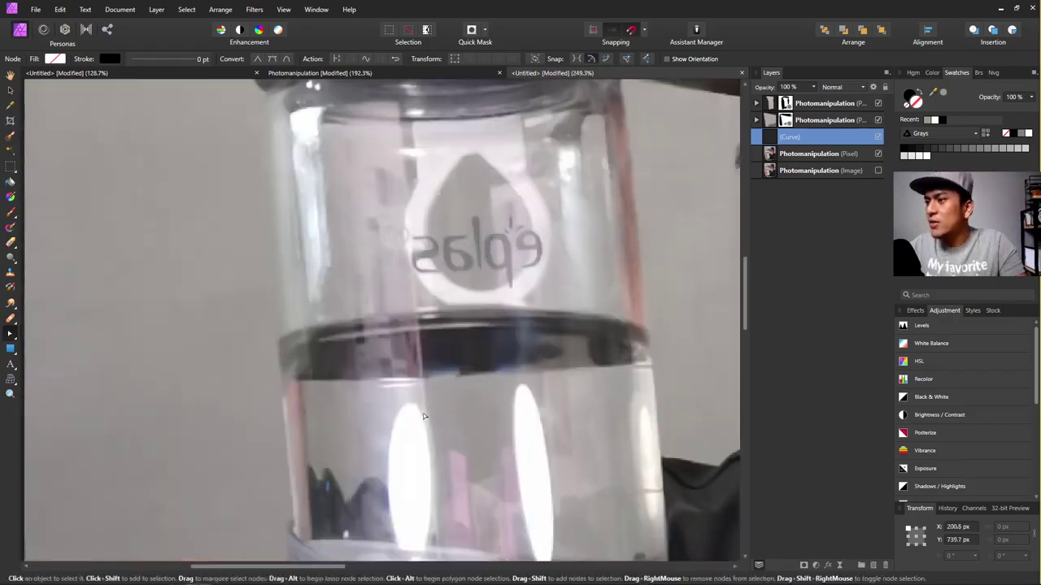
scroll(334, 319, "up", 3)
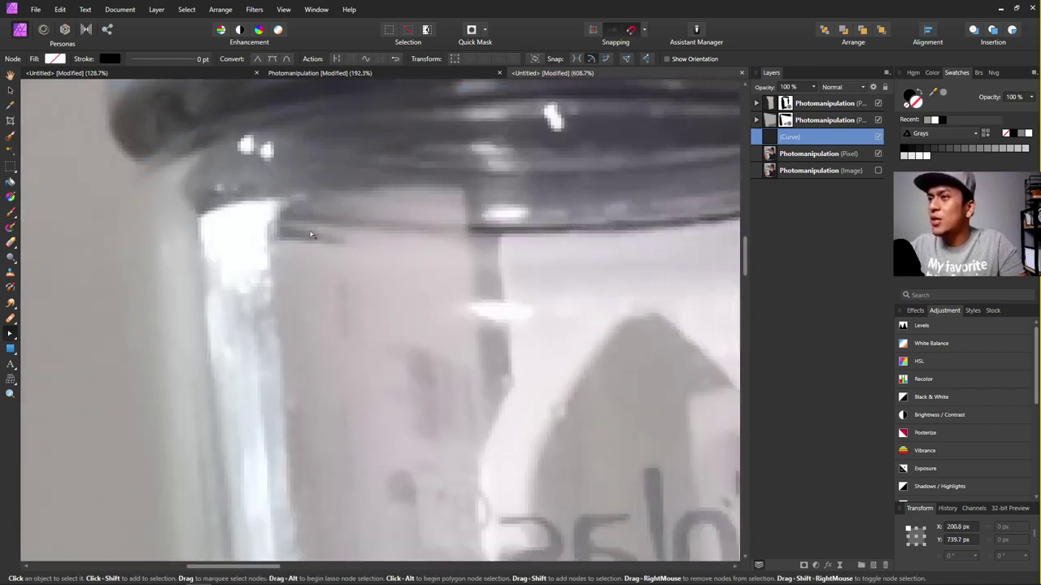
scroll(344, 228, "down", 4)
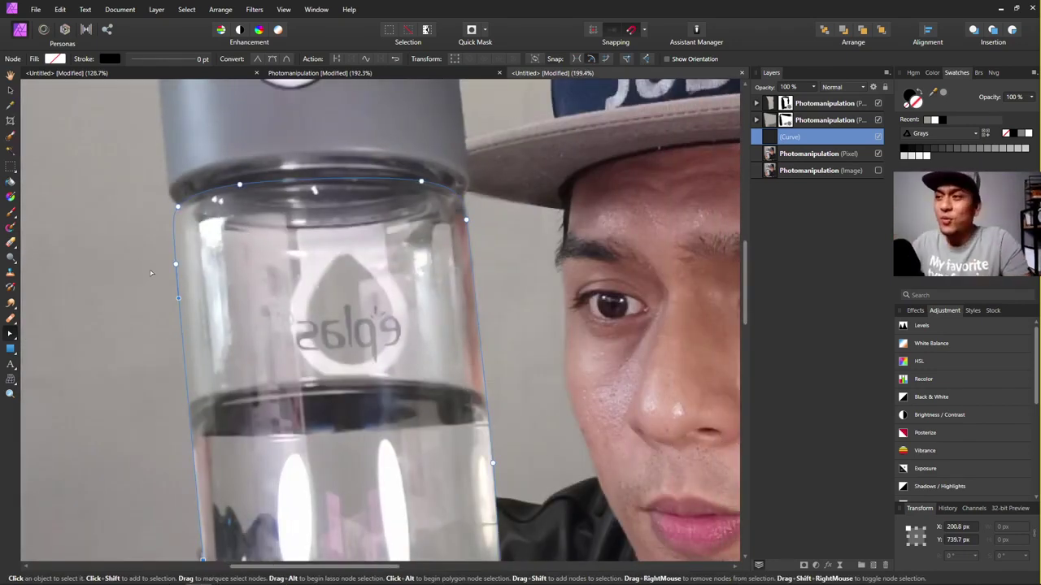
left_click(9, 90)
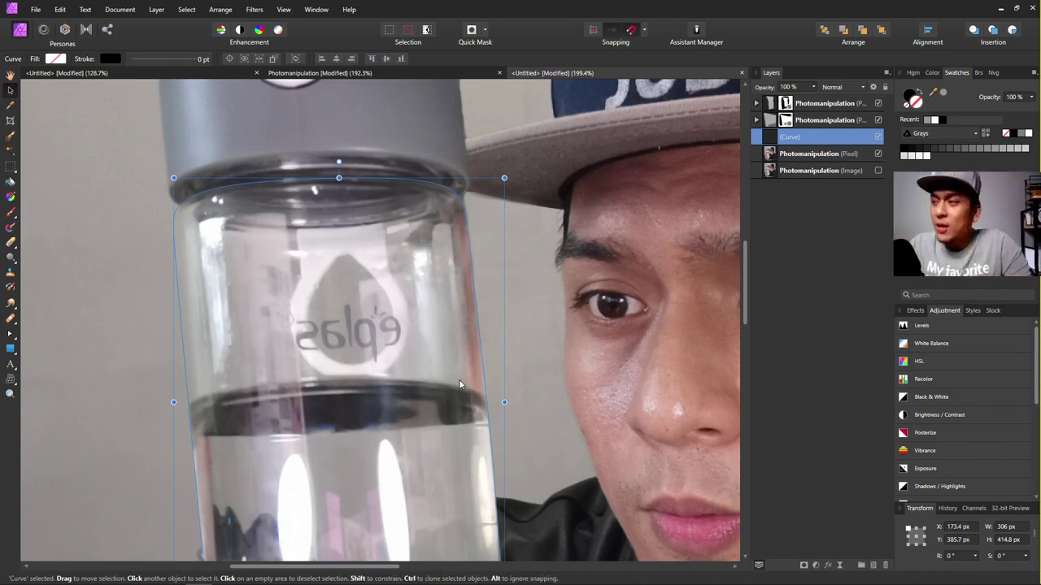
scroll(460, 384, "down", 4)
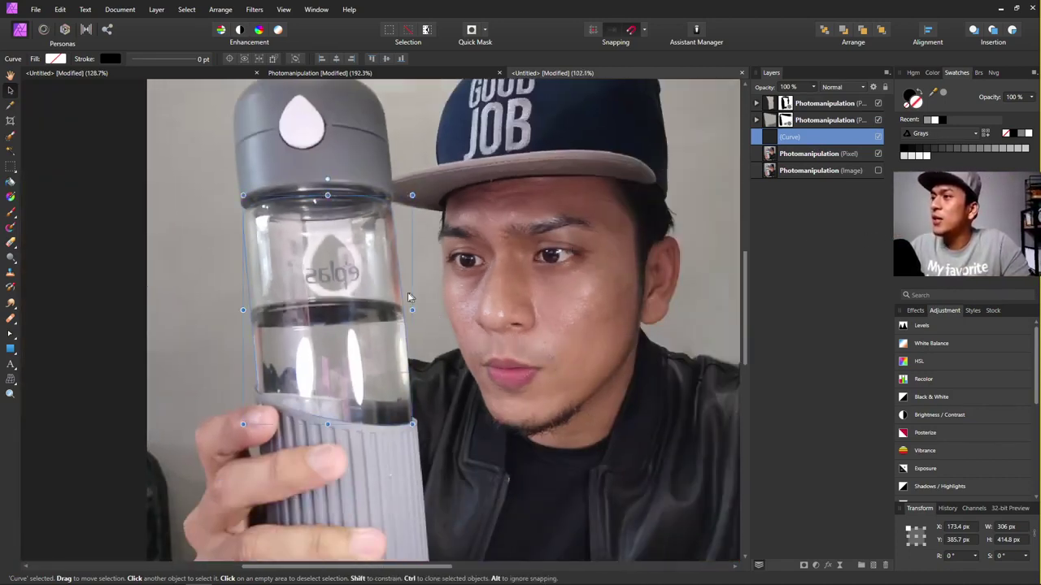
scroll(408, 295, "up", 3)
Open the Stock library, clear the octopus search and view the available image sources.
left_click(1005, 314)
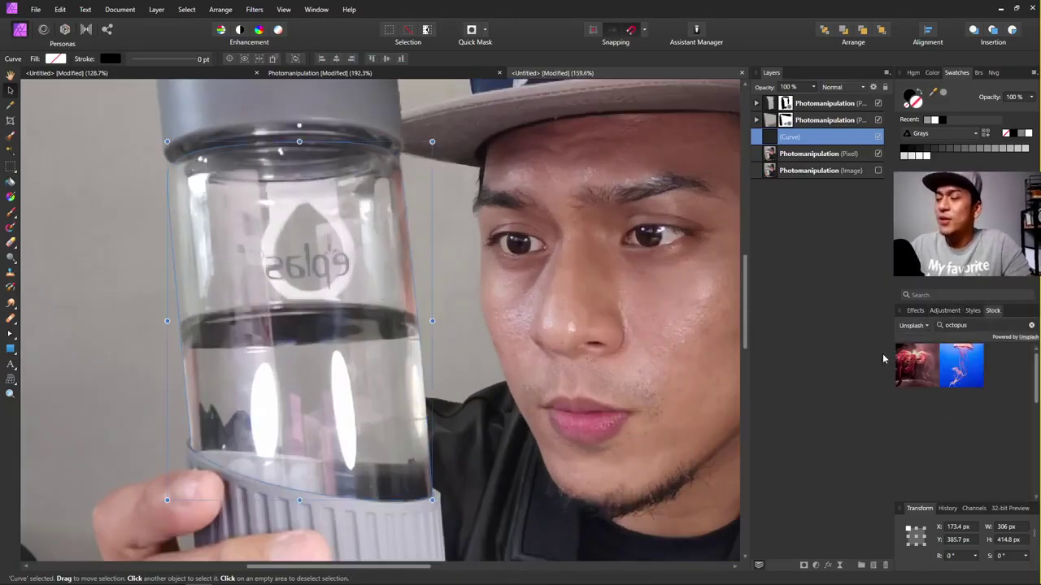
left_click(1032, 326)
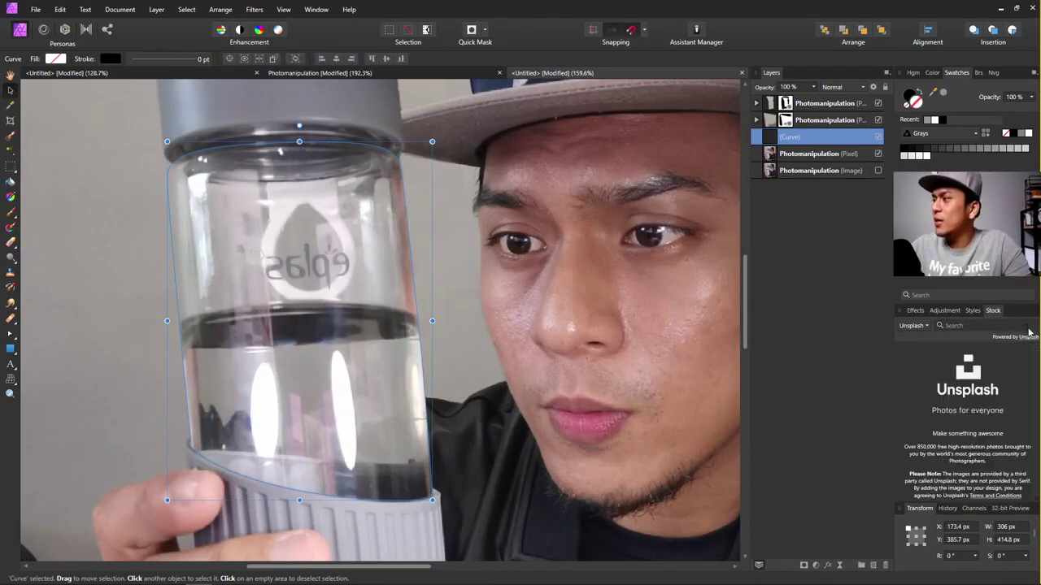
left_click(917, 326)
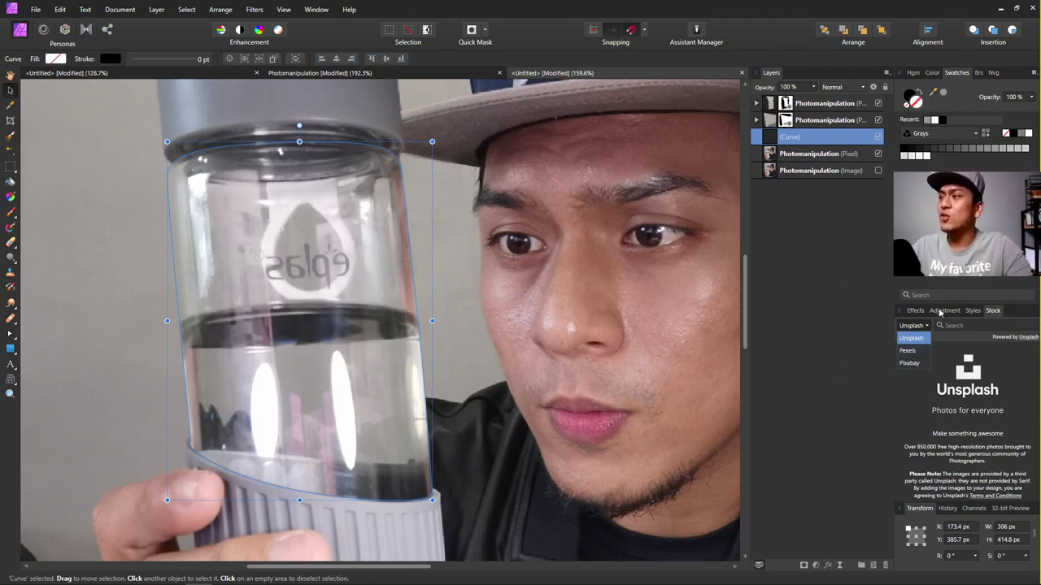
View the list of Studio panels to see where the Stock panel is enabled.
left_click(275, 12)
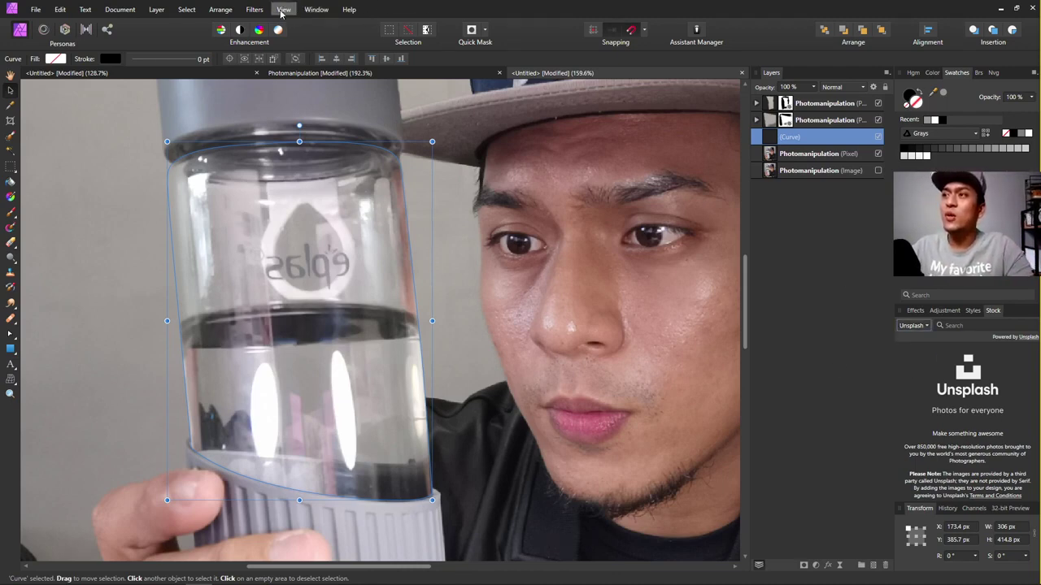
left_click(282, 10)
mouse_move(320, 189)
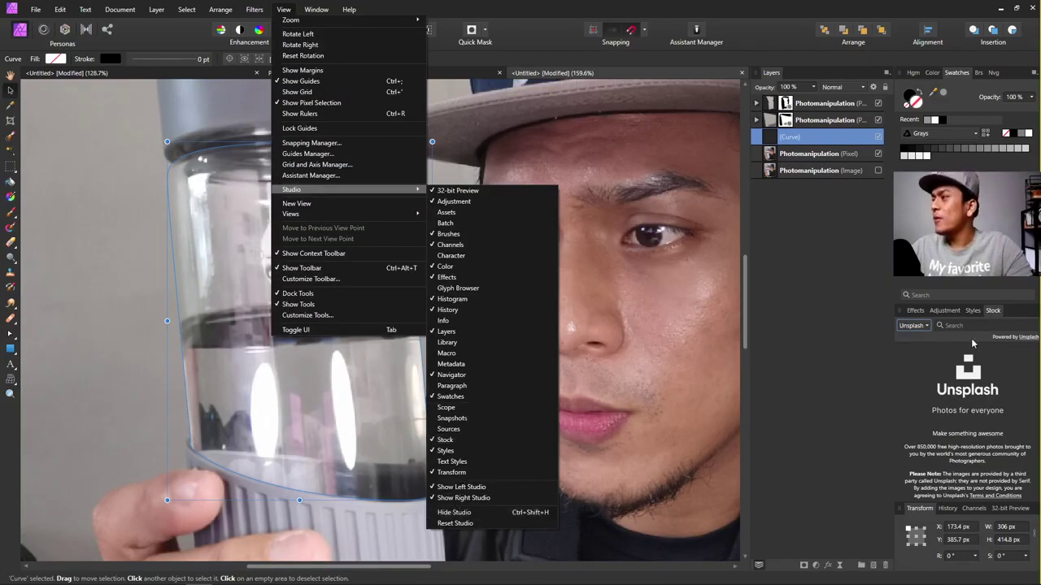
Search Unsplash stock photos for "ocean".
left_click(992, 325)
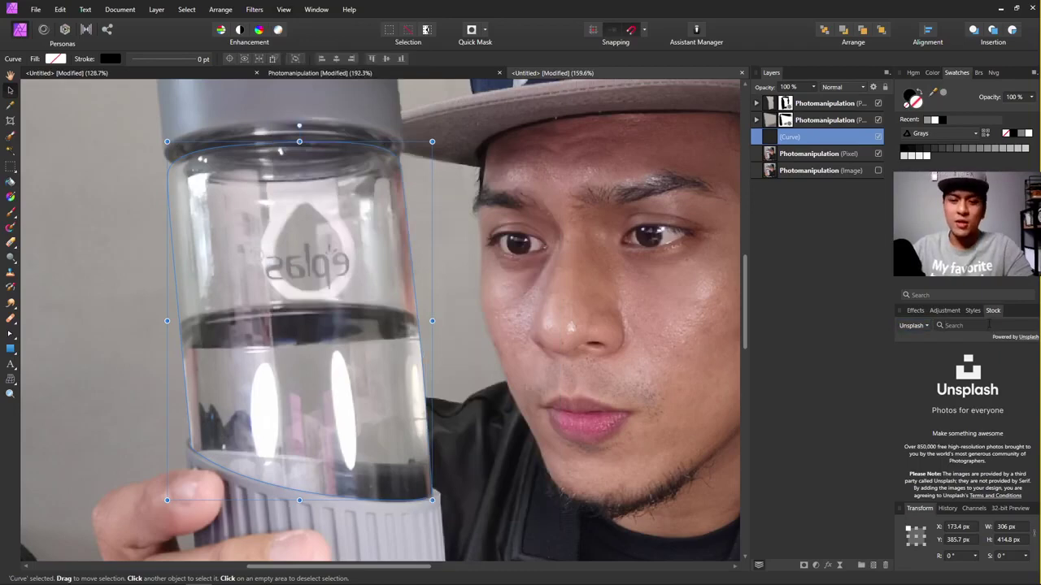
type("oceans")
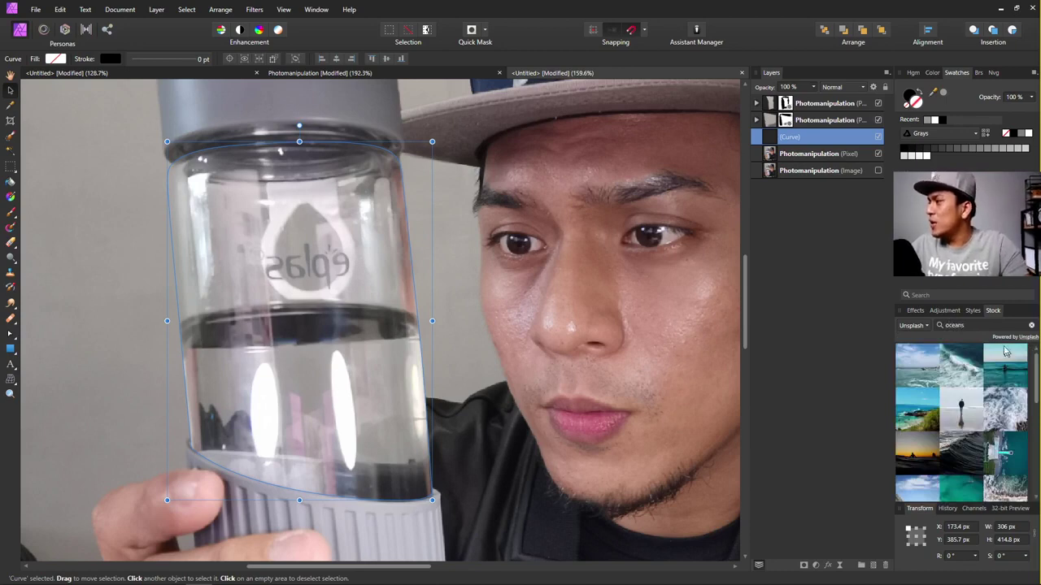
key("BackSpace")
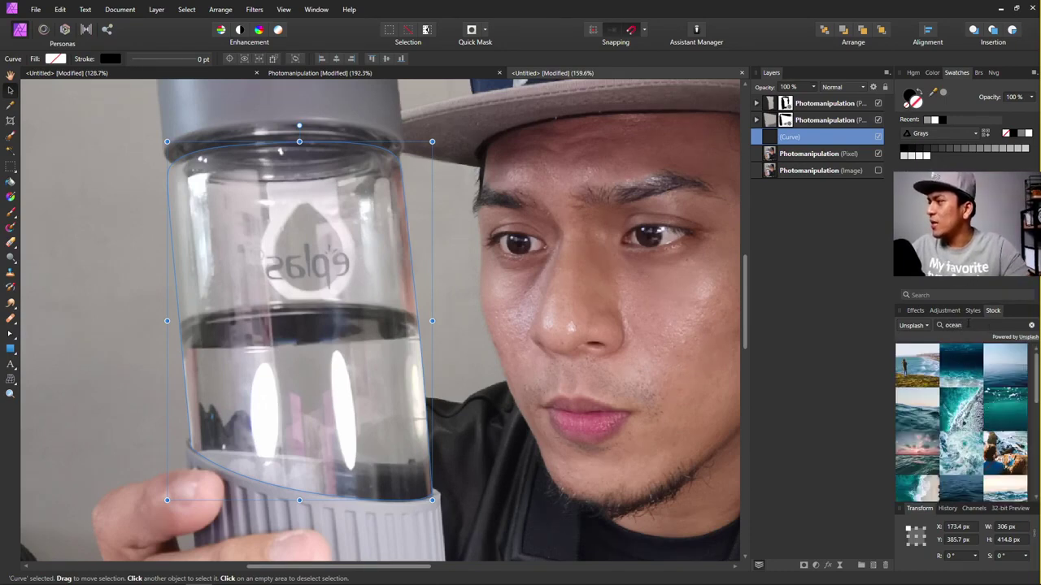
Place the dark underwater ocean photo with the bright rippled seabed into the document and fit the view to it.
left_click_drag(957, 370, 299, 269)
key("ctrl+0")
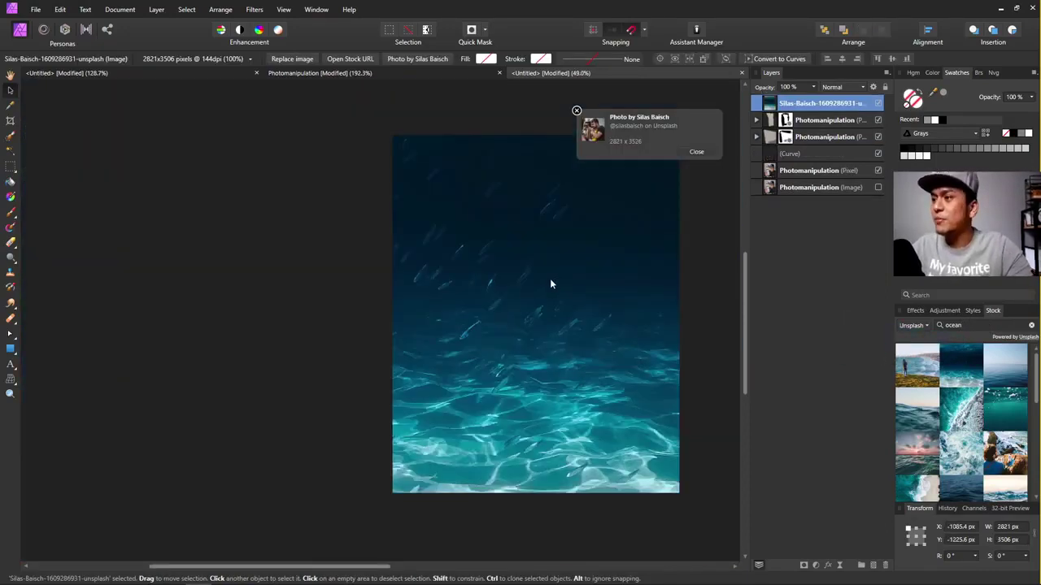
Scale the placed ocean image down to about 21% of its original size.
left_click_drag(559, 290, 515, 362)
scroll(466, 379, "up", 1)
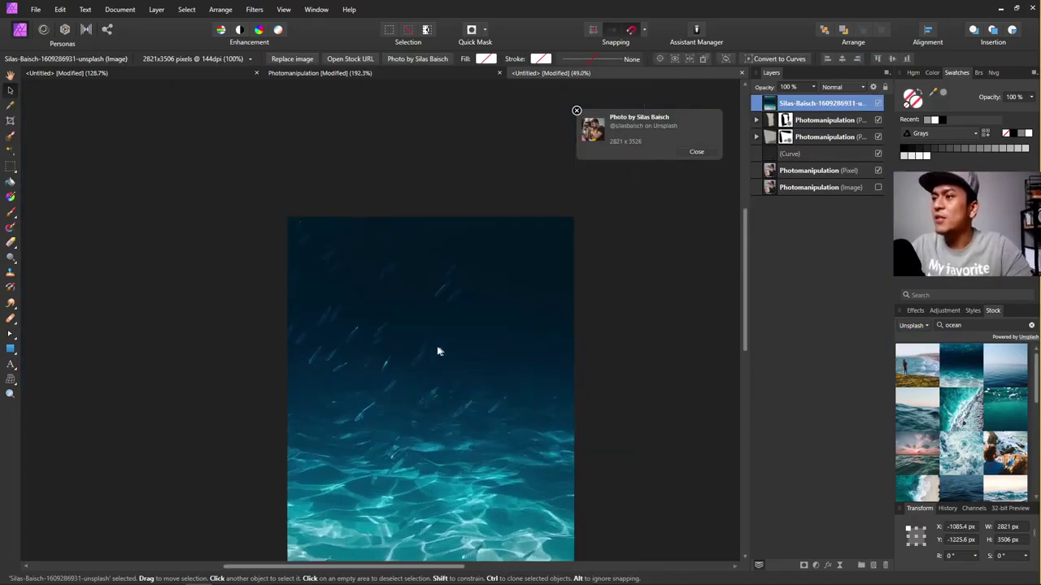
scroll(495, 309, "up", 1)
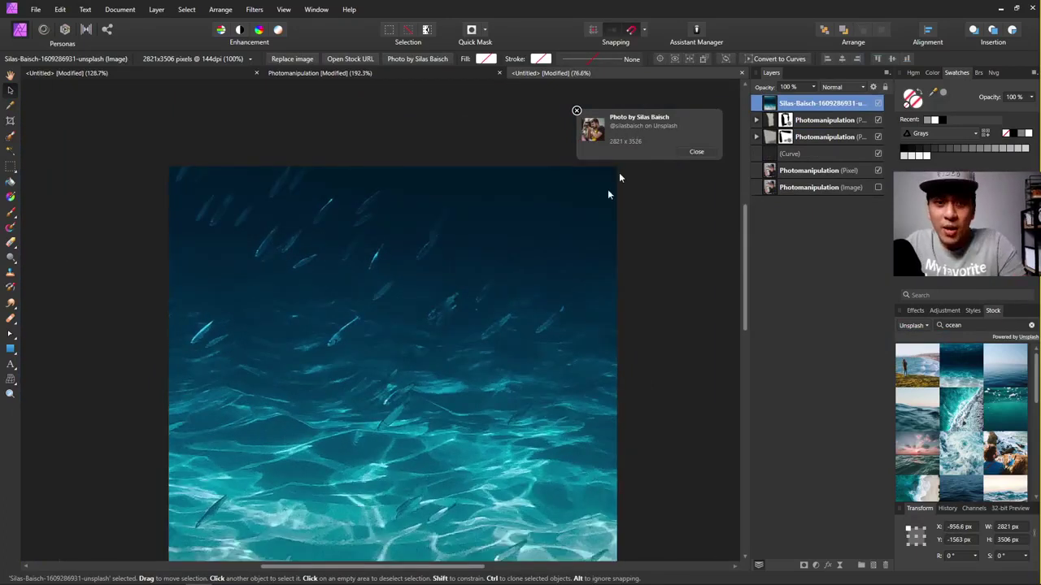
scroll(619, 175, "down", 2)
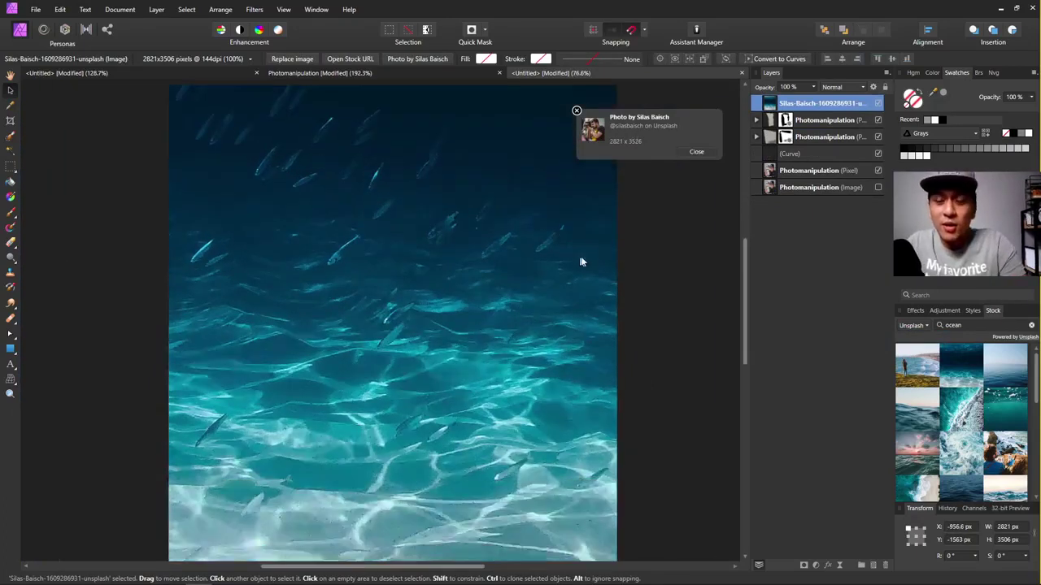
left_click(235, 59)
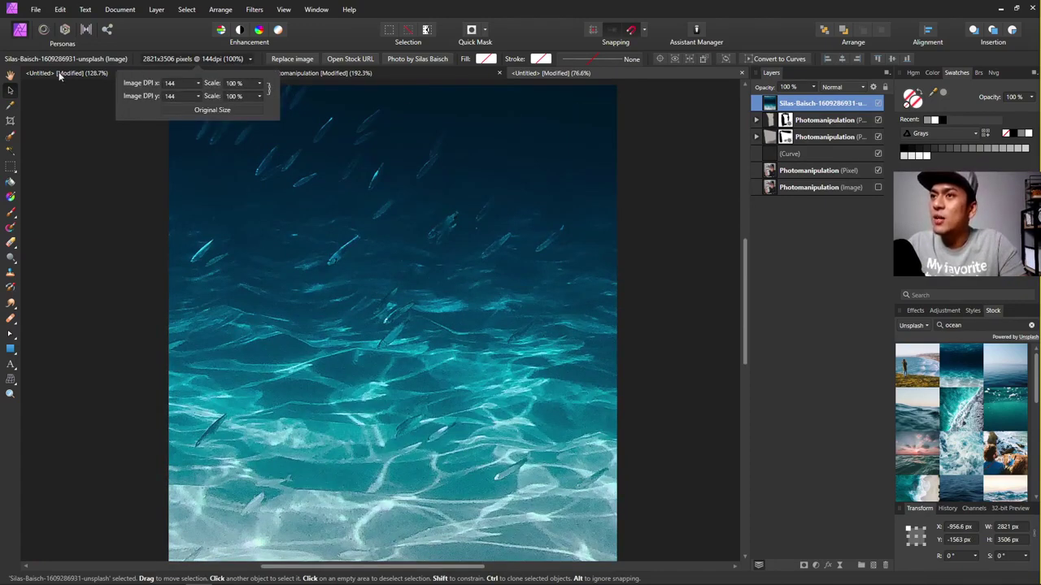
left_click_drag(348, 174, 244, 130)
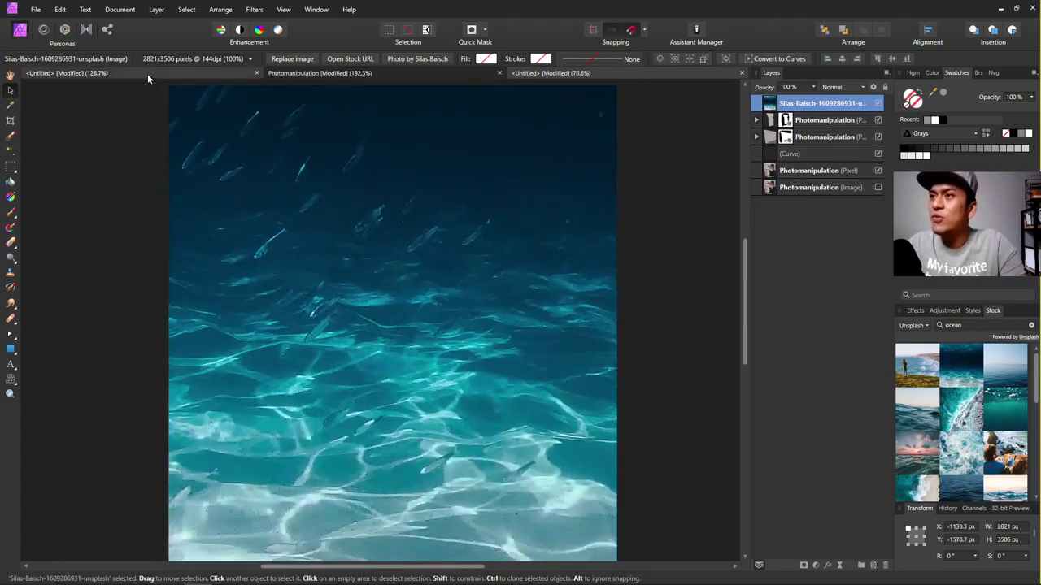
left_click(185, 59)
left_click(260, 96)
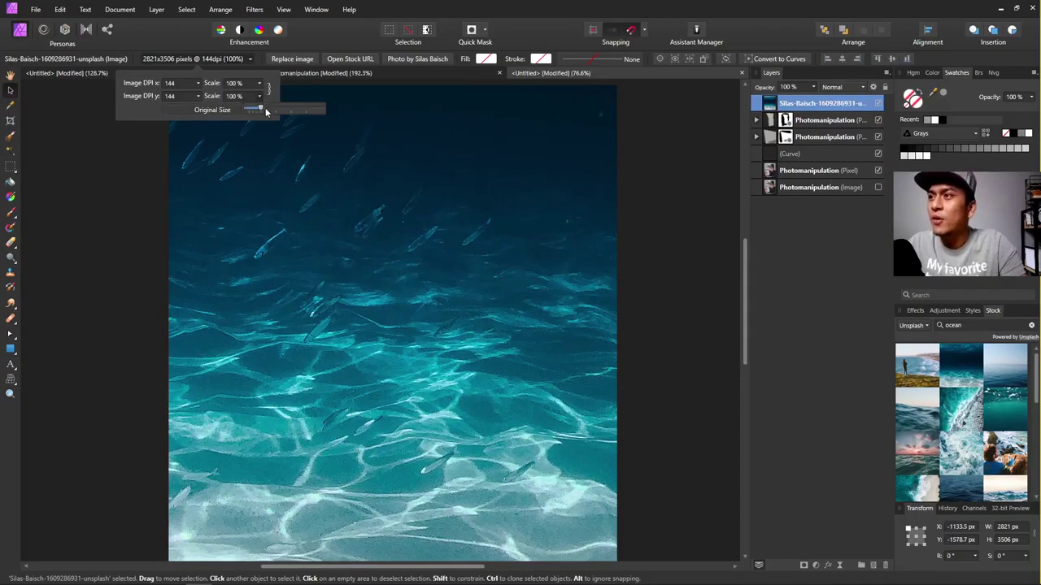
left_click_drag(260, 109, 248, 109)
scroll(248, 99, "down", 4)
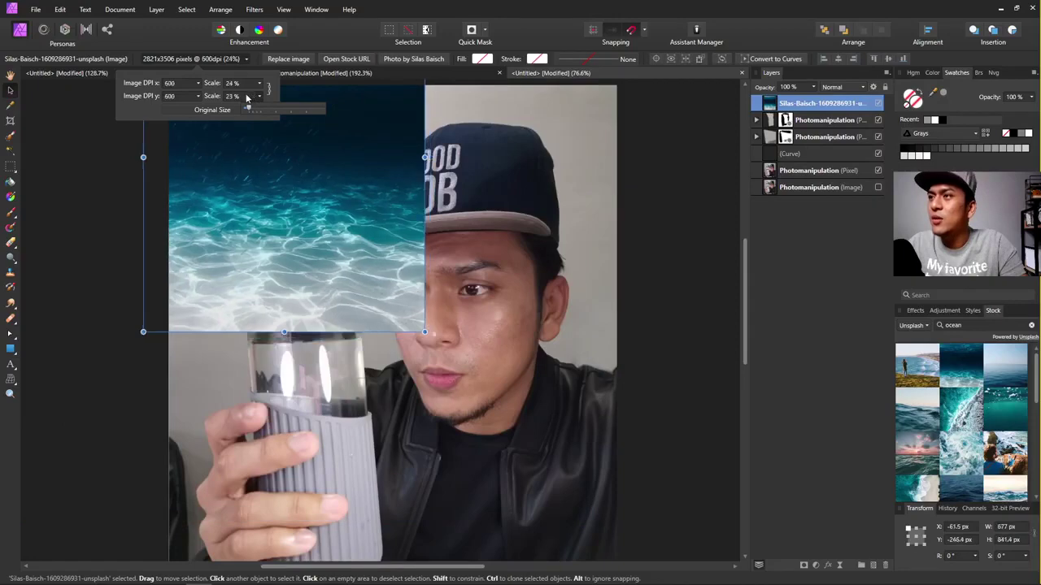
Shrink the ocean image to about 351 × 436 px and place it over the bottle's clear section.
left_click_drag(329, 247, 388, 420)
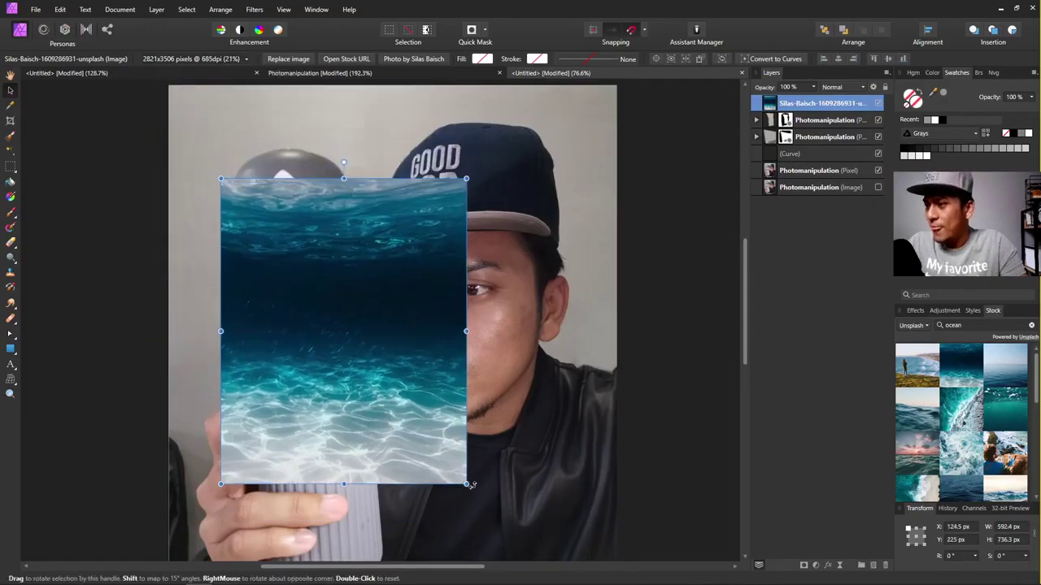
left_click_drag(466, 484, 366, 360)
scroll(325, 349, "up", 4)
left_click_drag(277, 274, 301, 402)
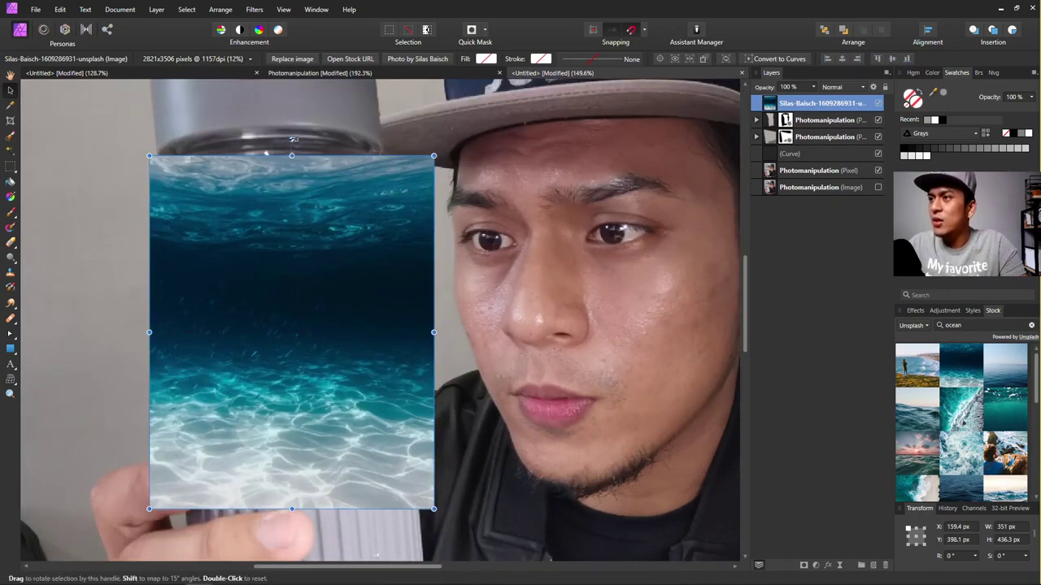
Rotate the ocean image to about 3.3° to align it with the bottle, using 35% opacity for alignment and restoring 100%.
left_click_drag(291, 140, 313, 140)
mouse_move(321, 280)
left_mouse_down()
mouse_move(334, 301)
mouse_move(330, 267)
left_mouse_up()
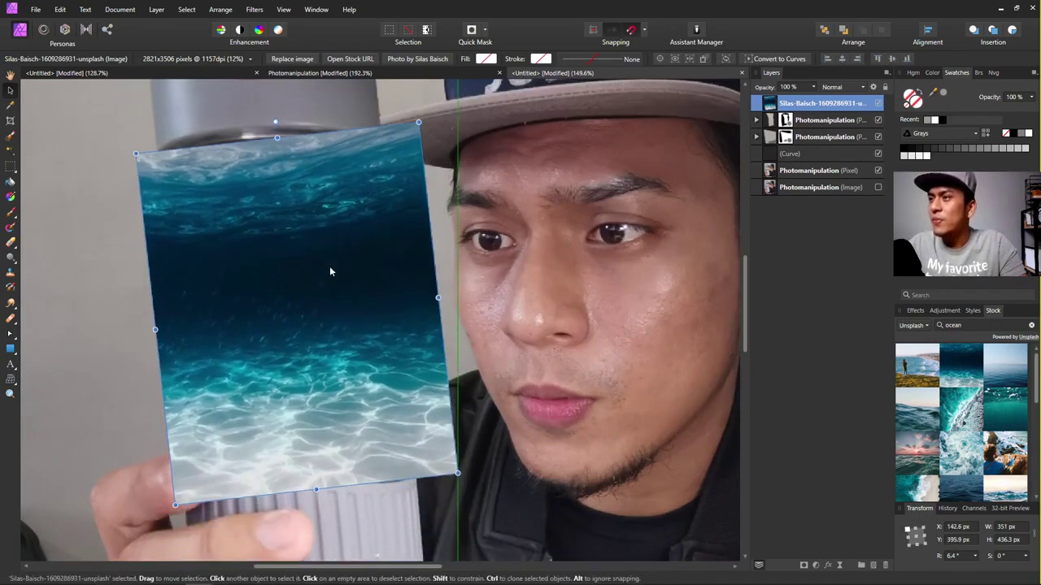
left_click(813, 87)
left_click_drag(813, 98, 766, 120)
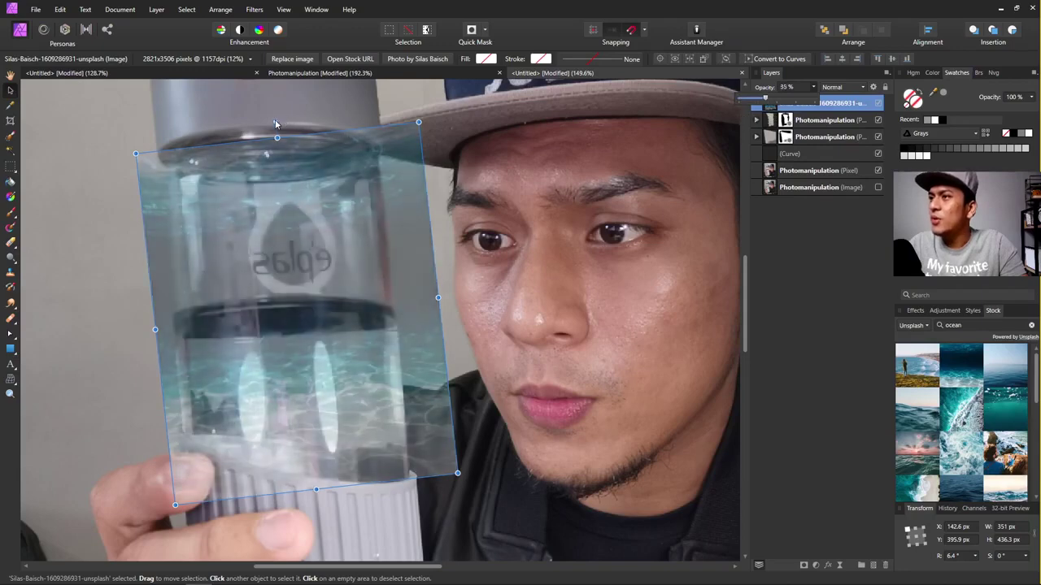
left_click(291, 122)
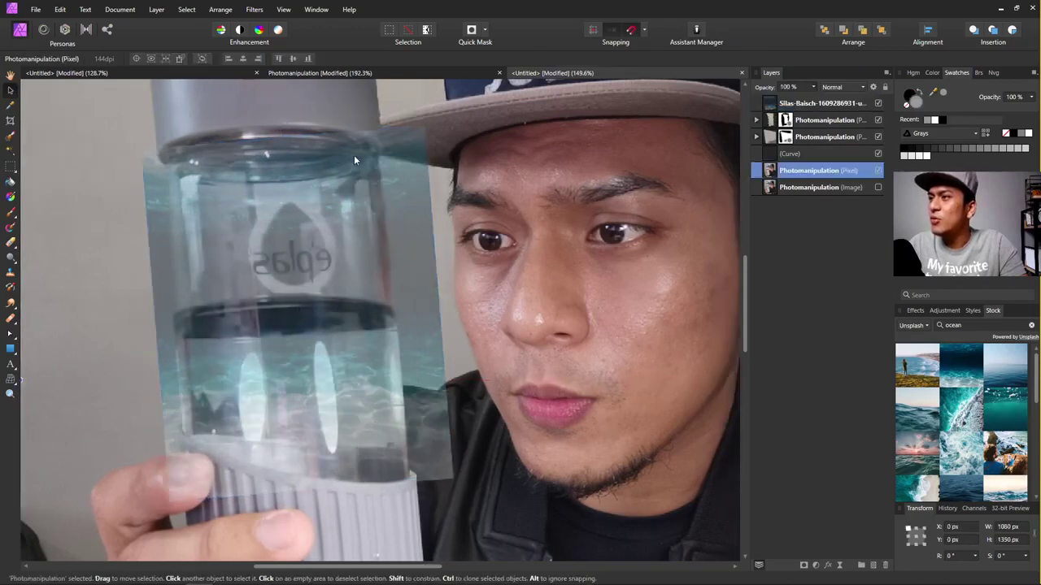
left_click_drag(305, 173, 283, 176)
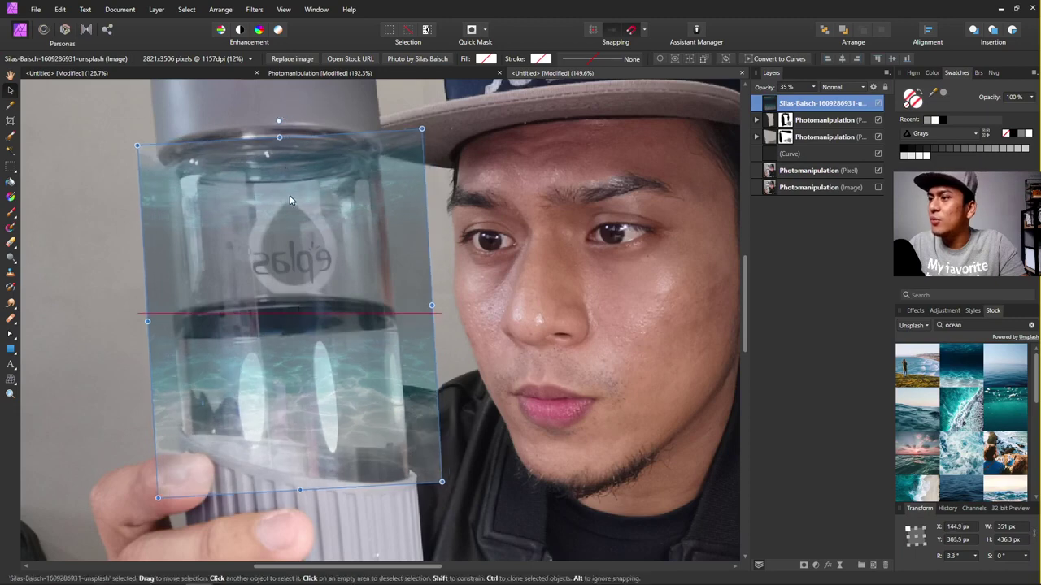
left_click(813, 87)
left_click_drag(817, 102, 931, 96)
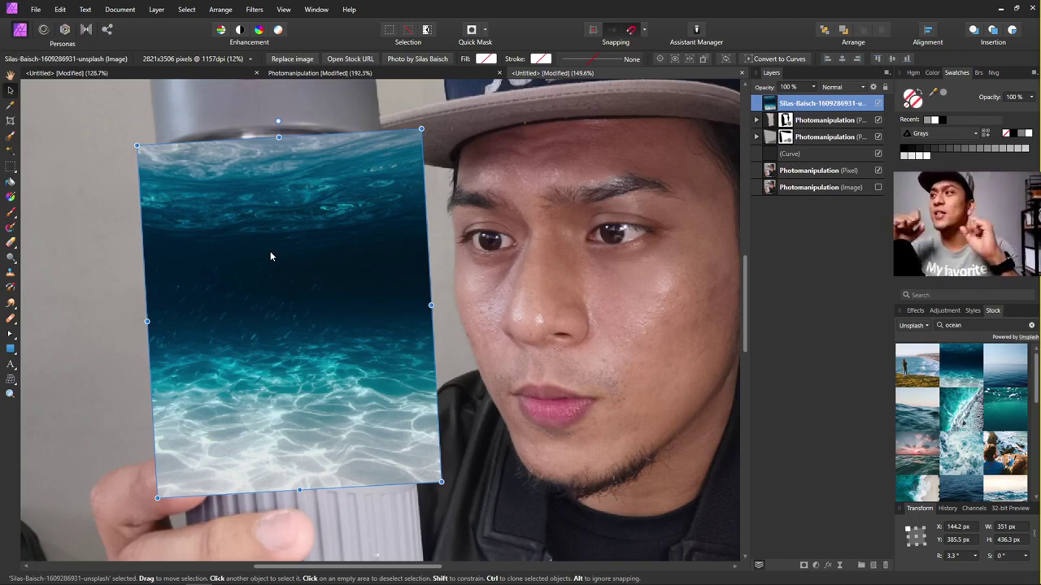
Convert the bottle outline curve into a selection with the Pen tool.
left_click(817, 154)
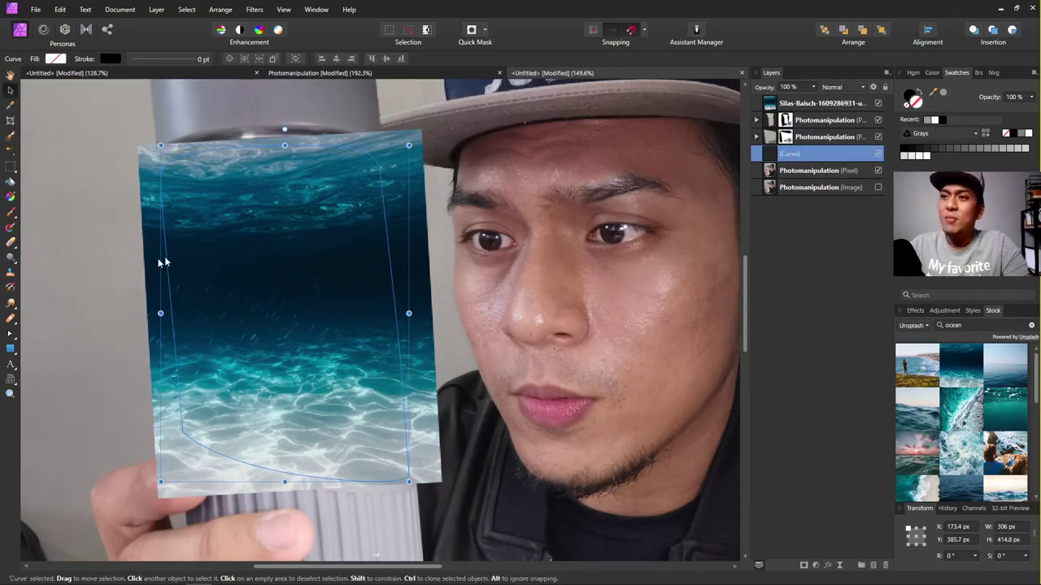
left_click(11, 334)
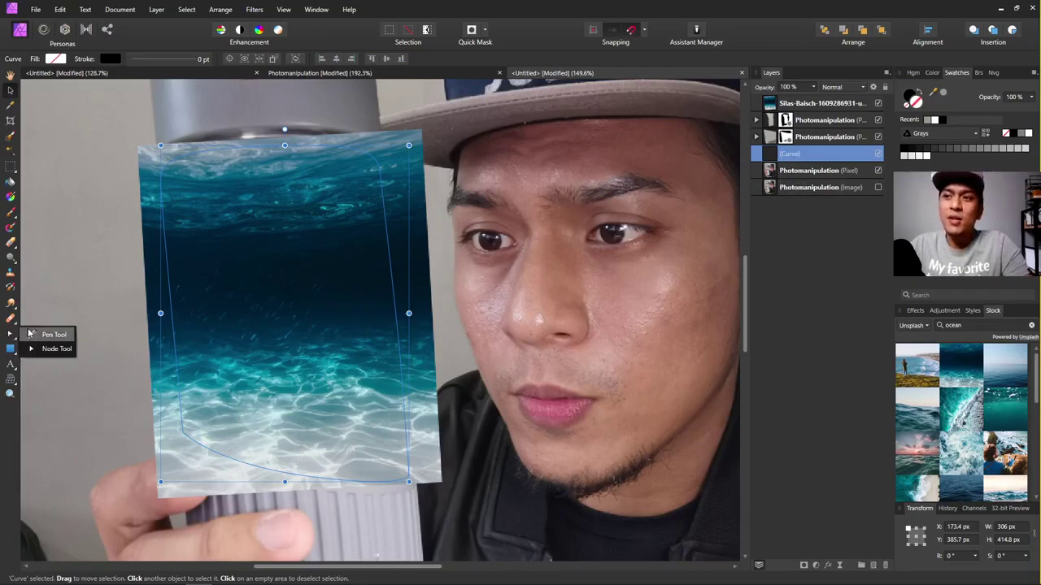
left_click(39, 334)
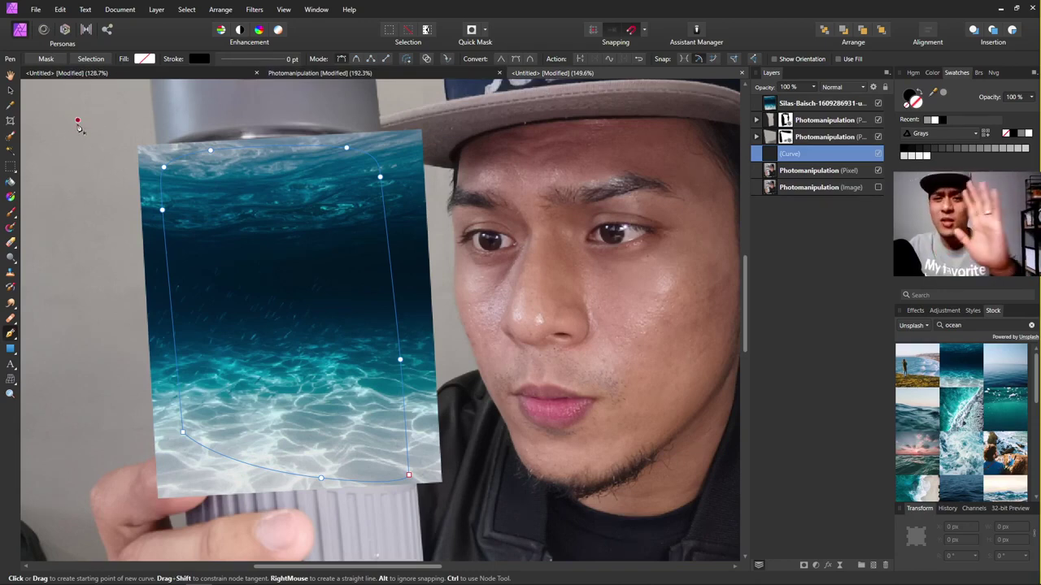
left_click(10, 94)
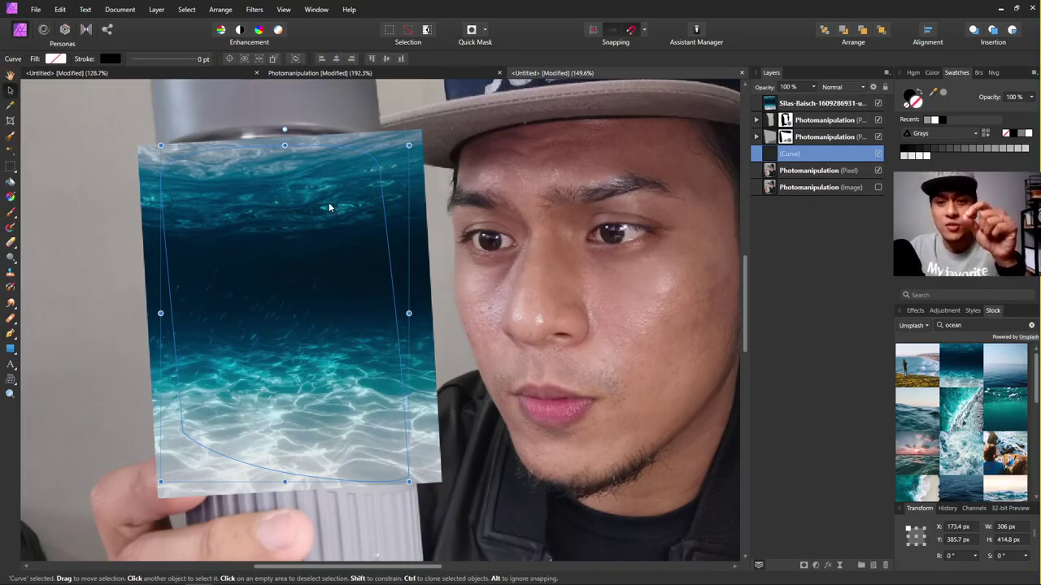
left_click(813, 139)
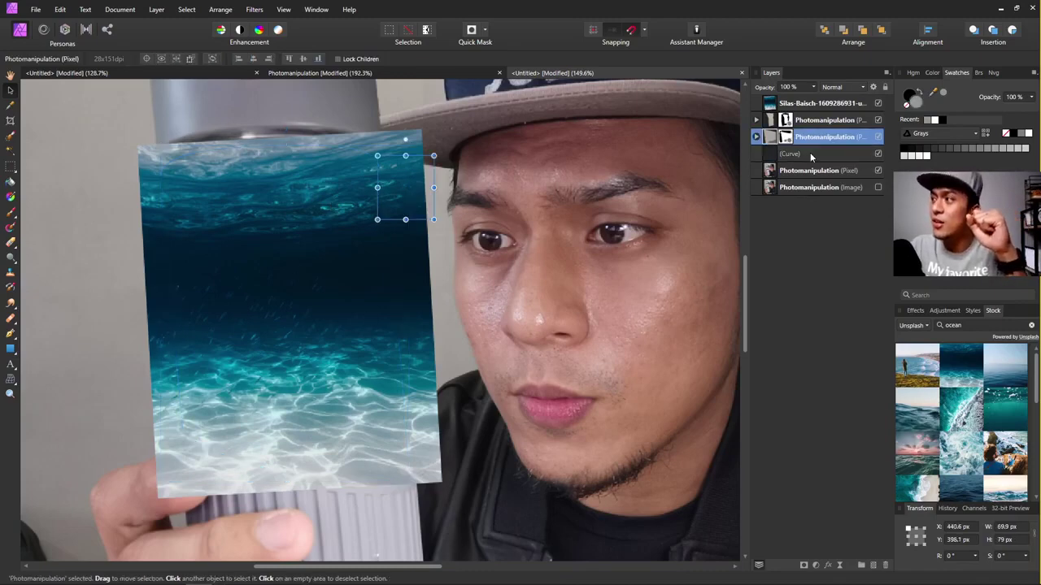
left_click_drag(810, 152, 773, 146)
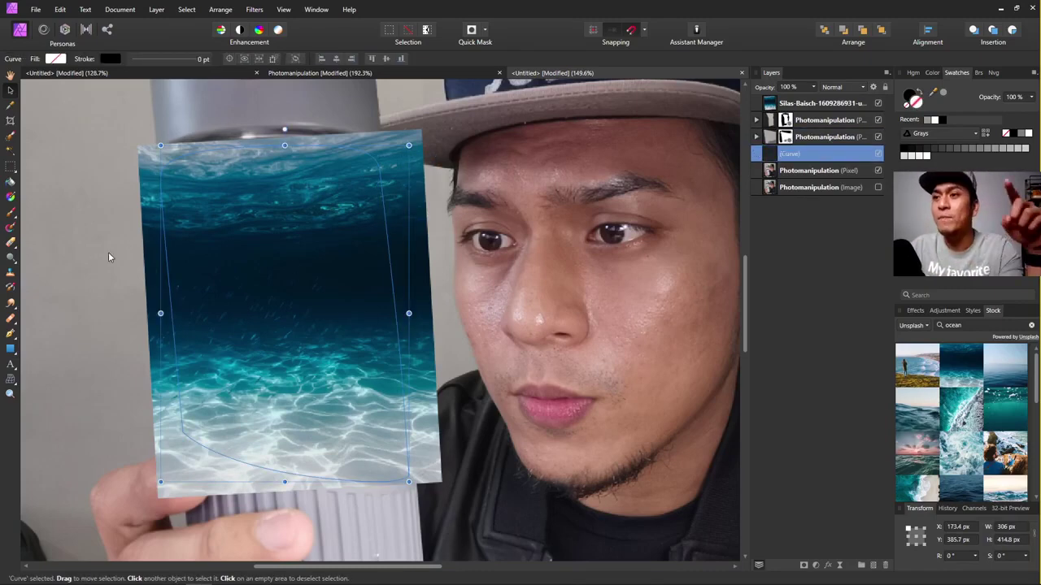
left_click(10, 334)
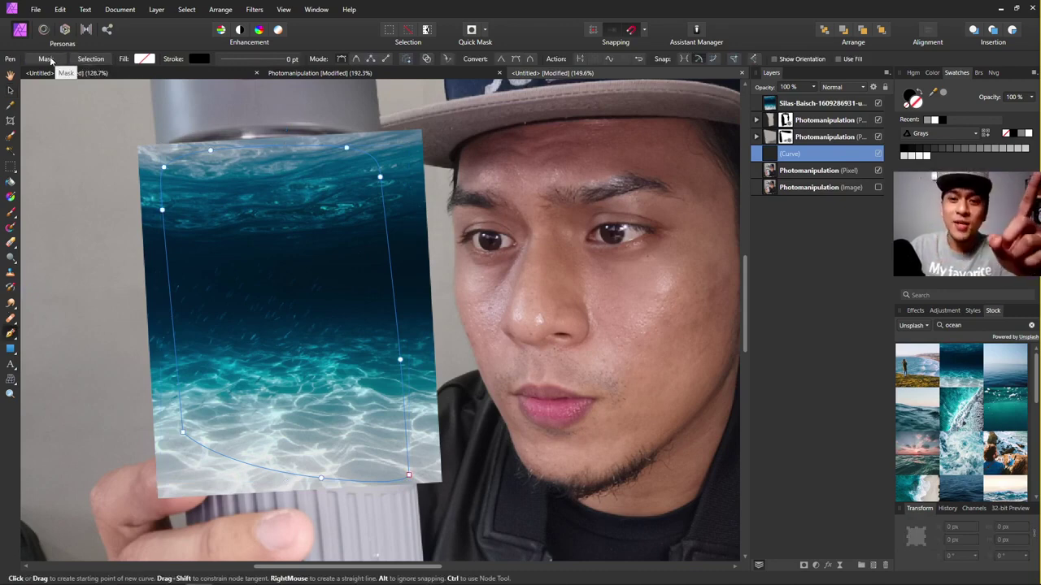
left_click(101, 61)
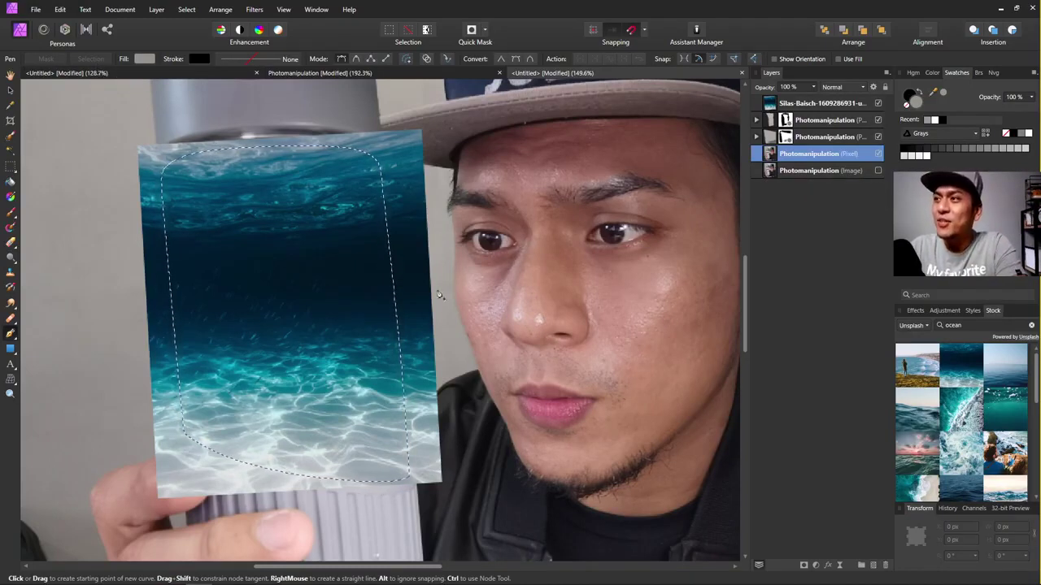
Add a mask to the ocean image layer from the bottle-shaped selection.
left_click(813, 103)
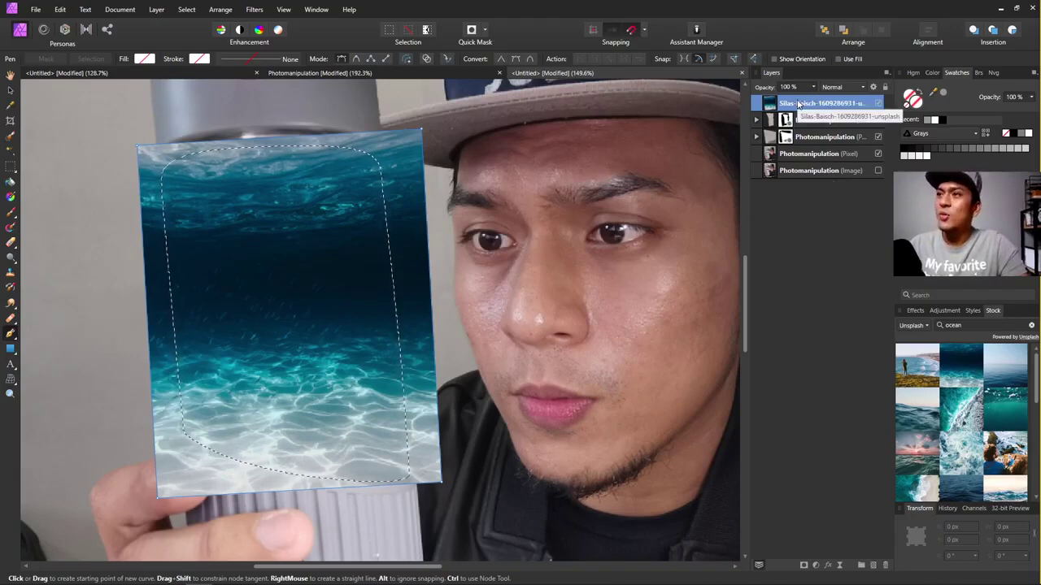
left_click(11, 147)
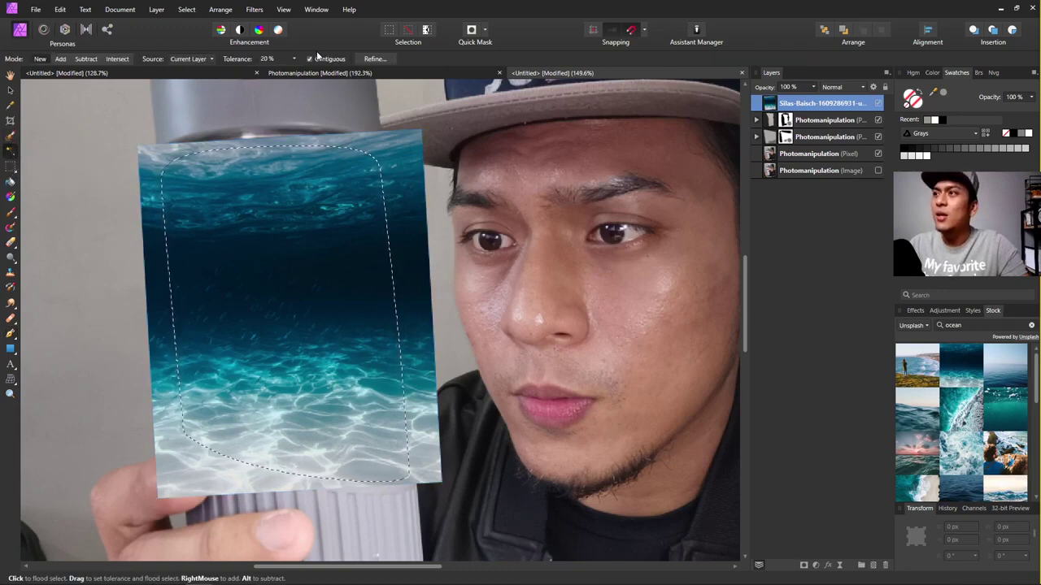
left_click(10, 136)
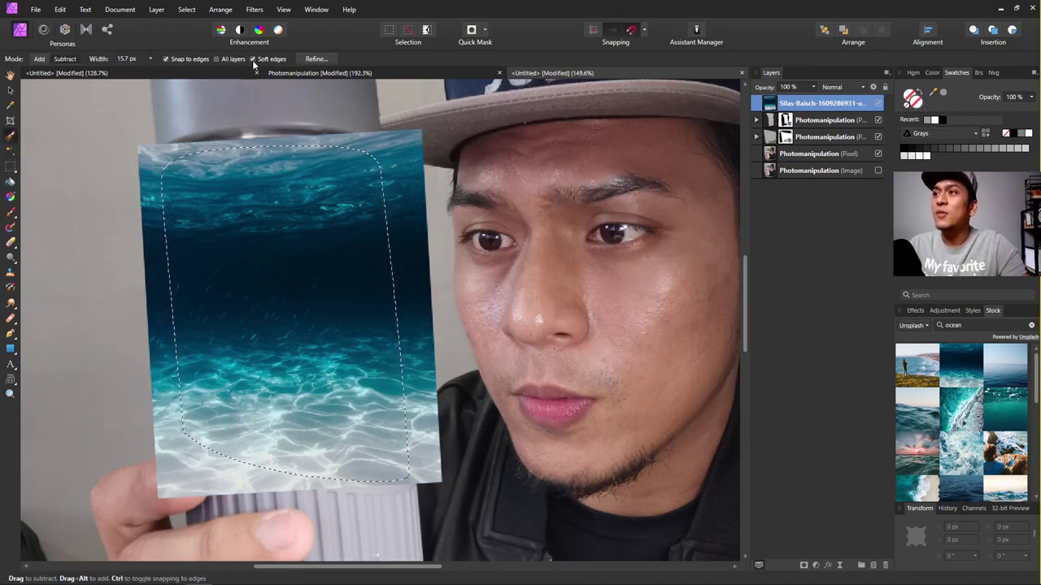
left_click(251, 59)
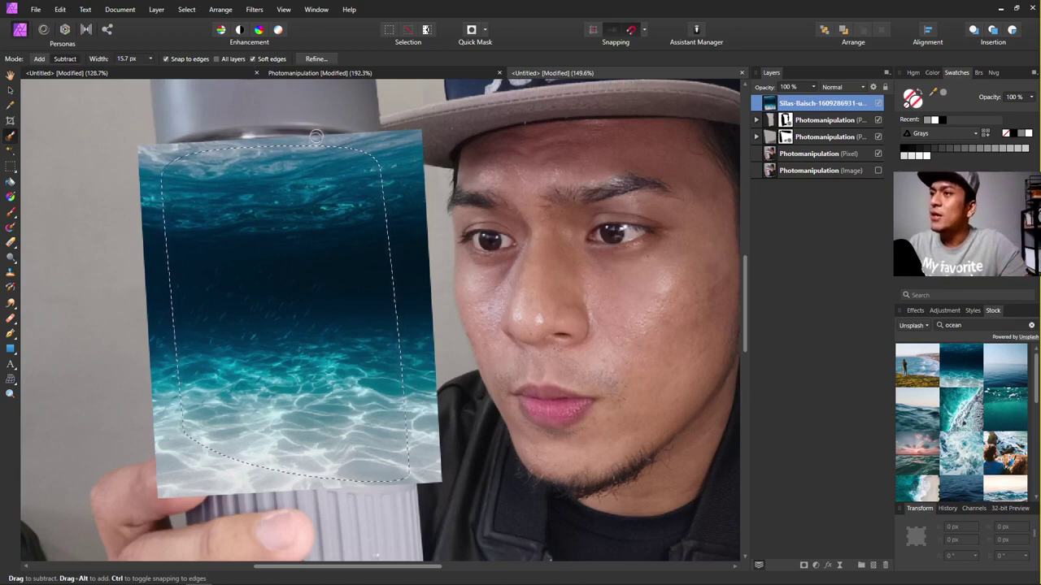
double_click(801, 103)
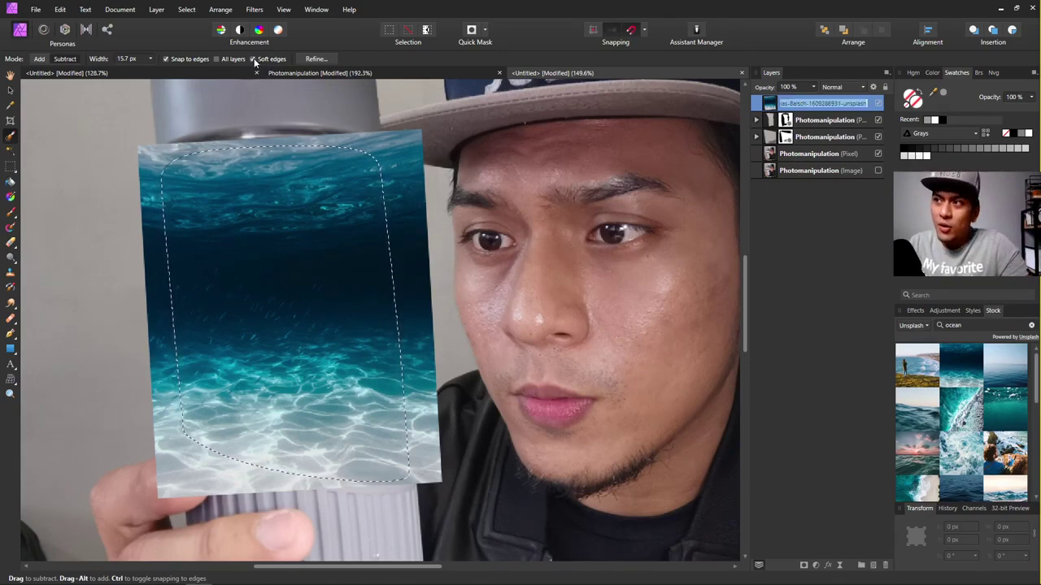
left_click(806, 567)
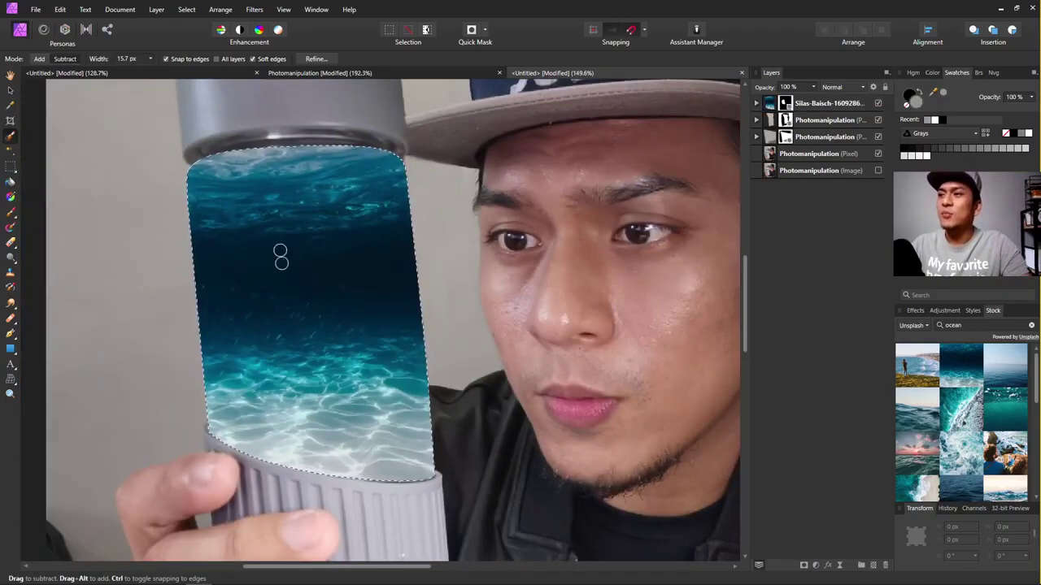
Deselect the bottle-shaped selection around the masked ocean image.
scroll(330, 204, "up", 1)
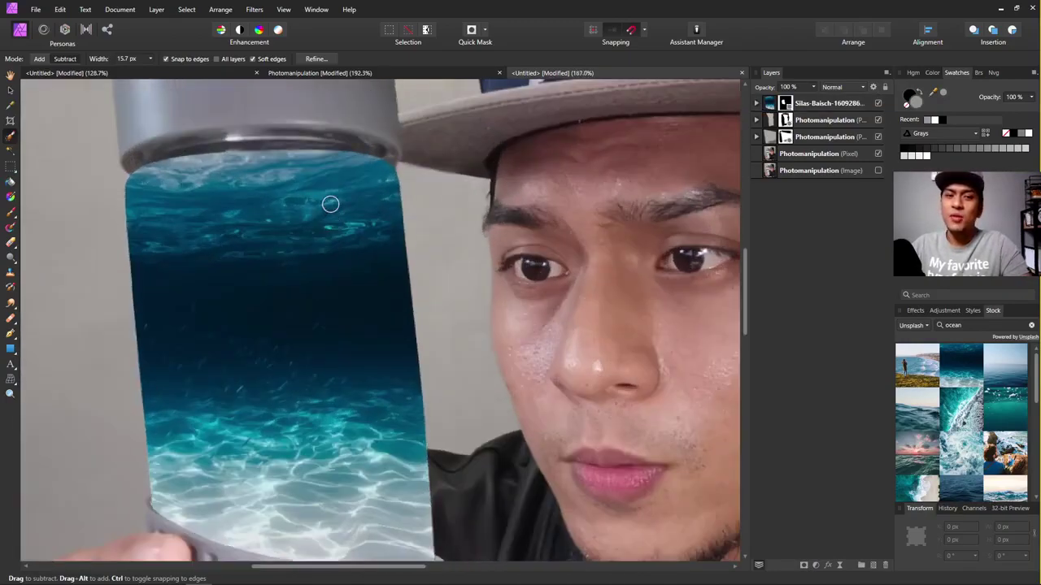
mouse_move(331, 204)
left_mouse_down()
mouse_move(309, 317)
mouse_move(264, 253)
mouse_move(236, 305)
mouse_move(223, 263)
mouse_move(187, 235)
left_mouse_up()
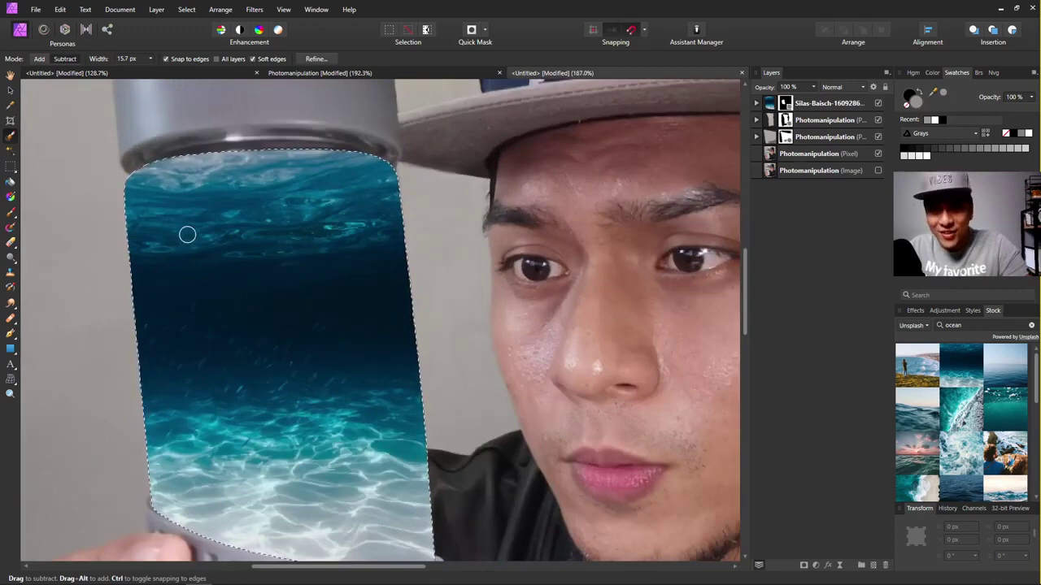
key("ctrl+d")
scroll(254, 185, "down", 2)
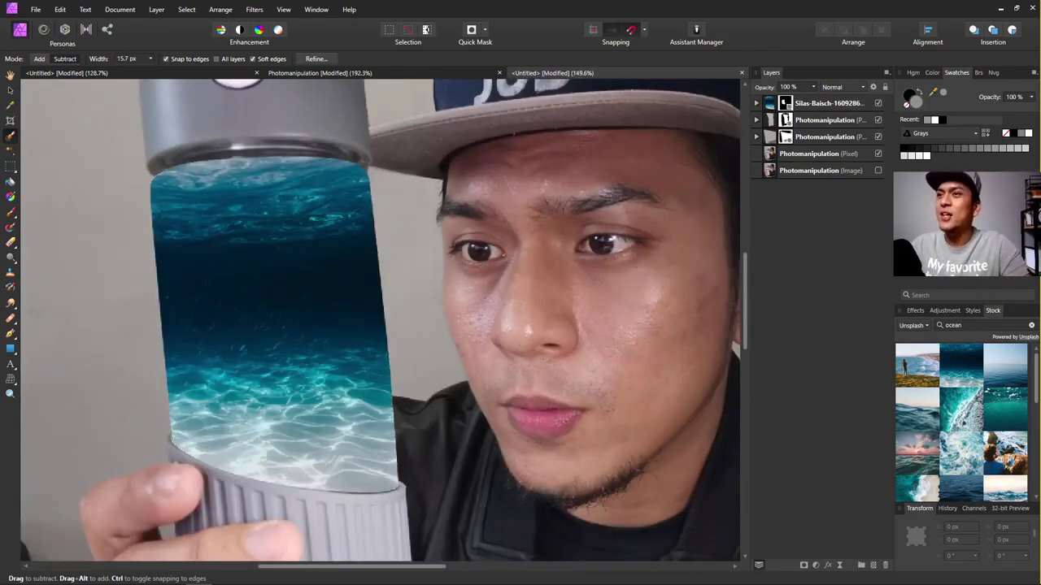
Try moving the masked ocean image off the bottle and over the face, and undo the move.
left_click(10, 91)
scroll(492, 233, "down", 3)
scroll(256, 295, "up", 4)
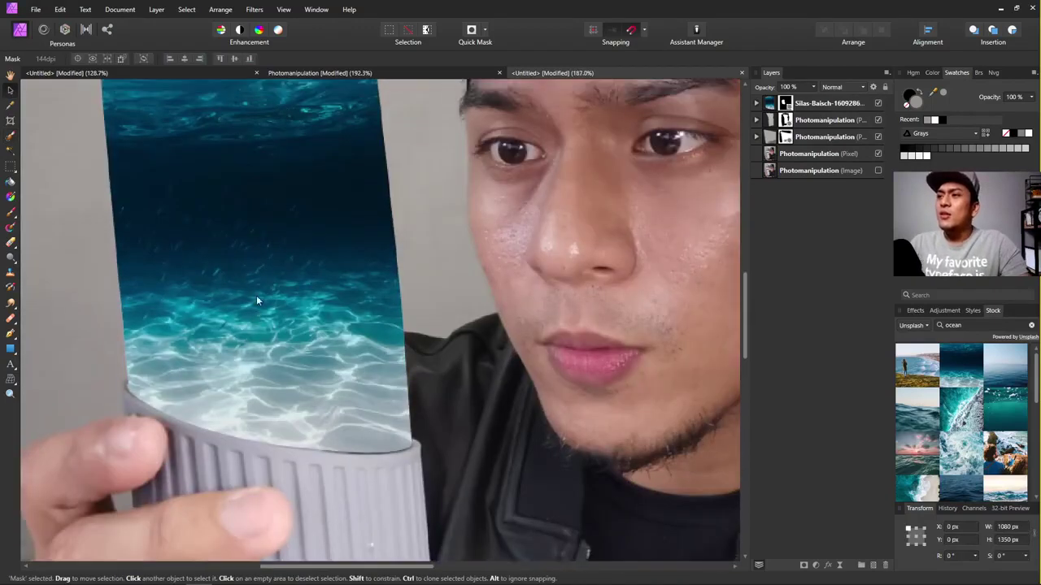
scroll(279, 297, "down", 1)
left_click(259, 281)
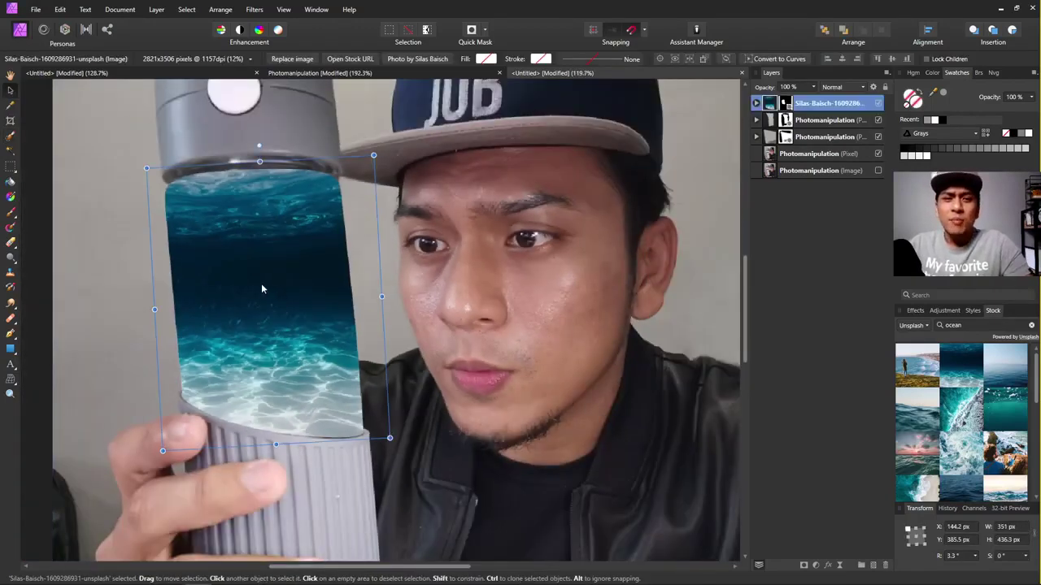
left_click_drag(261, 283, 485, 284)
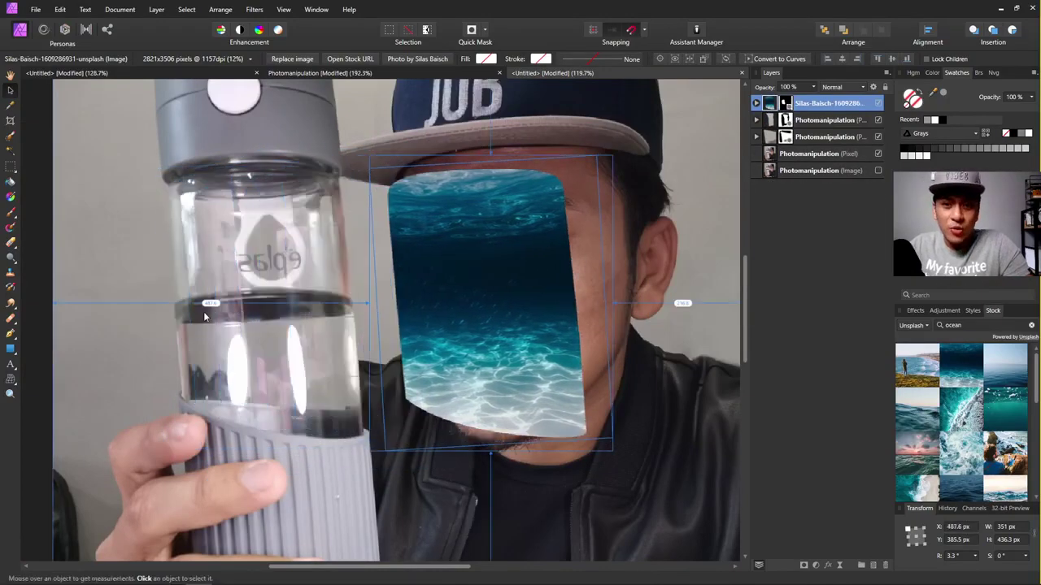
key("ctrl+z")
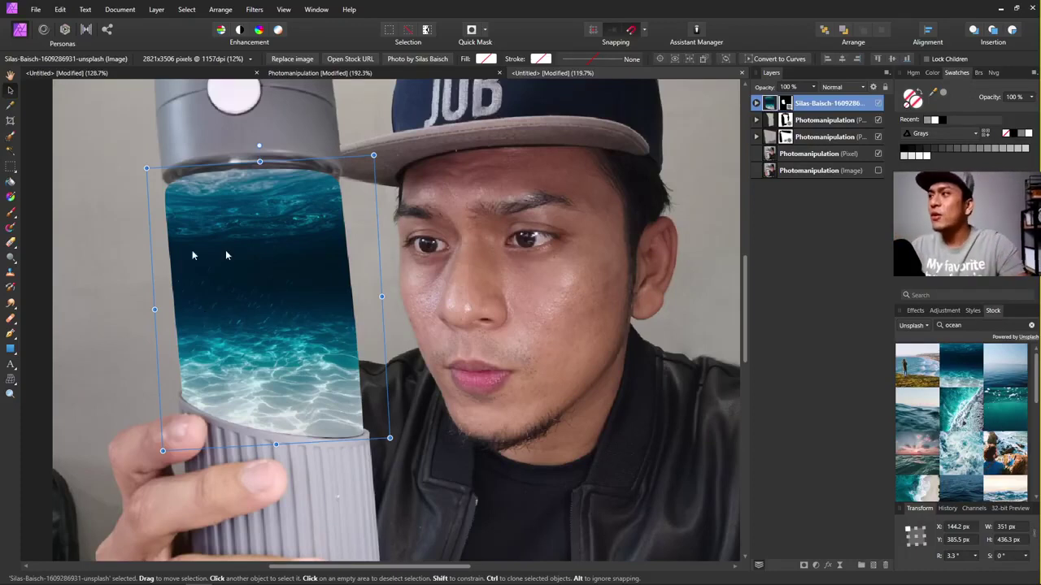
Duplicate the visible Photomanipulation pixel layer and move the copy to the top of the layer stack, above the ocean image.
left_click(810, 157)
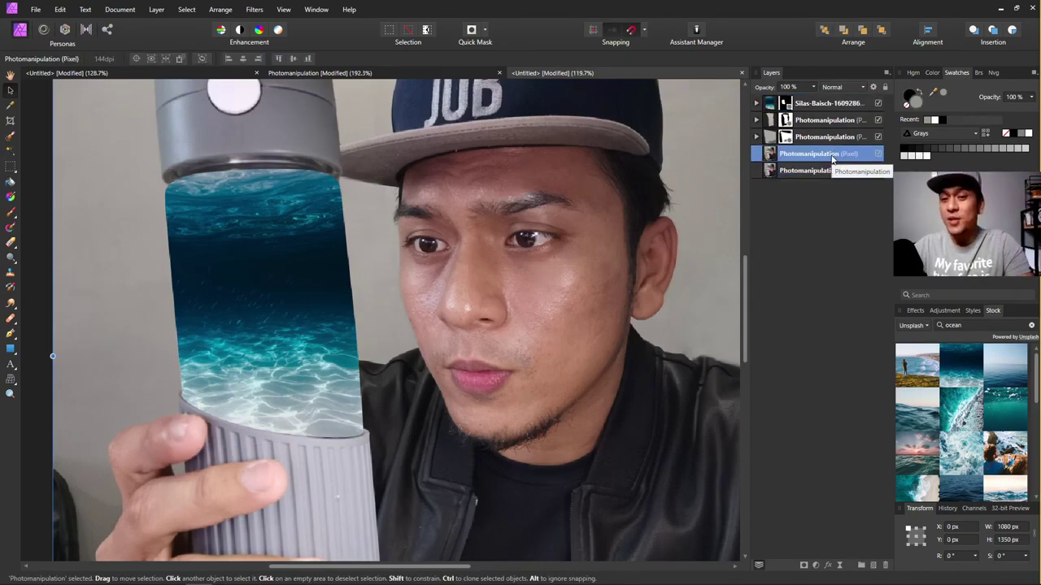
key("ctrl+j")
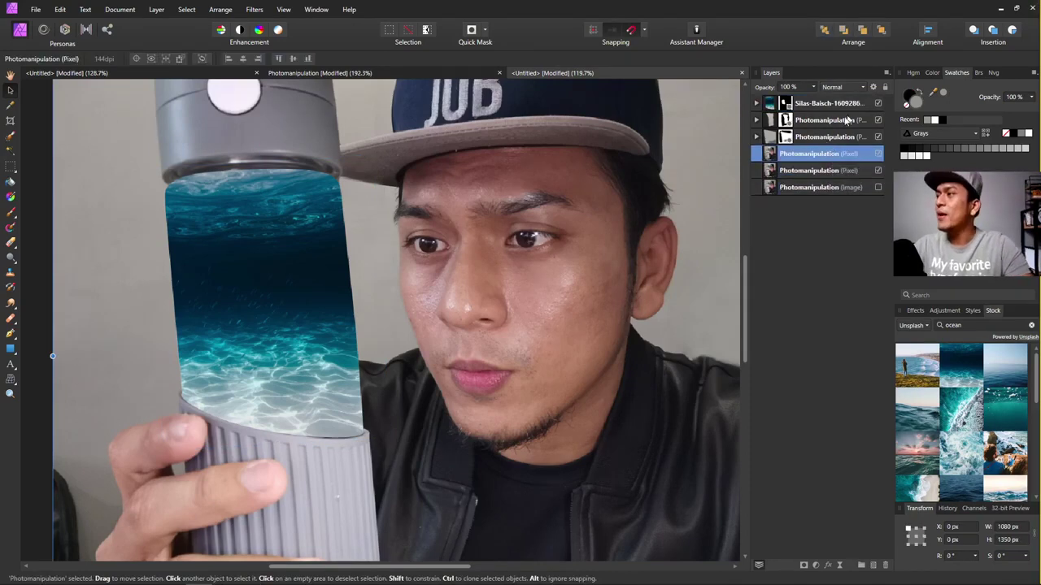
left_click_drag(783, 153, 803, 93)
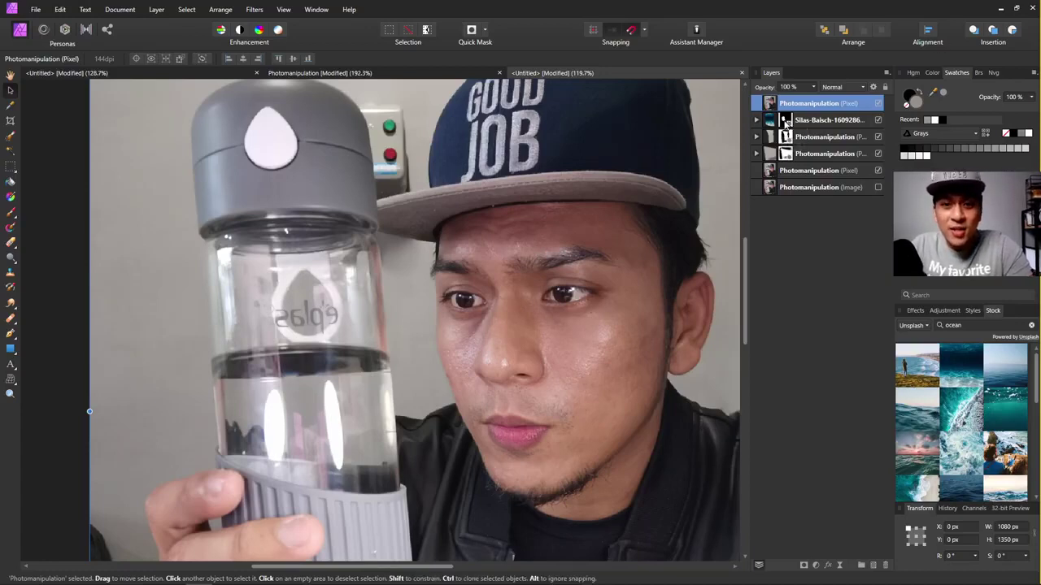
Duplicate the ocean layer's bottle-shaped mask and apply the duplicate to the photo copy on top.
right_click(786, 122)
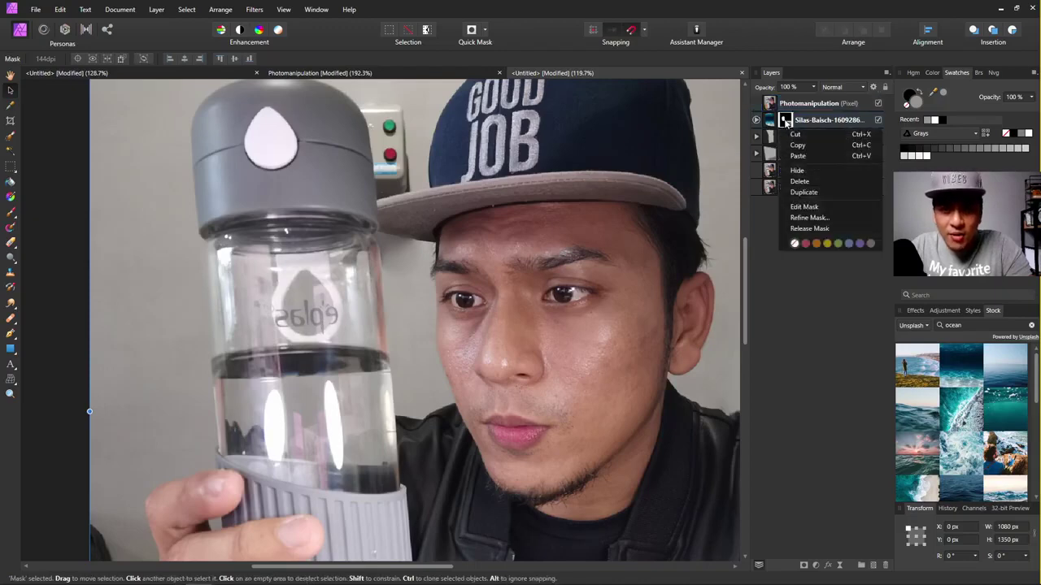
left_click(800, 172)
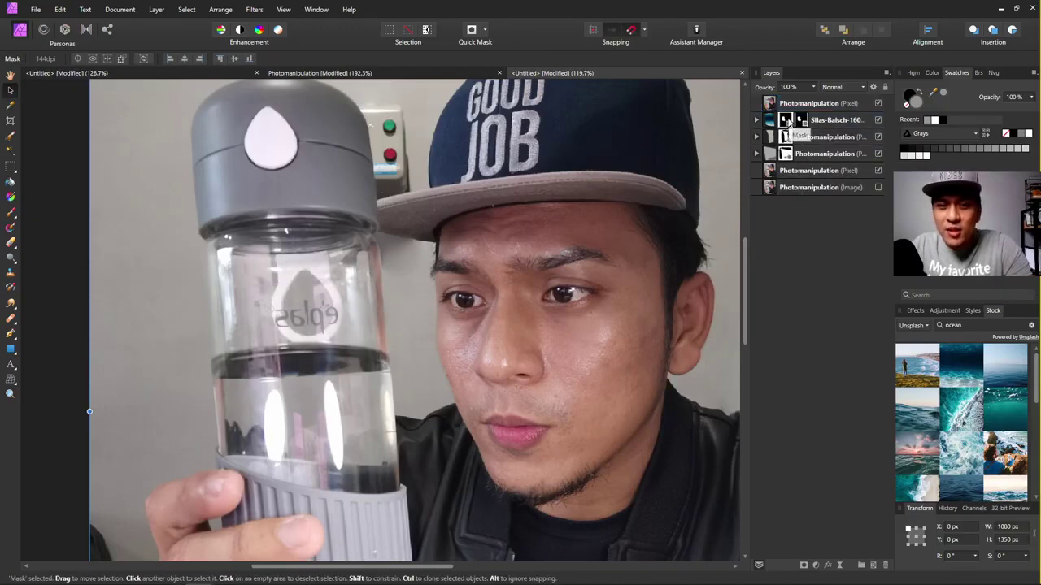
mouse_move(788, 122)
left_mouse_down()
mouse_move(755, 109)
mouse_move(780, 103)
mouse_move(785, 121)
mouse_move(783, 98)
mouse_move(755, 106)
mouse_move(778, 106)
left_mouse_up()
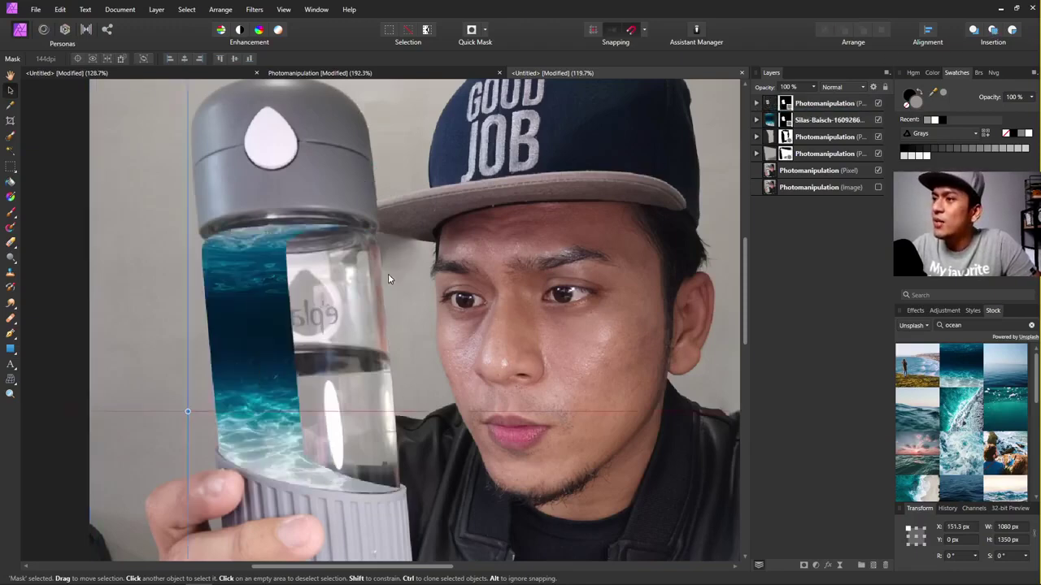
Try moving the masked bottle copy off the ocean image, and undo the moves.
left_click(49, 192)
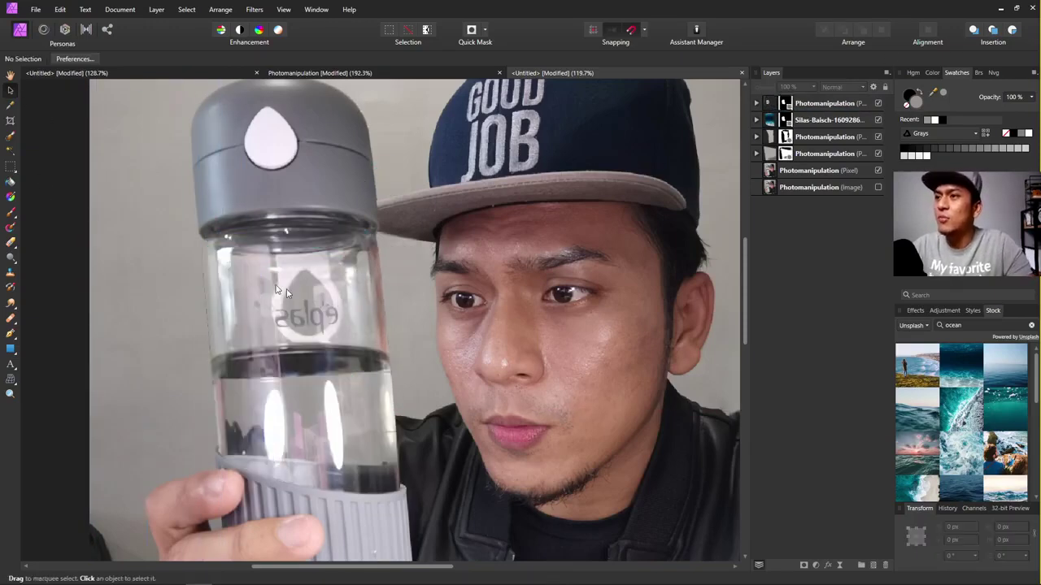
left_click(310, 305)
left_click_drag(328, 254, 461, 277)
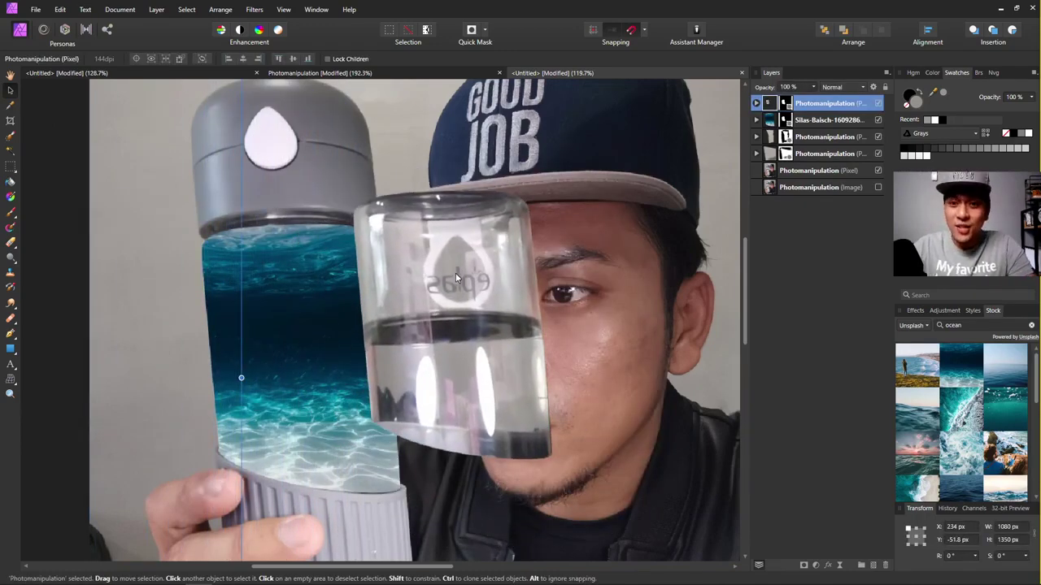
key("ctrl+z")
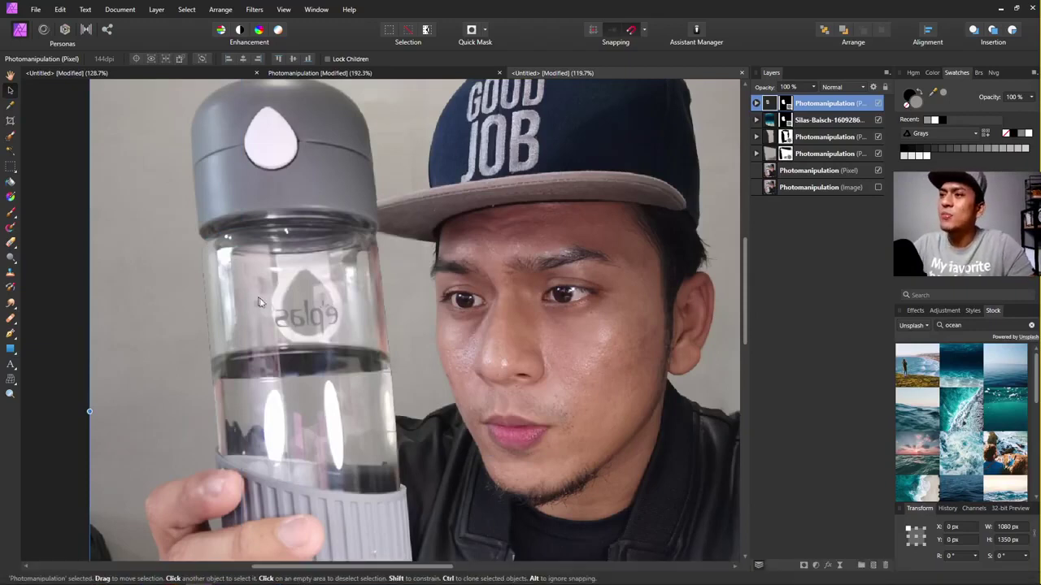
left_click_drag(258, 303, 345, 268)
key("ctrl+z")
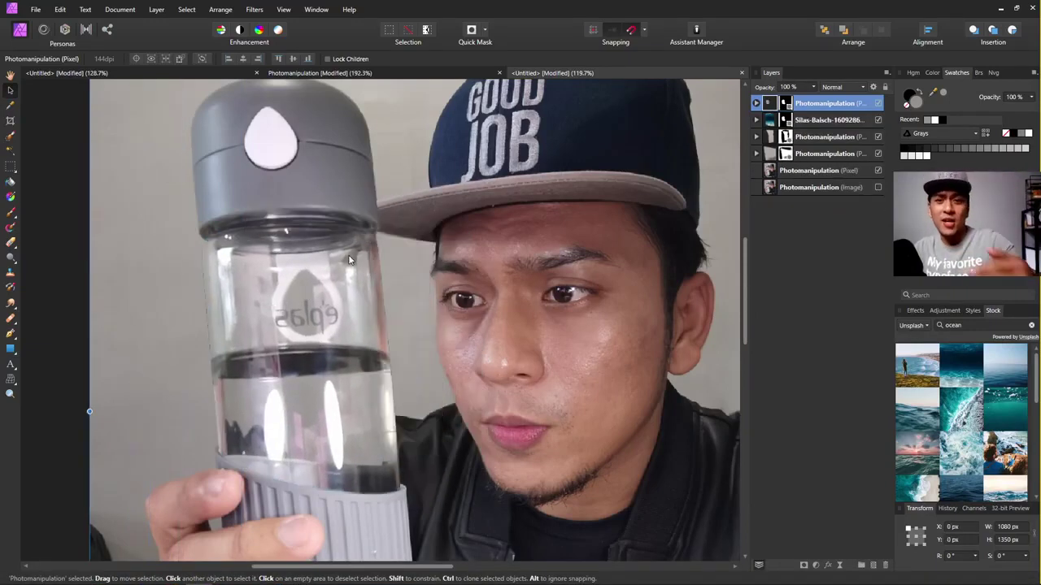
Set the blend mode of the masked bottle copy to Soft Light so it blends with the ocean image.
left_click(846, 90)
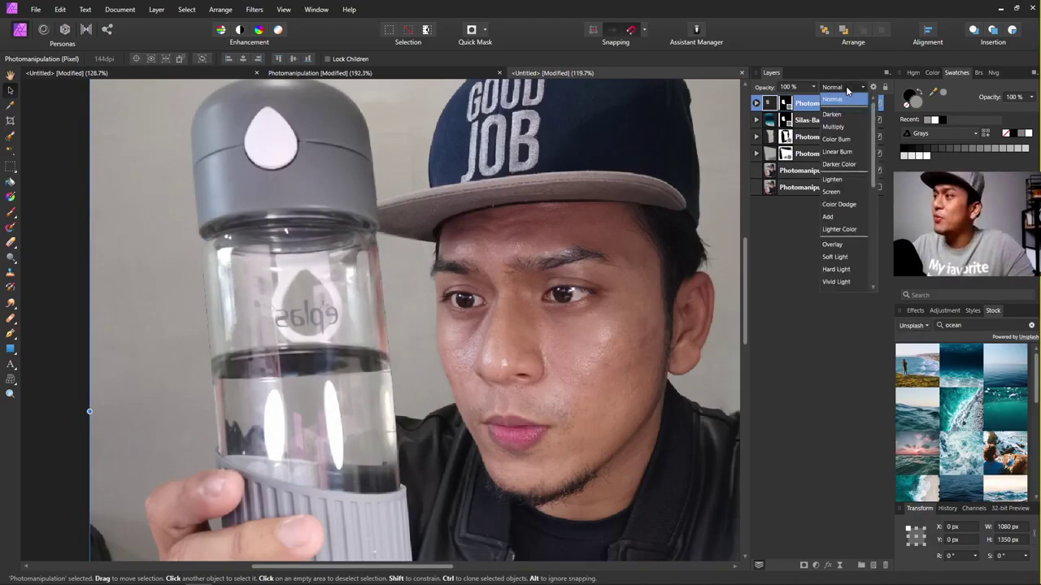
left_click(836, 257)
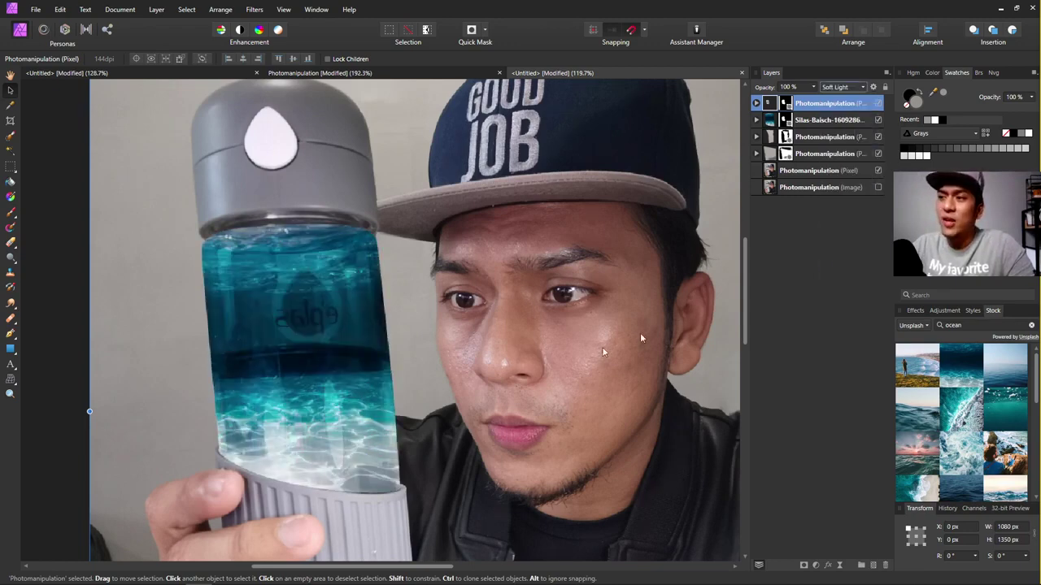
scroll(295, 473, "up", 3)
scroll(400, 413, "up", 2)
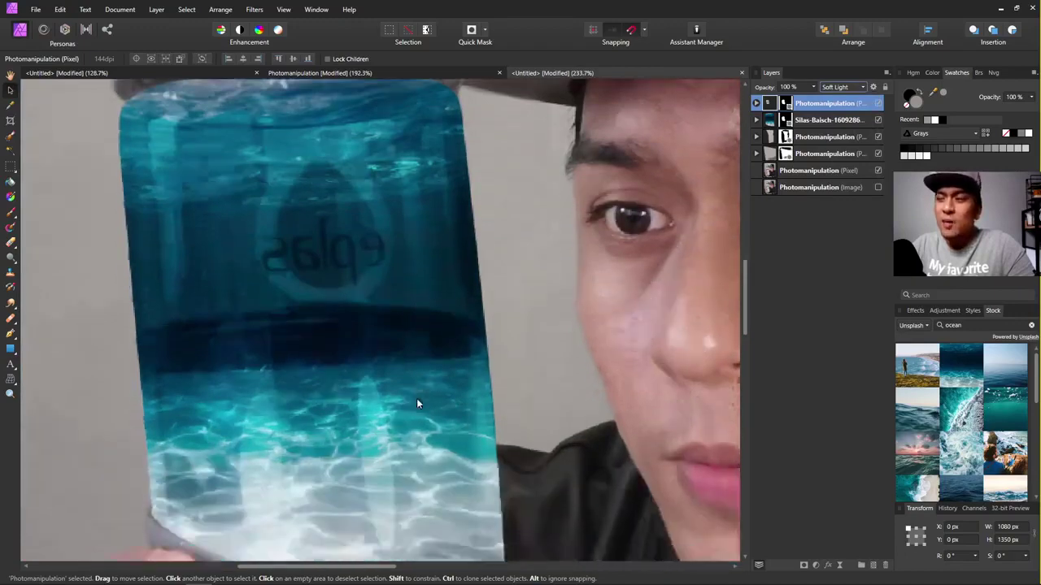
scroll(416, 398, "up", 1)
scroll(420, 371, "down", 2)
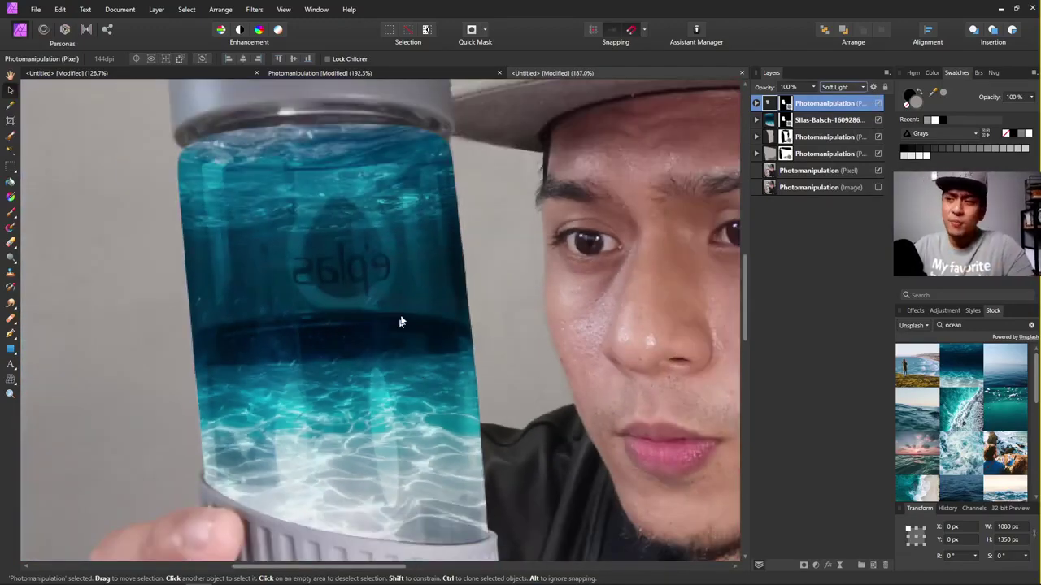
mouse_move(388, 272)
left_mouse_down()
mouse_move(395, 285)
mouse_move(386, 264)
left_mouse_up()
key("ctrl+z")
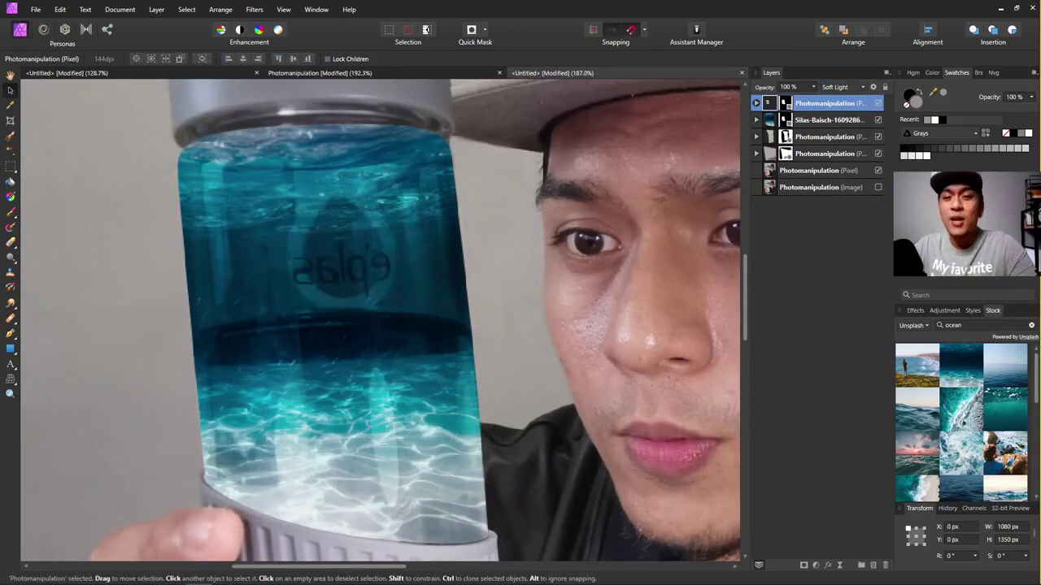
Add a second mask to the Soft Light bottle layer and paint black over the logo and waterline with a 63.7 px brush at 16% flow.
scroll(244, 267, "up", 1)
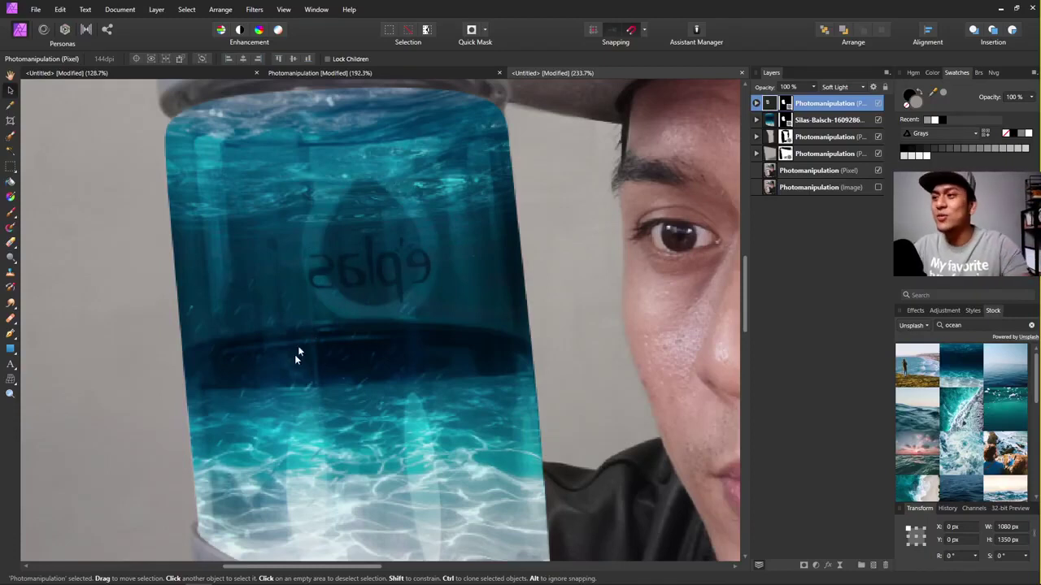
left_click(803, 566)
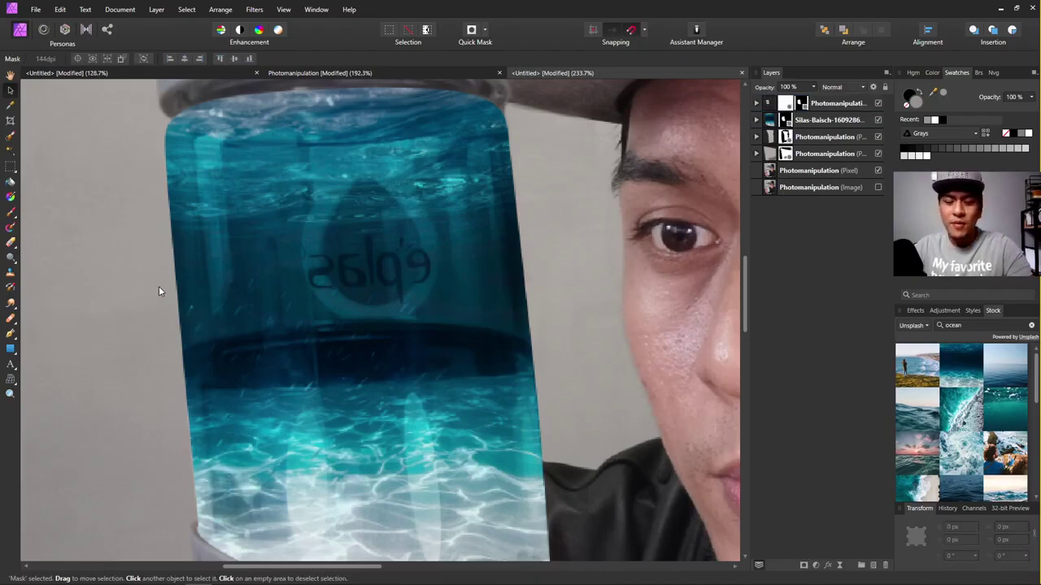
left_click(9, 213)
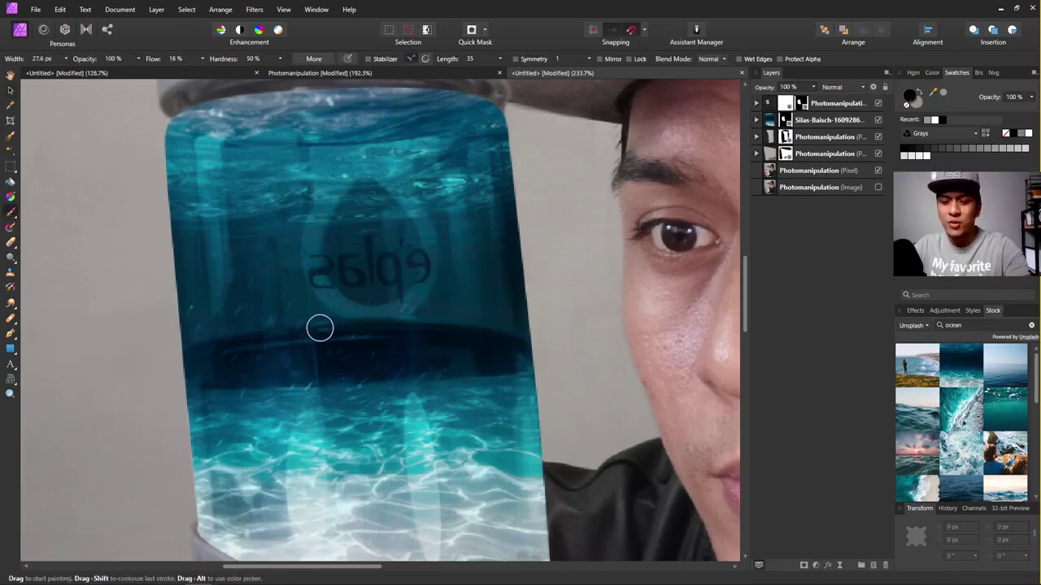
key("bracketright")
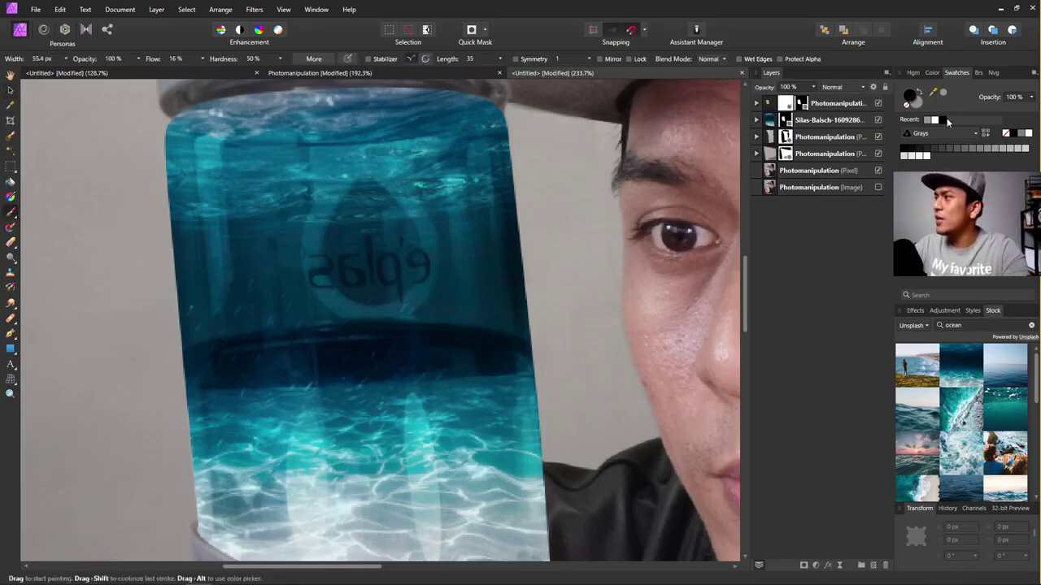
key("bracketright")
mouse_move(353, 390)
left_mouse_down()
mouse_move(355, 297)
mouse_move(400, 364)
left_mouse_up()
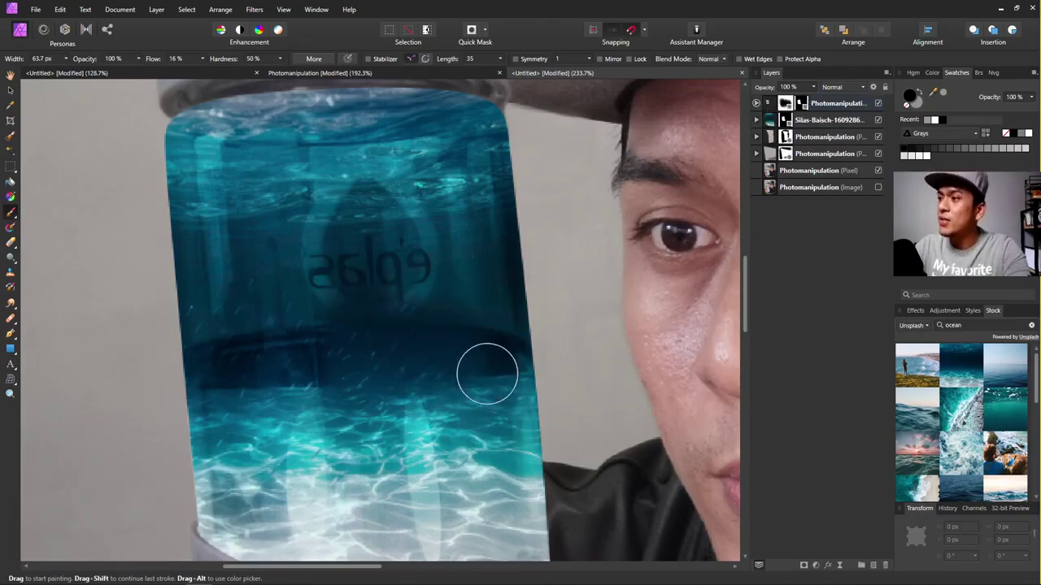
mouse_move(495, 353)
left_mouse_down()
mouse_move(431, 317)
mouse_move(416, 291)
mouse_move(333, 269)
mouse_move(326, 281)
mouse_move(322, 158)
left_mouse_up()
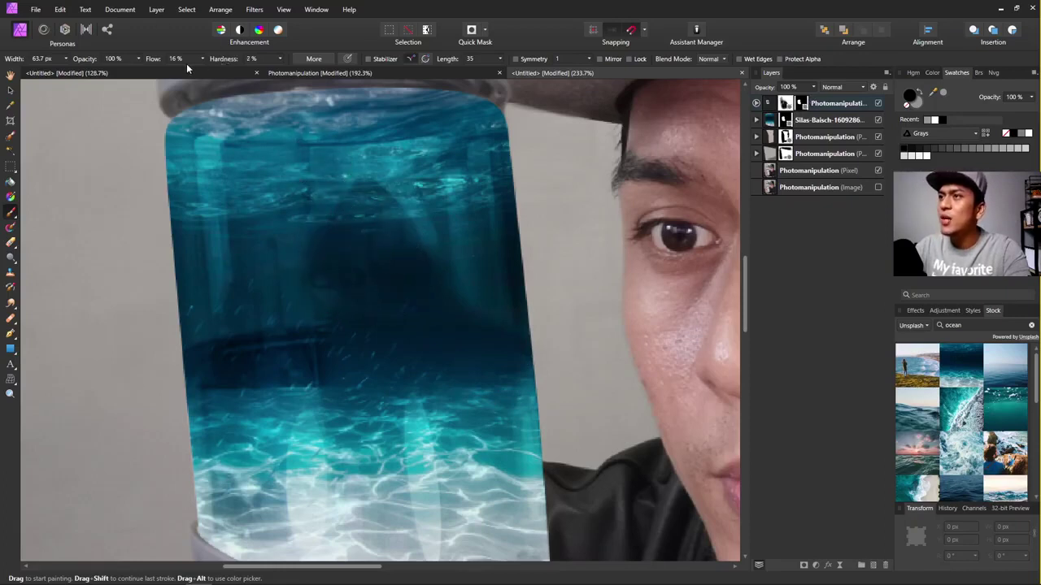
Paint out the remaining dark marks in the middle of the bottle on the mask, using 12% brush hardness.
key("shift+bracketright")
mouse_move(350, 238)
left_mouse_down()
mouse_move(331, 157)
mouse_move(446, 149)
mouse_move(367, 164)
mouse_move(412, 204)
mouse_move(415, 242)
mouse_move(451, 294)
mouse_move(454, 266)
mouse_move(507, 329)
mouse_move(449, 348)
mouse_move(314, 206)
mouse_move(326, 313)
mouse_move(330, 242)
mouse_move(330, 292)
mouse_move(295, 335)
mouse_move(207, 344)
mouse_move(310, 387)
mouse_move(217, 383)
mouse_move(385, 378)
mouse_move(526, 353)
mouse_move(481, 392)
mouse_move(446, 380)
mouse_move(441, 401)
mouse_move(281, 342)
mouse_move(353, 326)
mouse_move(246, 330)
mouse_move(304, 324)
mouse_move(315, 222)
mouse_move(301, 317)
mouse_move(299, 223)
mouse_move(244, 359)
mouse_move(244, 340)
mouse_move(220, 363)
mouse_move(230, 346)
mouse_move(310, 335)
mouse_move(260, 337)
mouse_move(292, 270)
mouse_move(275, 323)
mouse_move(289, 220)
mouse_move(299, 253)
mouse_move(322, 197)
mouse_move(329, 221)
mouse_move(406, 261)
mouse_move(366, 213)
mouse_move(413, 238)
mouse_move(396, 291)
mouse_move(511, 241)
mouse_move(447, 214)
mouse_move(384, 263)
mouse_move(363, 222)
mouse_move(370, 261)
mouse_move(407, 323)
mouse_move(488, 345)
left_mouse_up()
scroll(459, 368, "down", 3)
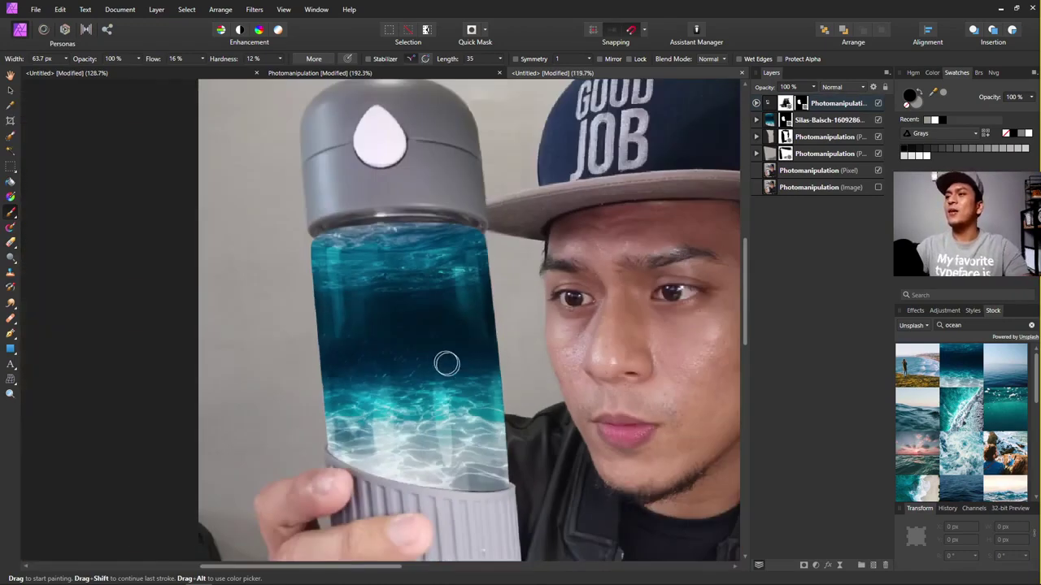
scroll(446, 363, "up", 3)
scroll(367, 406, "down", 3)
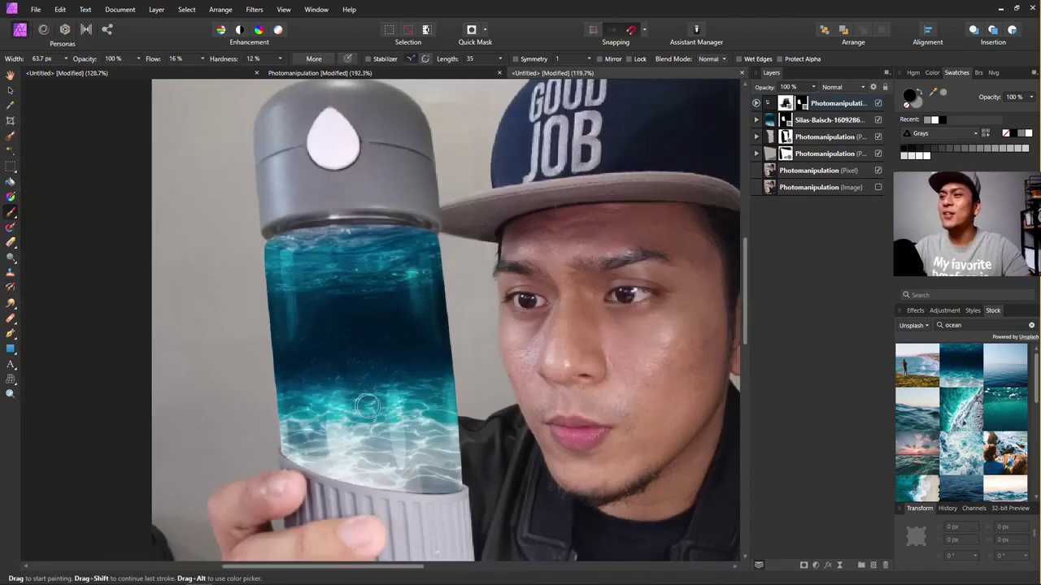
scroll(371, 315, "up", 2)
scroll(321, 325, "up", 3)
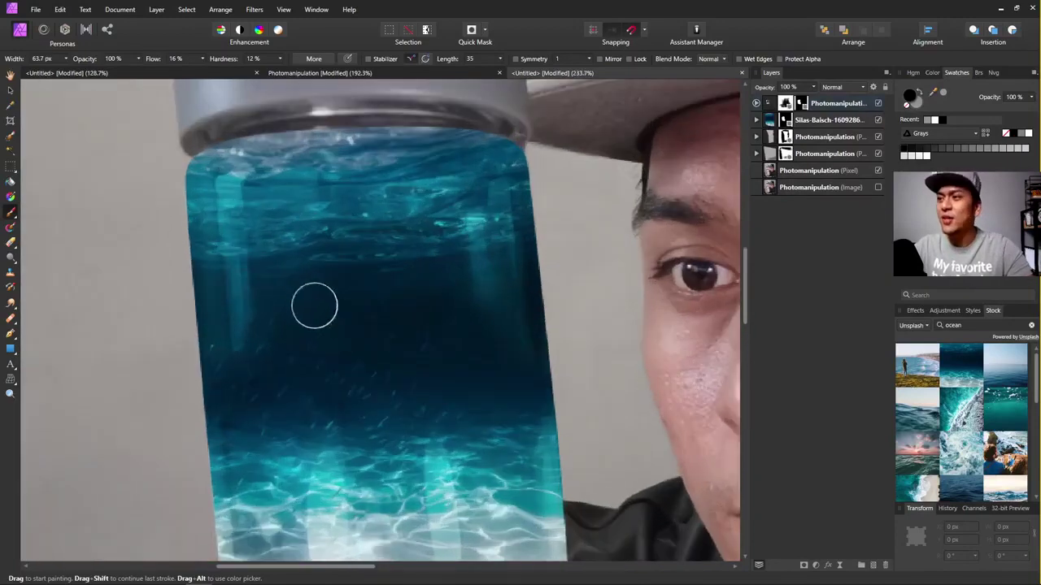
scroll(343, 311, "down", 4)
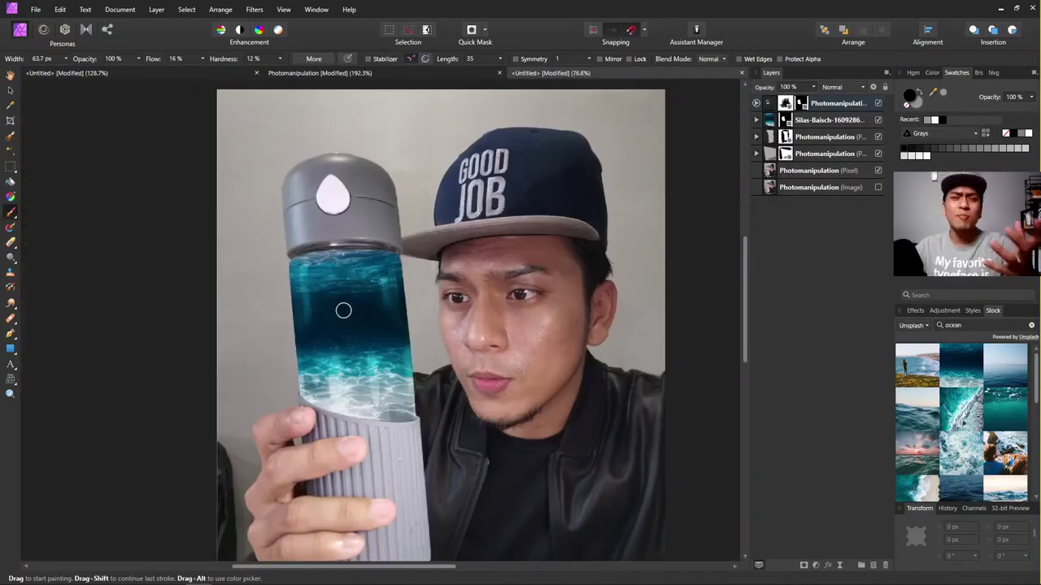
scroll(343, 311, "up", 4)
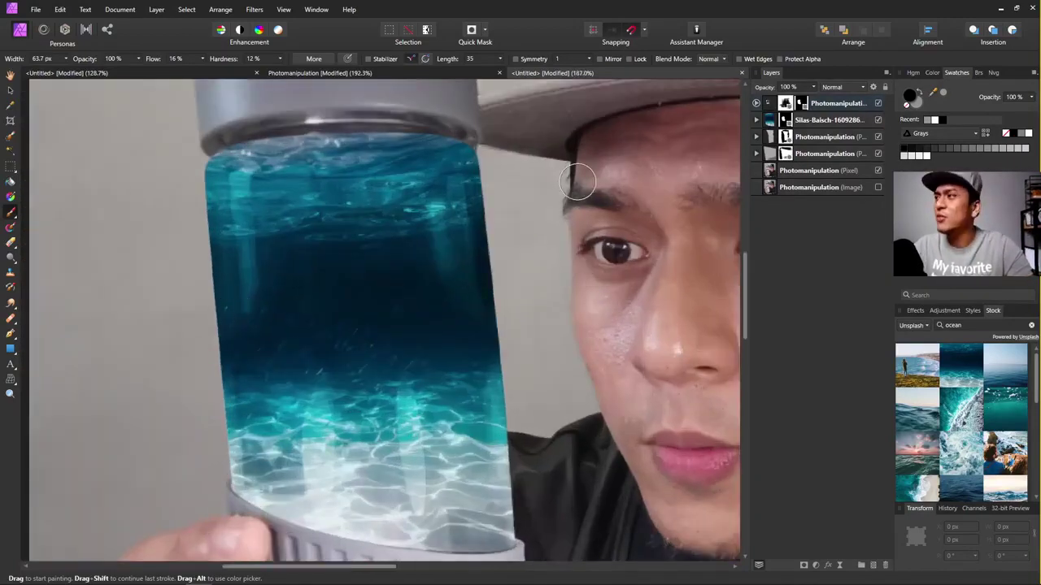
Rename the Soft Light bottle layer as Reflection and duplicate it.
left_click(825, 108)
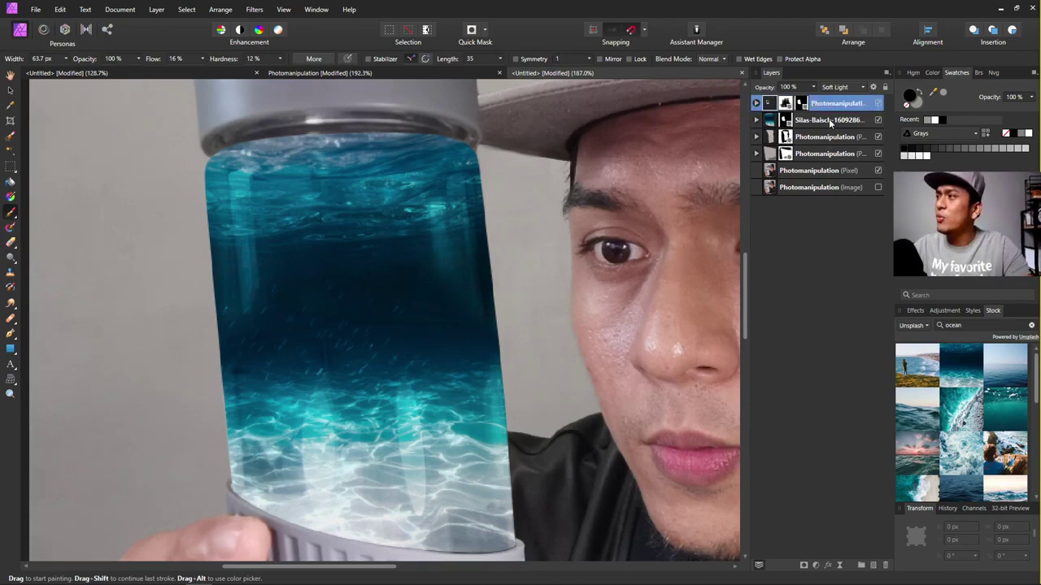
key("Return")
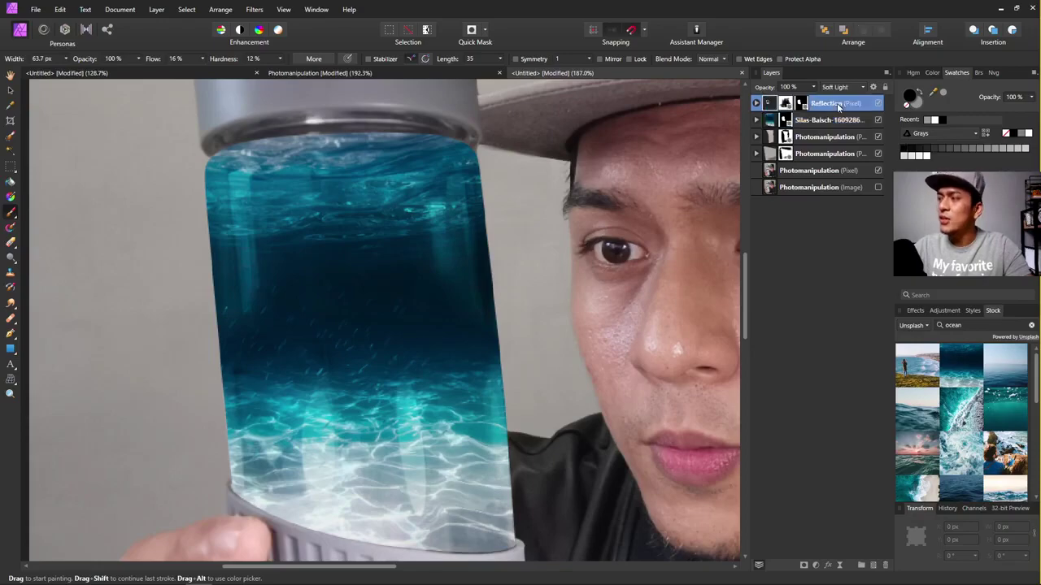
key("ctrl+j")
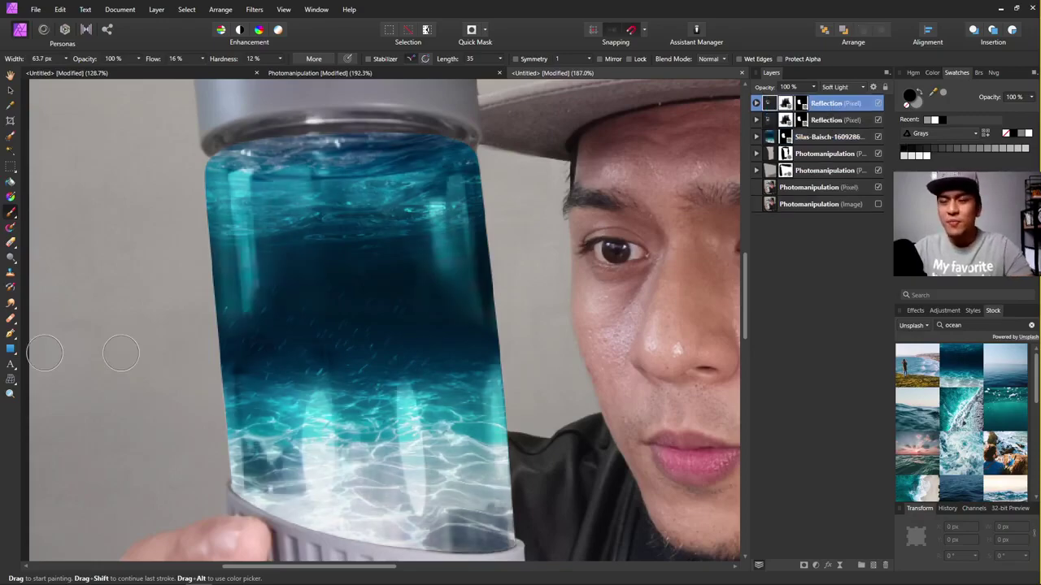
Set the blend mode of the top Reflection layer to Screen.
scroll(120, 354, "down", 4)
scroll(411, 371, "up", 4)
scroll(414, 370, "down", 2)
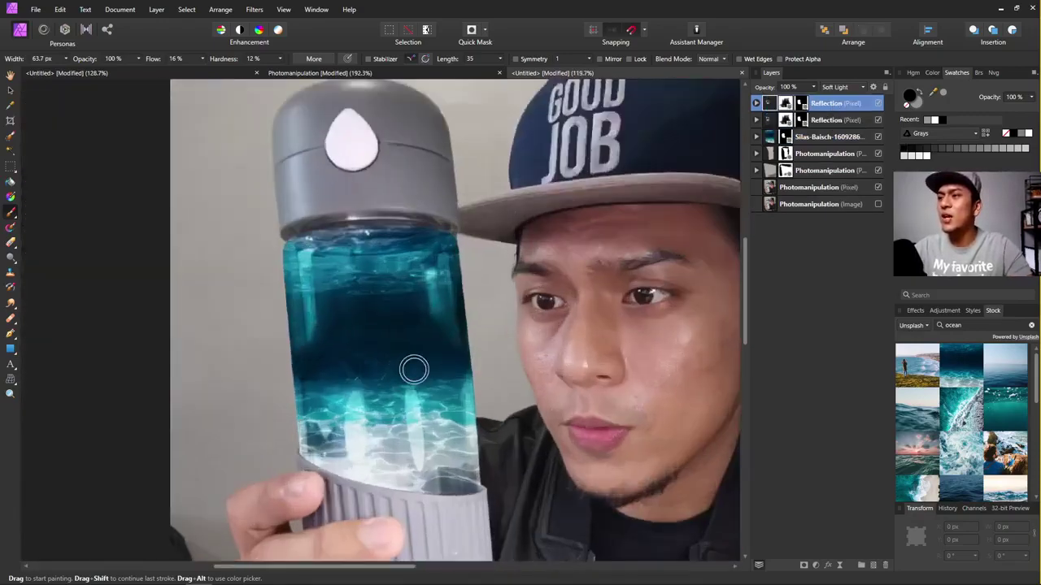
scroll(414, 370, "up", 1)
scroll(413, 337, "up", 3)
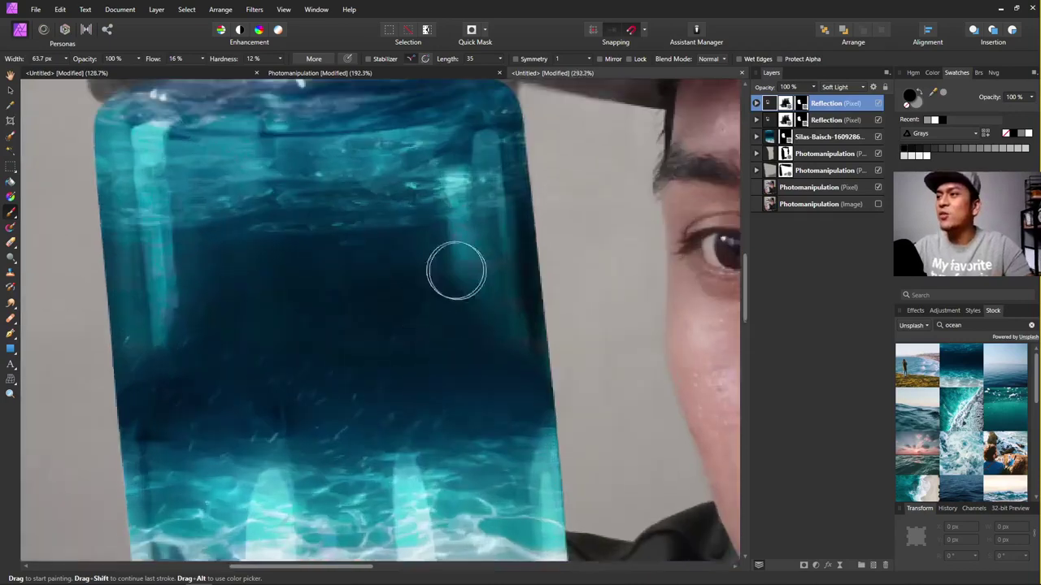
scroll(308, 370, "down", 3)
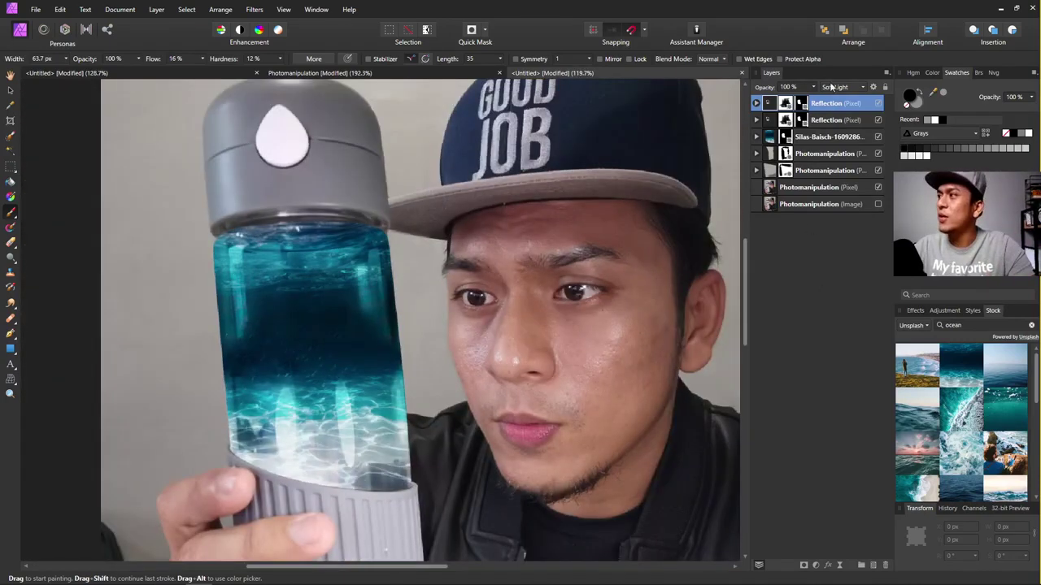
left_click(833, 86)
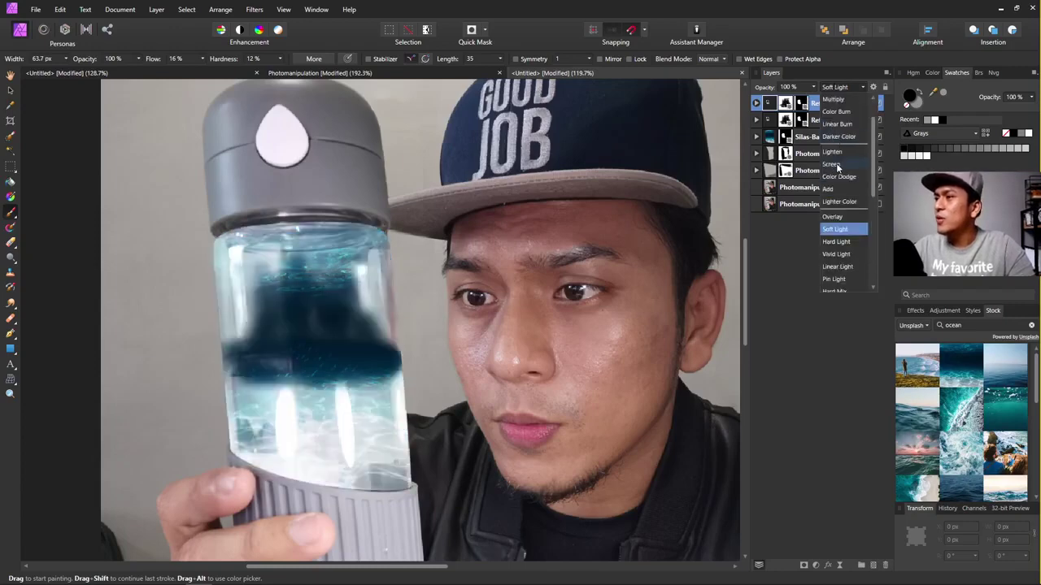
left_click(832, 165)
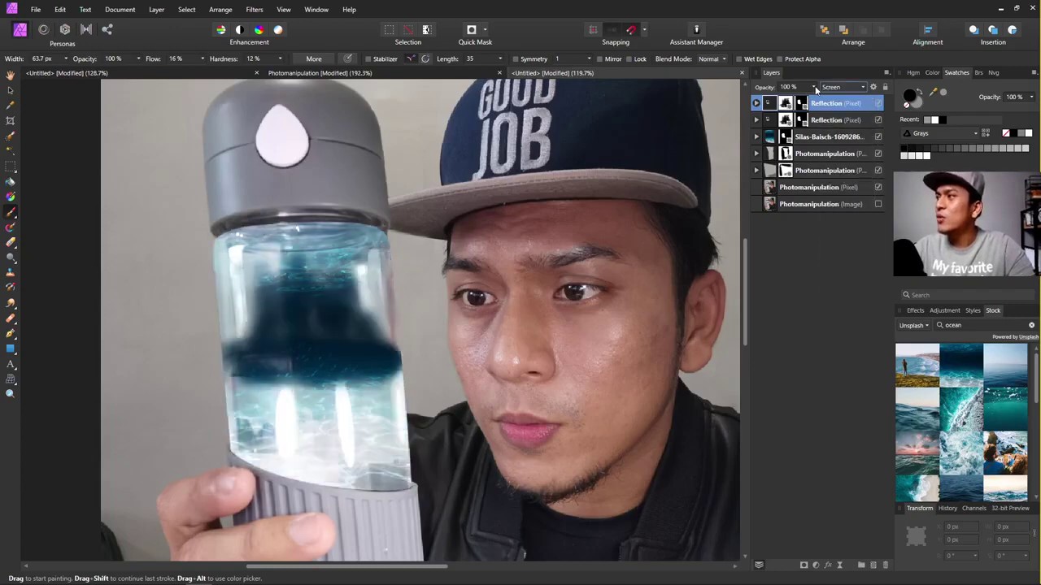
Set the blend mode of the top Reflection layer to Soft Light.
left_click(813, 87)
left_click_drag(815, 99, 974, 102)
left_click(841, 87)
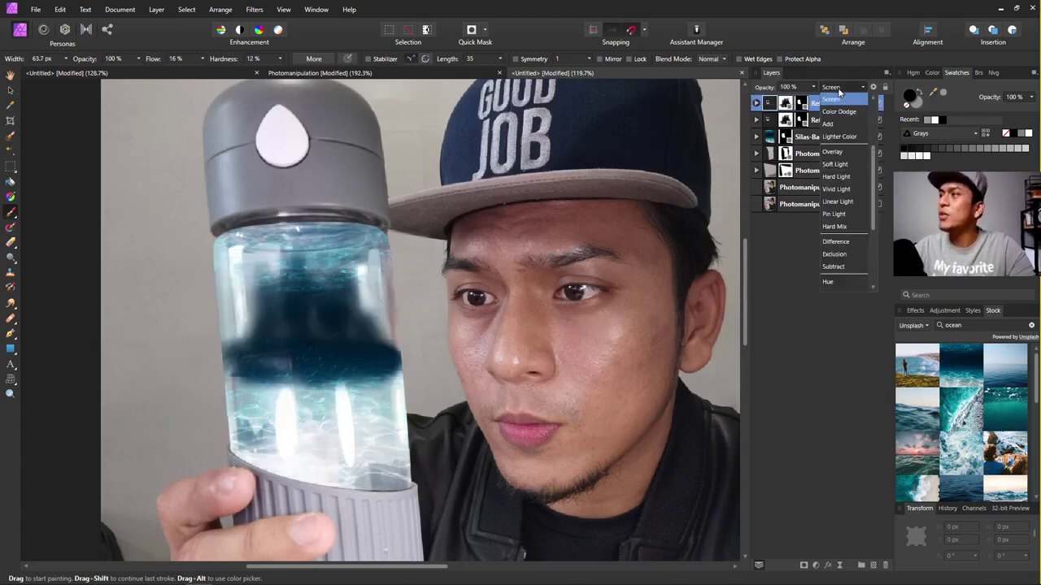
left_click(845, 167)
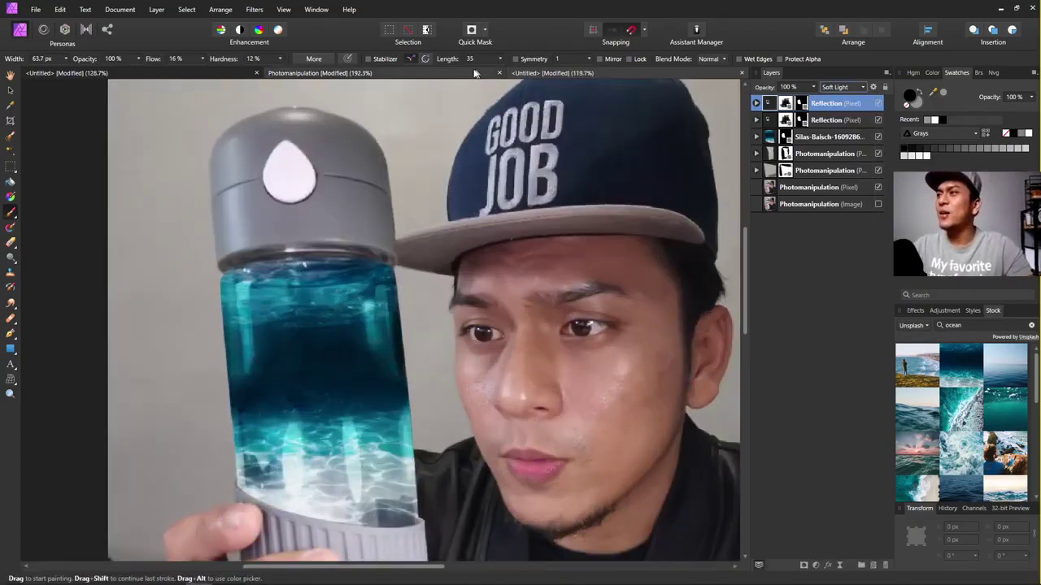
Compare the ocean and glass reflections in the working image with the finished Photomanipulation document.
left_click(457, 75)
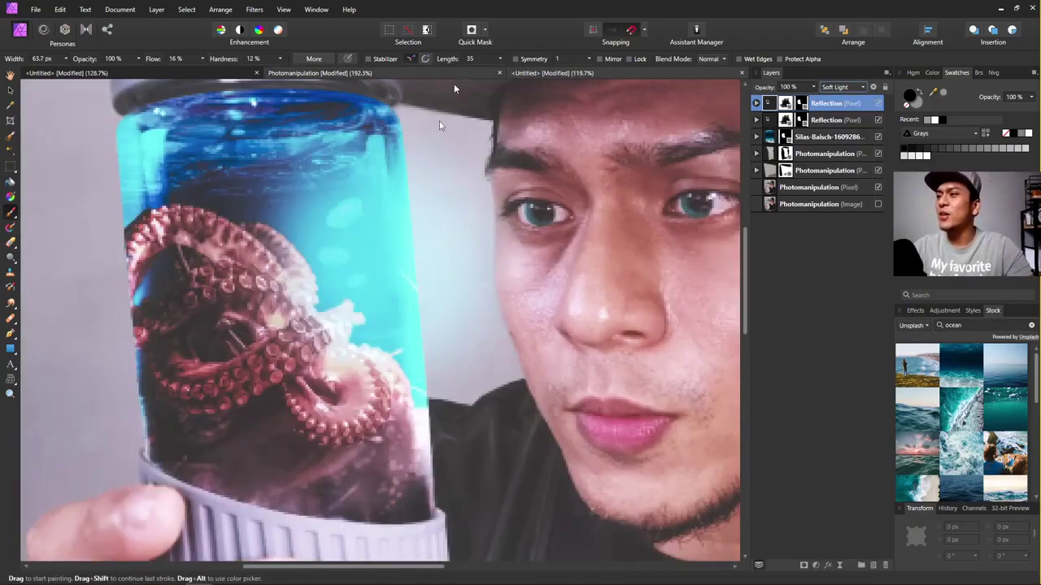
key("ctrl+0")
left_click(623, 74)
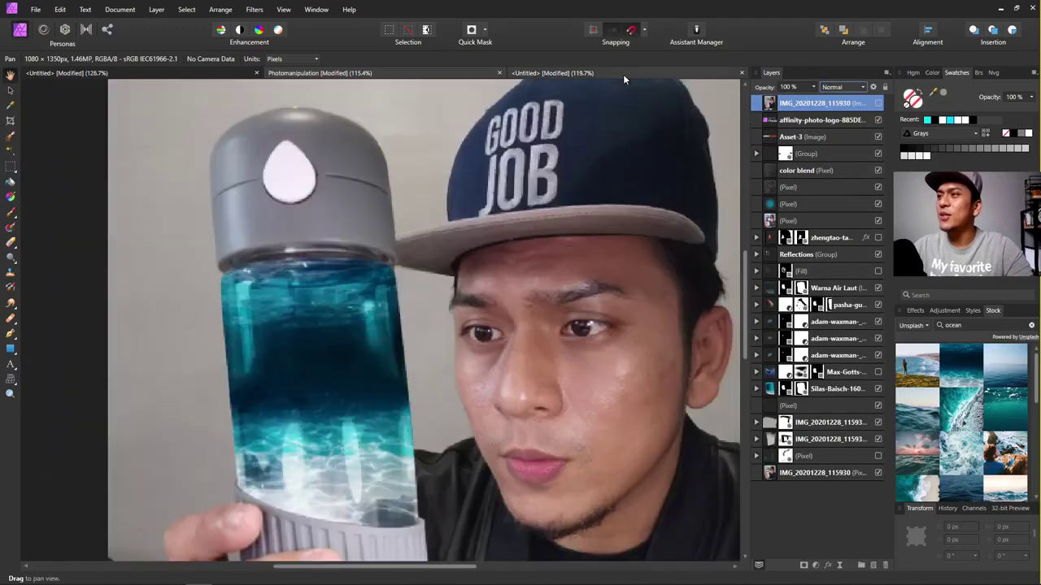
scroll(271, 359, "up", 1)
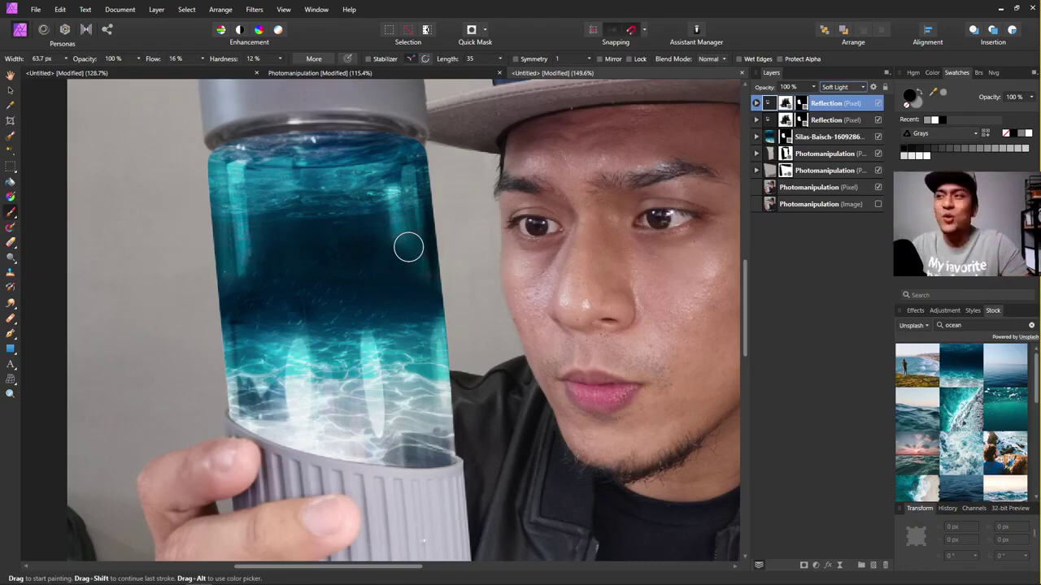
left_click(411, 74)
scroll(425, 159, "down", 5)
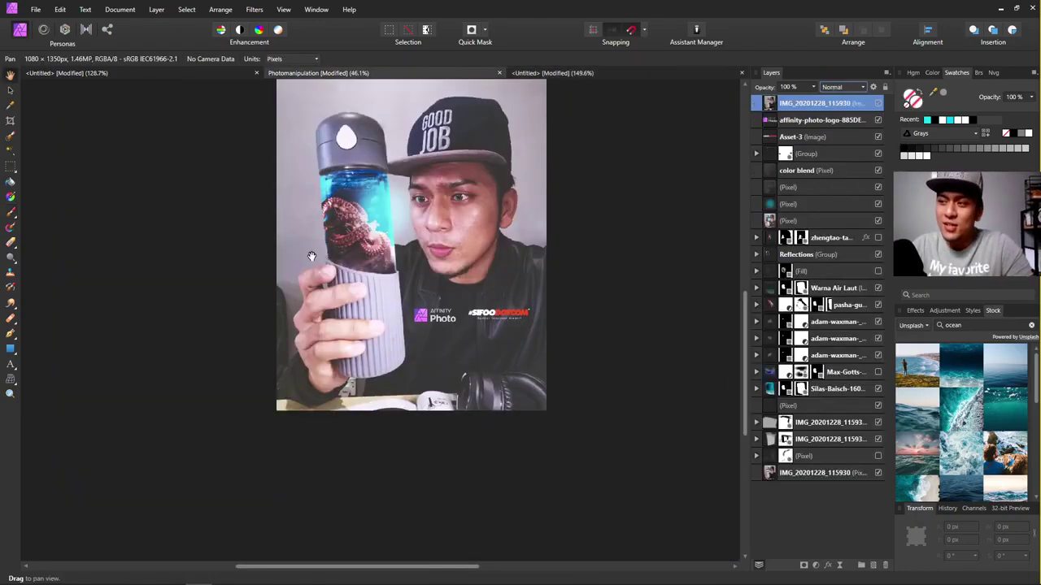
scroll(368, 244, "up", 5)
scroll(368, 244, "up", 3)
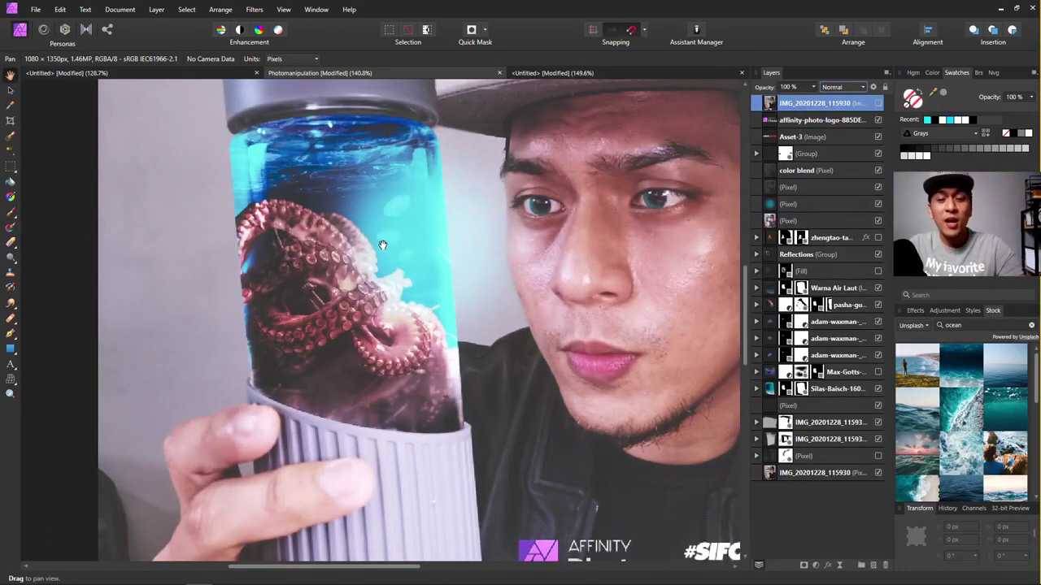
left_click(553, 75)
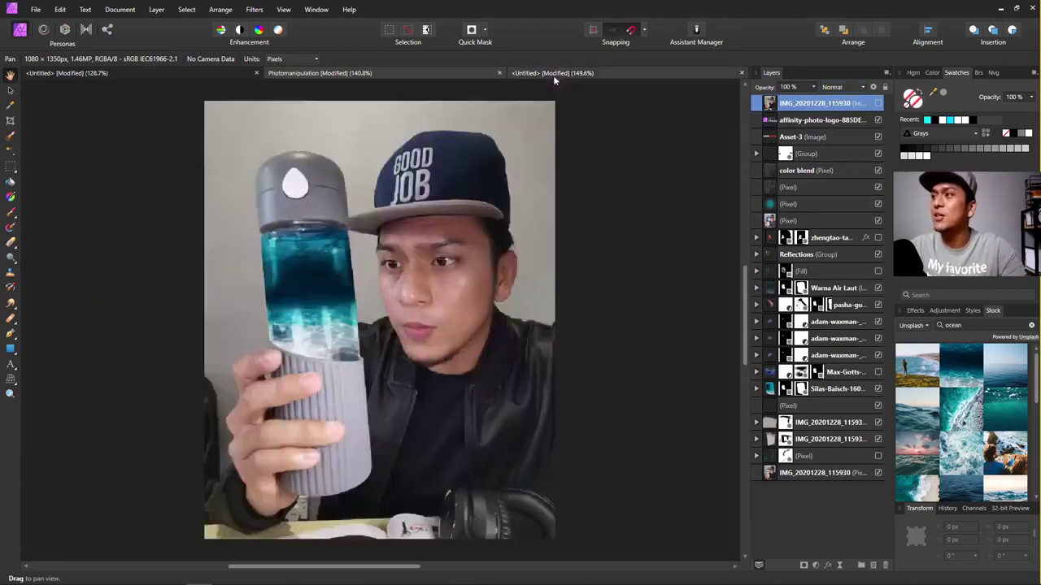
Search the Unsplash stock library for octopus and place the first octopus photo in the image.
left_click(10, 91)
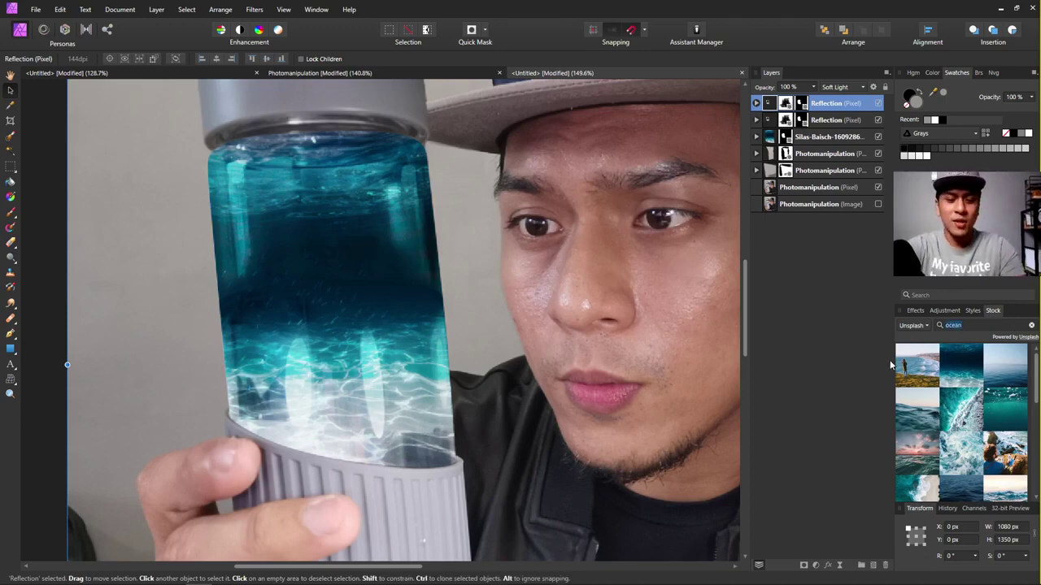
key("Return")
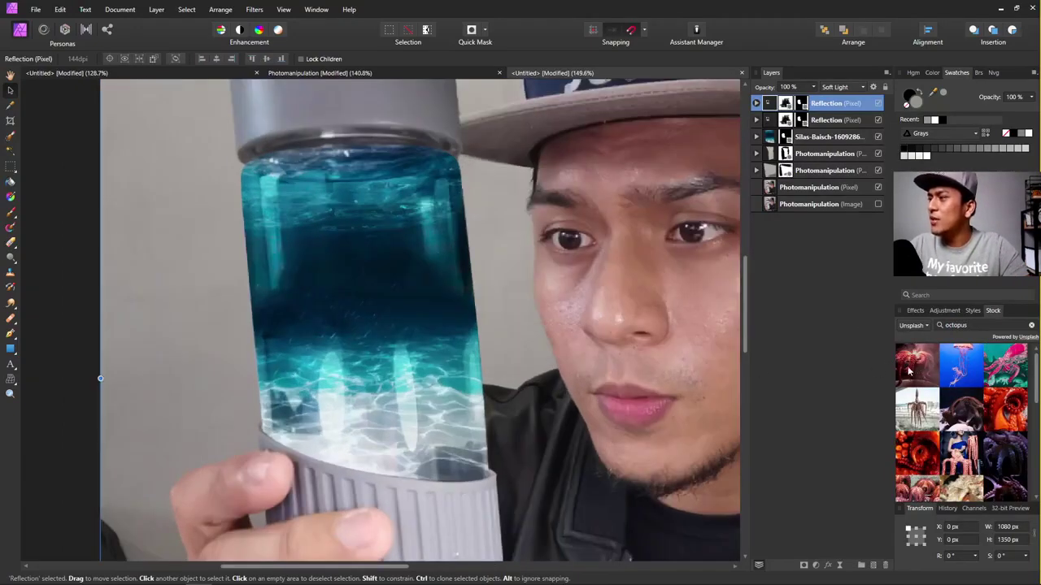
left_click_drag(916, 367, 356, 260)
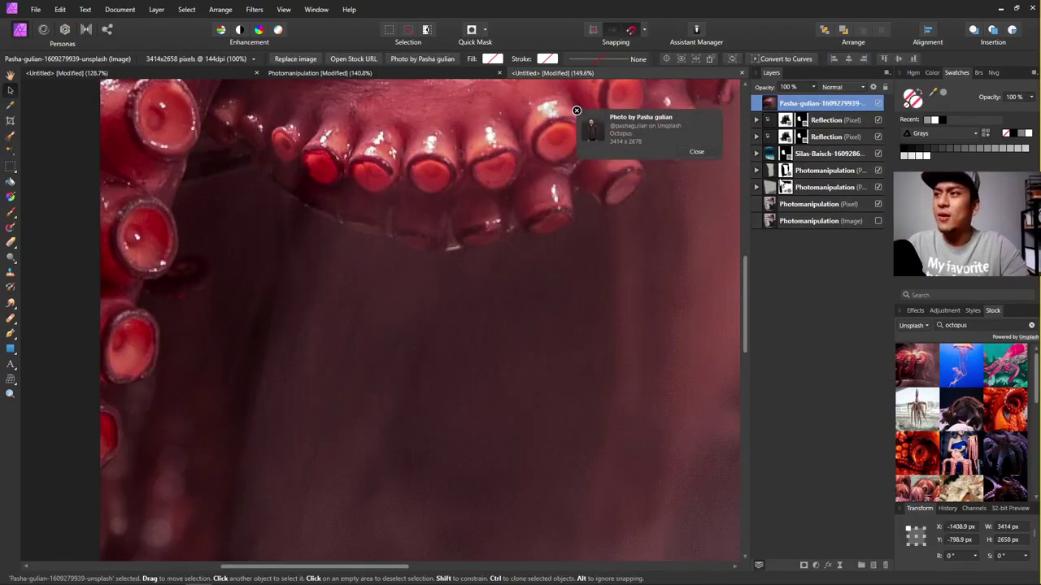
Scale the octopus photo to about 399 × 311 px and position it over the bottle's clear section, rotated to -21.4°.
left_click(225, 55)
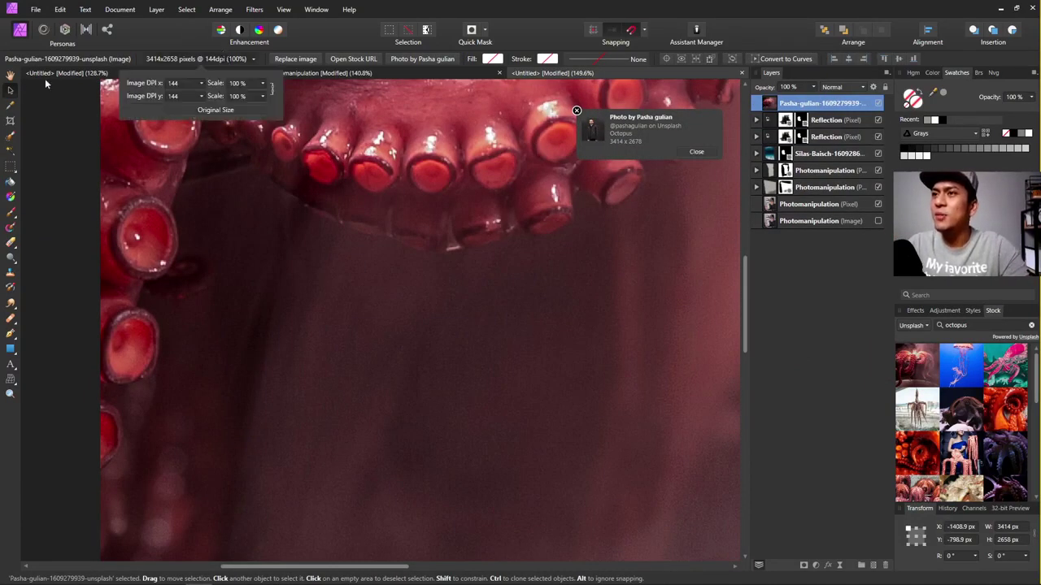
left_click_drag(262, 107, 250, 106)
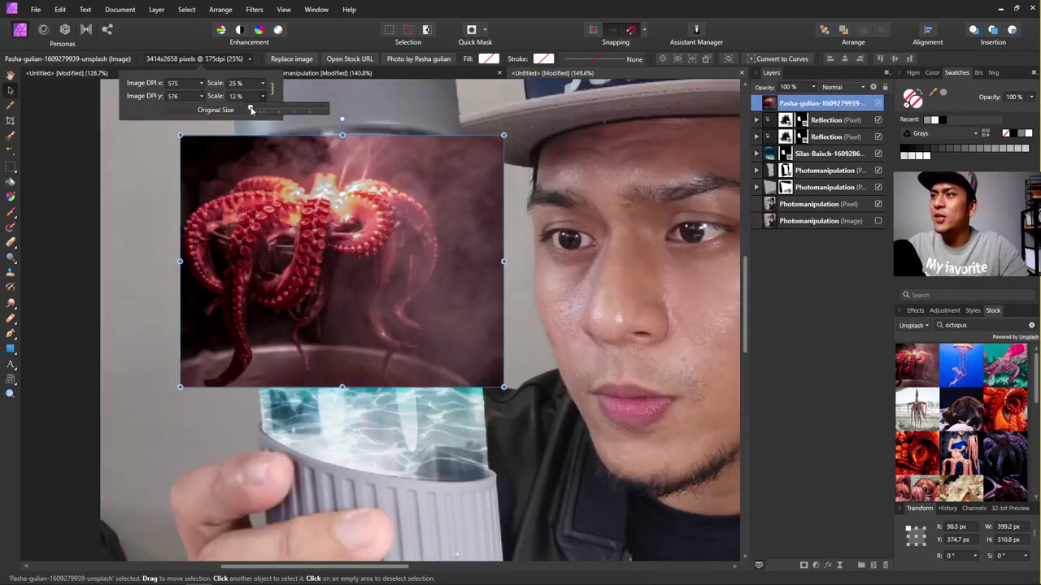
left_click_drag(342, 122, 403, 130)
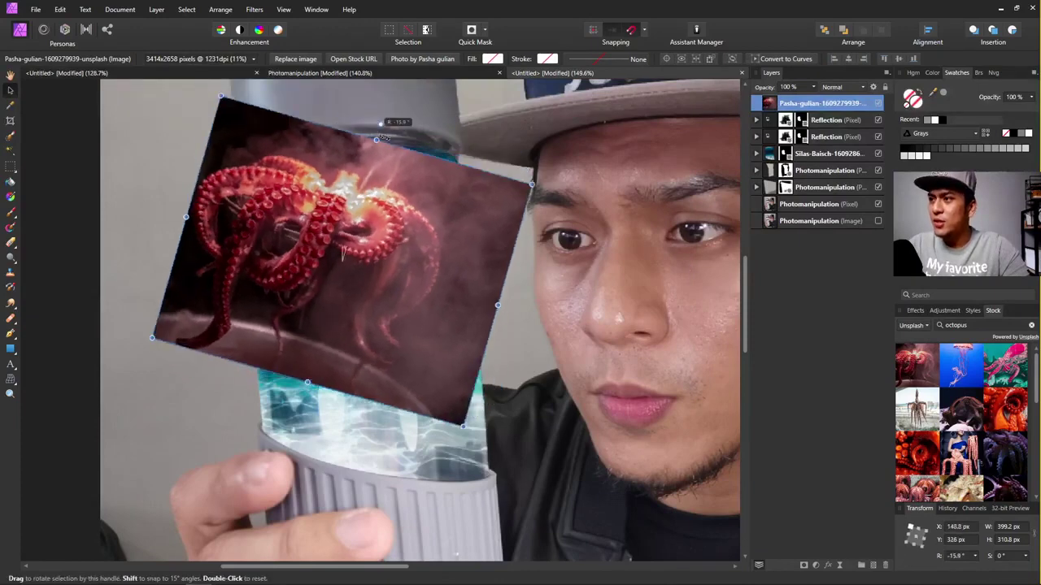
left_click_drag(396, 213, 407, 296)
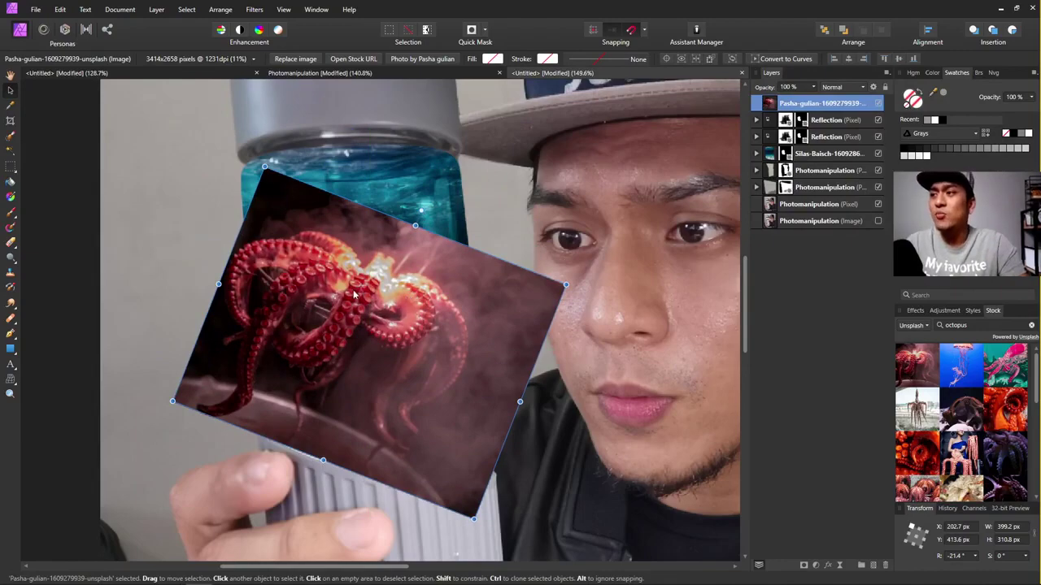
Select the octopus and its tentacles with a Selection Brush about 28 px wide in Add mode.
scroll(404, 293, "up", 5)
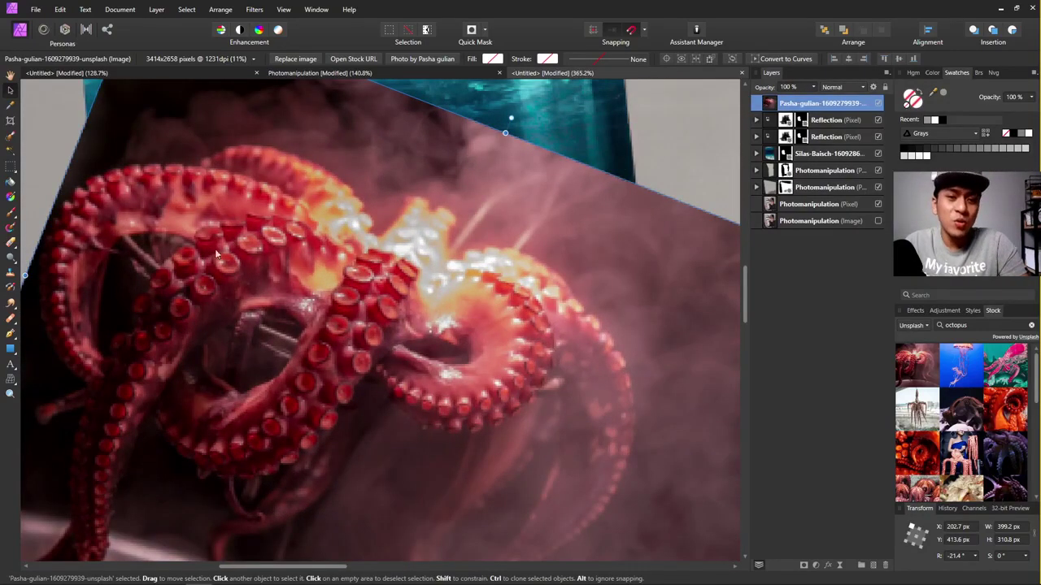
scroll(292, 278, "down", 1)
scroll(276, 224, "down", 3)
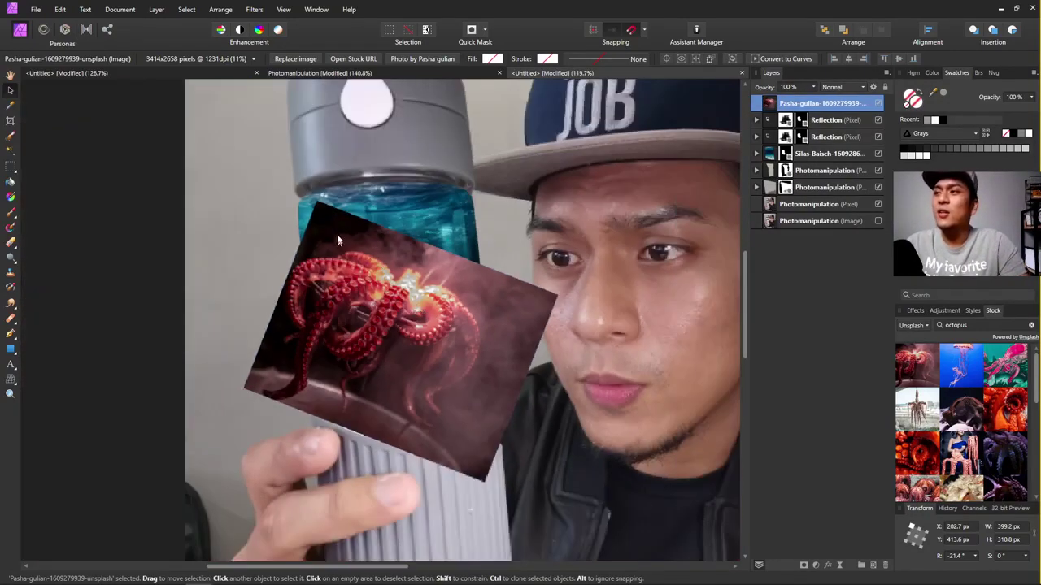
scroll(299, 218, "up", 2)
scroll(478, 360, "up", 2)
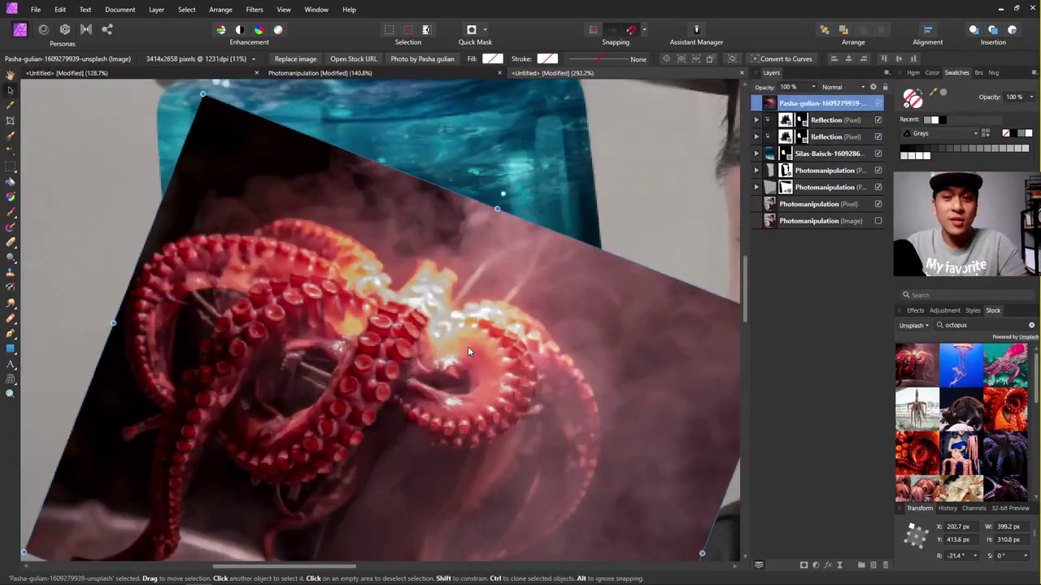
scroll(408, 337, "down", 2)
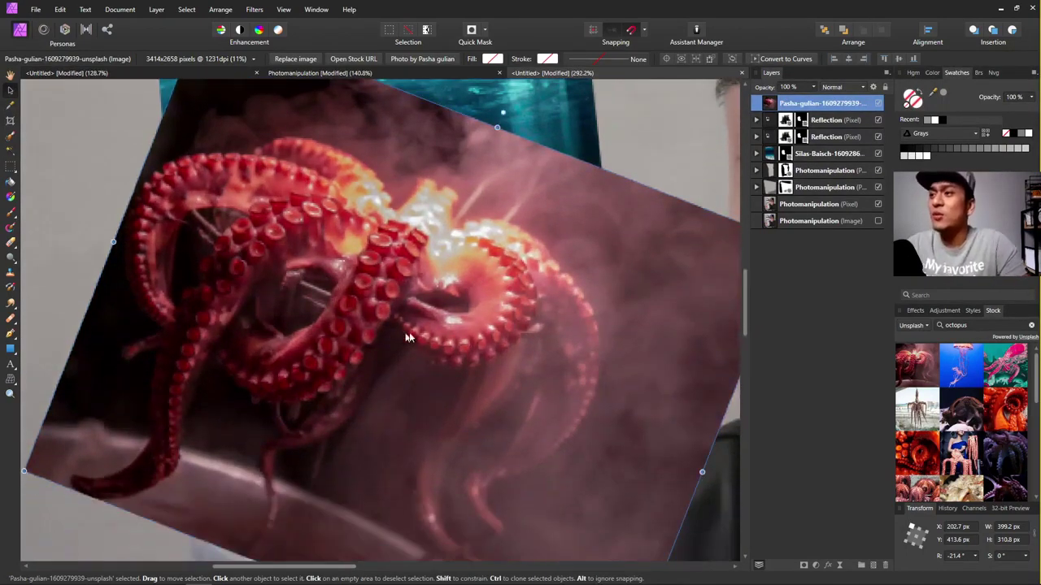
left_click(8, 140)
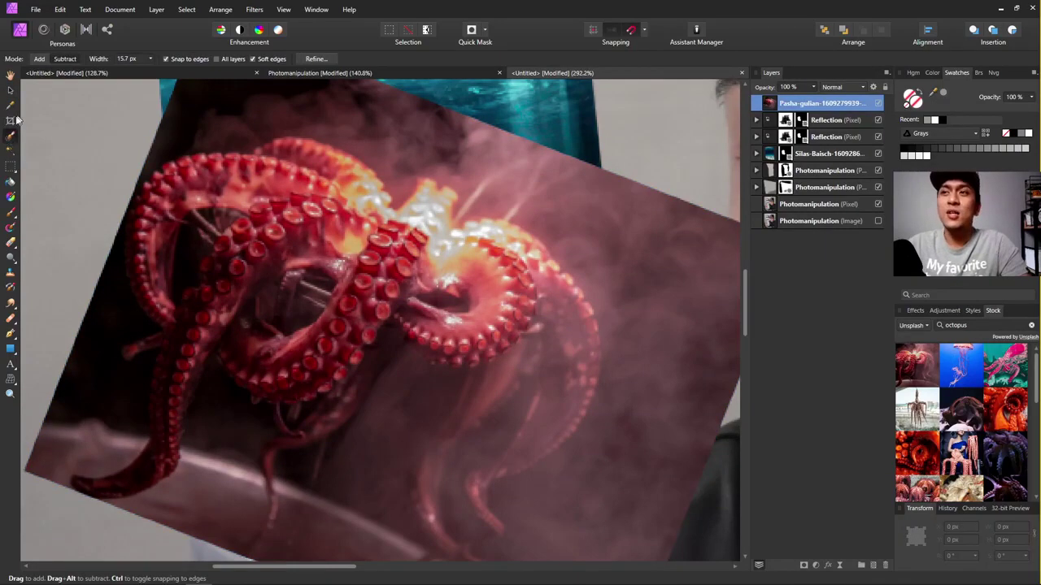
left_click(62, 59)
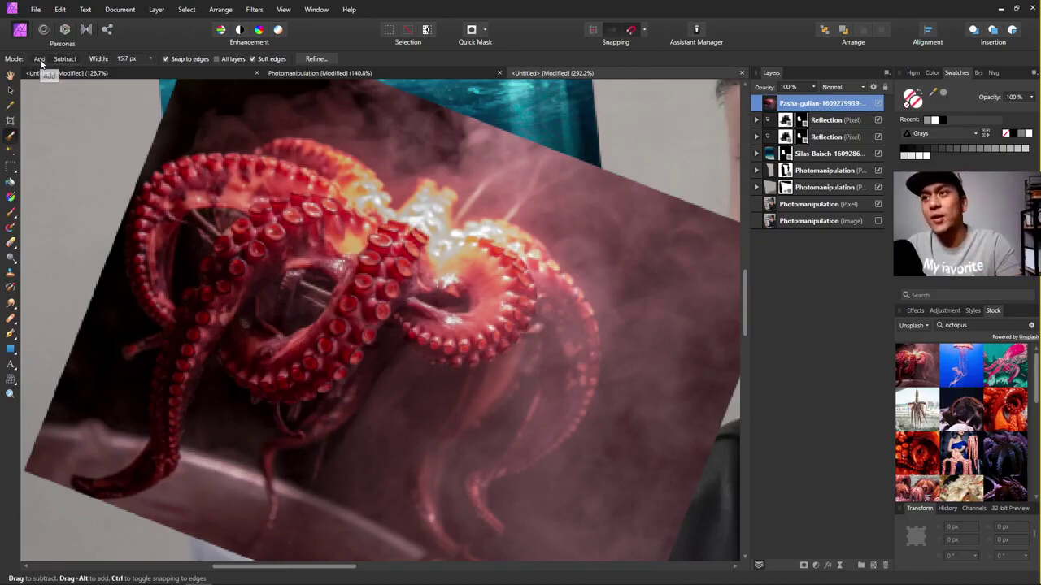
left_click(40, 59)
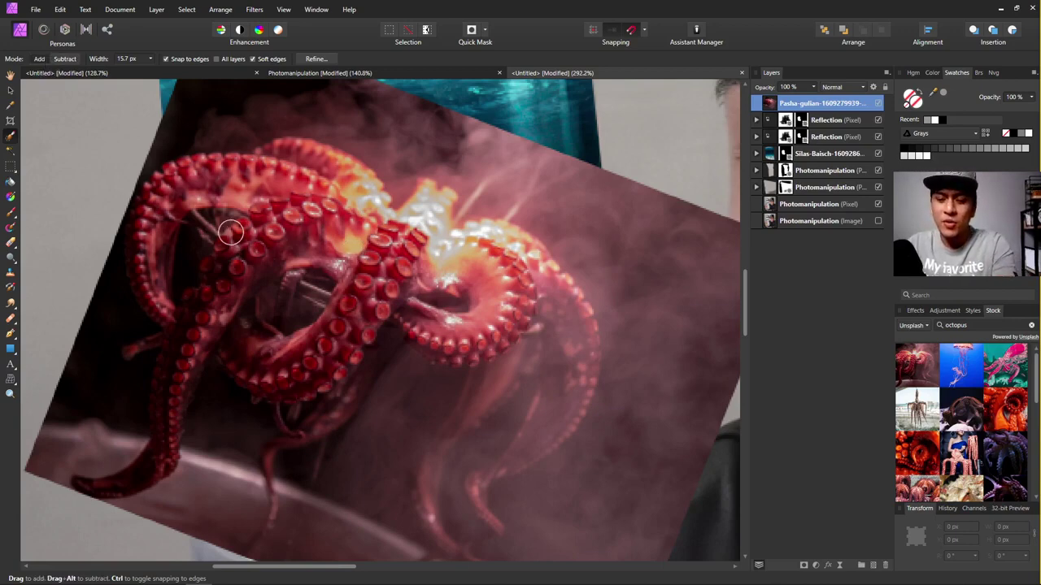
key("bracketleft")
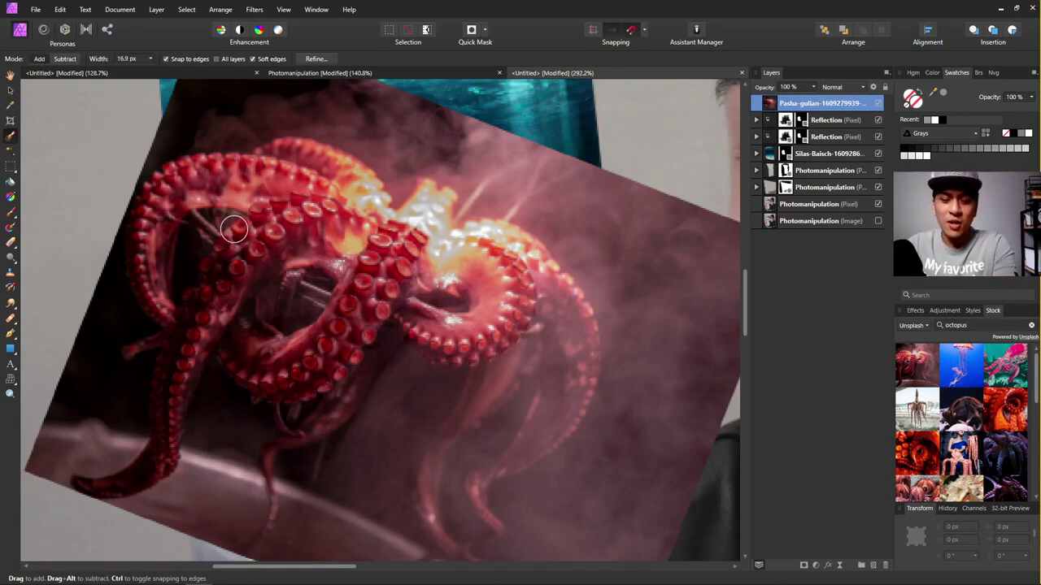
key("bracketright")
key("bracketright")
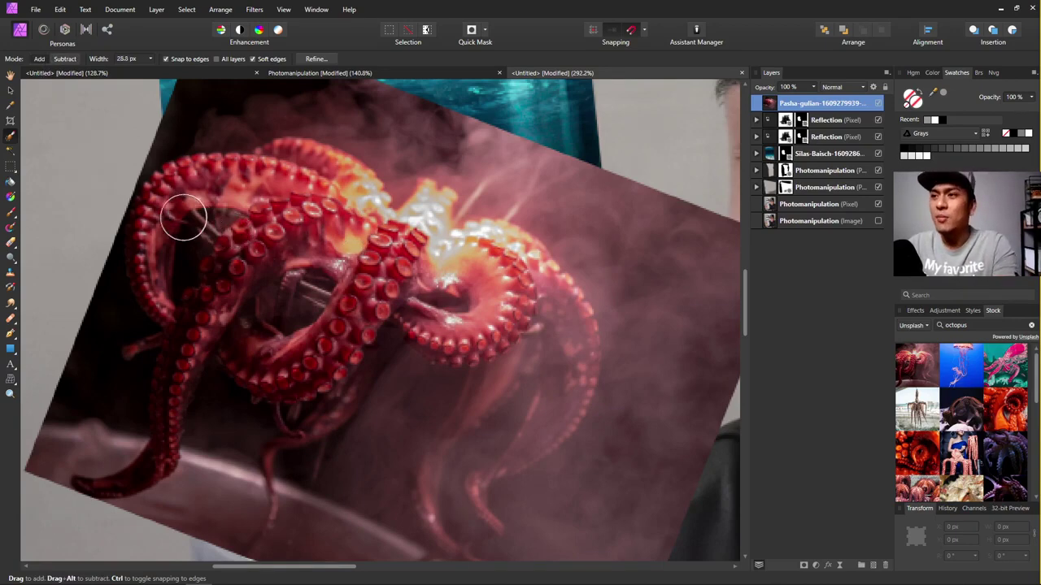
key("bracketleft")
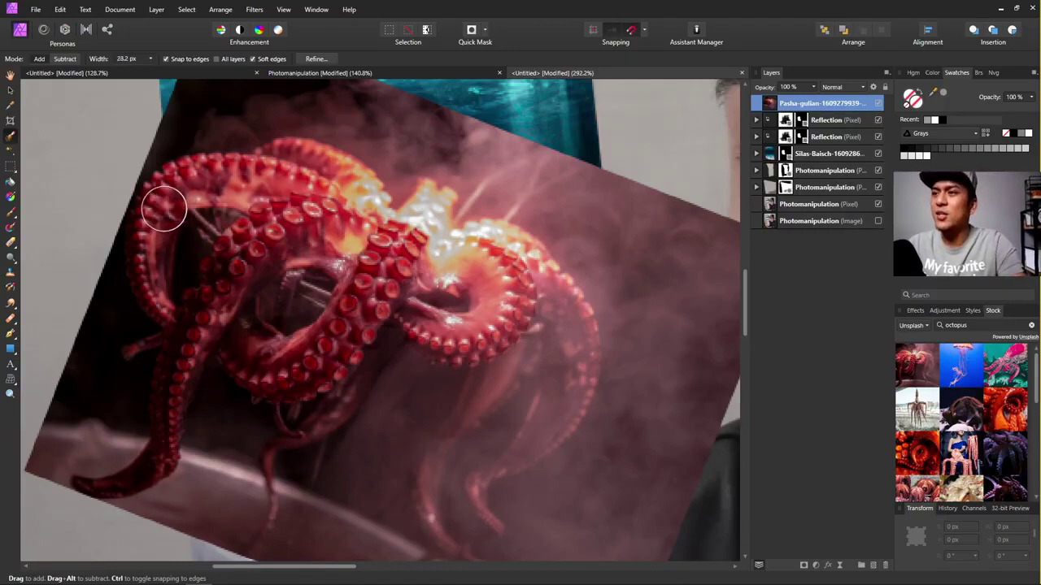
mouse_move(163, 204)
left_mouse_down()
mouse_move(155, 265)
mouse_move(190, 295)
mouse_move(231, 254)
mouse_move(289, 223)
mouse_move(245, 199)
mouse_move(167, 194)
mouse_move(208, 178)
mouse_move(200, 180)
mouse_move(312, 181)
mouse_move(366, 232)
mouse_move(409, 236)
mouse_move(409, 252)
mouse_move(535, 264)
mouse_move(511, 263)
mouse_move(564, 358)
mouse_move(554, 409)
mouse_move(534, 439)
mouse_move(480, 472)
mouse_move(476, 338)
mouse_move(431, 348)
mouse_move(443, 324)
mouse_move(449, 331)
mouse_move(513, 313)
left_mouse_up()
Extend the selection along the underside of the tentacles with a 17.3 px selection brush.
key("bracketleft")
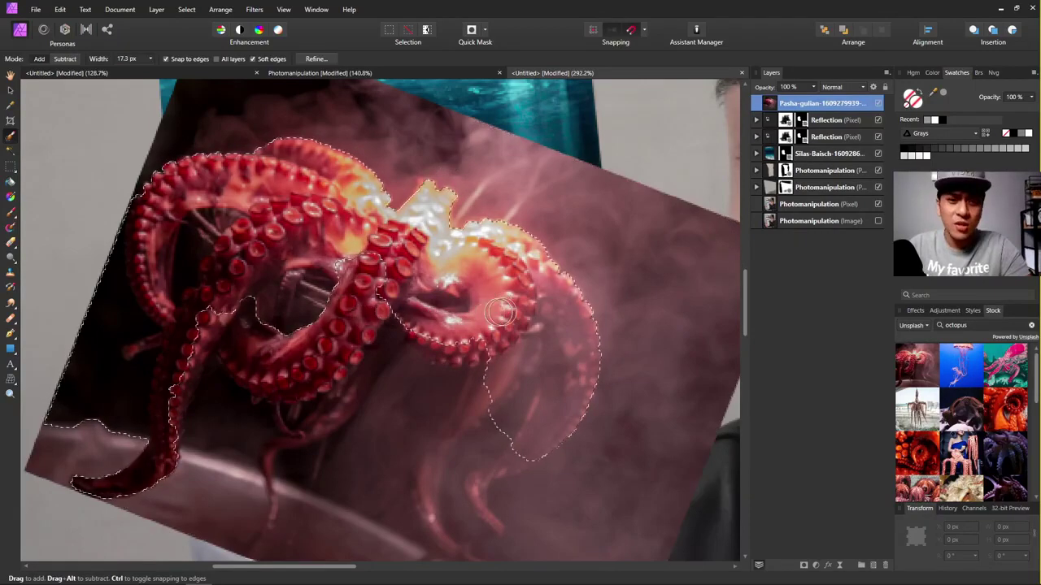
scroll(553, 334, "down", 1)
scroll(611, 361, "right", 1)
mouse_move(383, 312)
left_mouse_down()
mouse_move(342, 294)
mouse_move(327, 237)
mouse_move(299, 276)
mouse_move(297, 259)
mouse_move(260, 317)
mouse_move(287, 244)
mouse_move(218, 321)
mouse_move(156, 282)
mouse_move(141, 295)
mouse_move(145, 282)
mouse_move(105, 403)
mouse_move(226, 330)
mouse_move(338, 339)
mouse_move(294, 342)
mouse_move(396, 295)
mouse_move(464, 318)
mouse_move(431, 325)
mouse_move(494, 325)
left_mouse_up()
Examine the selection outline around the octopus's tentacles up close.
scroll(218, 323, "up", 1)
scroll(495, 326, "up", 3)
scroll(463, 326, "down", 8)
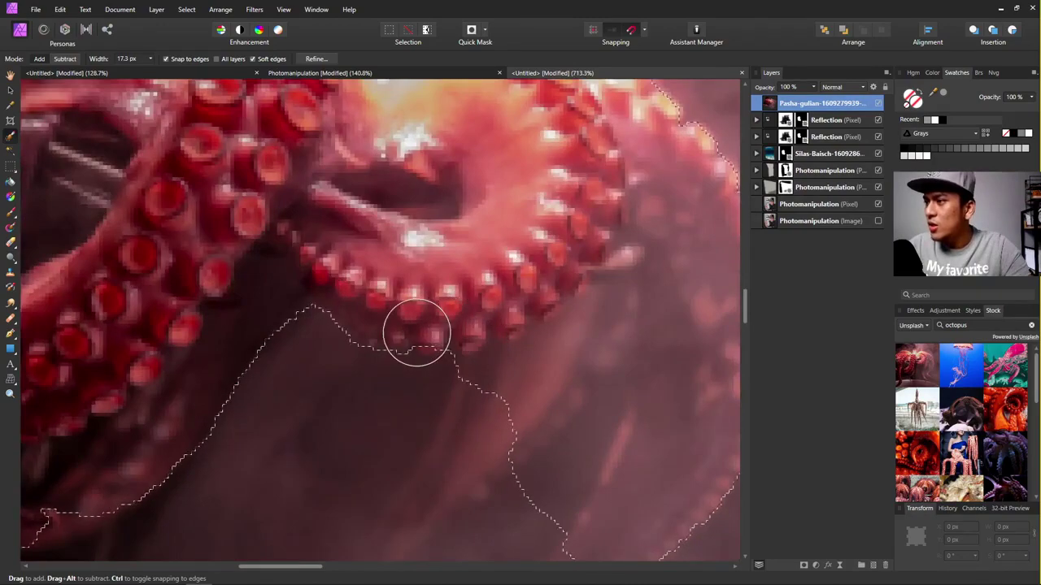
scroll(461, 229, "up", 8)
scroll(534, 360, "down", 7)
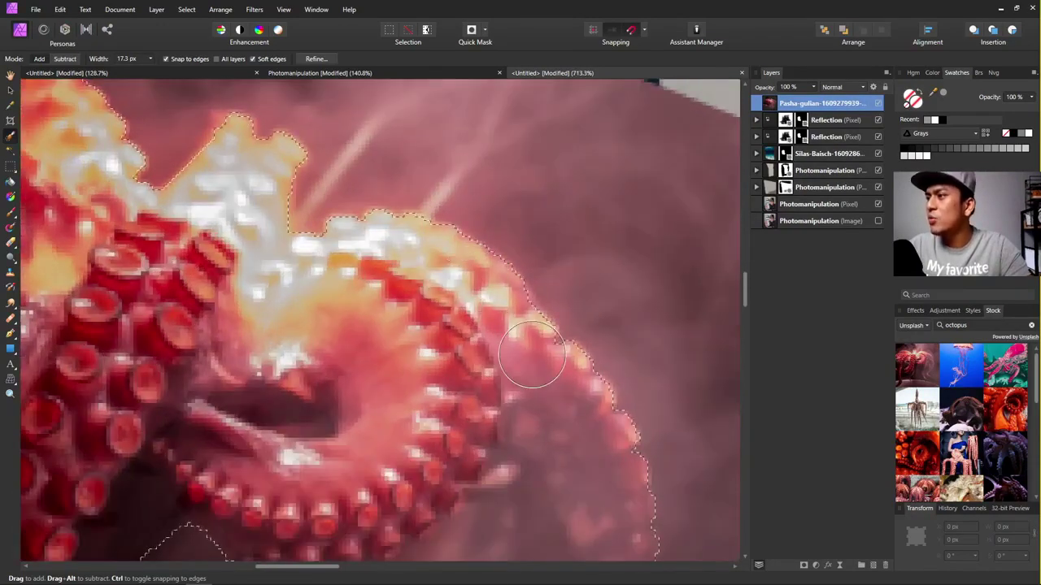
scroll(130, 216, "up", 6)
scroll(130, 215, "up", 3)
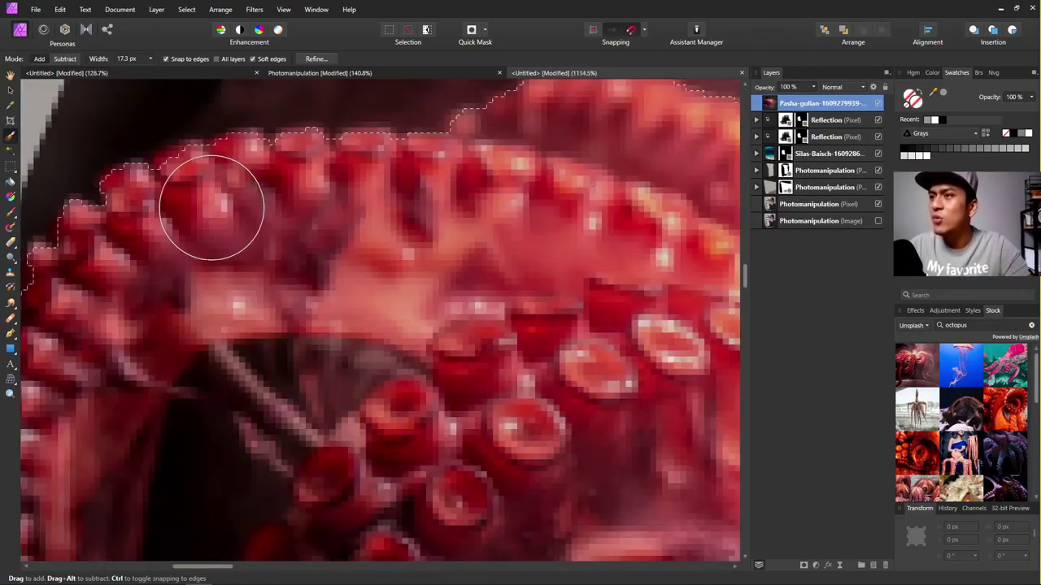
Subtract the dark background beside the lowest left tentacle from the selection using a 5.2 px brush.
key("bracketright")
key("bracketright")
key("bracketleft")
key("bracketleft")
key("bracketleft")
key("bracketleft")
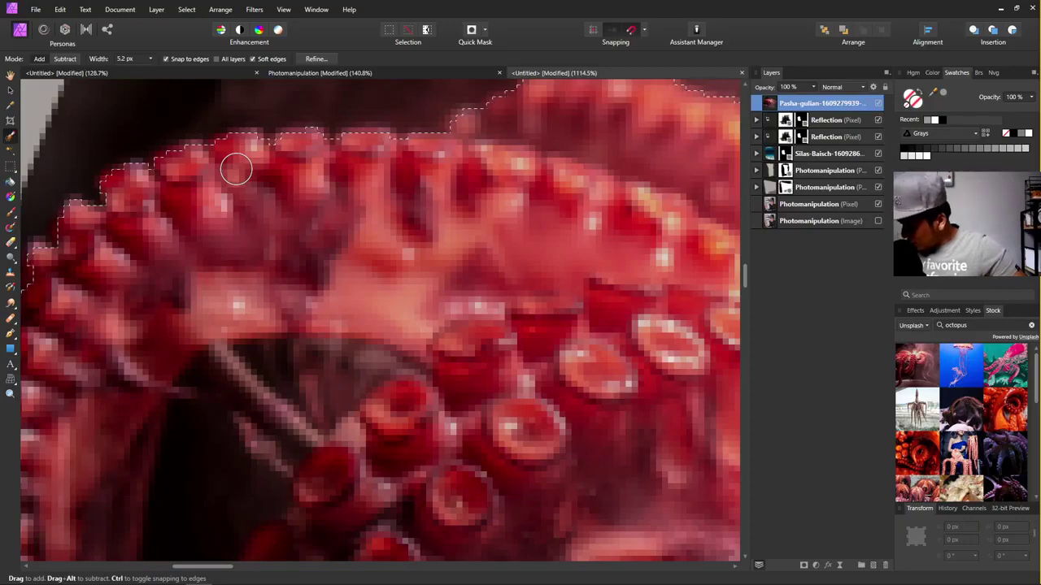
scroll(236, 168, "down", 5)
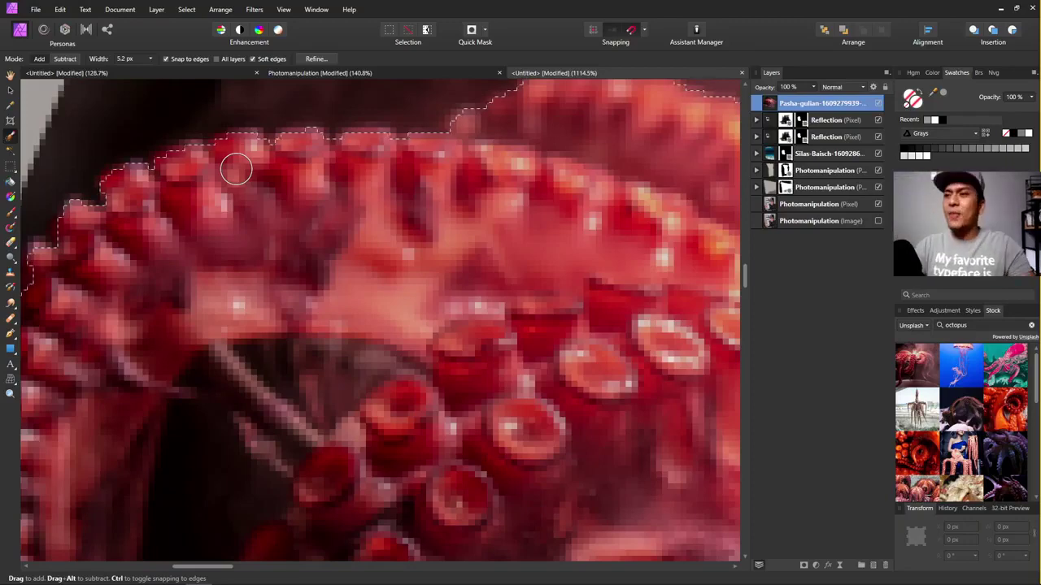
scroll(260, 206, "down", 4)
scroll(286, 230, "up", 6)
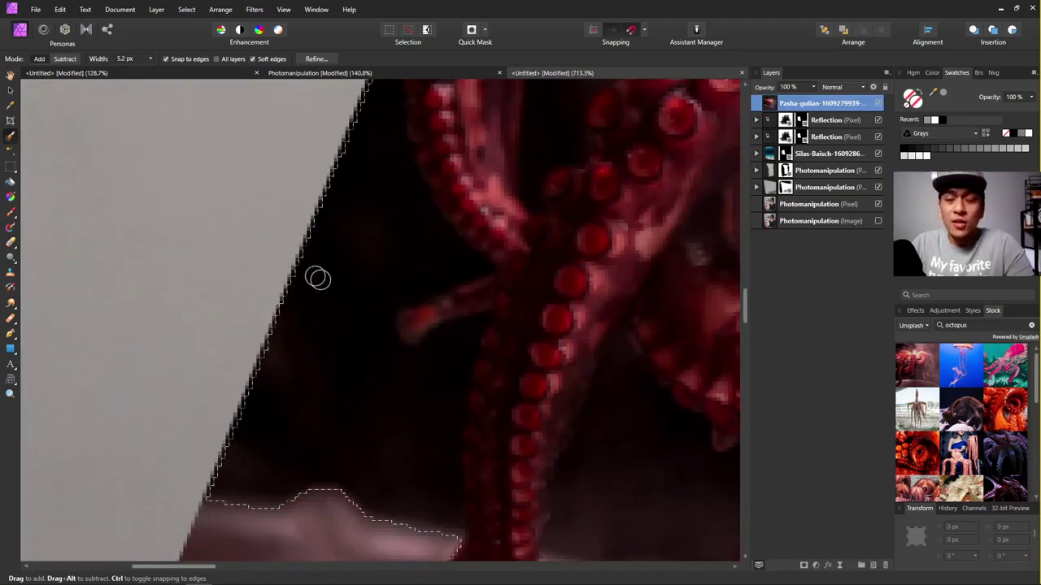
left_click(61, 59)
scroll(254, 306, "down", 3)
mouse_move(254, 306)
left_mouse_down()
mouse_move(265, 383)
mouse_move(282, 395)
left_mouse_up()
scroll(282, 395, "up", 2)
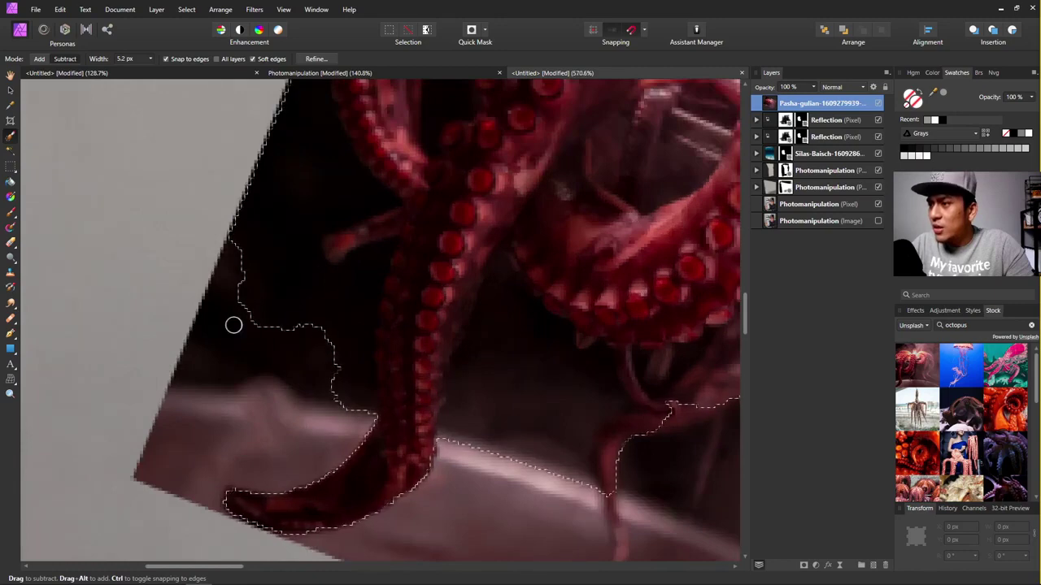
Subtract the background along the pot rim between the lower tentacles from the selection.
scroll(418, 398, "down", 1)
scroll(493, 392, "down", 2)
scroll(493, 392, "right", 1)
mouse_move(493, 392)
left_mouse_down()
mouse_move(453, 325)
mouse_move(465, 341)
left_mouse_up()
scroll(550, 381, "up", 1)
scroll(529, 379, "up", 1)
scroll(530, 379, "right", 2)
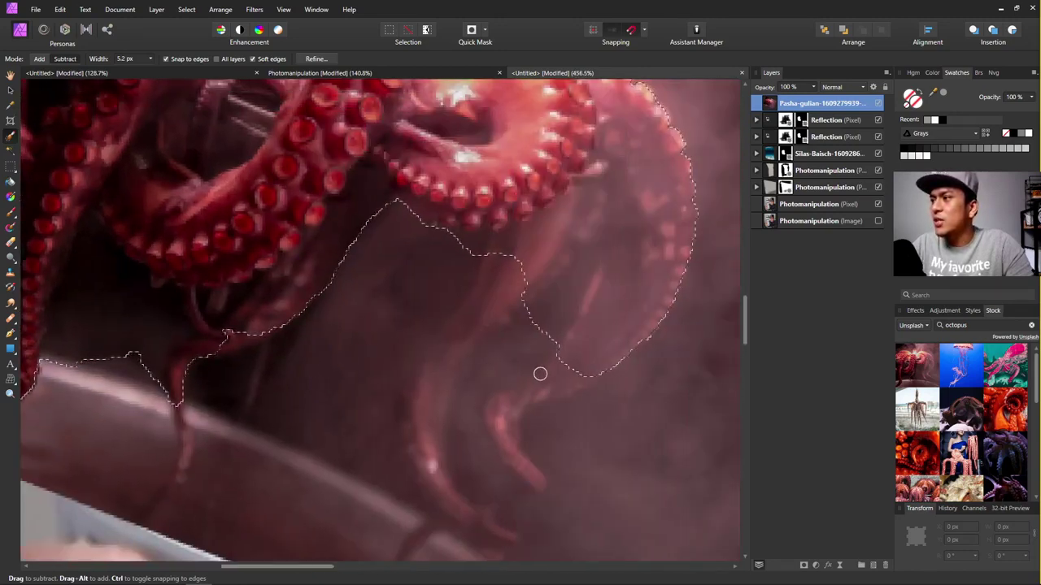
scroll(528, 402, "up", 4)
scroll(446, 395, "down", 1)
scroll(445, 395, "up", 3)
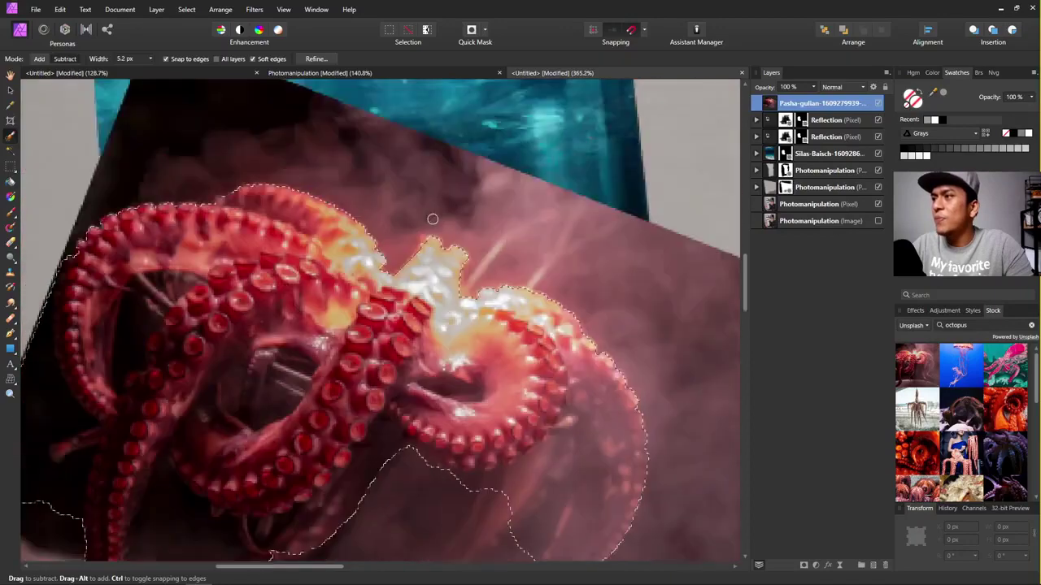
Mask the octopus image layer with the current selection to hide its background, and clear the selection.
left_click(252, 58)
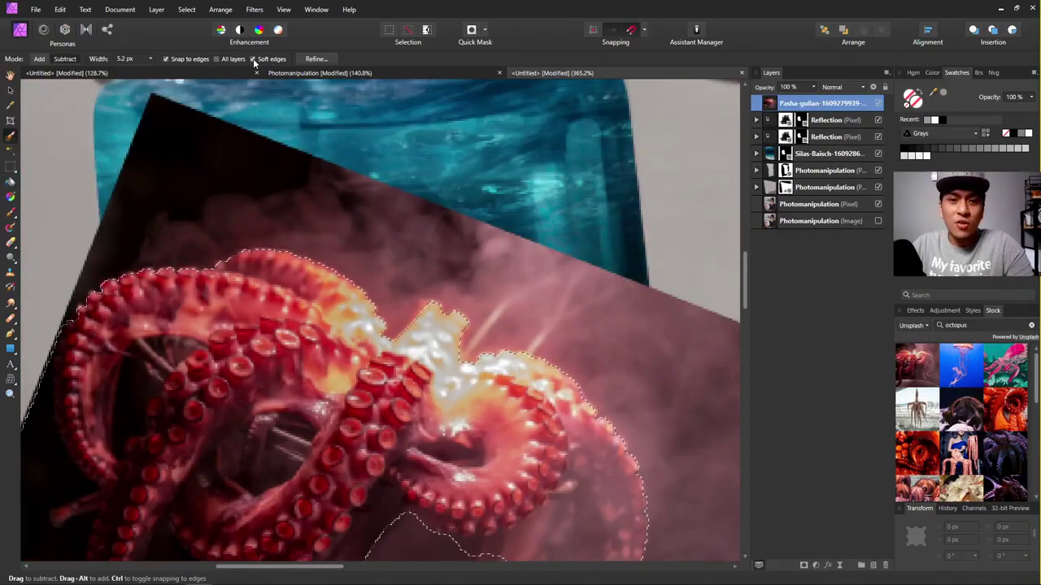
left_click(804, 567)
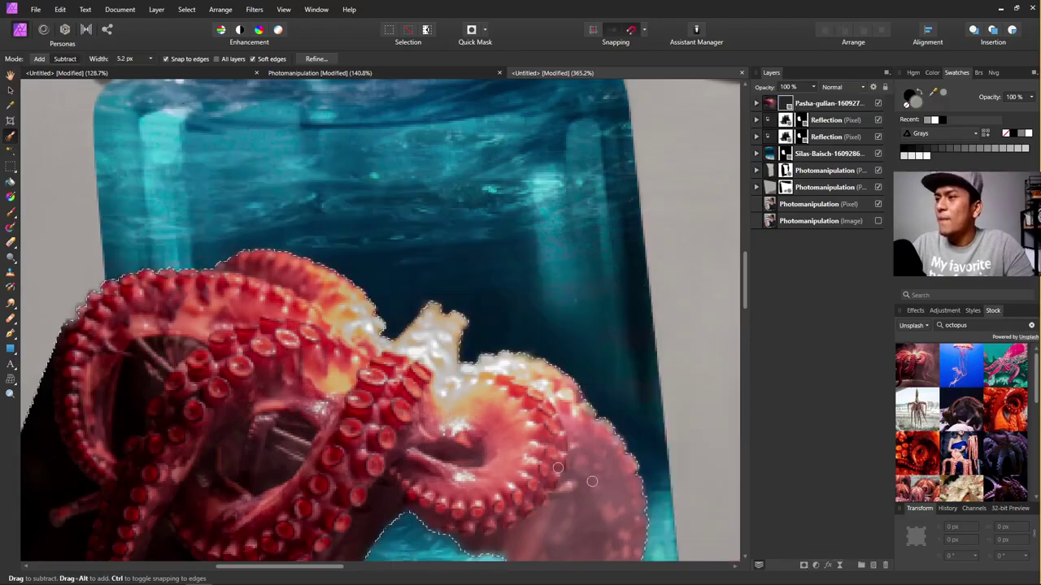
scroll(380, 319, "down", 4)
scroll(380, 320, "up", 3)
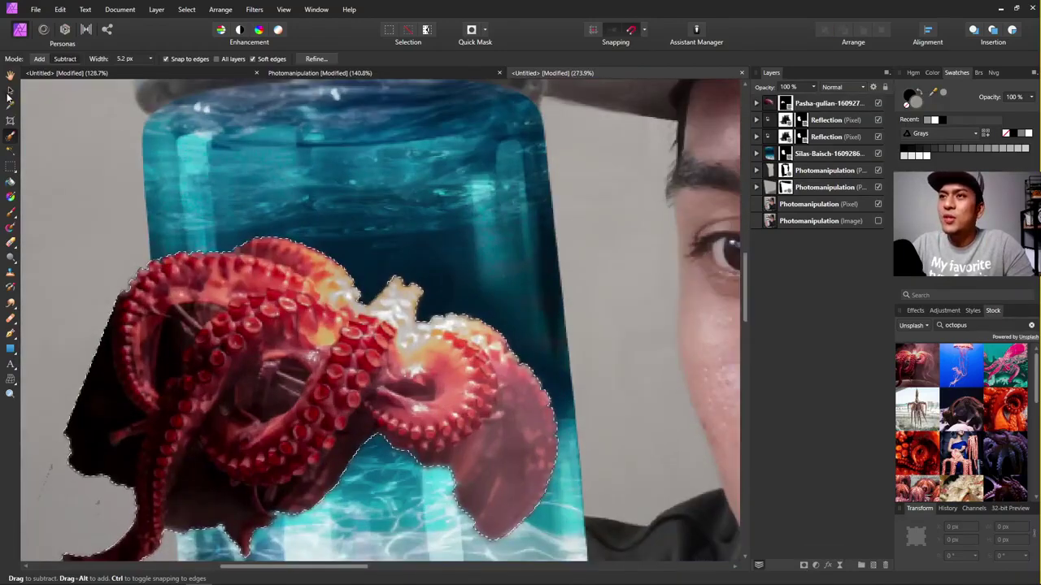
key("ctrl+d")
key("v")
scroll(284, 386, "down", 2)
scroll(358, 319, "up", 2)
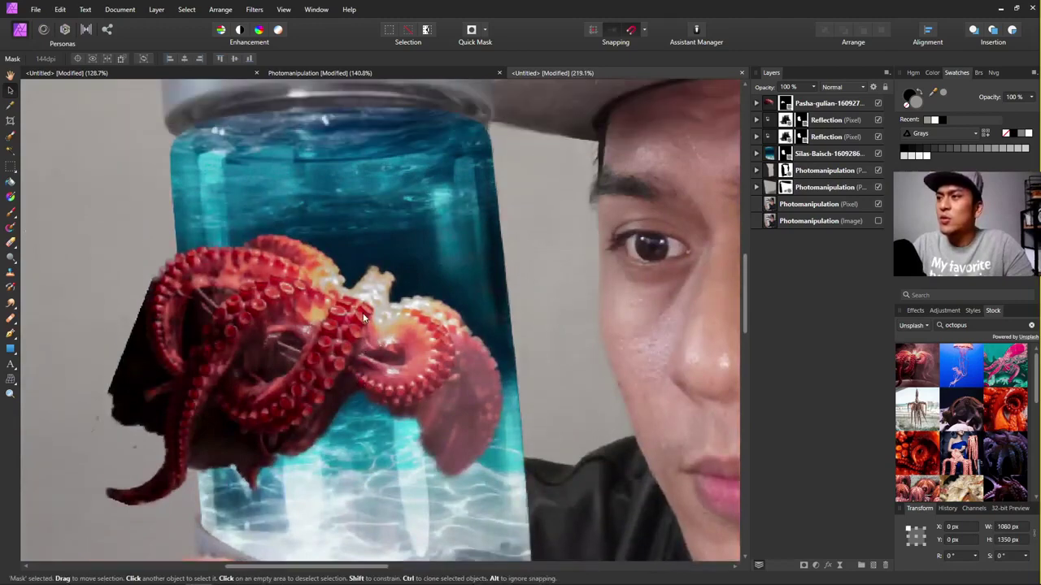
left_click_drag(422, 335, 463, 380)
key("ctrl+z")
left_click(156, 214)
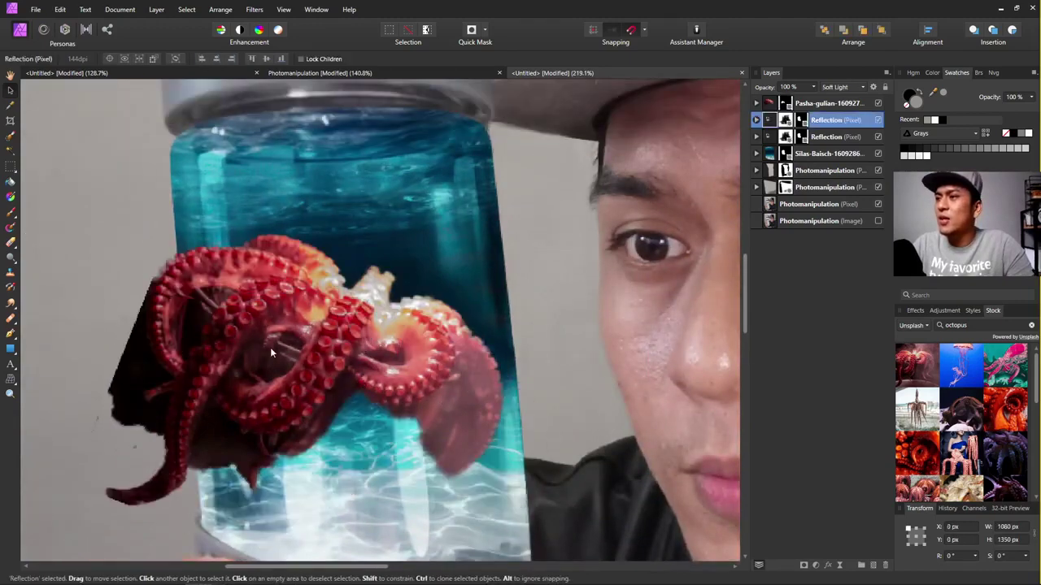
Enlarge the masked octopus proportionally to about 512 × 398 px and position it over the lower part of the bottle's clear section.
left_click(280, 337)
scroll(309, 271, "down", 2)
left_click_drag(308, 272, 330, 356)
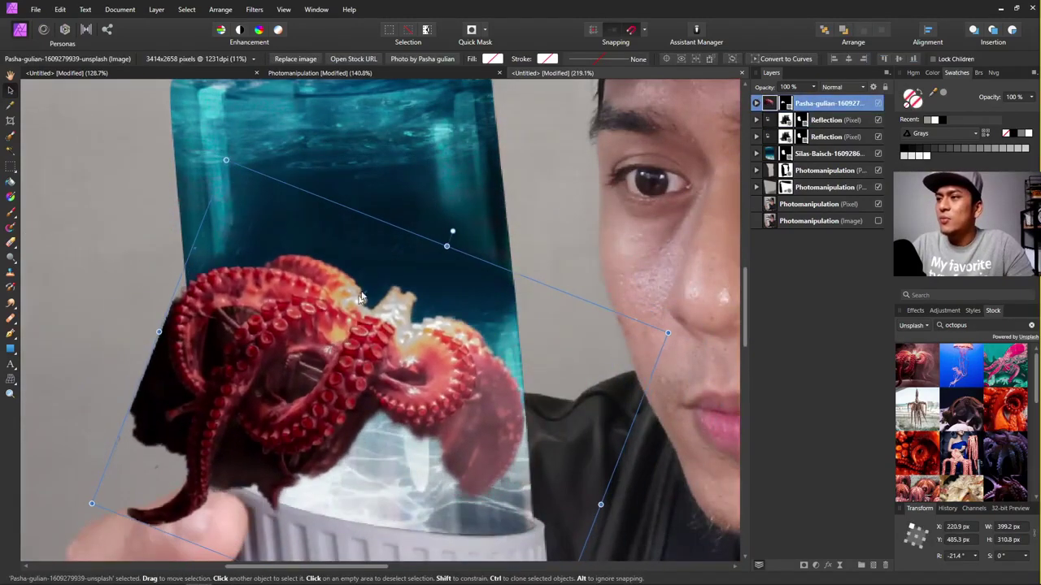
scroll(510, 334, "down", 3)
left_click_drag(523, 308, 589, 286)
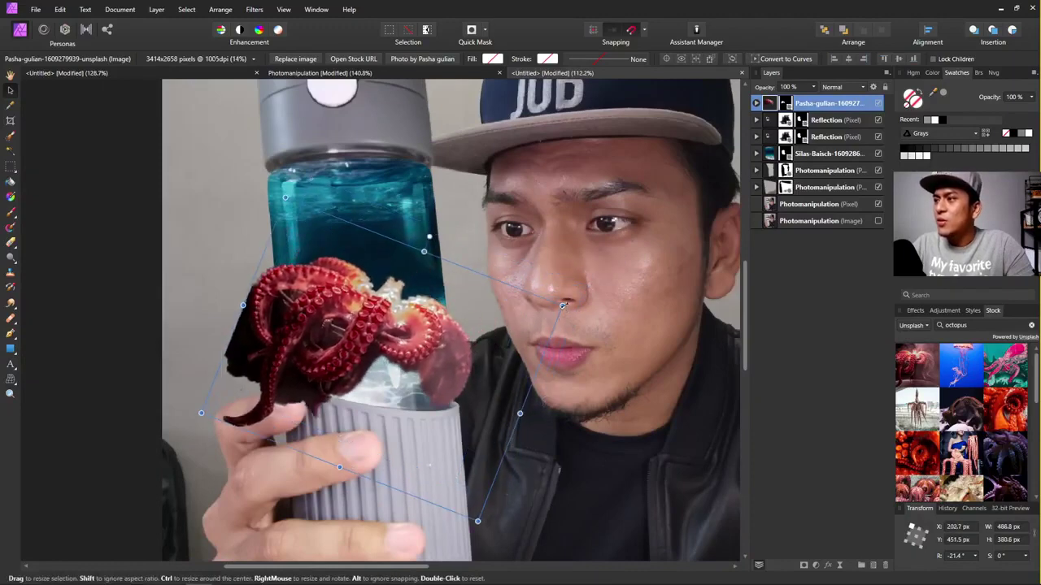
left_click_drag(547, 319, 491, 352)
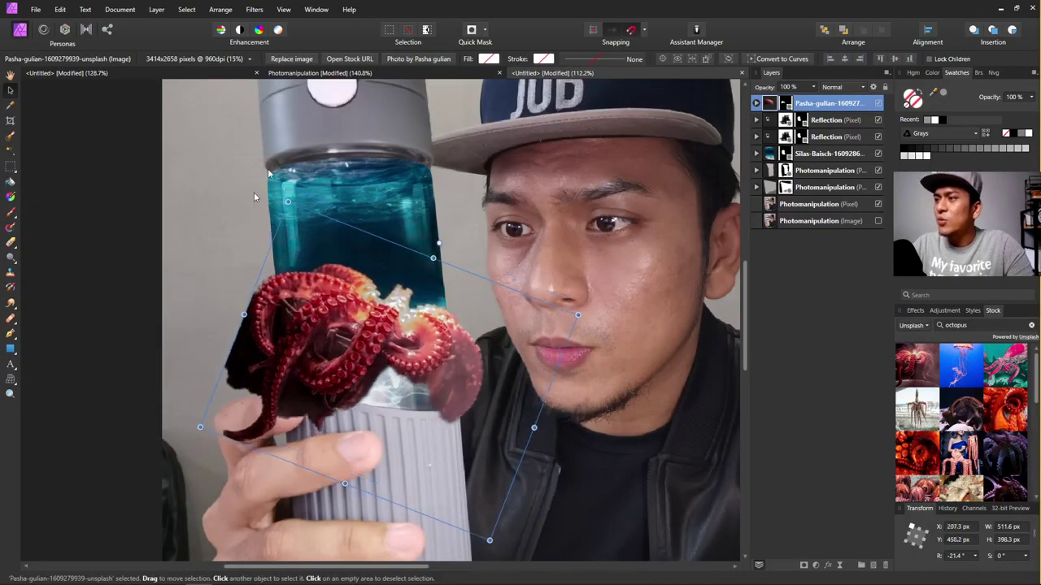
Check the finished reference document, rotate the octopus to about -34.3° and enlarge it to about 545 × 425 px over the bottle.
left_click(559, 73)
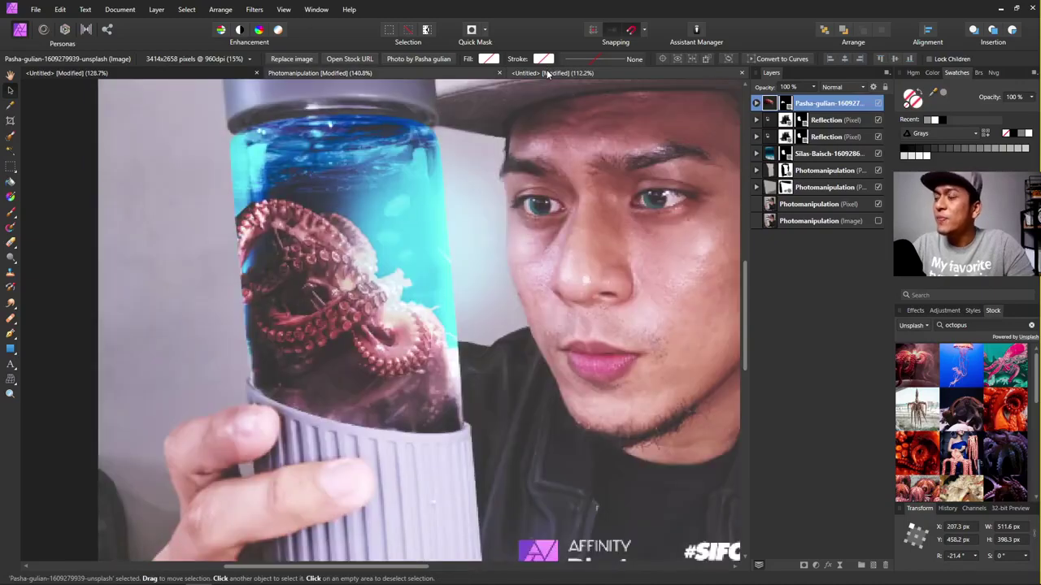
left_click(547, 74)
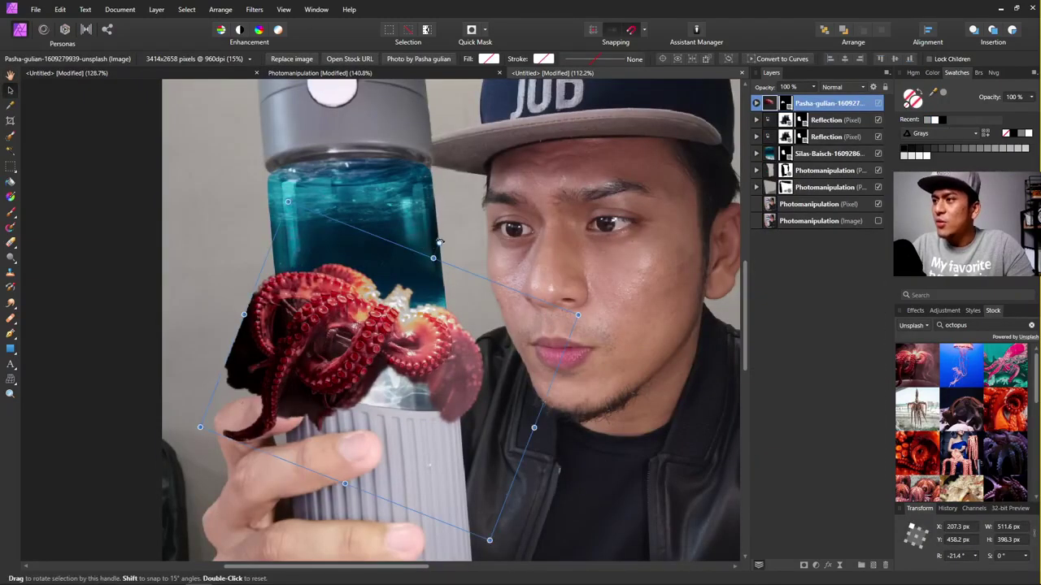
left_click_drag(469, 258, 262, 345)
left_click(317, 354)
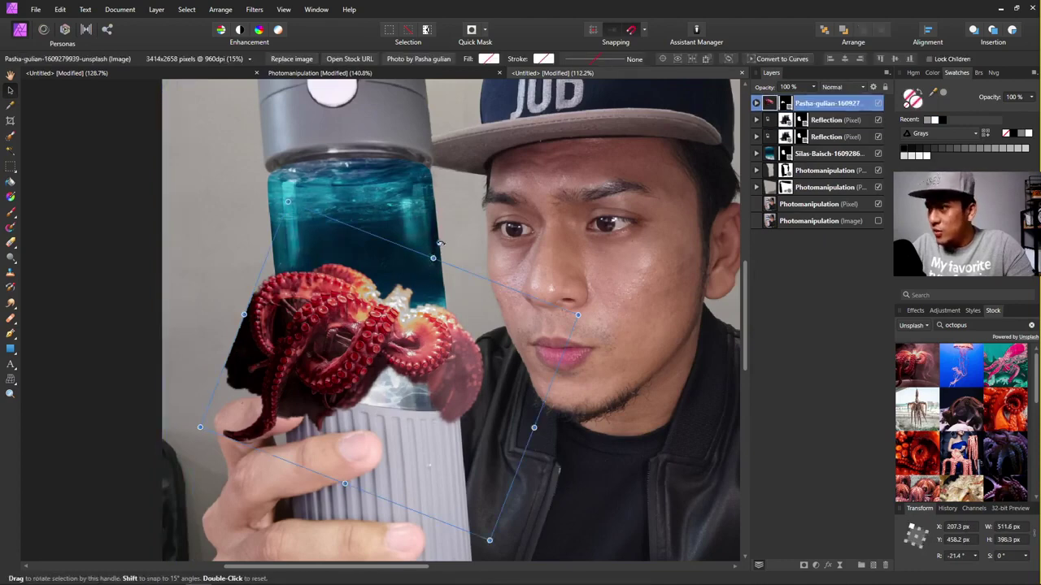
left_click_drag(438, 242, 466, 258)
left_click_drag(586, 356, 591, 352)
left_click_drag(478, 346, 480, 346)
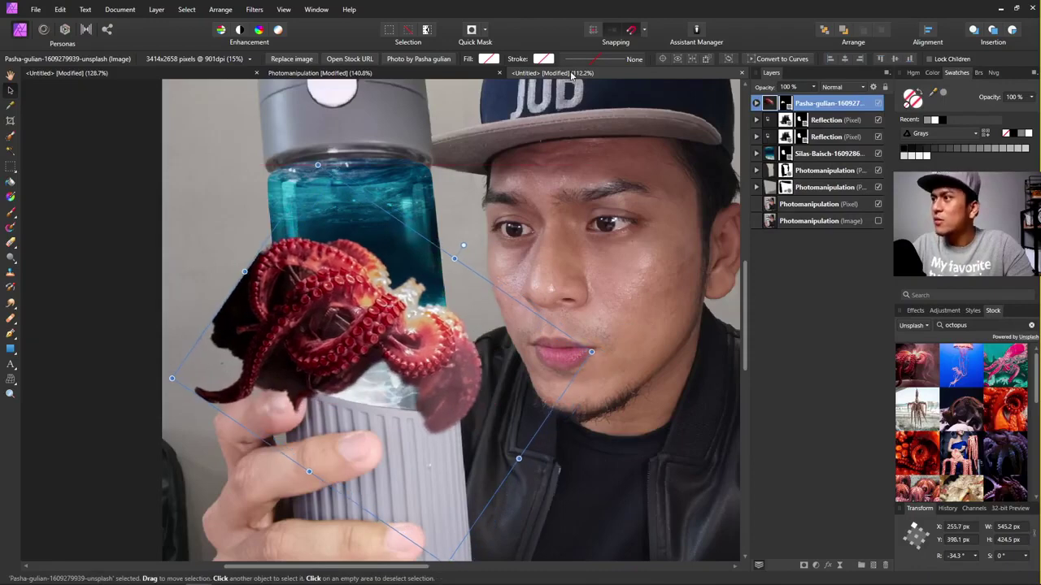
Compare the octopus's placement with the finished reference document.
left_click(537, 74)
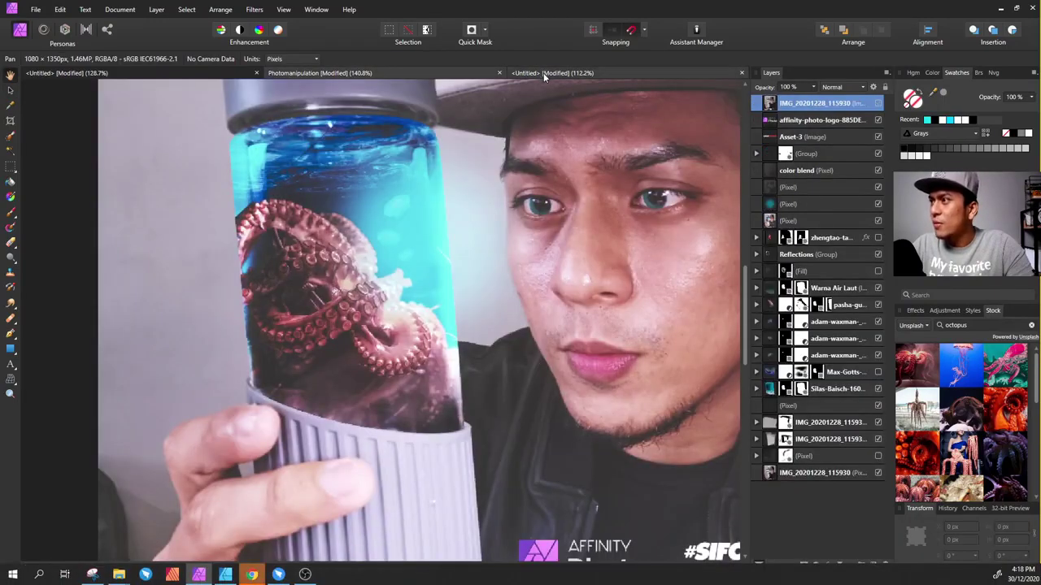
left_click(545, 74)
mouse_move(252, 574)
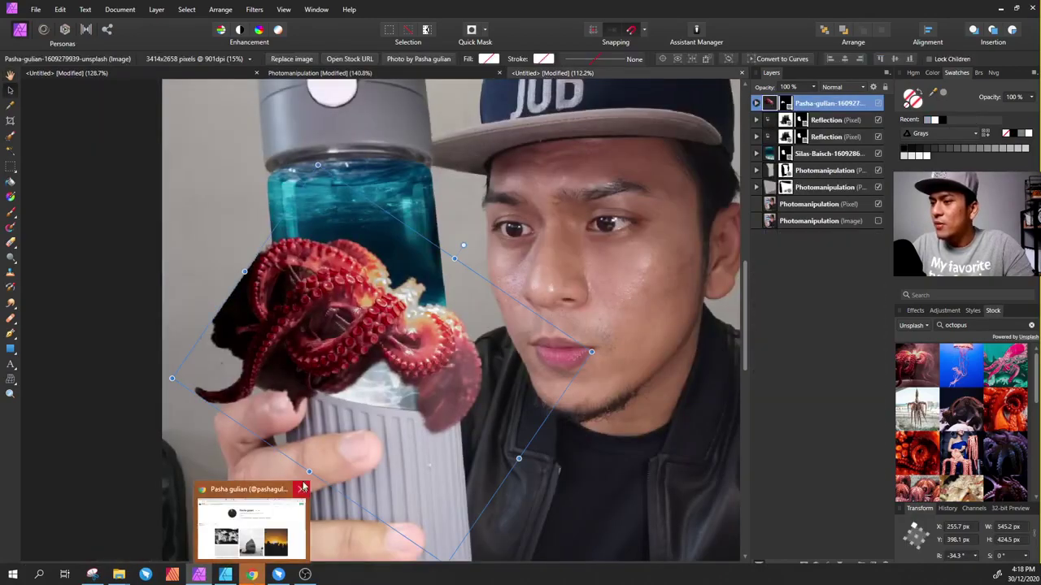
left_click(260, 525)
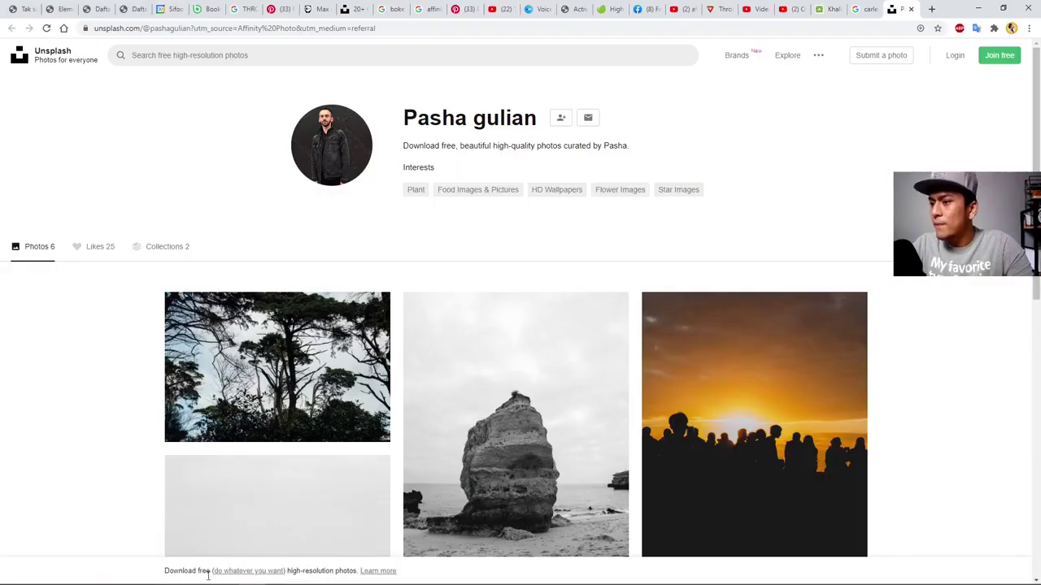
left_click(201, 577)
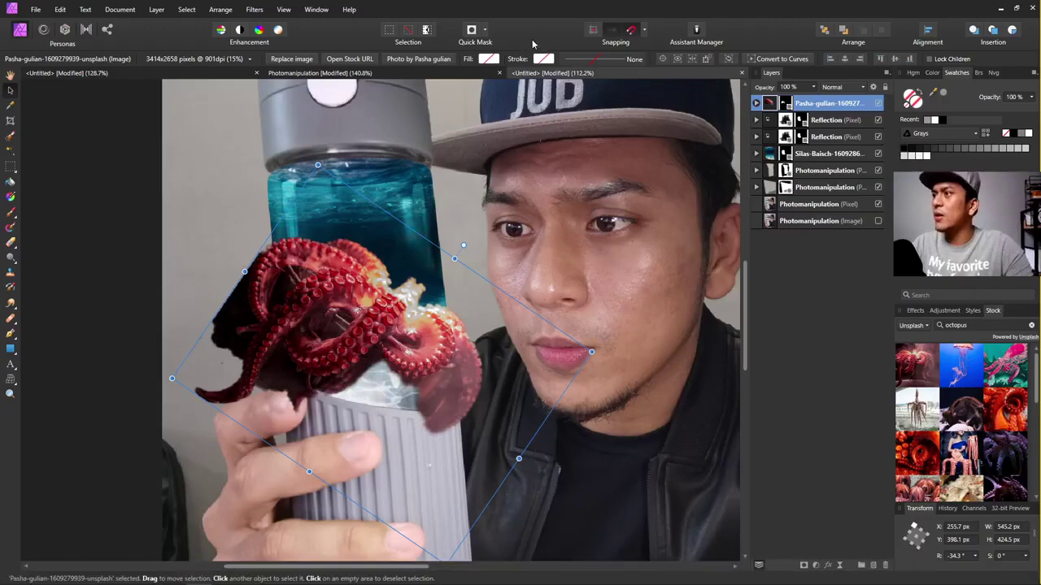
scroll(424, 283, "up", 3)
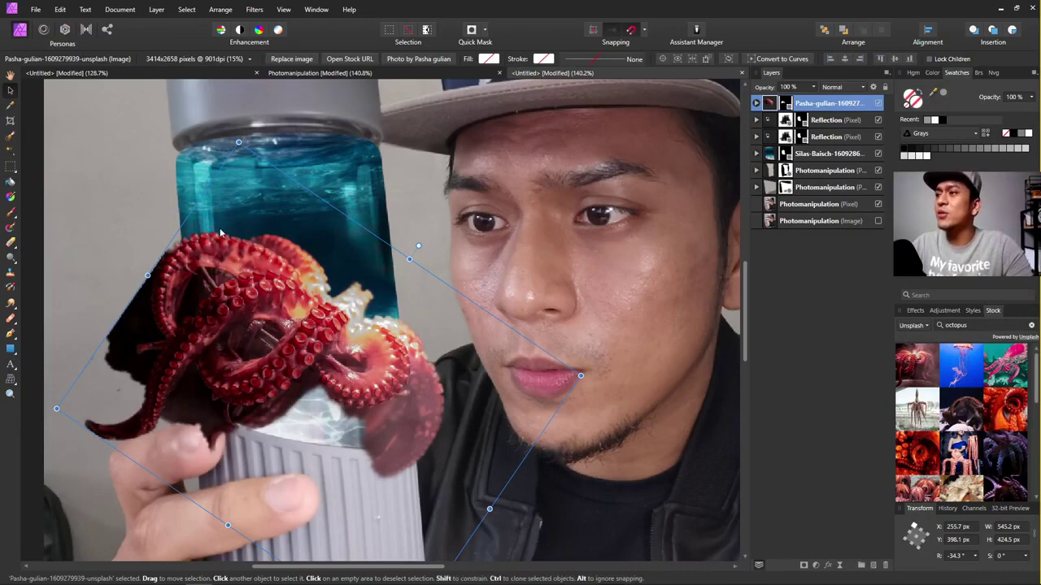
Duplicate the bottle-shaped mask on the Silas-Baisch ocean image layer.
double_click(807, 155)
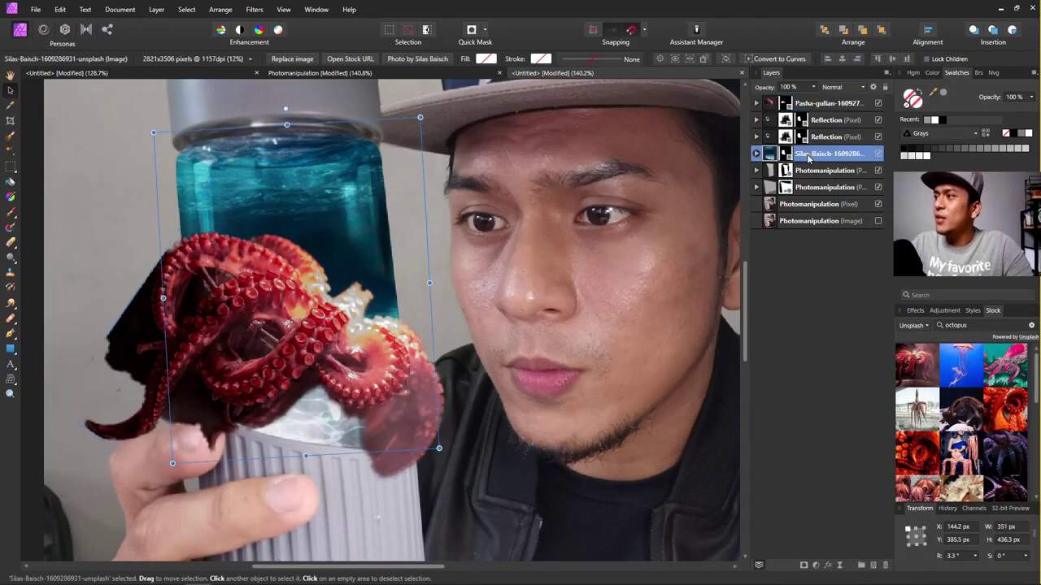
left_click(790, 155)
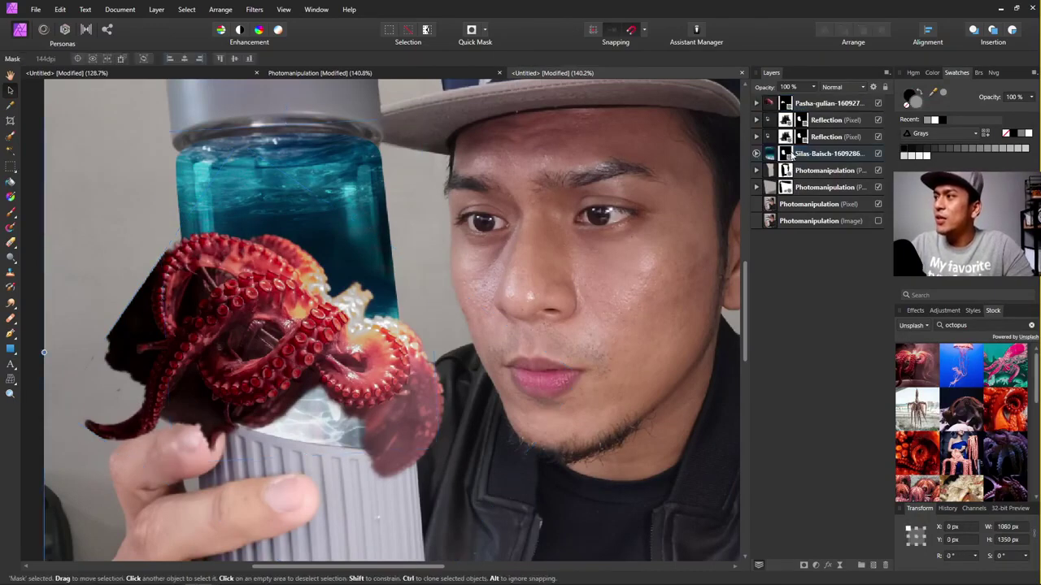
right_click(787, 153)
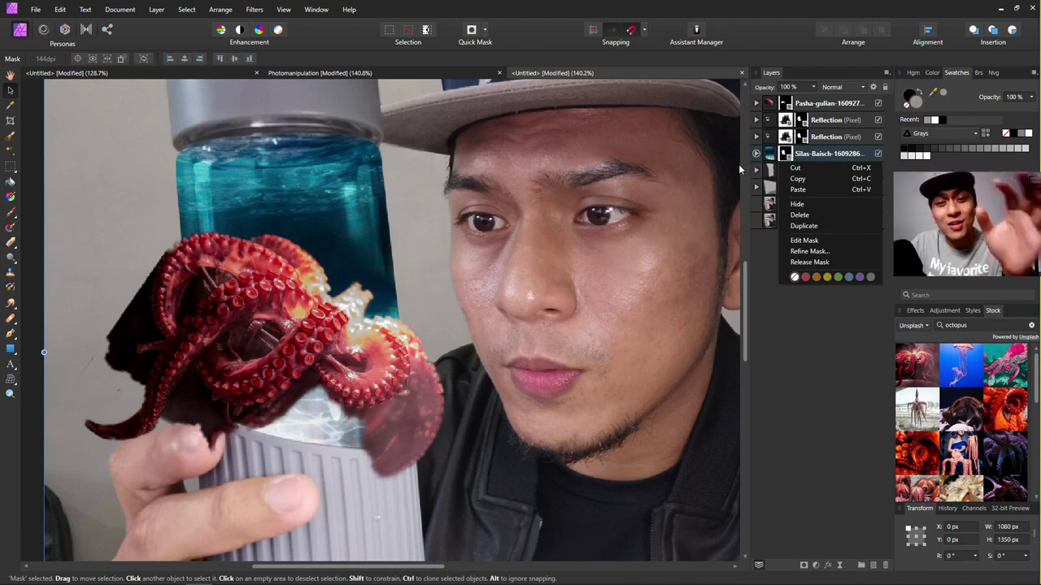
right_click(789, 159)
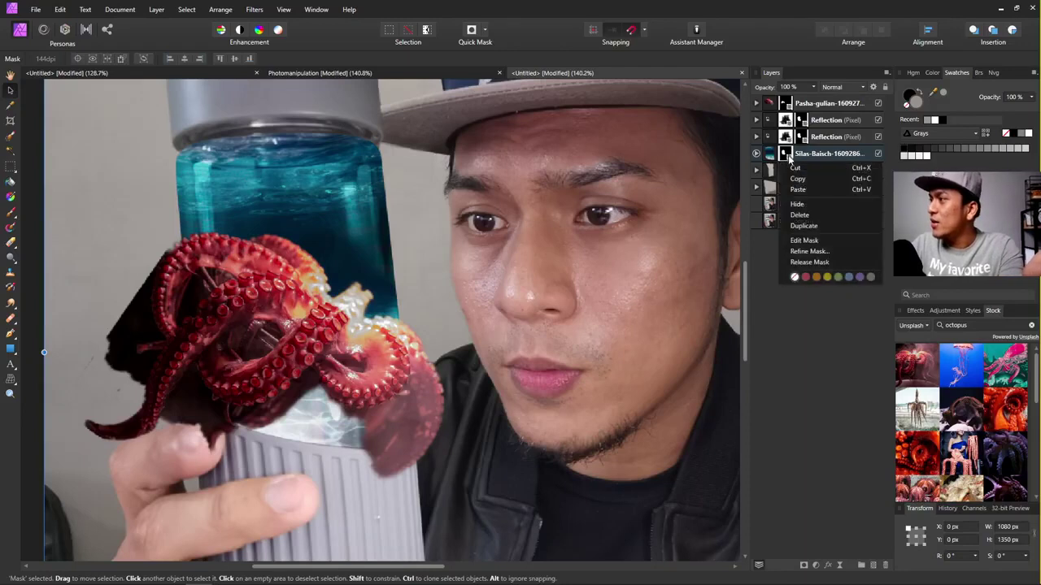
left_click(820, 228)
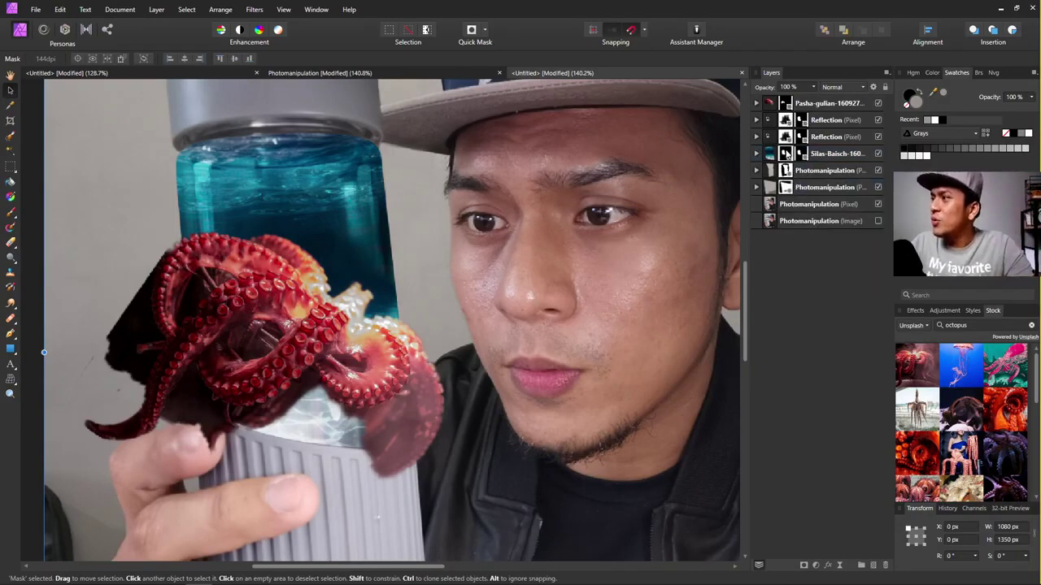
Move the duplicated bottle mask onto the Pasha-gulian octopus layer as a second mask, confining the octopus to the clear section.
left_click_drag(787, 156, 789, 106)
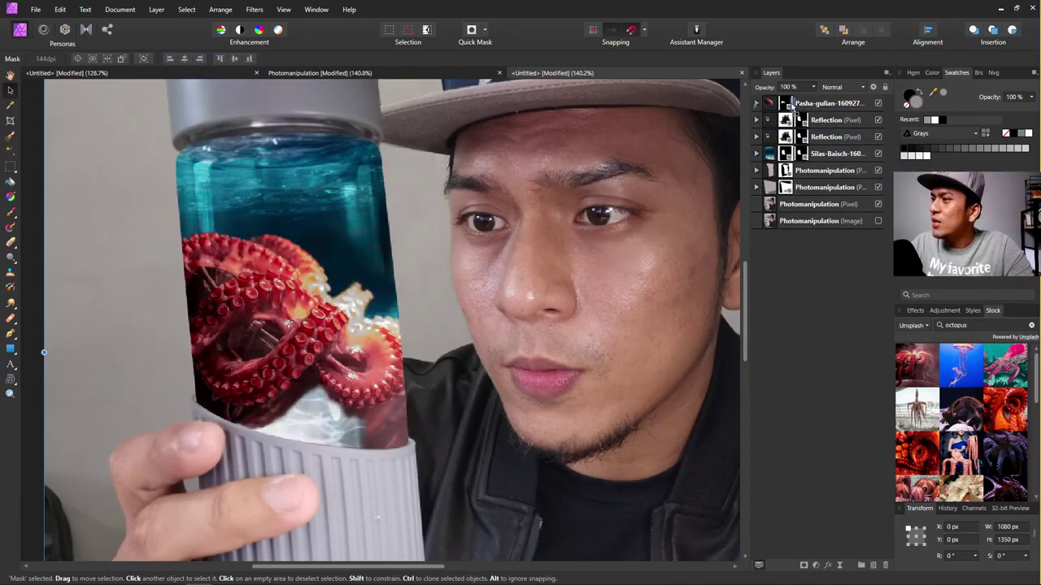
key("ctrl+i")
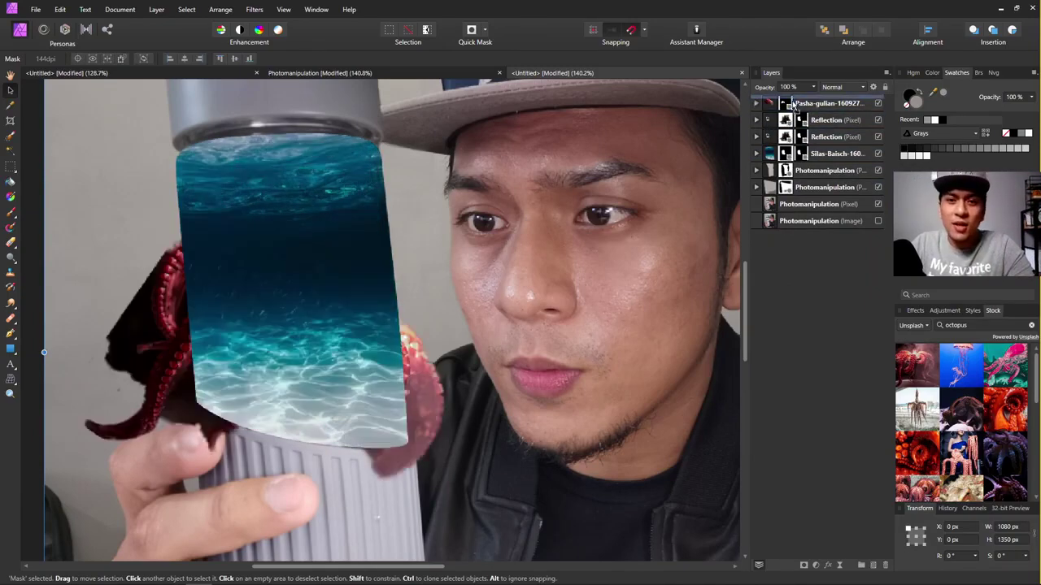
key("ctrl+i")
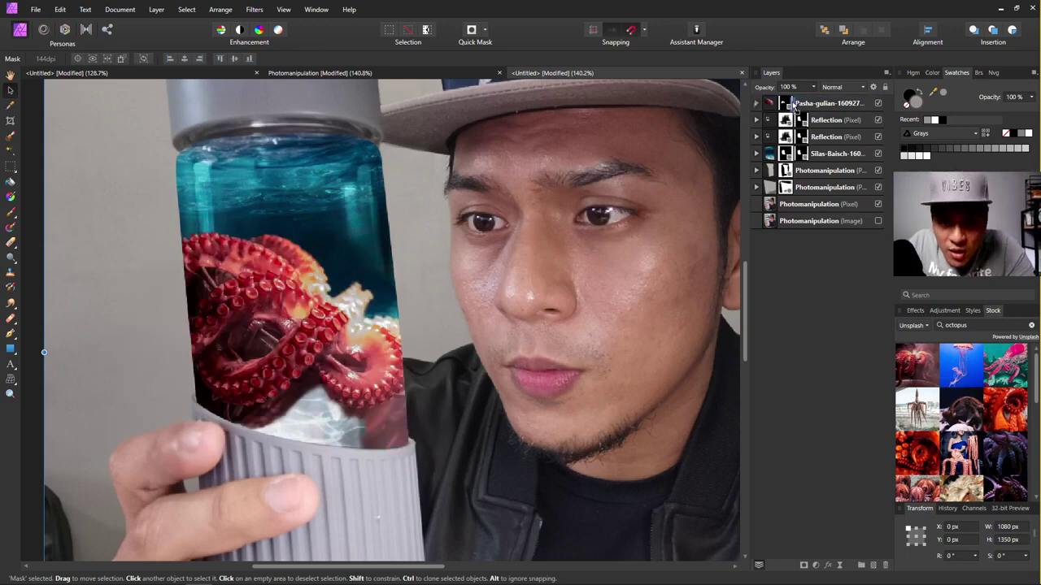
key("ctrl+i")
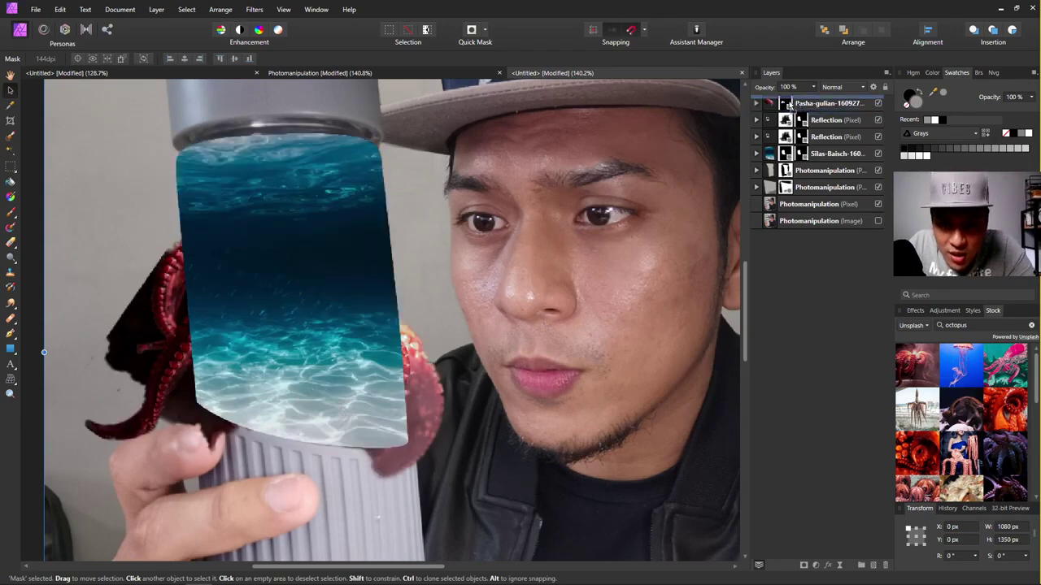
key("ctrl+i")
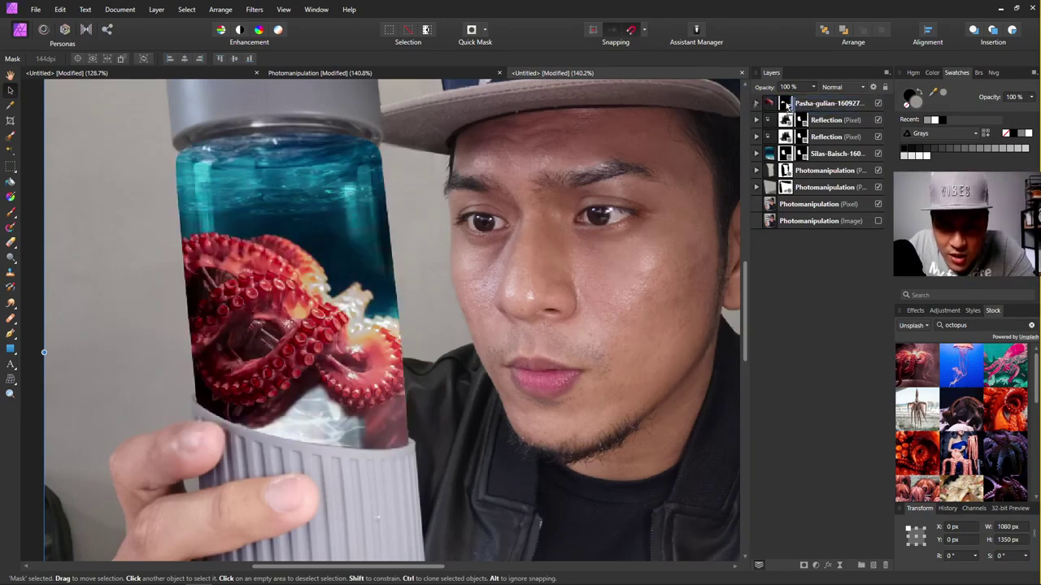
key("ctrl+i")
key("ctrl+i")
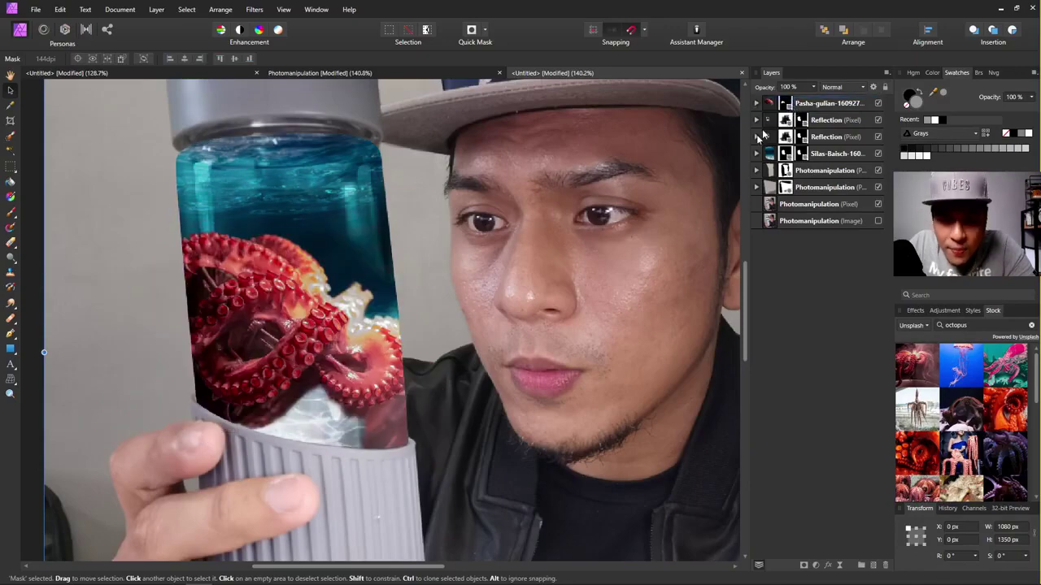
Examine the masked octopus inside the bottle up close, toggling each of its layer's two masks off and on.
scroll(182, 316, "up", 3)
scroll(263, 328, "down", 1)
scroll(322, 315, "down", 3)
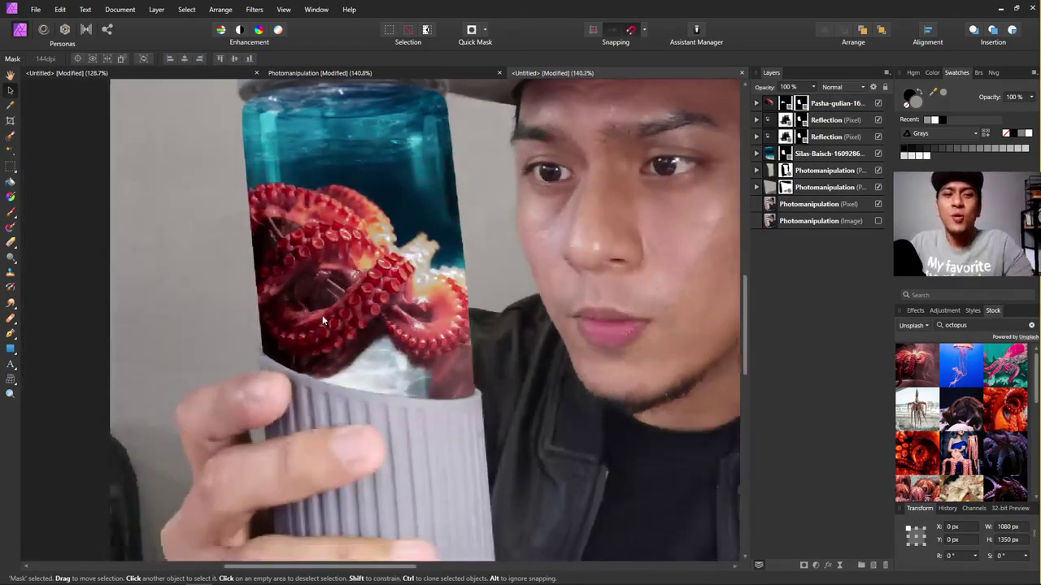
scroll(322, 314, "up", 4)
scroll(329, 324, "down", 4)
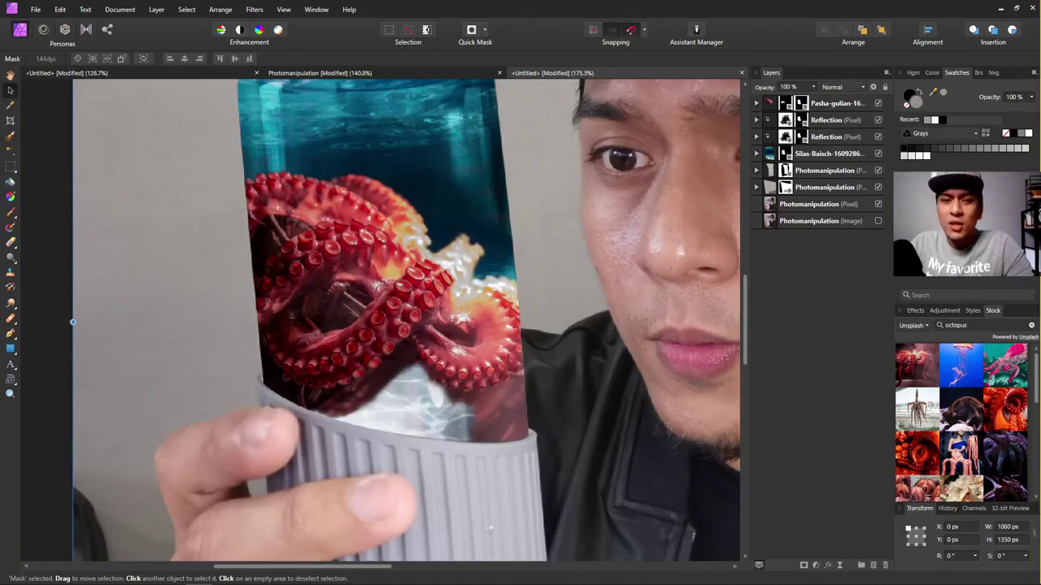
scroll(439, 243, "up", 3)
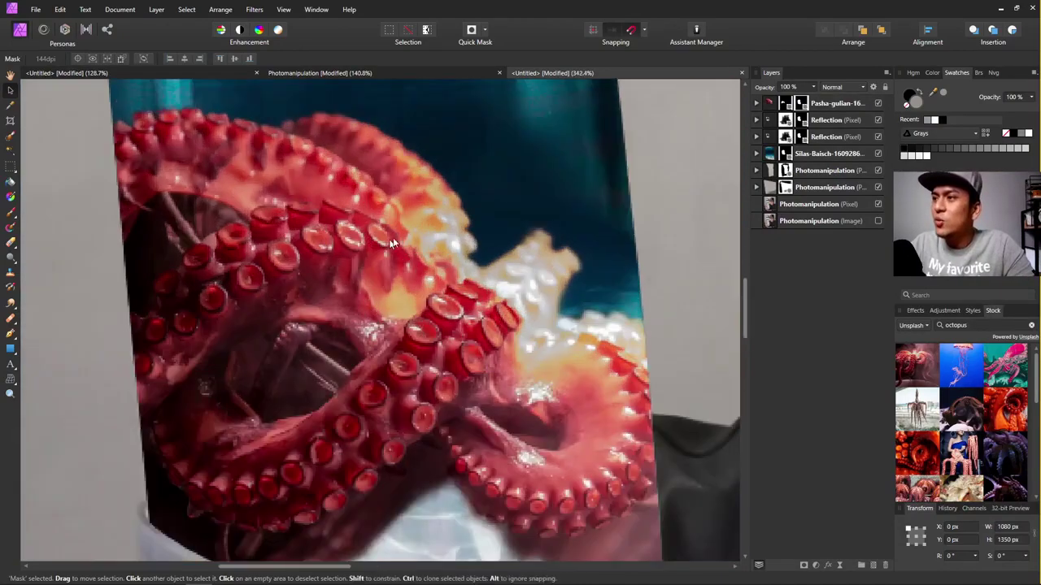
scroll(439, 243, "down", 2)
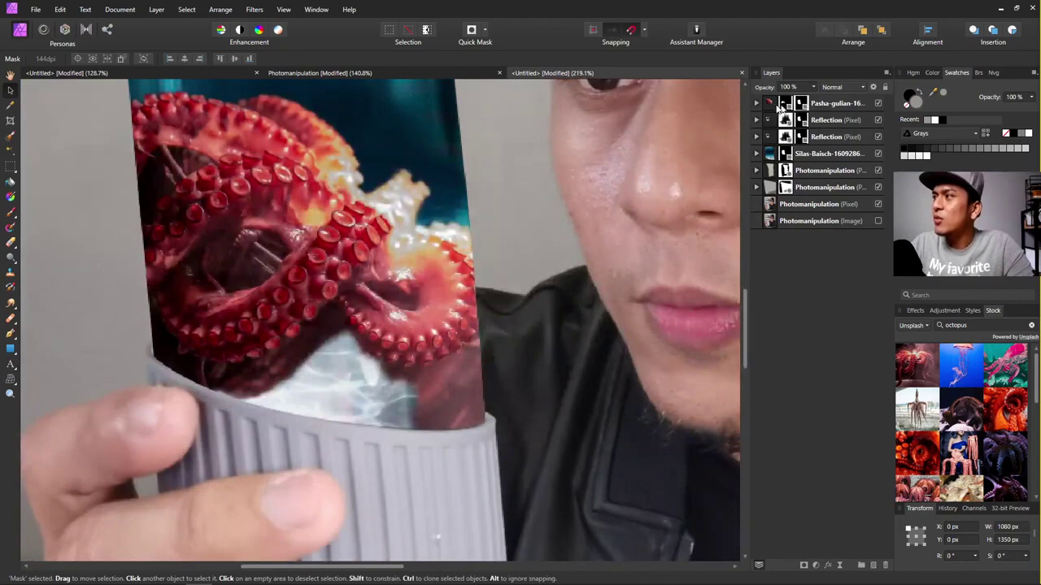
left_click(783, 104)
scroll(521, 196, "up", 4)
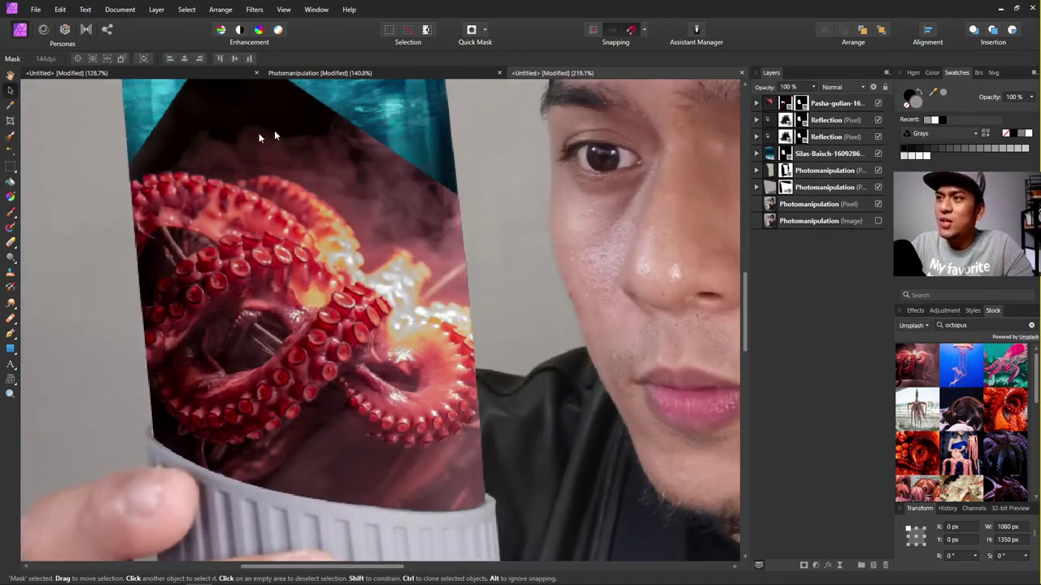
left_click(801, 105)
scroll(346, 322, "down", 5)
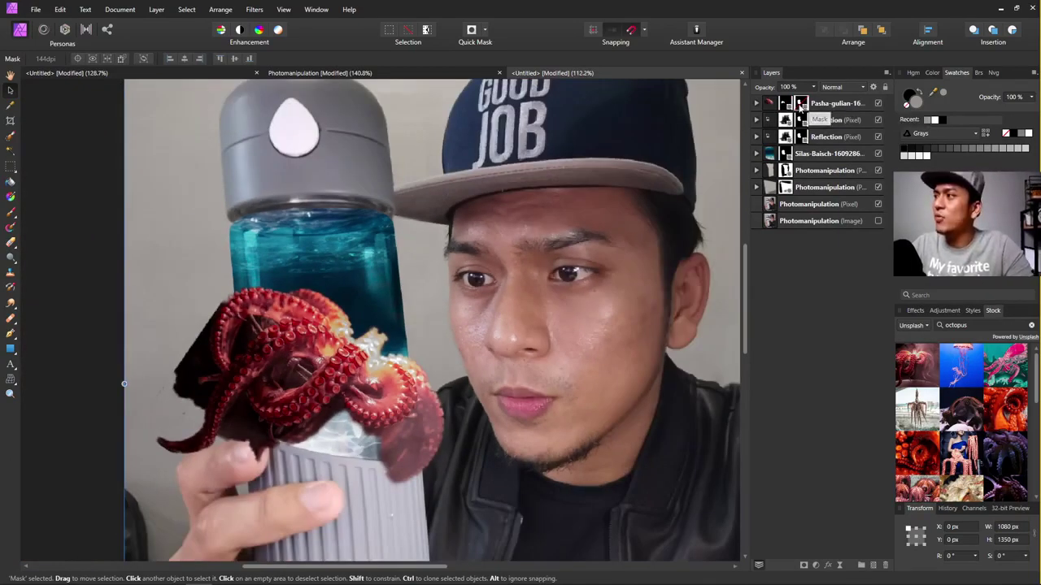
left_click(802, 104)
scroll(392, 415, "up", 5)
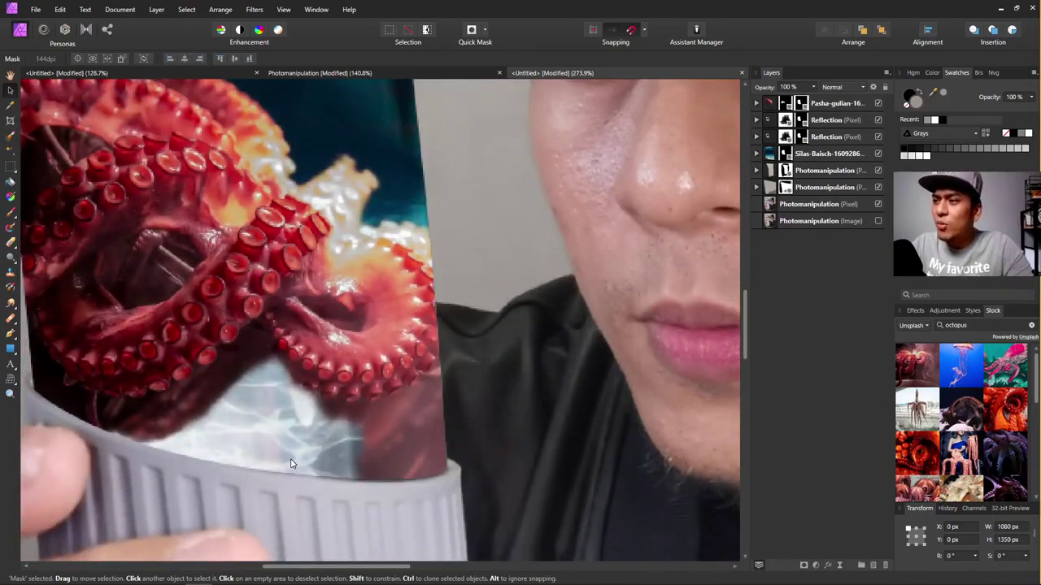
Paint white on the octopus layer's cut-out mask to reveal more of the octopus image along the base of the clear section.
scroll(340, 459, "down", 3)
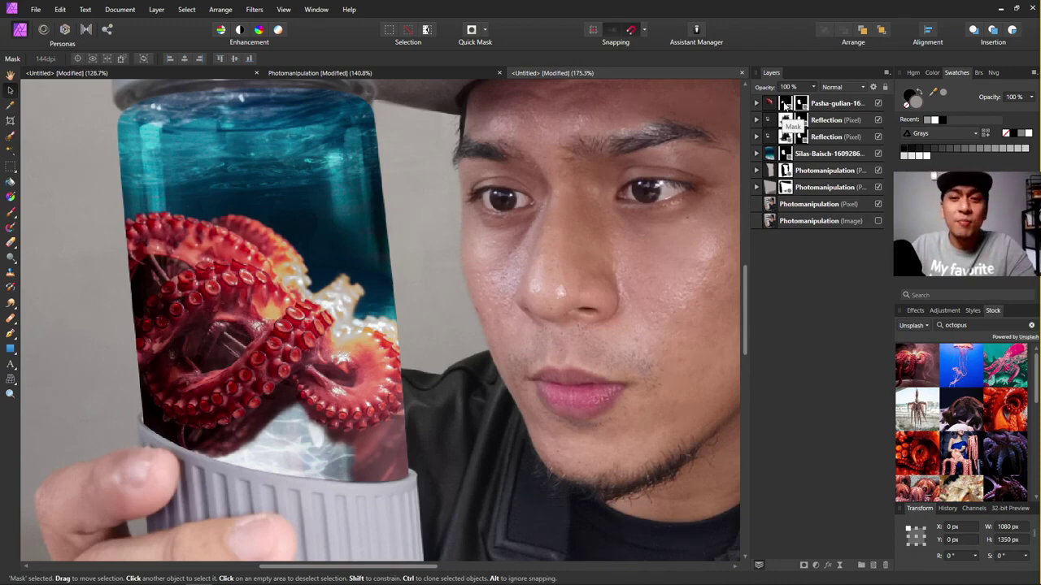
left_click(787, 105)
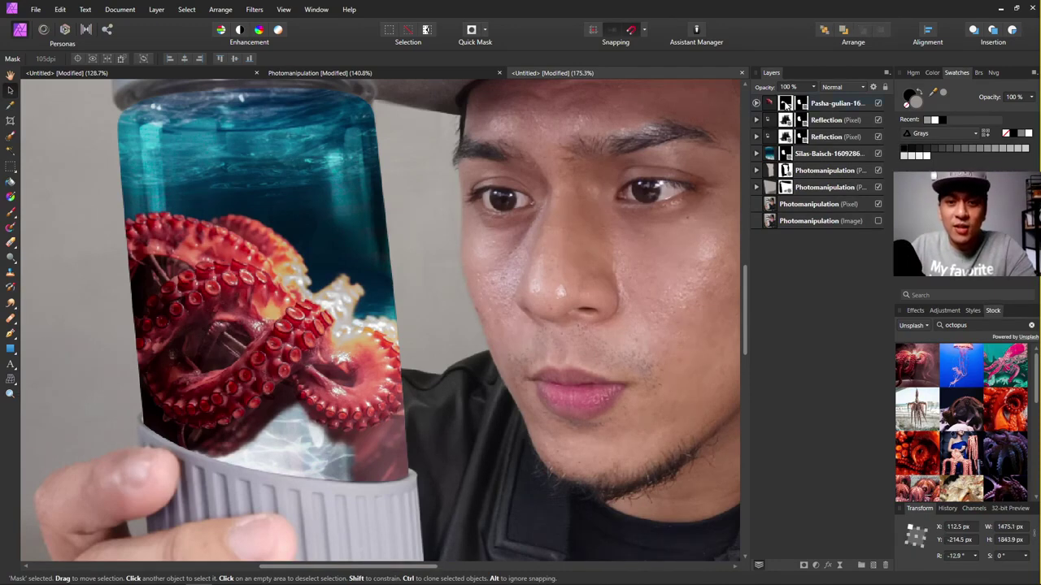
key("b")
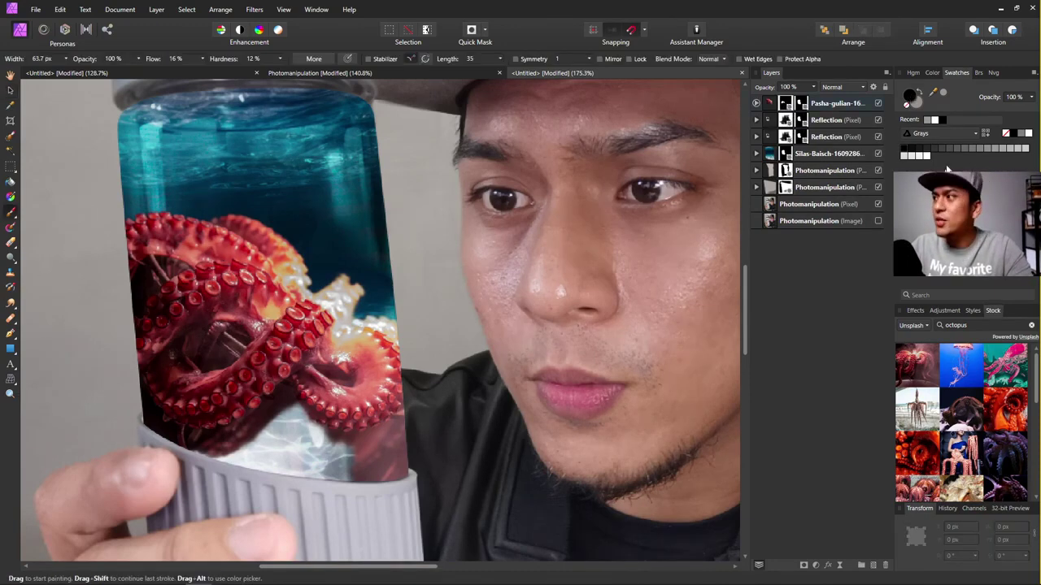
left_click(1029, 133)
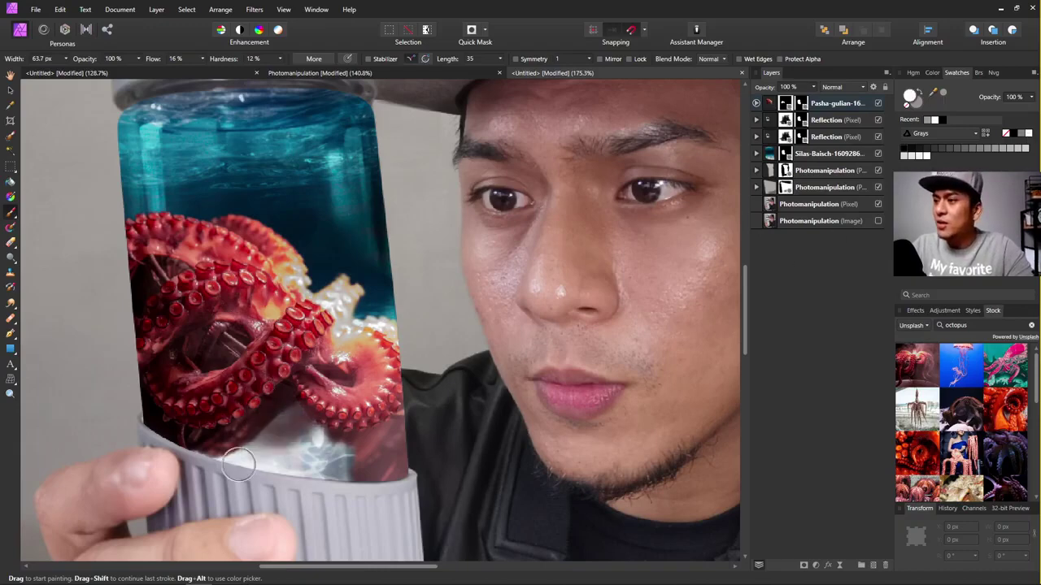
mouse_move(205, 462)
left_mouse_down()
mouse_move(282, 438)
mouse_move(248, 486)
mouse_move(324, 435)
mouse_move(299, 475)
mouse_move(344, 443)
mouse_move(316, 504)
left_mouse_up()
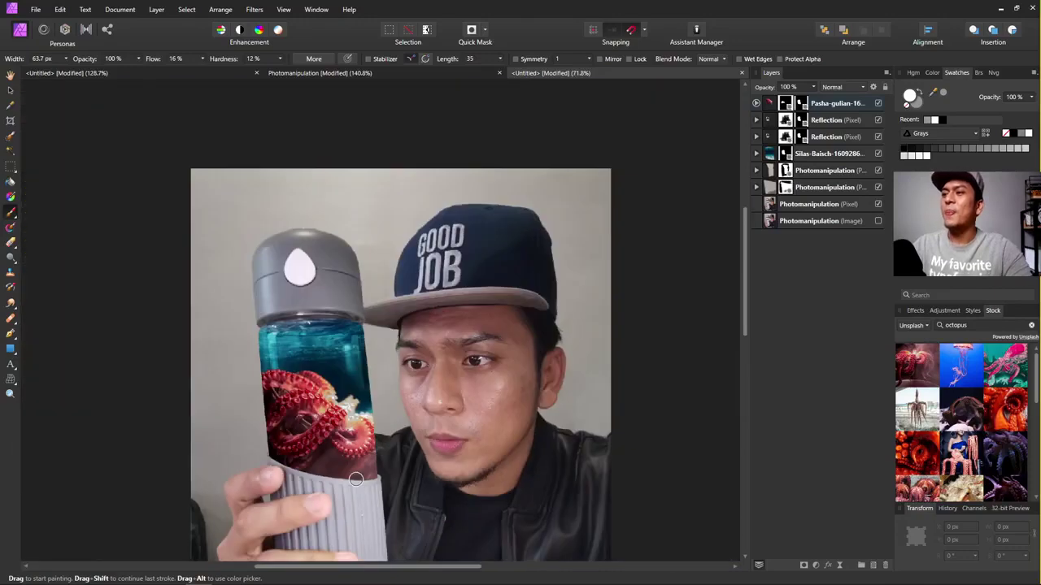
scroll(344, 464, "down", 5)
scroll(353, 496, "down", 1)
scroll(277, 391, "up", 2)
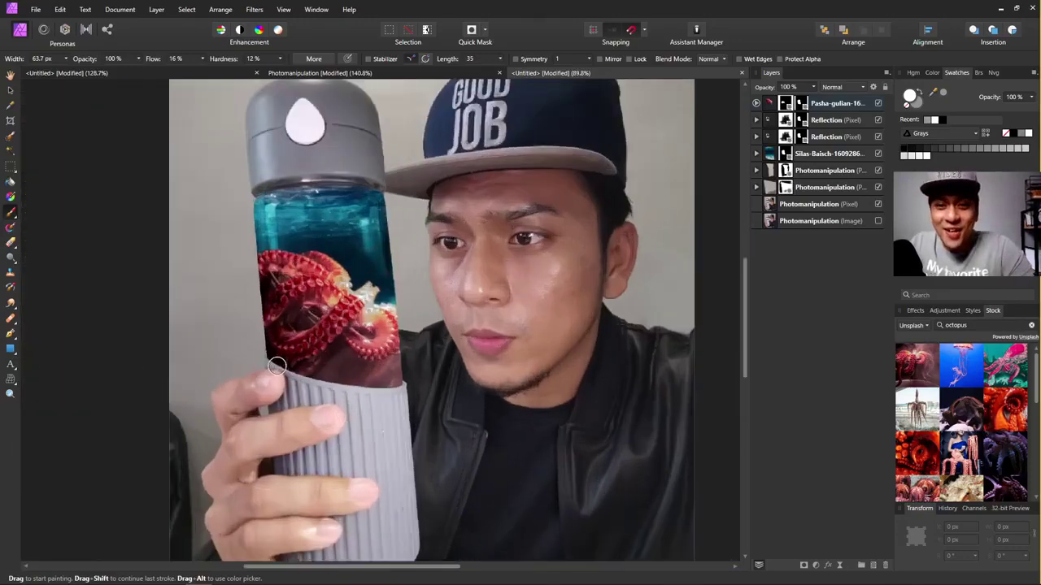
scroll(354, 366, "up", 3)
scroll(325, 342, "down", 1)
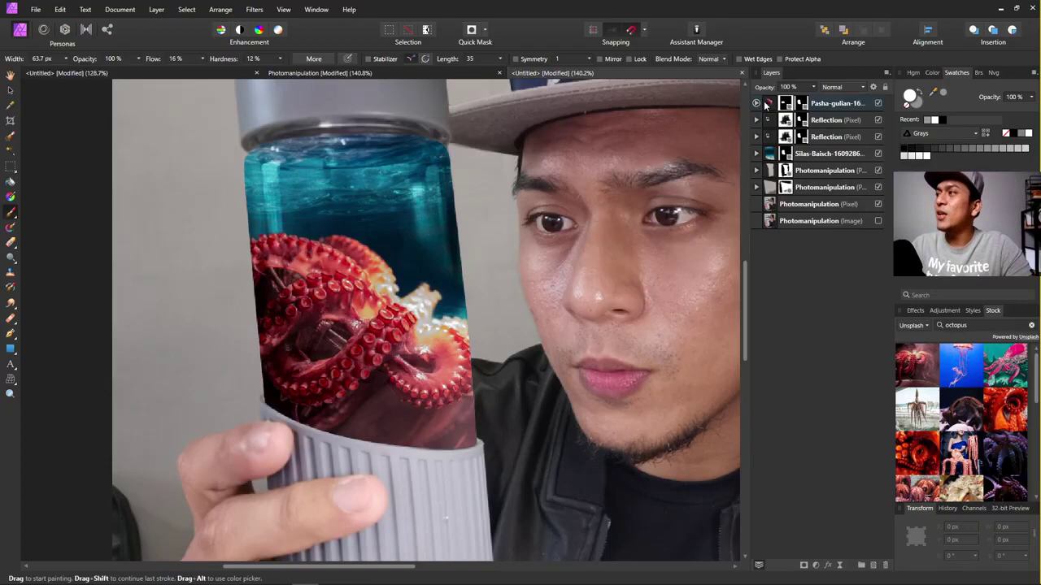
Add a Vibrance adjustment above the Pasha-gulian octopus layer and raise its saturation to 59%.
left_click(767, 104)
left_click(9, 90)
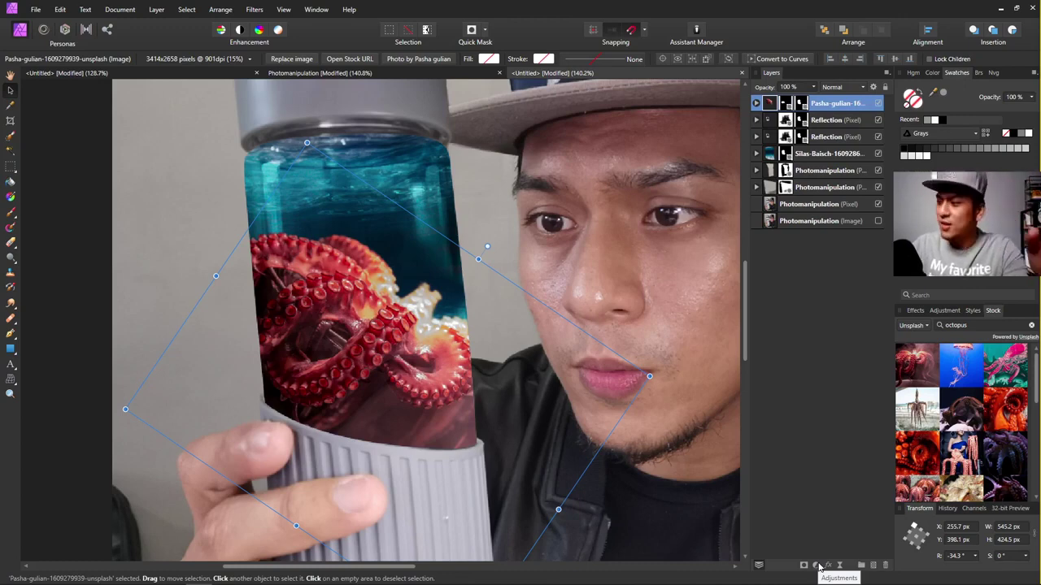
left_click(817, 565)
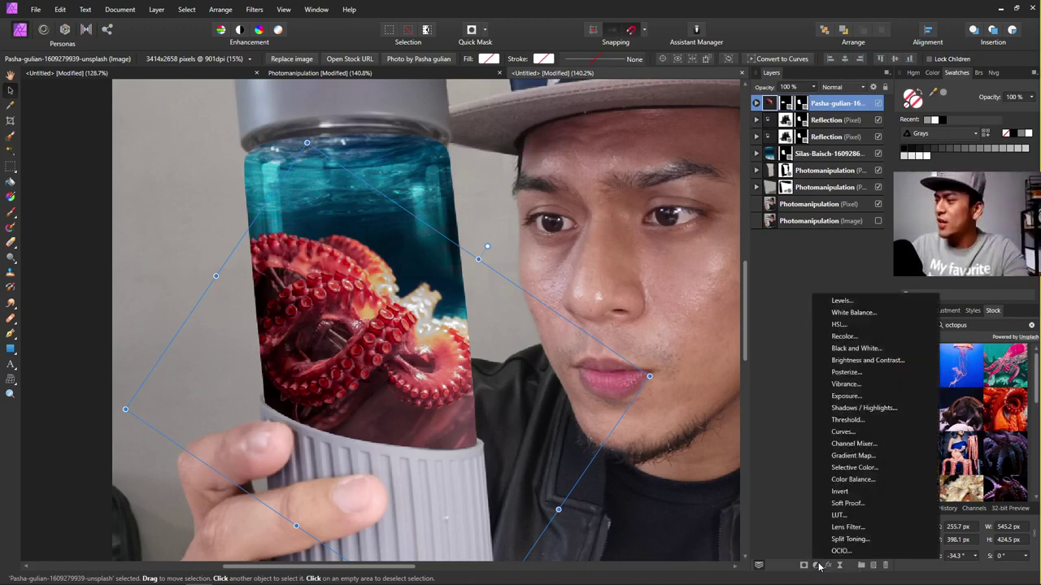
left_click(864, 385)
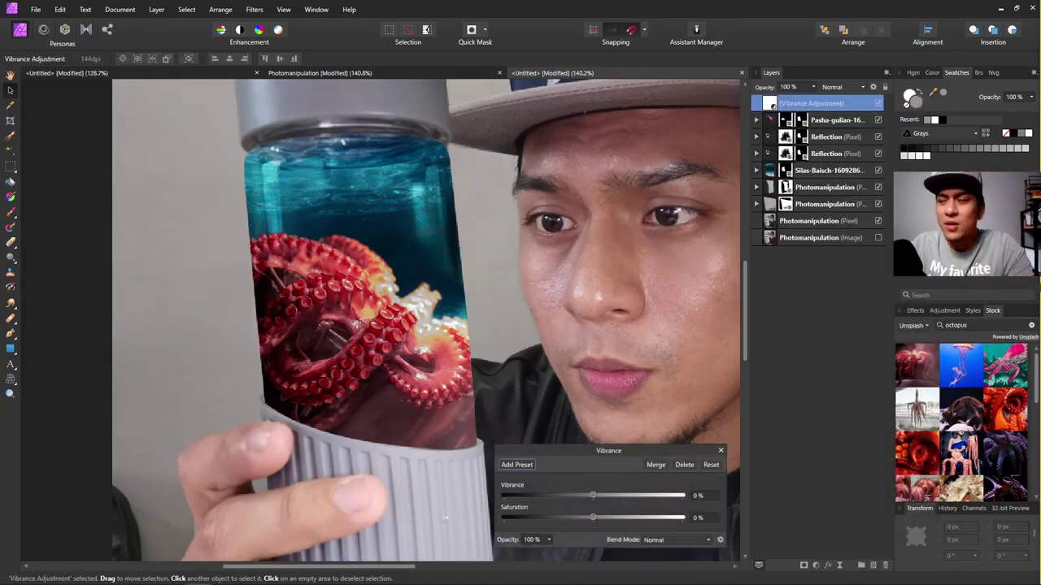
scroll(537, 313, "up", 2)
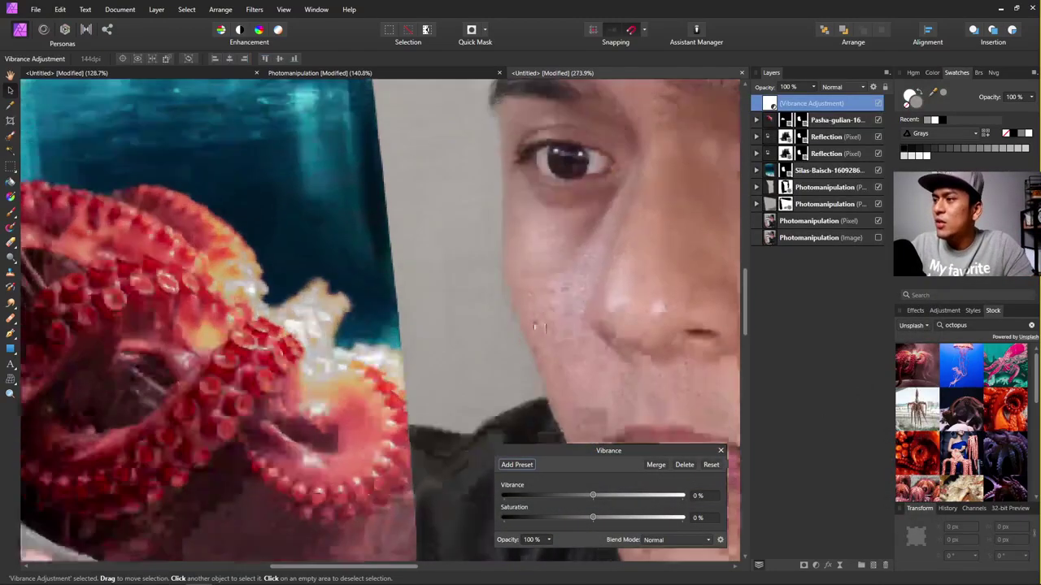
scroll(537, 328, "down", 2)
left_click_drag(593, 517, 647, 518)
scroll(446, 241, "up", 2)
scroll(446, 241, "down", 2)
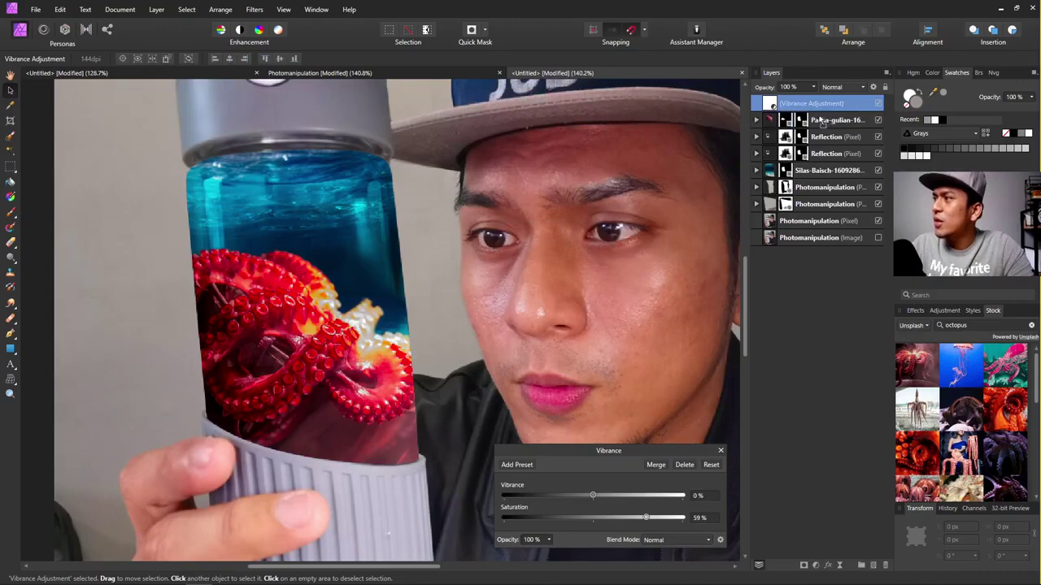
Nest the Vibrance adjustment in the octopus layer so it affects only the octopus, and set its saturation to -20%.
left_click_drag(809, 122, 811, 120)
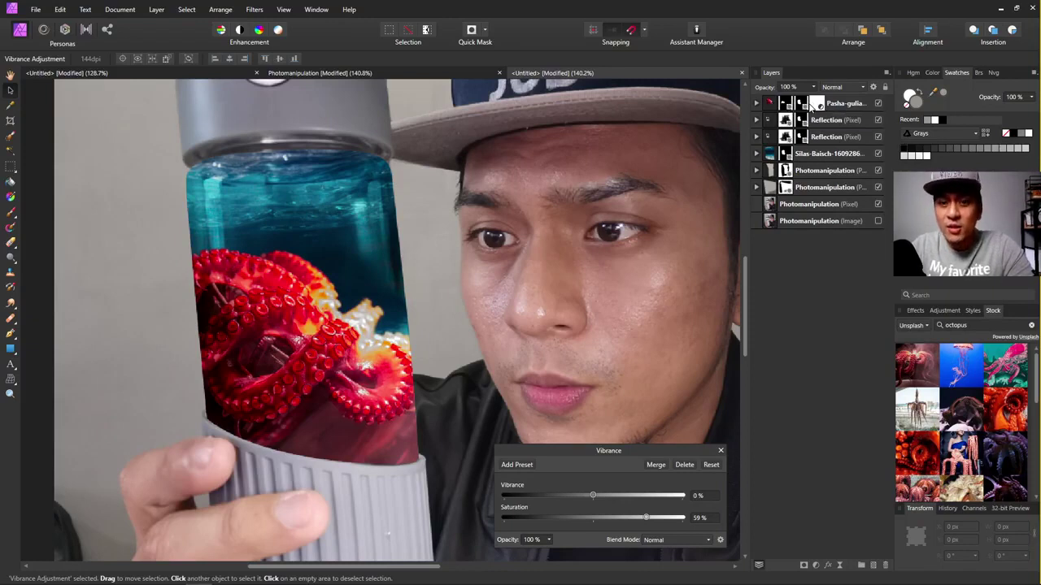
left_click_drag(647, 518, 581, 517)
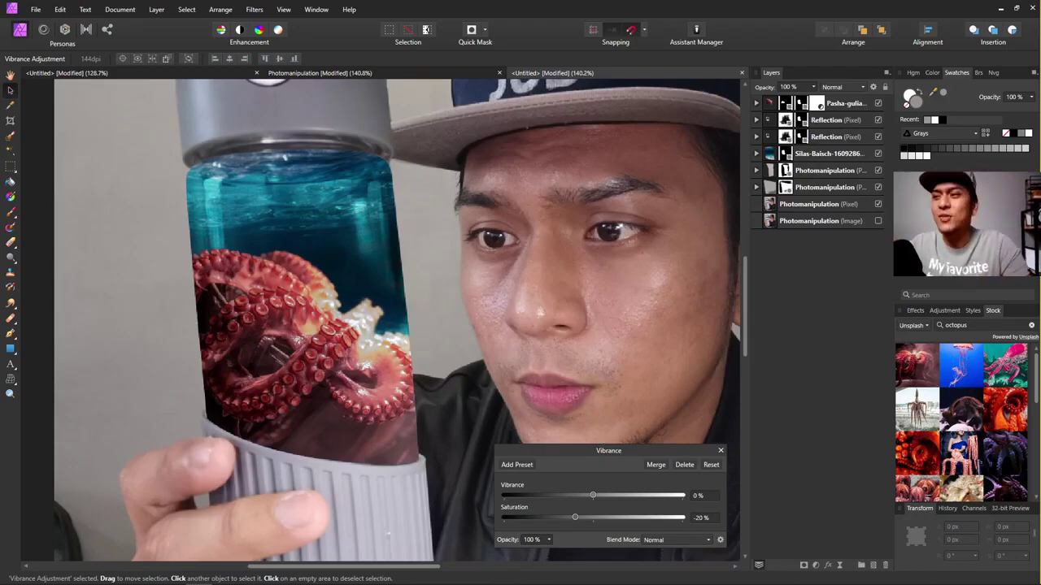
scroll(240, 346, "down", 4)
scroll(248, 352, "up", 4)
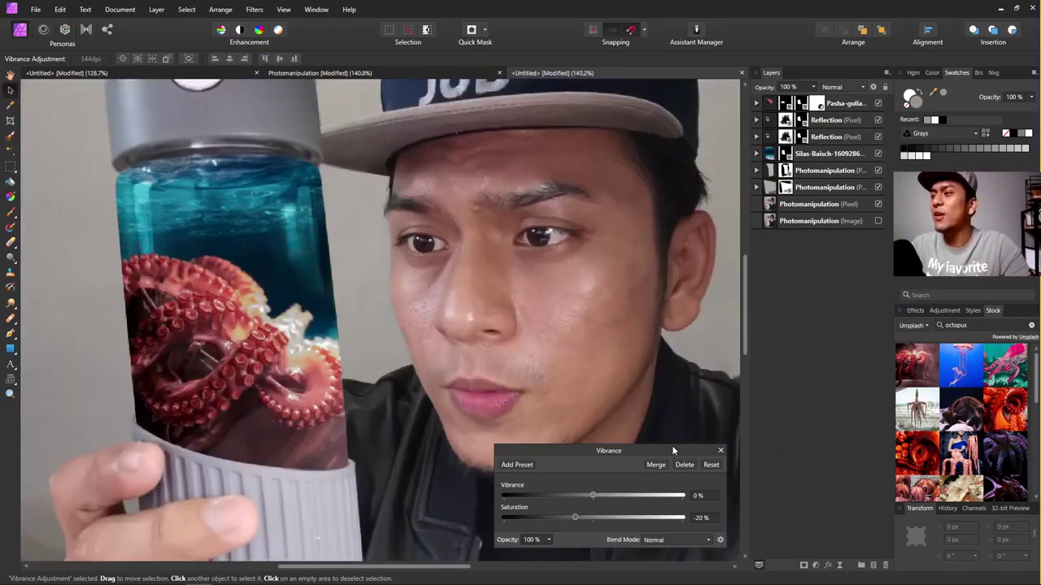
left_click(720, 451)
scroll(180, 322, "down", 3)
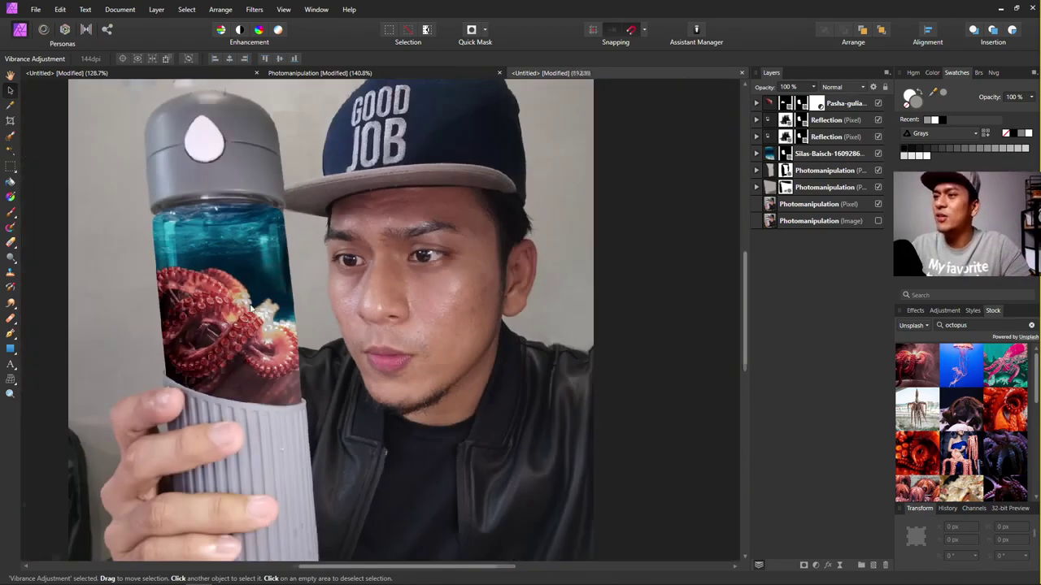
scroll(235, 345, "up", 5)
scroll(704, 358, "up", 1)
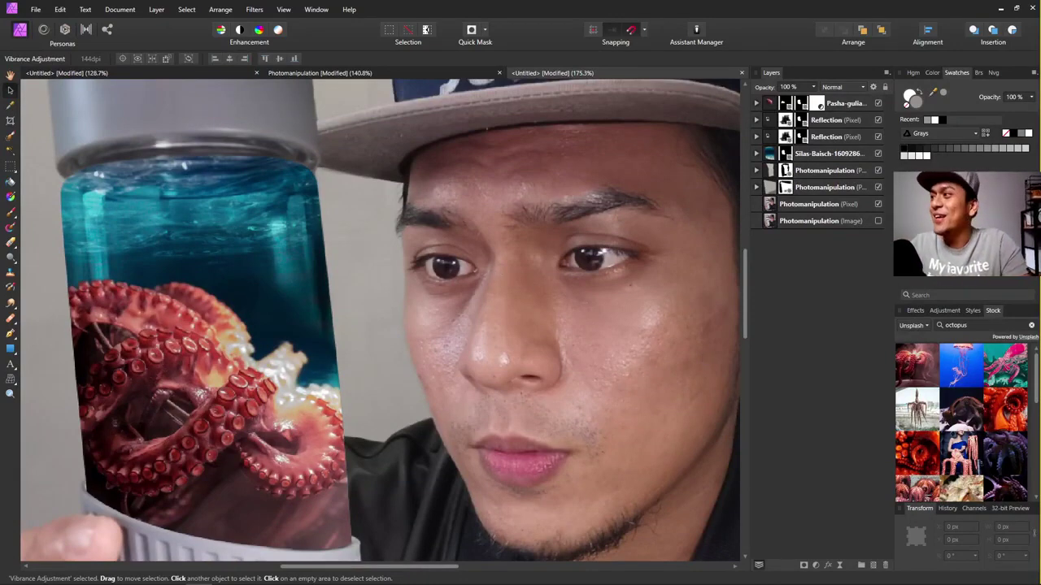
Rename the Silas-Baisch ocean image layer as "Air Laut" and duplicate it.
double_click(812, 156)
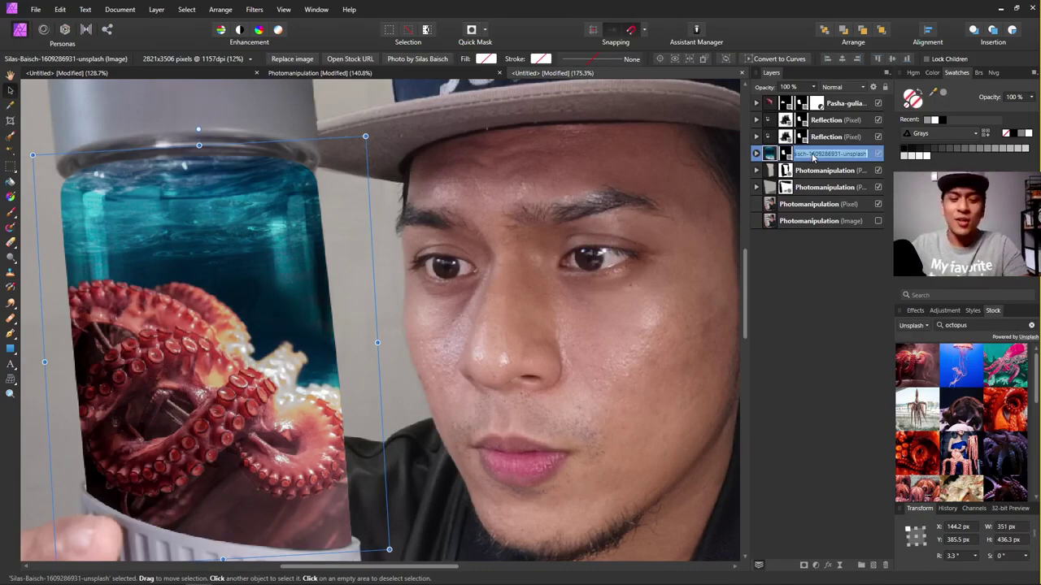
type("Air Laut")
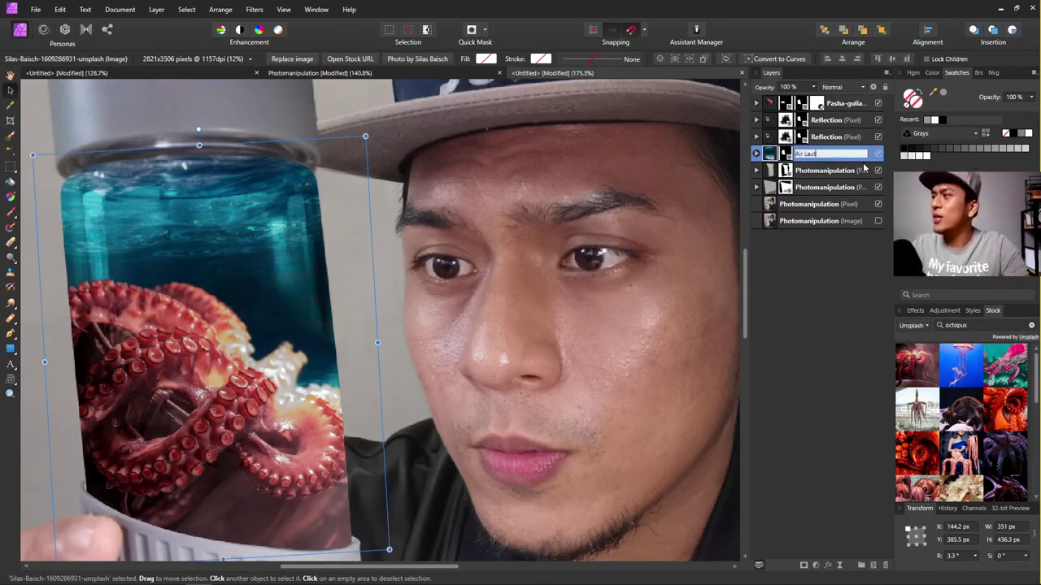
key("Return")
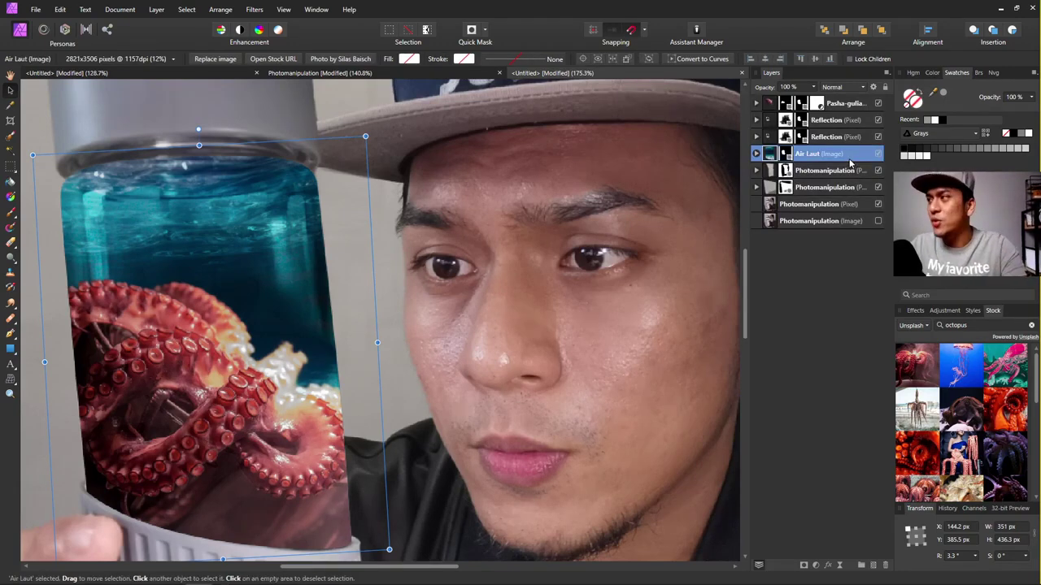
key("ctrl+j")
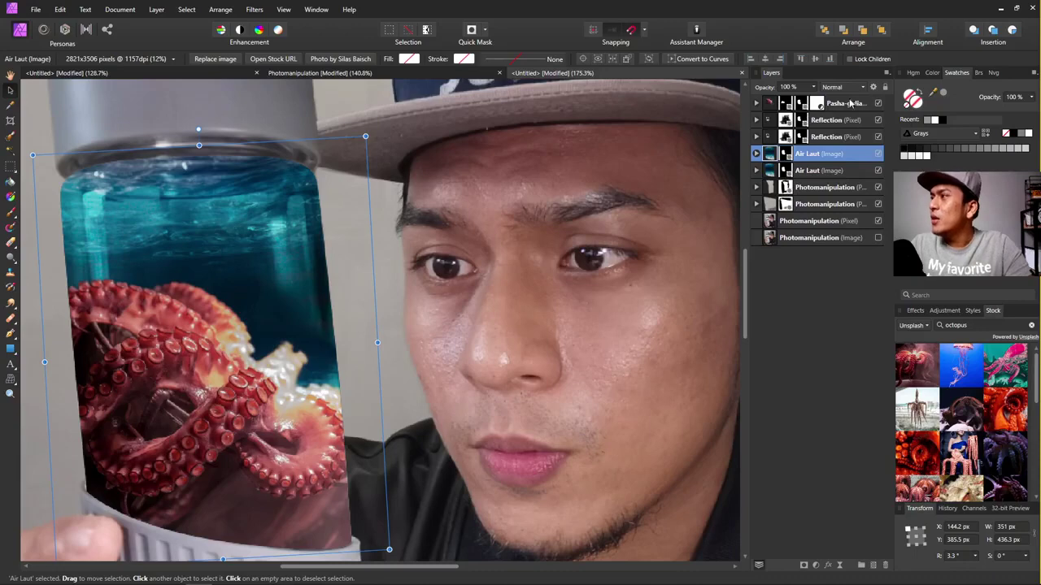
Group the two Reflection pixel layers and name the group "Reflection".
left_click(850, 103)
left_click(830, 120)
left_click(826, 132, "shift")
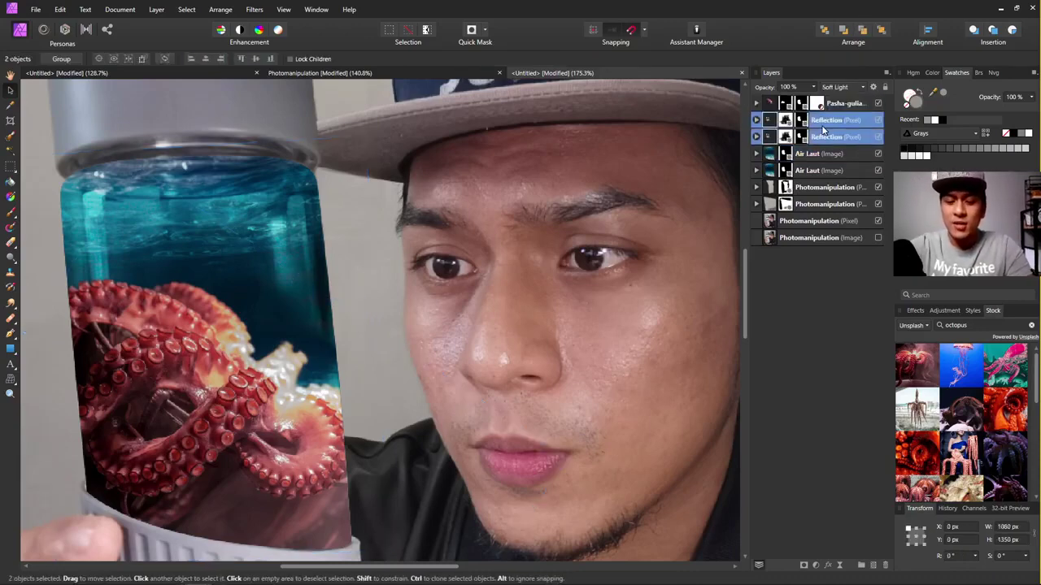
key("ctrl+g")
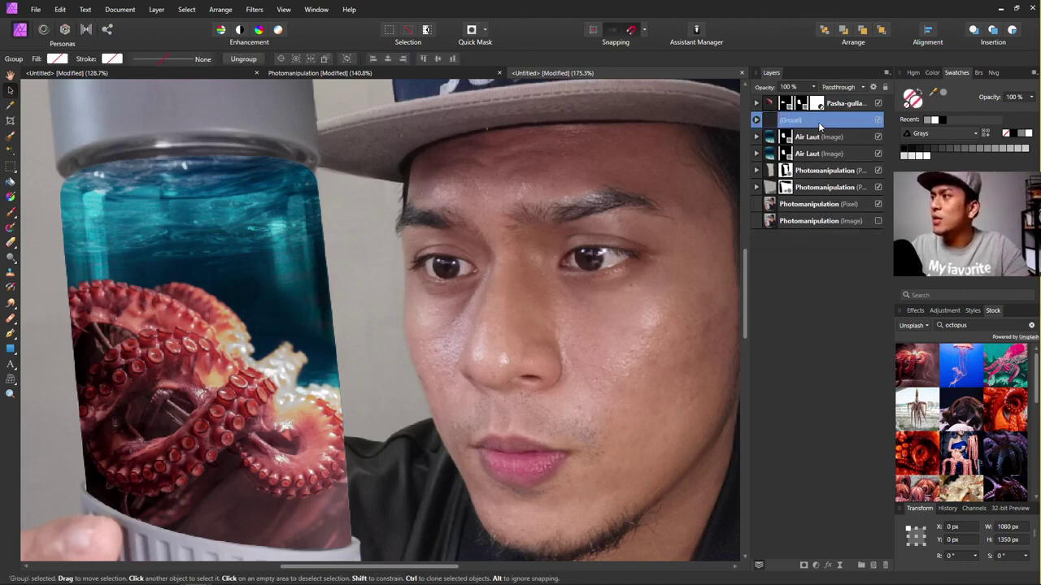
double_click(795, 120)
type("REFL")
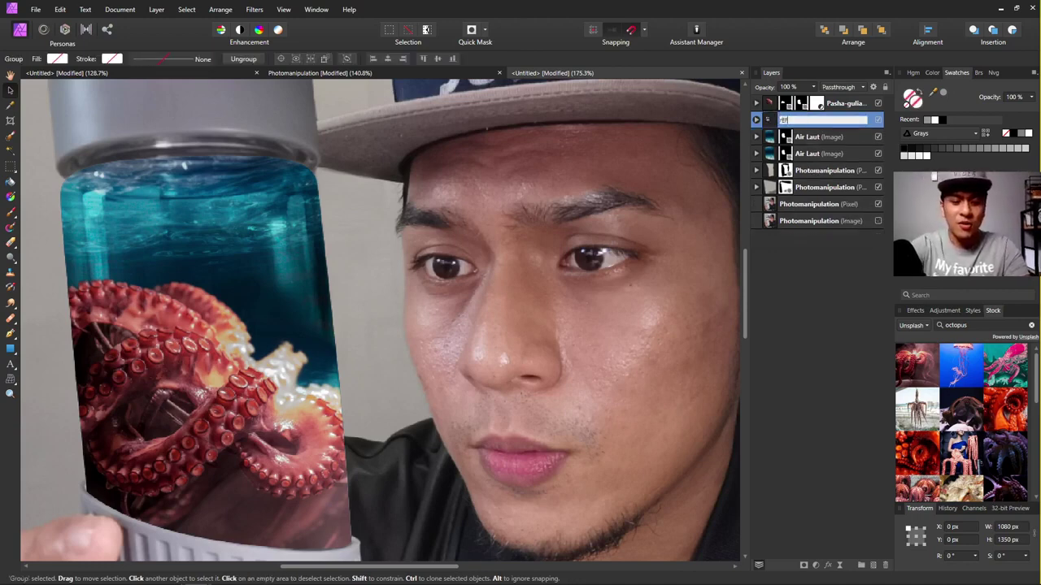
type("E")
key("BackSpace")
key("BackSpace")
key("BackSpace")
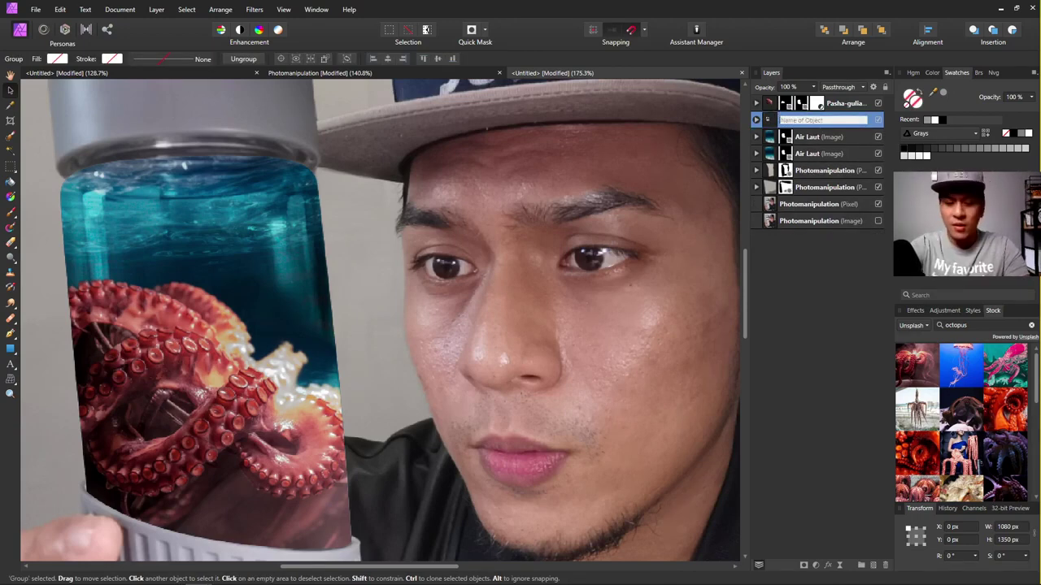
type("Reflection")
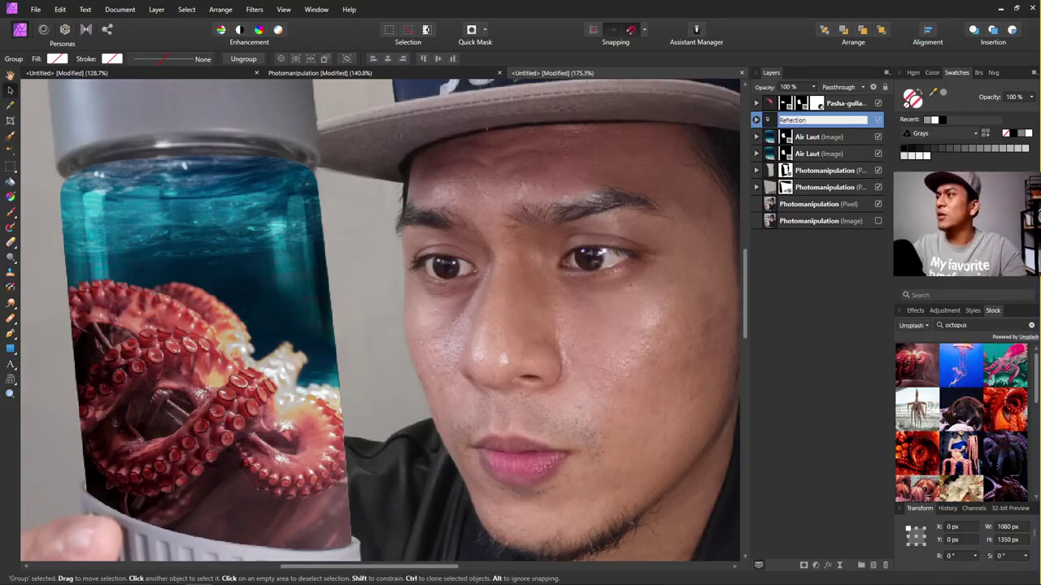
key("Return")
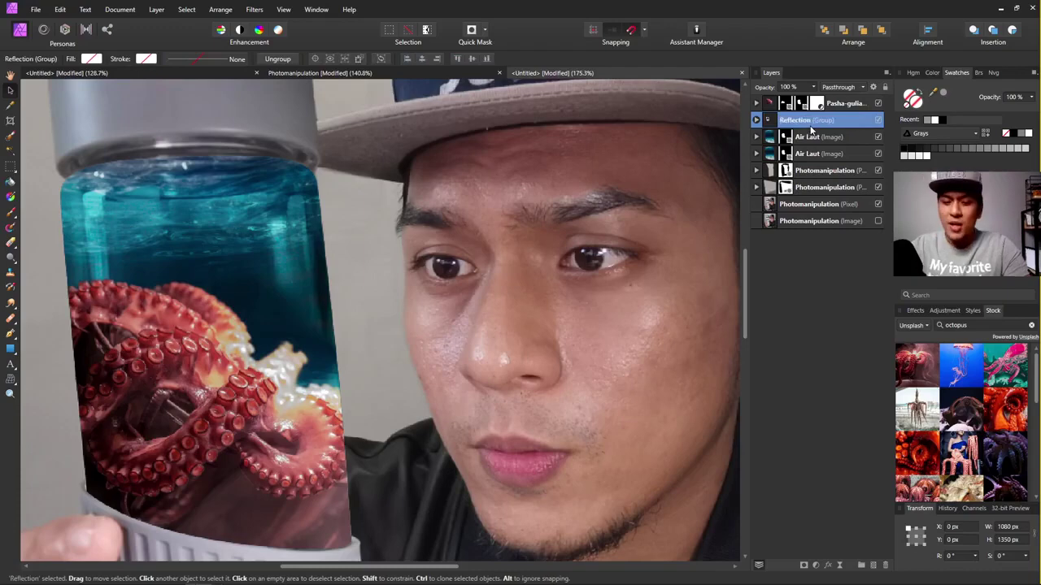
Move the Reflection group above the octopus layer and lock it.
key("ctrl+bracketright")
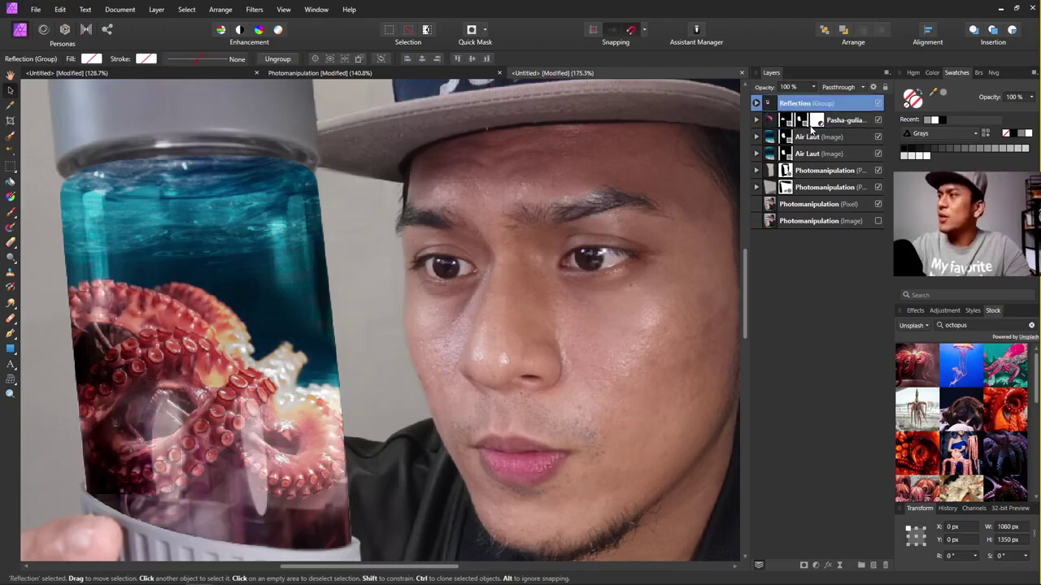
left_click(885, 87)
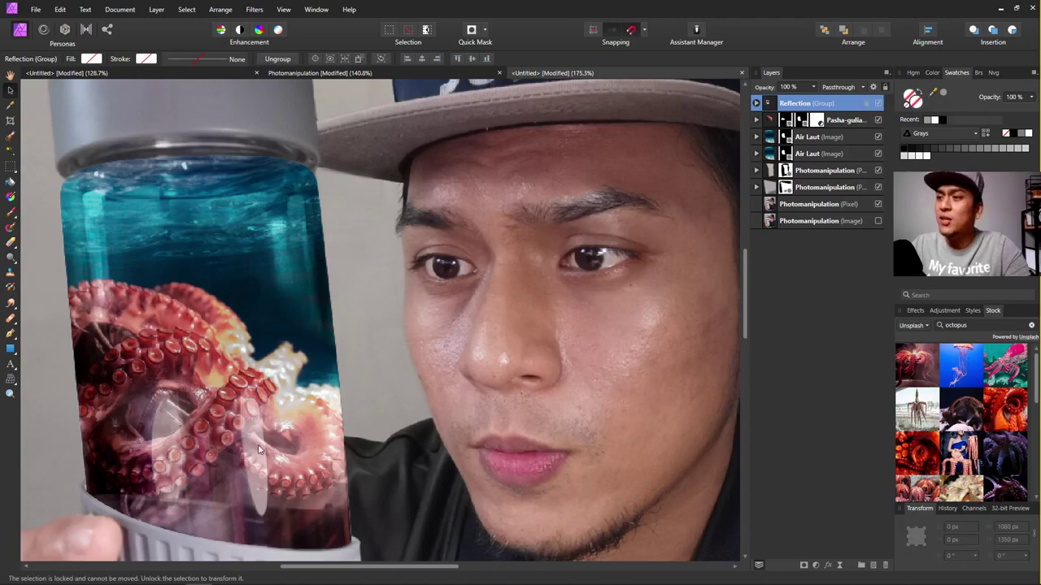
scroll(258, 450, "down", 5)
scroll(192, 394, "up", 4)
scroll(166, 409, "down", 2)
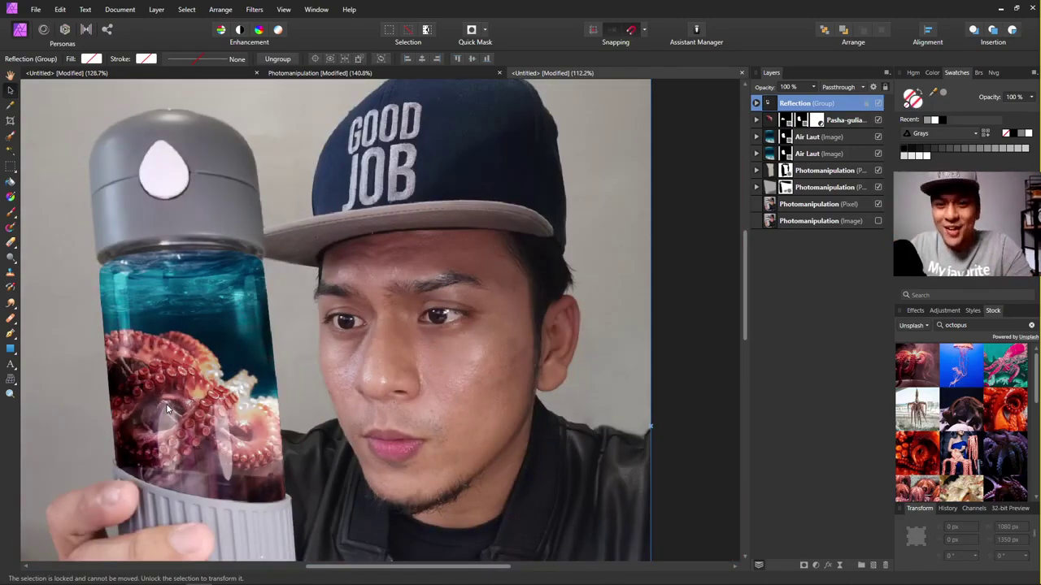
double_click(791, 103)
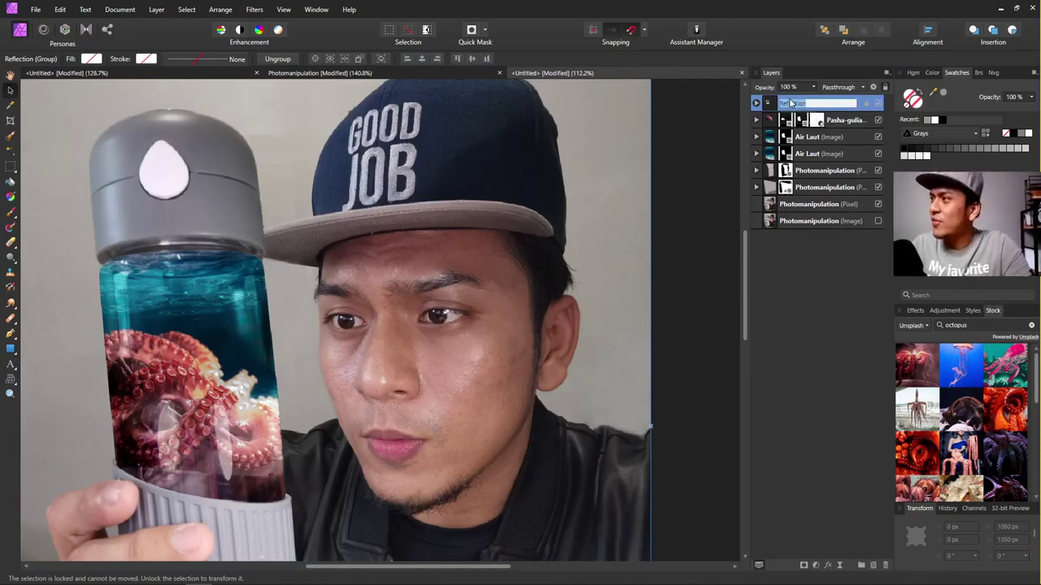
Place the upper Air Laut copy directly above the octopus layer, beneath the Reflection group.
left_click(840, 124)
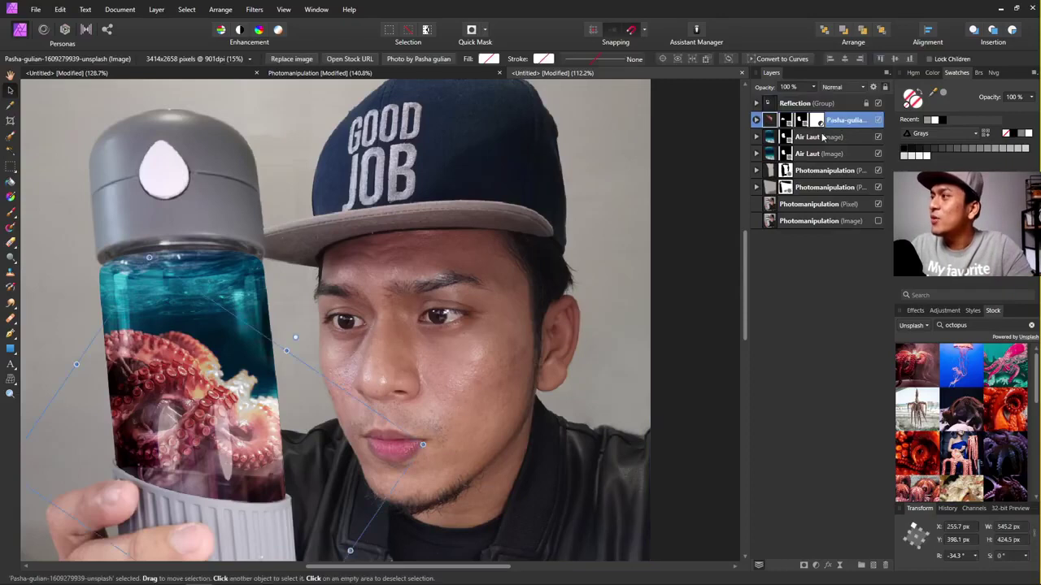
left_click(815, 140)
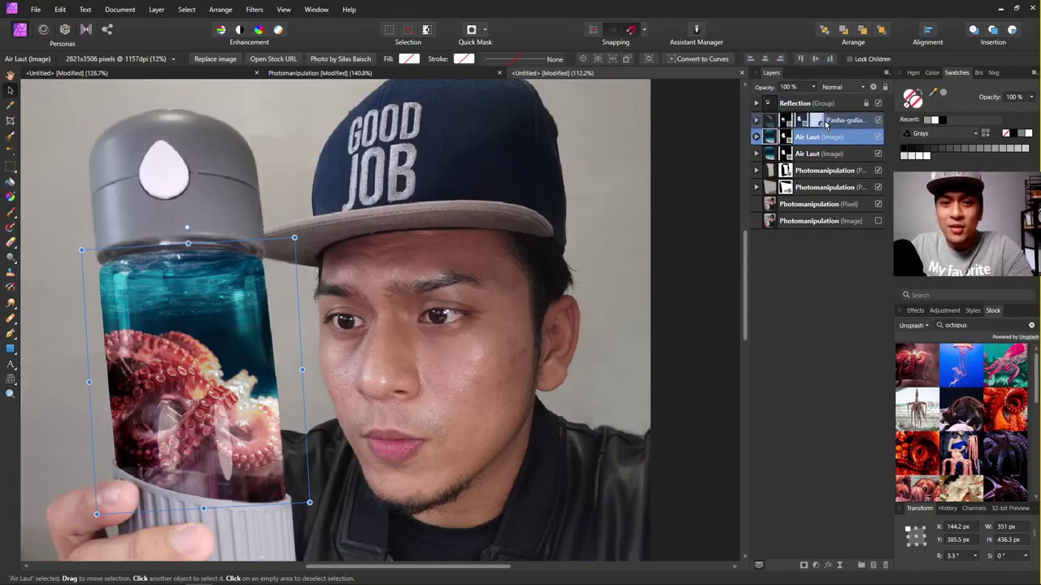
mouse_move(826, 123)
left_mouse_down()
mouse_move(823, 112)
mouse_move(827, 132)
left_mouse_up()
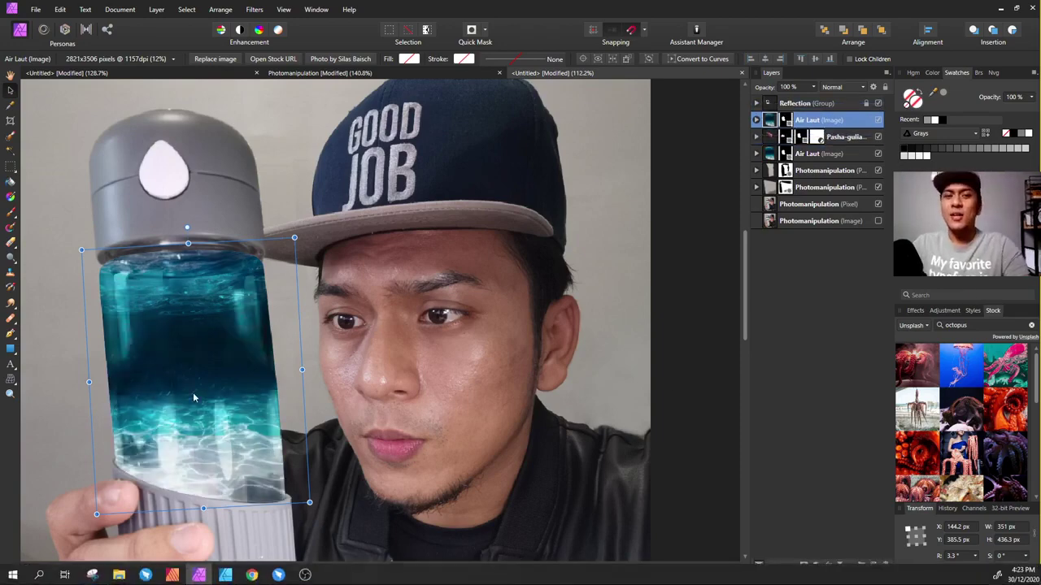
scroll(194, 398, "up", 3)
scroll(228, 418, "down", 3)
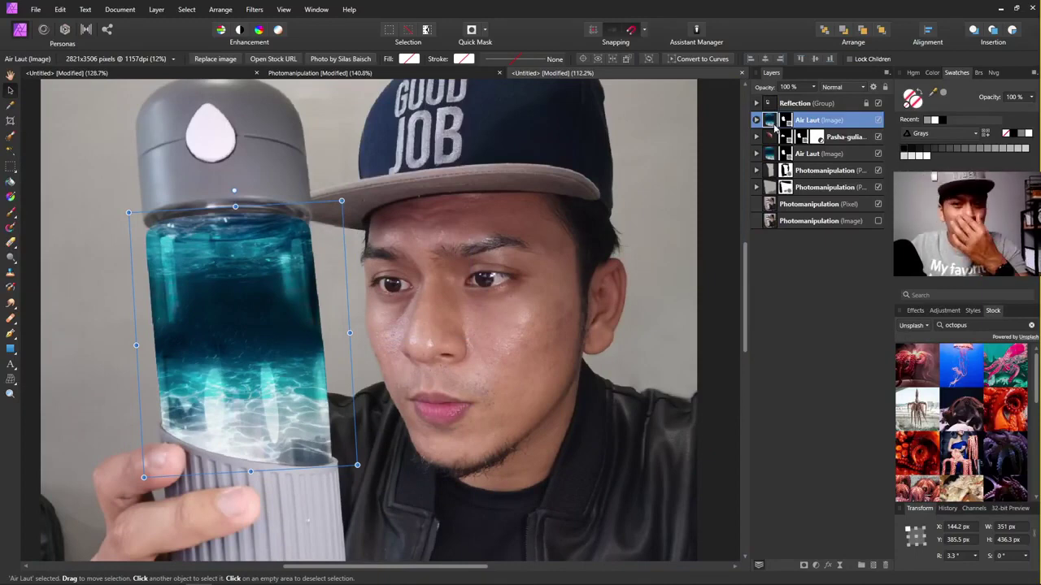
Set the upper Air Laut copy's blend mode to Color and its opacity to 25%.
left_click(830, 90)
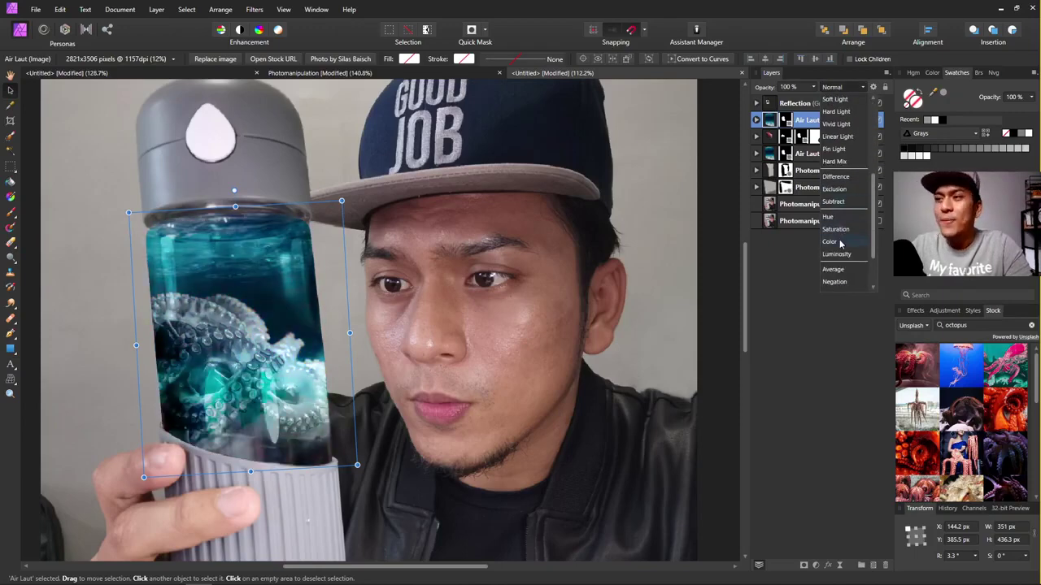
left_click(841, 242)
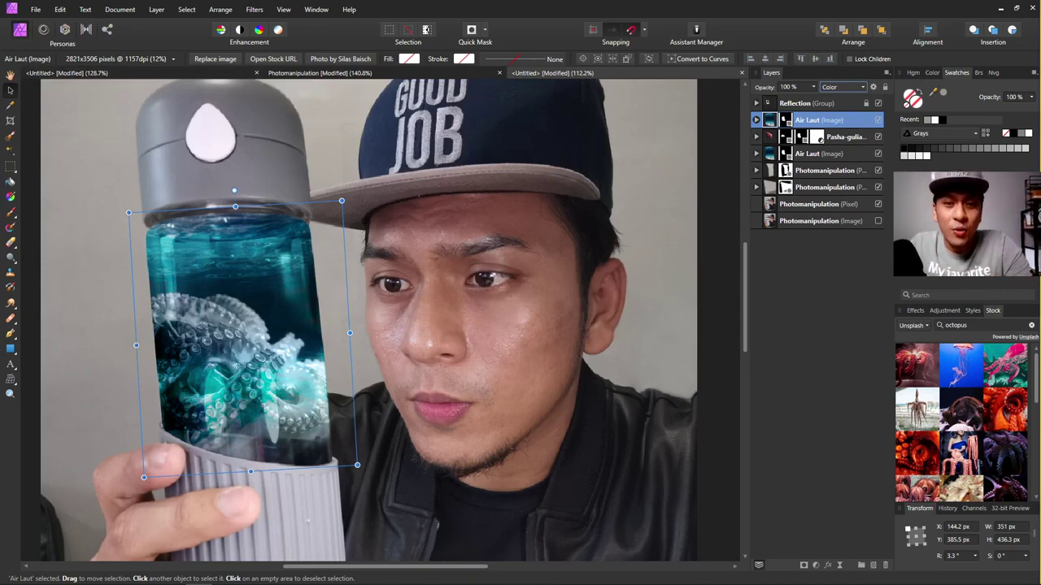
left_click(814, 87)
left_click_drag(814, 99, 759, 119)
scroll(140, 391, "up", 4)
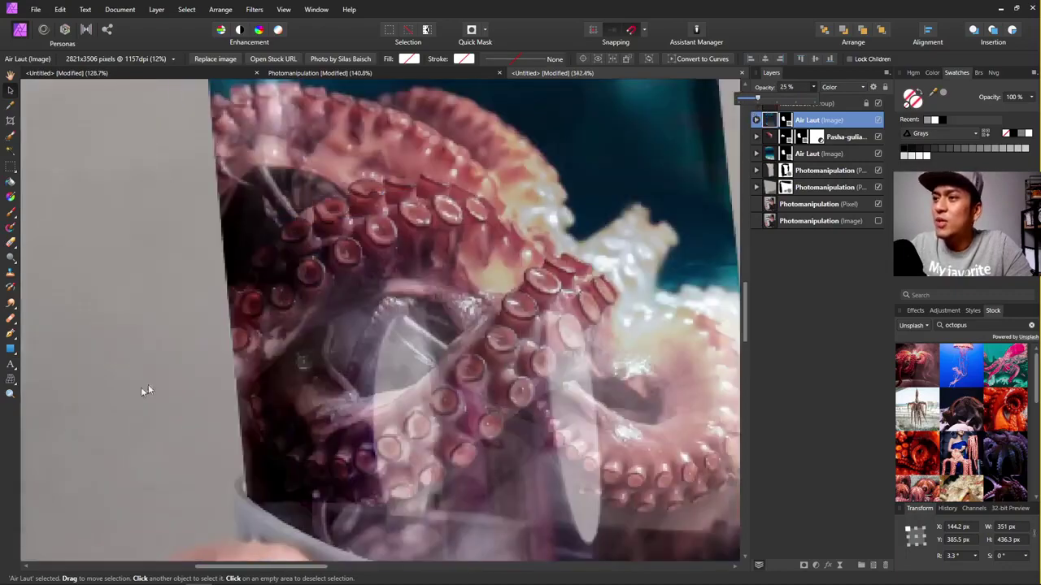
scroll(141, 390, "down", 4)
scroll(306, 326, "up", 5)
scroll(306, 324, "down", 1)
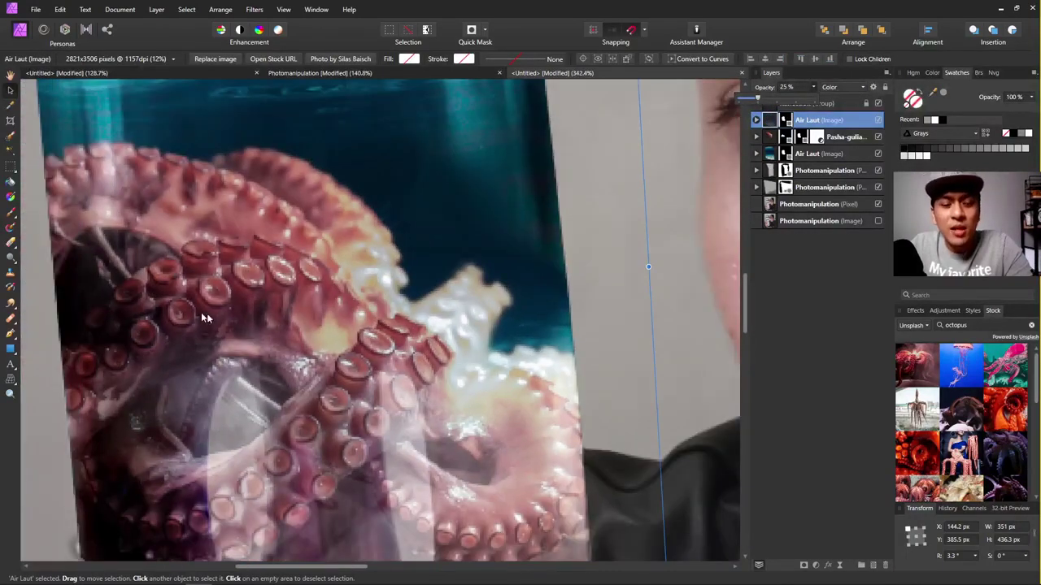
scroll(214, 296, "up", 1)
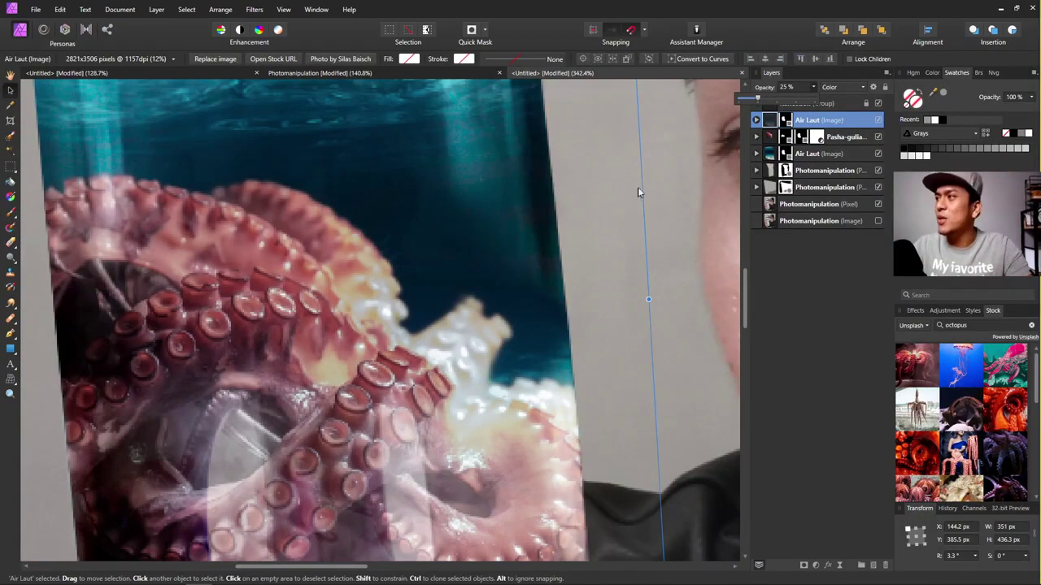
Compare the octopus with the upper Air Laut copy hidden and shown, and set that layer's opacity to 20%.
left_click(878, 121)
scroll(453, 200, "down", 3)
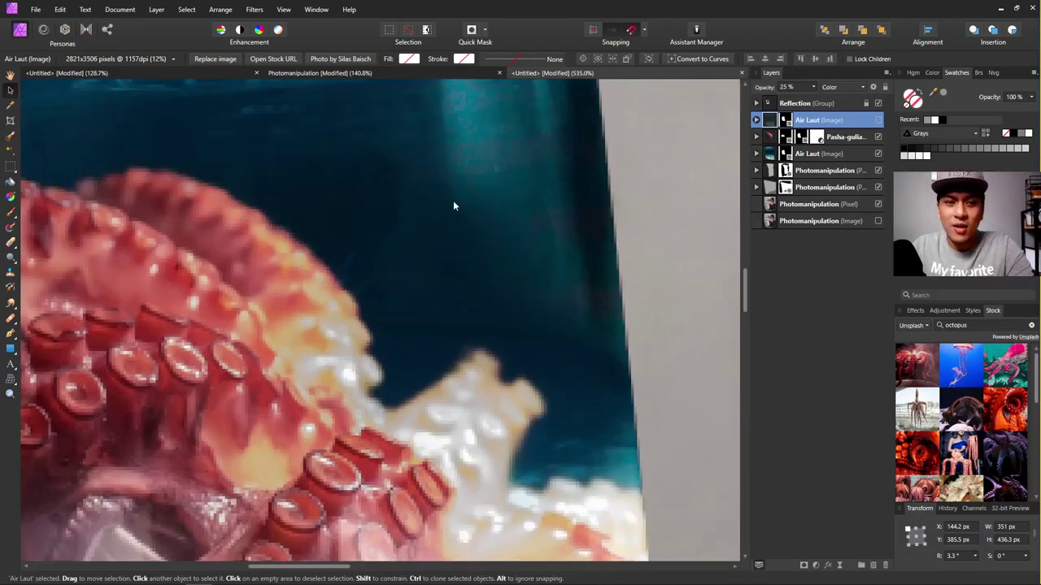
scroll(660, 198, "up", 2)
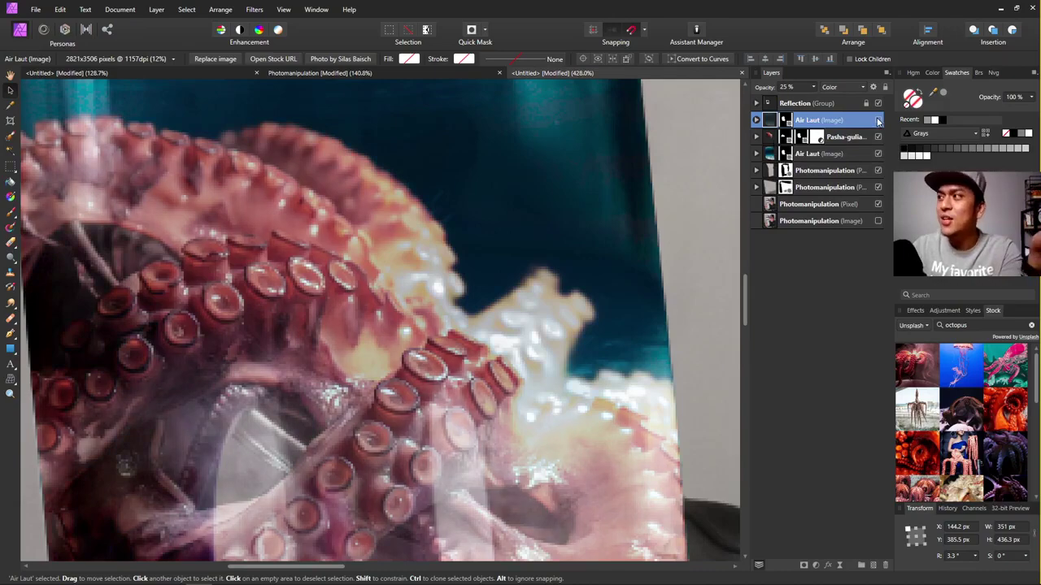
scroll(453, 208, "down", 2)
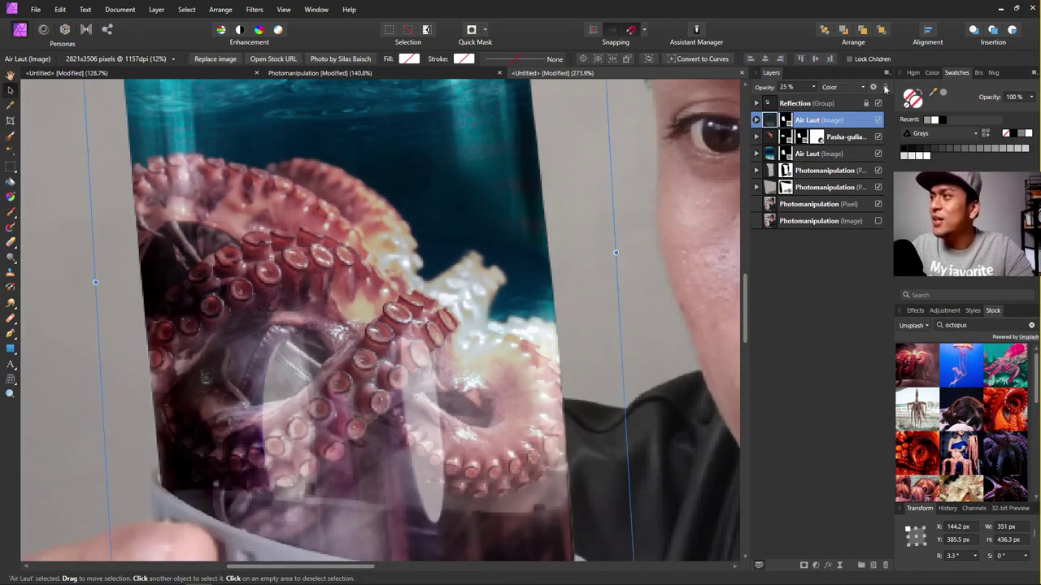
left_click(813, 86)
left_click_drag(814, 99, 812, 109)
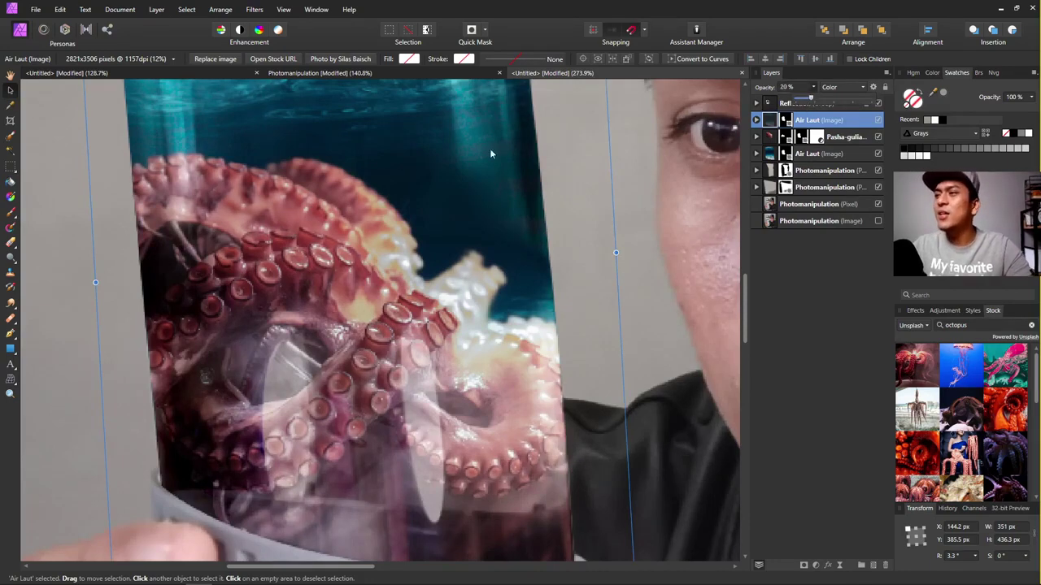
scroll(350, 239, "down", 3)
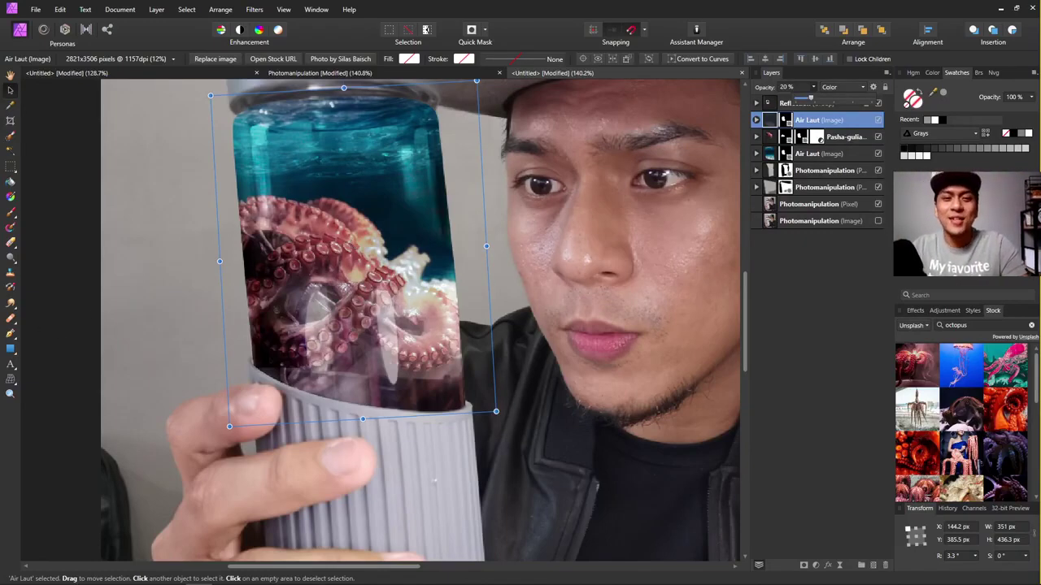
Clear the layer selection and examine how the octopus and water blend inside the bottle.
left_click(573, 306)
scroll(567, 301, "down", 3)
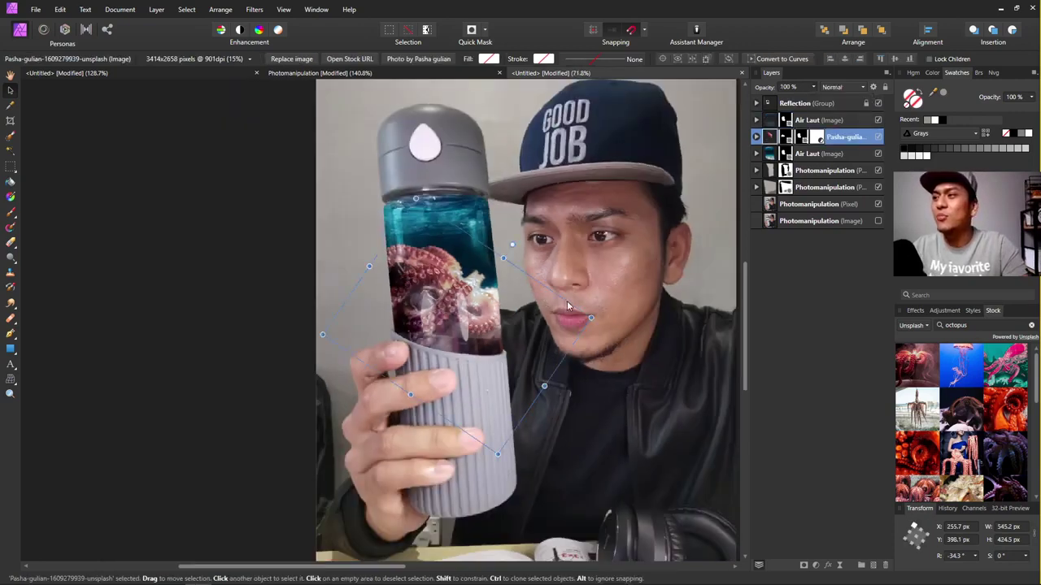
left_click(222, 287)
scroll(441, 316, "up", 2)
scroll(391, 317, "down", 2)
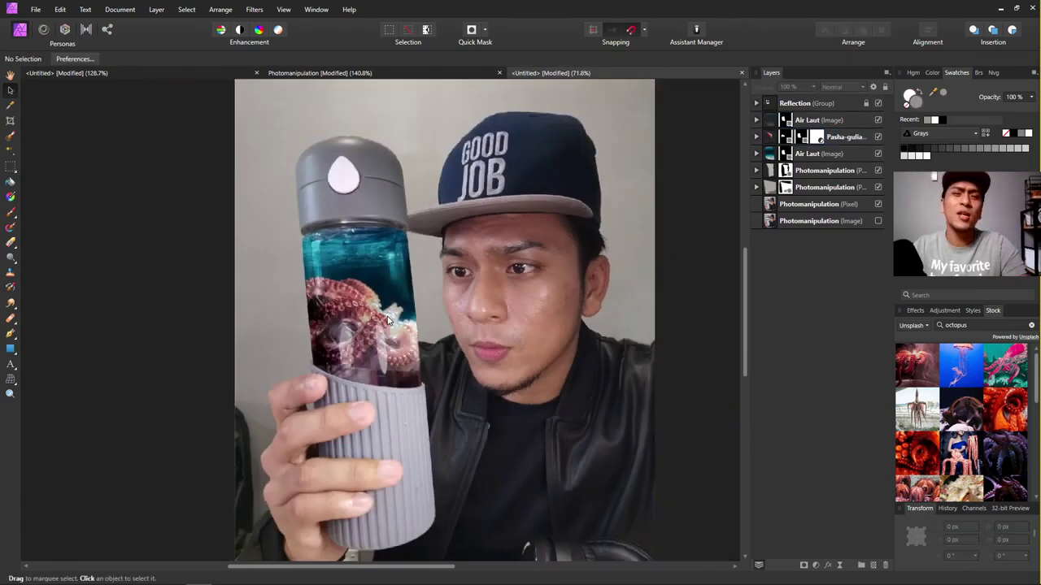
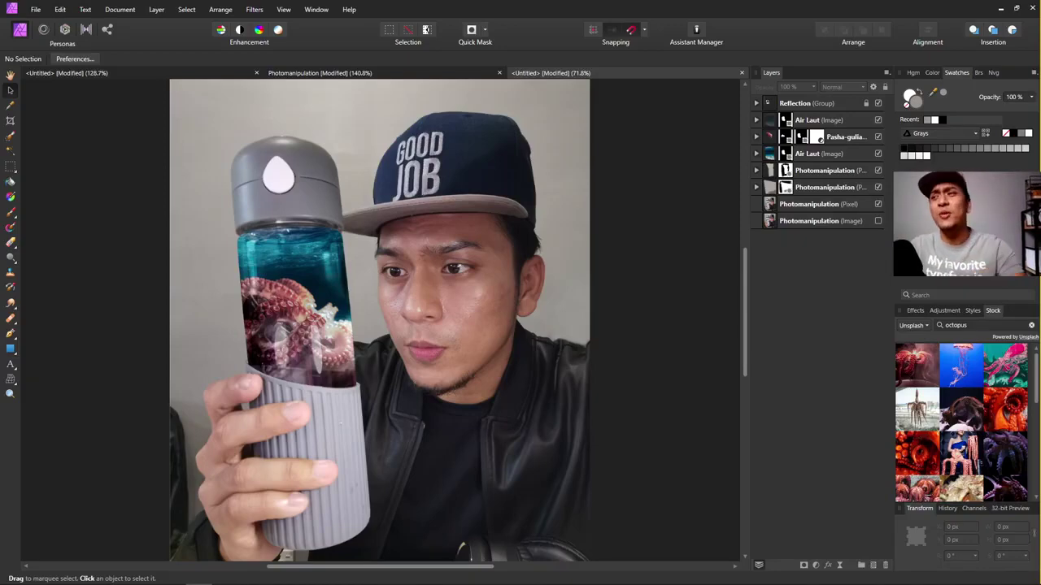
scroll(296, 348, "up", 8)
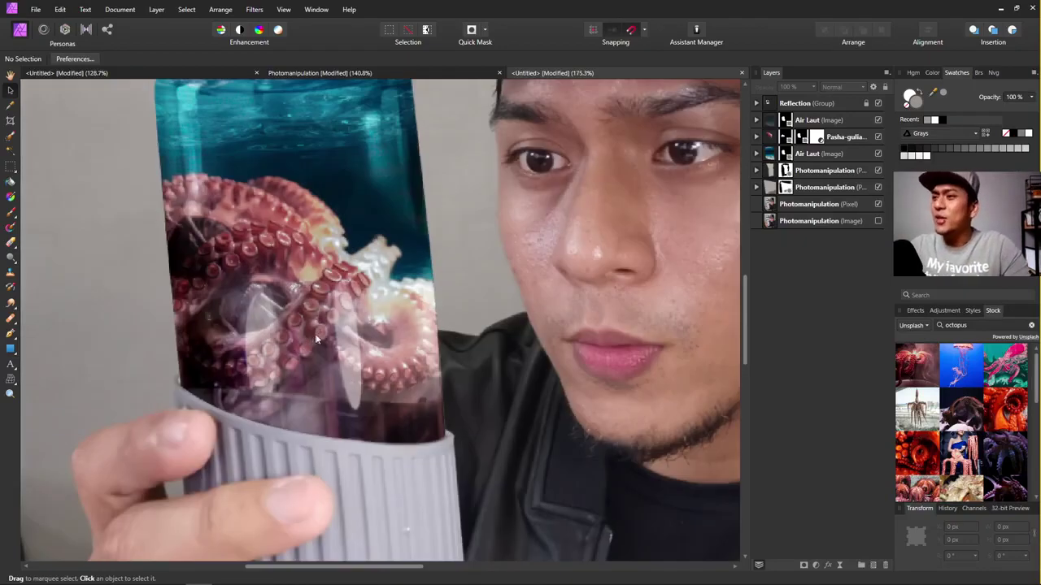
scroll(301, 373, "down", 8)
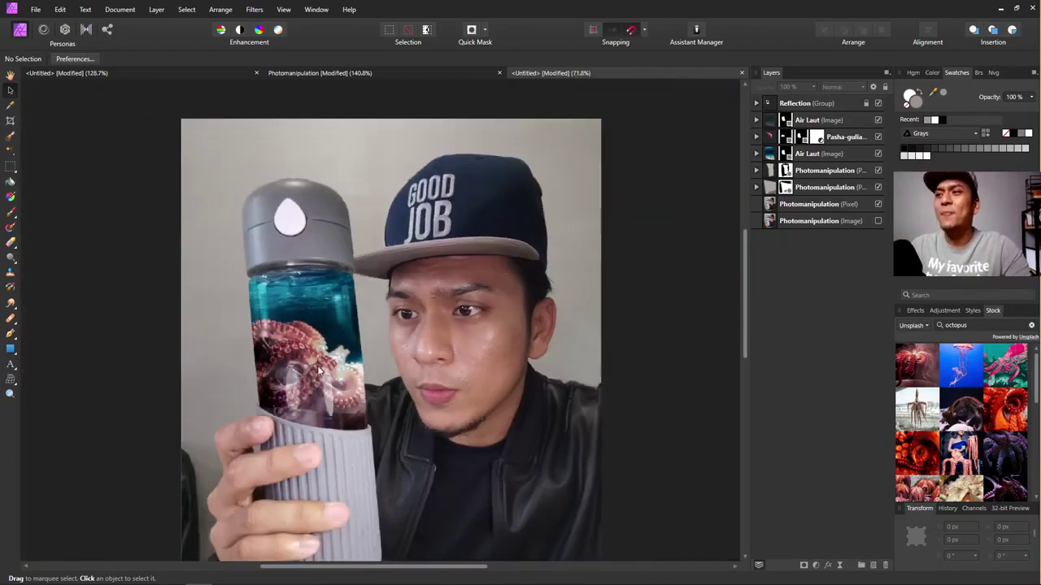
scroll(350, 415, "up", 4)
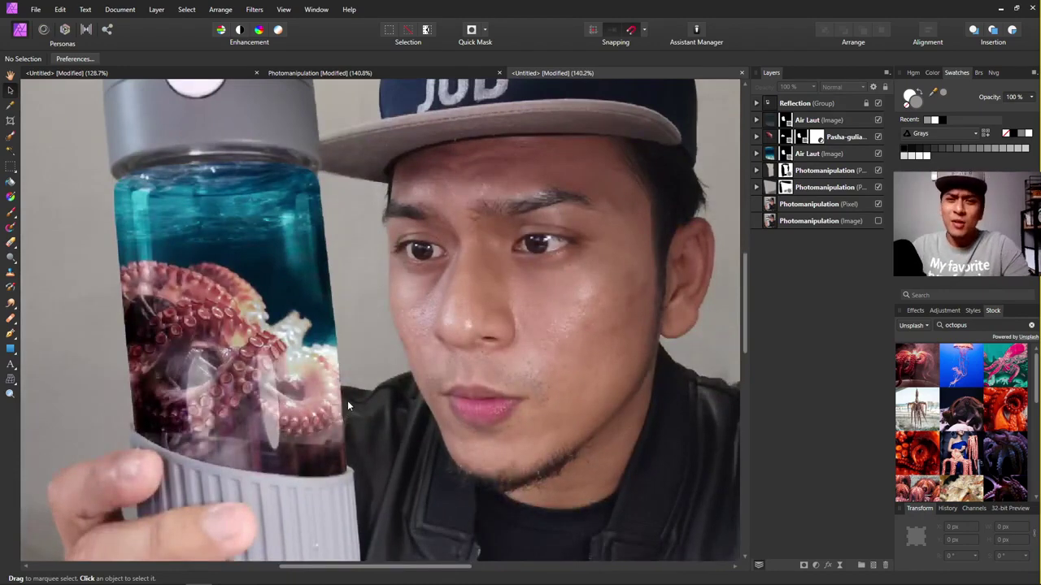
scroll(363, 383, "down", 1)
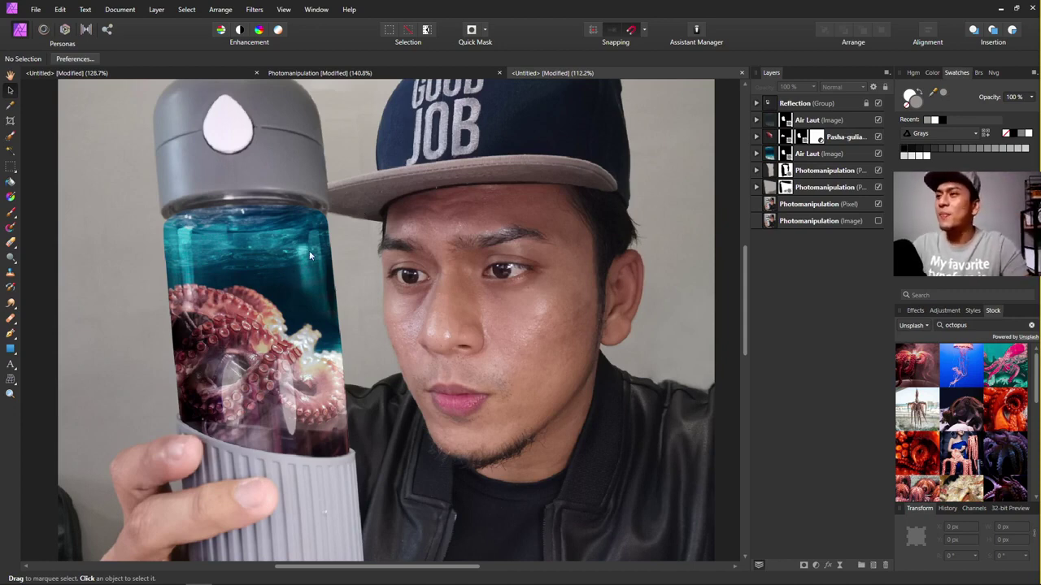
Examine the bottle and the man's eye colour in the finished Photomanipulation document as a reference.
key("ctrl+0")
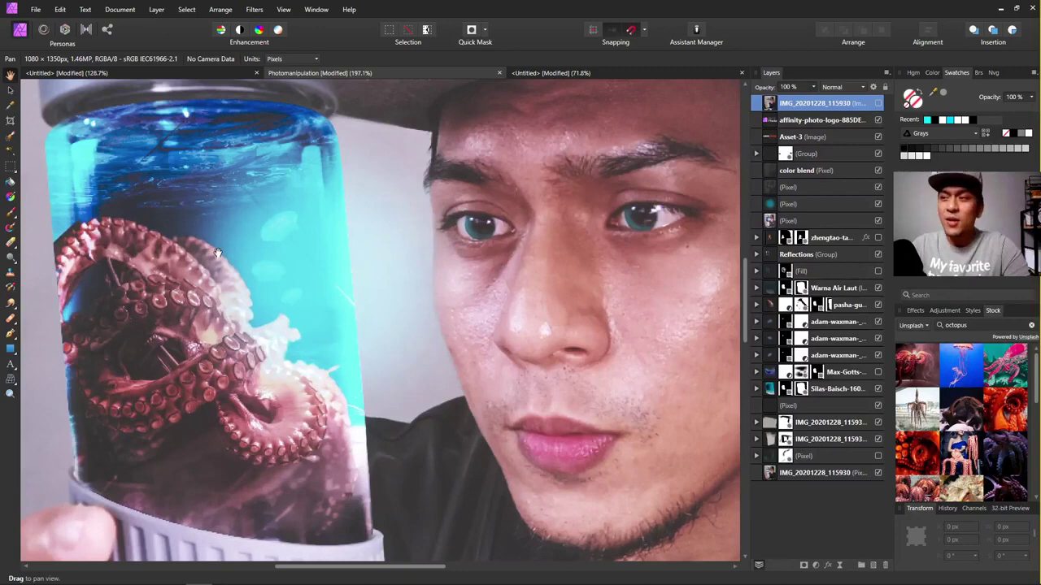
scroll(218, 253, "up", 3)
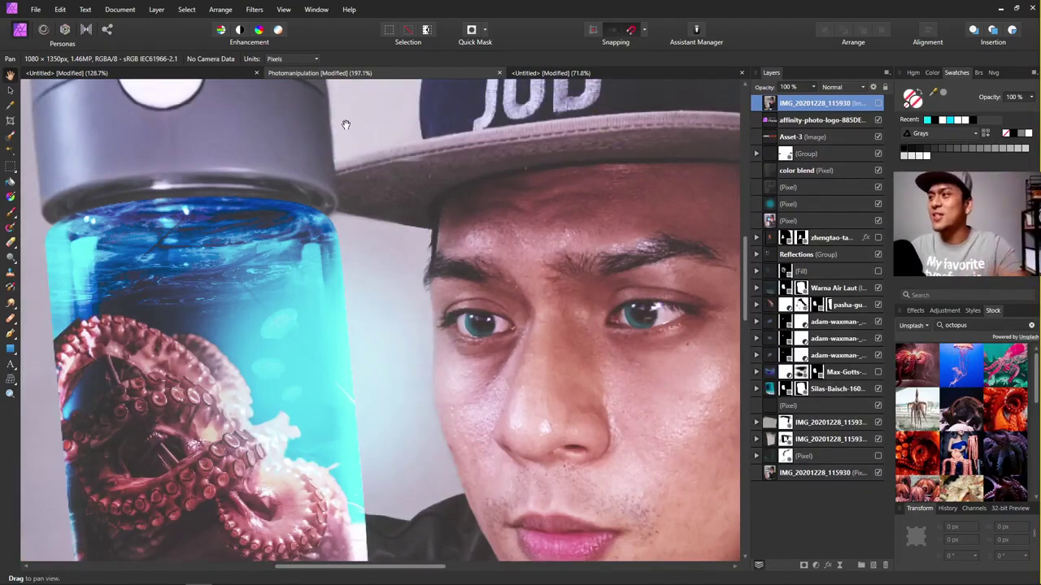
scroll(231, 257, "down", 2)
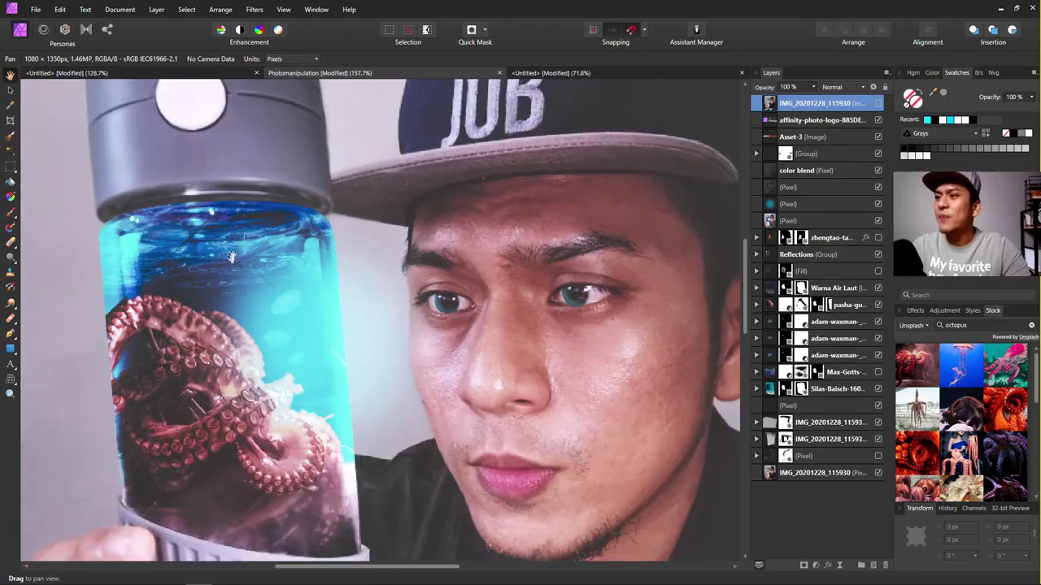
scroll(361, 256, "down", 1)
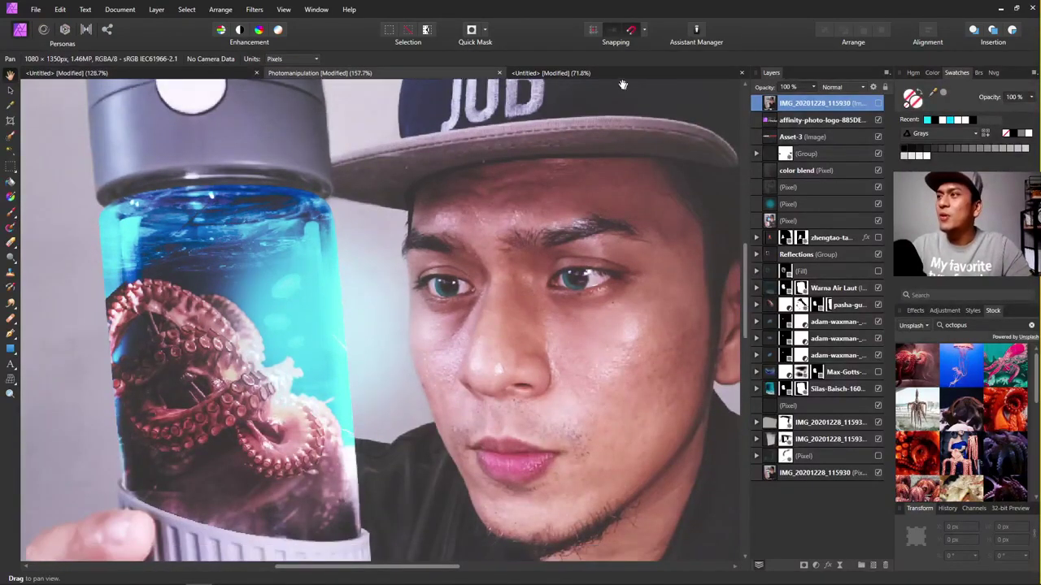
scroll(550, 285, "down", 2)
scroll(476, 334, "up", 3)
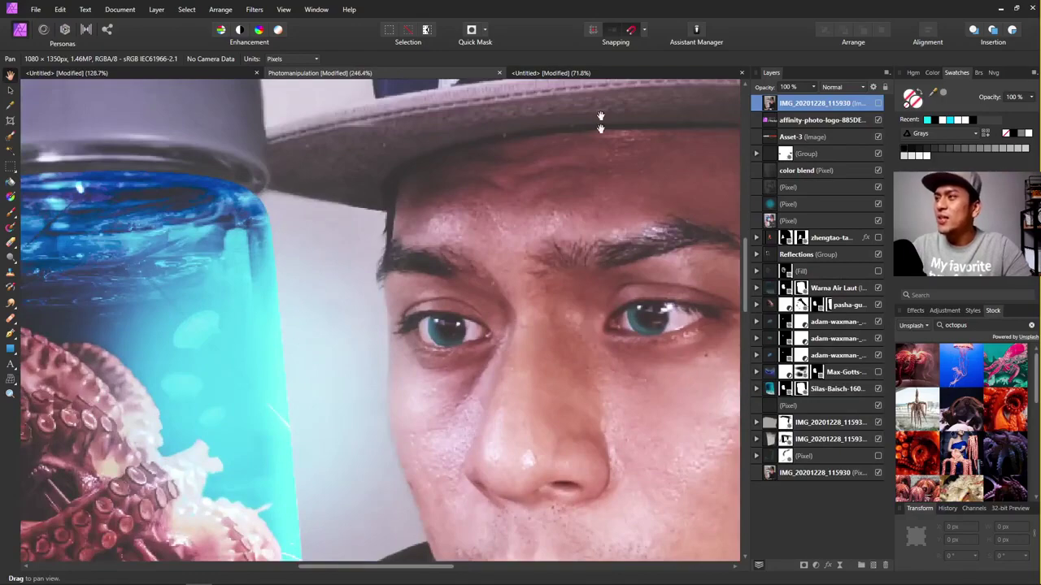
Return to the untitled working document and add an empty pixel layer above the Reflection group.
left_click(551, 73)
scroll(460, 248, "up", 4)
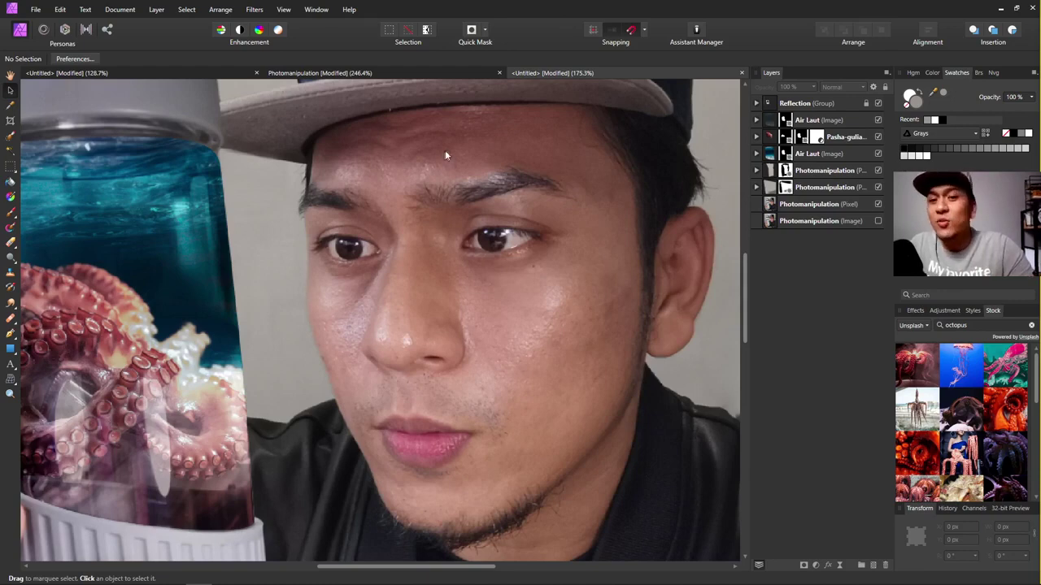
left_click(823, 104)
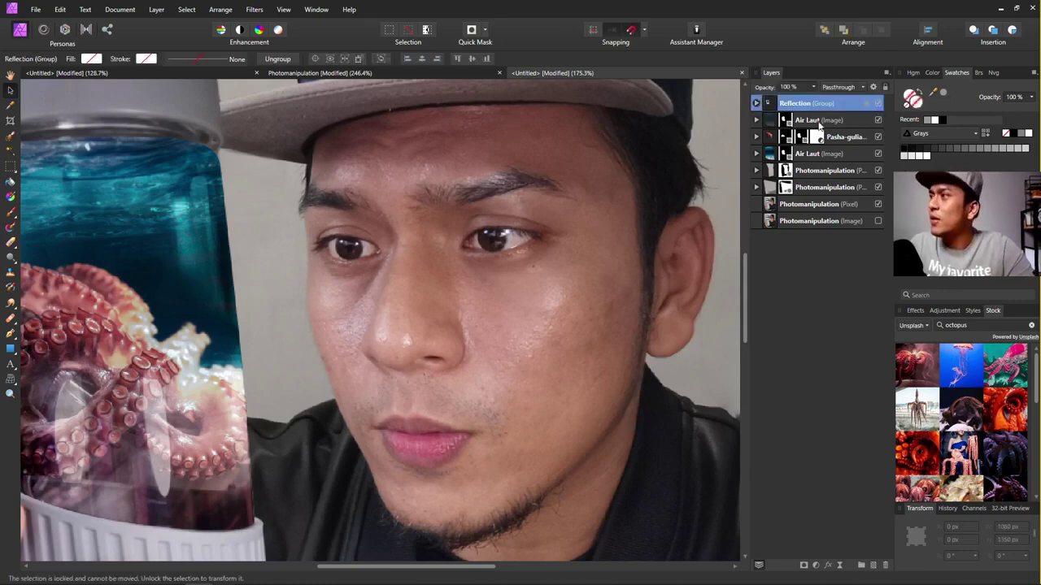
left_click(816, 122)
left_click(824, 104)
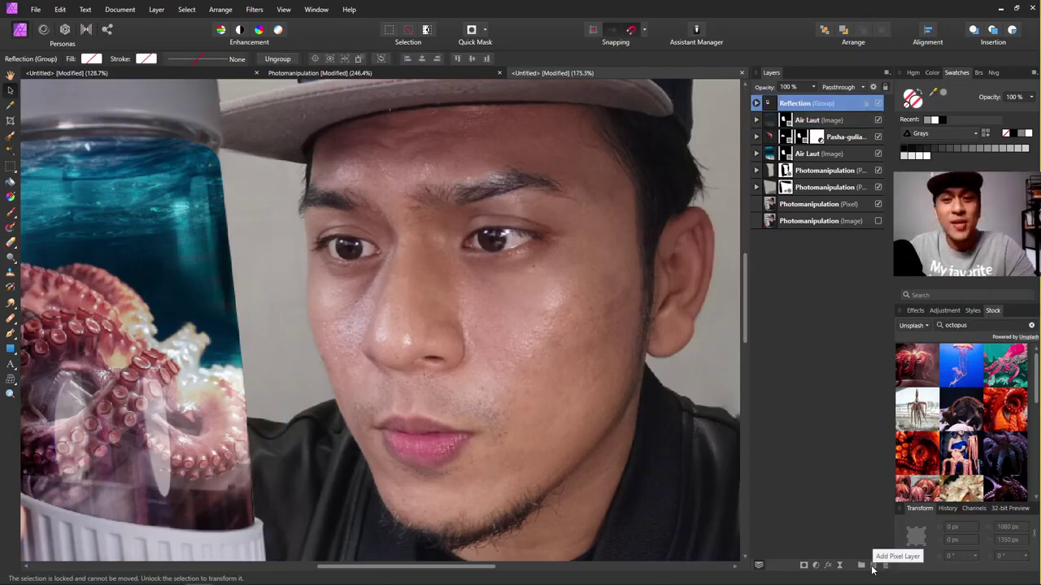
left_click(872, 567)
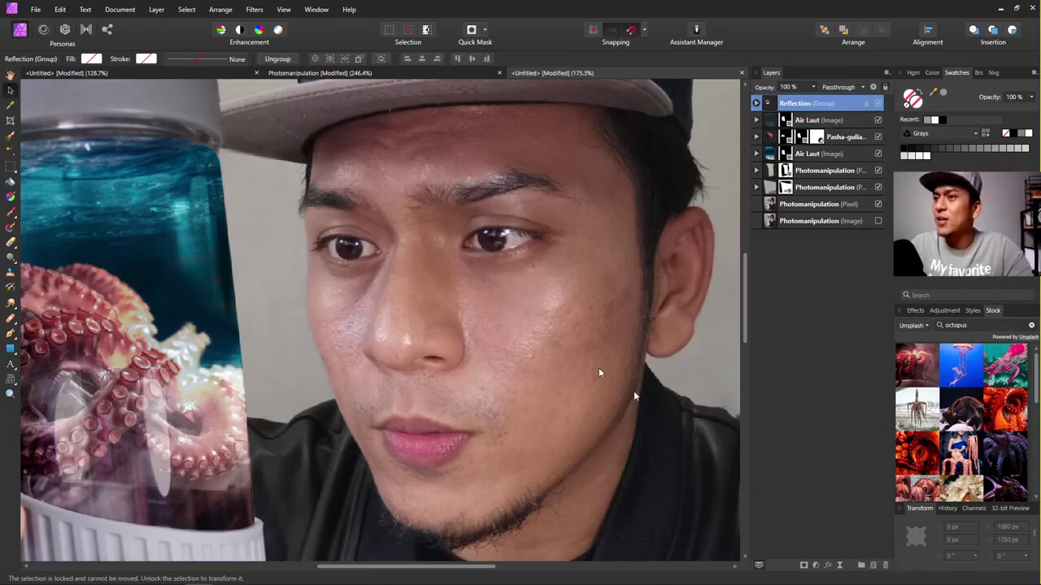
Activate the Paint Brush and sample a teal from the water in the bottle as its colour.
left_click(11, 213)
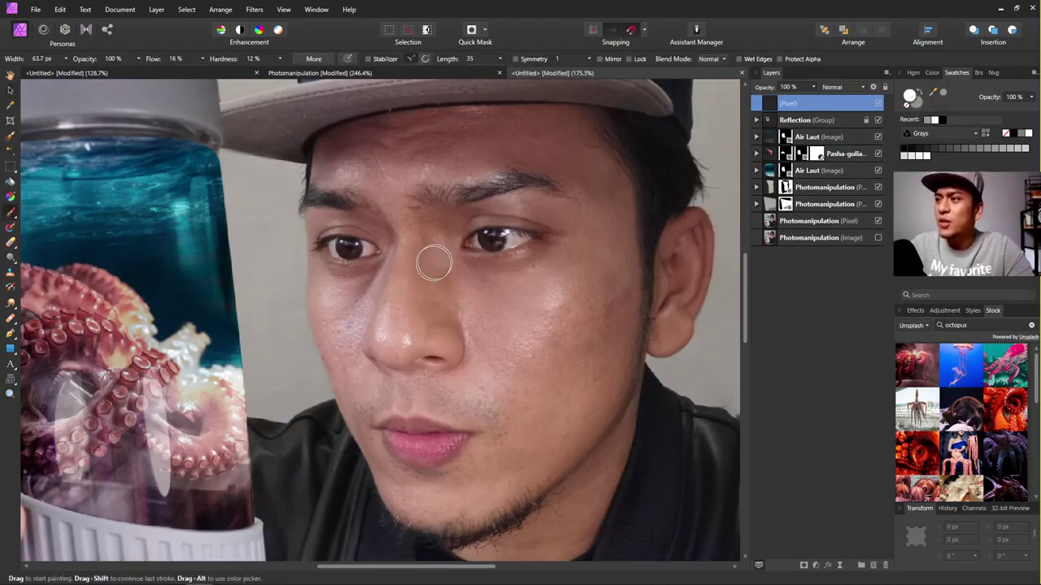
scroll(265, 250, "up", 2)
scroll(266, 250, "down", 4)
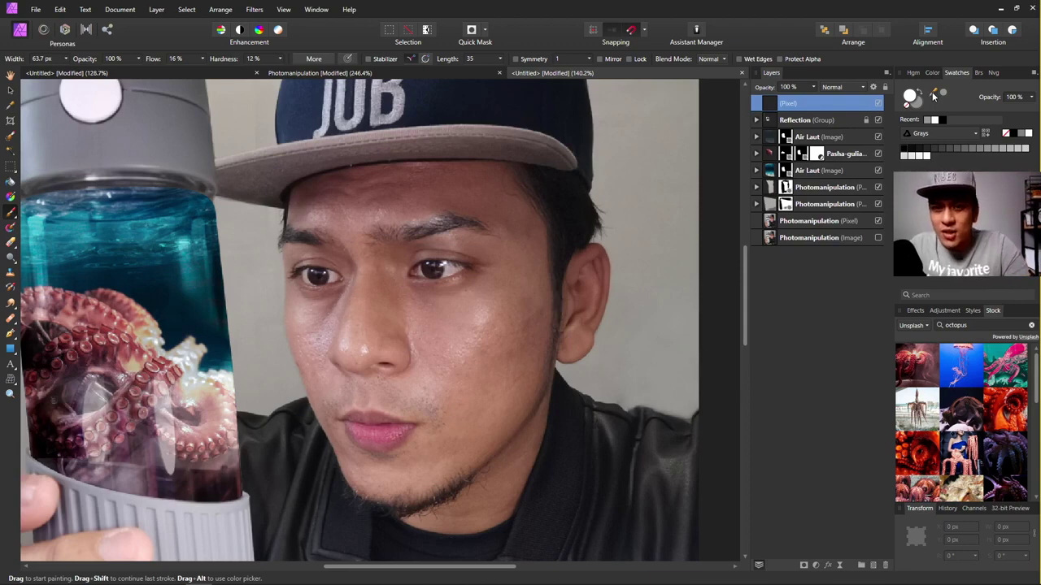
mouse_move(934, 96)
left_mouse_down()
mouse_move(186, 237)
mouse_move(184, 255)
left_mouse_up()
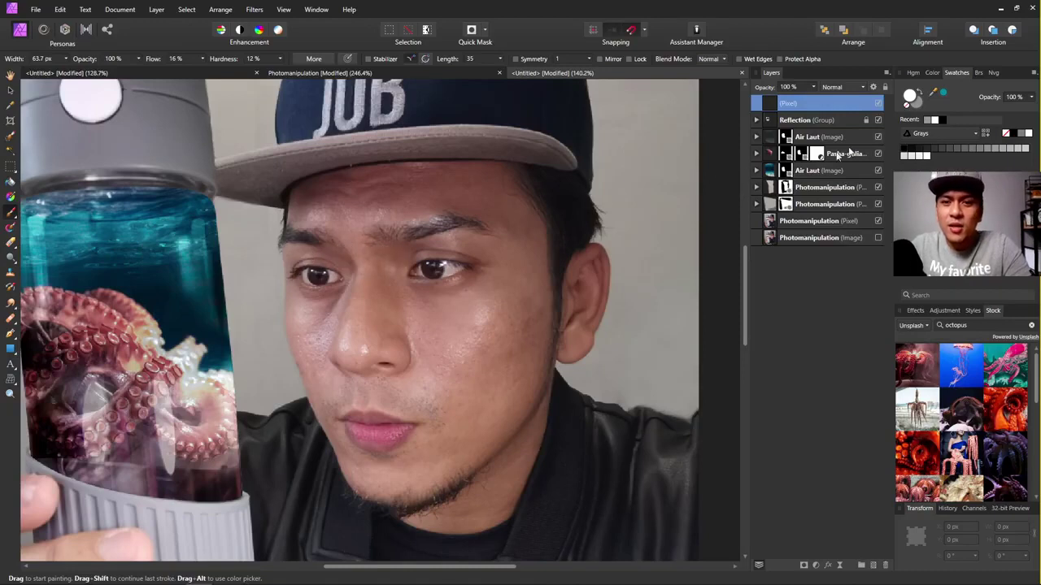
left_click(943, 94)
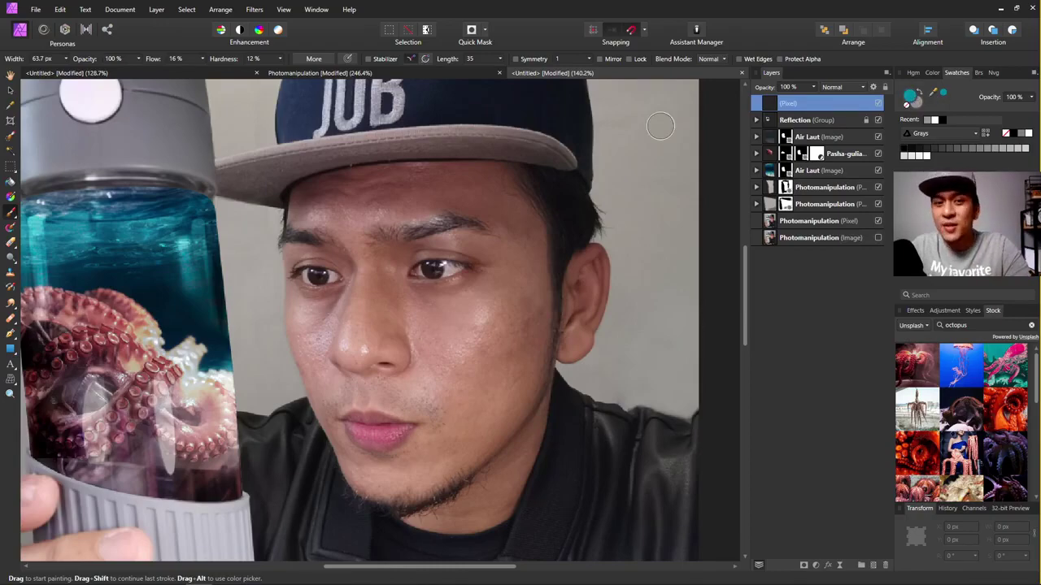
Reduce the brush width to 13.2 px to fit inside the man's iris.
scroll(425, 223, "up", 8)
scroll(476, 307, "up", 5)
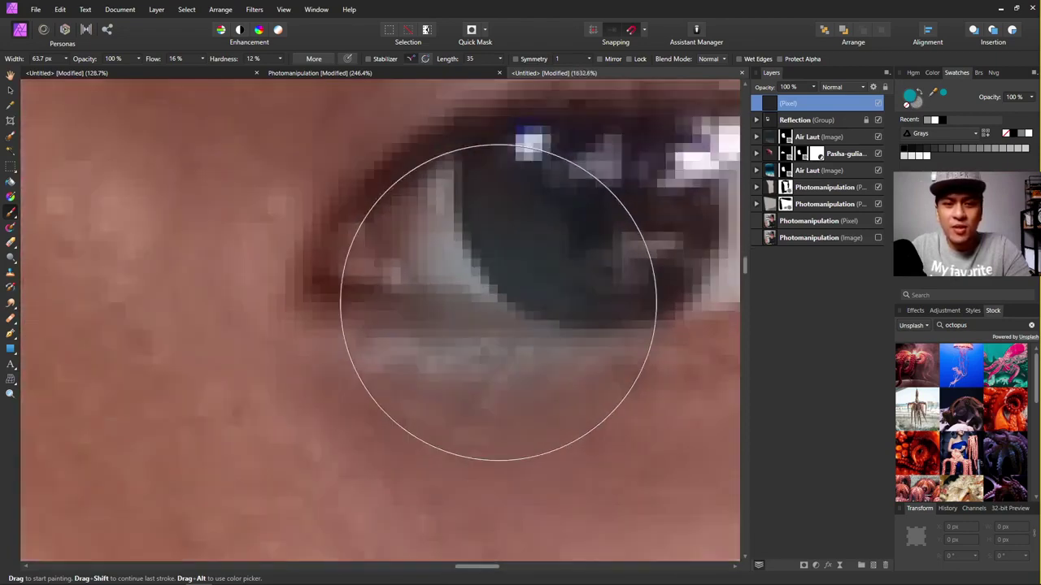
key("bracketright")
key("bracketright")
key("bracketright")
key("bracketright")
key("bracketleft")
key("bracketleft")
key("bracketleft")
key("bracketleft")
key("bracketleft")
key("bracketleft")
key("bracketleft")
key("bracketleft")
key("bracketleft")
key("bracketleft")
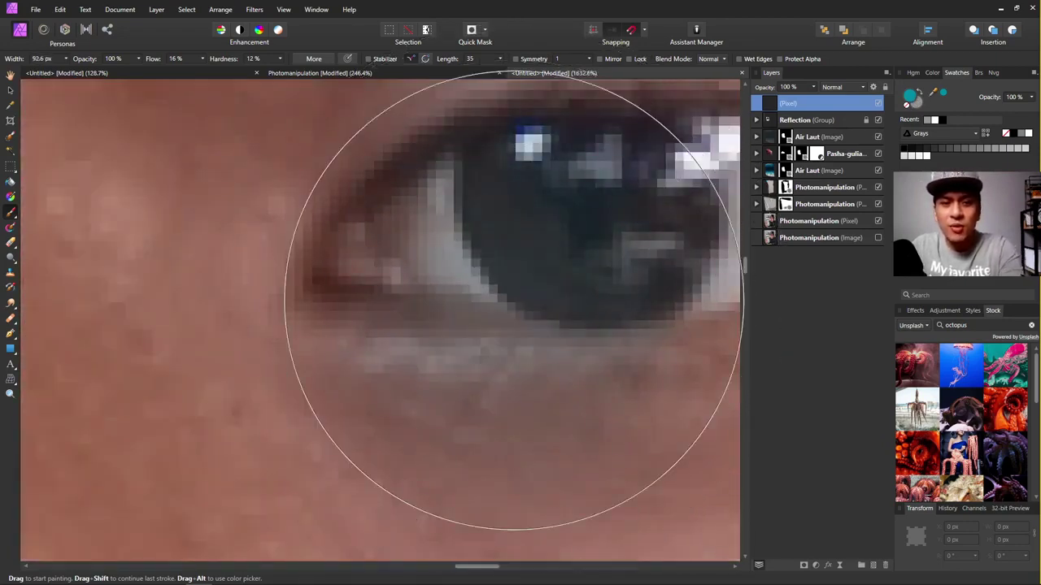
key("bracketleft")
key("bracketleft")
key("bracketleft")
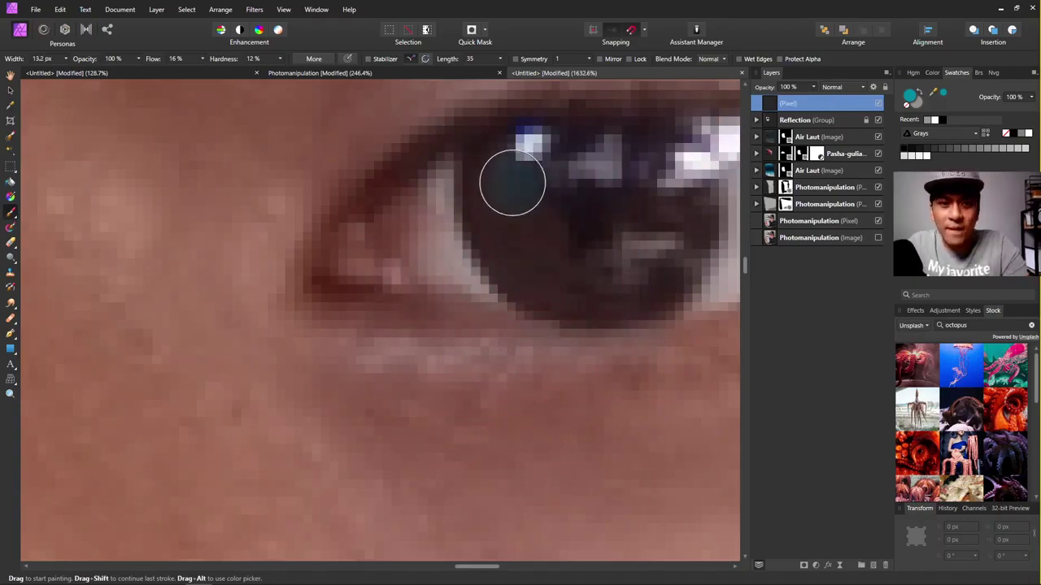
Paint teal over the irises of both of the man's eyes on the new pixel layer.
mouse_move(512, 181)
left_mouse_down()
mouse_move(520, 220)
mouse_move(597, 263)
mouse_move(588, 286)
mouse_move(539, 266)
mouse_move(514, 216)
mouse_move(513, 179)
left_mouse_up()
key("ctrl+z")
scroll(548, 200, "down", 3)
scroll(530, 237, "left", 6)
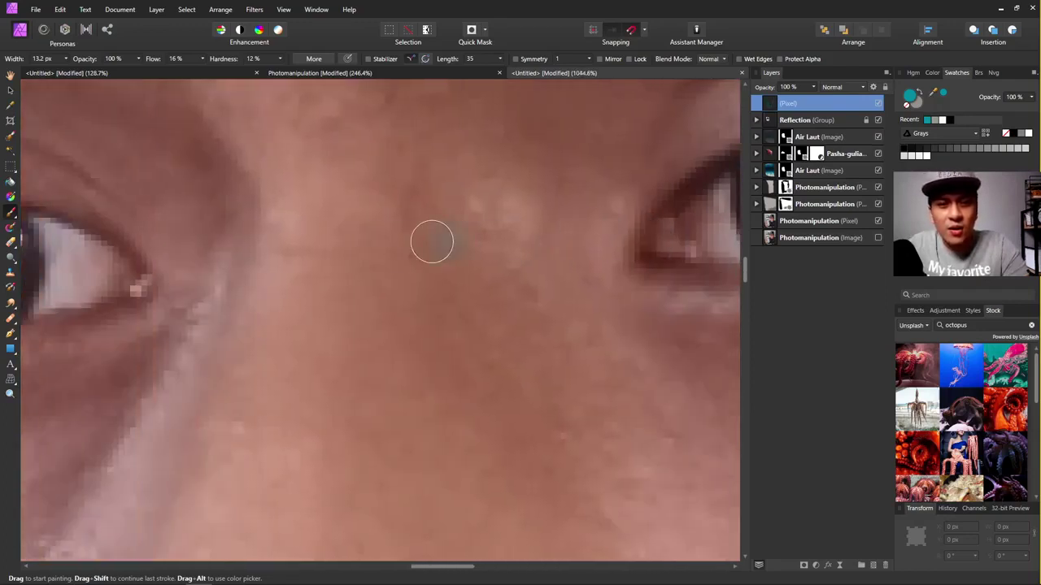
scroll(181, 262, "up", 2)
scroll(181, 262, "left", 3)
left_click(179, 225)
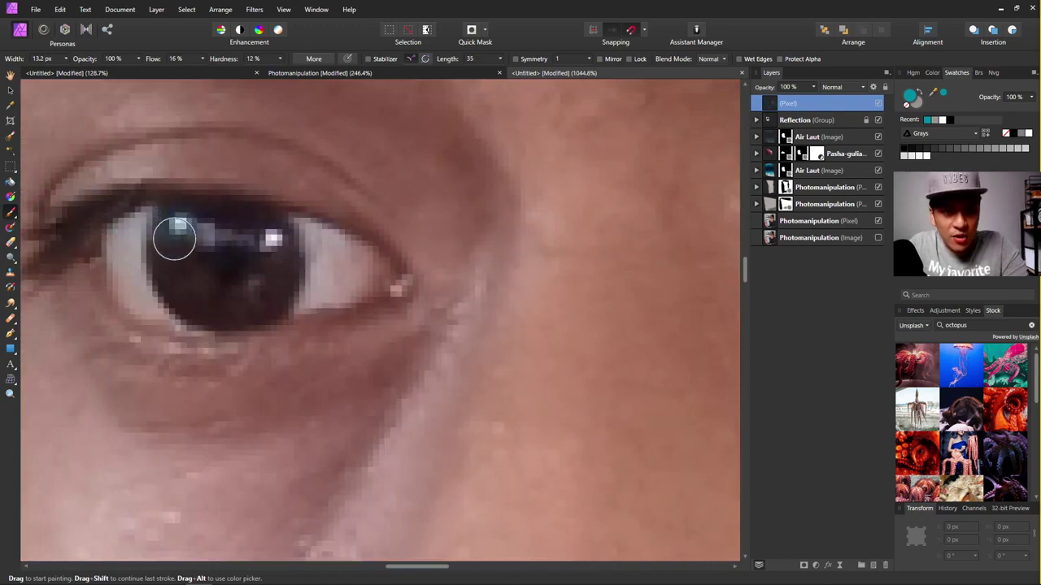
mouse_move(177, 261)
left_mouse_down()
mouse_move(196, 281)
mouse_move(239, 295)
mouse_move(191, 292)
mouse_move(179, 225)
mouse_move(236, 261)
left_mouse_up()
key("ctrl+z")
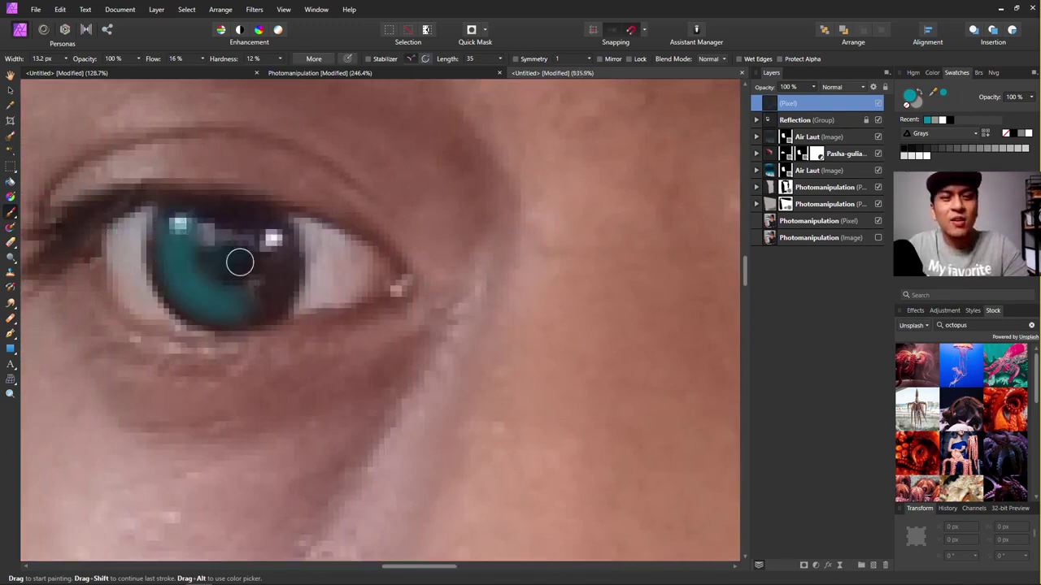
Examine the painted teal eyes close up and against the whole portrait.
scroll(237, 260, "down", 4)
scroll(378, 264, "down", 3)
scroll(379, 267, "up", 3)
scroll(379, 267, "down", 3)
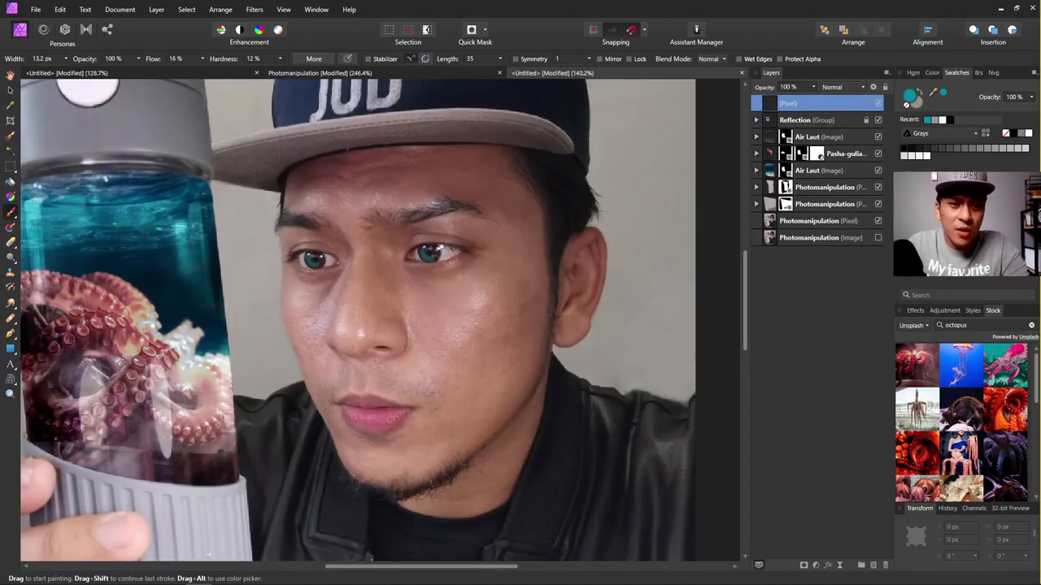
scroll(423, 313, "up", 3)
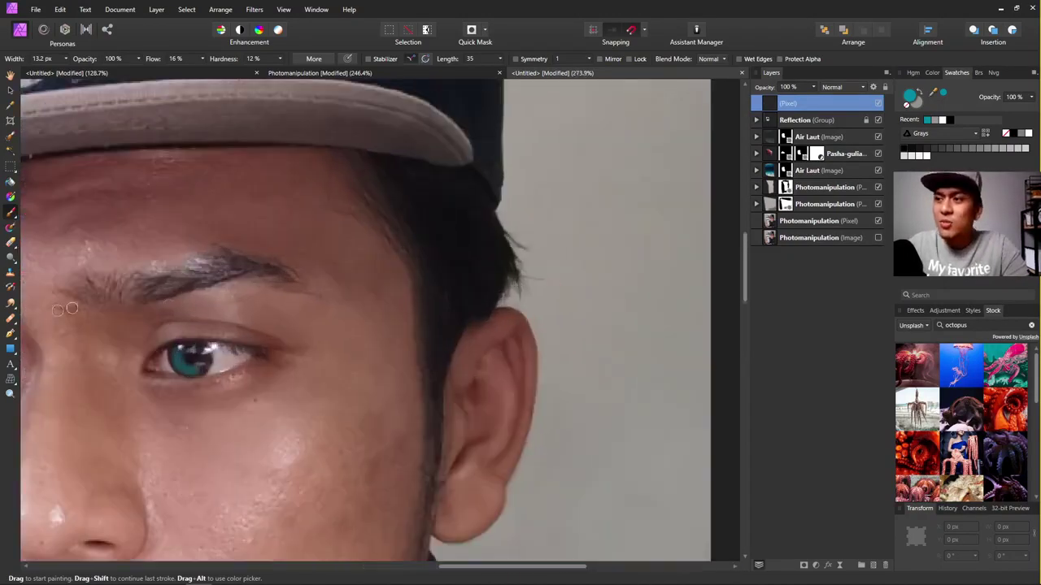
scroll(423, 313, "down", 2)
scroll(423, 313, "down", 1)
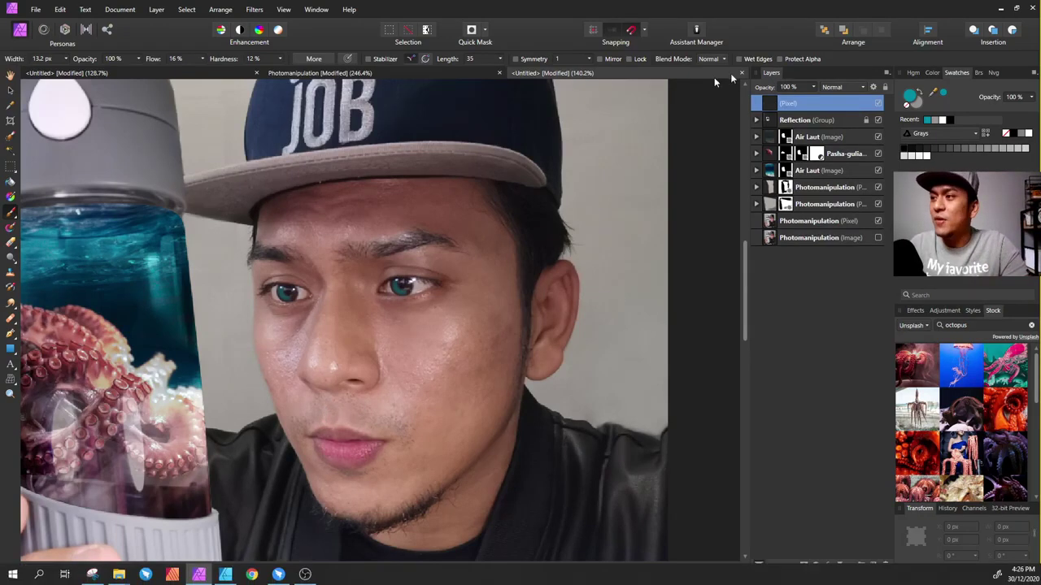
scroll(417, 301, "up", 3)
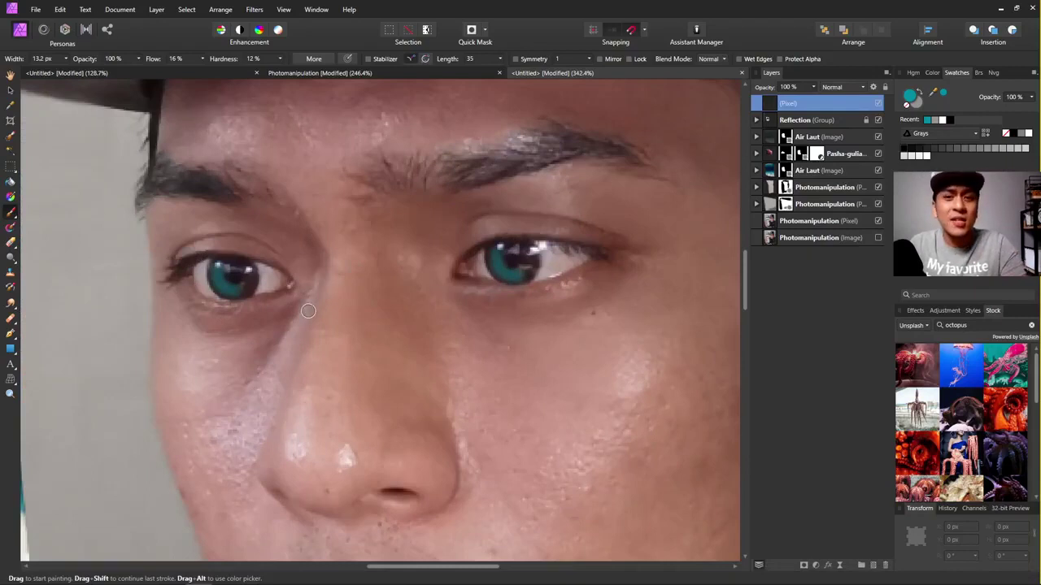
Set the eye colour layer's blend mode to Screen and its opacity to 40%.
left_click(842, 87)
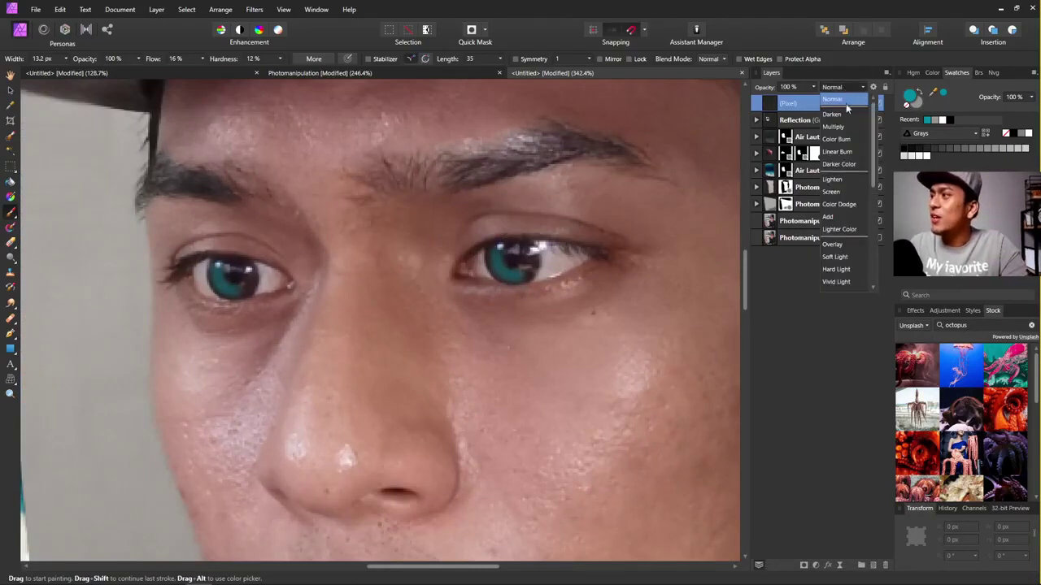
left_click(840, 192)
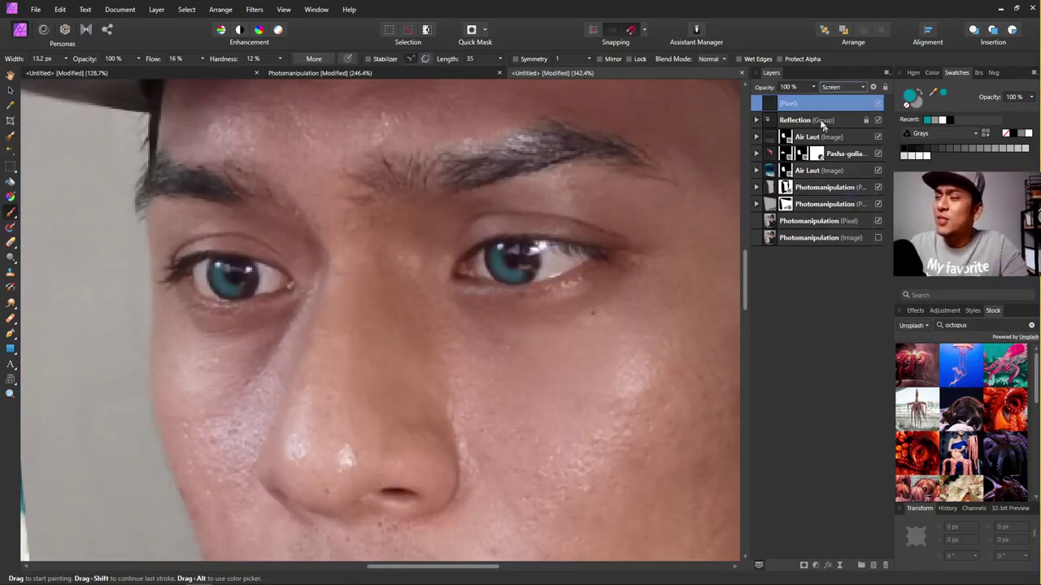
left_click(815, 87)
left_click_drag(816, 99, 769, 124)
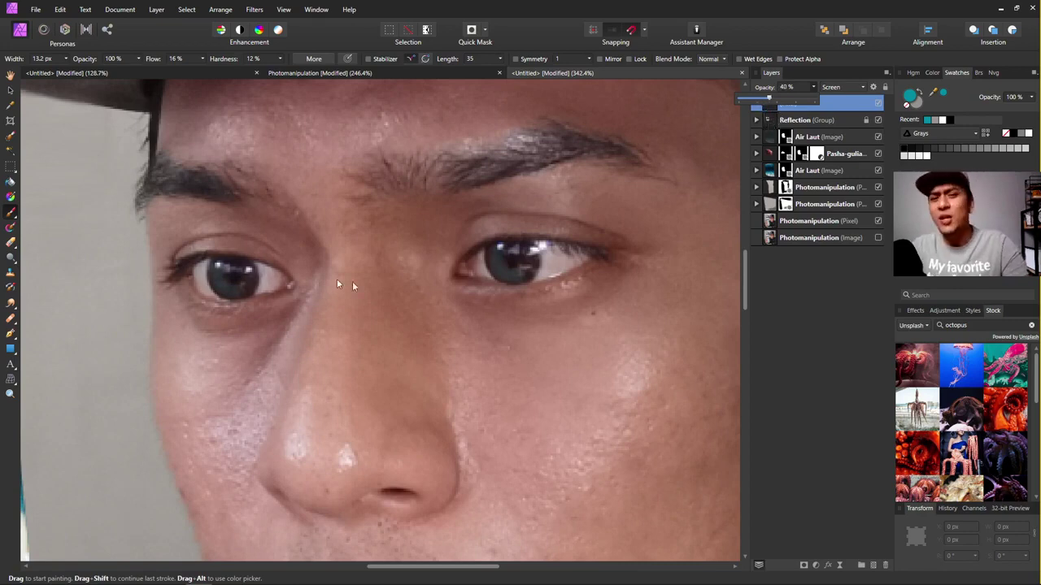
Review the full composition, checking the softened eye colour and the octopus inside the bottle up close.
key("ctrl+0")
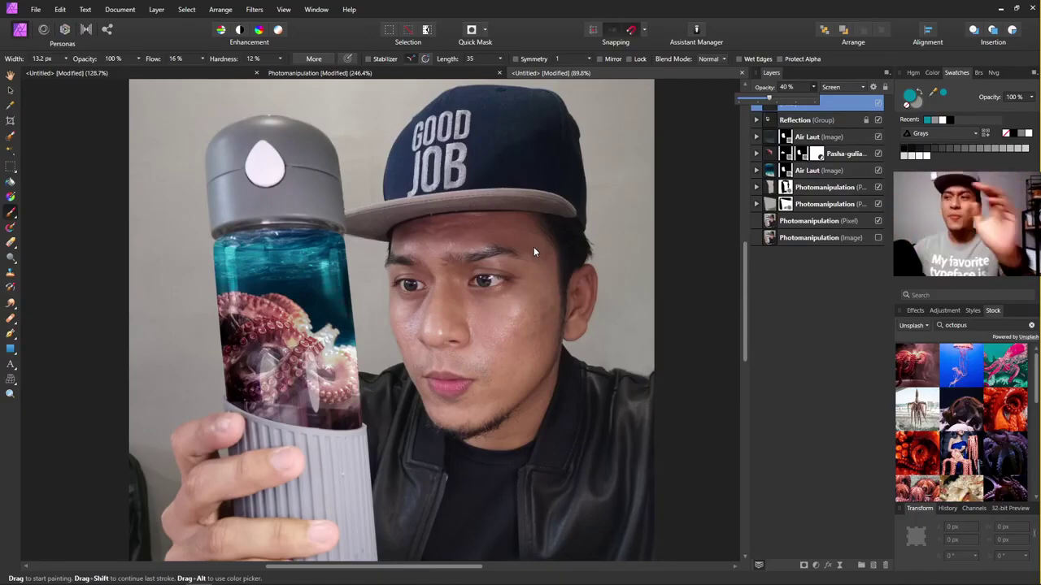
scroll(533, 247, "down", 3)
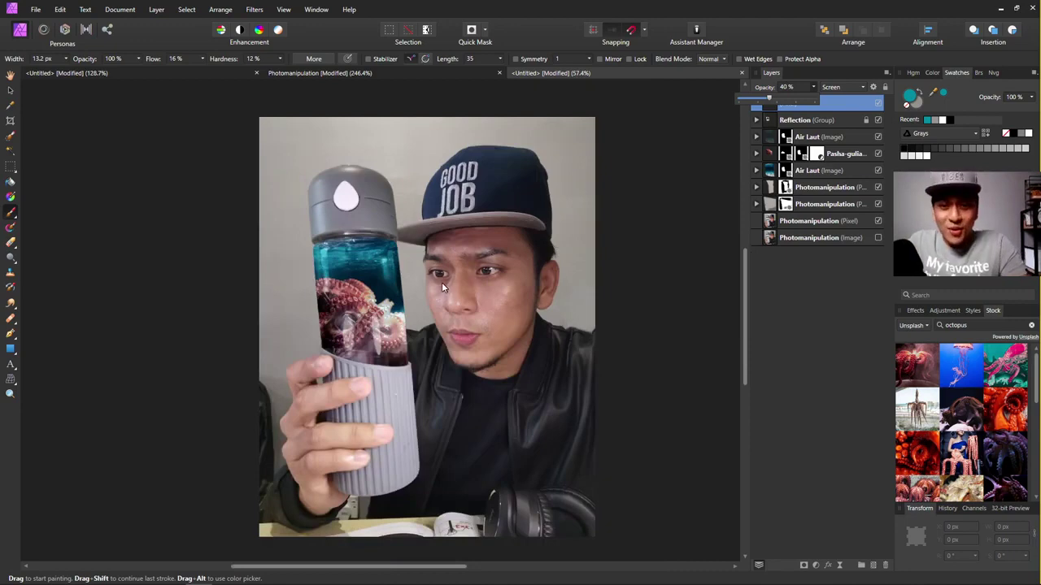
scroll(442, 267, "up", 5)
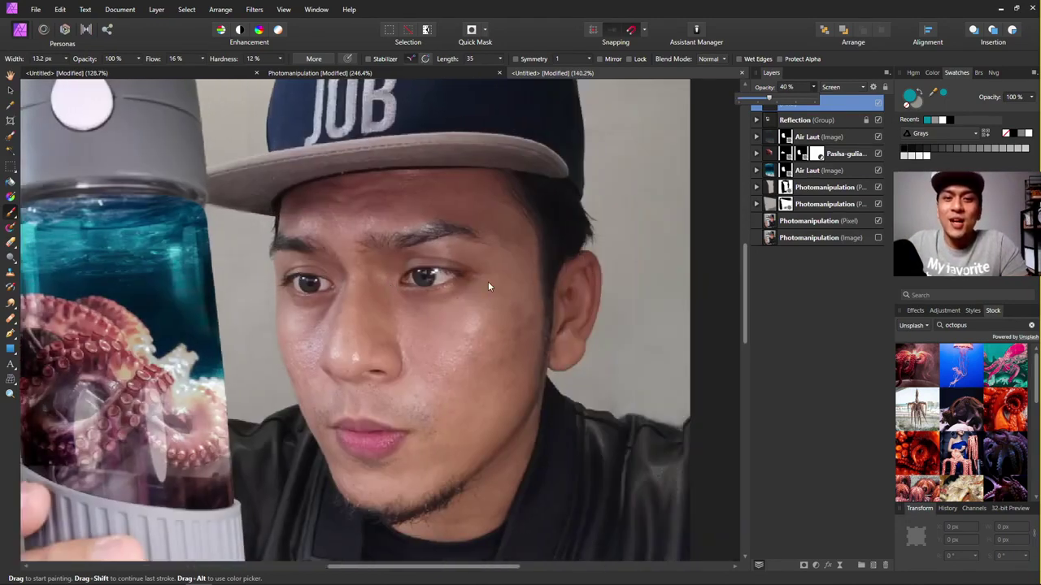
scroll(488, 281, "down", 3)
scroll(488, 284, "up", 5)
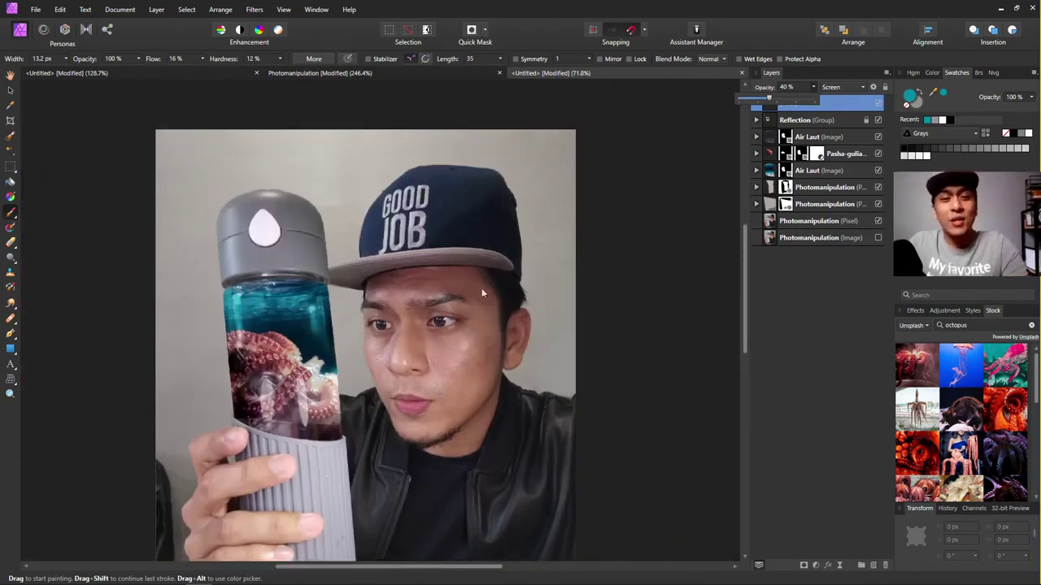
scroll(422, 305, "down", 2)
scroll(421, 306, "left", 2)
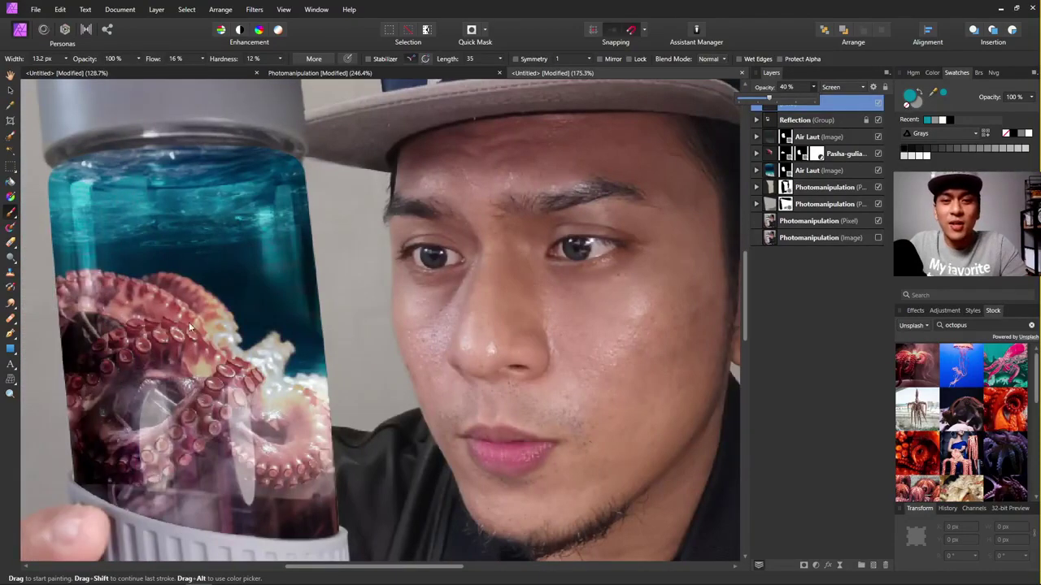
scroll(213, 372, "down", 2)
scroll(150, 379, "up", 4)
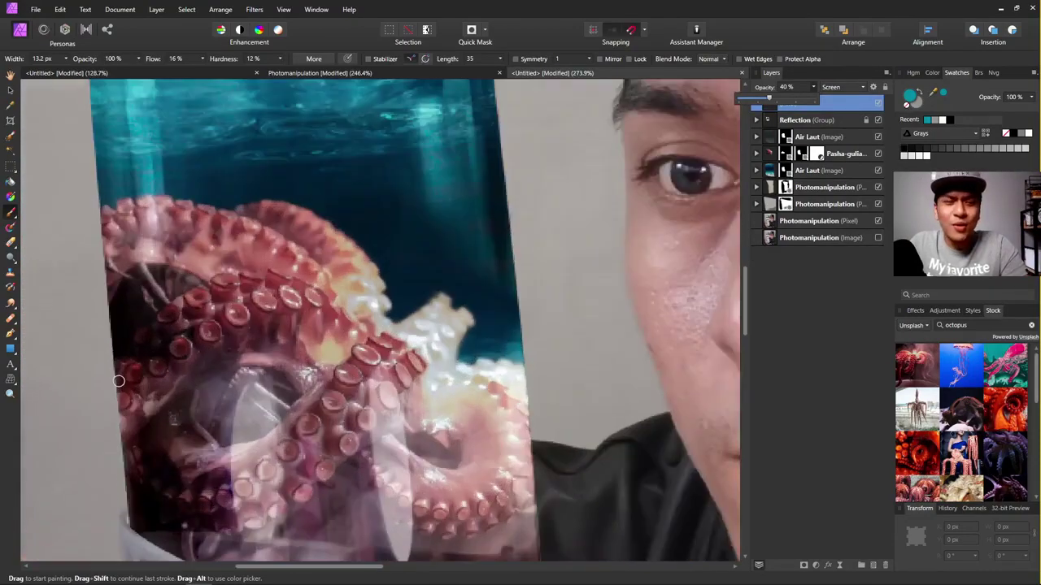
scroll(143, 378, "down", 3)
scroll(151, 370, "up", 3)
scroll(151, 370, "down", 3)
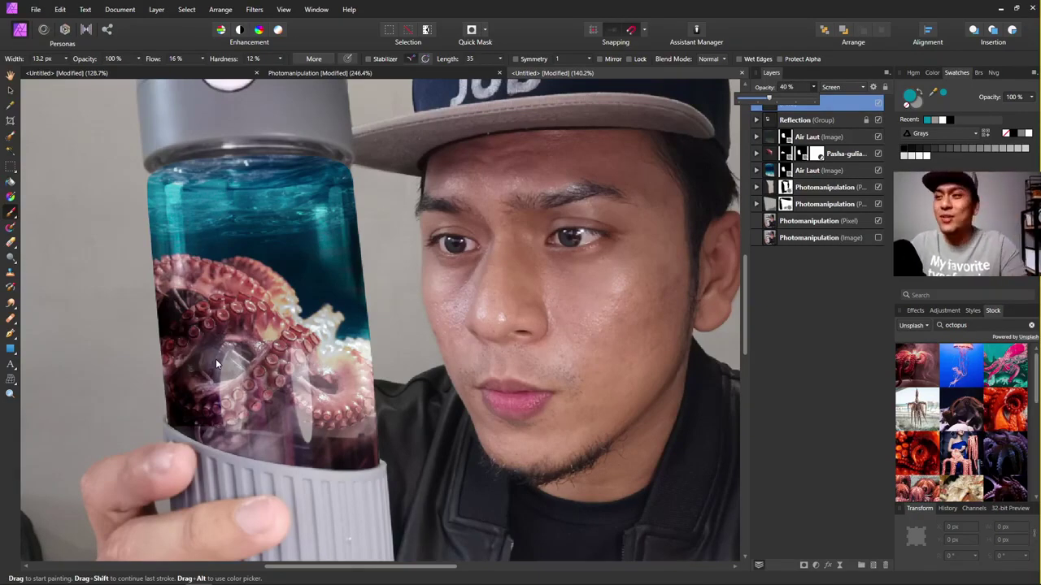
Deselect the eye colour layer with the Move tool and inspect the bottle and face without selection handles.
left_click(11, 89)
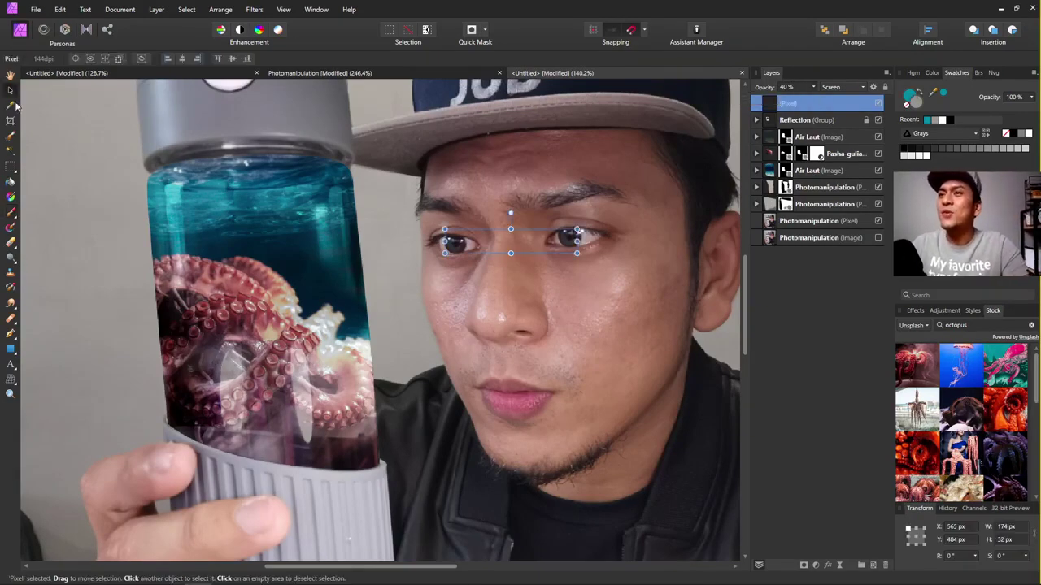
scroll(454, 227, "down", 3)
scroll(374, 238, "up", 2)
scroll(374, 257, "down", 3)
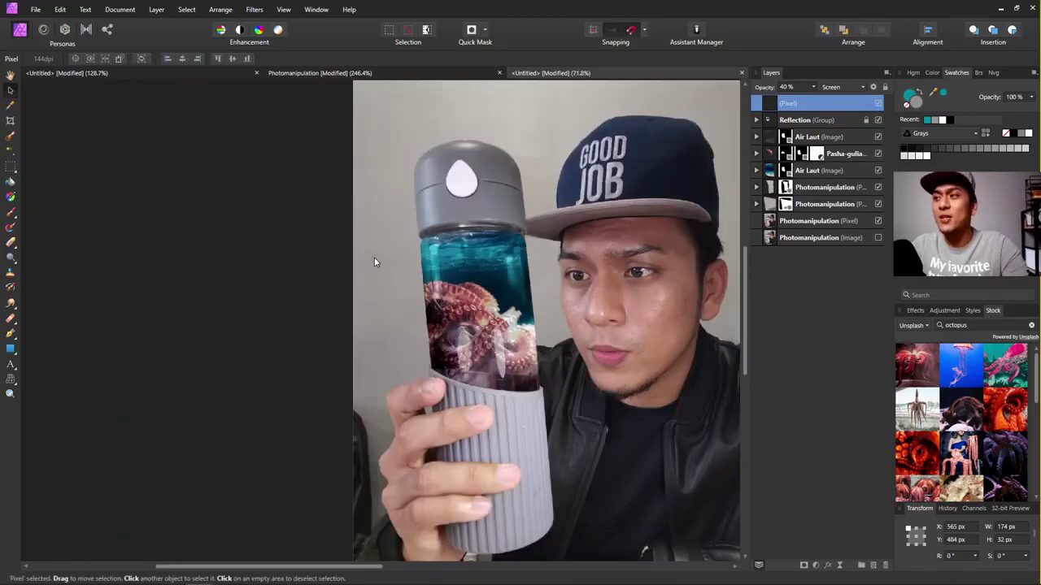
left_click(223, 221)
scroll(465, 255, "up", 1)
scroll(466, 255, "up", 2)
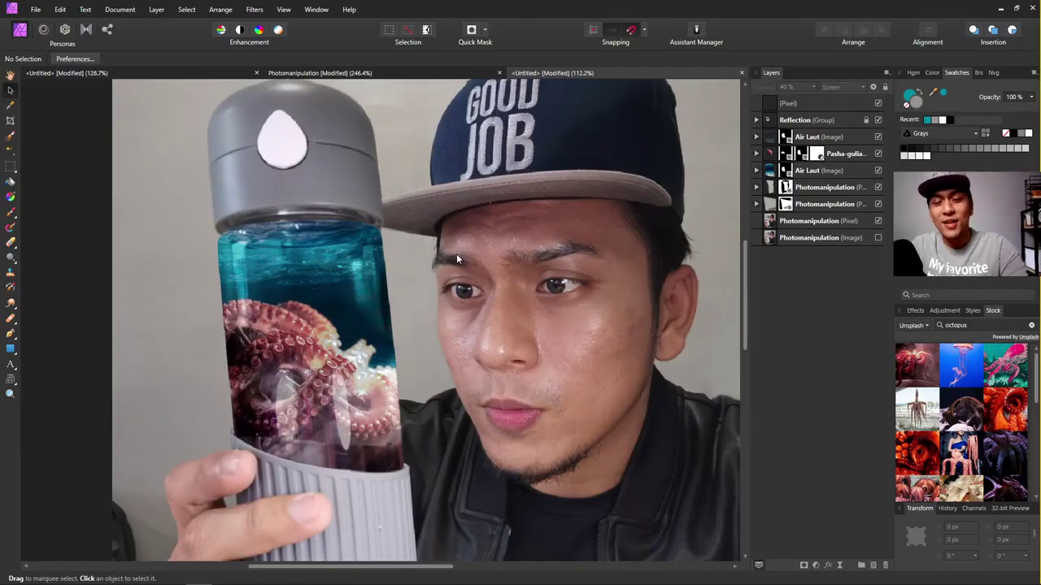
scroll(452, 255, "up", 1)
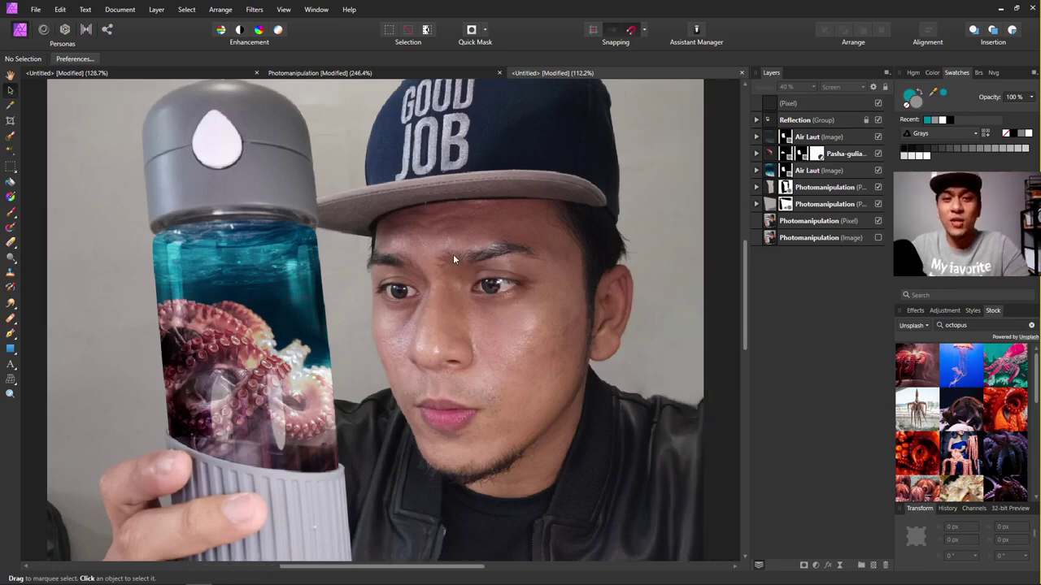
scroll(385, 247, "up", 1)
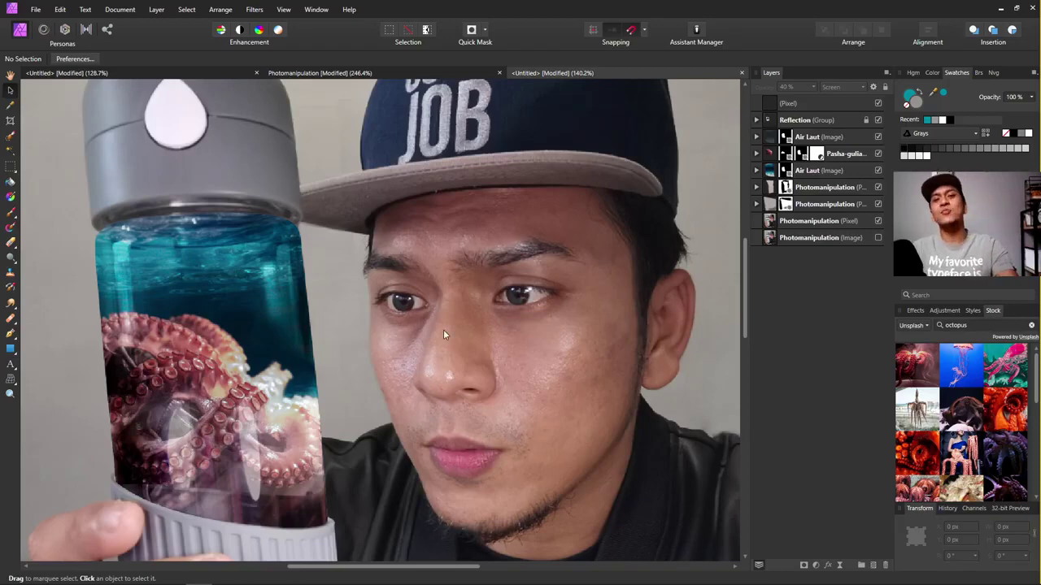
scroll(443, 329, "down", 2)
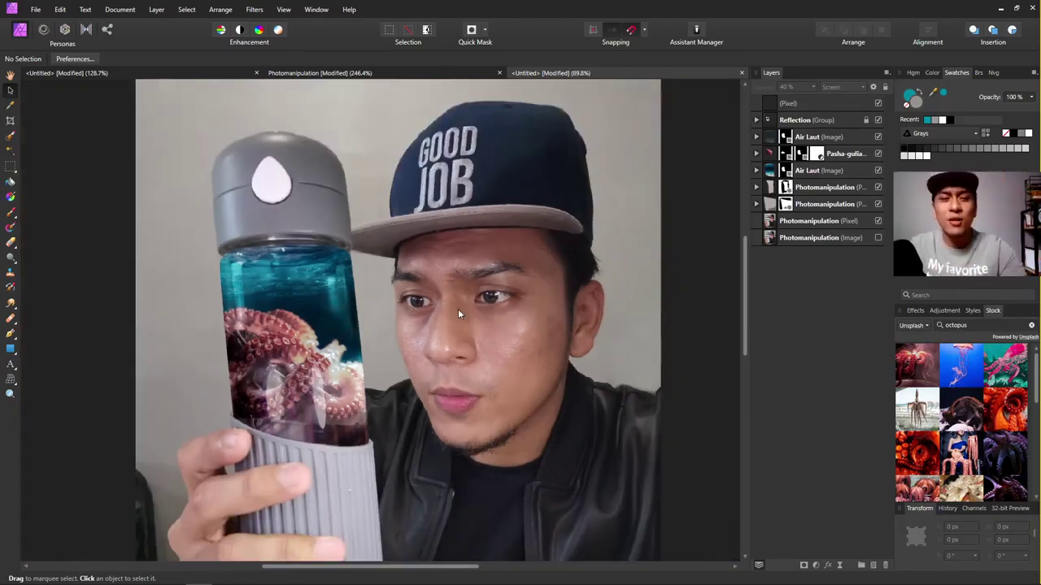
scroll(458, 309, "down", 1)
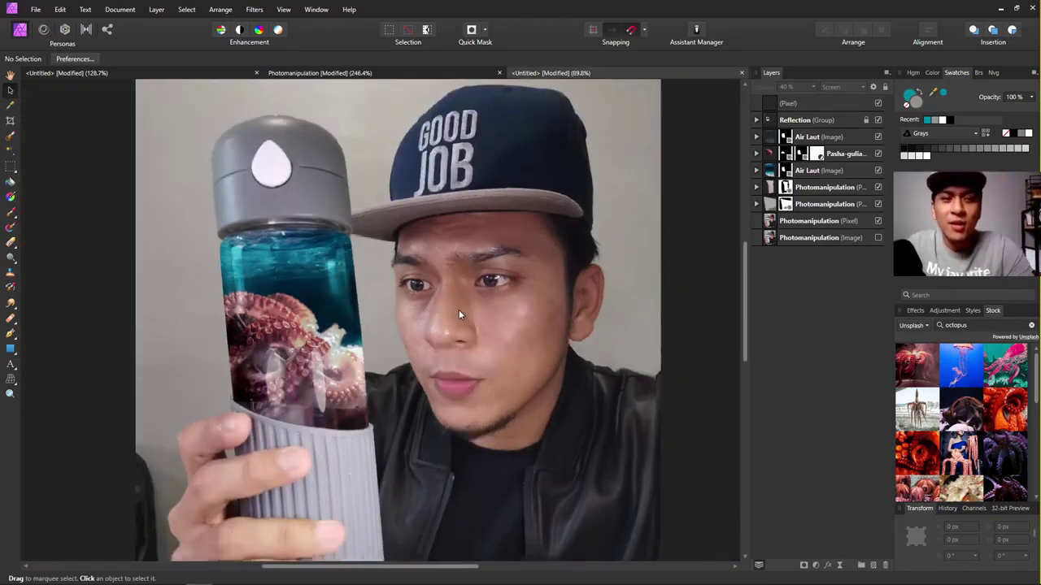
Merge all visible layers into a new pixel layer at the top of the layer stack.
right_click(801, 104)
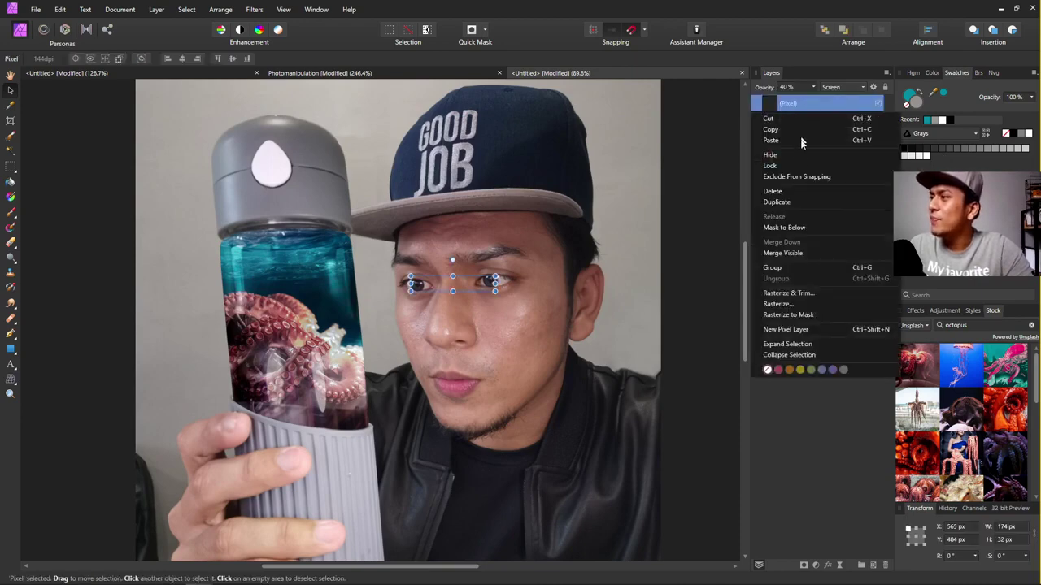
left_click(784, 254)
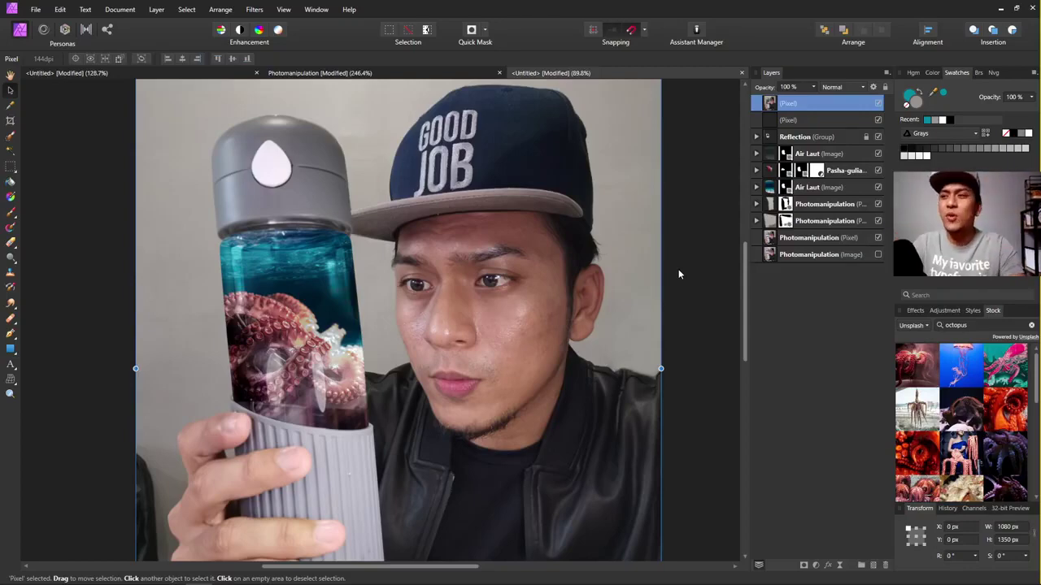
left_click_drag(465, 253, 360, 304)
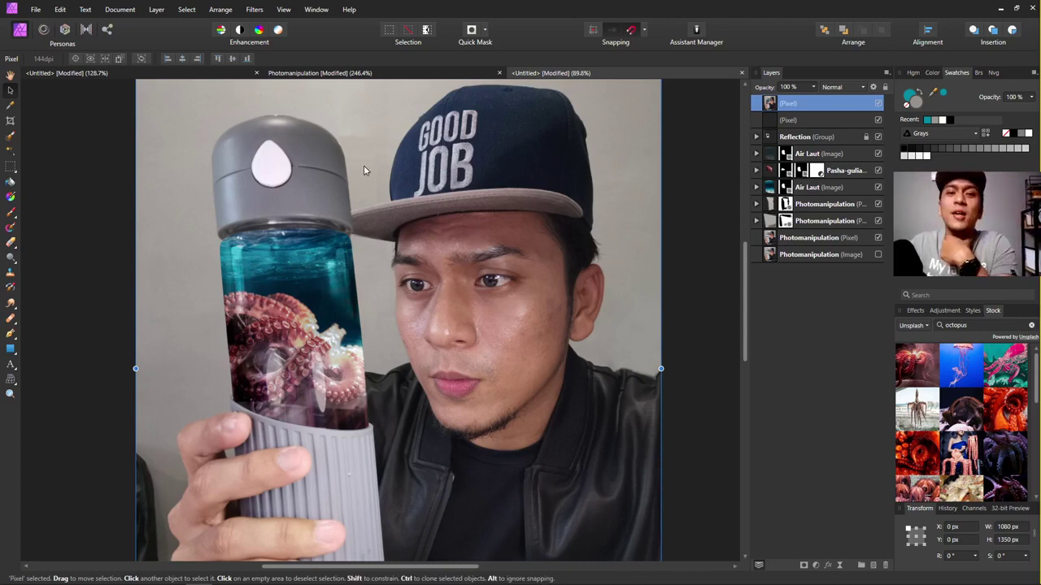
Open the merged layer in the Tone Mapping Persona and try the Dramatic preset from the Default category.
left_click(87, 31)
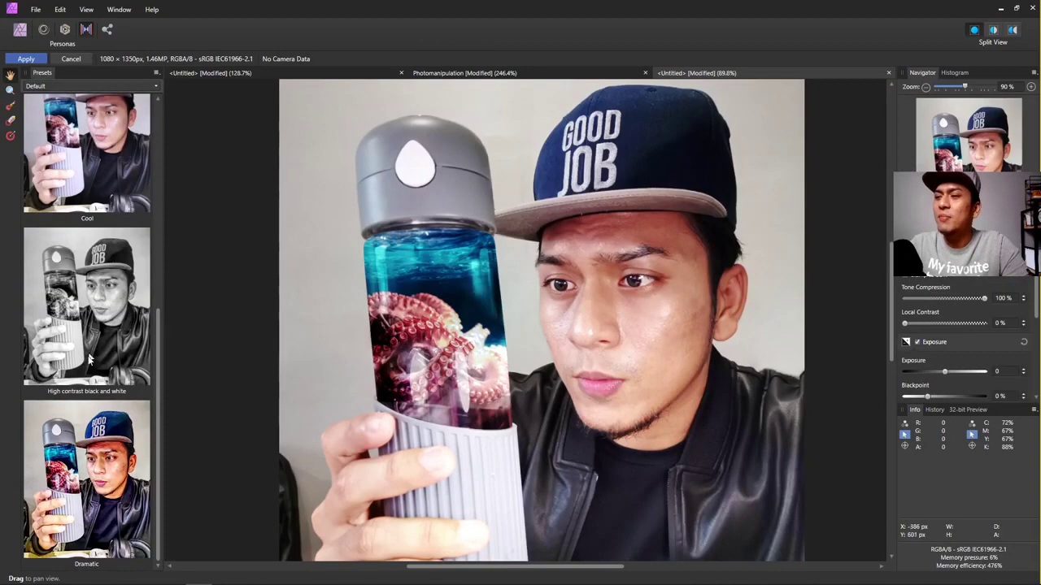
left_click(89, 362)
left_click(93, 436)
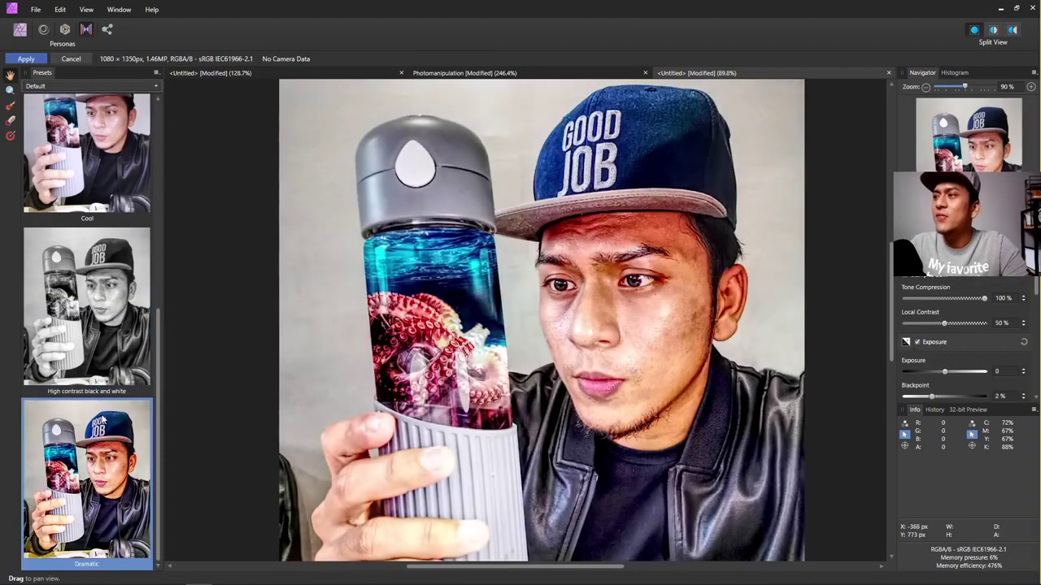
Check the Personal Presets category, switch to James Ritson Customs and browse its tone mapping presets.
left_click(96, 87)
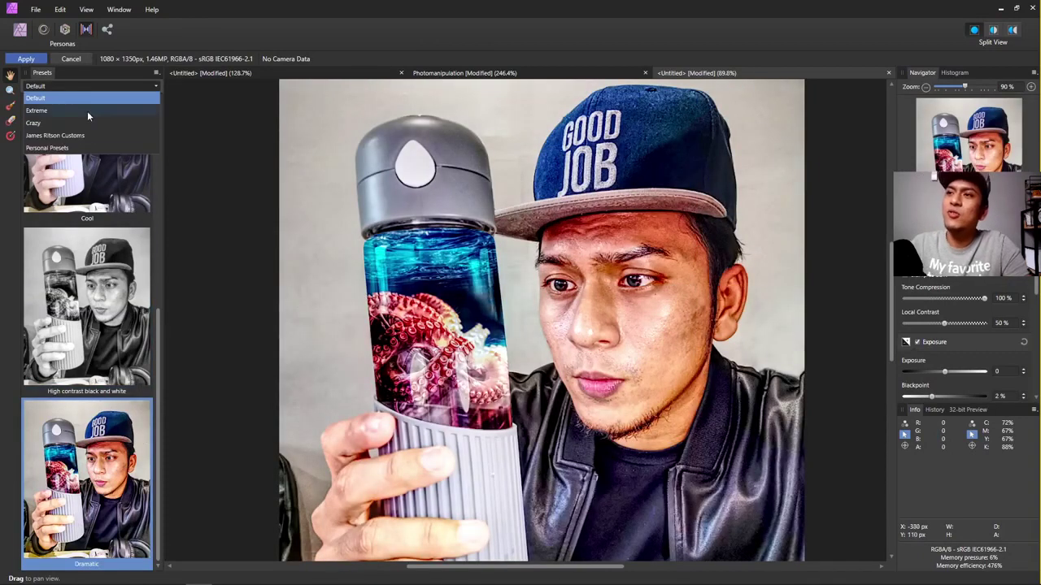
left_click(73, 146)
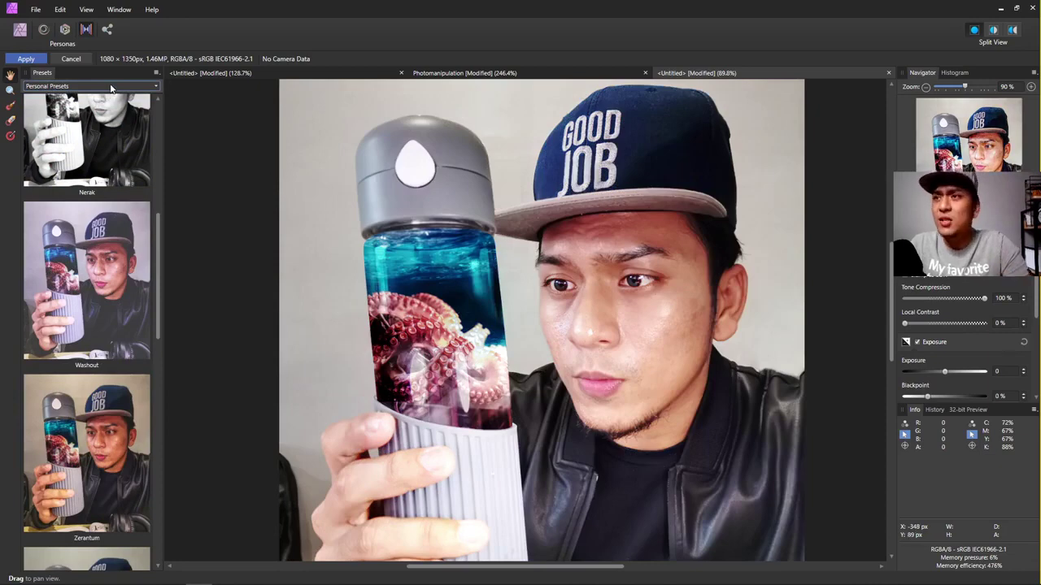
left_click(109, 87)
left_click(80, 135)
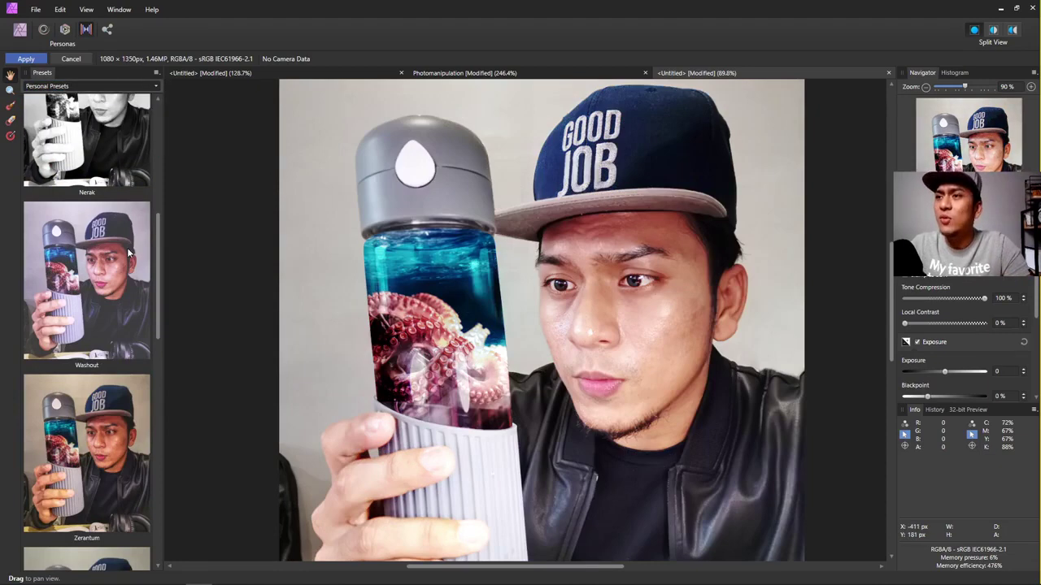
scroll(83, 242, "down", 3)
scroll(83, 242, "down", 10)
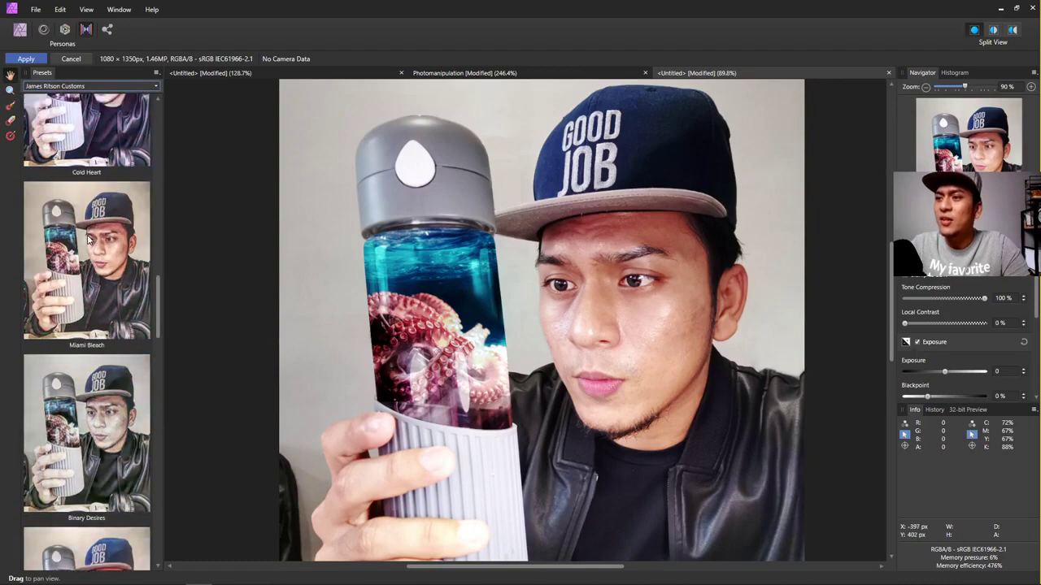
scroll(90, 237, "down", 5)
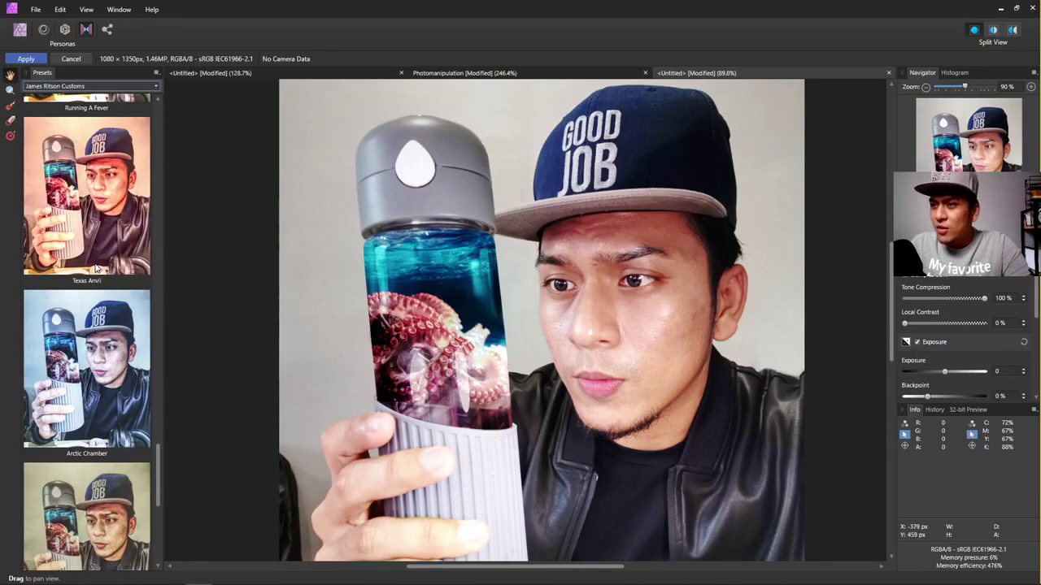
Try the Texas Anvil preset on the image and replace it with the Loco Local preset.
left_click(99, 255)
scroll(103, 285, "down", 2)
left_click(98, 187)
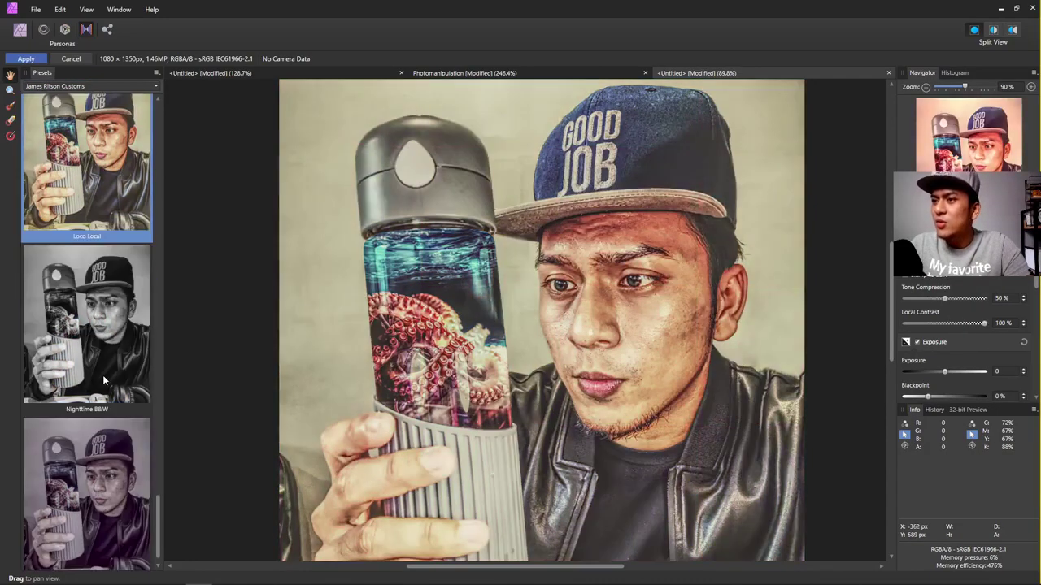
Try the Nighttime B&W preset on the image and replace it with the Darkness Prevails preset.
left_click(101, 341)
scroll(102, 428, "down", 1)
left_click(96, 429)
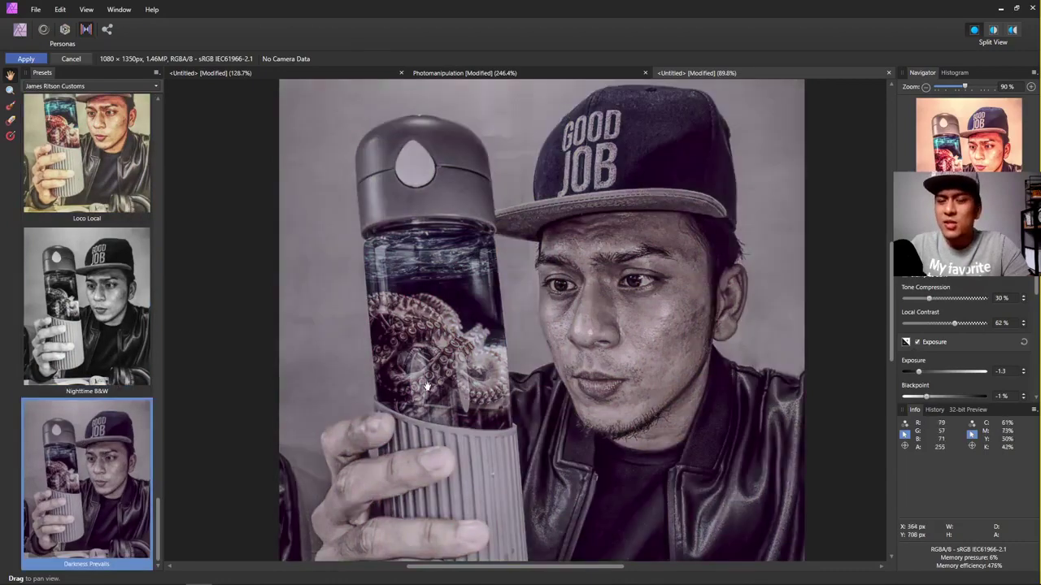
scroll(492, 361, "down", 3)
scroll(101, 269, "up", 3)
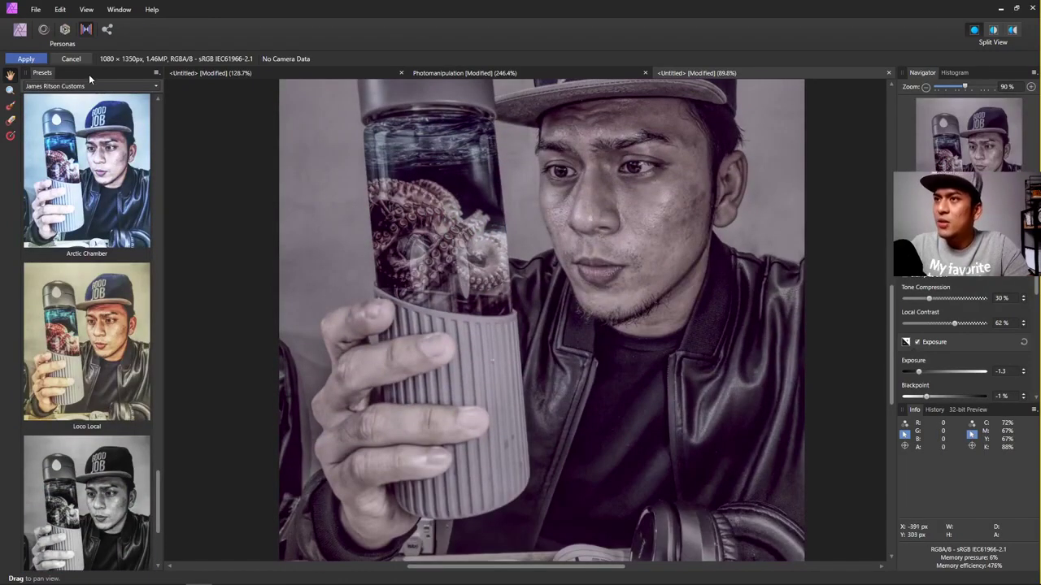
Switch the preset category to Personal Presets and try the Period and Jerusalem presets on the image.
left_click(88, 85)
left_click(61, 148)
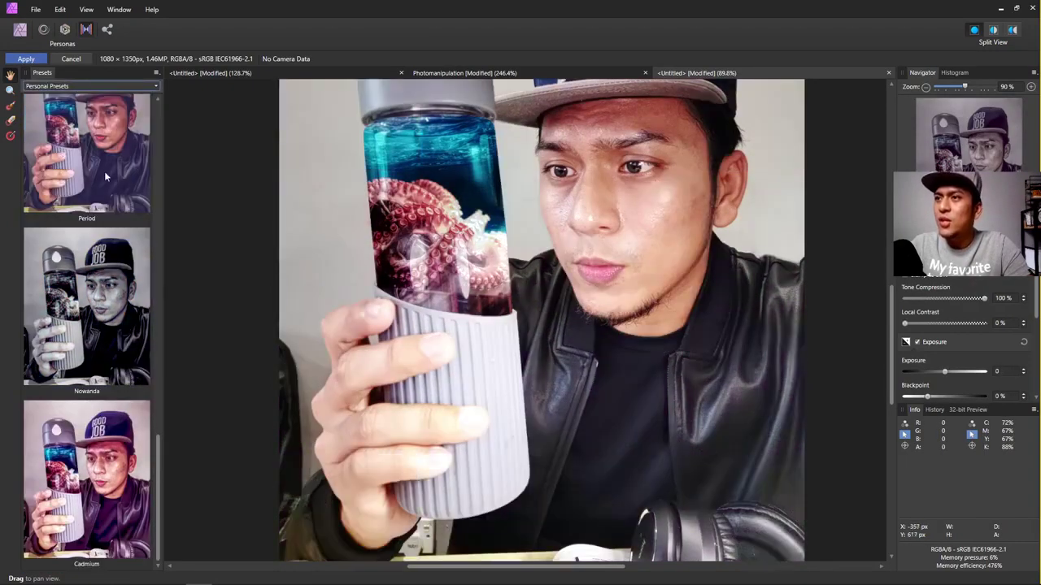
left_click(87, 334)
scroll(392, 372, "down", 4)
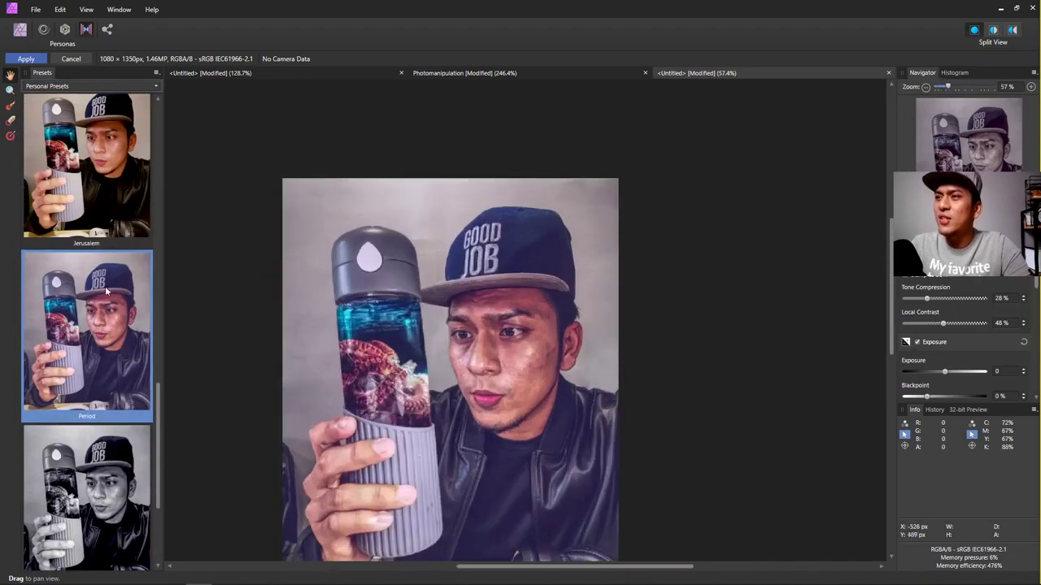
scroll(91, 228, "up", 3)
left_click(91, 228)
scroll(478, 345, "up", 5)
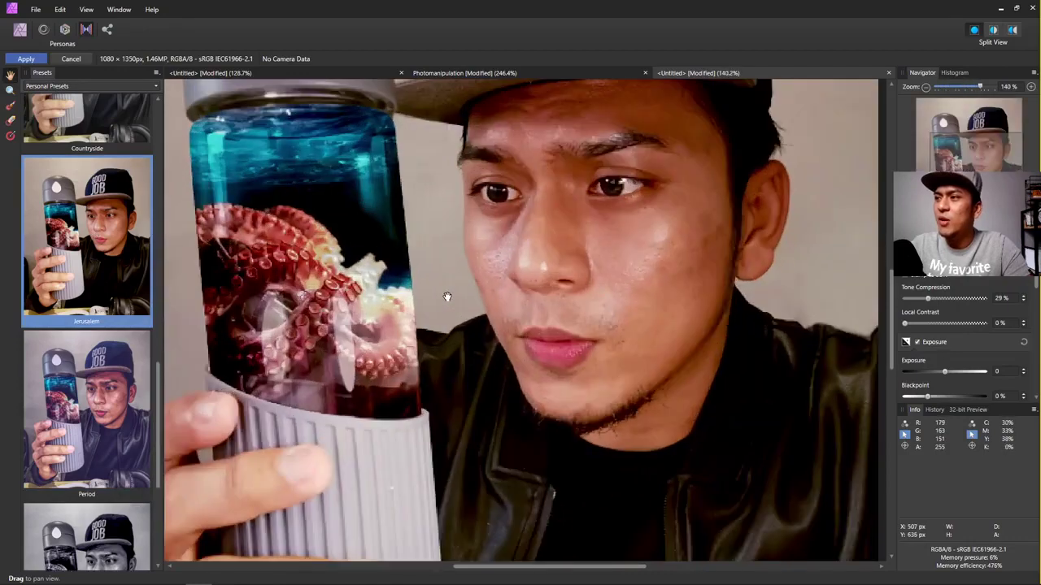
scroll(448, 297, "down", 3)
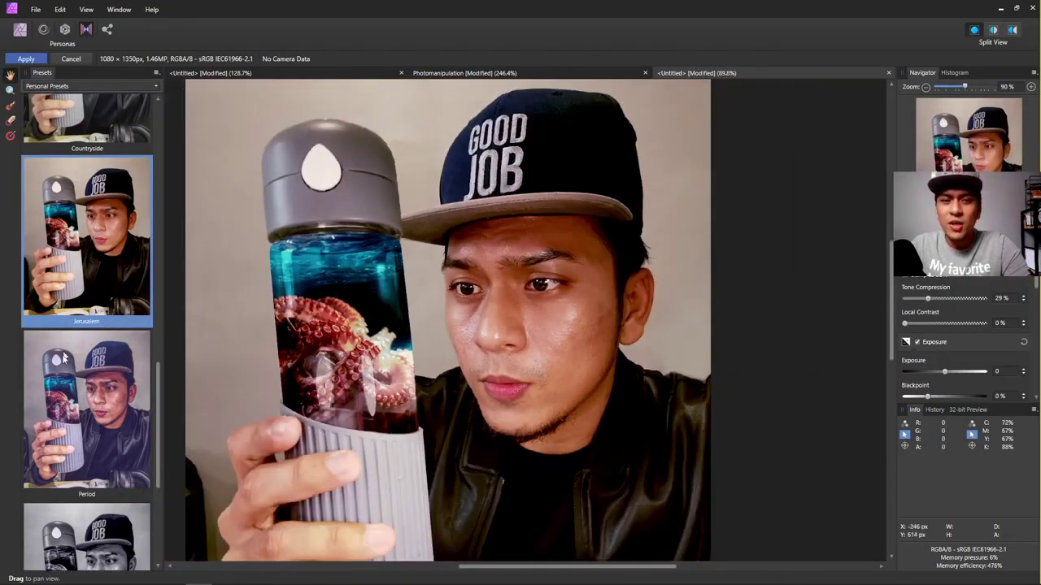
Choose the Period preset for the image and check its effect on the face and bottle.
left_click(130, 378)
scroll(274, 326, "down", 2)
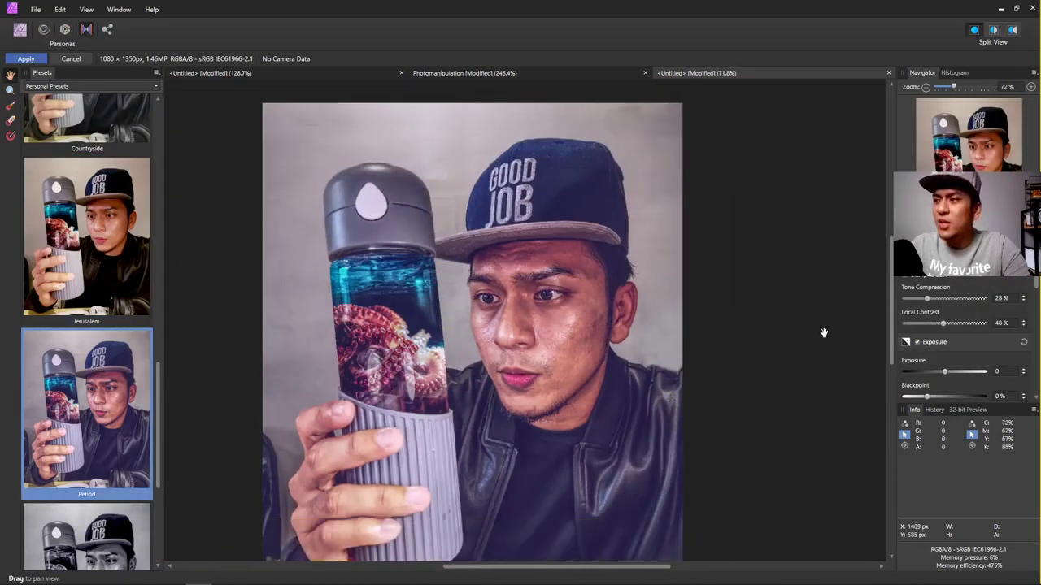
scroll(572, 335, "up", 6)
scroll(537, 336, "down", 5)
scroll(525, 339, "up", 8)
scroll(525, 345, "down", 9)
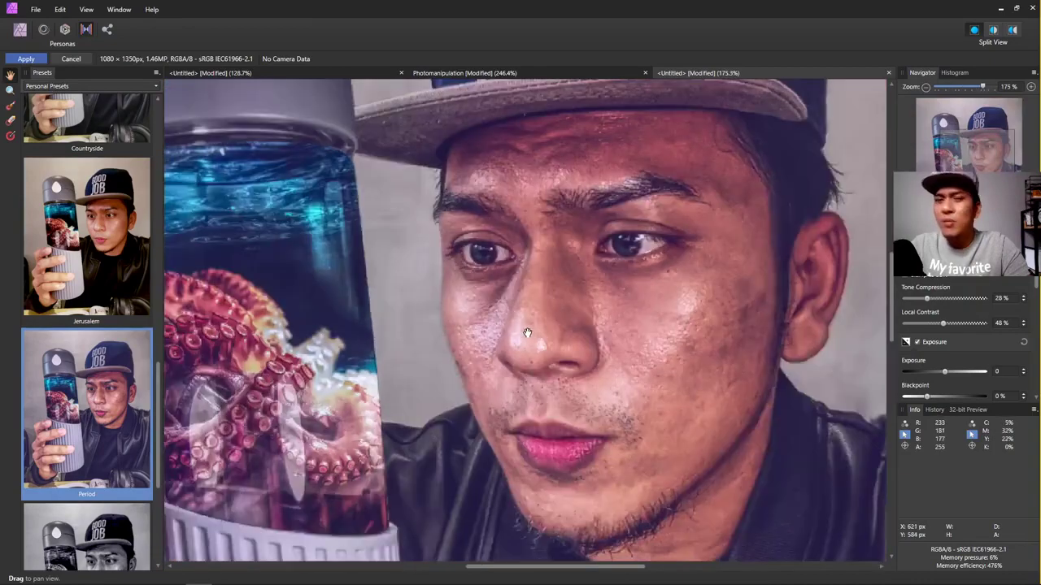
scroll(499, 322, "up", 4)
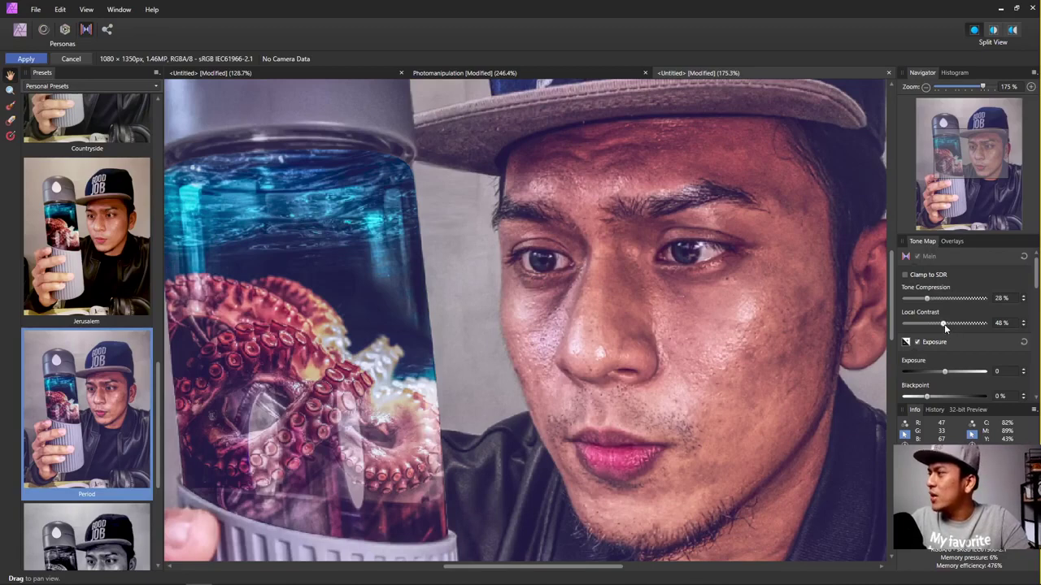
Reduce the tone map's Local Contrast to 0% and check the skin and octopus up close.
left_click_drag(931, 324, 883, 340)
scroll(499, 306, "down", 3)
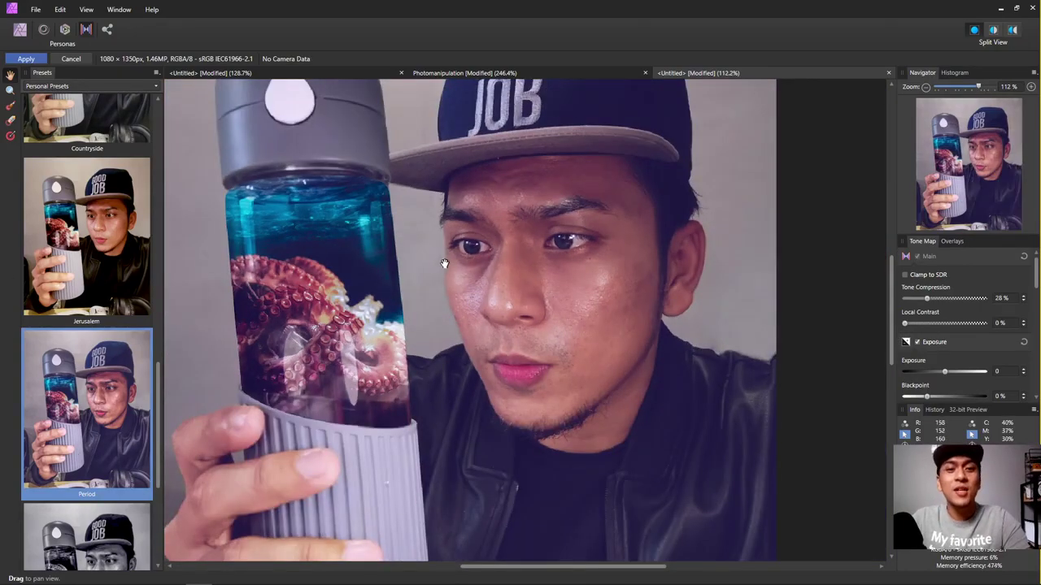
scroll(578, 259, "up", 3)
scroll(631, 268, "down", 5)
scroll(569, 281, "up", 5)
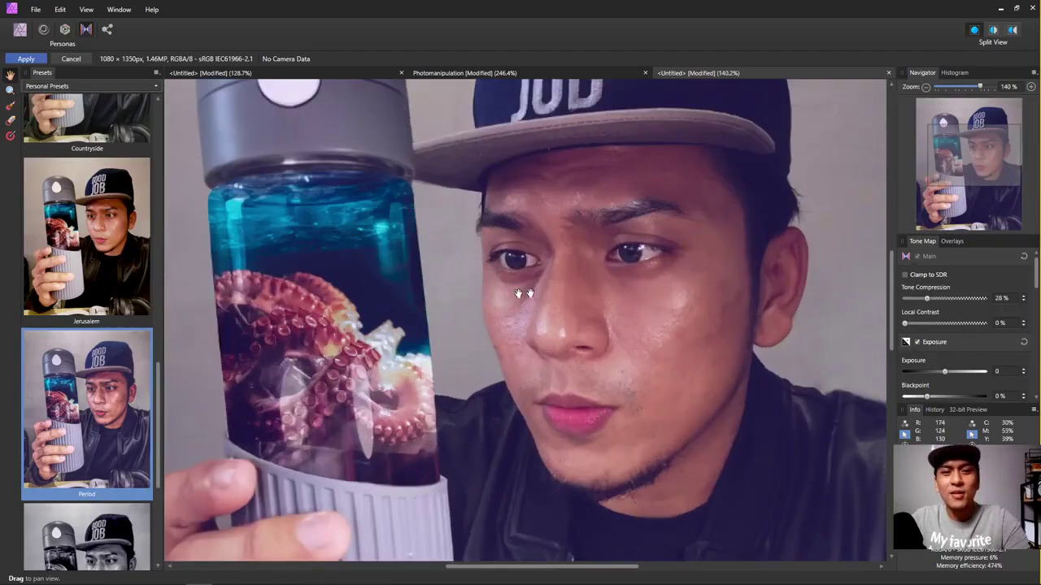
scroll(529, 301, "up", 4)
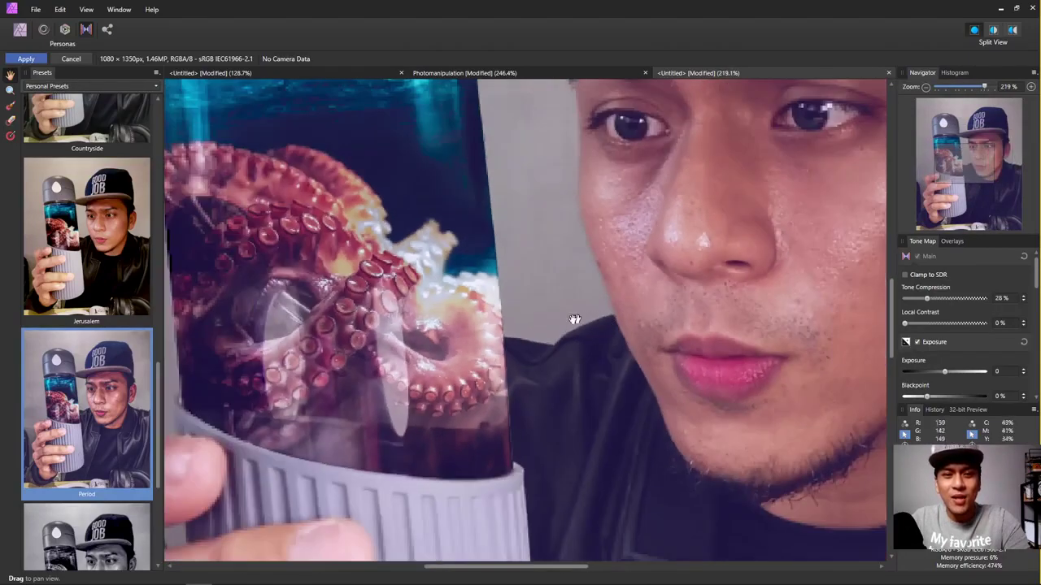
scroll(574, 319, "down", 4)
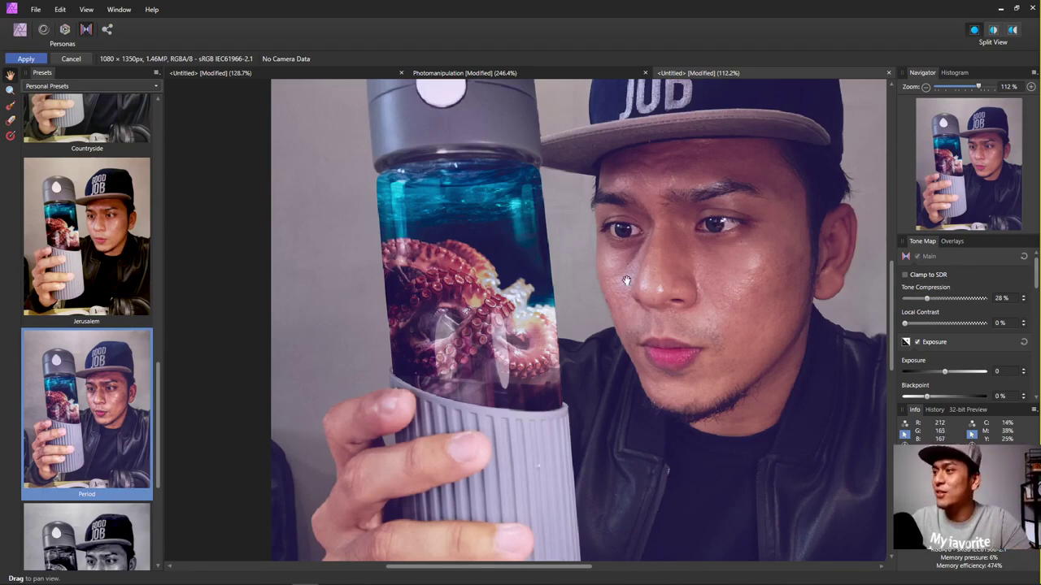
Set the tone map's Tone Compression to 59%.
scroll(627, 280, "up", 2)
scroll(625, 283, "right", 2)
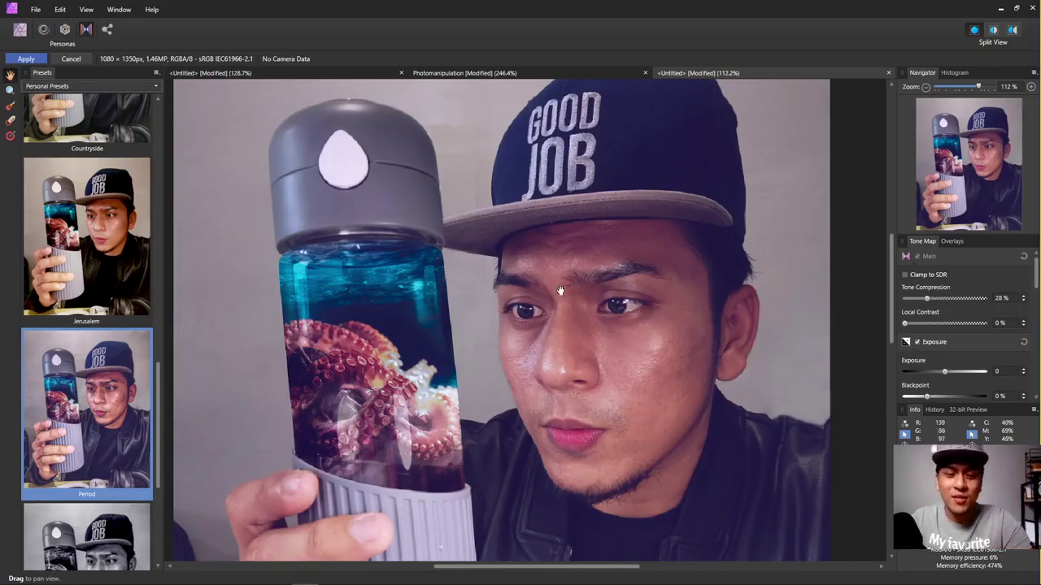
scroll(674, 303, "down", 1)
scroll(336, 282, "up", 2)
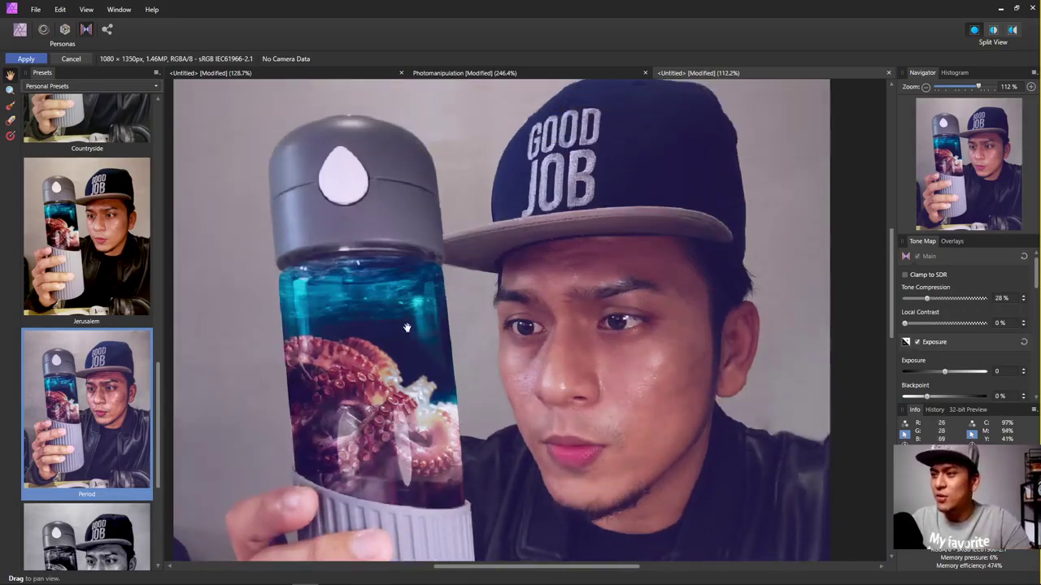
scroll(407, 328, "down", 1)
scroll(569, 325, "right", 2)
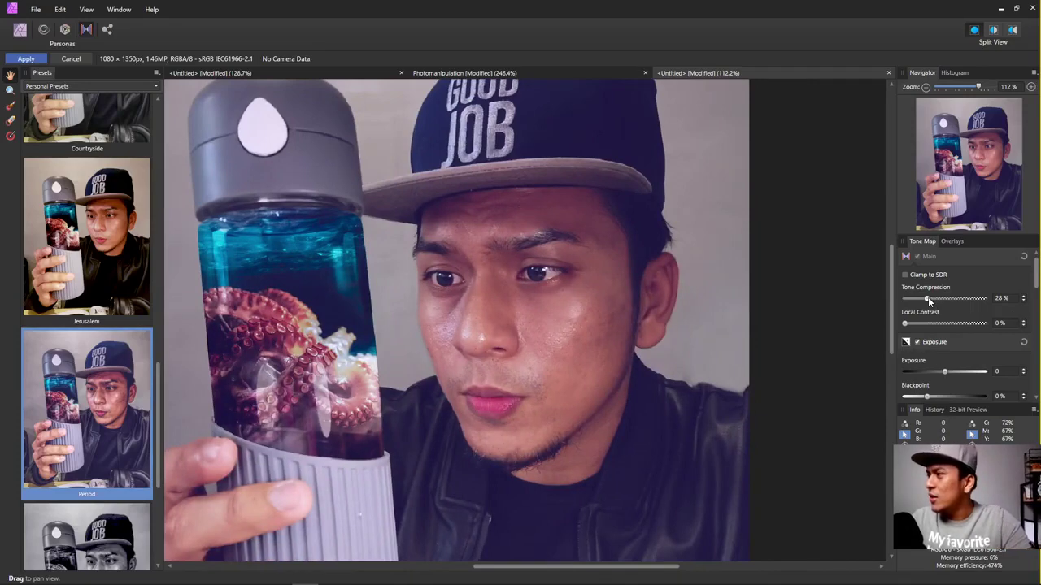
left_click_drag(928, 298, 962, 298)
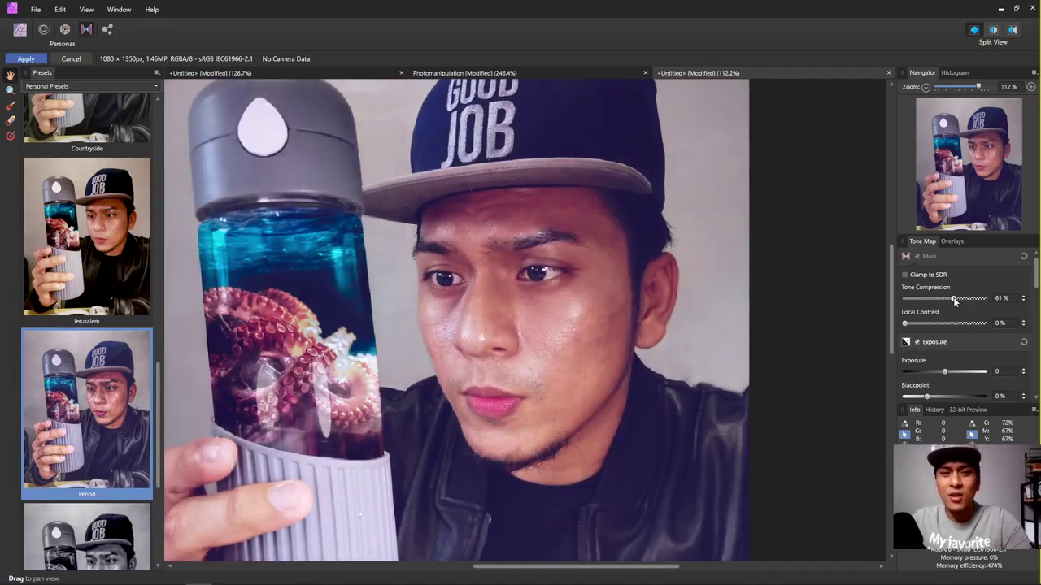
scroll(574, 326, "down", 3, "ctrl")
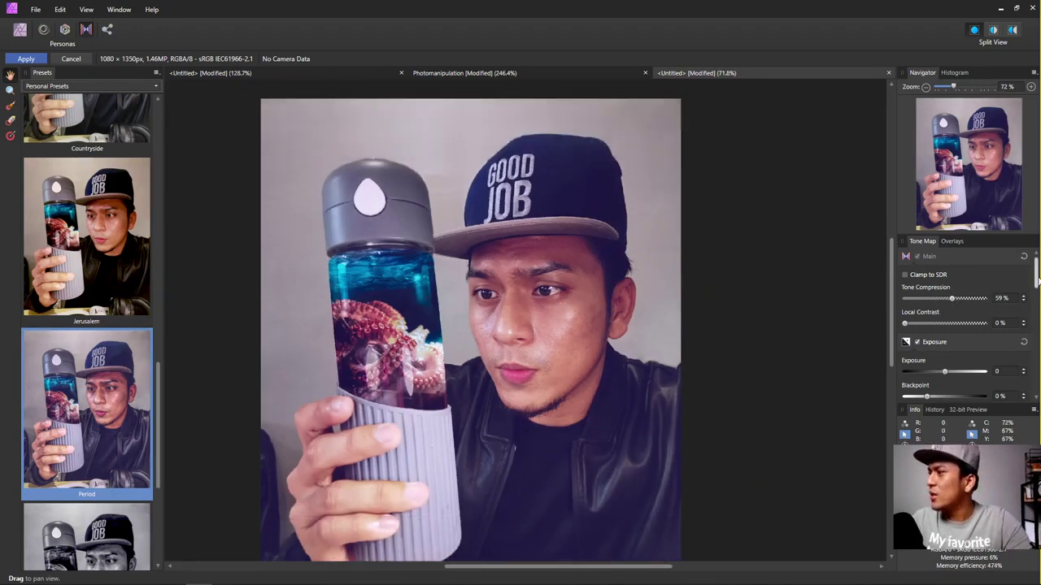
Review the Enhance and White Balance settings, and set Shadows to 14% under Shadows & Highlights.
scroll(1037, 281, "down", 5)
scroll(1037, 281, "up", 4)
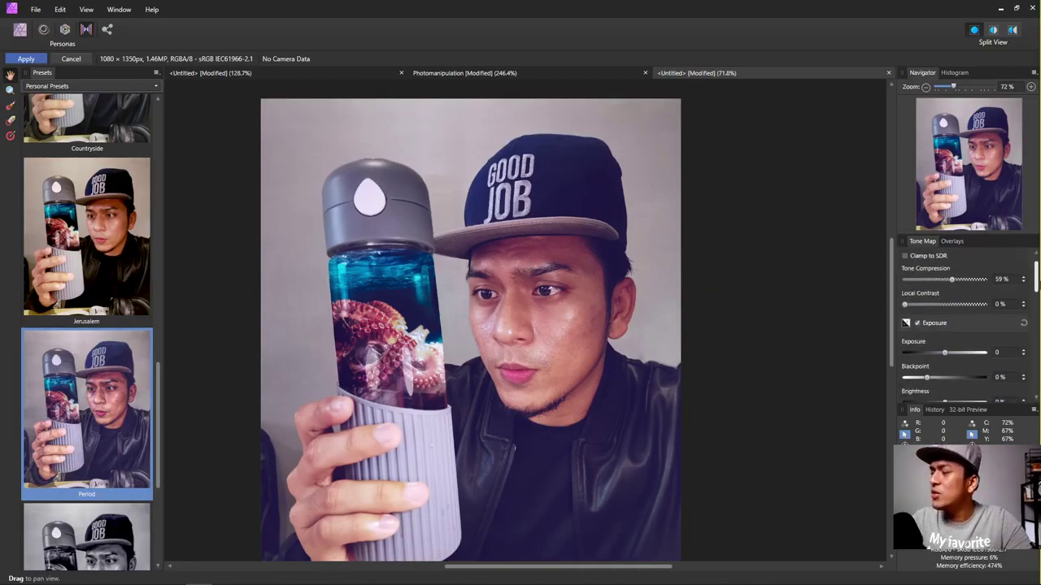
scroll(1038, 312, "down", 4)
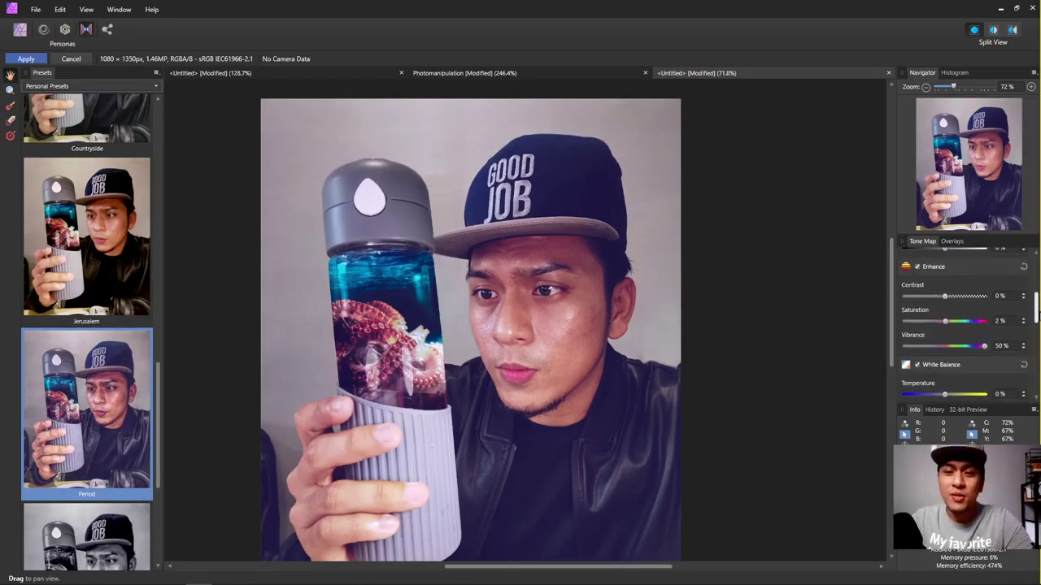
scroll(1038, 312, "up", 1)
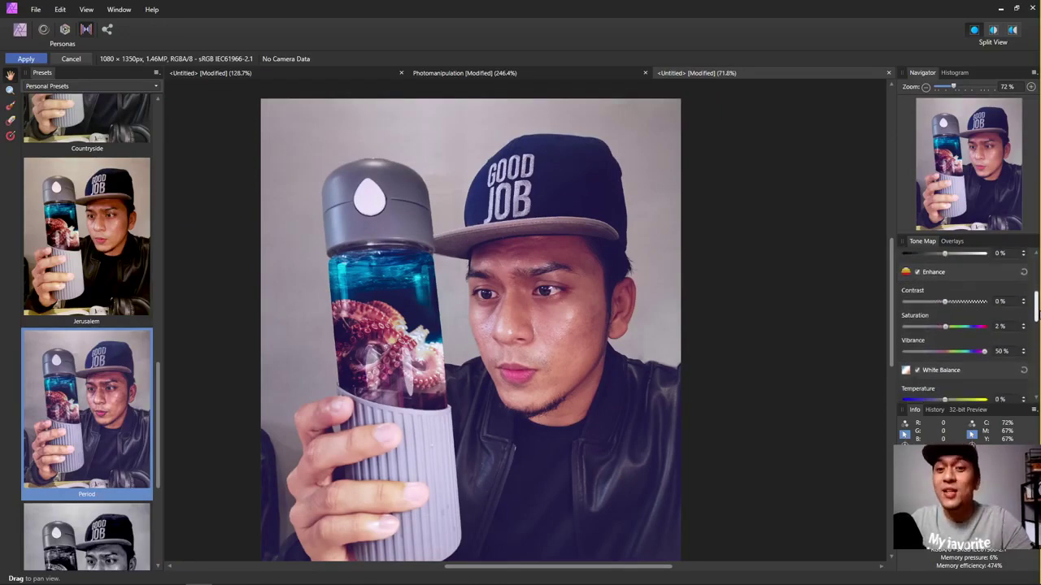
scroll(1037, 312, "down", 3)
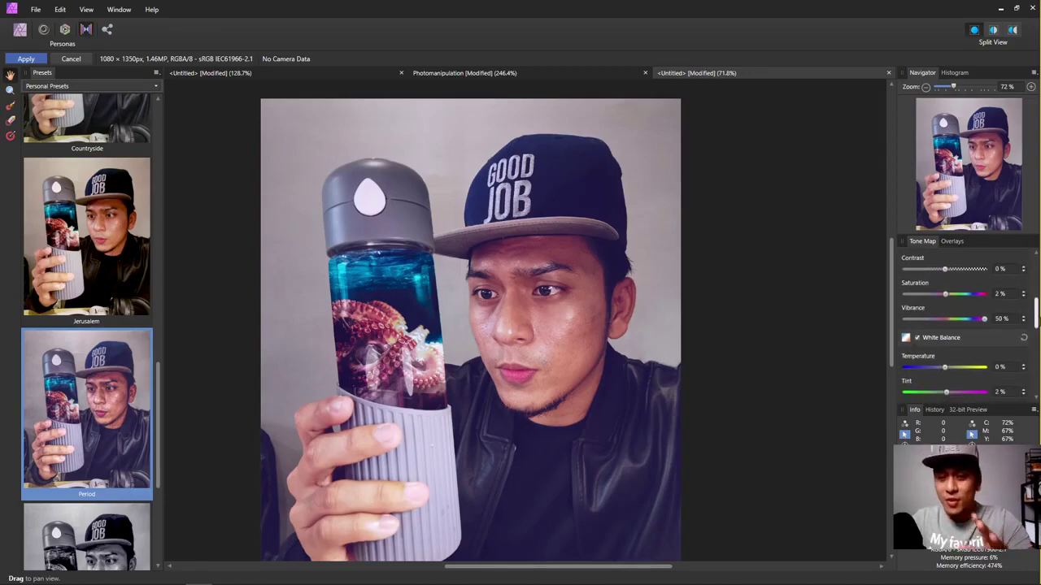
scroll(1038, 325, "down", 4)
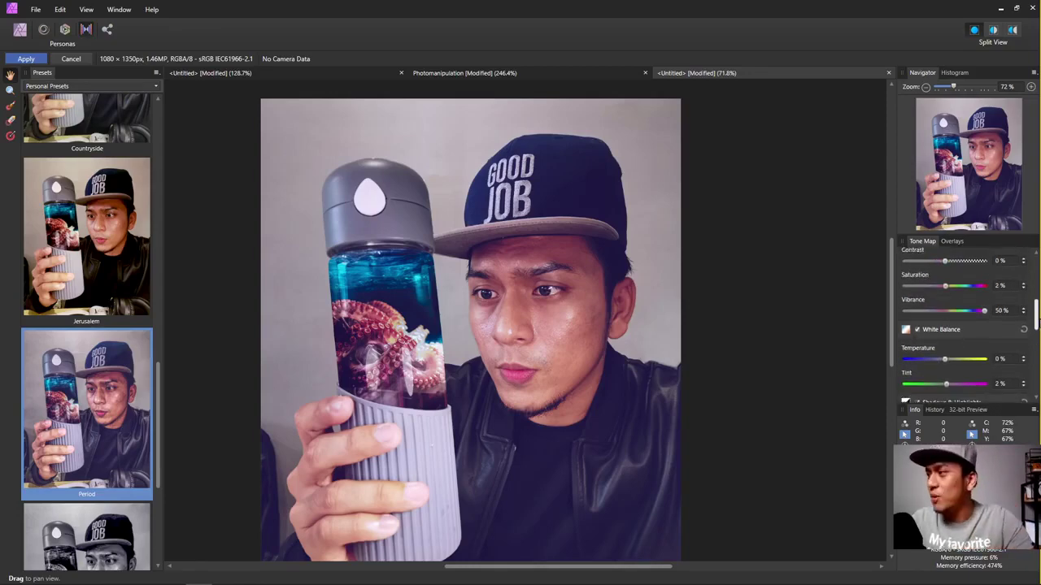
scroll(1038, 342, "down", 3)
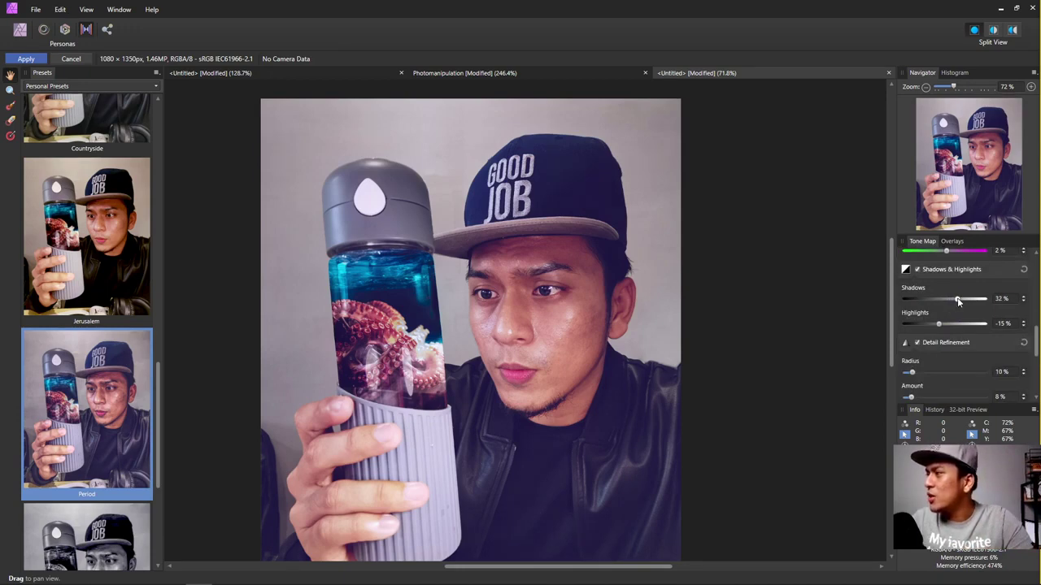
left_click_drag(904, 299, 950, 307)
Check the Detail Refinement and Curves settings, and set the Enhance Saturation to 10%.
scroll(972, 318, "down", 5)
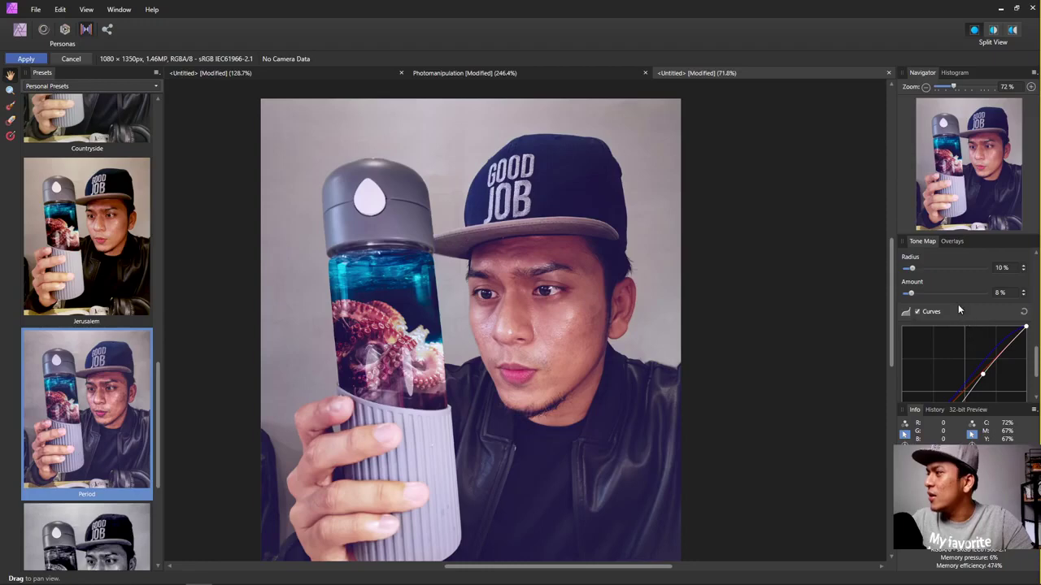
scroll(954, 309, "down", 3)
scroll(953, 355, "up", 6)
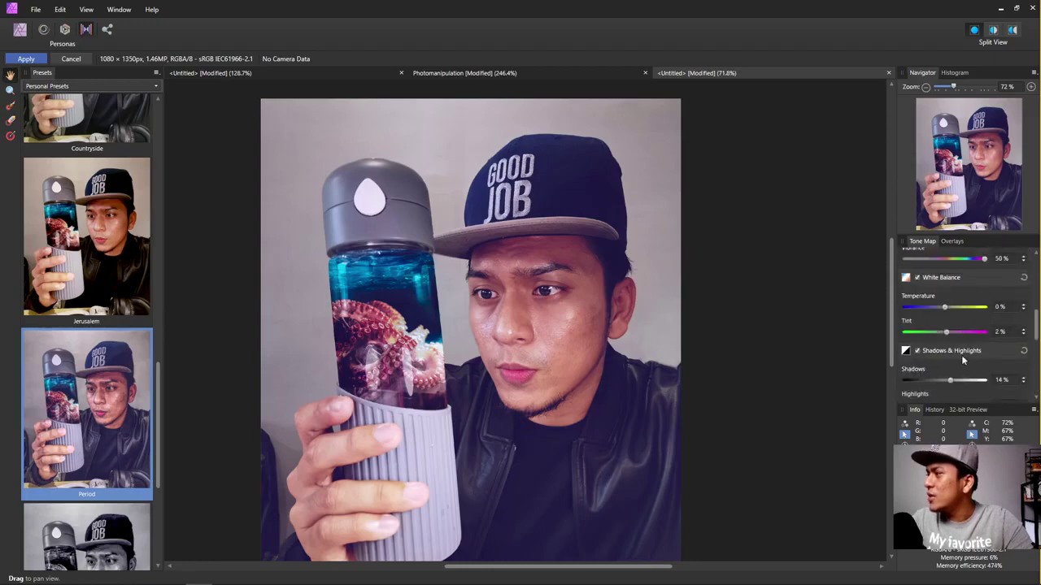
scroll(949, 328, "up", 2)
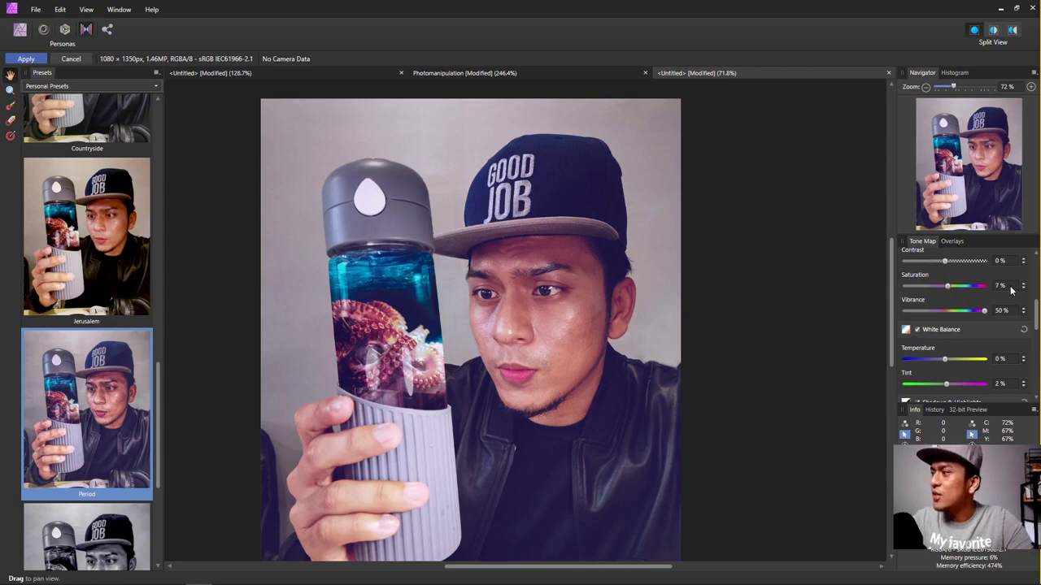
scroll(1011, 288, "up", 1)
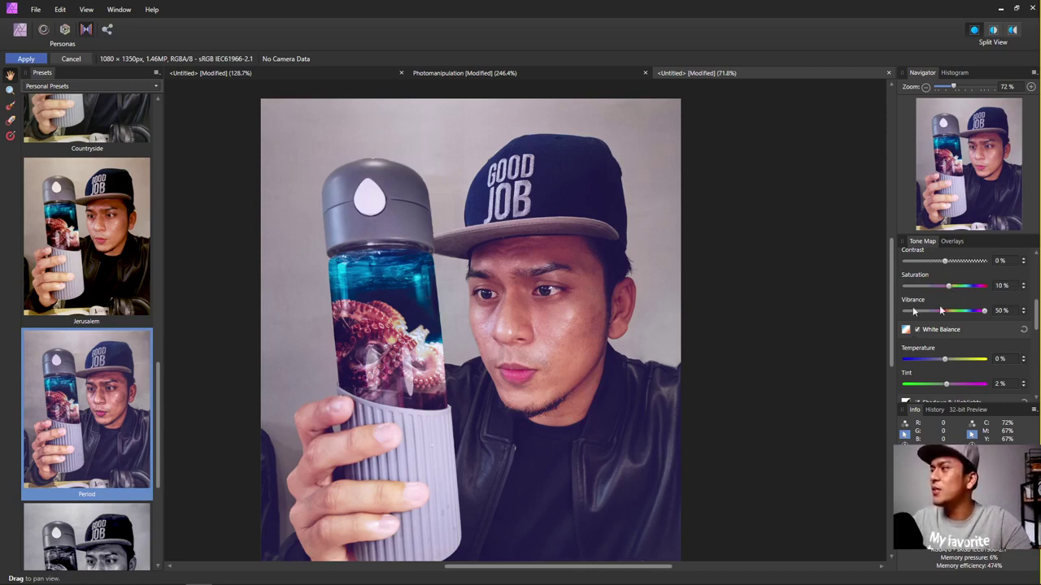
Examine the octopus, bottle and face up close, and compare them with the full image.
scroll(439, 313, "up", 4)
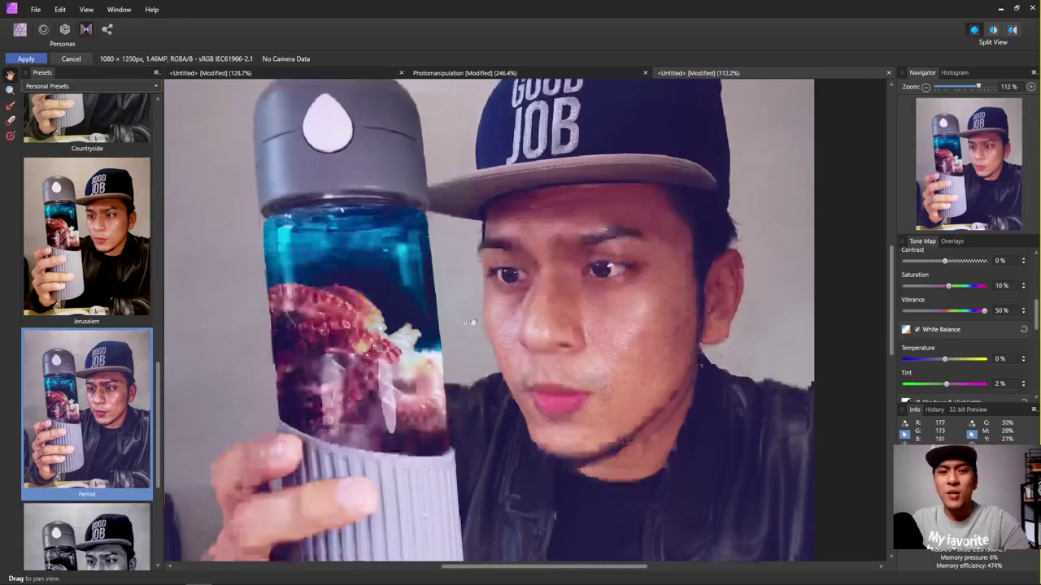
scroll(363, 311, "up", 6)
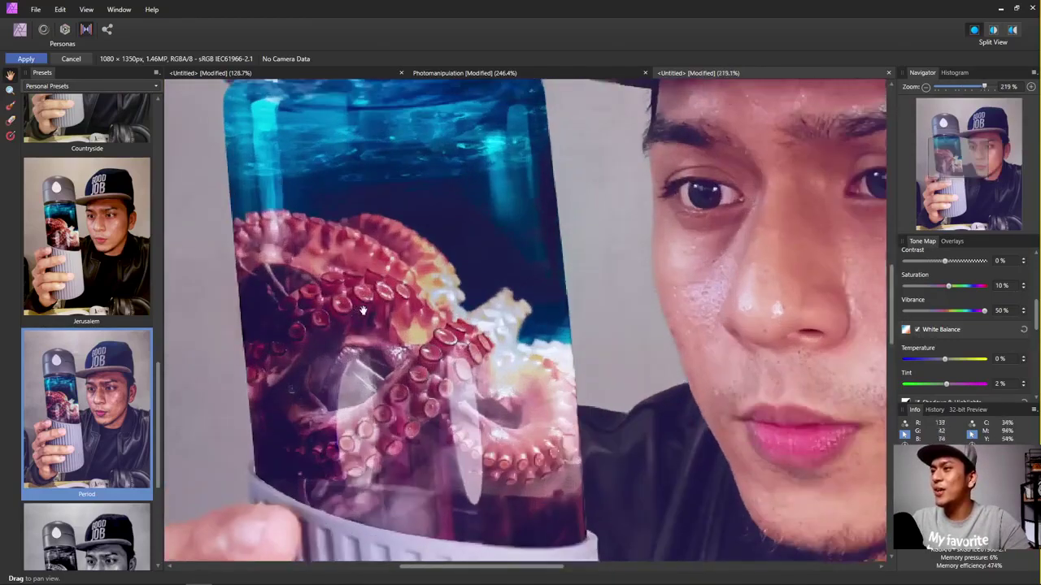
scroll(363, 310, "down", 9)
scroll(468, 268, "up", 3)
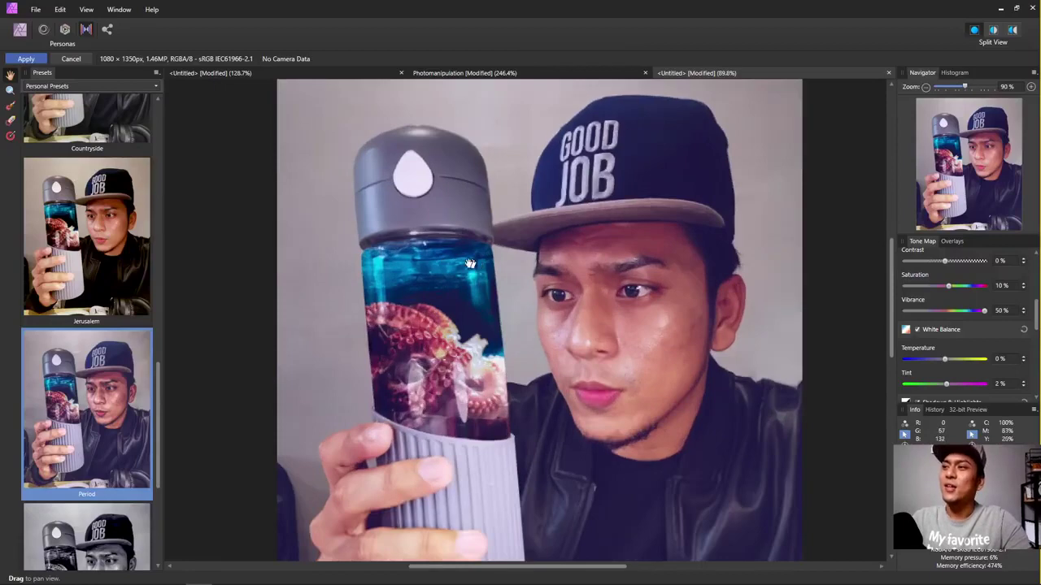
scroll(456, 263, "down", 1)
scroll(505, 262, "up", 1)
scroll(680, 295, "down", 5)
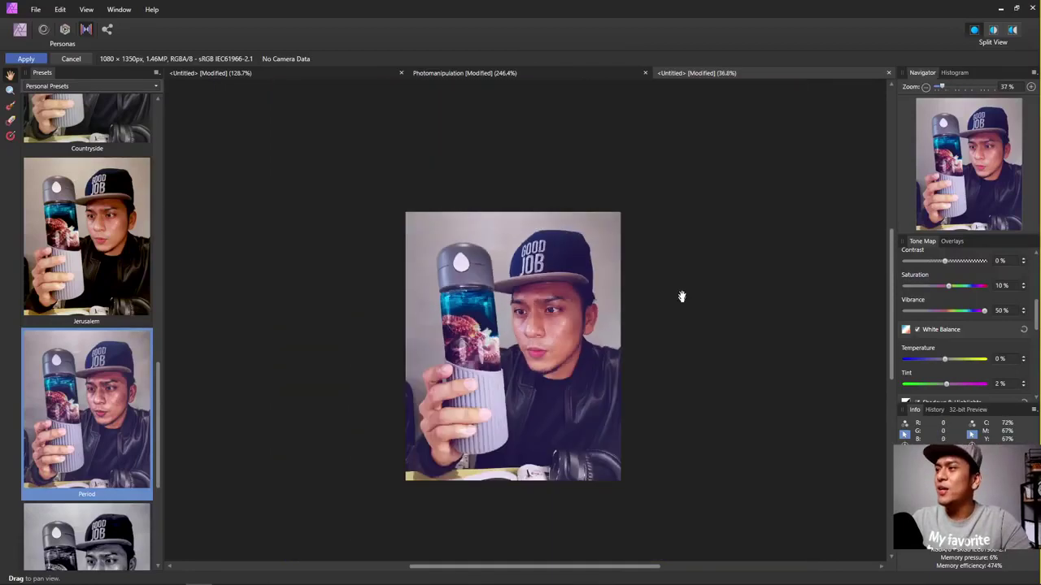
scroll(562, 349, "up", 9)
scroll(431, 313, "down", 3)
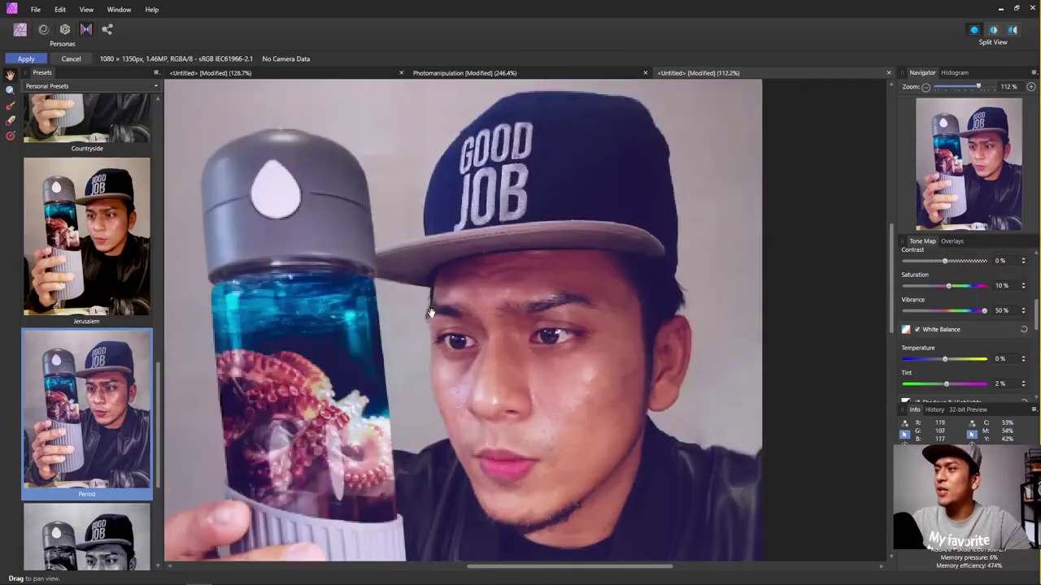
Apply the tone mapping to the merged layer and view the picture in the Photo Persona.
left_click(25, 61)
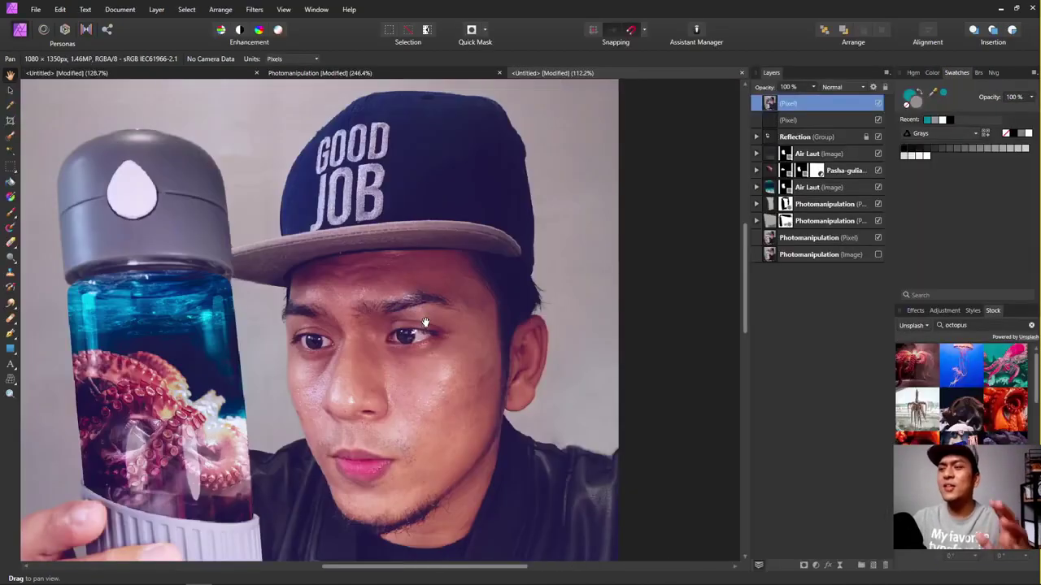
scroll(488, 316, "down", 2)
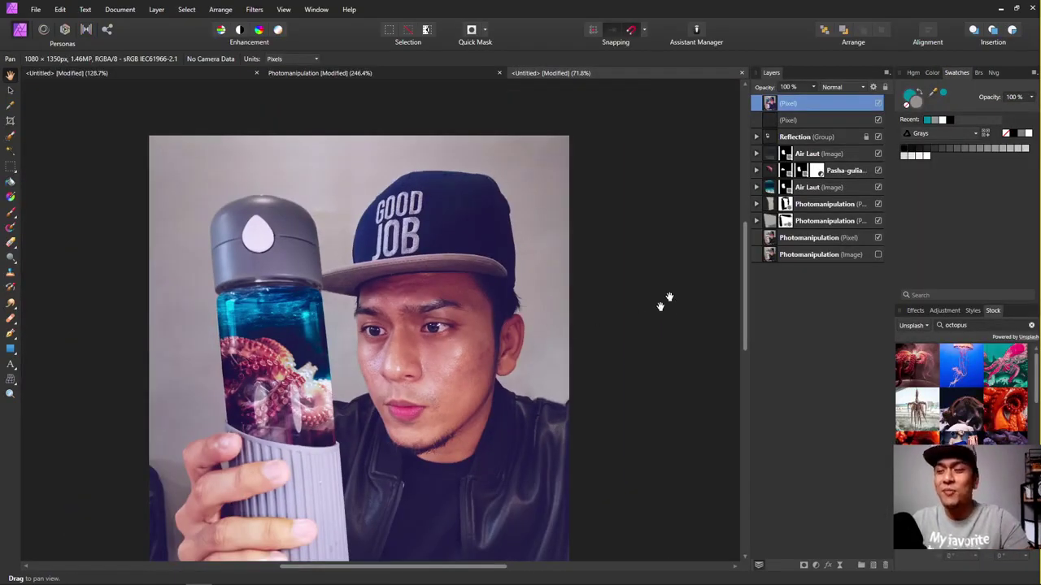
Examine the cyan glow in the bottle and the eyes in the Photomanipulation document, and return to the untitled composite.
left_click(349, 73)
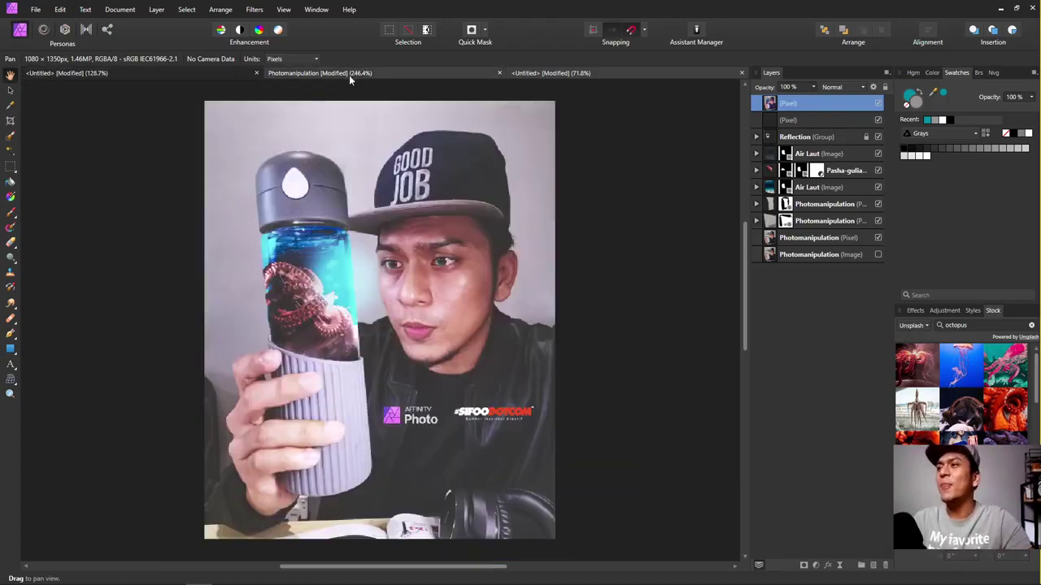
scroll(297, 328, "down", 2)
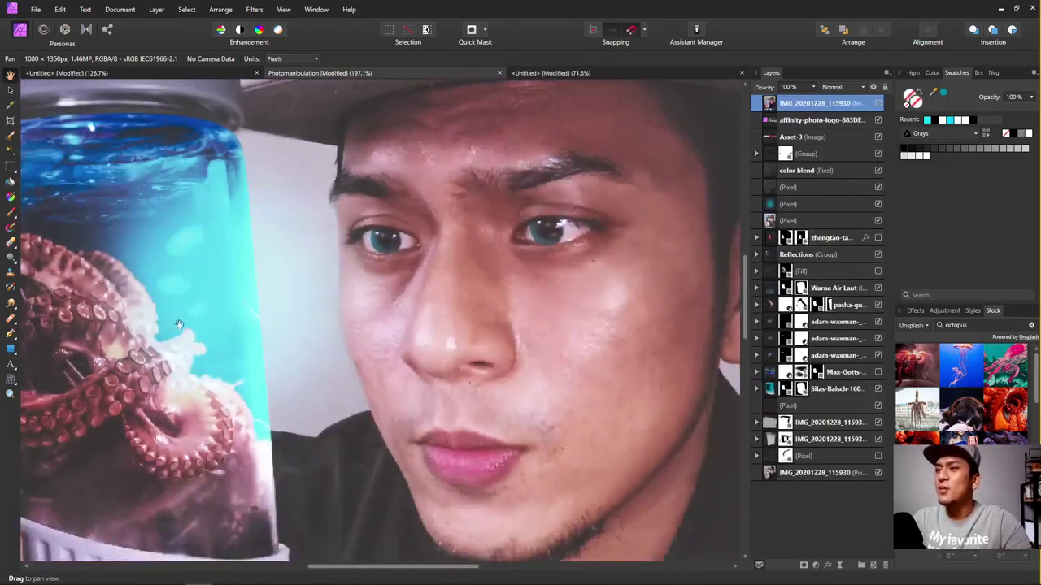
scroll(277, 283, "down", 2)
scroll(231, 297, "down", 2)
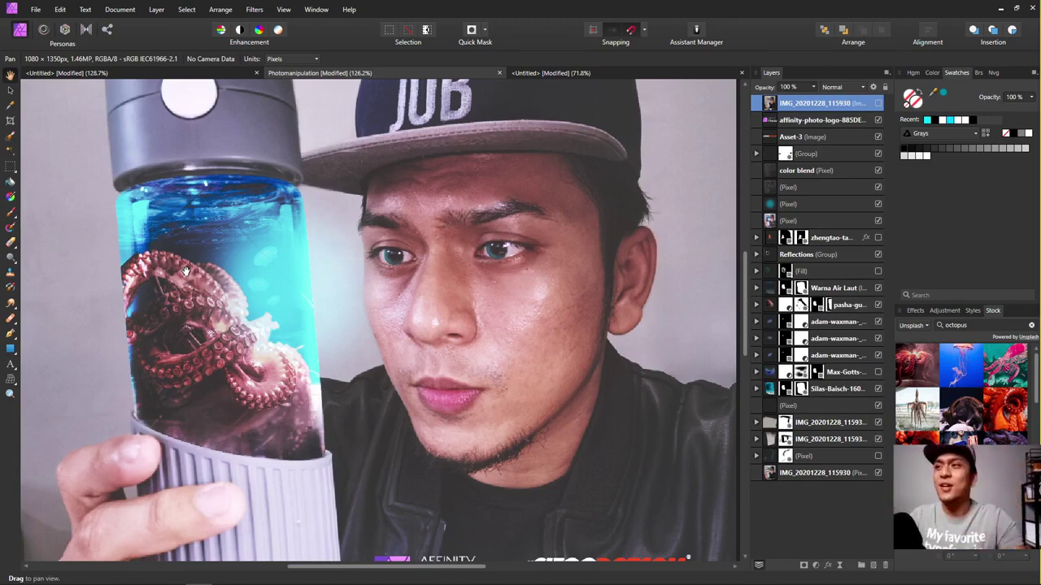
left_click(613, 72)
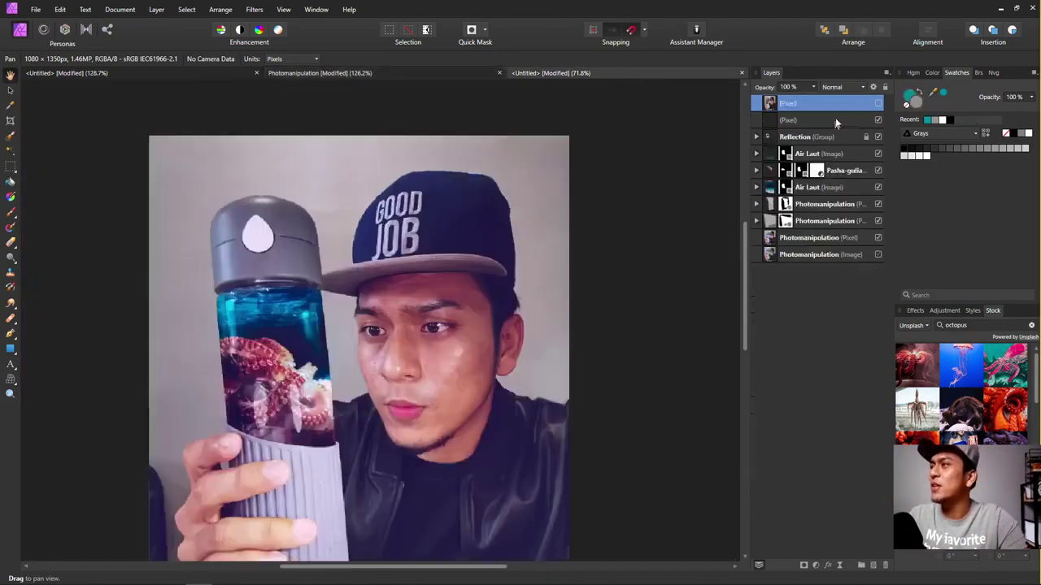
Add a new pixel layer above the tone-mapped picture and paint soft bright cyan glows around both sides of the bottle's water.
left_click(874, 567)
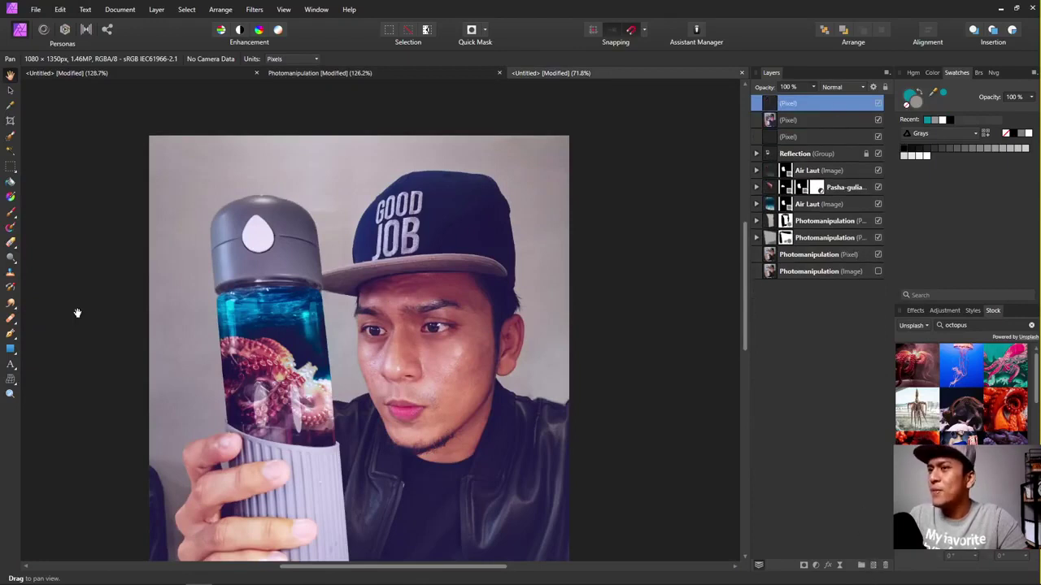
left_click(10, 211)
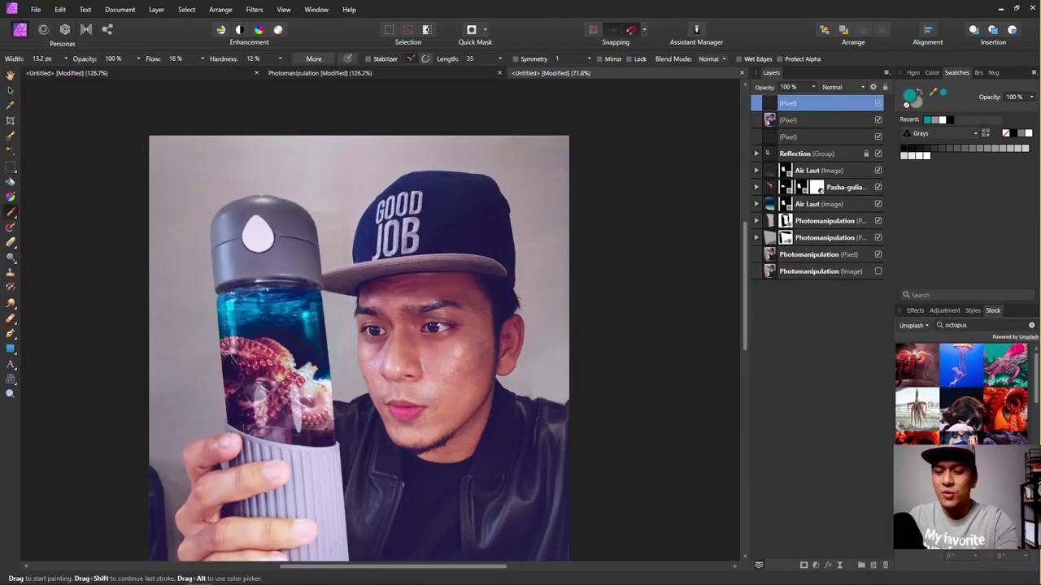
mouse_move(231, 347)
left_mouse_down()
mouse_move(276, 348)
mouse_move(1013, 81)
left_mouse_up()
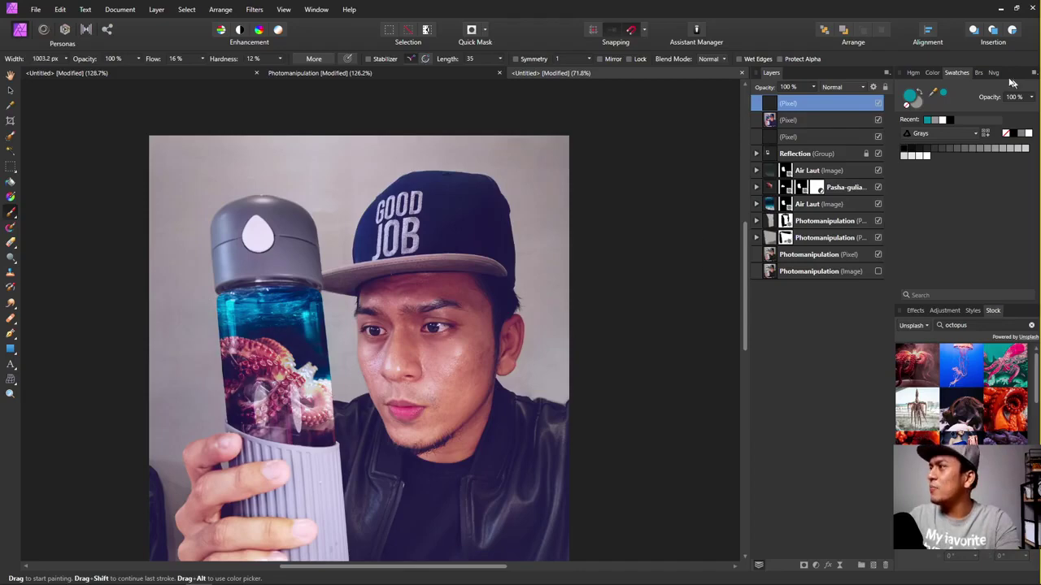
left_click_drag(933, 96, 301, 310)
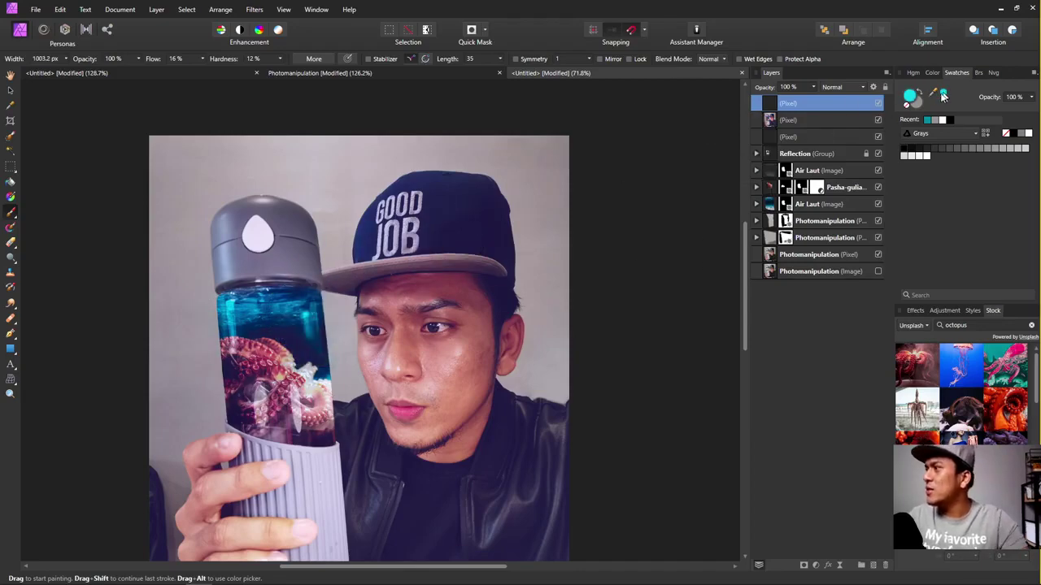
scroll(341, 325, "up", 3)
mouse_move(293, 384)
left_mouse_down()
mouse_move(252, 366)
mouse_move(307, 349)
mouse_move(305, 335)
mouse_move(290, 349)
mouse_move(309, 298)
mouse_move(289, 345)
mouse_move(323, 394)
mouse_move(302, 325)
mouse_move(117, 314)
mouse_move(165, 326)
left_mouse_up()
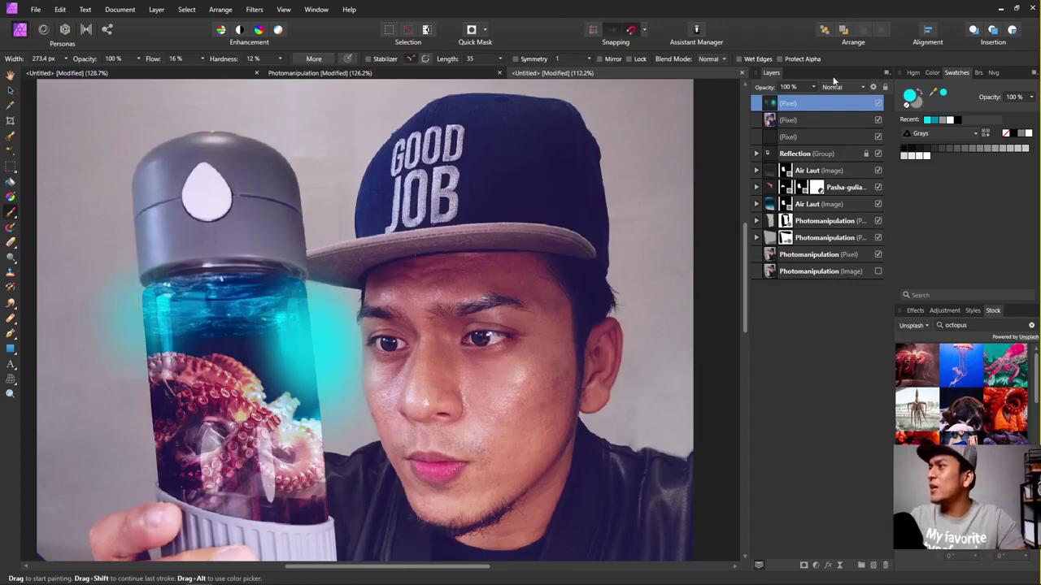
Set the glow layer's blend mode to Screen and paint more cyan along the bottle's edge nearest the face.
left_click(842, 87)
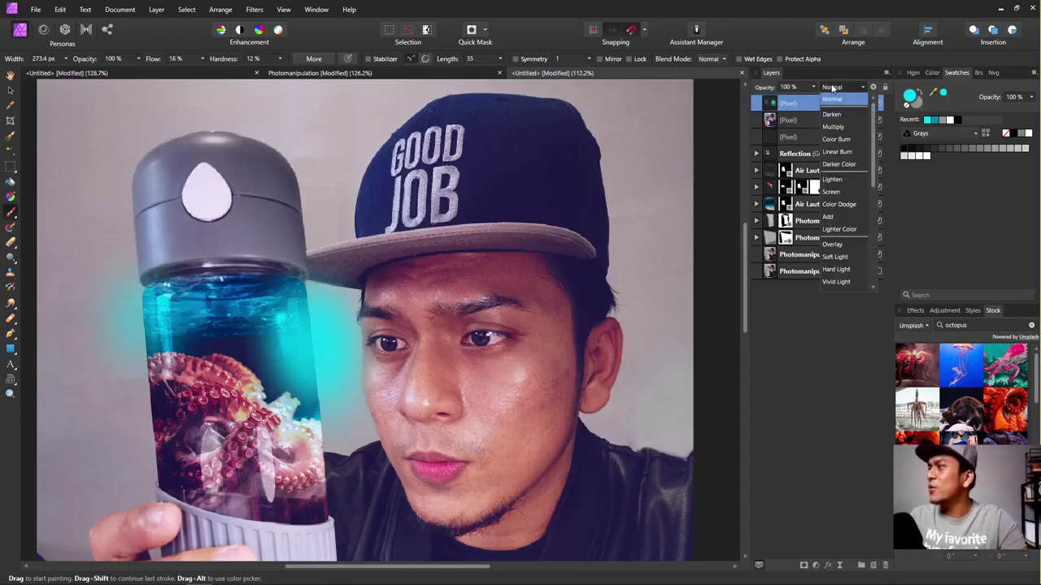
left_click(840, 195)
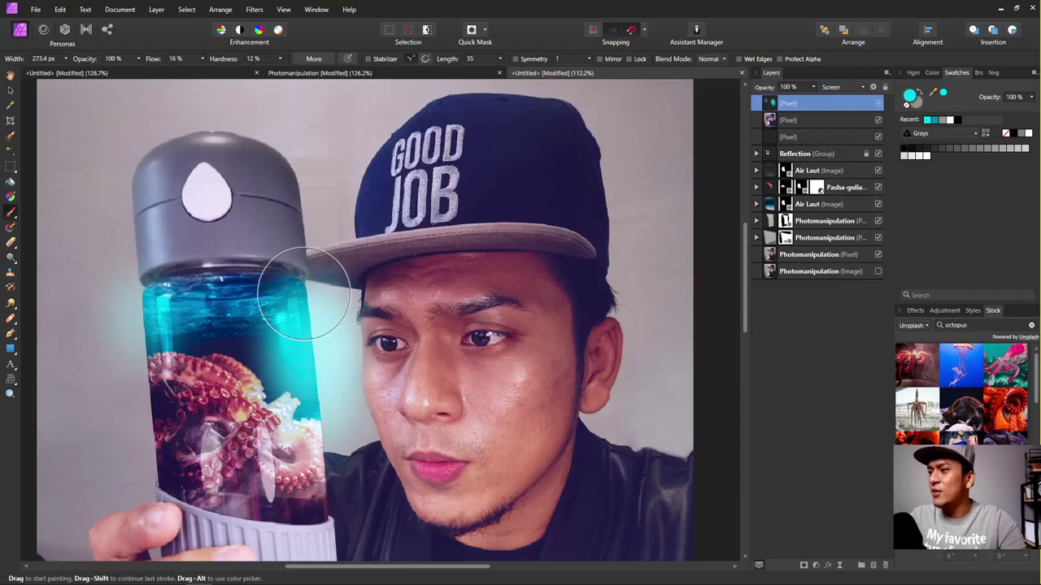
left_click_drag(305, 293, 302, 248)
scroll(326, 342, "down", 5)
scroll(335, 382, "up", 4)
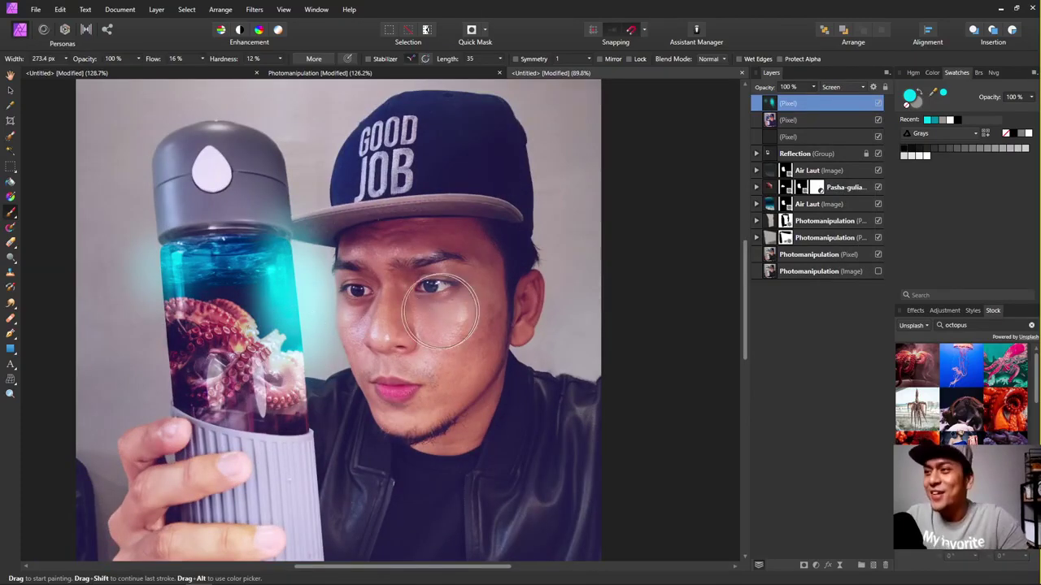
scroll(439, 311, "down", 3)
scroll(274, 314, "up", 6)
scroll(255, 241, "down", 6)
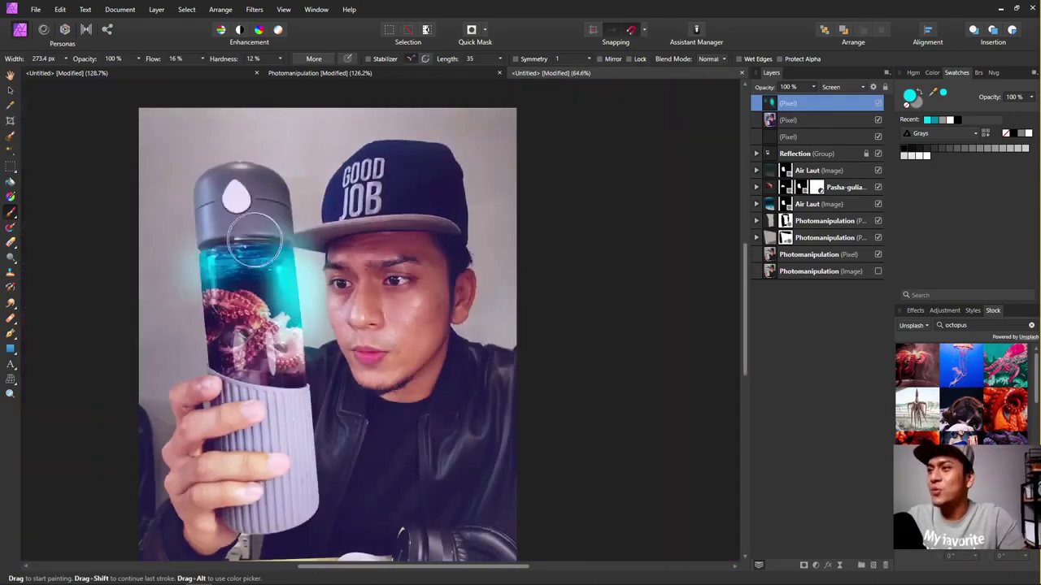
Extend the cyan glow over the outer bottle edge, the water surface and beside the octopus, reducing the brush width to 167.9 px.
scroll(254, 241, "up", 4)
key("bracketleft")
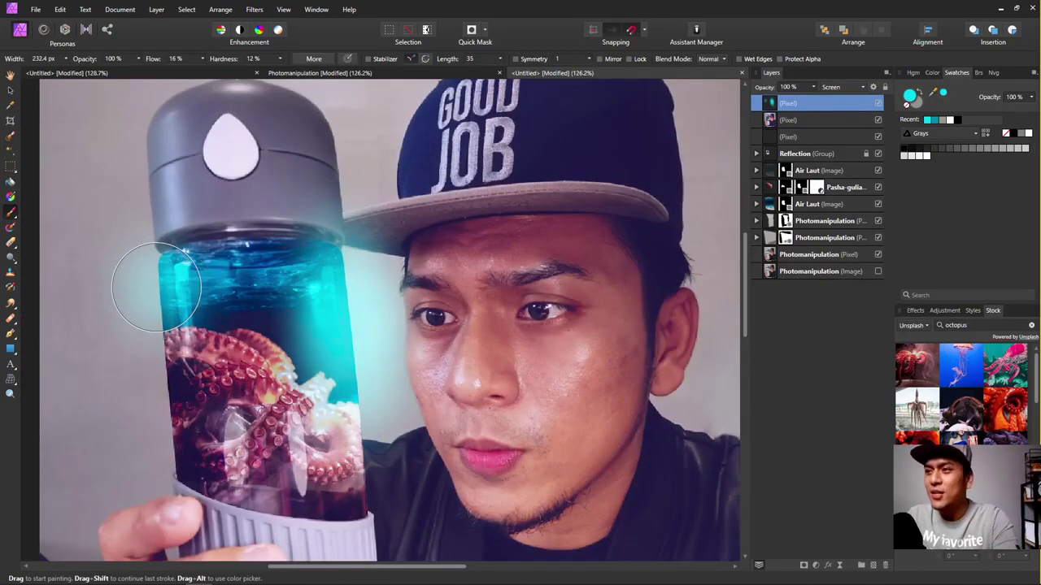
mouse_move(156, 286)
left_mouse_down()
mouse_move(166, 281)
mouse_move(155, 313)
left_mouse_up()
key("bracketleft")
key("bracketleft")
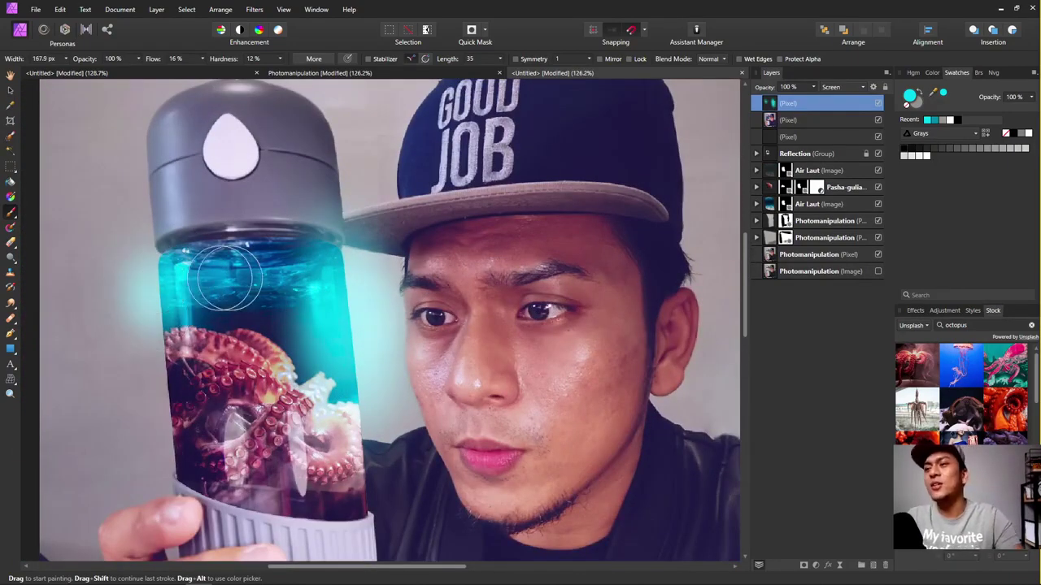
mouse_move(225, 278)
left_mouse_down()
mouse_move(148, 275)
mouse_move(159, 271)
mouse_move(156, 318)
mouse_move(172, 331)
mouse_move(163, 273)
mouse_move(162, 303)
left_mouse_up()
scroll(496, 305, "down", 6)
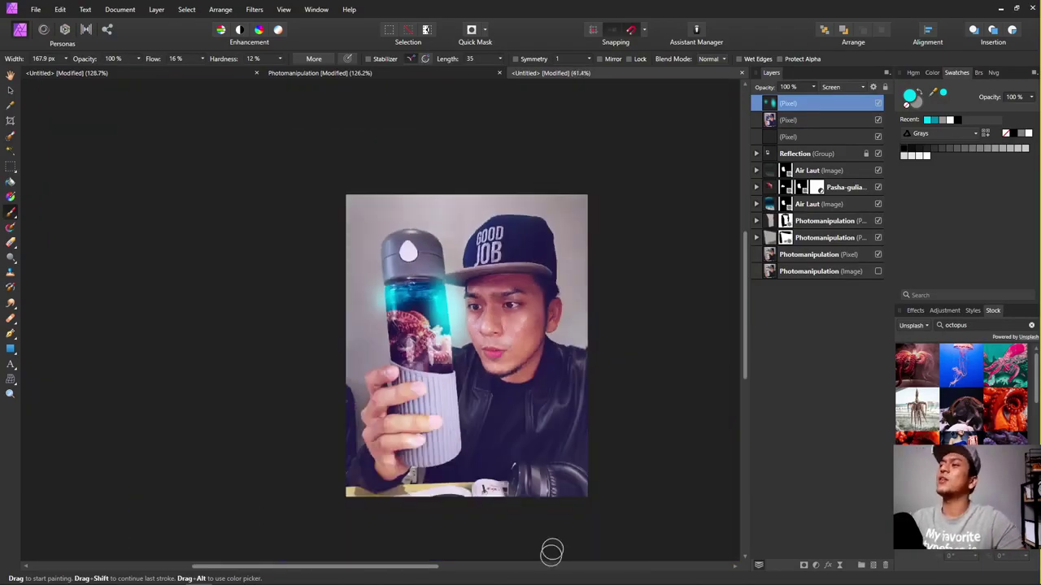
scroll(521, 281, "up", 5)
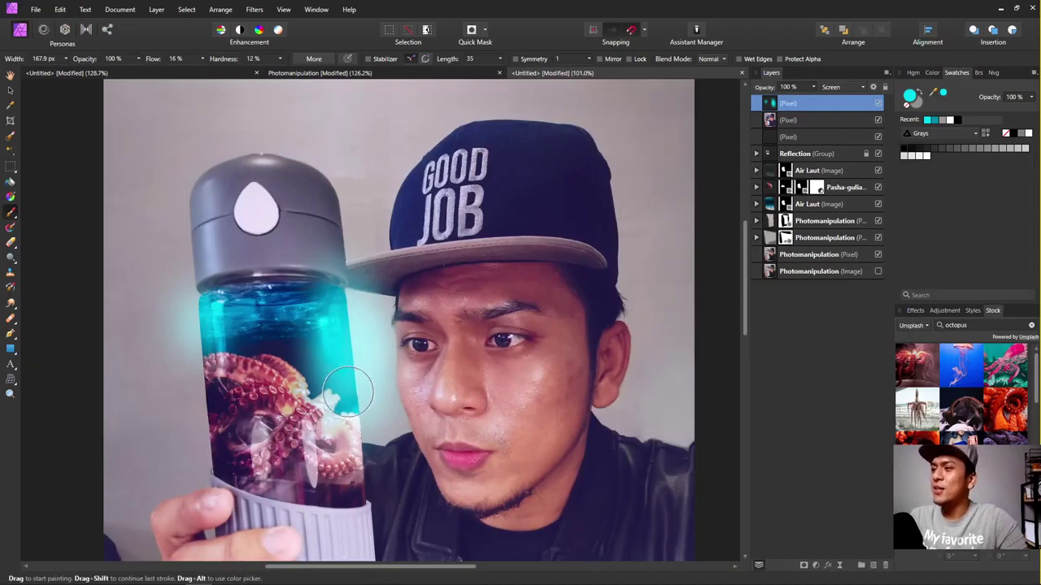
left_click_drag(348, 393, 362, 431)
Lower the glow layer's opacity to 59% and check the result on the face and bottle.
left_click(813, 87)
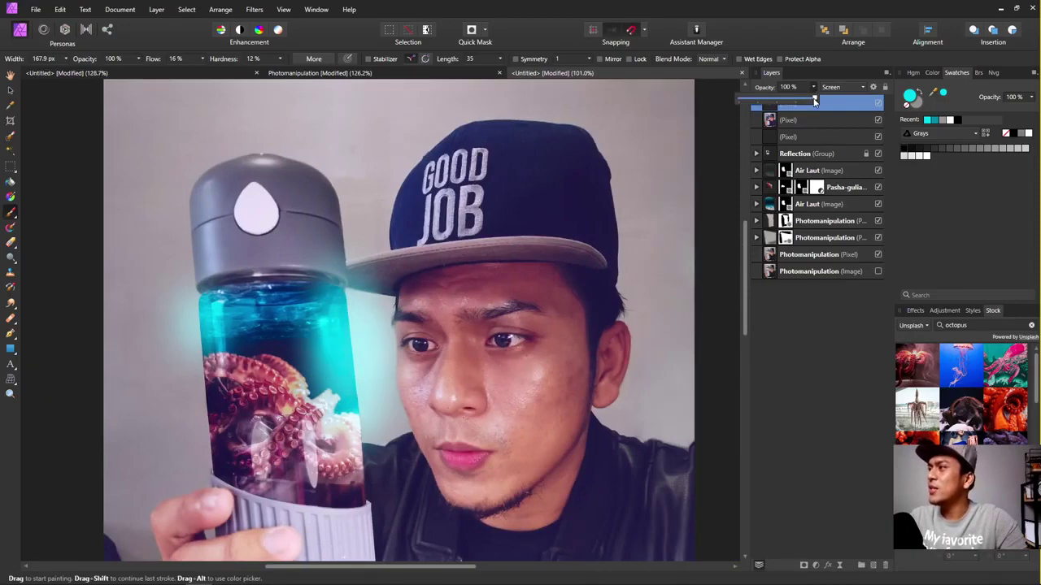
left_click_drag(817, 98, 787, 98)
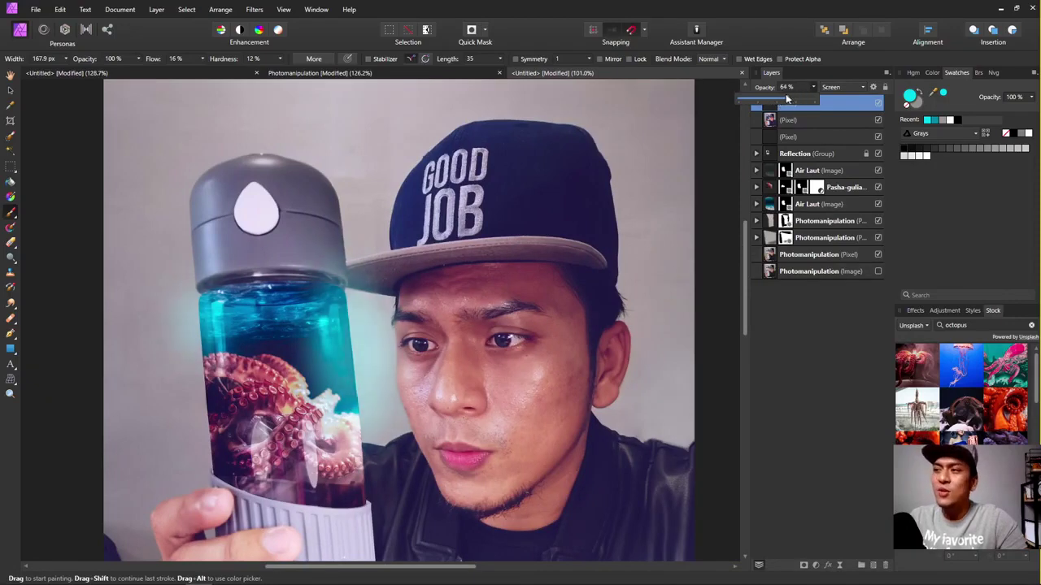
scroll(434, 376, "up", 3)
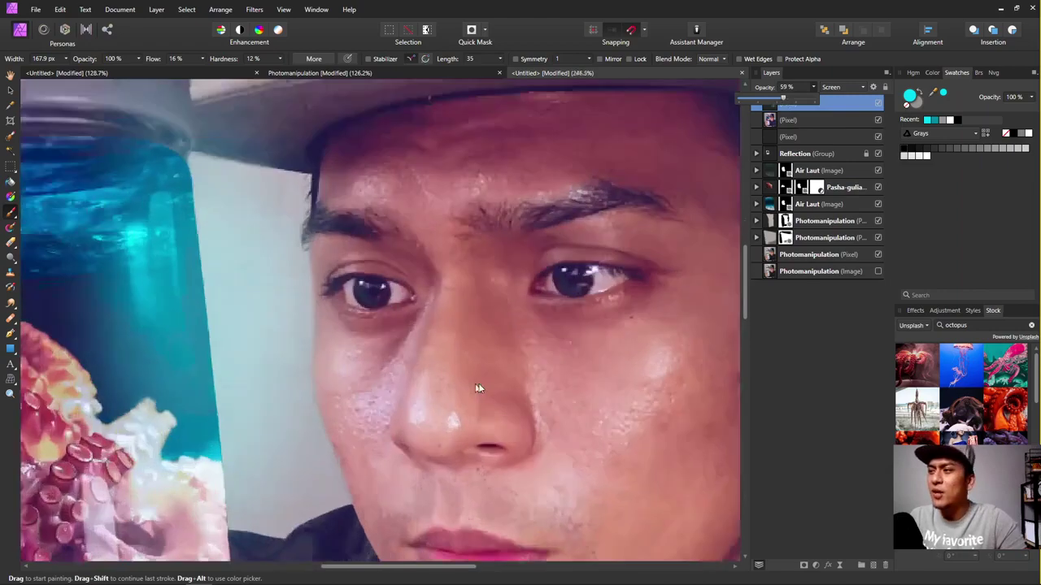
scroll(407, 341, "down", 3)
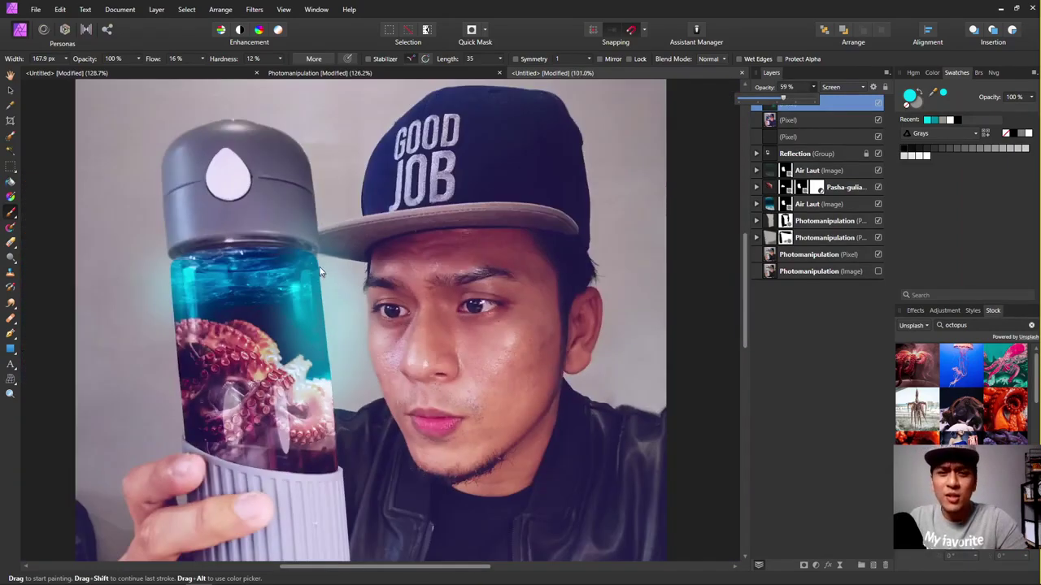
Merge all visible layers into a new pixel layer above the cyan glow layer.
left_click(795, 122)
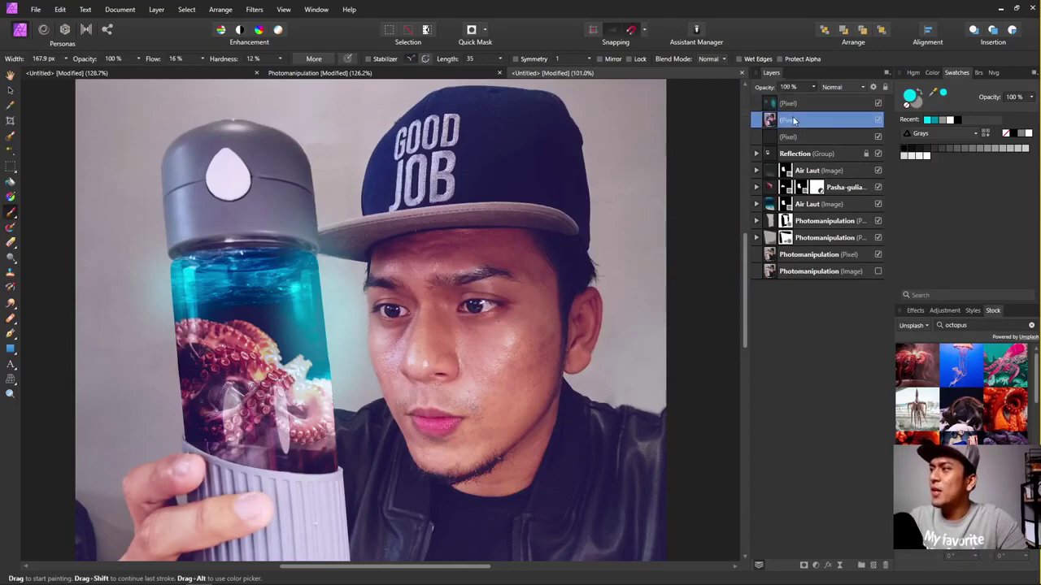
right_click(792, 121)
left_click(806, 104)
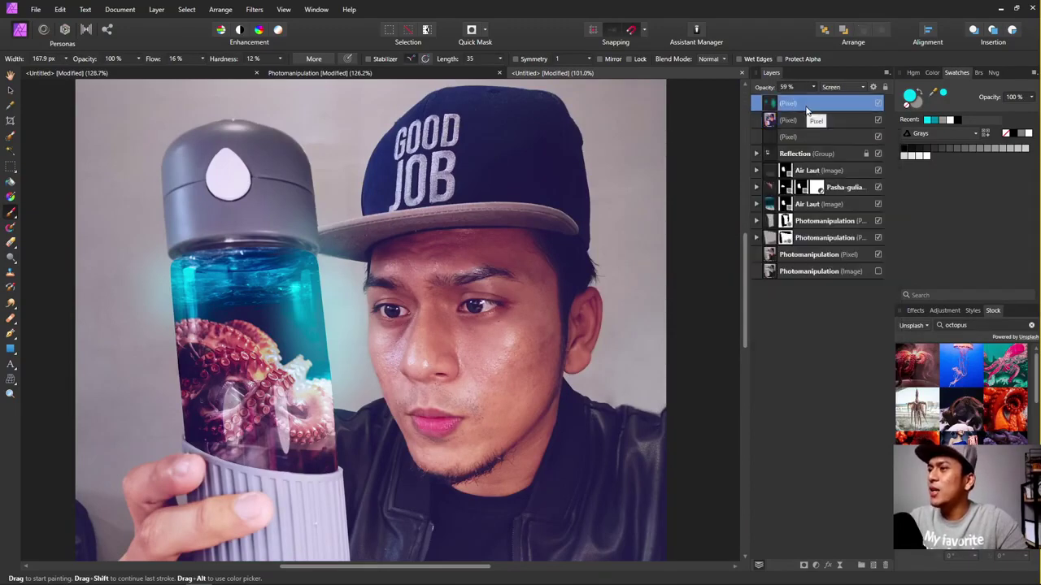
right_click(806, 106)
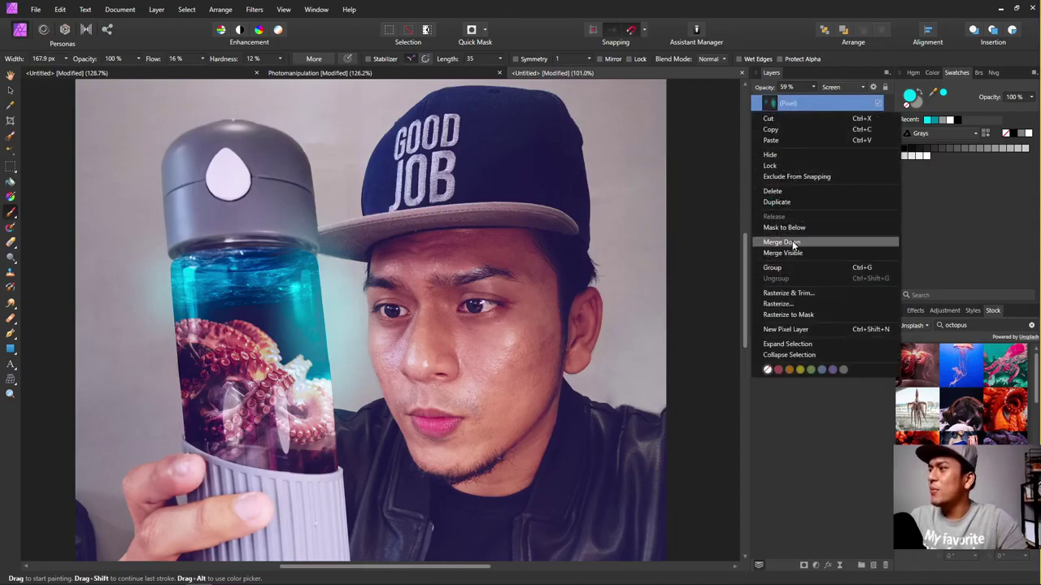
left_click(790, 254)
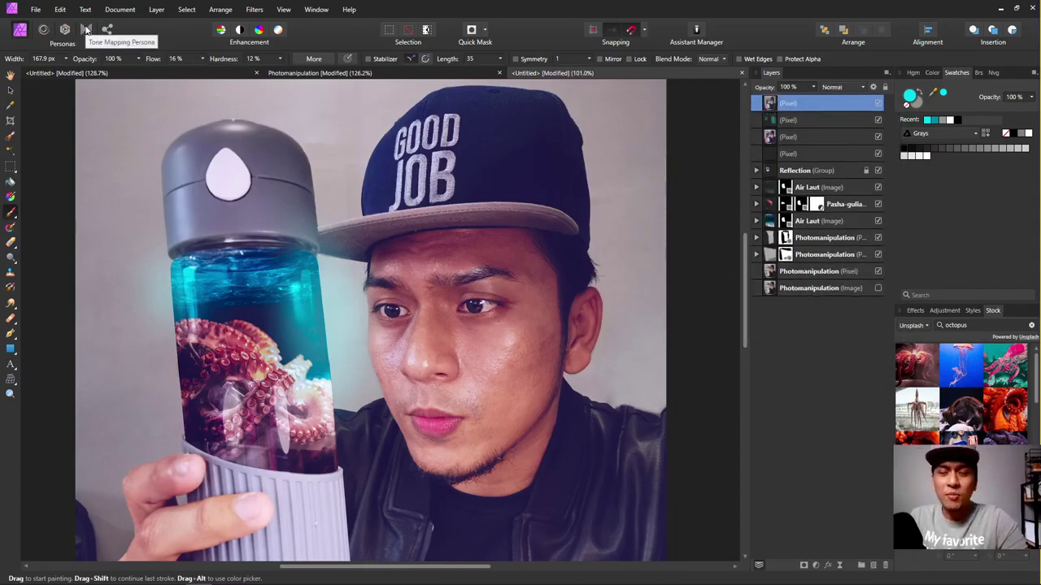
Apply a monochrome High Pass sharpening filter with a 1 px radius to the merged layer.
left_click(257, 9)
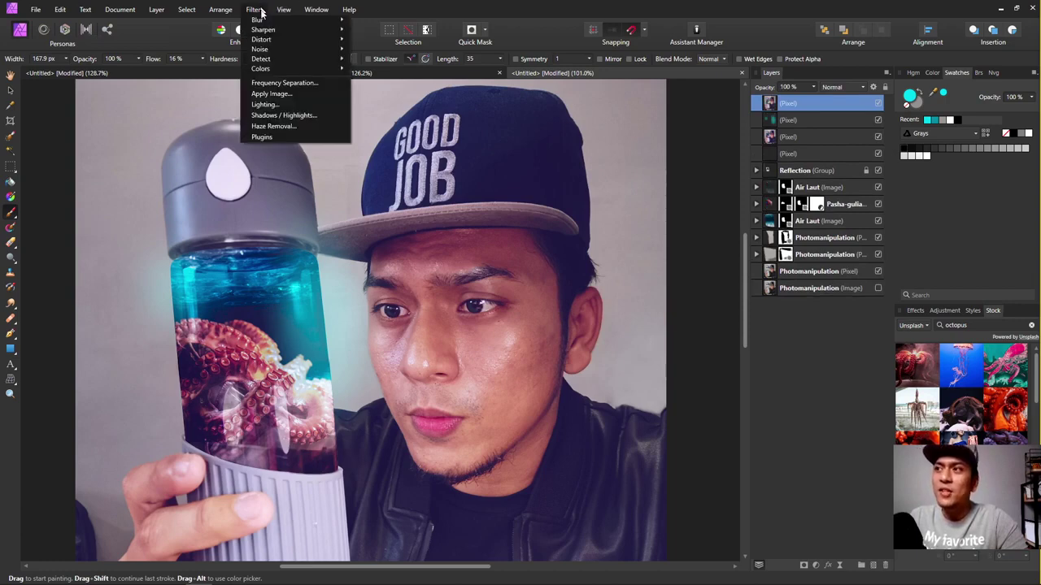
mouse_move(264, 31)
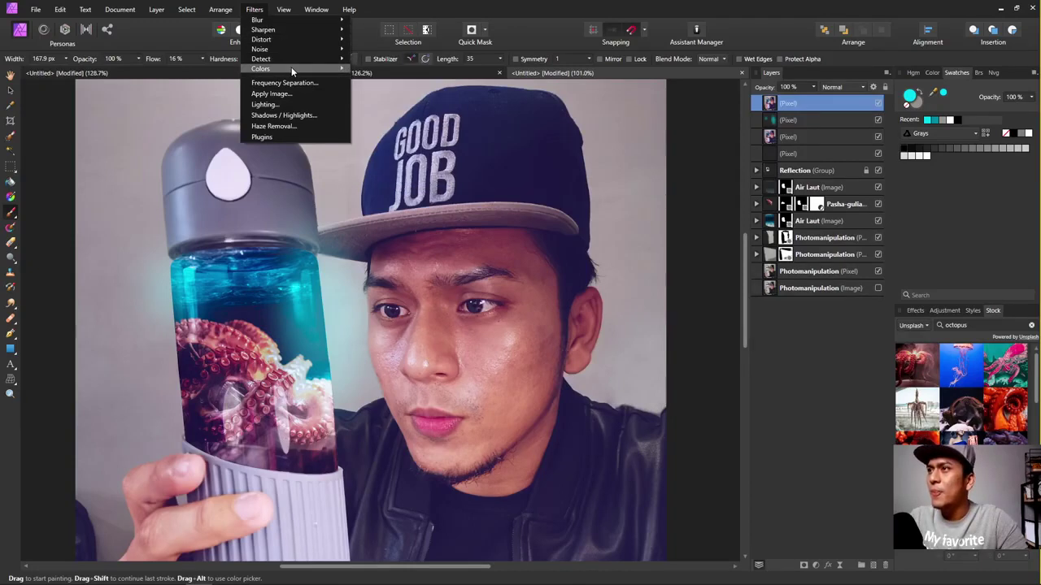
mouse_move(296, 59)
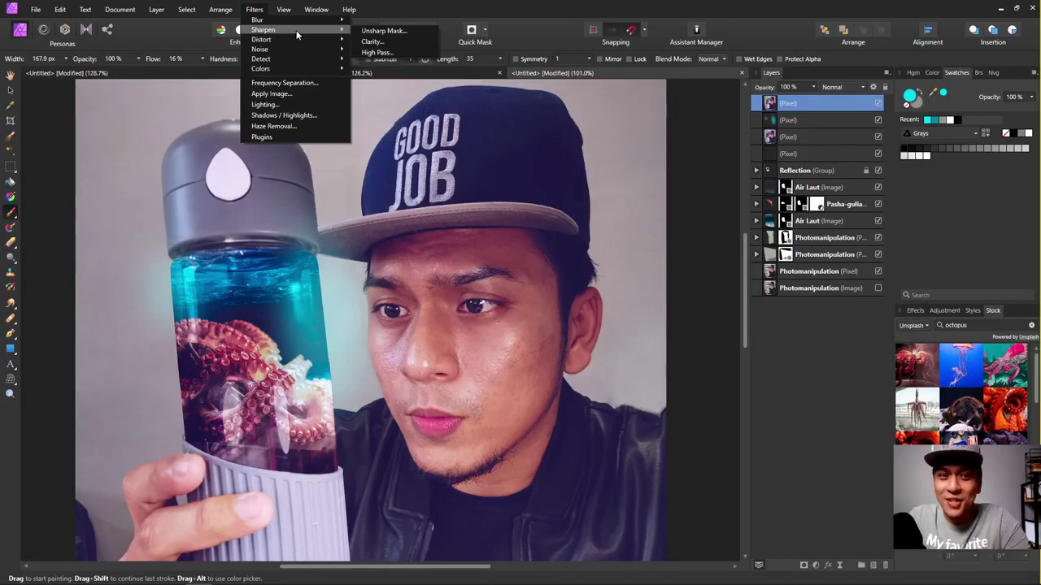
left_click(378, 52)
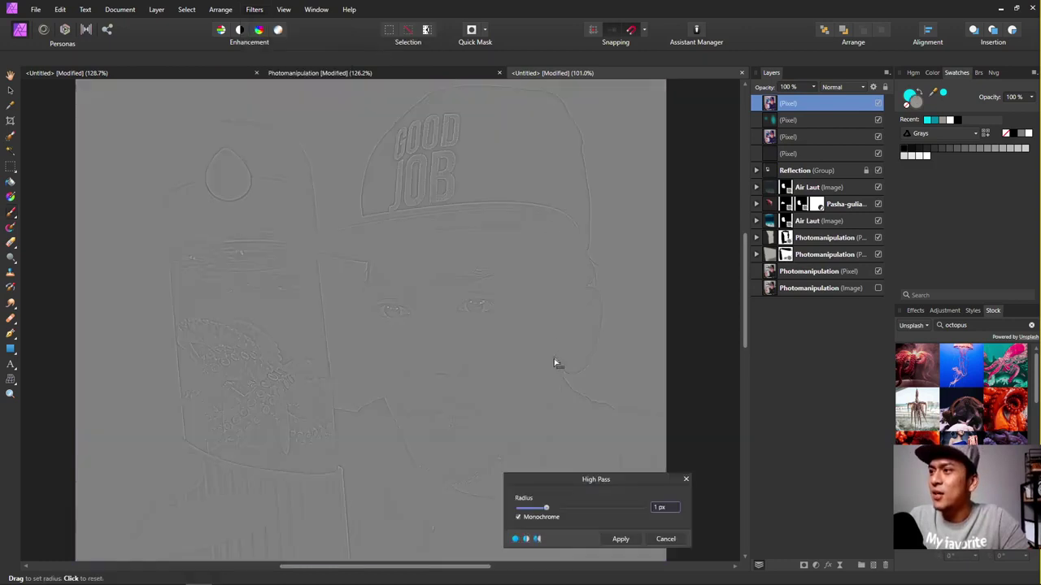
scroll(669, 508, "down", 1)
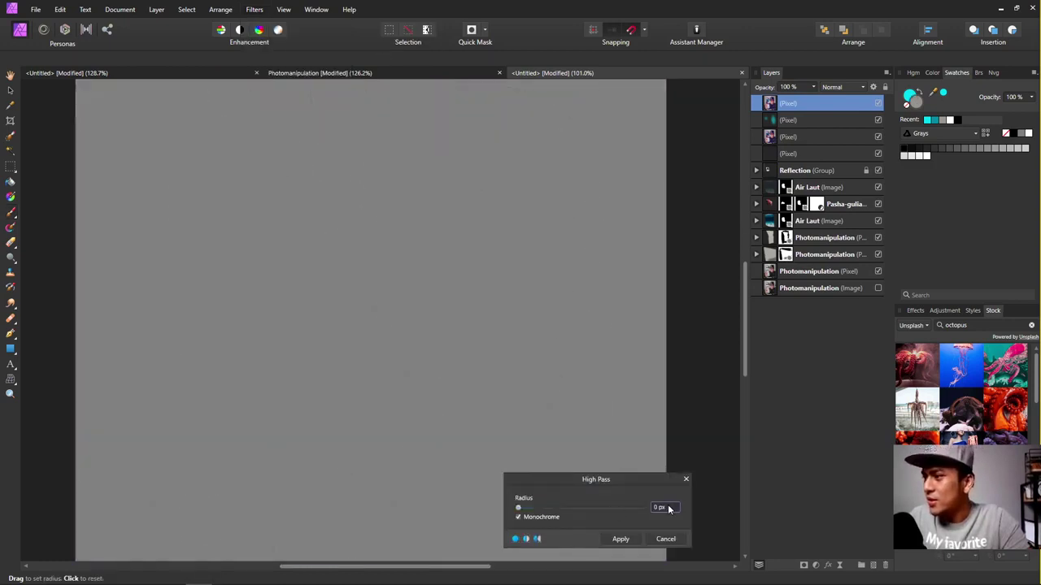
scroll(669, 508, "up", 1)
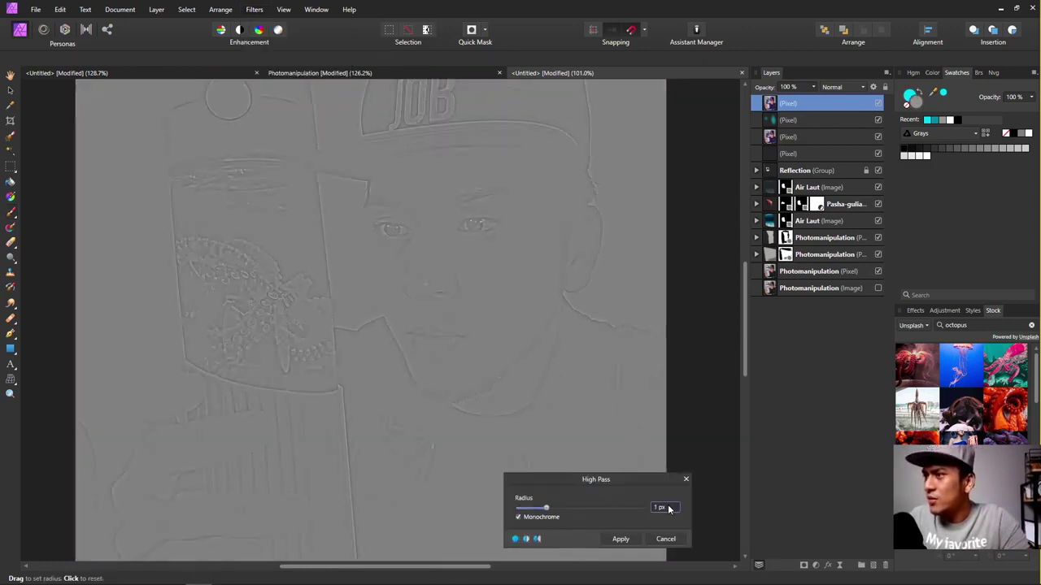
scroll(414, 209, "up", 4)
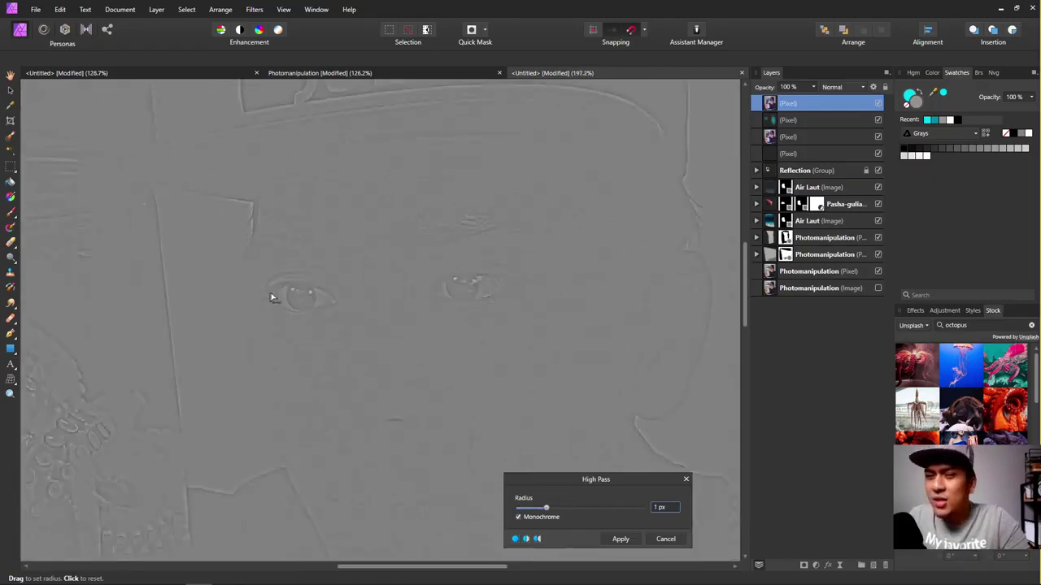
scroll(339, 297, "left", 5)
scroll(339, 298, "down", 2)
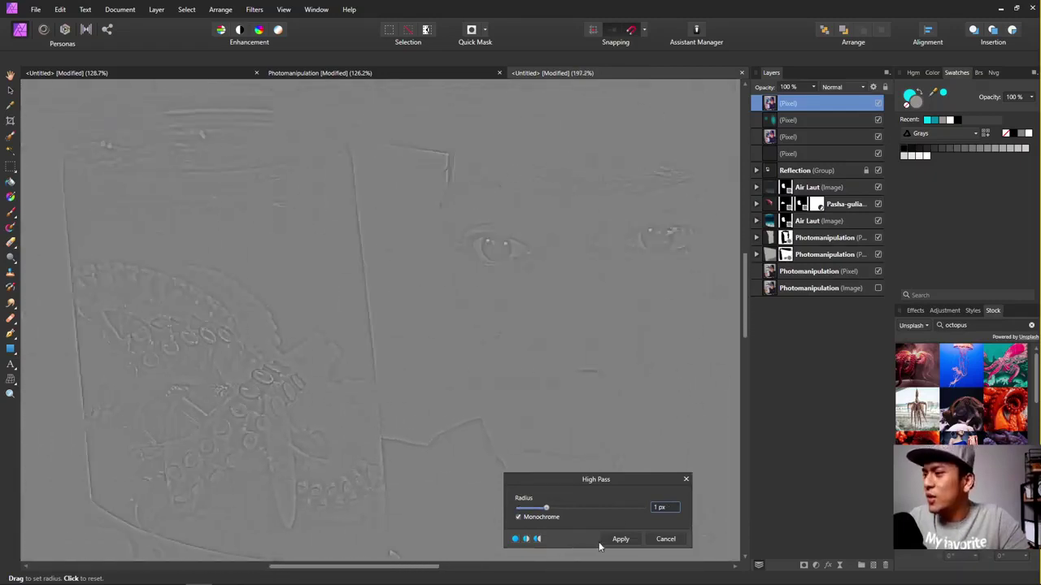
left_click(620, 539)
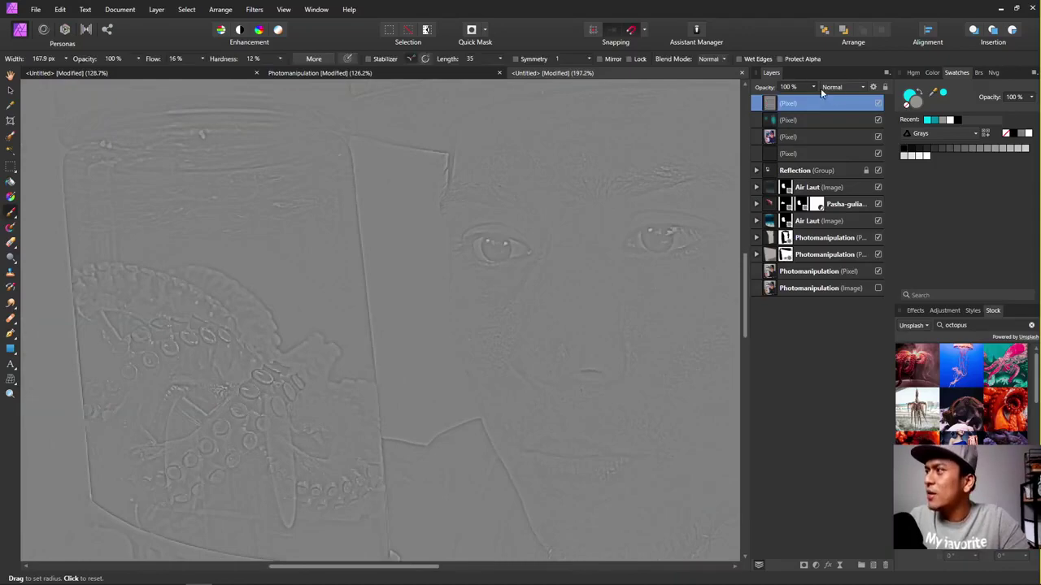
Set the blend mode of the High Pass layer to Hard Light.
left_click(824, 88)
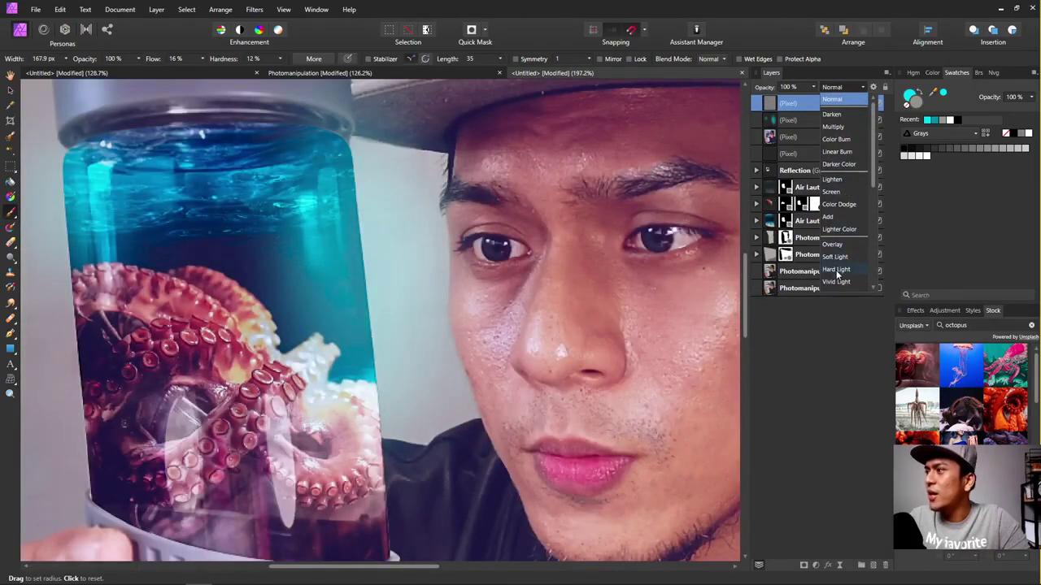
left_click(836, 274)
scroll(569, 244, "down", 3)
scroll(632, 232, "up", 4)
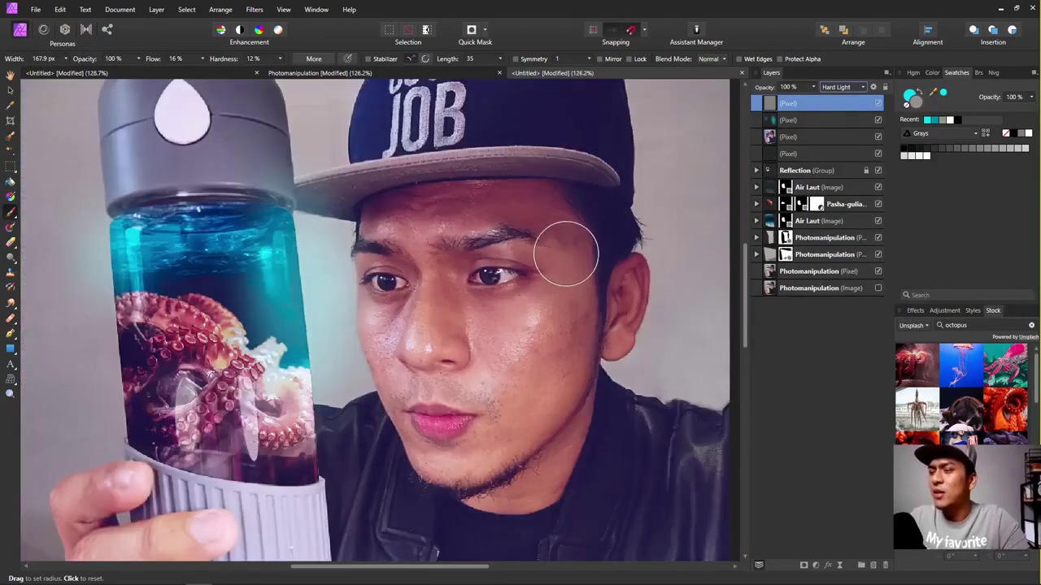
scroll(566, 254, "up", 2)
scroll(526, 274, "down", 3)
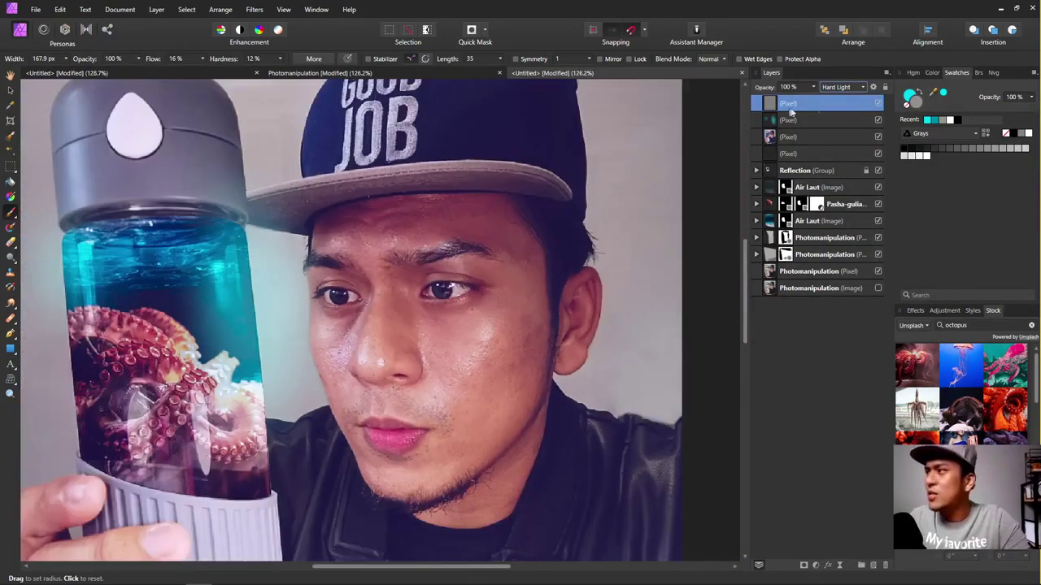
Compare the face with the High Pass layer hidden and shown, and lower that layer's opacity to 50%.
key("ctrl+plus")
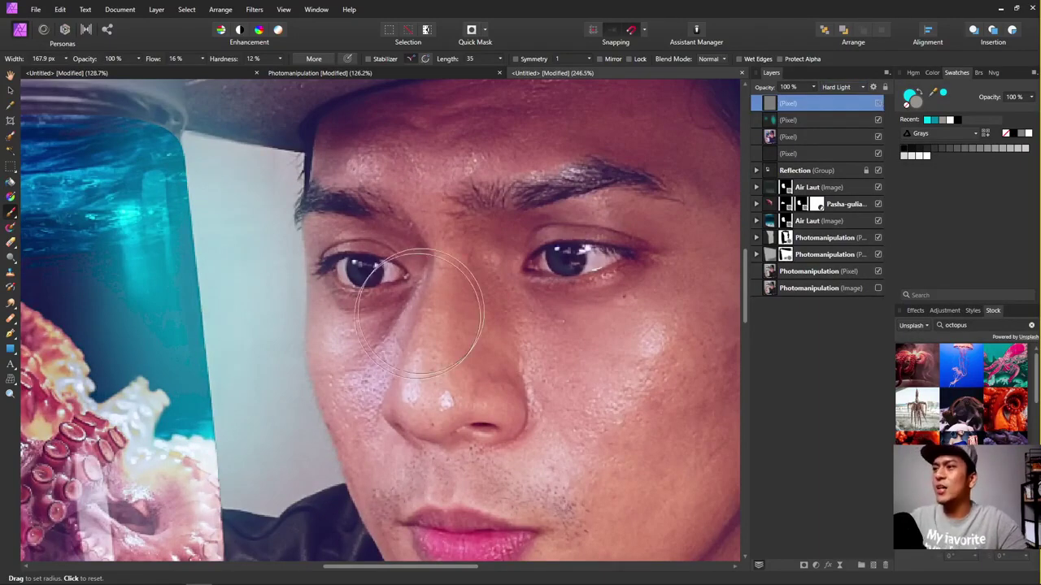
scroll(512, 216, "down", 1)
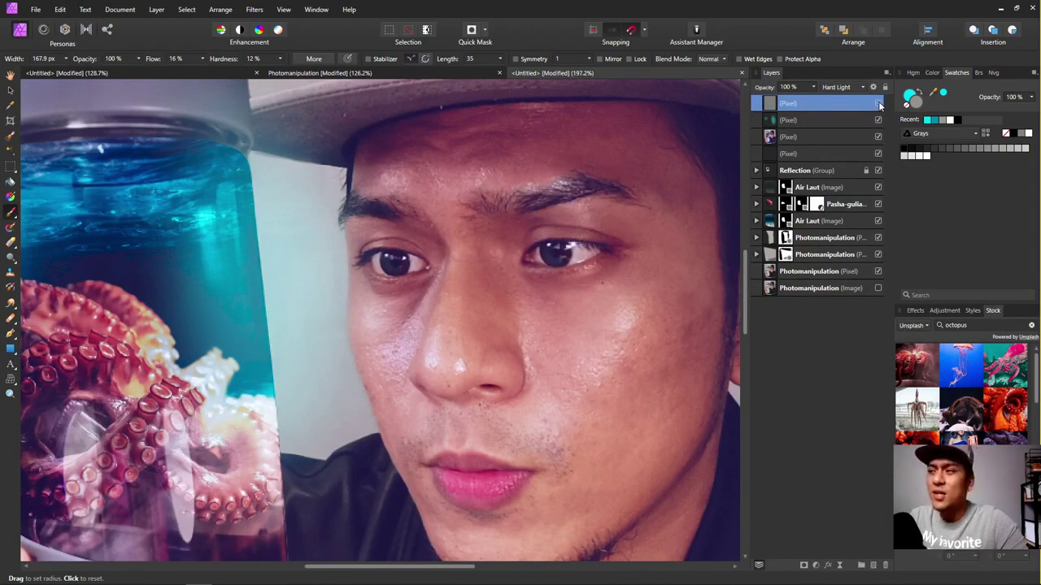
key("7")
key("9")
left_click_drag(821, 102, 779, 106)
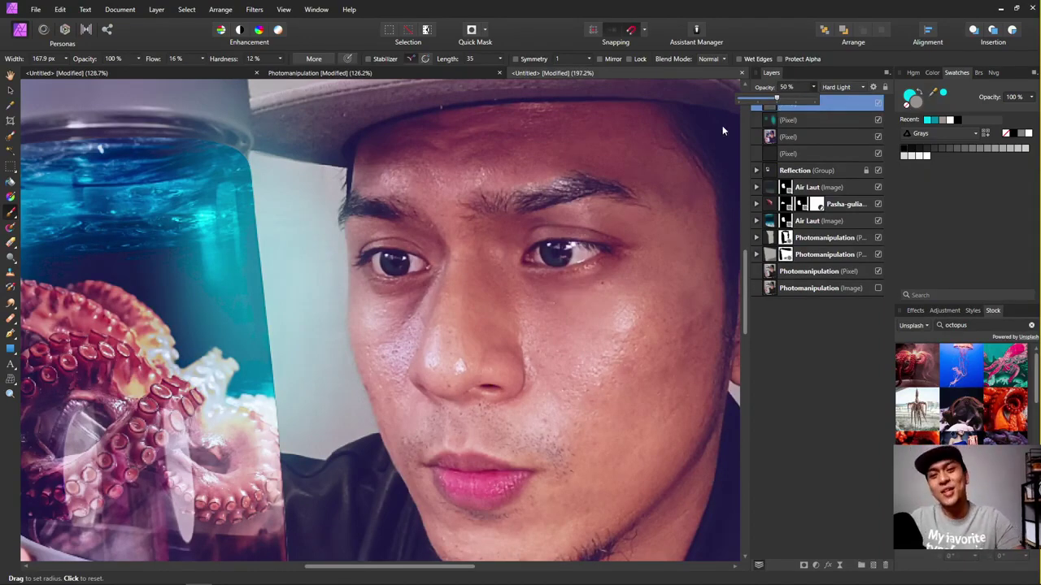
key("ctrl+0")
scroll(453, 187, "up", 1)
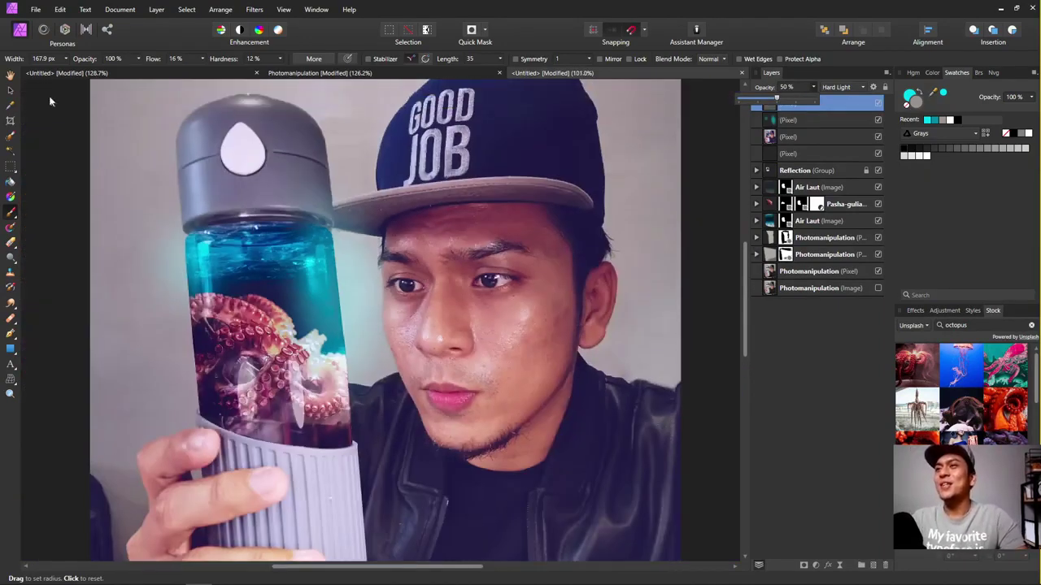
Export the whole document as a 1080 × 1350 px PNG named Untitled in the Glitch folder, and export it again over that file.
left_click(10, 88)
scroll(596, 253, "down", 3)
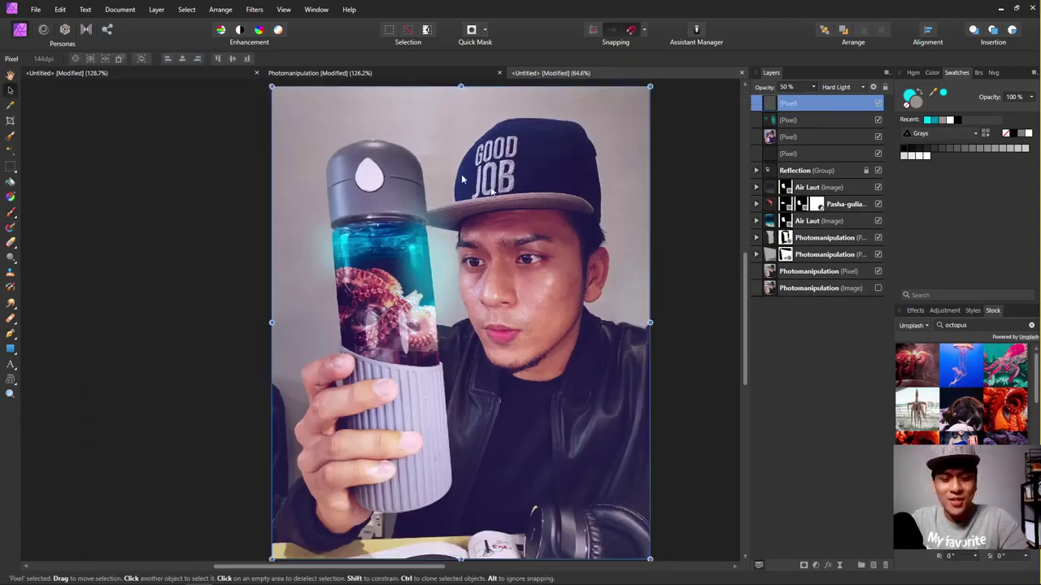
left_click(37, 9)
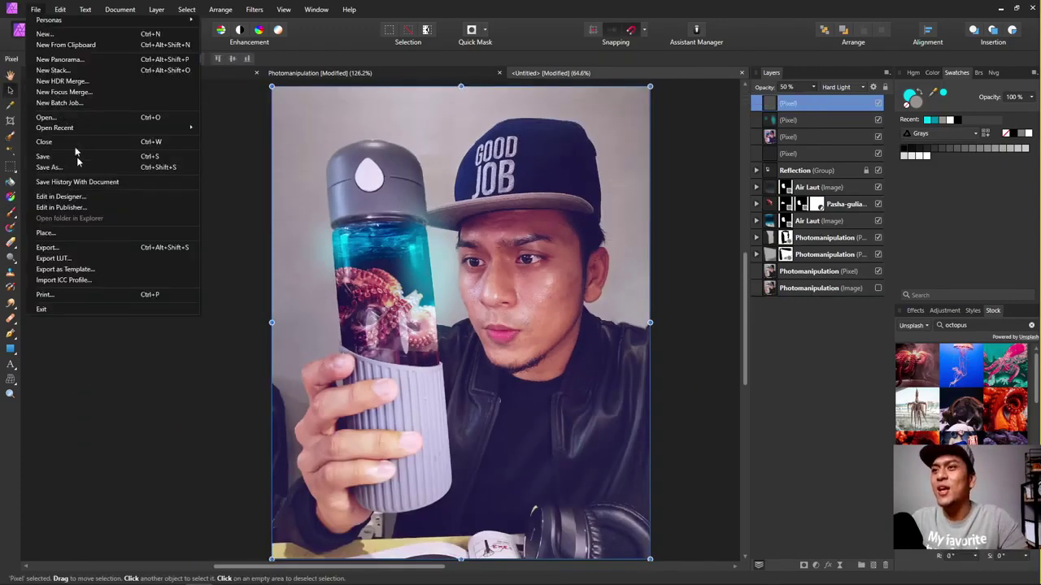
left_click(62, 252)
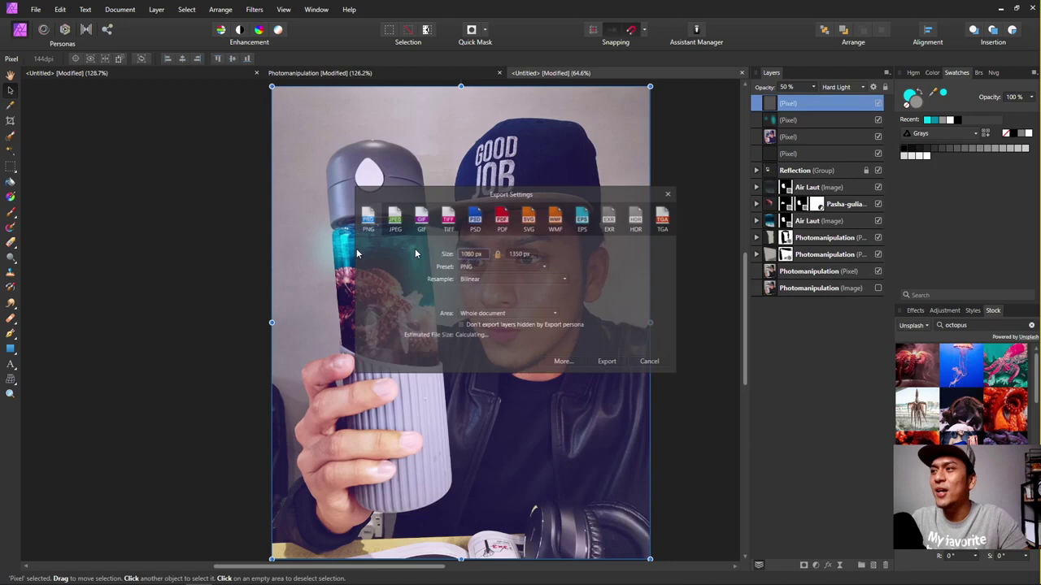
left_click(606, 361)
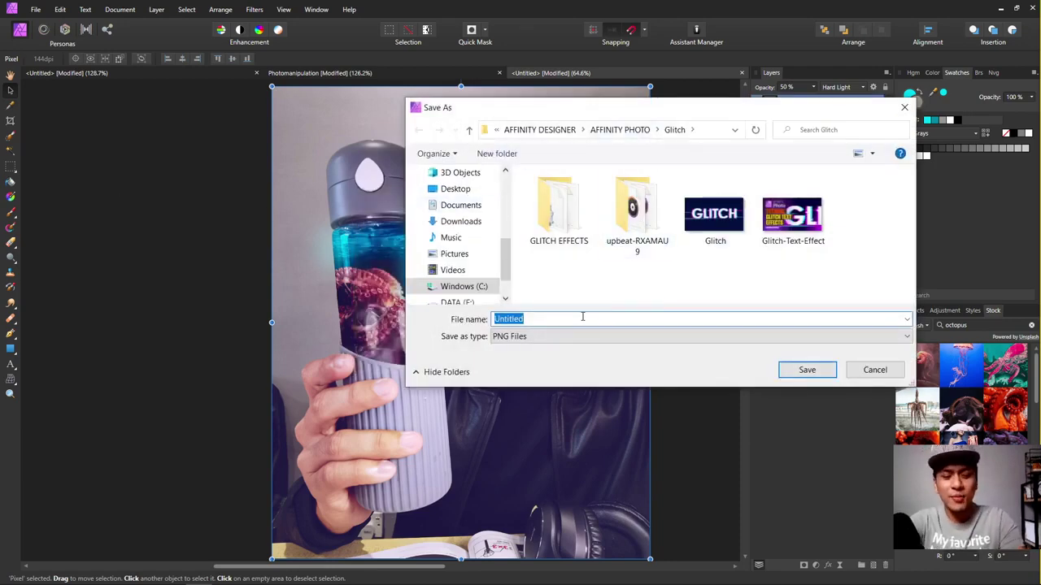
left_click(801, 370)
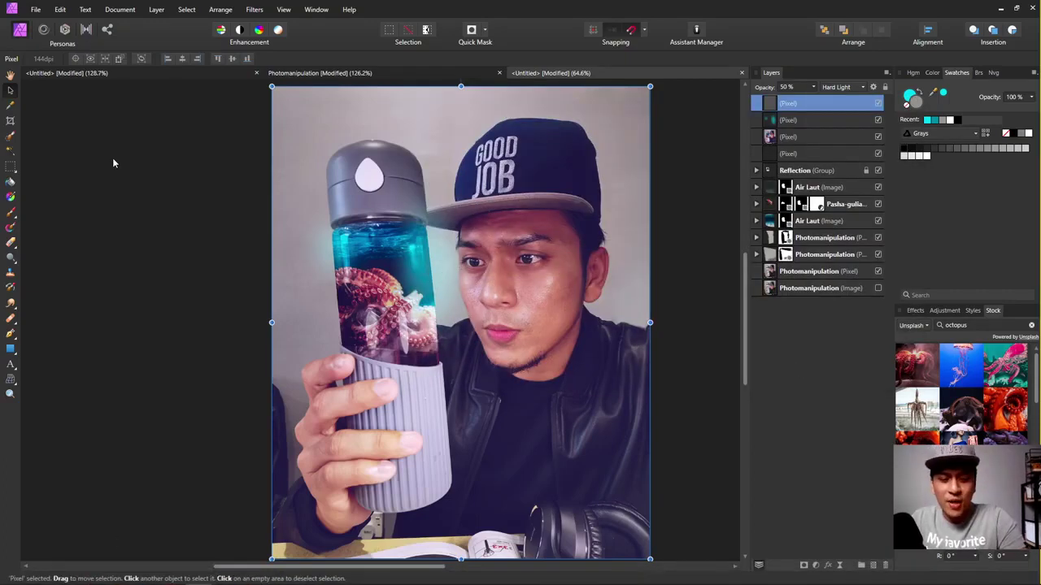
key("ctrl+alt+shift+w")
left_click(601, 364)
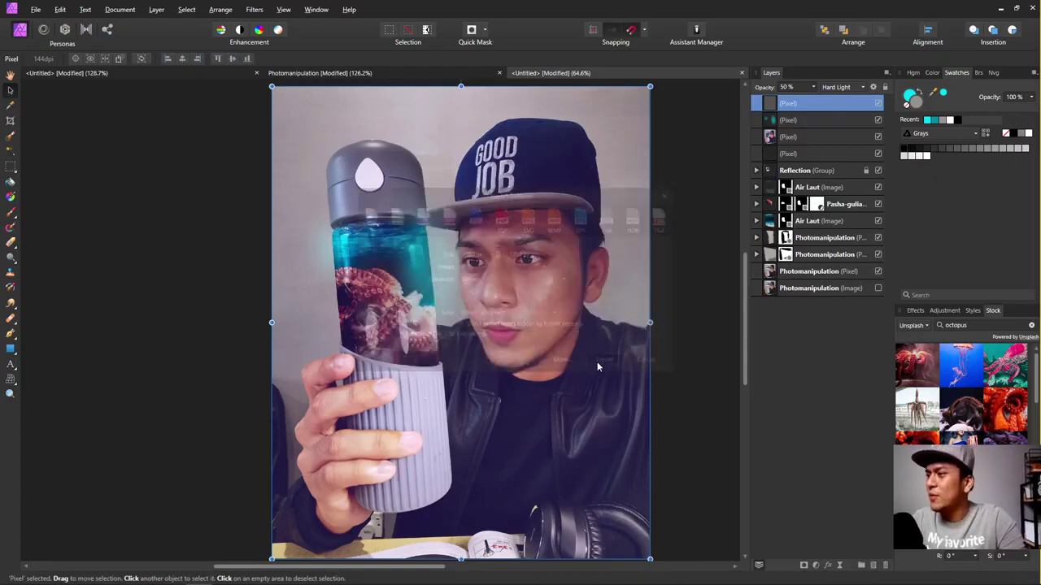
left_click(804, 369)
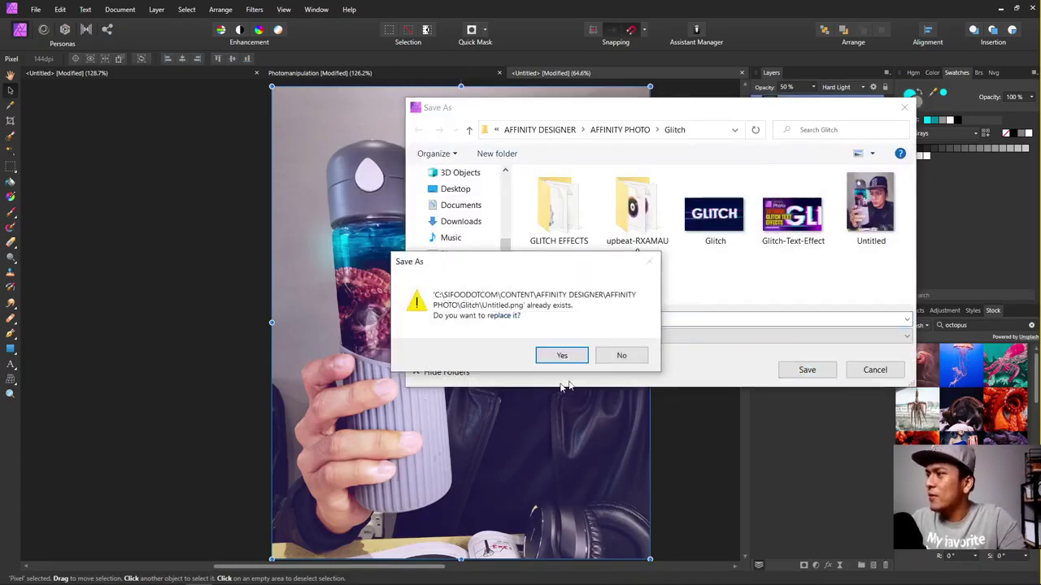
left_click(562, 353)
Switch to File Explorer and open the exported Untitled image from the Glitch folder in a maximized Photos window.
mouse_move(118, 574)
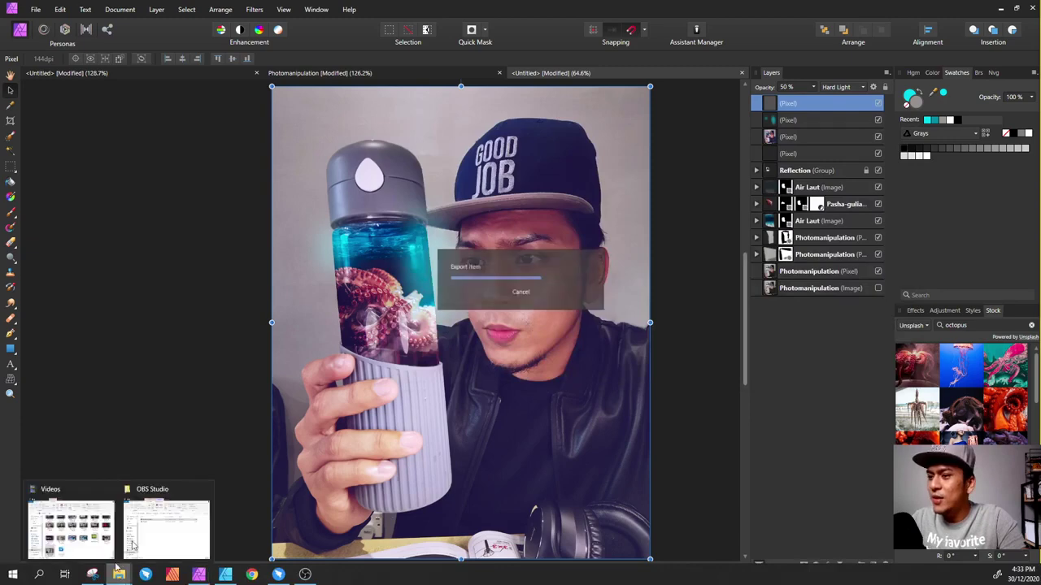
left_click(158, 521)
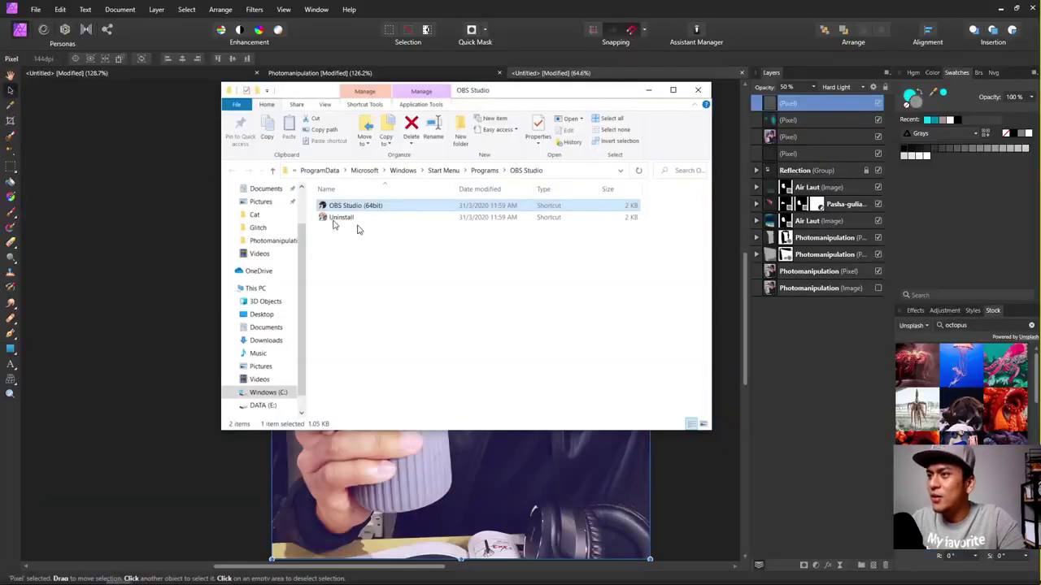
left_click(262, 229)
left_click(612, 236)
double_click(615, 241)
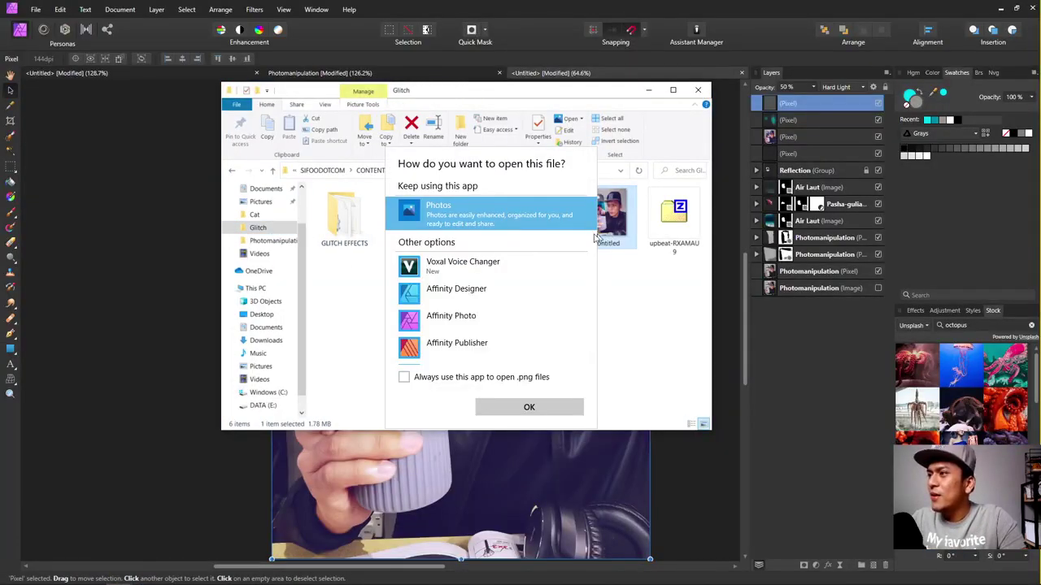
left_click(529, 406)
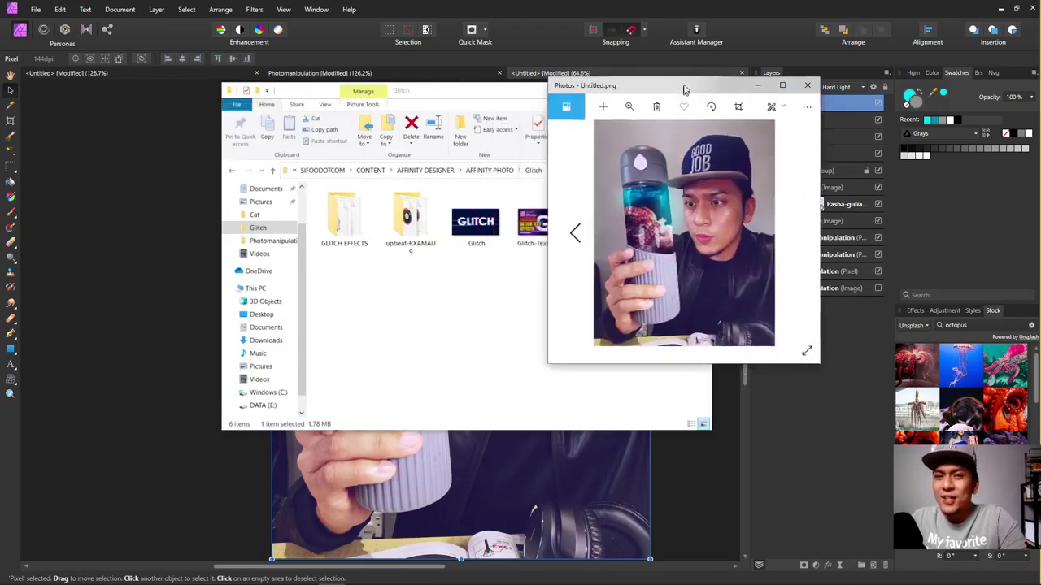
double_click(685, 88)
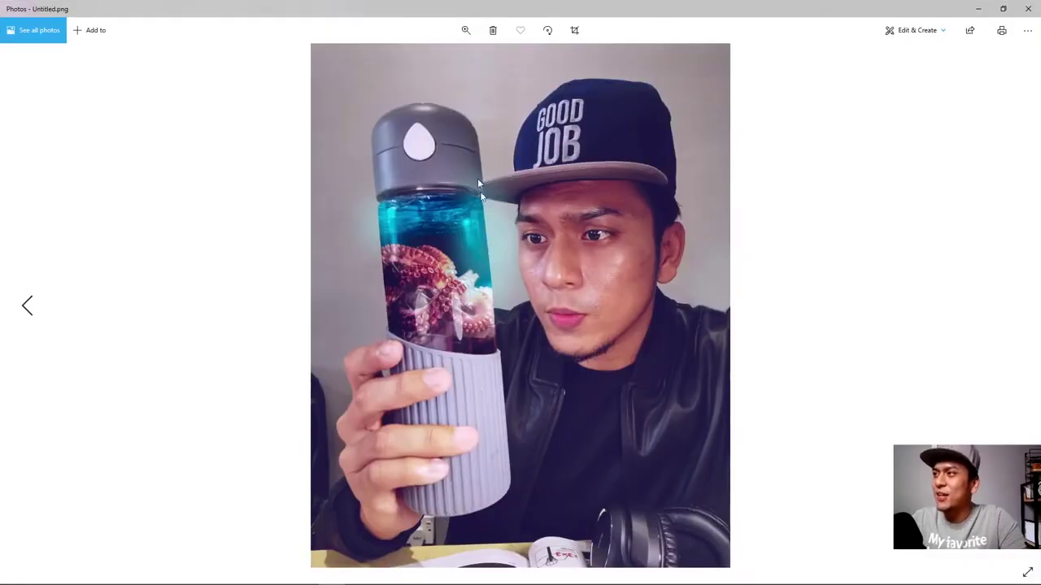
Examine the bottle and face of the exported image up close, close Photos and return to Affinity Photo.
left_click(466, 30)
mouse_move(415, 63)
left_mouse_down()
mouse_move(445, 65)
mouse_move(436, 65)
left_mouse_up()
left_click_drag(515, 270, 505, 308)
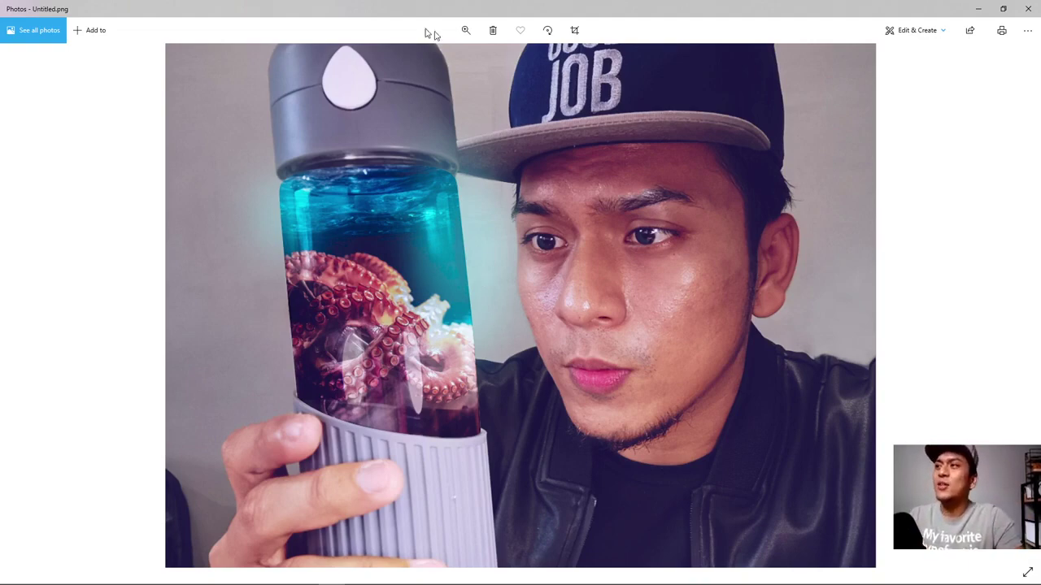
left_click(465, 30)
left_click_drag(436, 63, 415, 60)
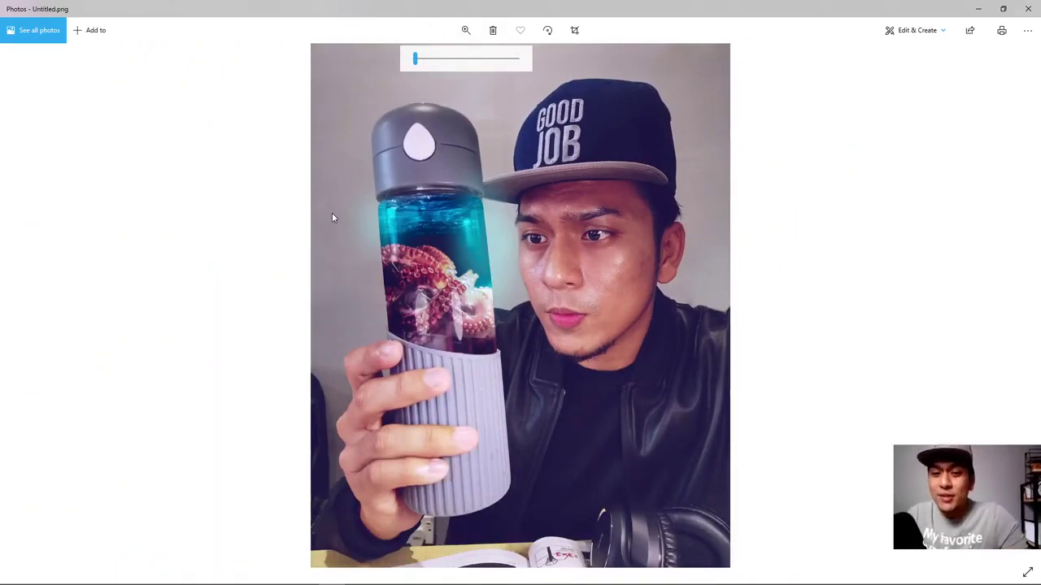
left_click(56, 323)
key("Right")
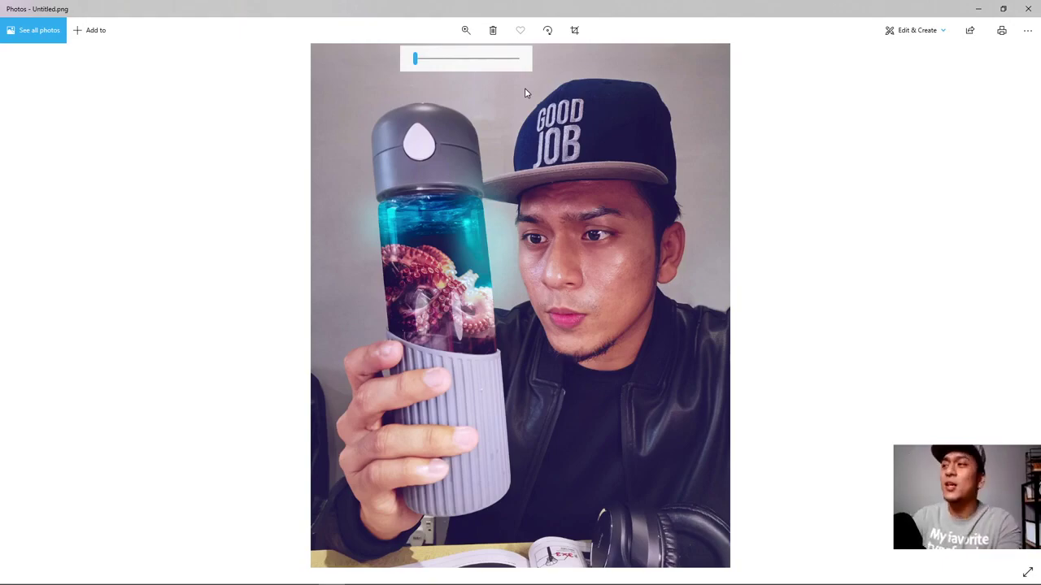
left_click(1028, 8)
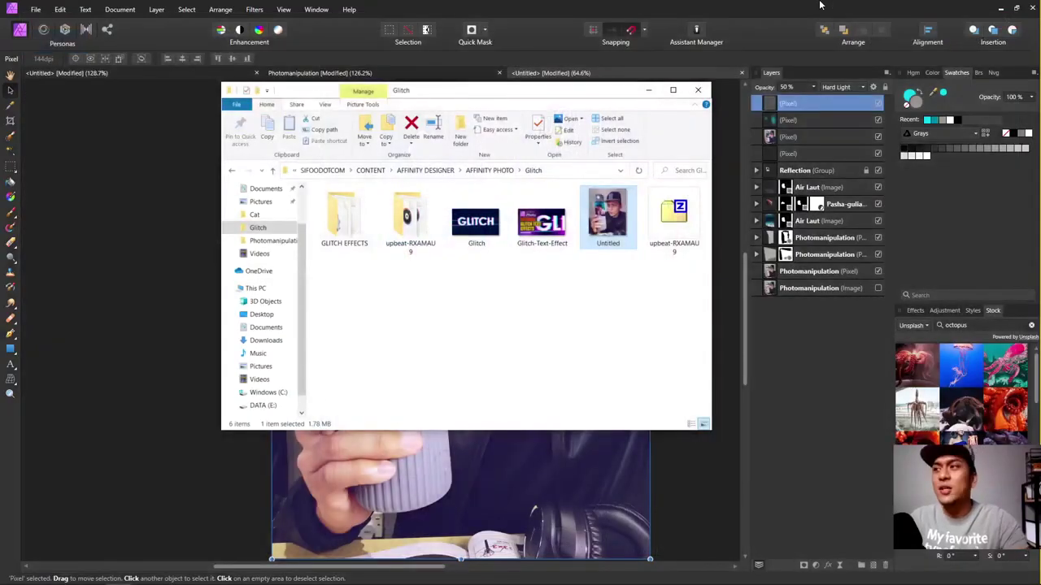
left_click(792, 5)
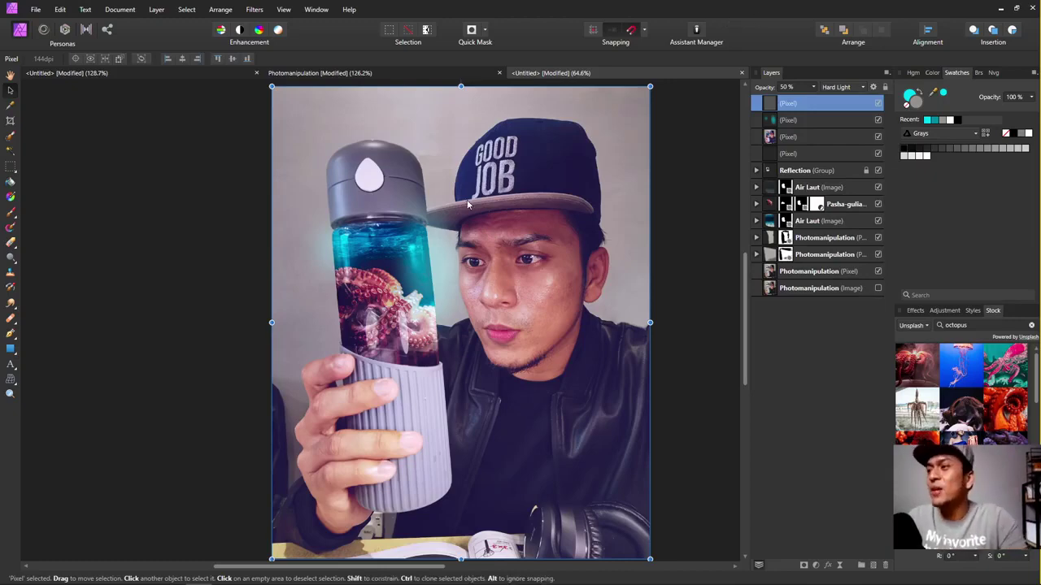
Examine the bottle and face in the finished composite and compare them with the earlier Photomanipulation document.
scroll(480, 195, "up", 4)
scroll(395, 217, "down", 1)
scroll(395, 218, "left", 1)
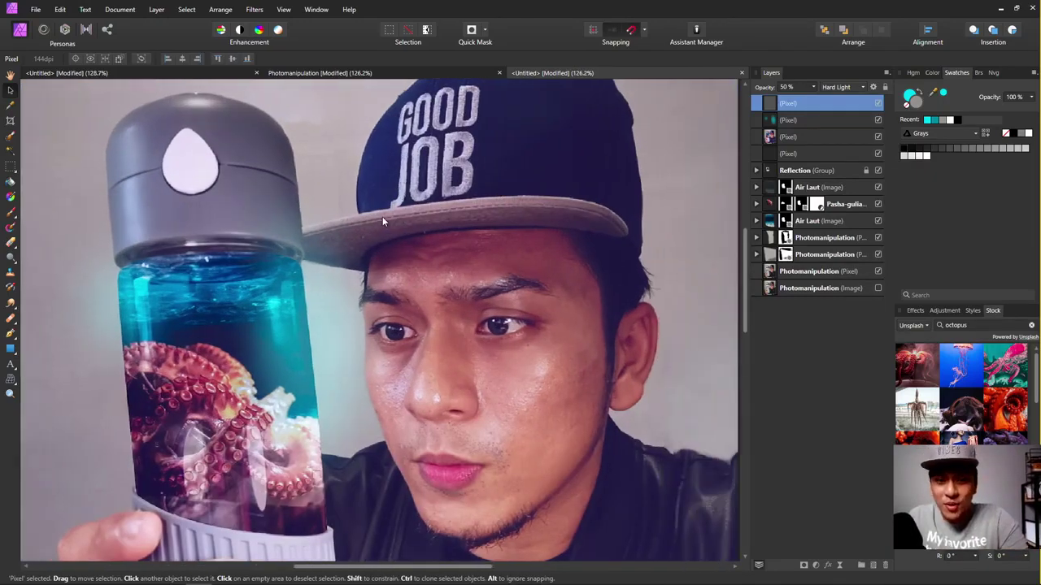
scroll(392, 218, "right", 1)
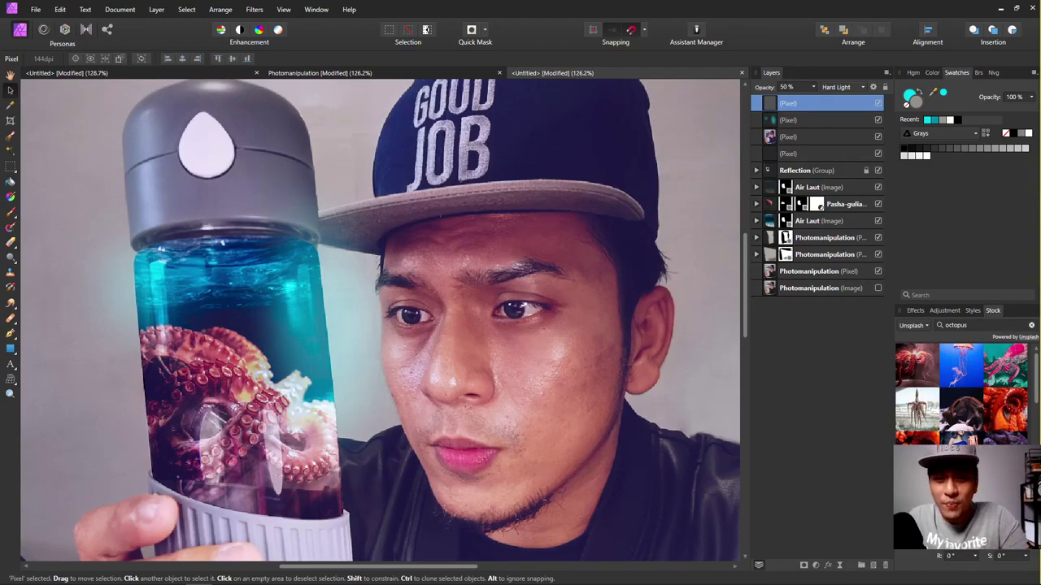
scroll(370, 317, "down", 3)
scroll(400, 310, "up", 2)
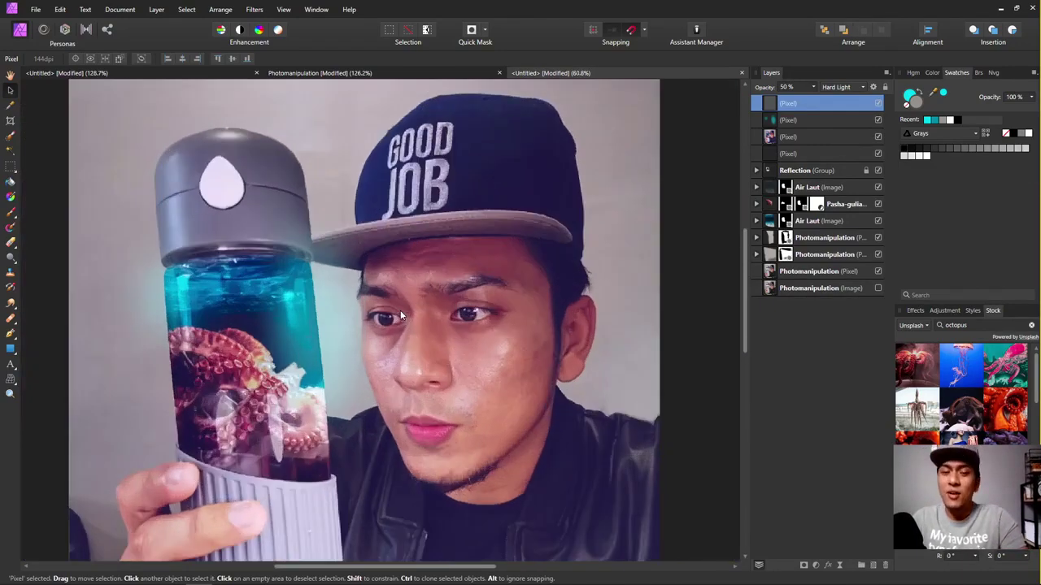
scroll(401, 309, "up", 1)
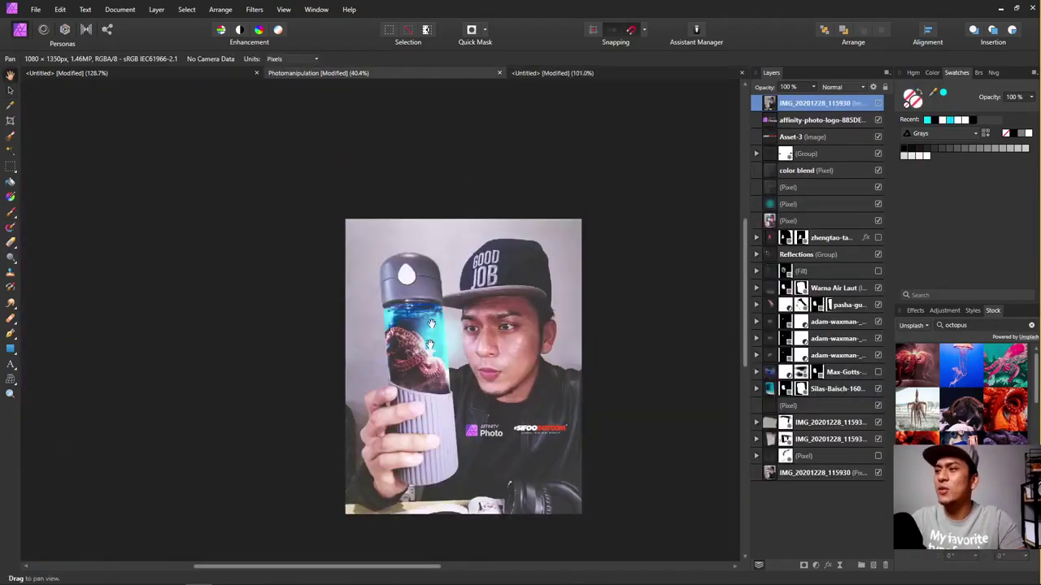
scroll(456, 340, "up", 3)
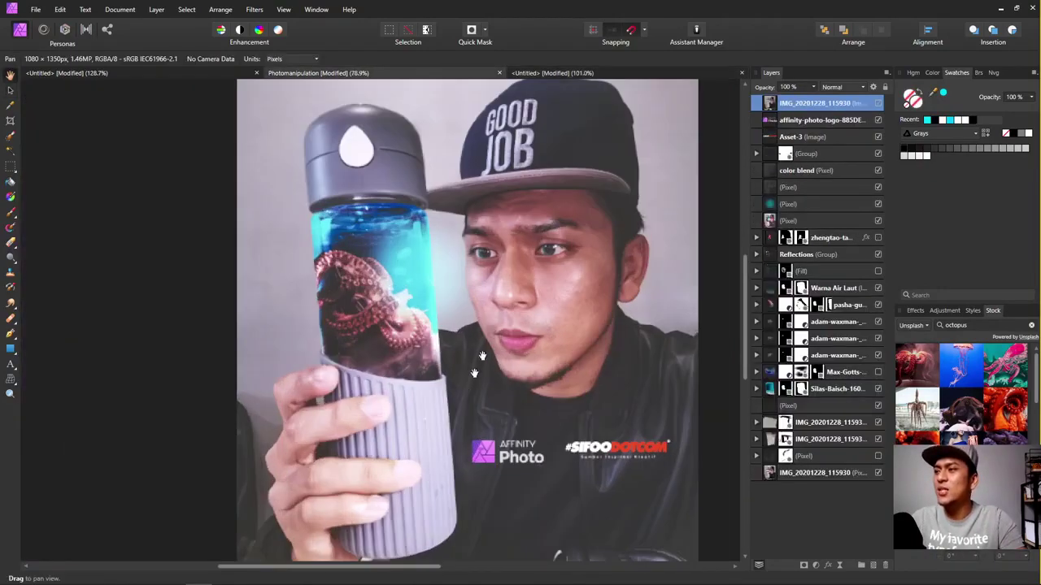
left_click(657, 77)
key("v")
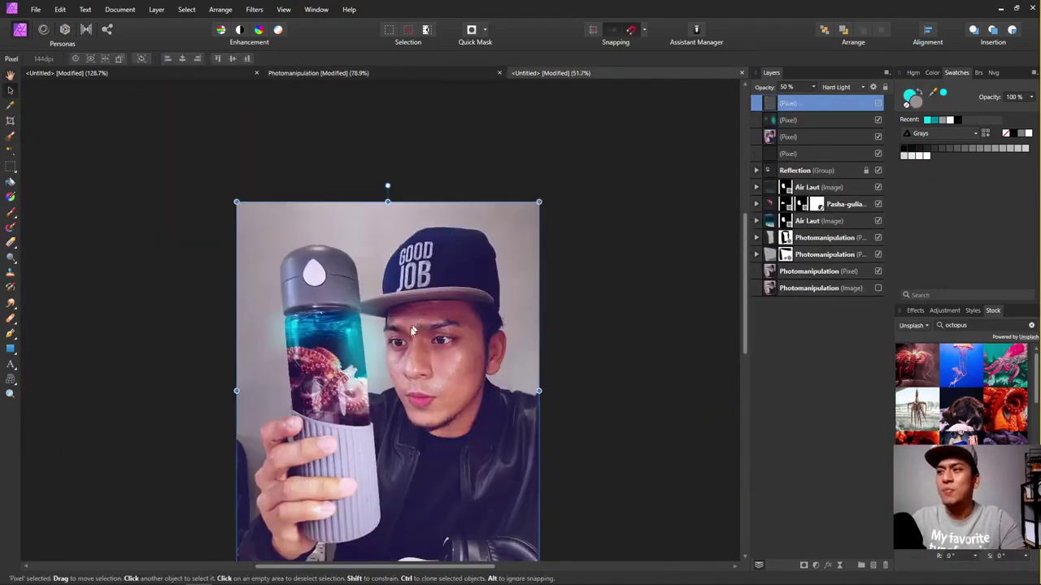
scroll(414, 317, "down", 2)
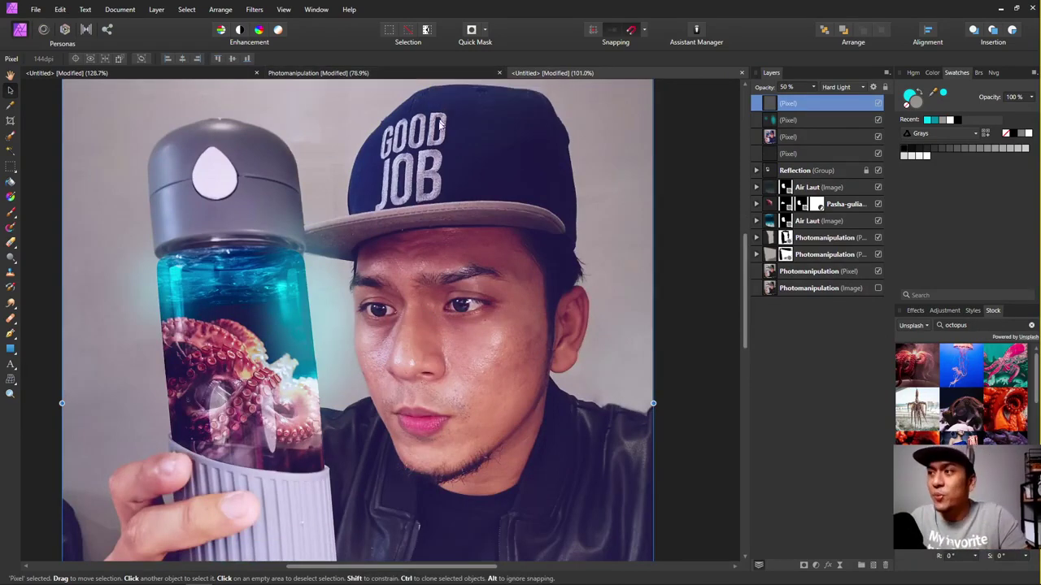
scroll(208, 332, "down", 1)
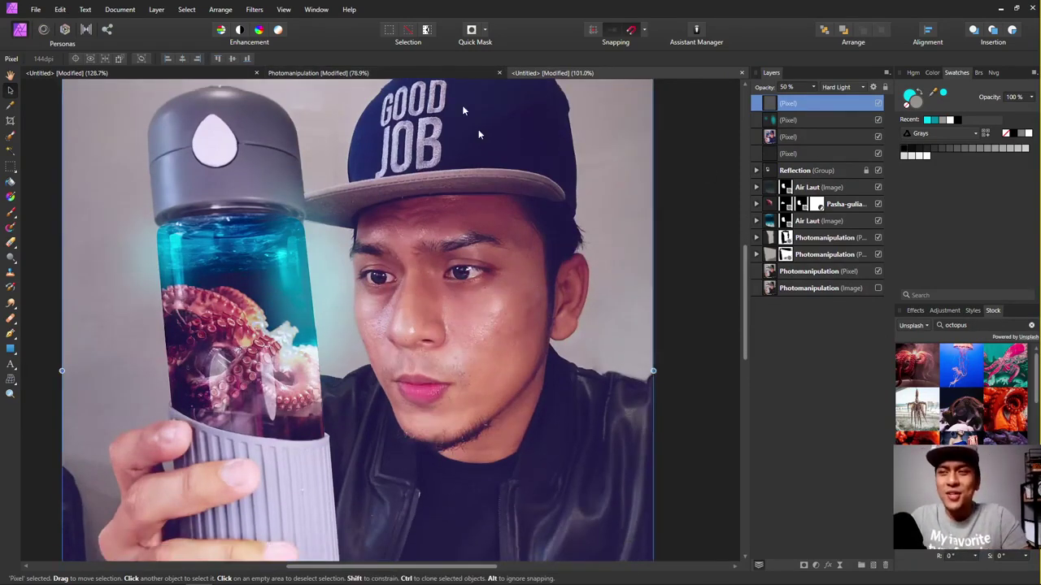